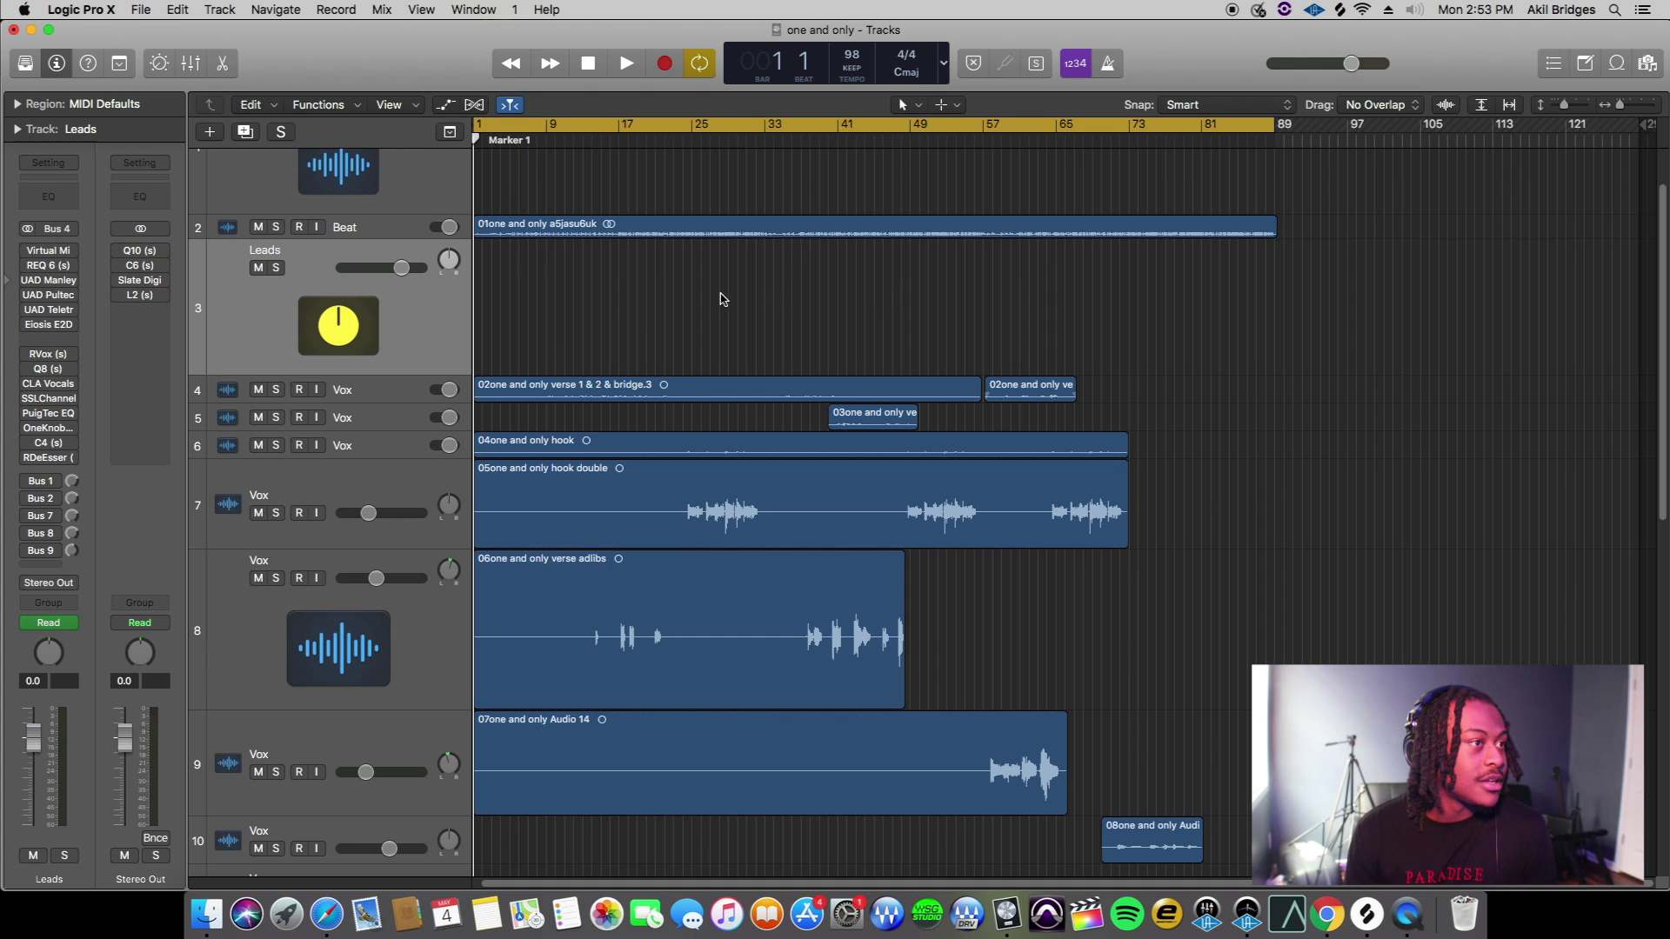
# Turn off cycle playback and play the full mix from near the beginning through to about bar 18
pyautogui.scroll(-1, 724, 300)
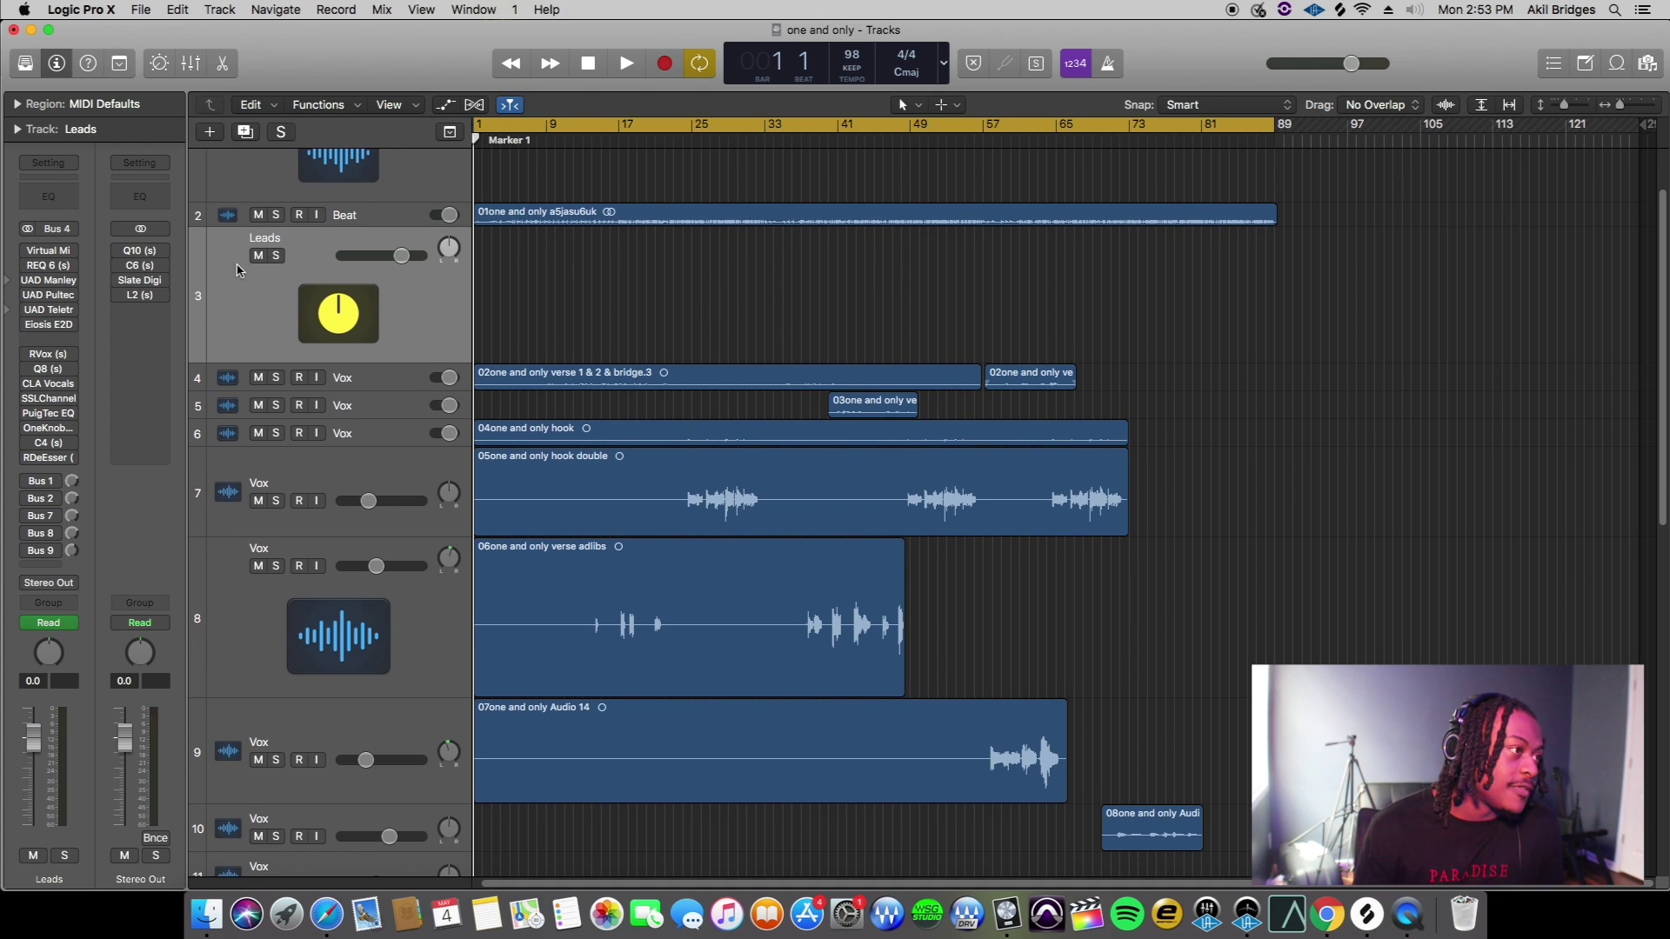
pyautogui.scroll(-5, 537, 275)
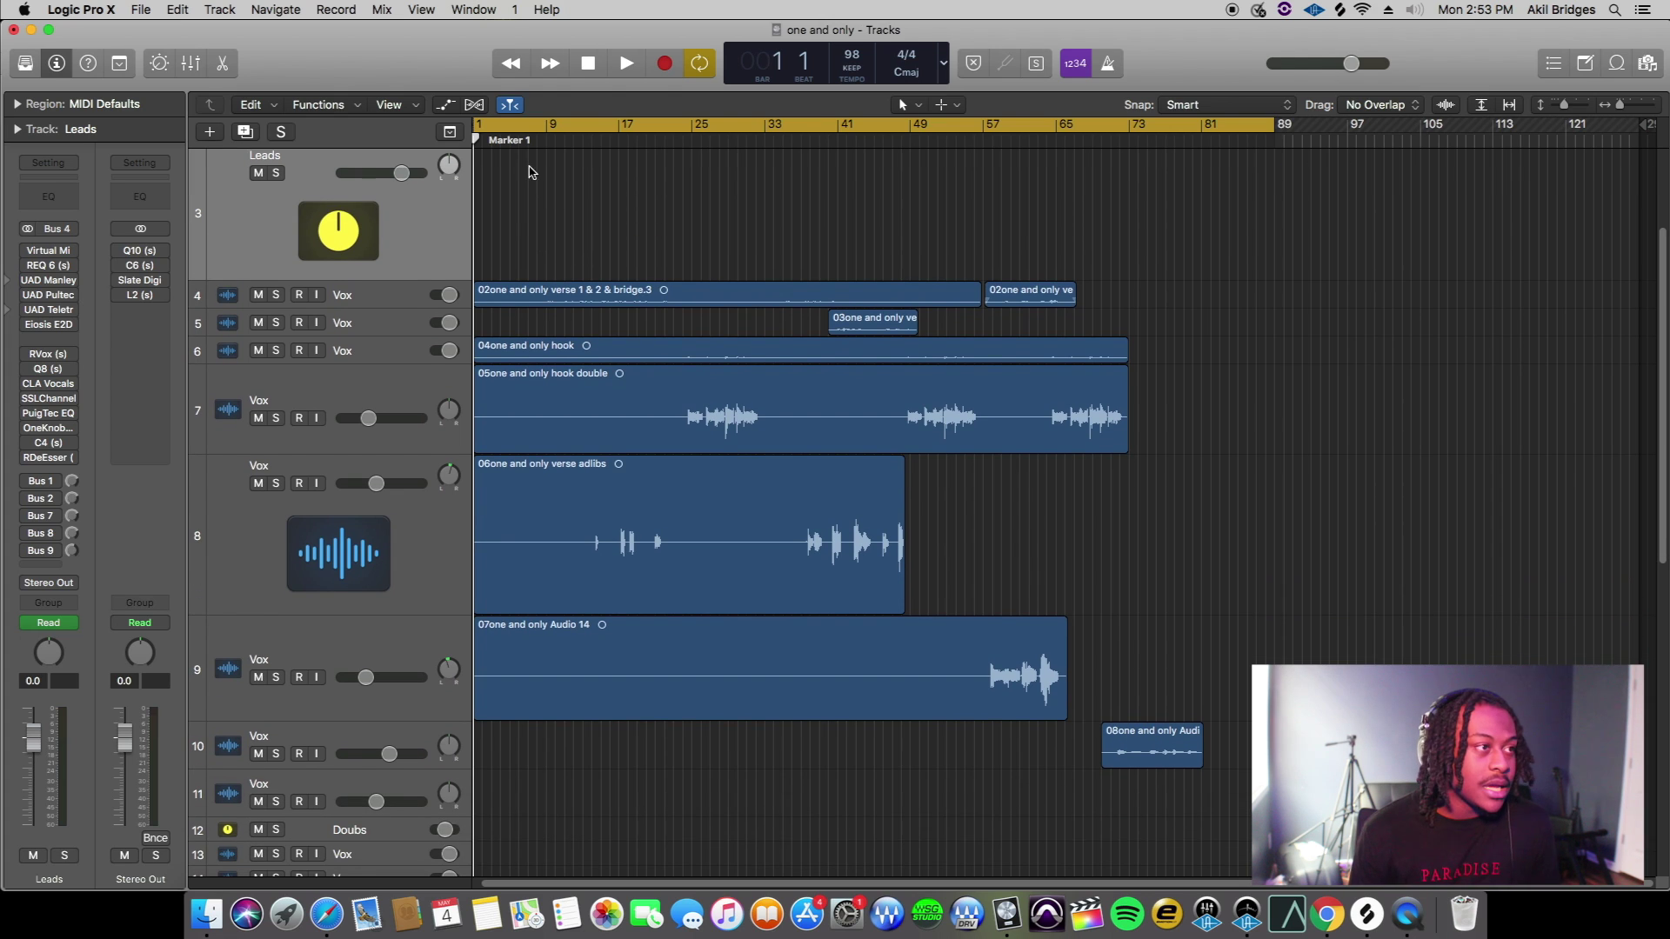
pyautogui.click(572, 148)
pyautogui.scroll(5, 541, 168)
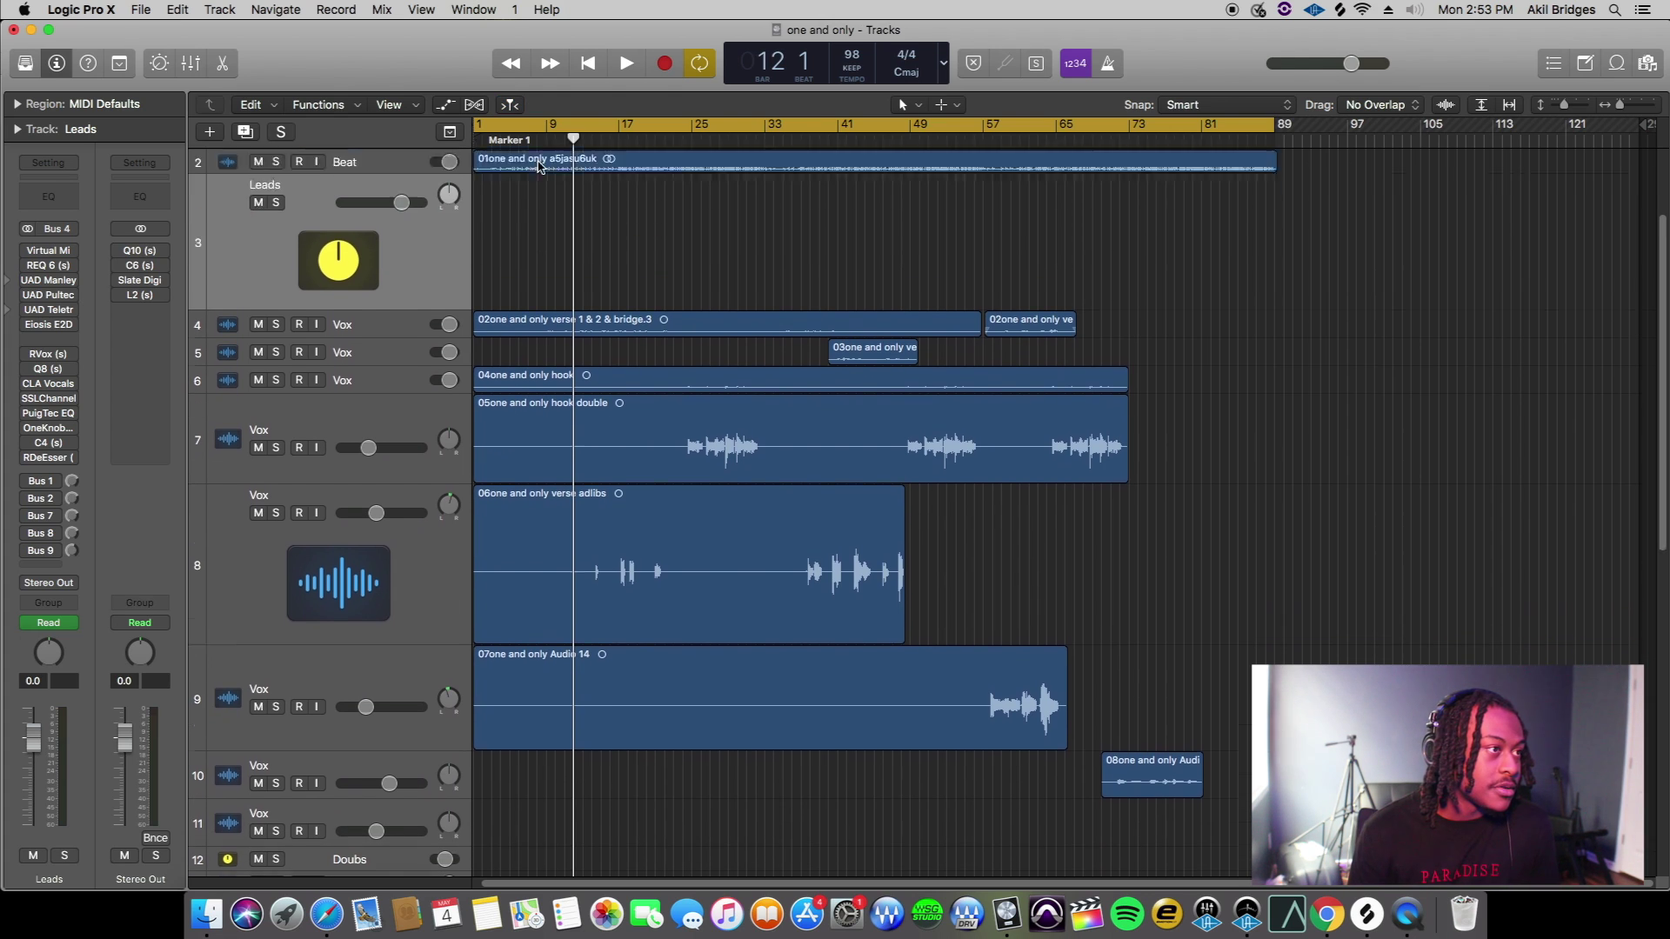
pyautogui.click(552, 126)
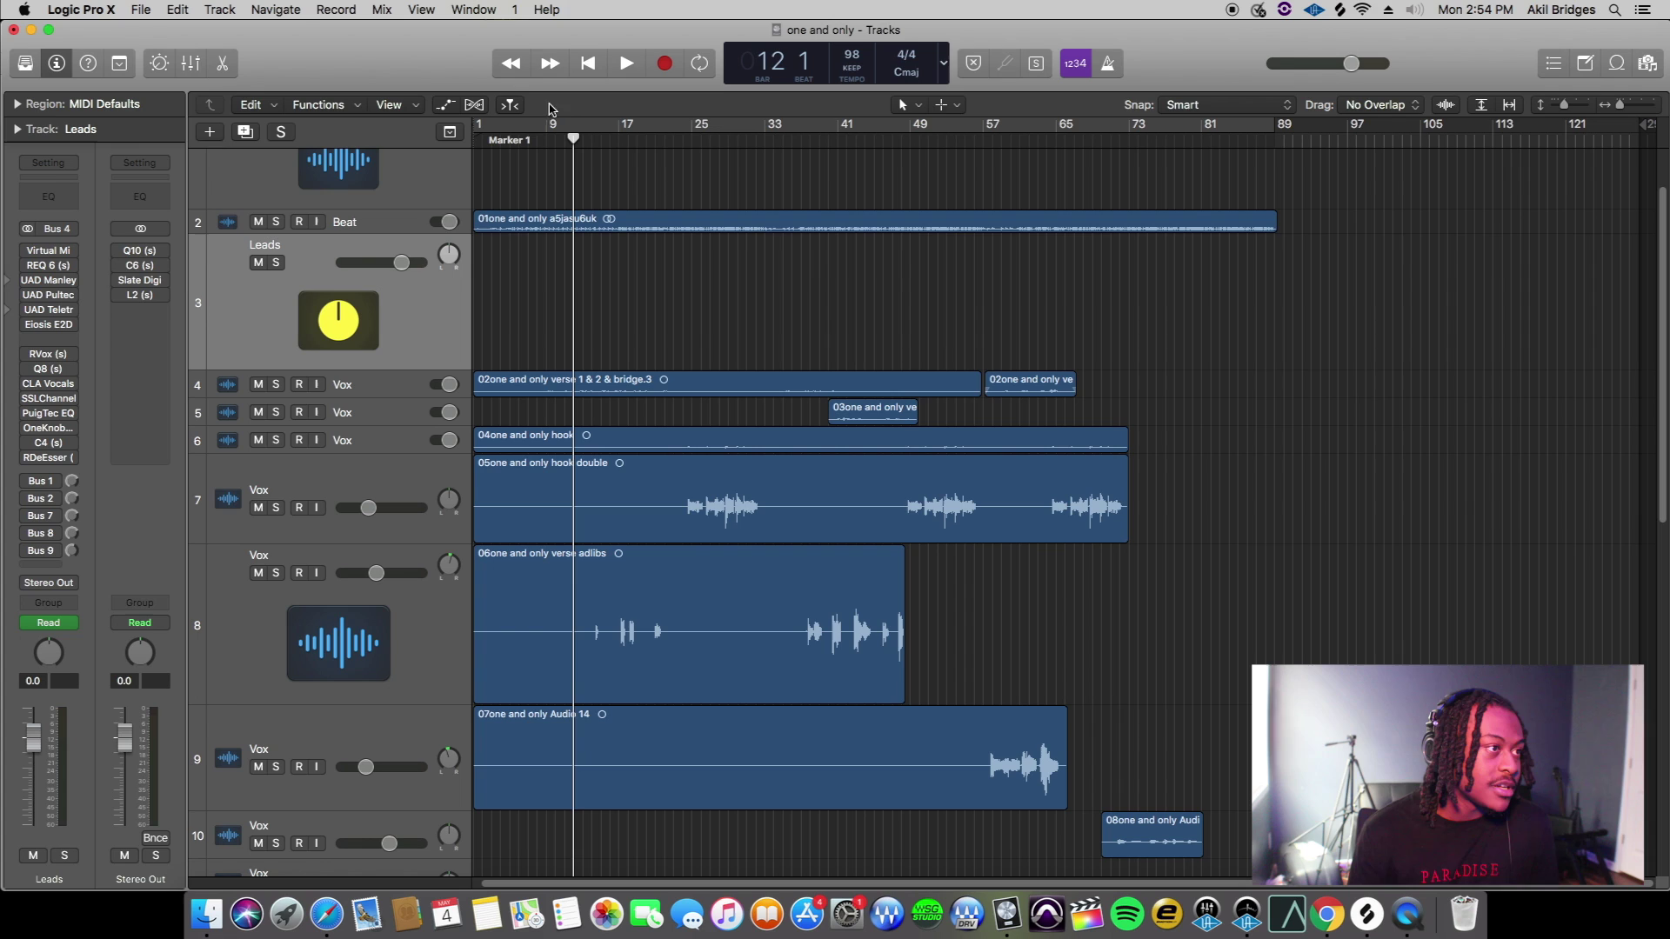
pyautogui.click(535, 137)
pyautogui.click(626, 63)
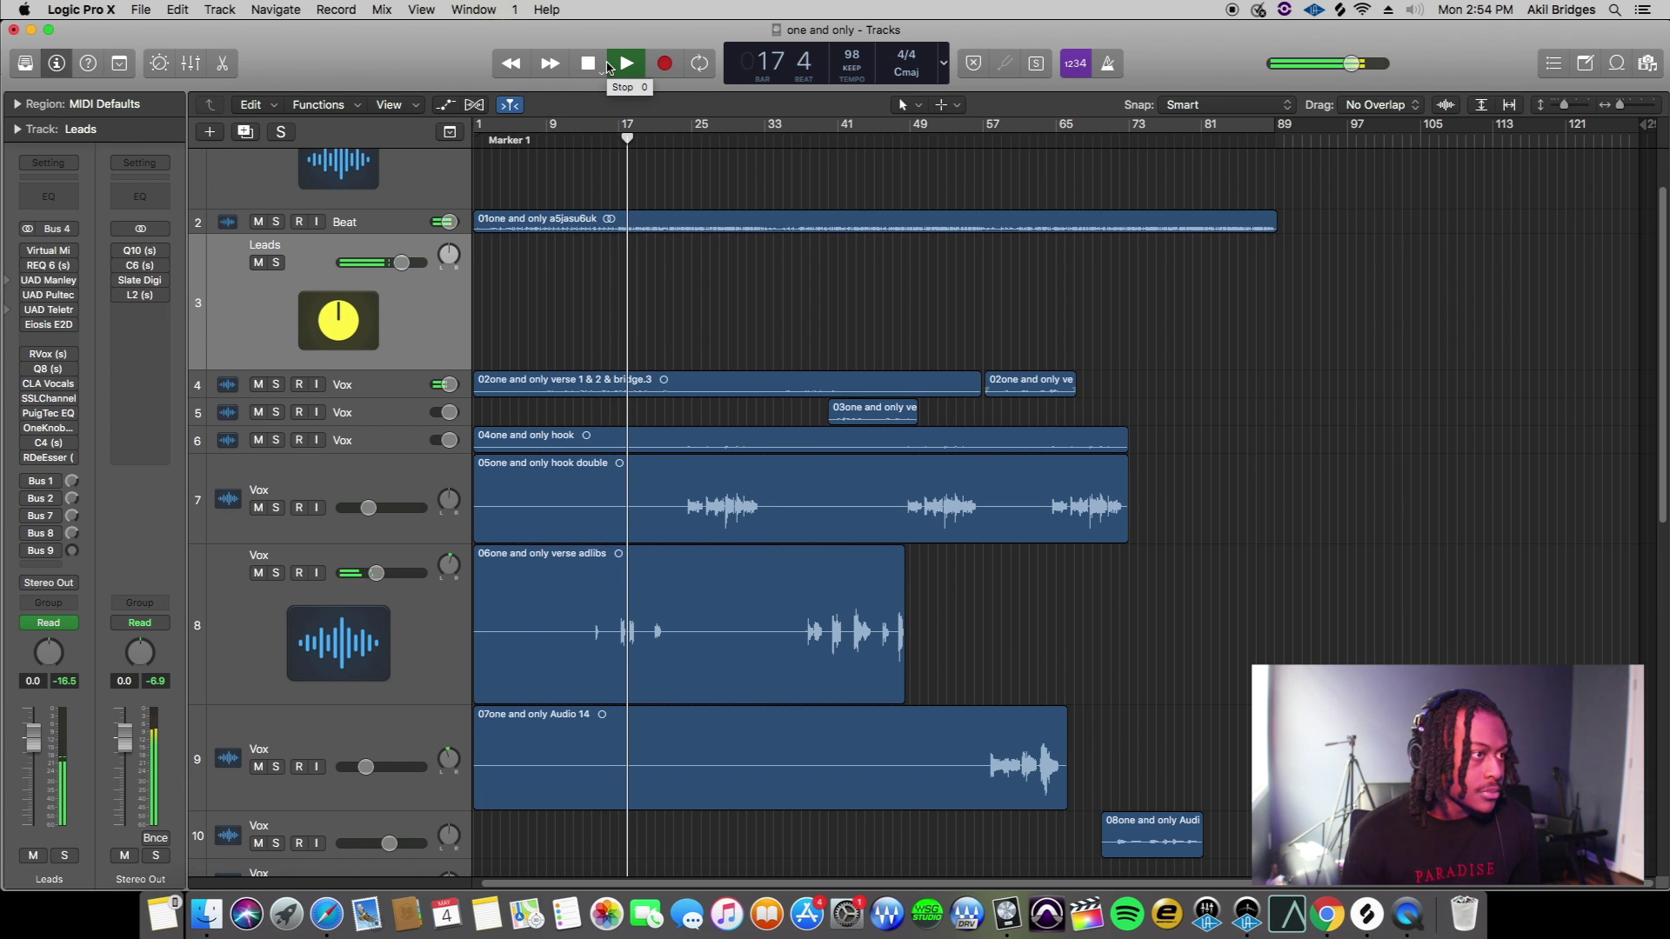
pyautogui.click(608, 67)
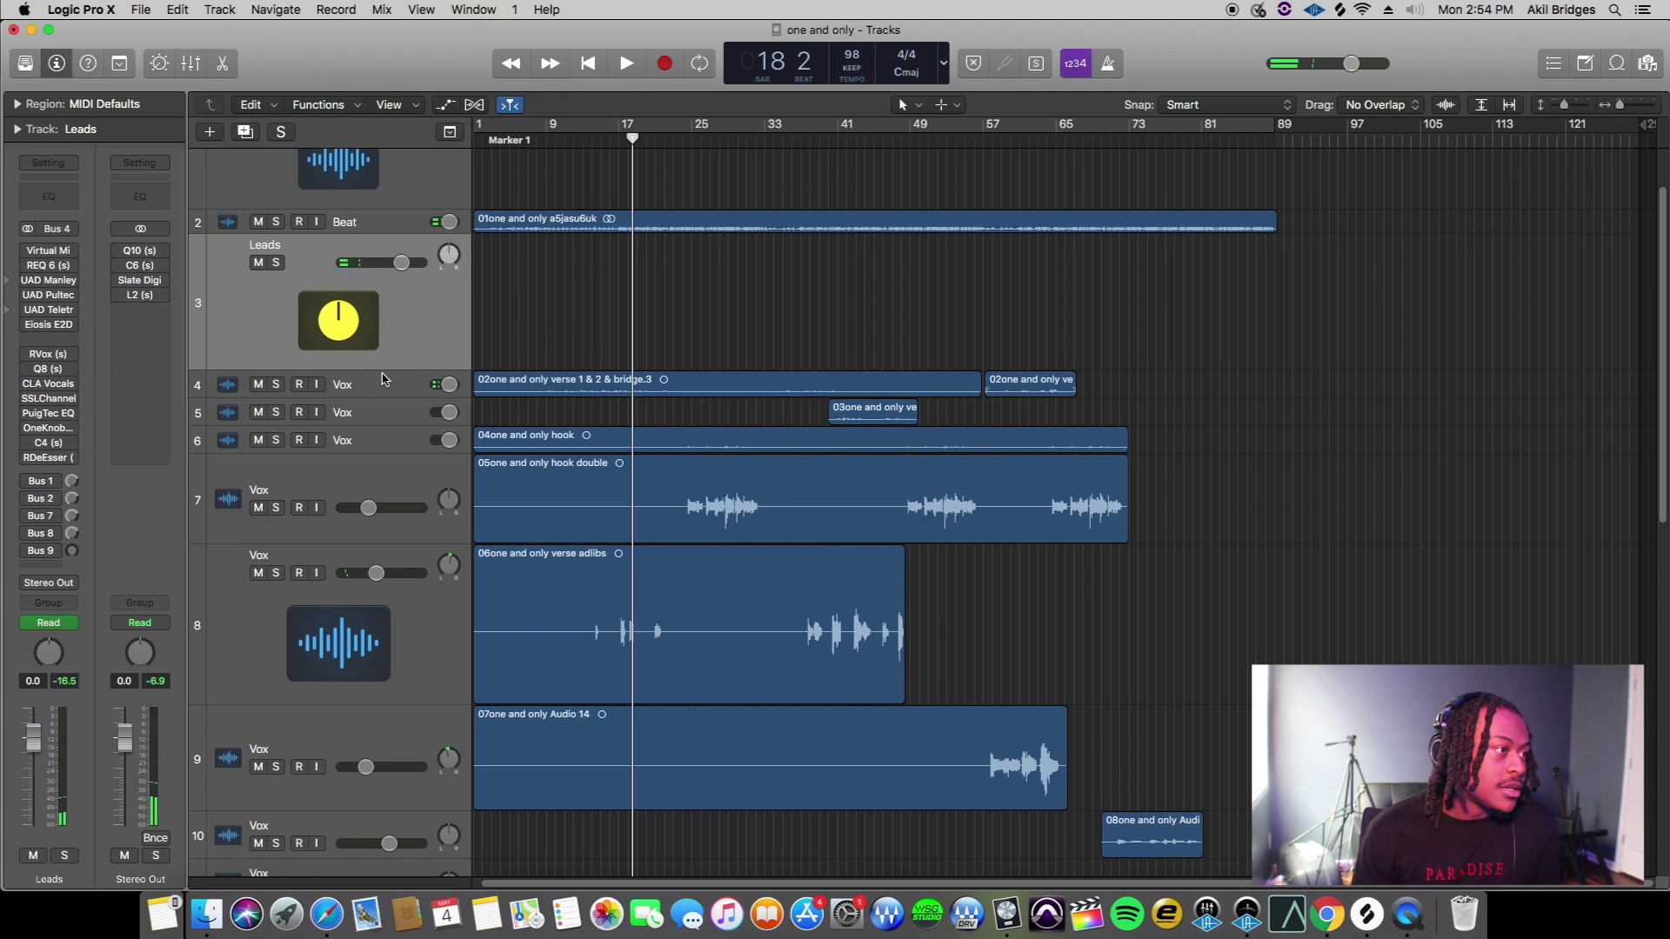
# Inspect the UAD Antares Auto-Tune Realtime settings on the track 4 Vox channel and close the plug-in
pyautogui.click(385, 389)
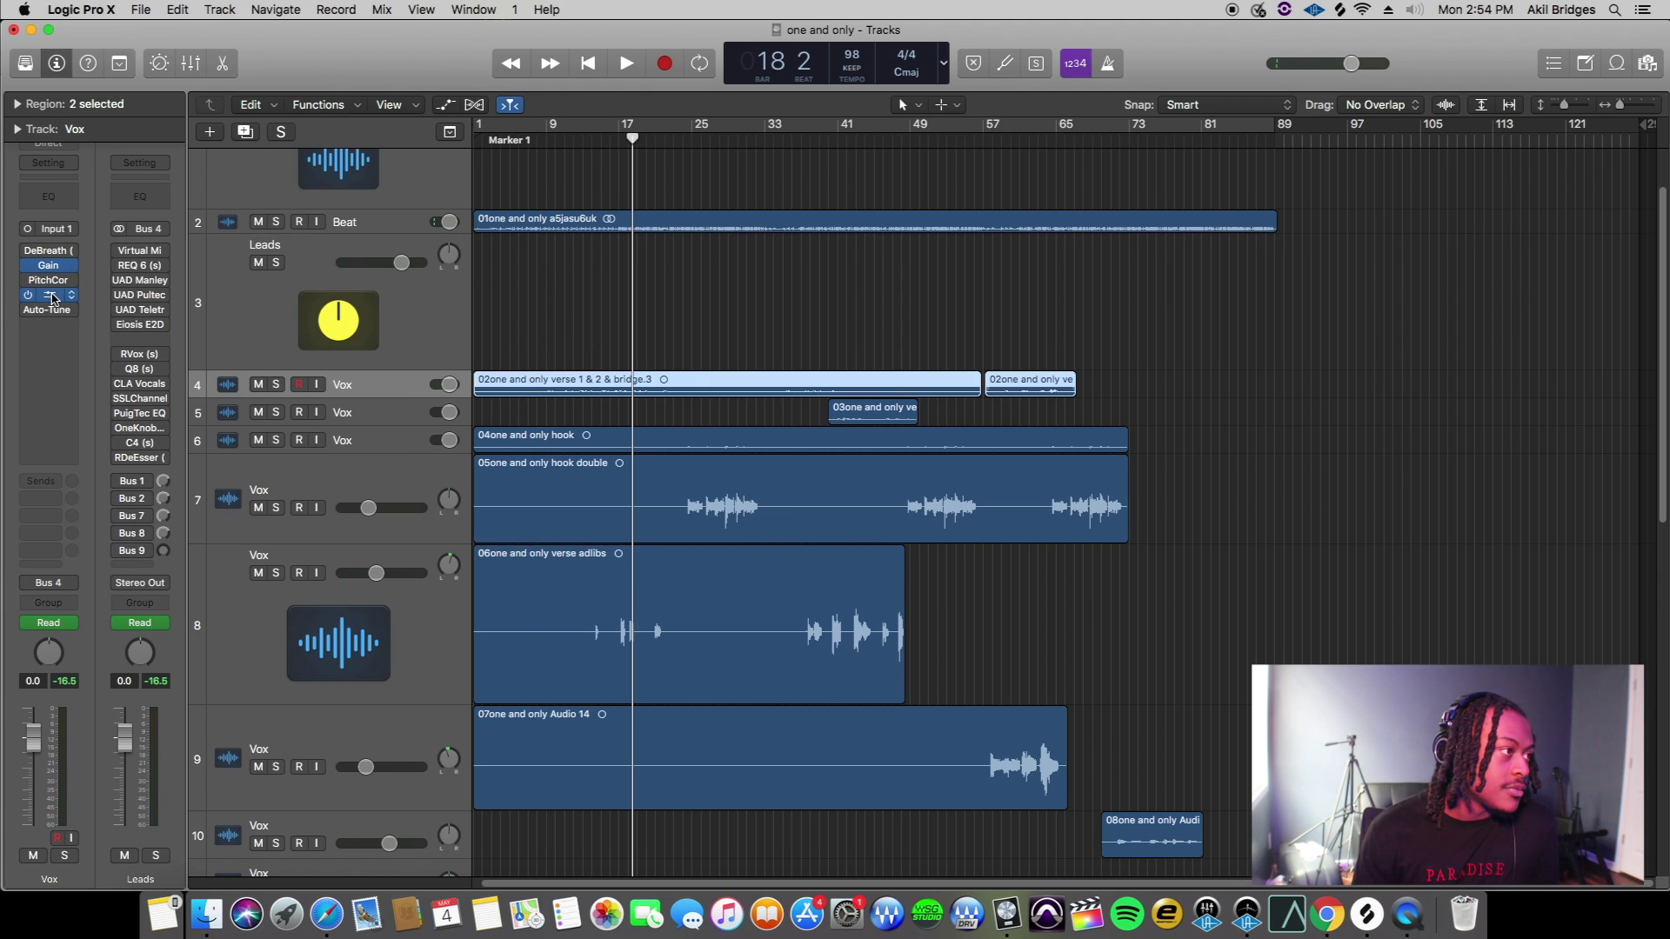
pyautogui.click(51, 296)
pyautogui.moveTo(604, 30); pyautogui.dragTo(926, 18)
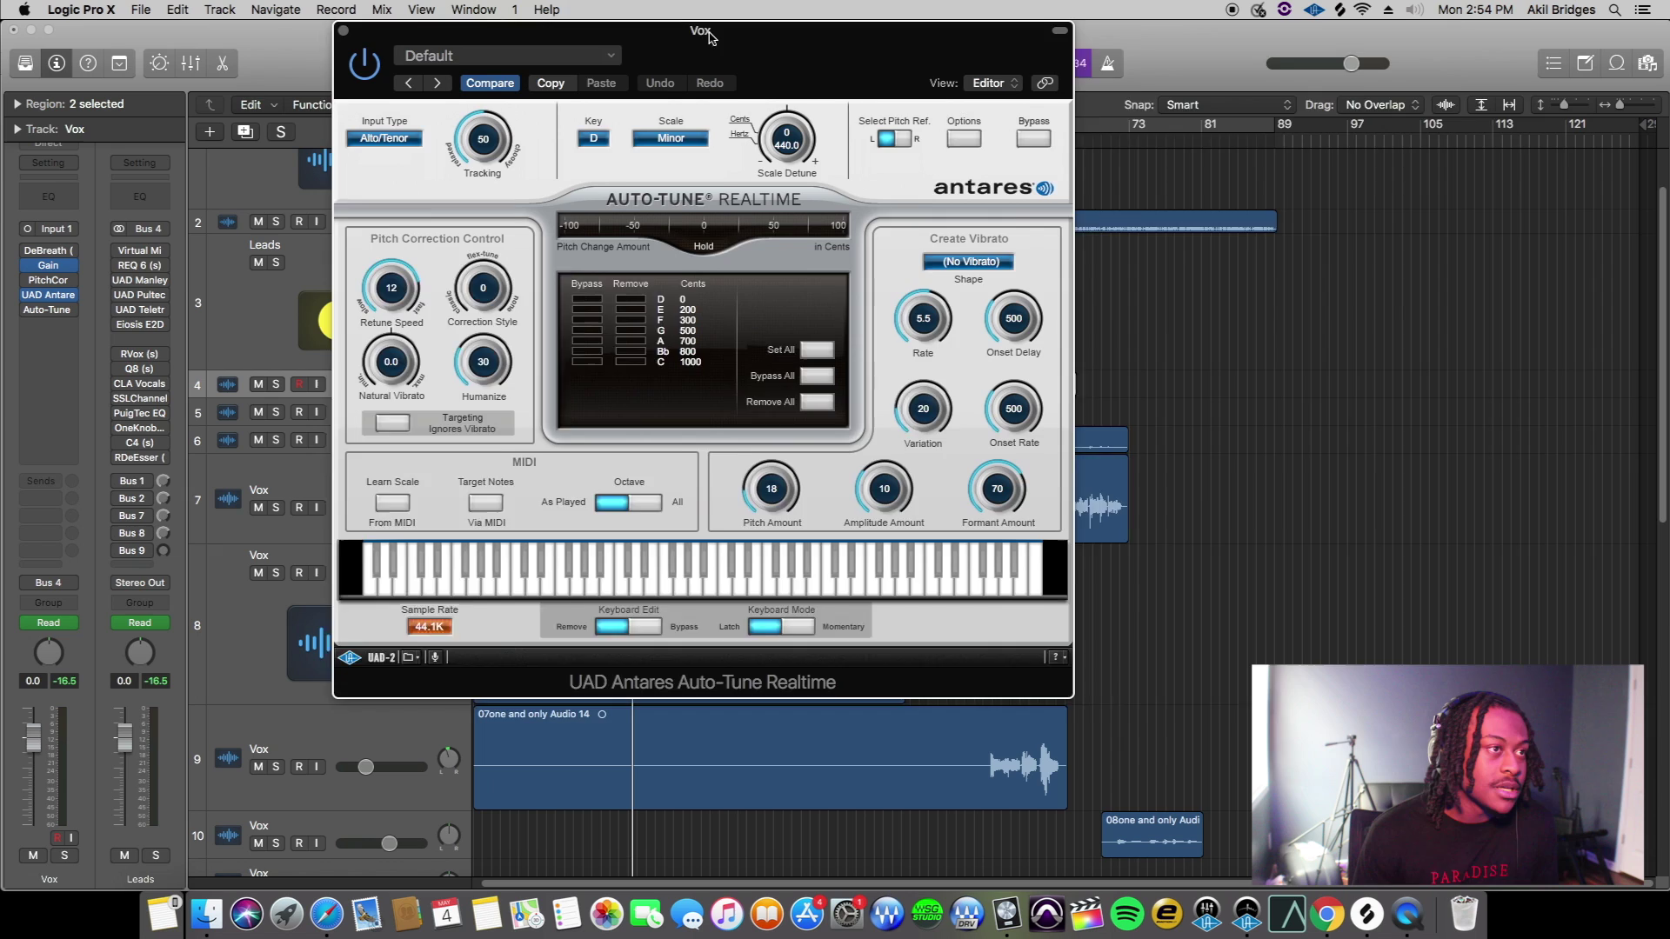
pyautogui.moveTo(709, 34); pyautogui.dragTo(913, 51)
pyautogui.click(548, 46)
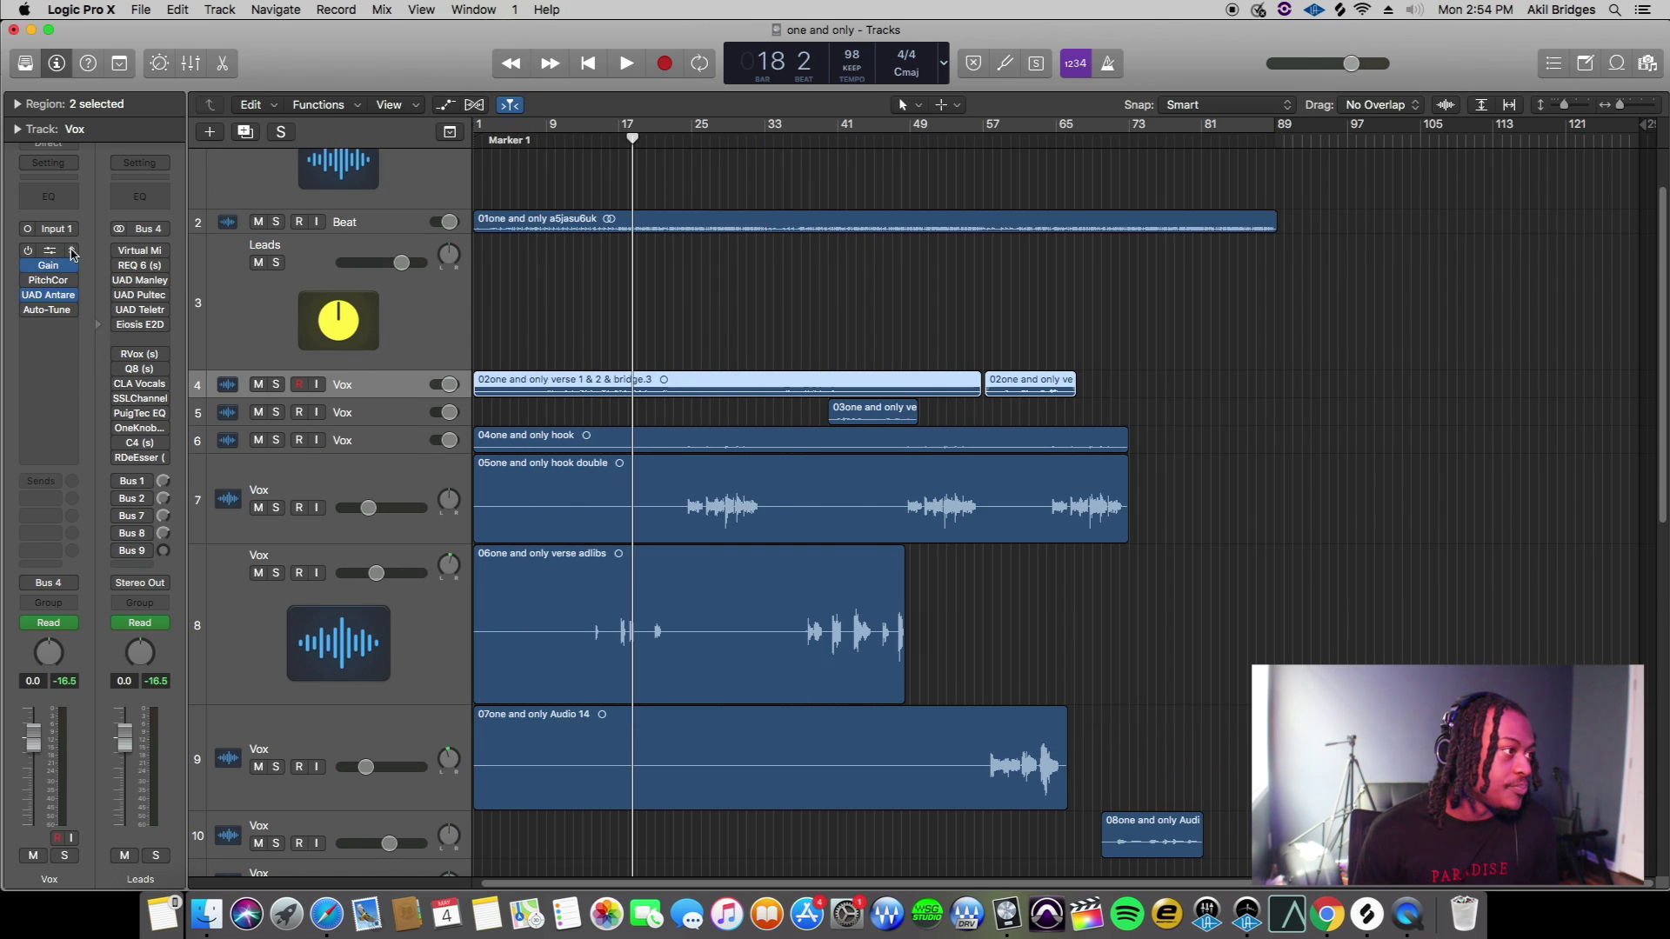
pyautogui.click(888, 295)
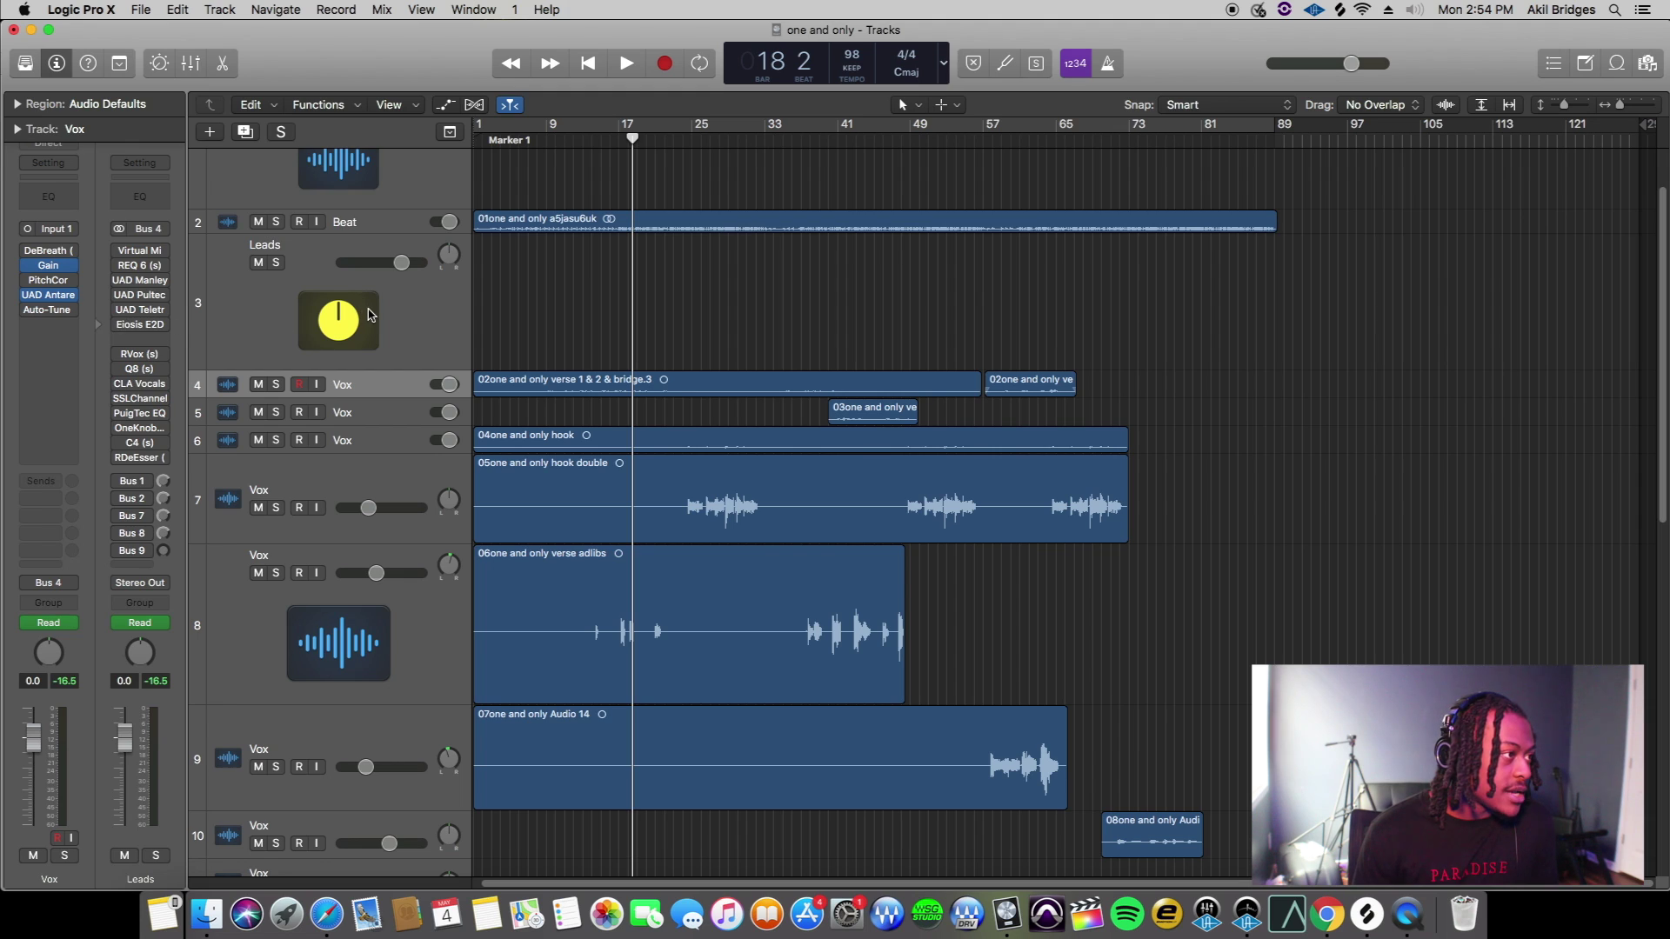
# Solo the Leads track, listen to it from bar 14, and enable its Bus 1 send
pyautogui.click(239, 266)
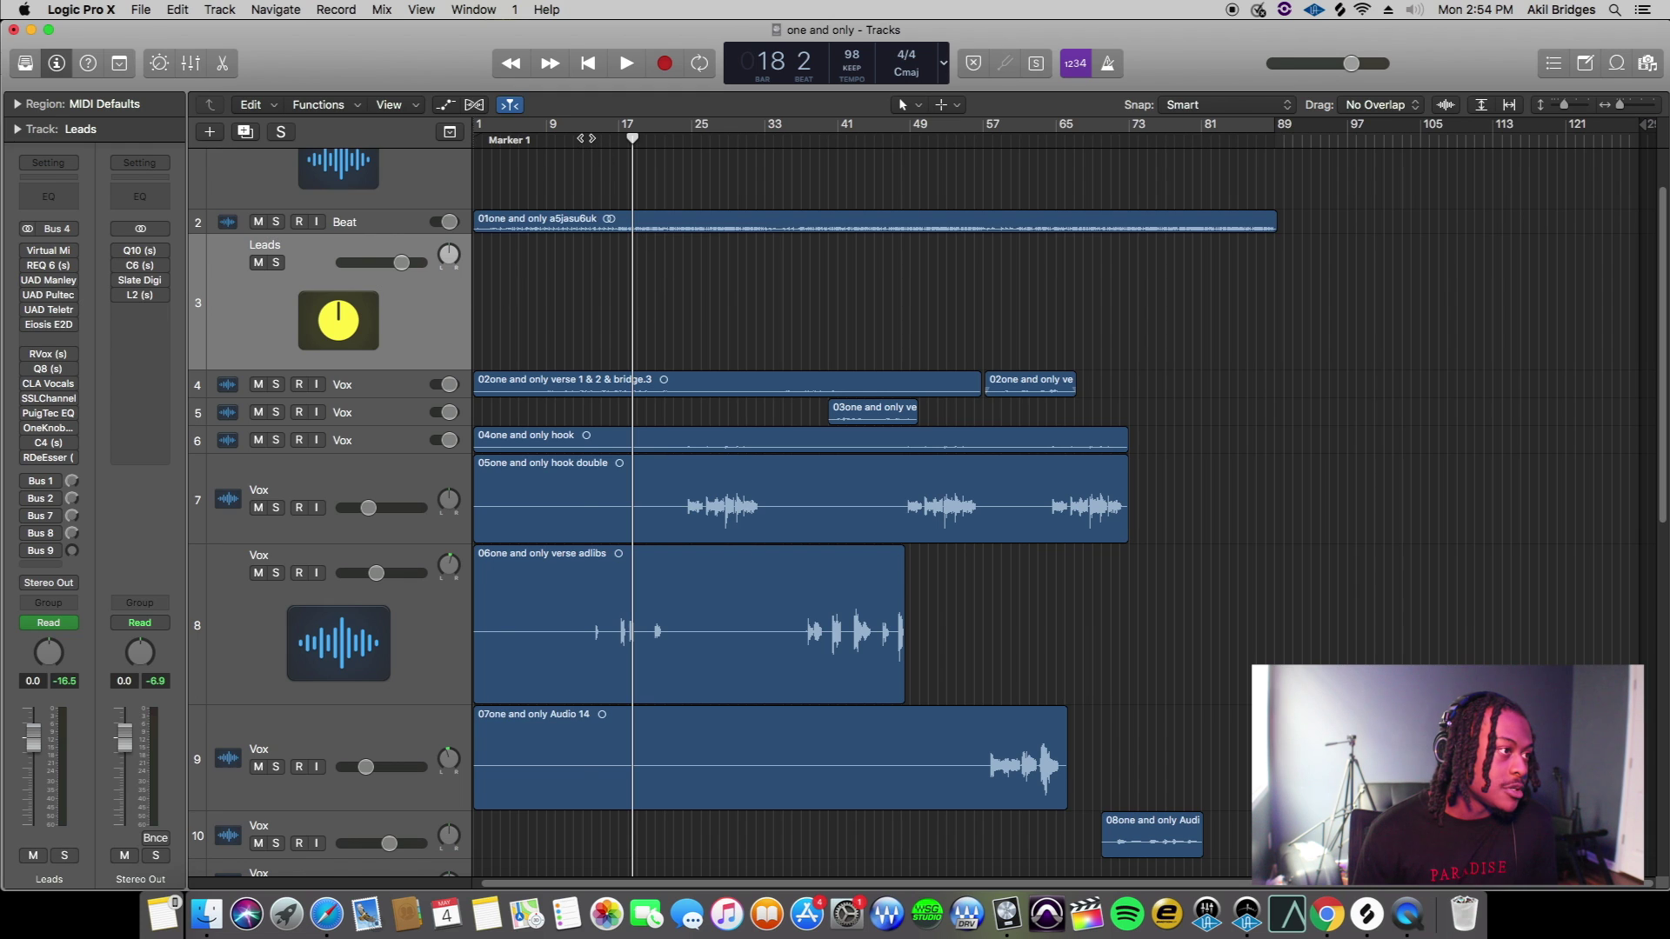
pyautogui.press('space')
pyautogui.click(277, 263)
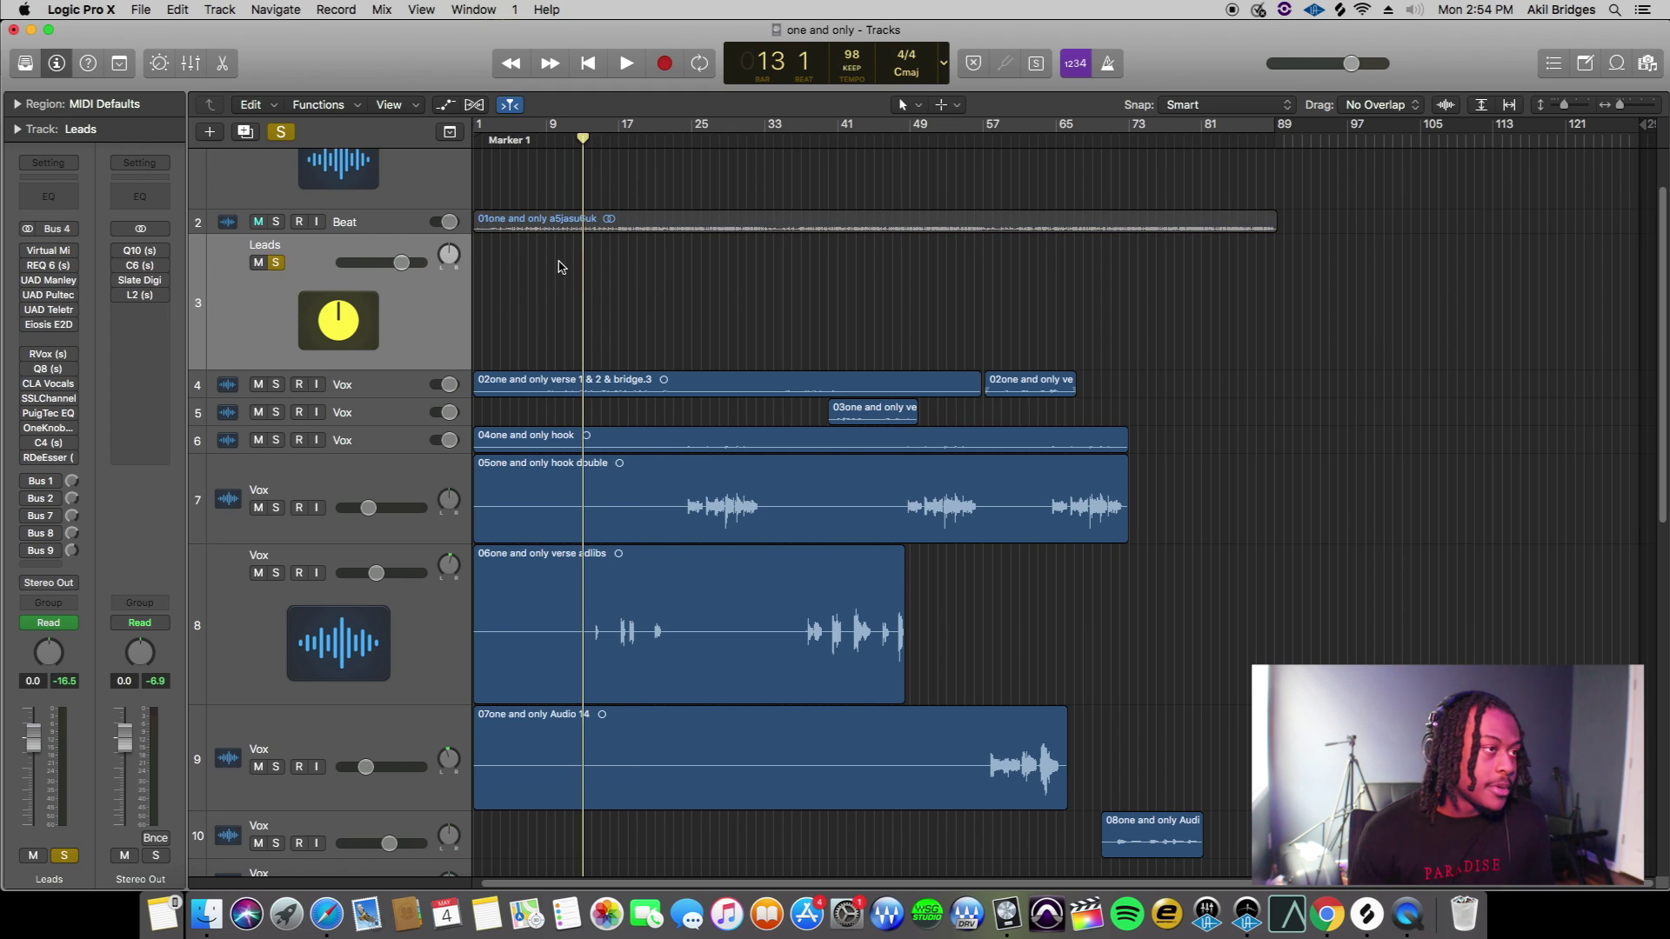
pyautogui.click(590, 139)
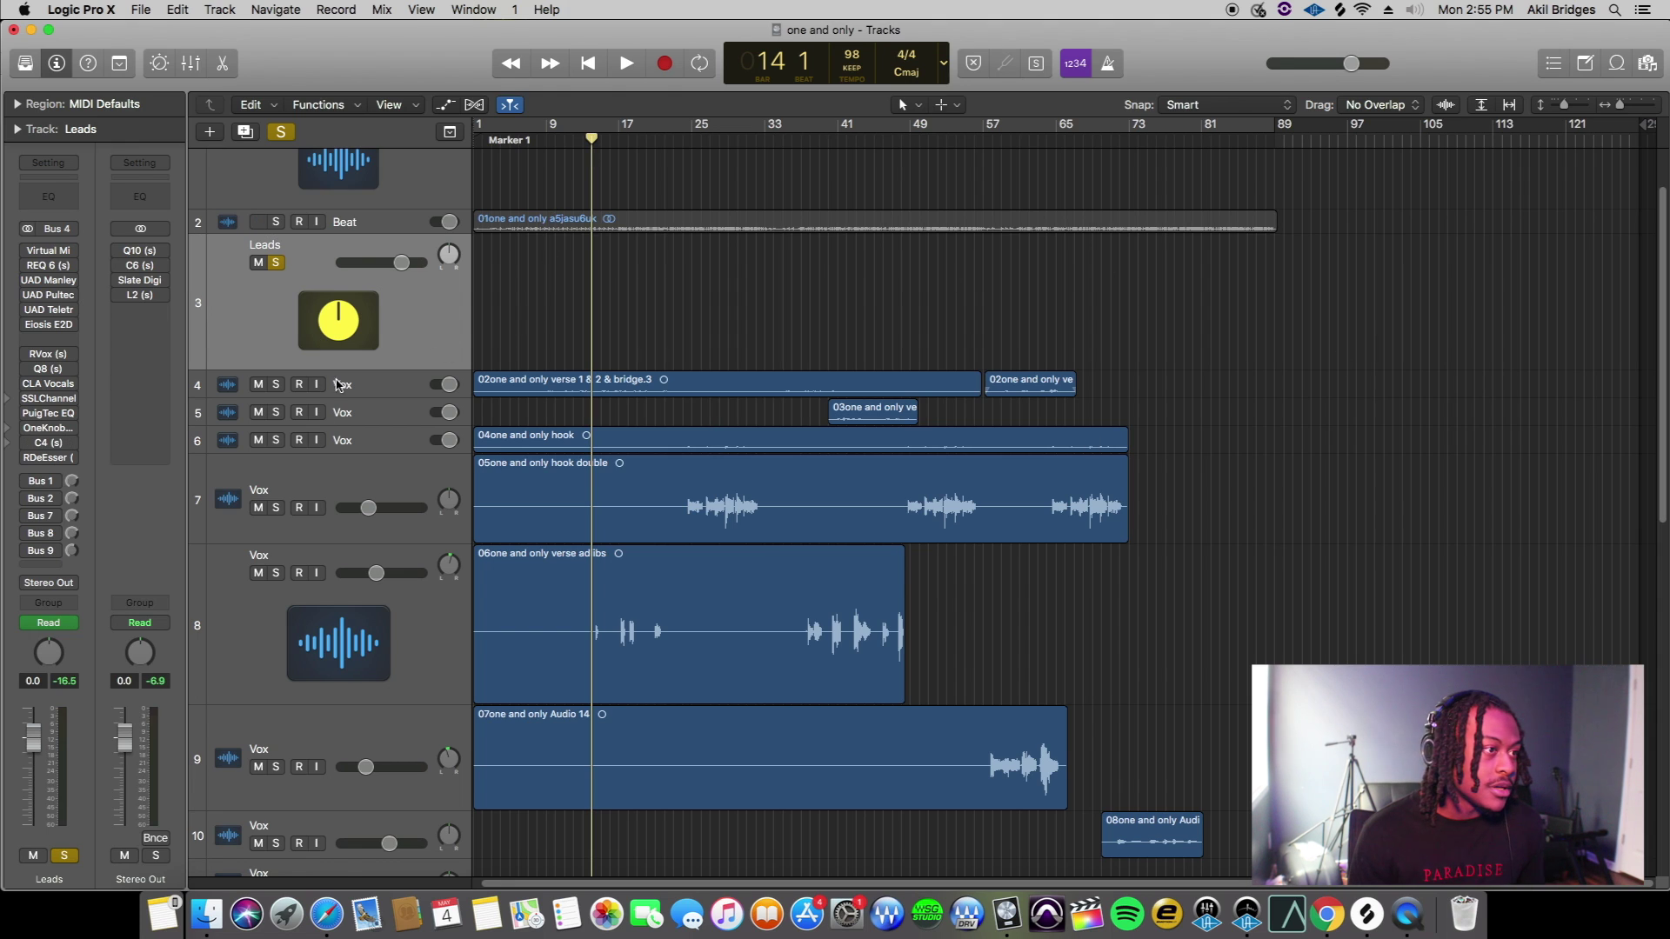
pyautogui.press('space')
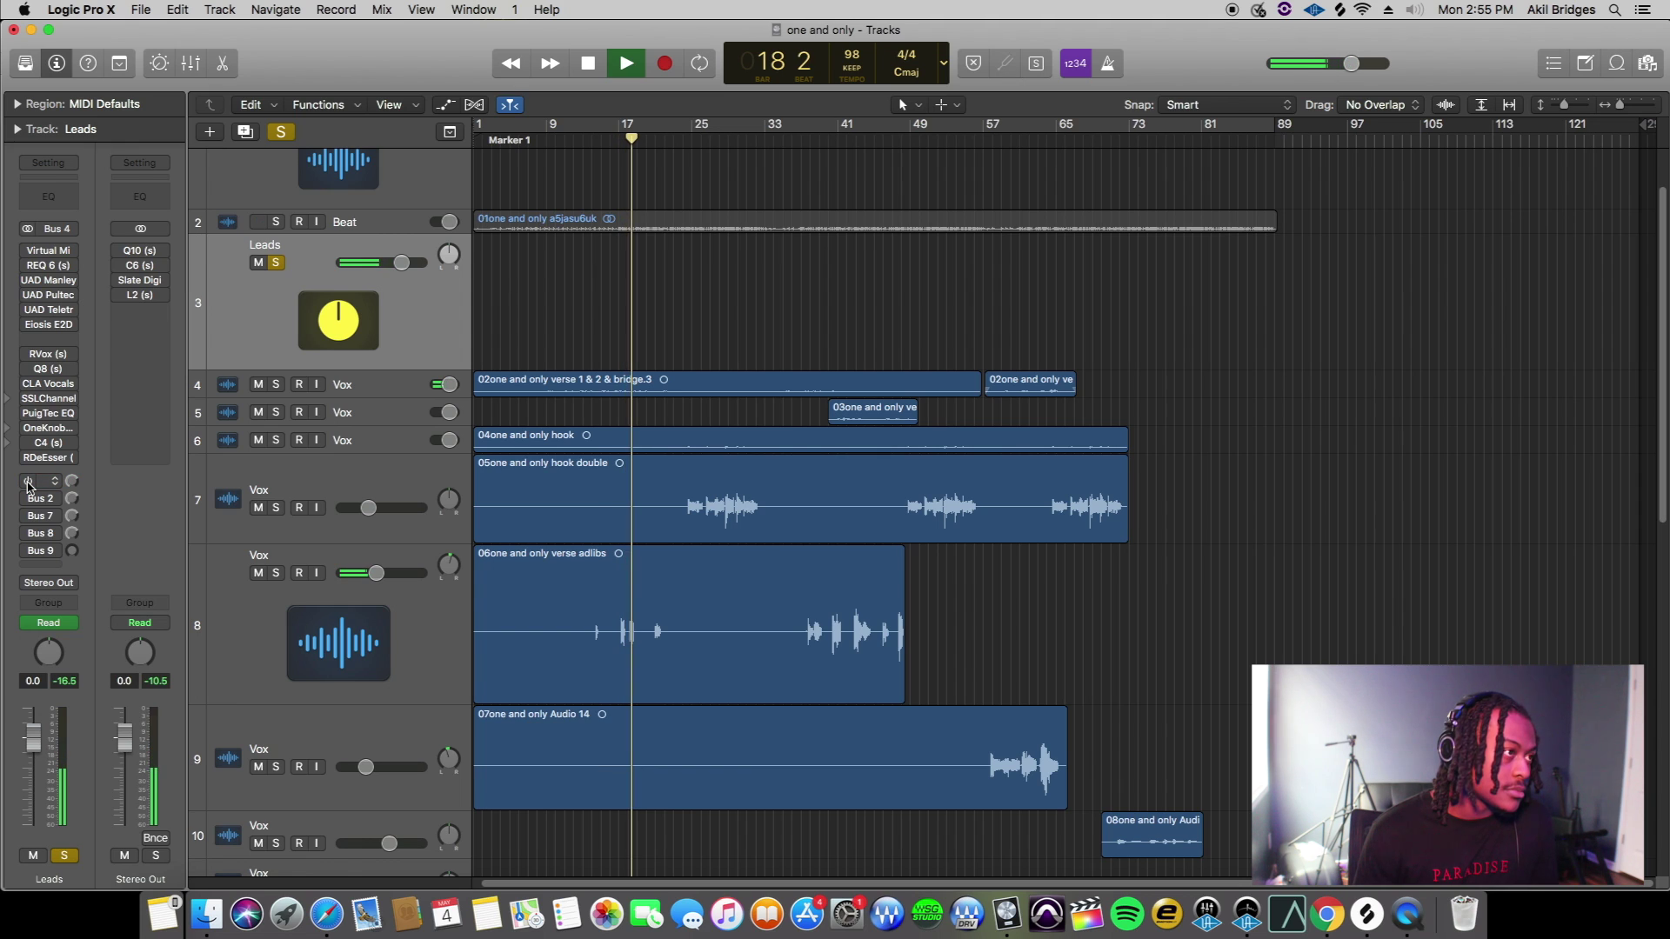
pyautogui.click(589, 63)
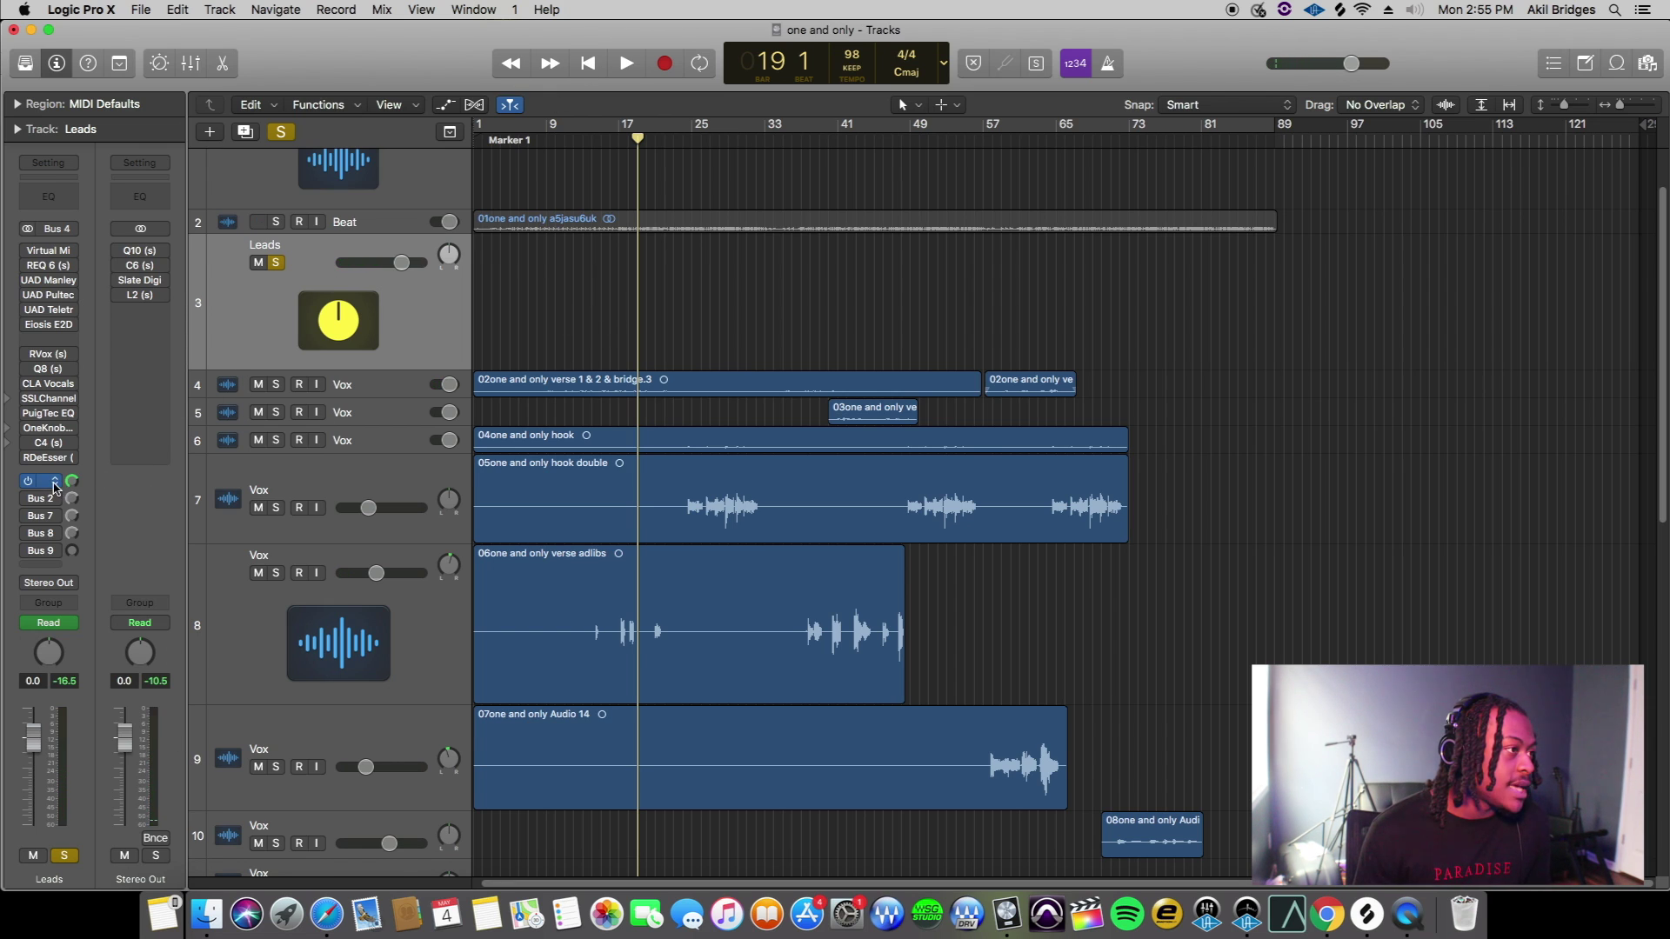
# Open the CLA-76 compressor on the Par. comp bus and play the soloed leads from bar 12 to watch its gain reduction
pyautogui.click(54, 485)
pyautogui.click(141, 306)
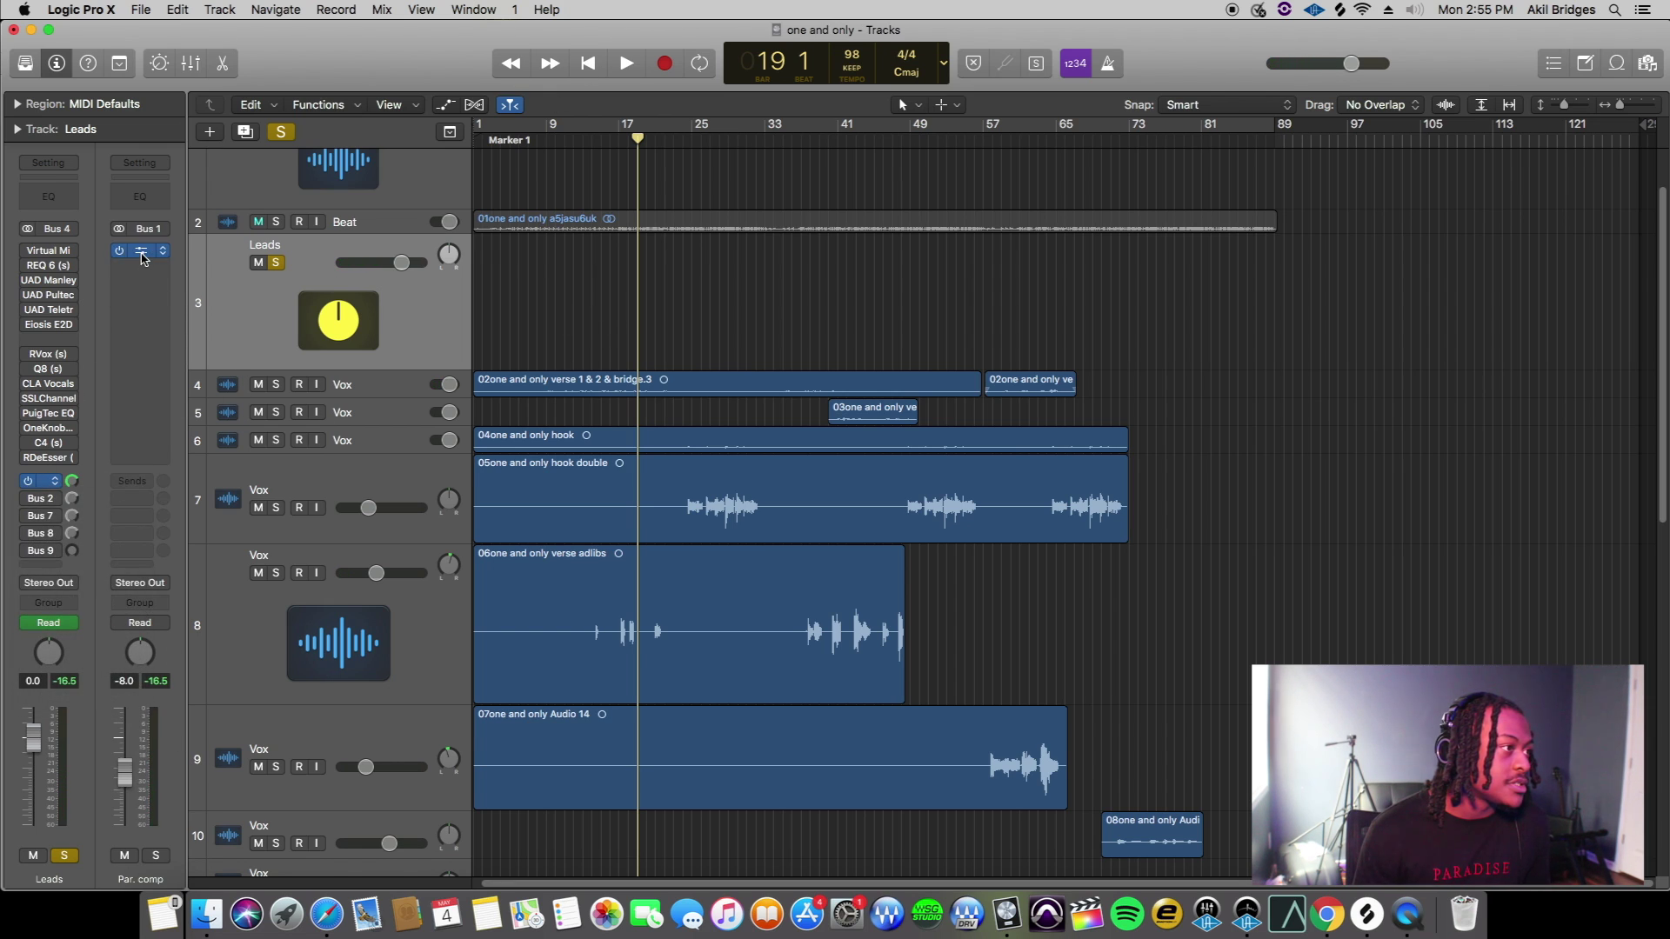
pyautogui.click(139, 250)
pyautogui.moveTo(443, 83); pyautogui.dragTo(1365, 60)
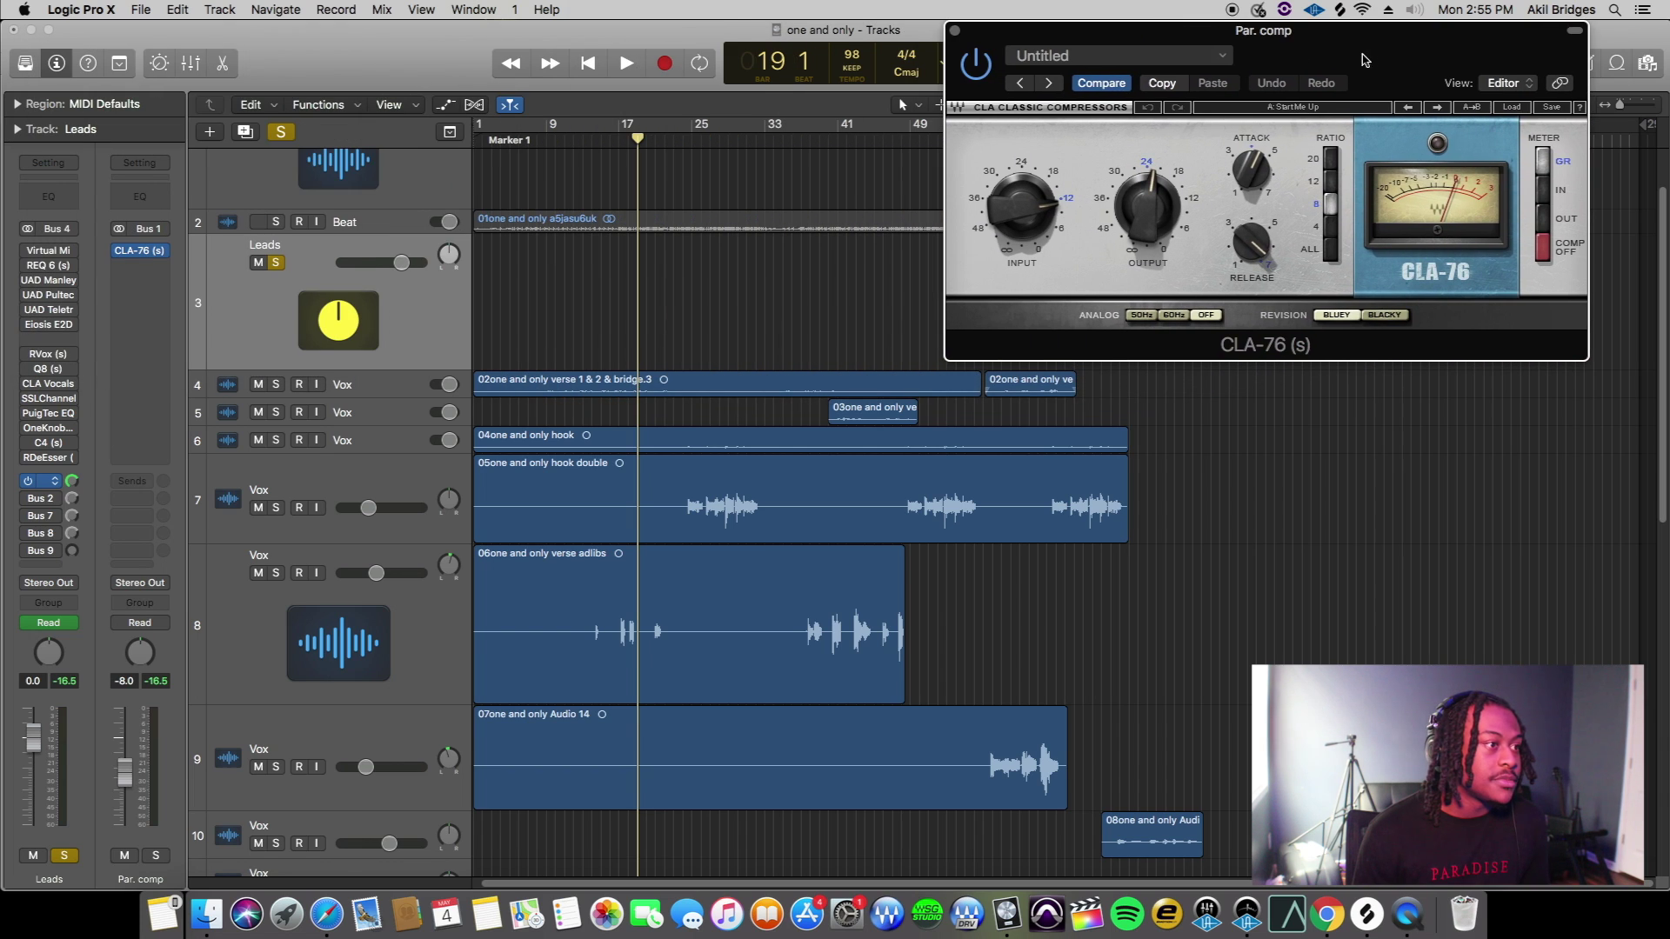
pyautogui.click(572, 153)
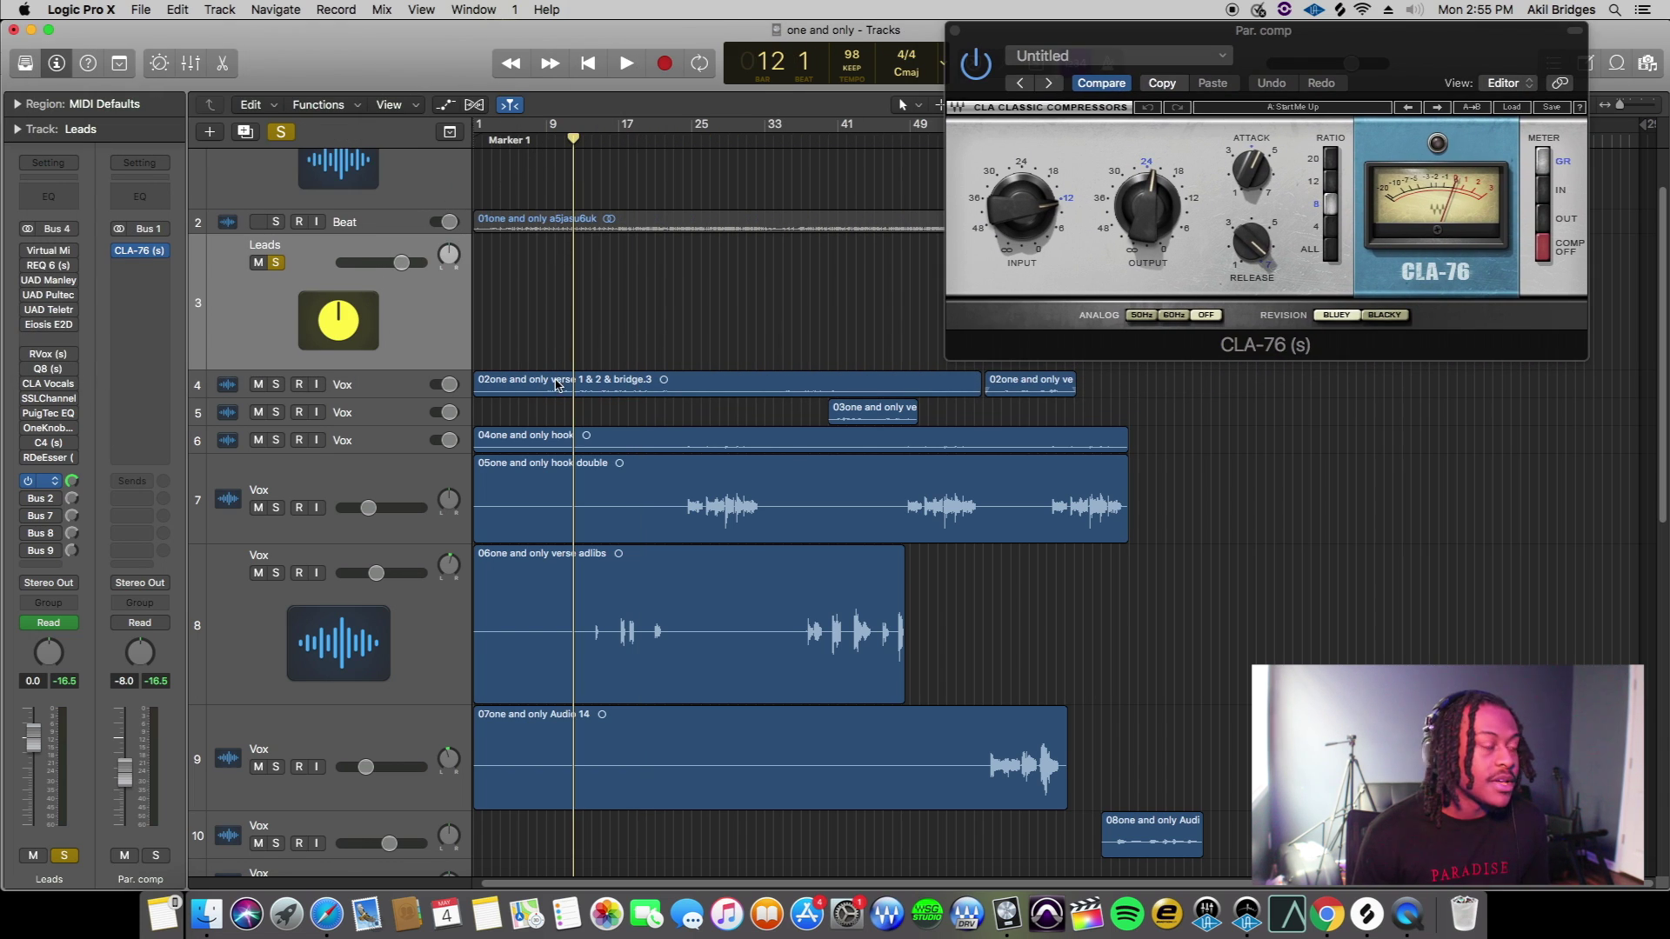
pyautogui.click(628, 62)
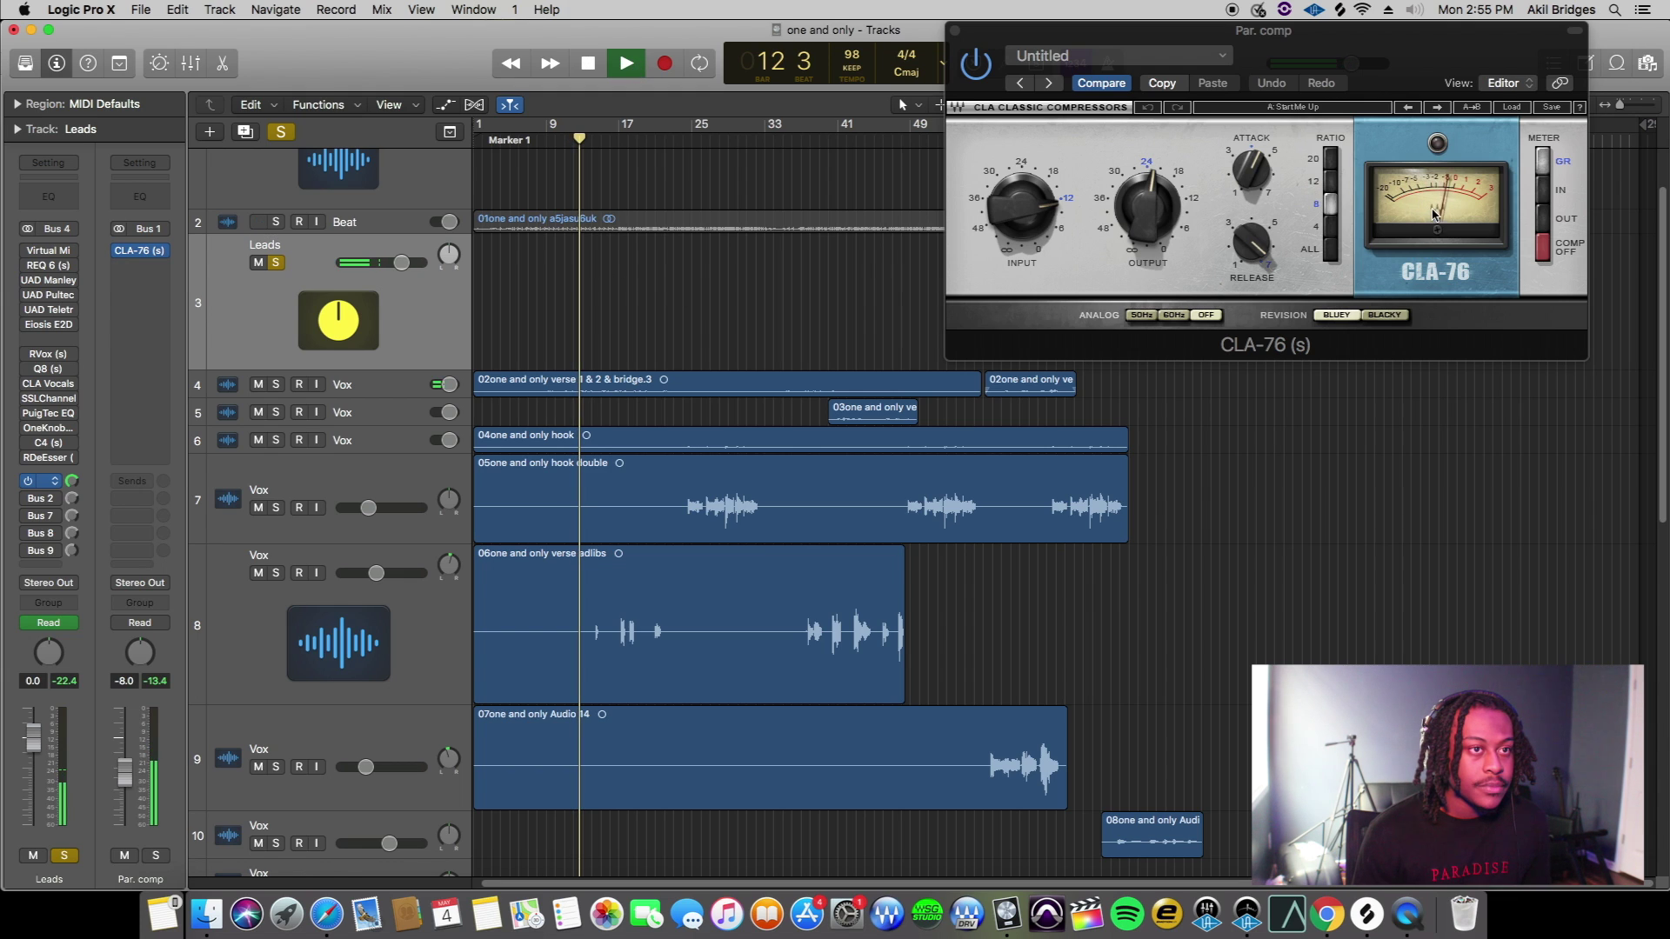
pyautogui.click(588, 65)
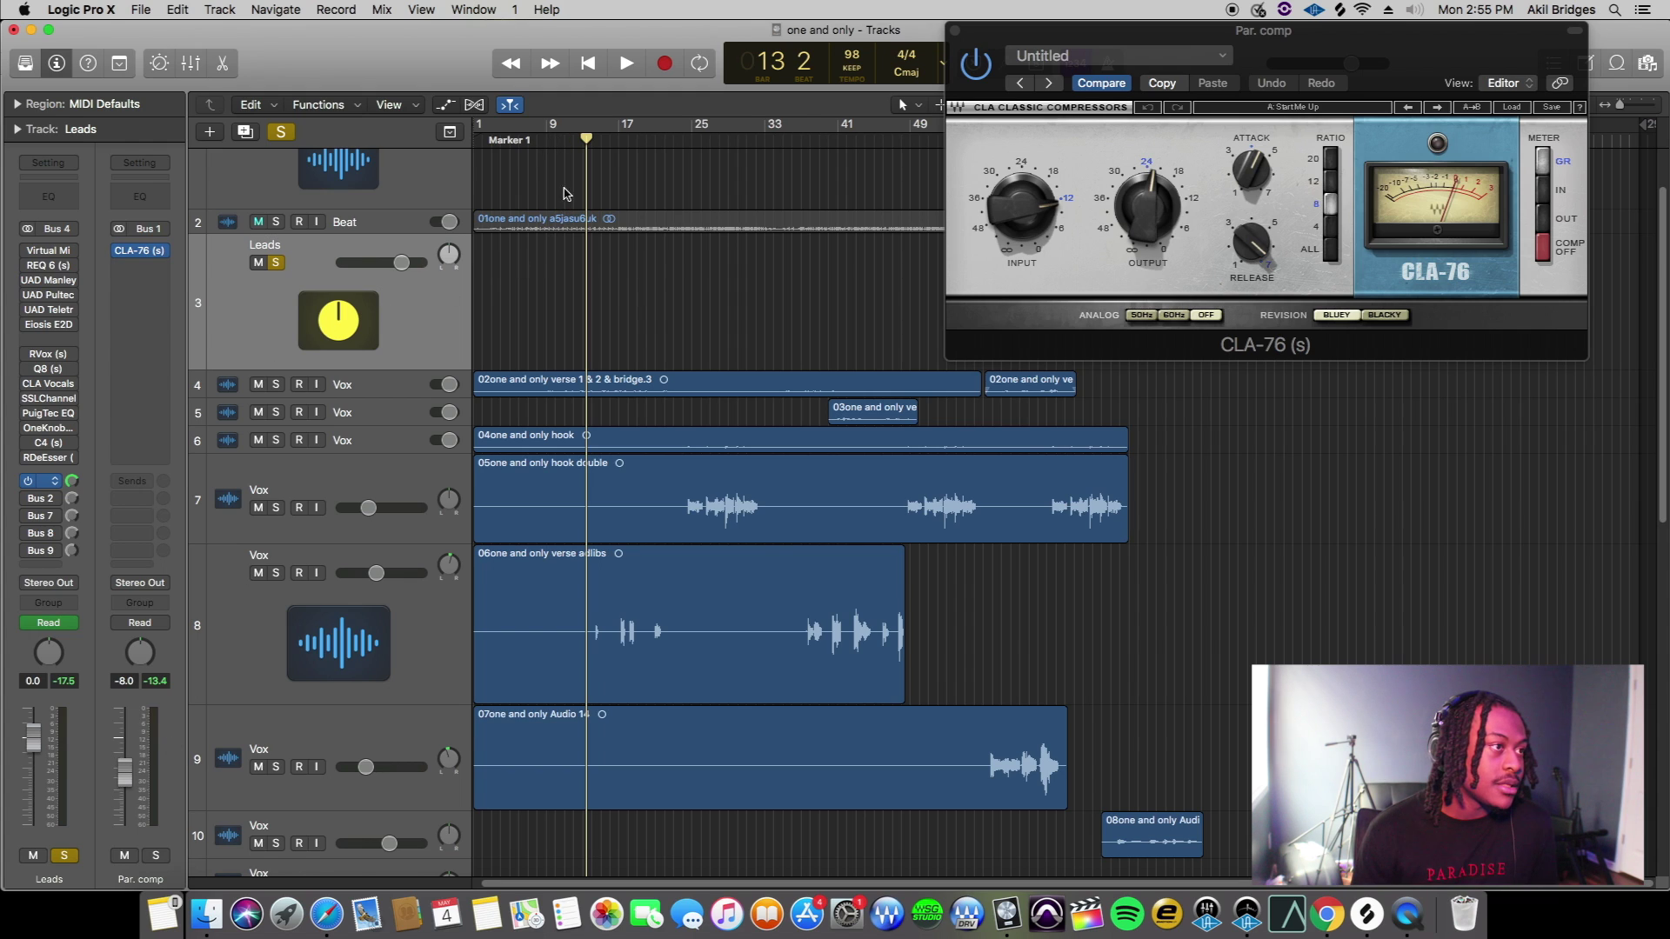
# Unsolo the leads and play from bar 10 with the Par. comp fader fully down, raising it back to -8.0 dB
pyautogui.click(555, 140)
pyautogui.click(280, 133)
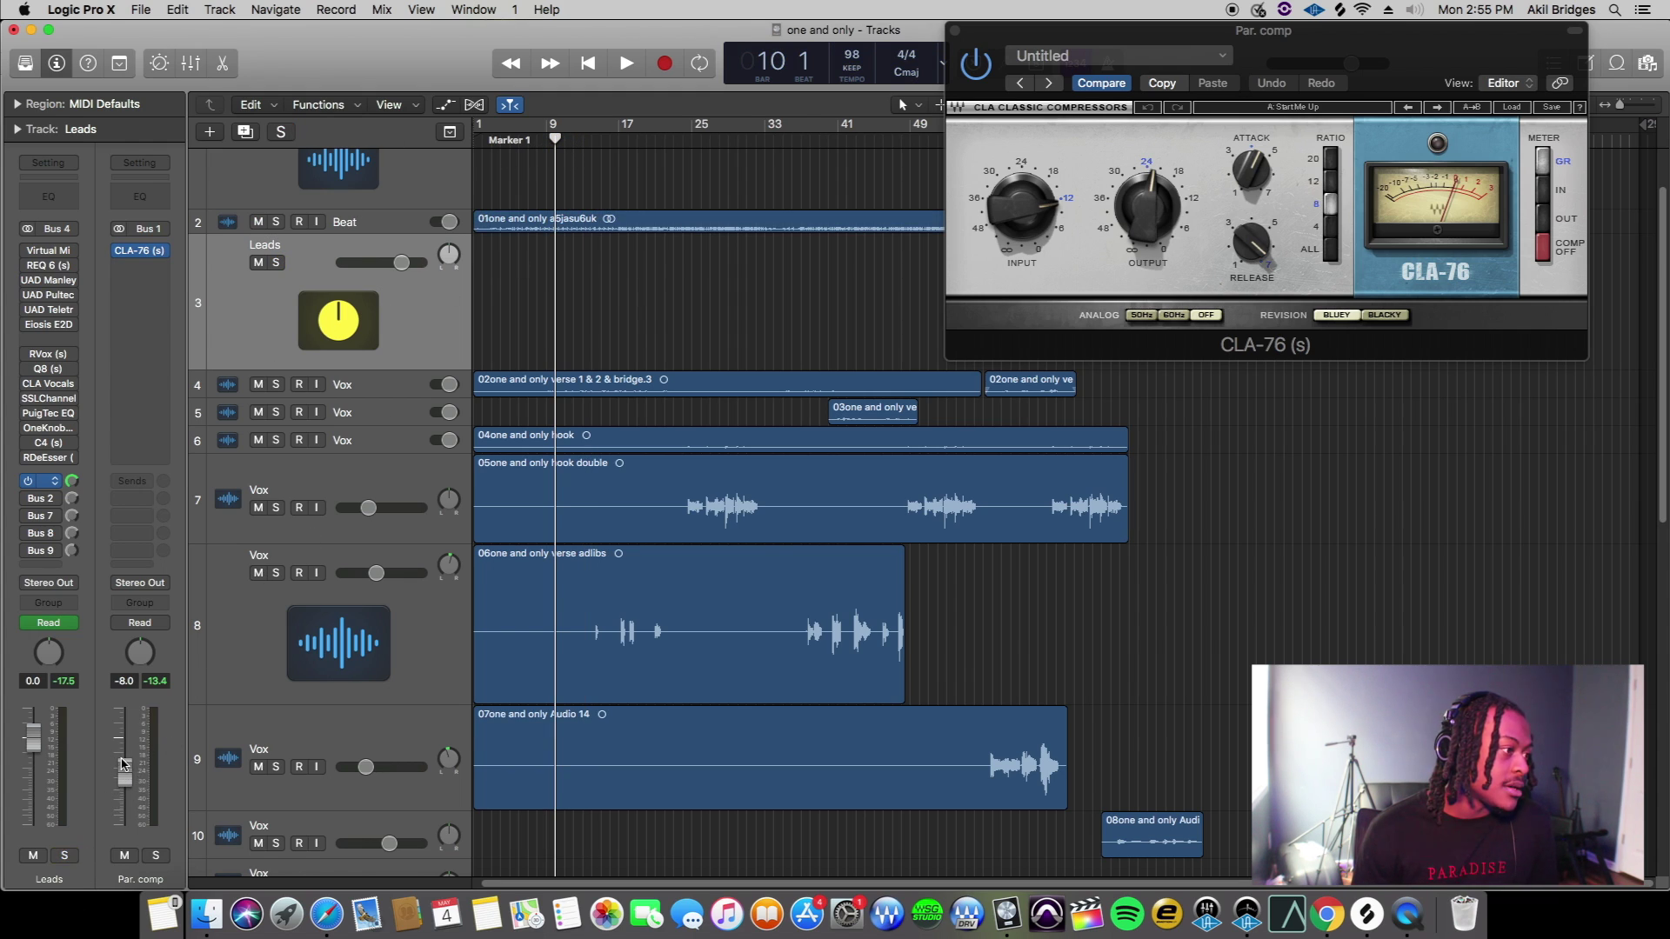
pyautogui.moveTo(124, 769); pyautogui.dragTo(130, 936)
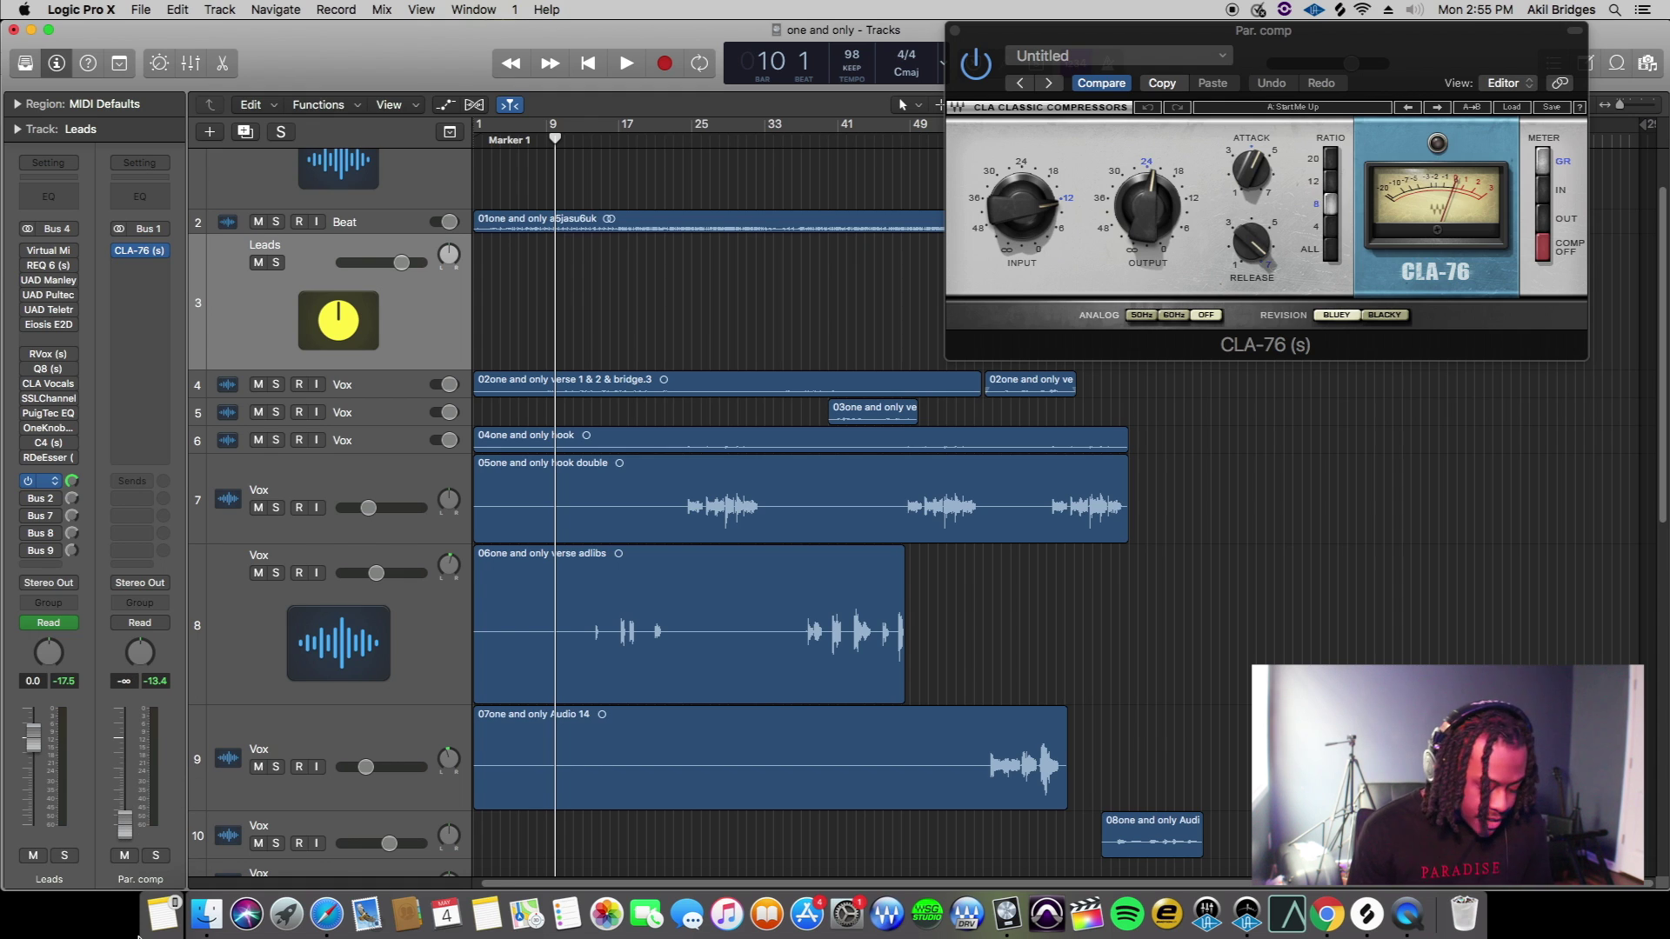
pyautogui.press('space')
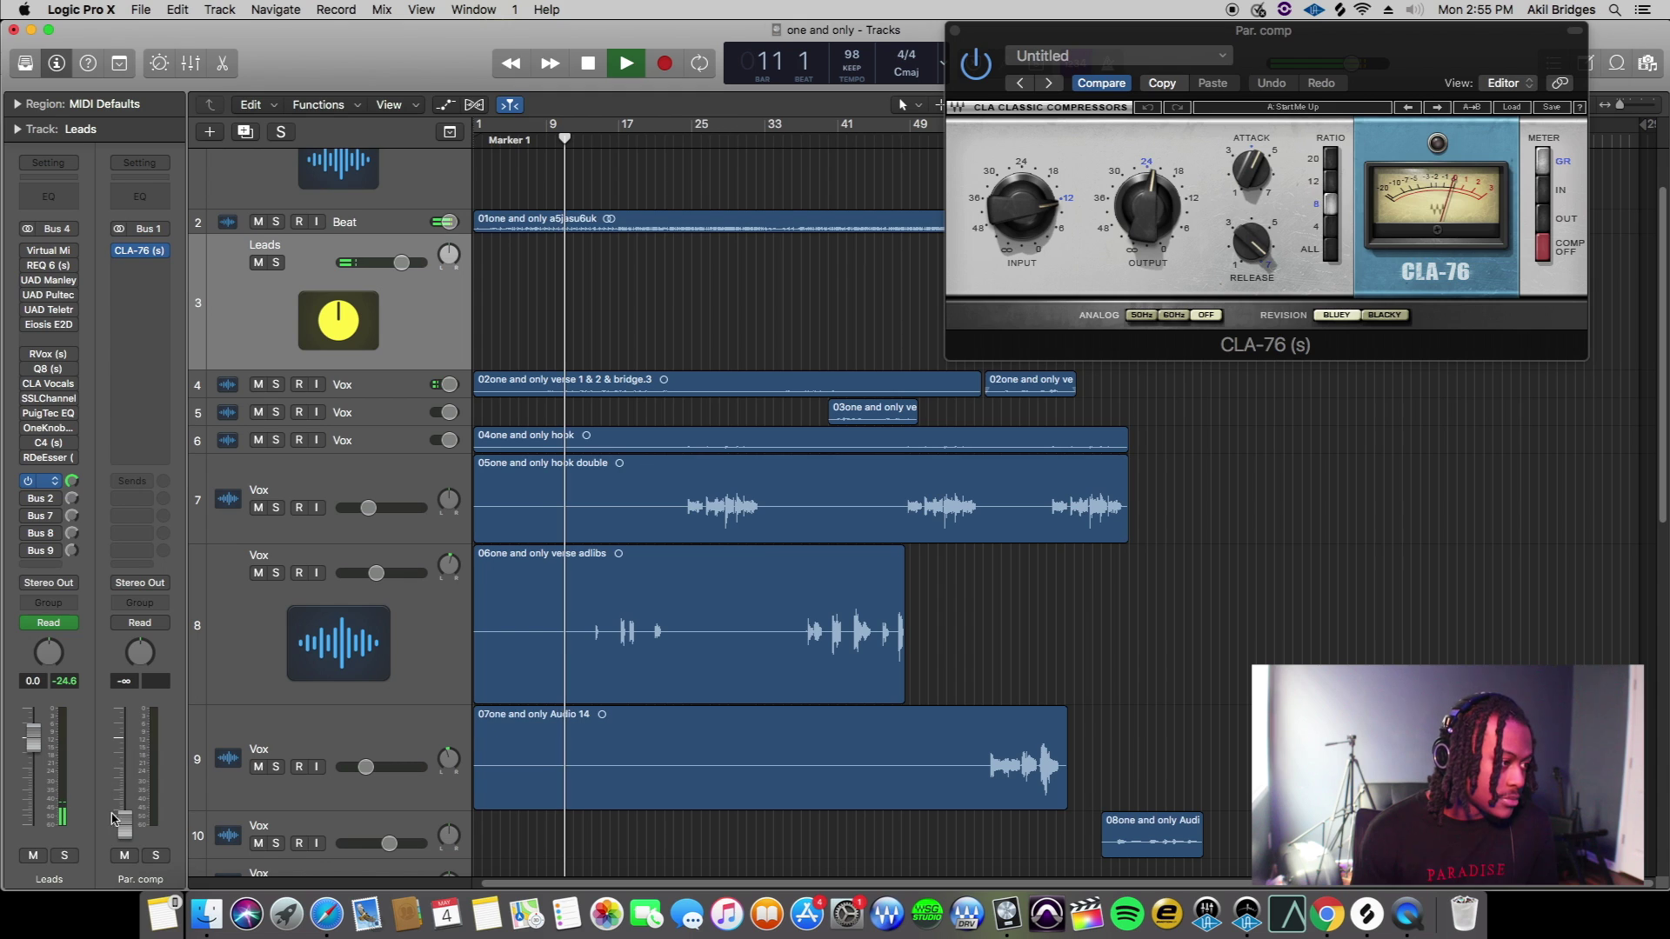
pyautogui.moveTo(124, 824); pyautogui.dragTo(124, 769)
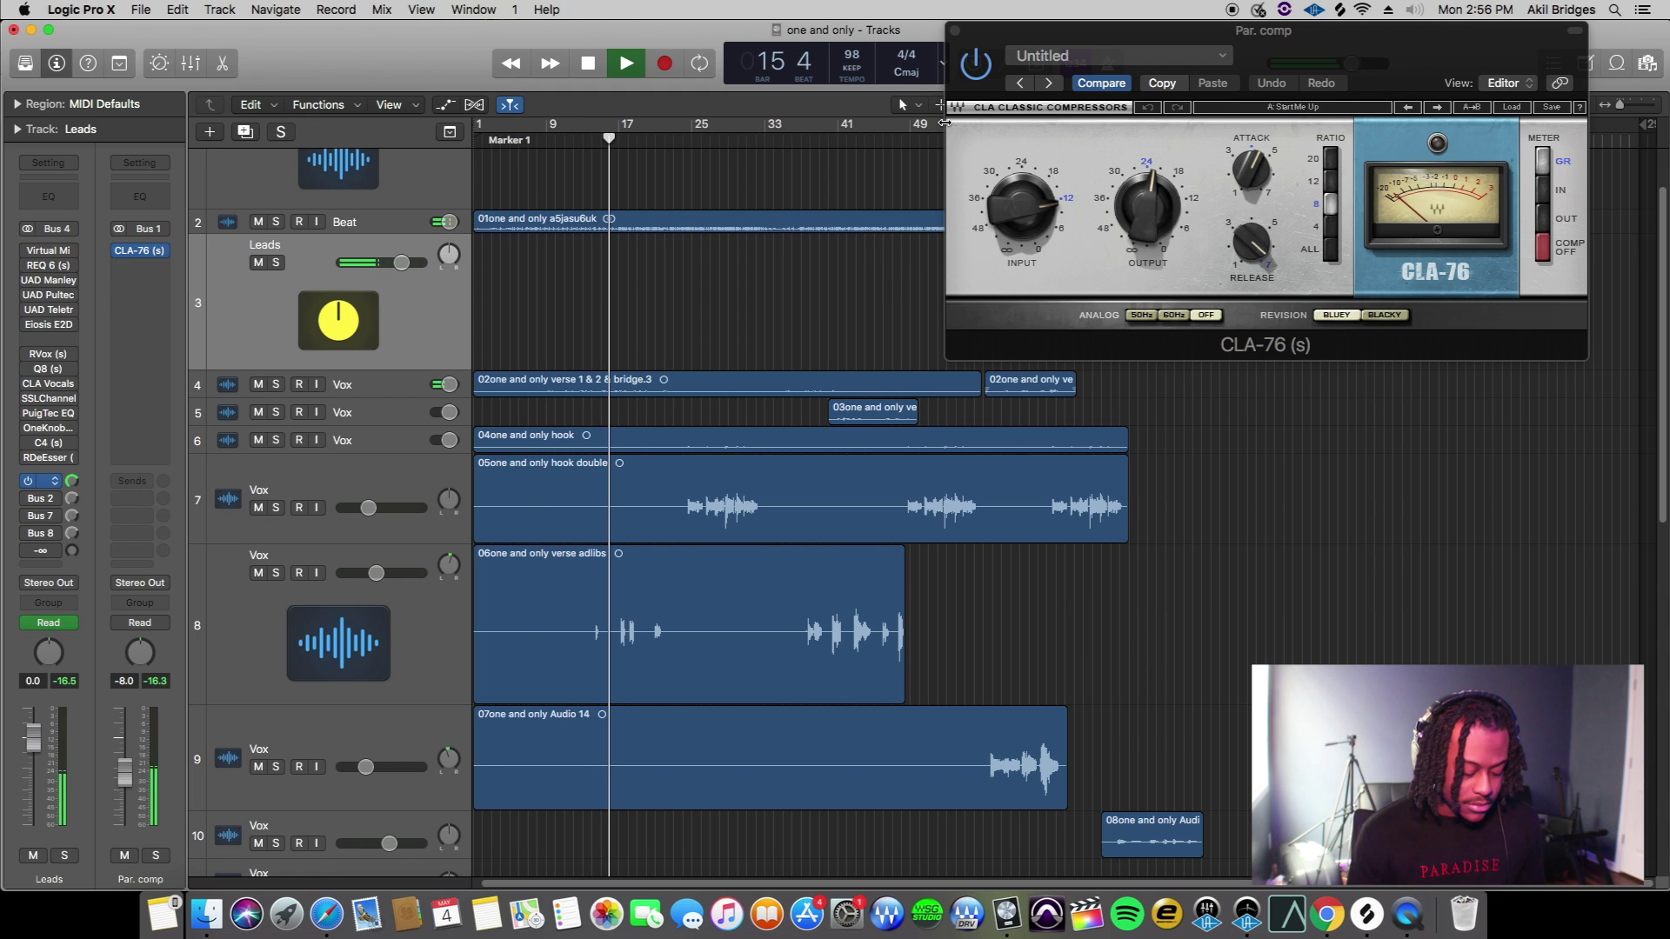
pyautogui.press('space')
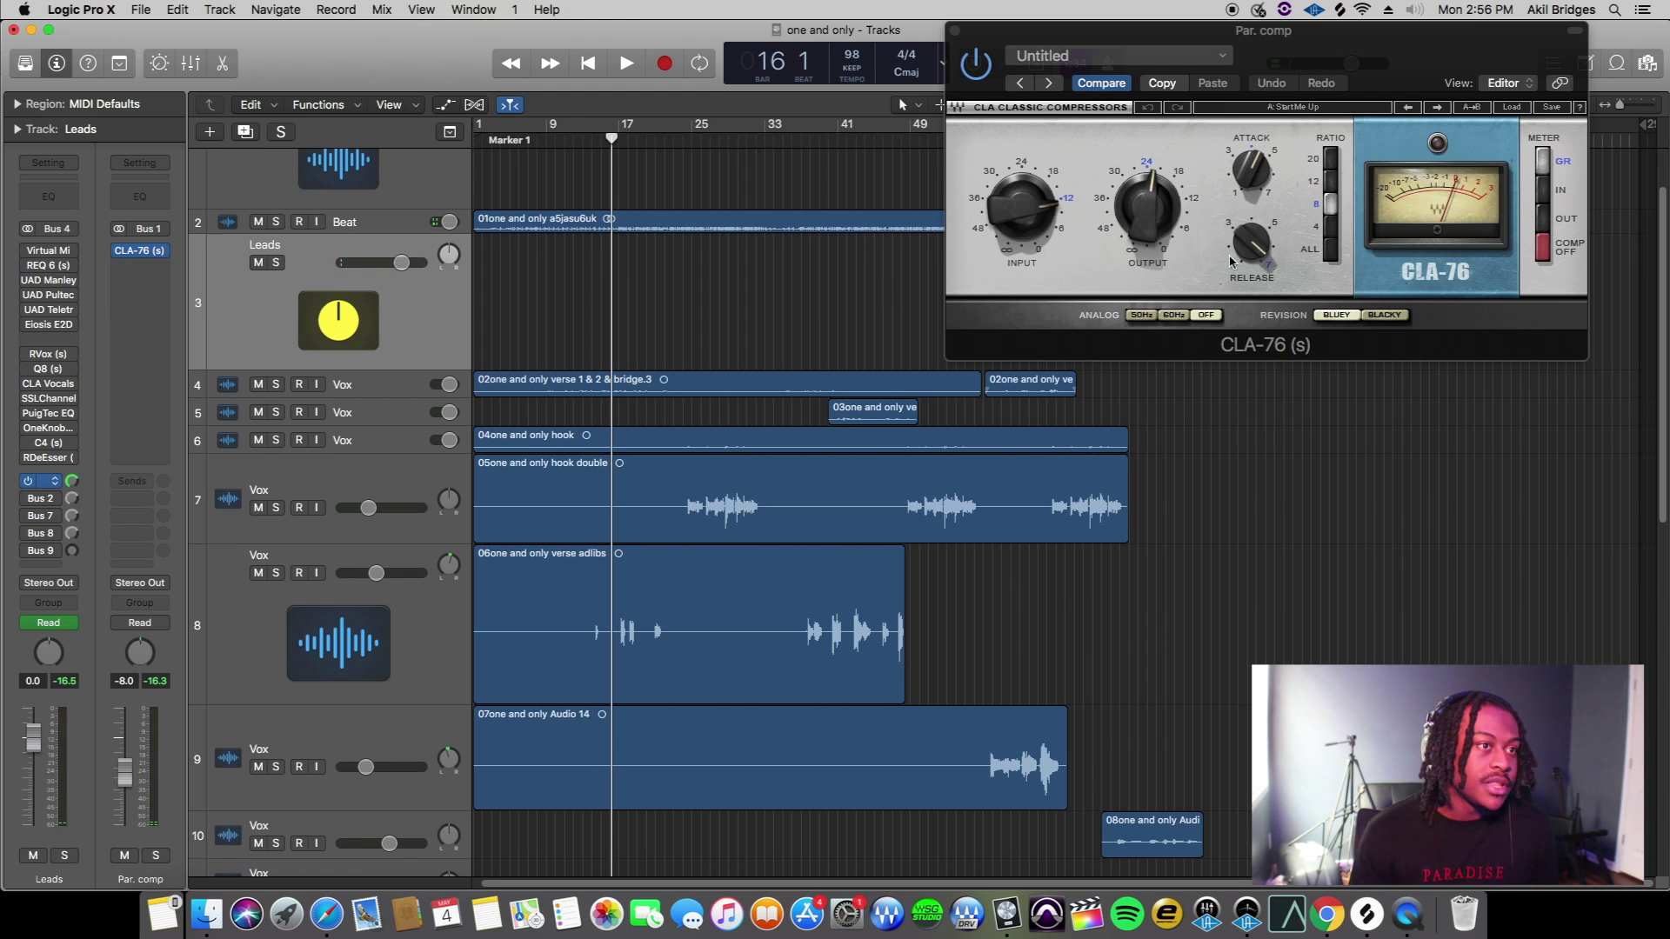
# Look through the available buses for an empty send on the Leads channel without assigning one, and close the CLA-76
pyautogui.moveTo(1367, 55); pyautogui.dragTo(1060, 123)
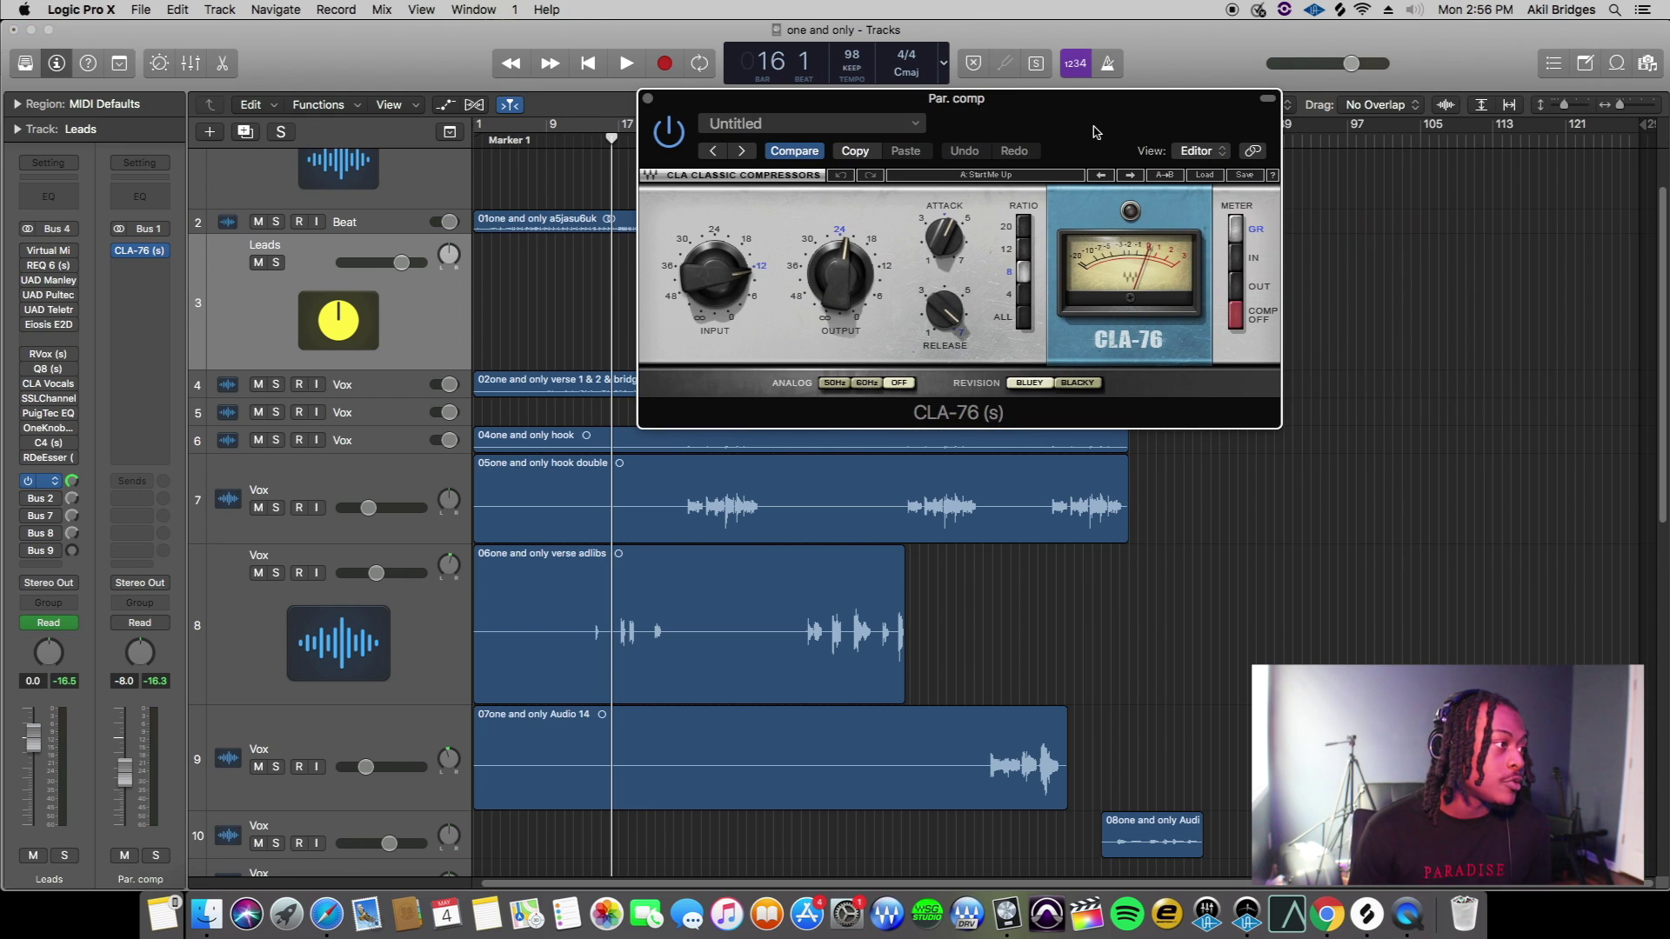
pyautogui.click(62, 563)
pyautogui.moveTo(60, 591)
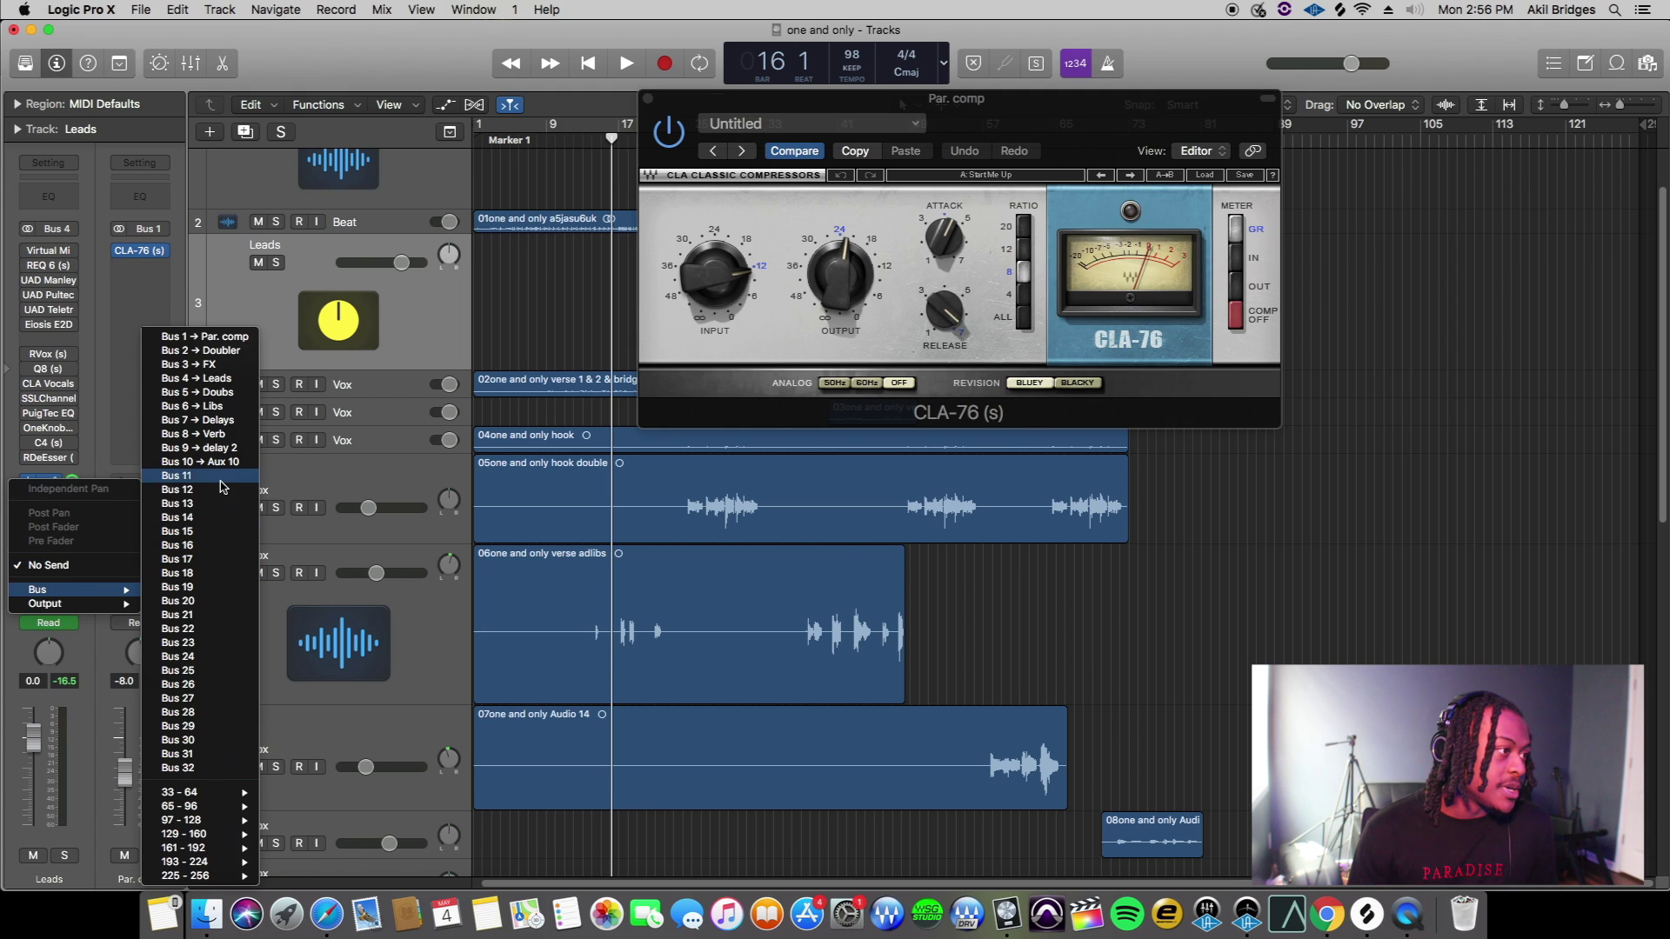
pyautogui.click(267, 470)
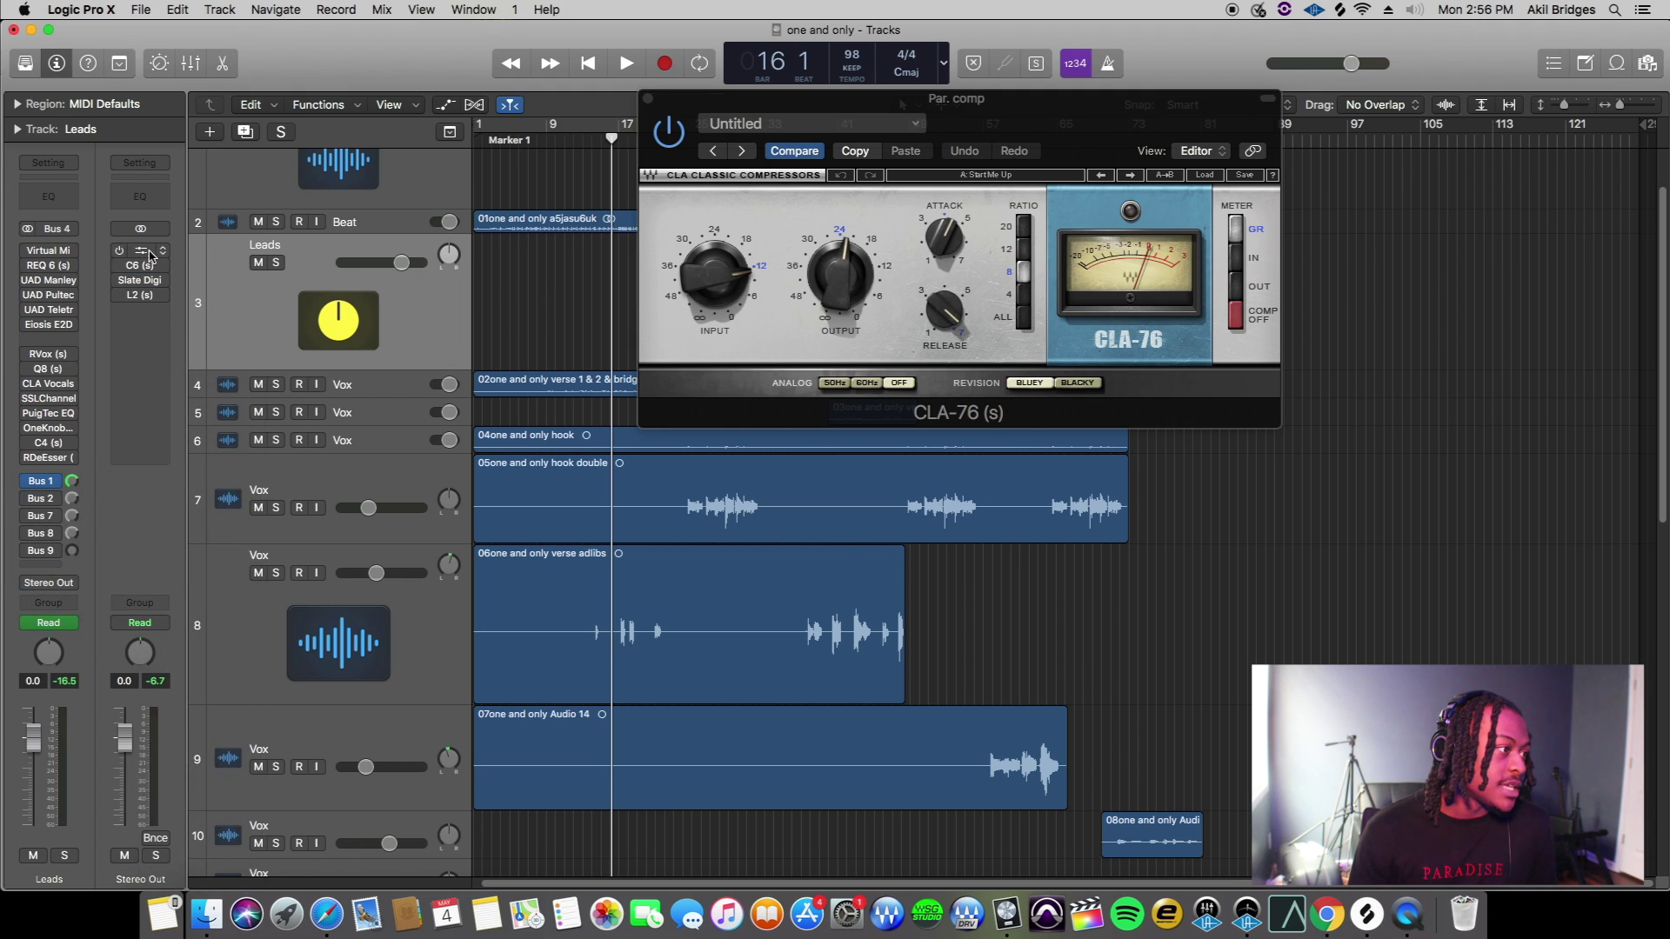
pyautogui.click(44, 479)
pyautogui.click(131, 348)
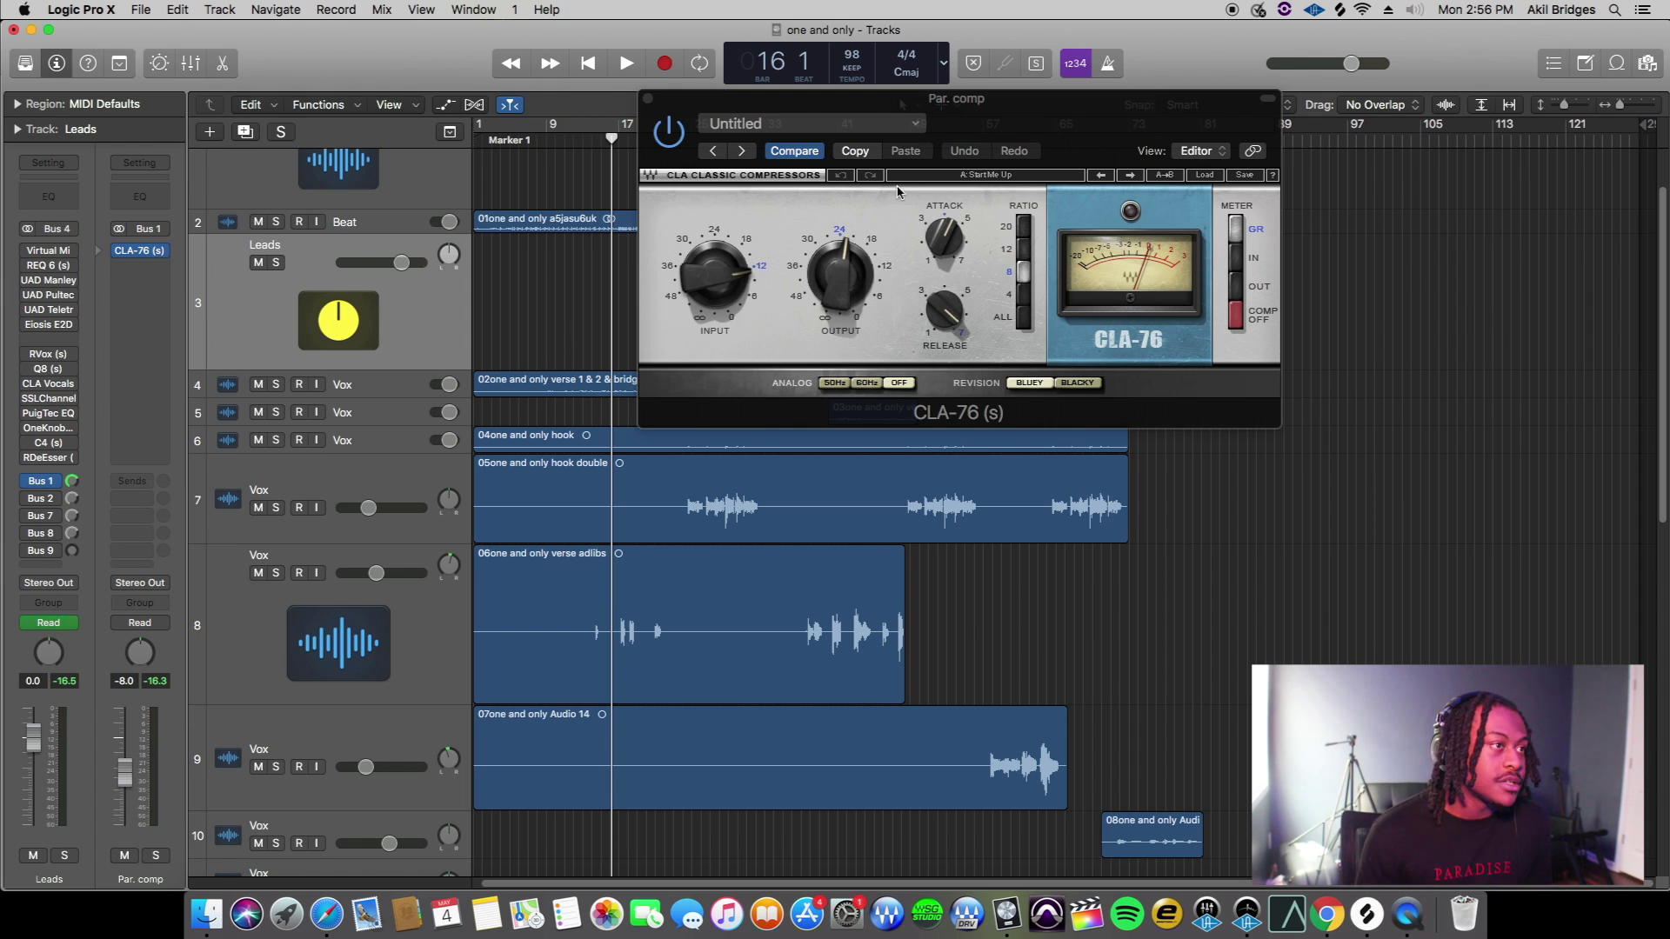
pyautogui.click(650, 100)
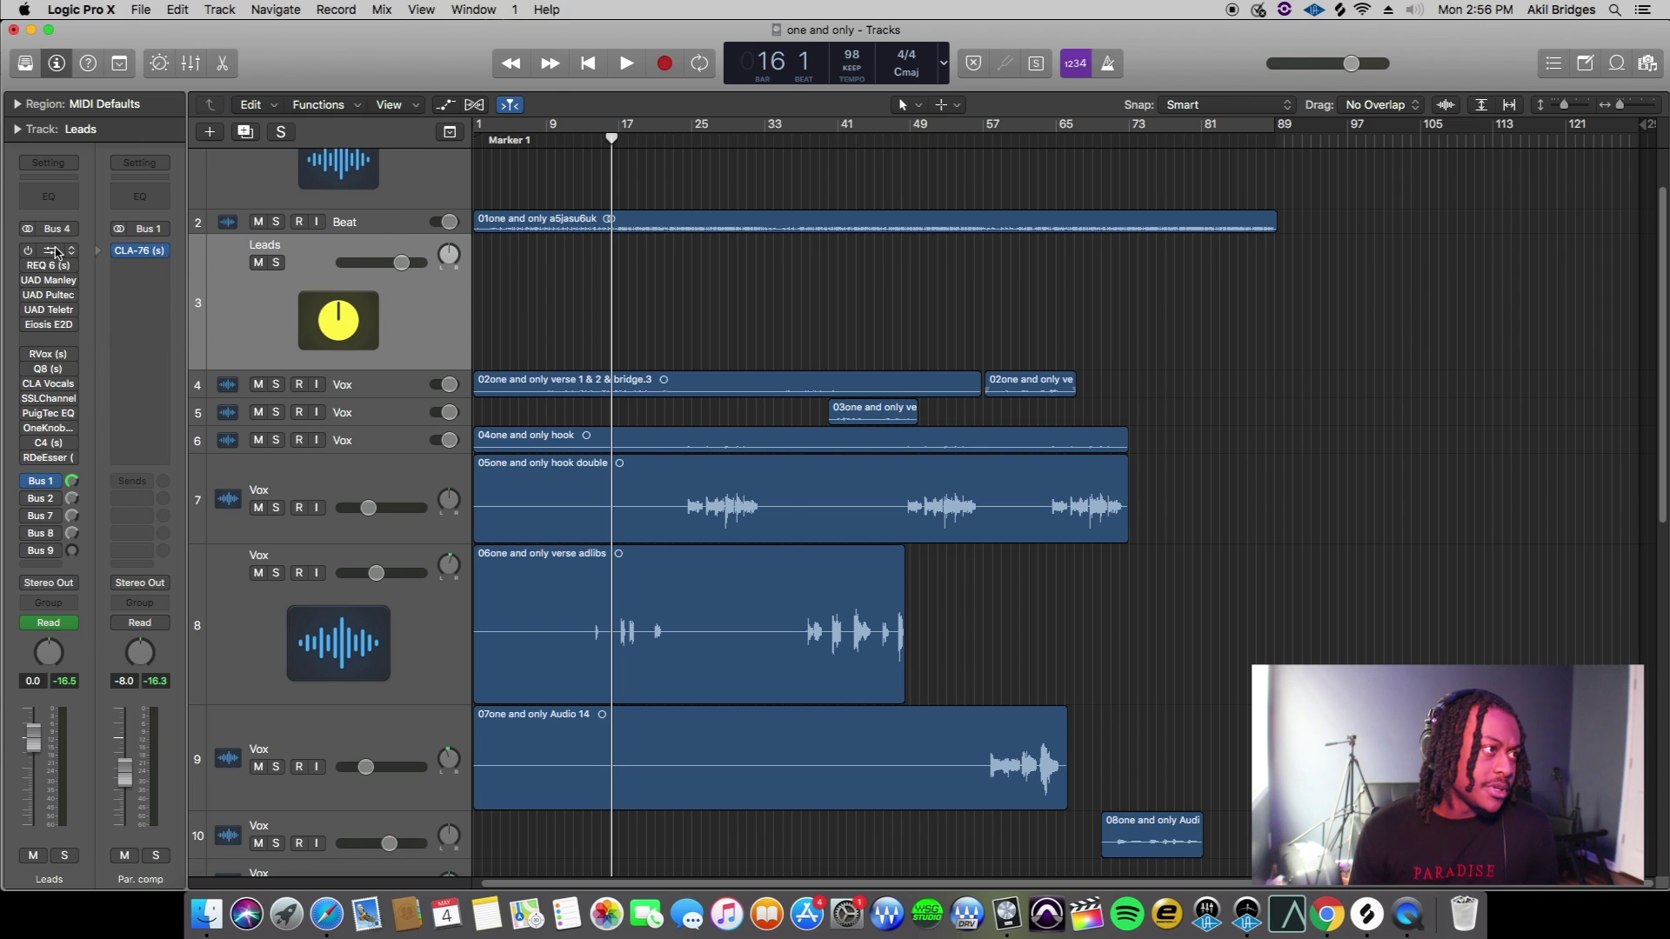
# Enable and open the Virtual Mix Rack on the Leads channel, keeping its window clear of the timeline
pyautogui.click(54, 252)
pyautogui.moveTo(461, 19); pyautogui.dragTo(961, 36)
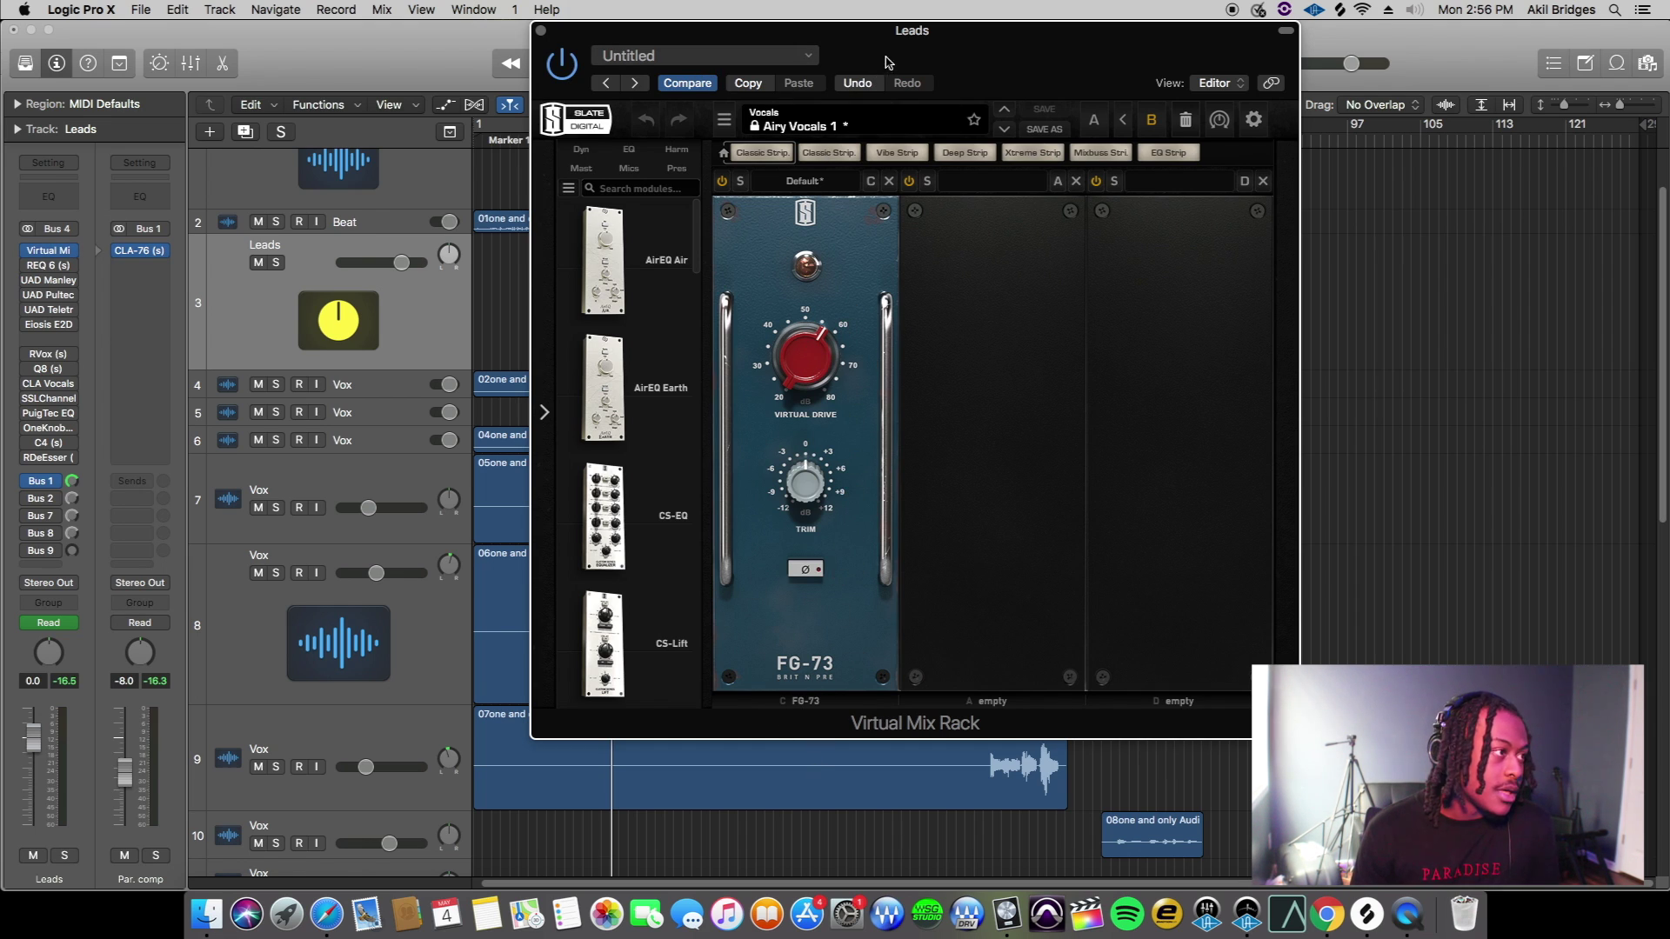
pyautogui.moveTo(1005, 50); pyautogui.dragTo(1514, 98)
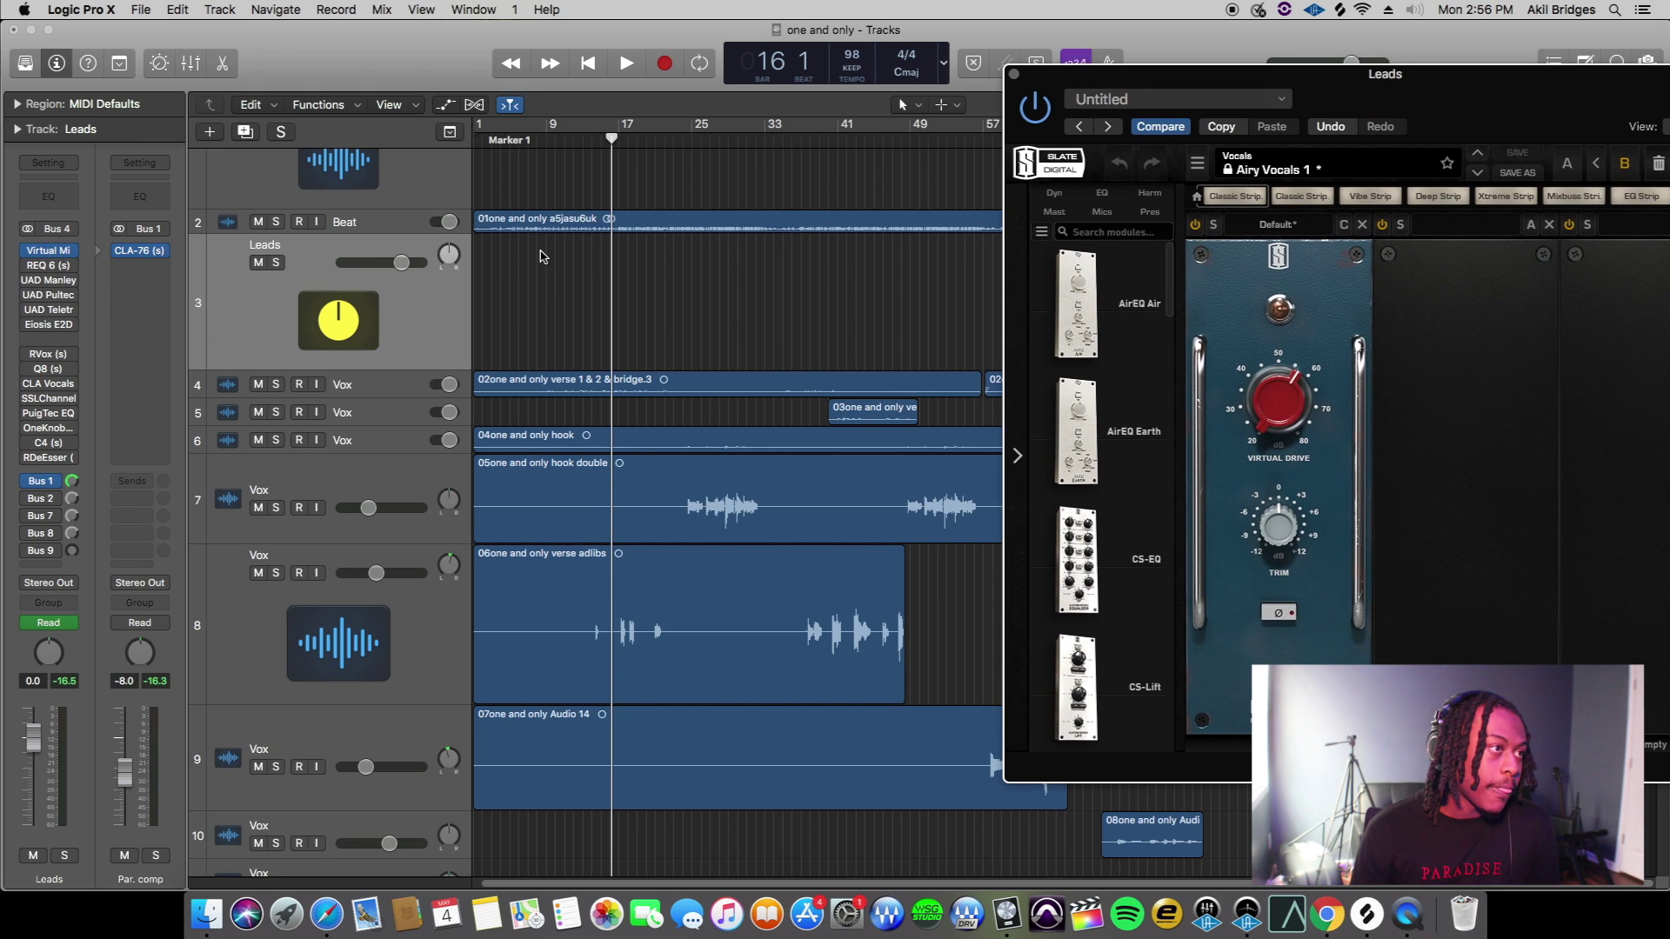
# Play the song from bar 11, comparing the Virtual Mix Rack bypassed and active, and close the plug-in
pyautogui.click(588, 131)
pyautogui.click(566, 142)
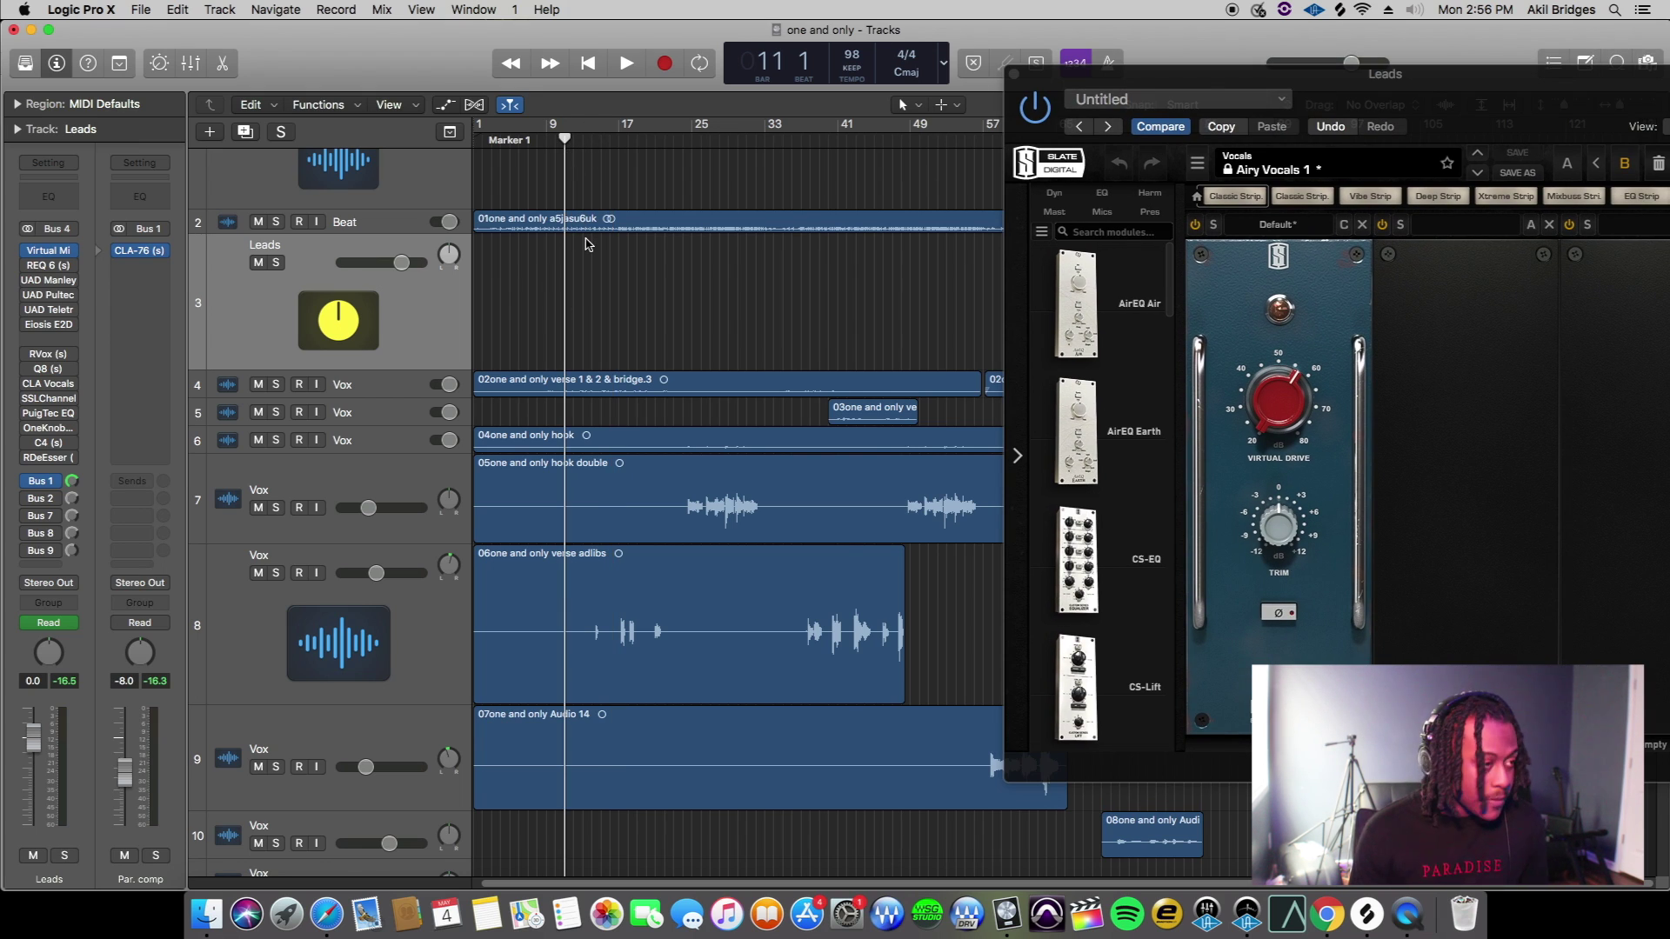
pyautogui.press('space')
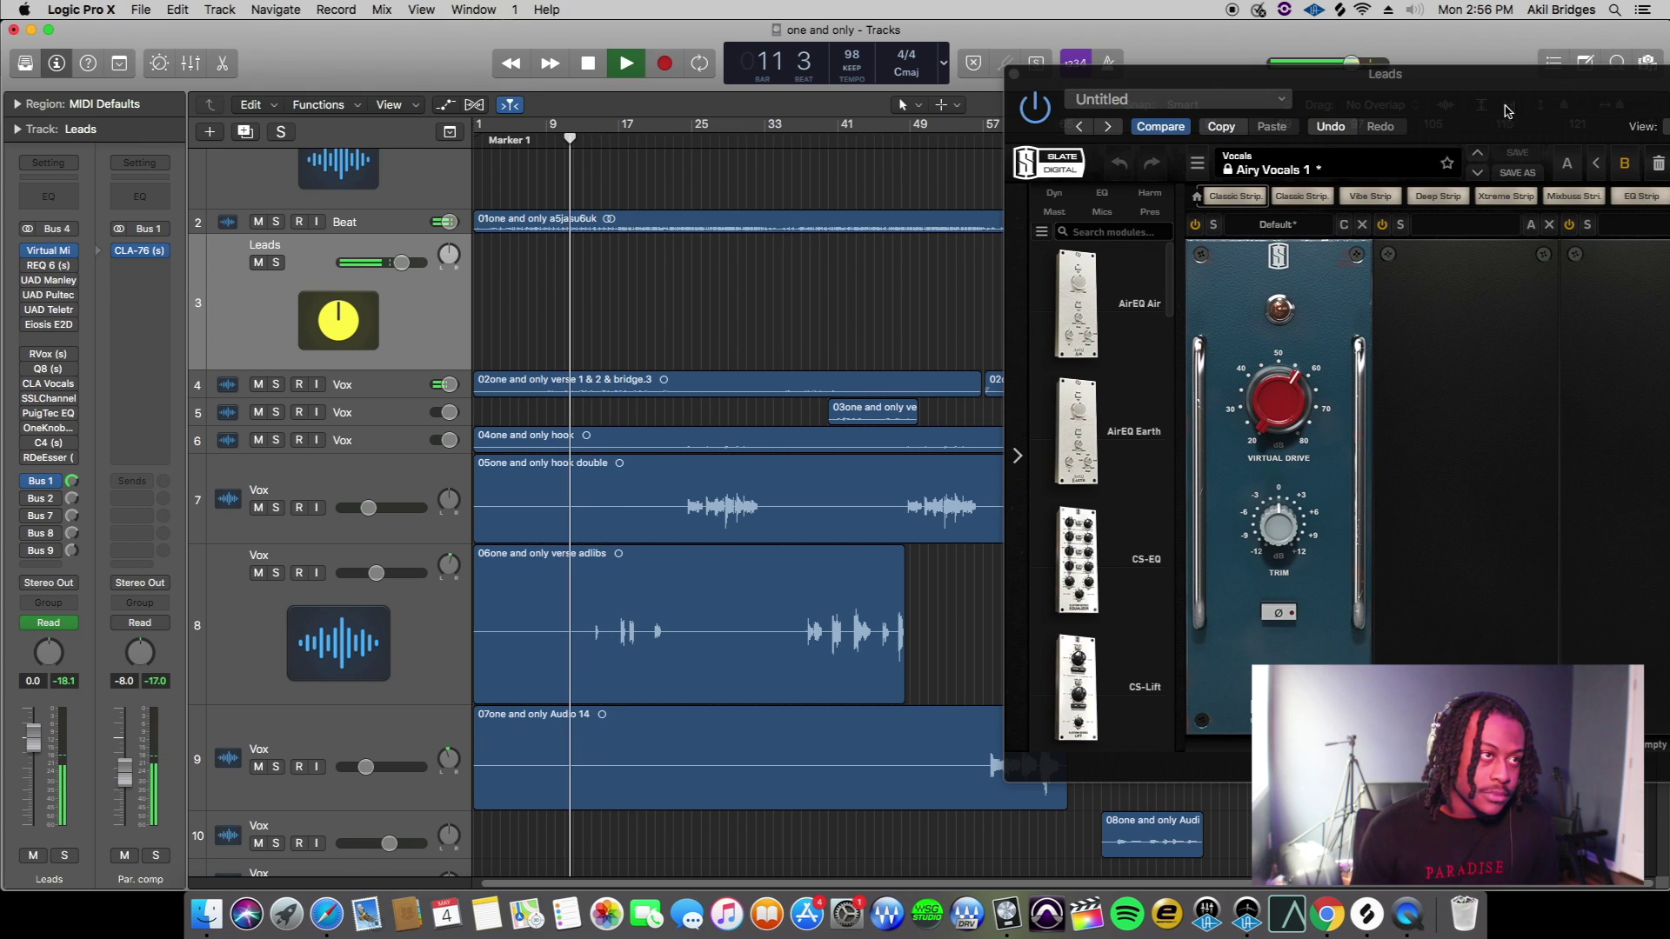
pyautogui.moveTo(1507, 110); pyautogui.dragTo(1125, 67)
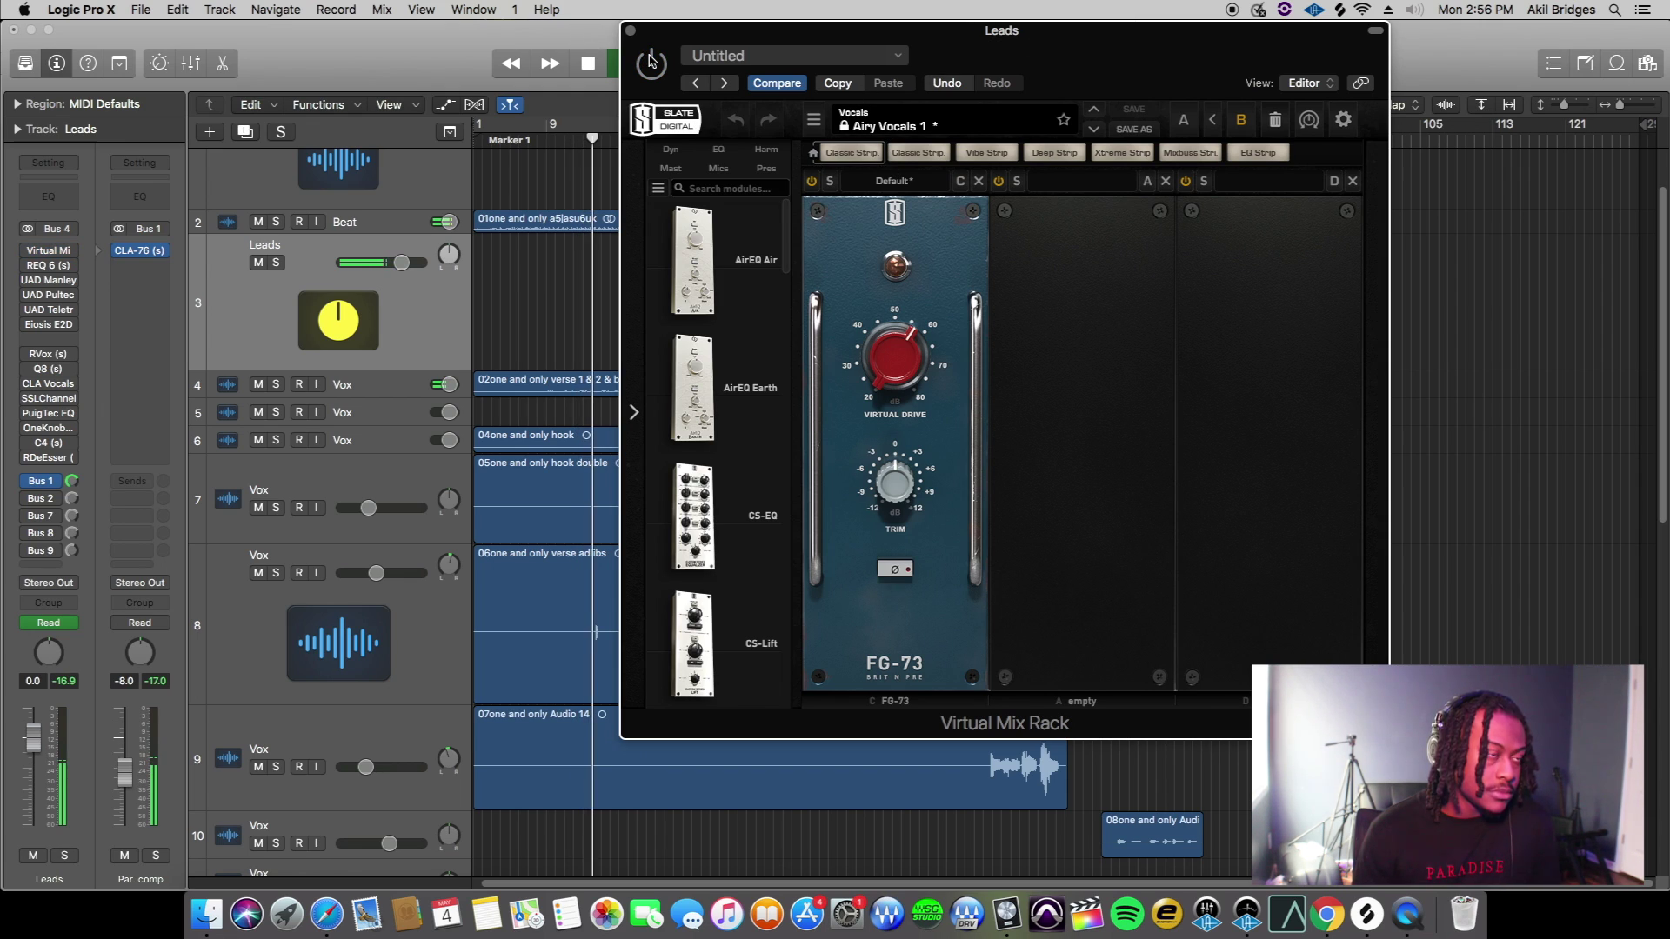
pyautogui.moveTo(1129, 41); pyautogui.dragTo(1181, 11)
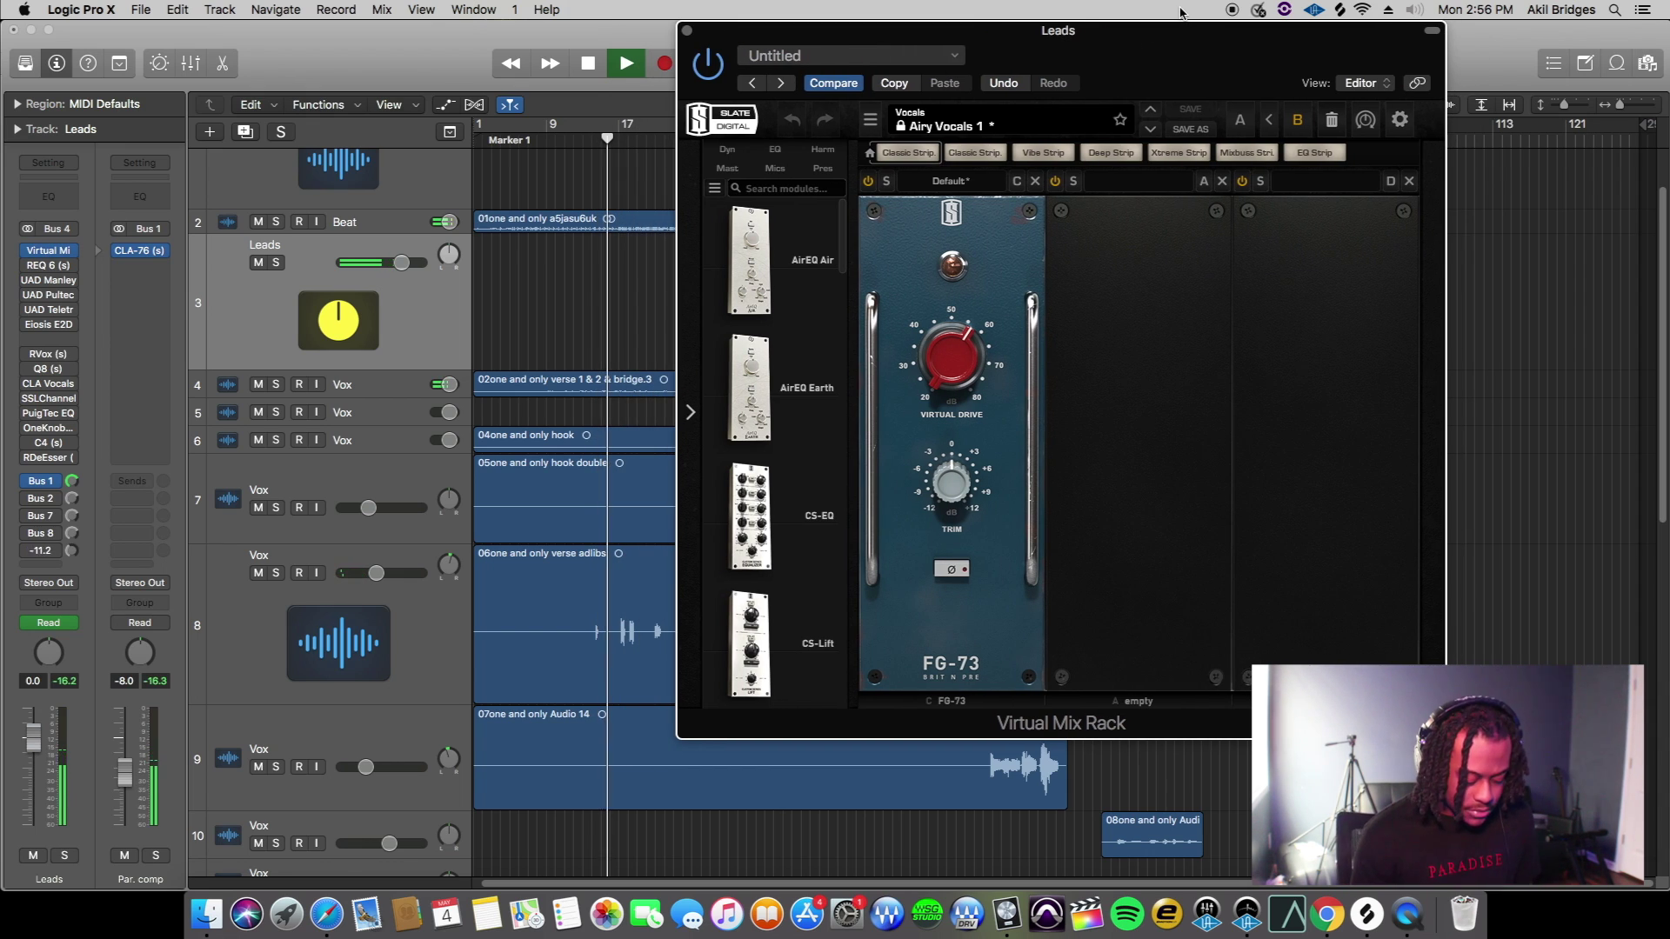
pyautogui.press('space')
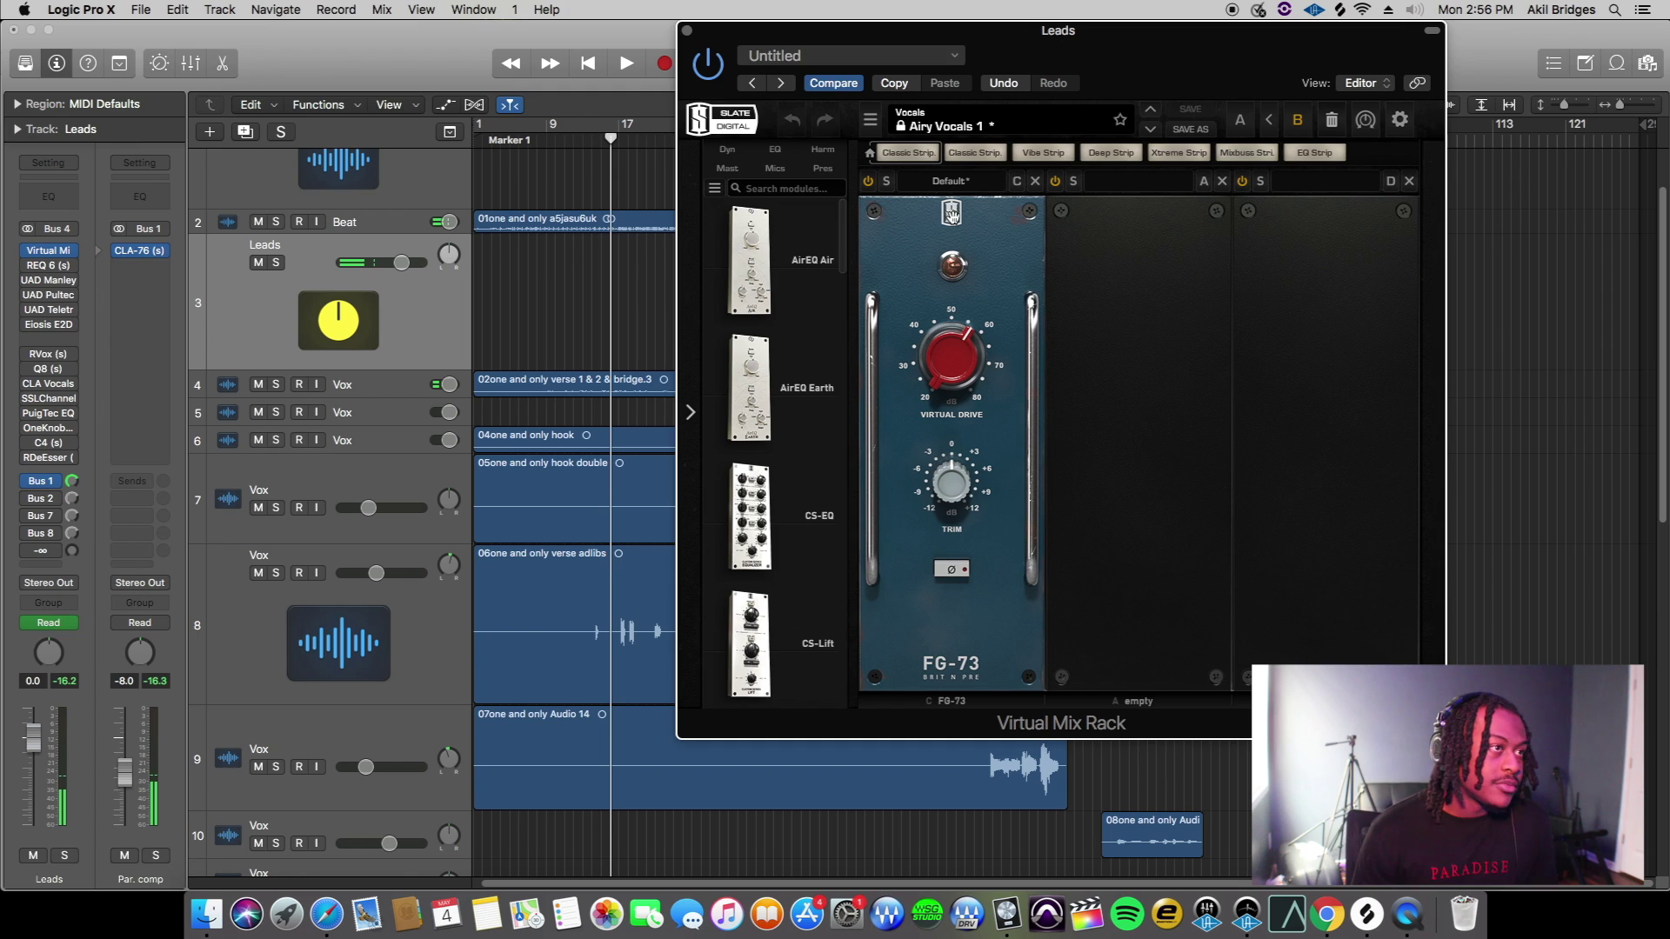
pyautogui.click(687, 30)
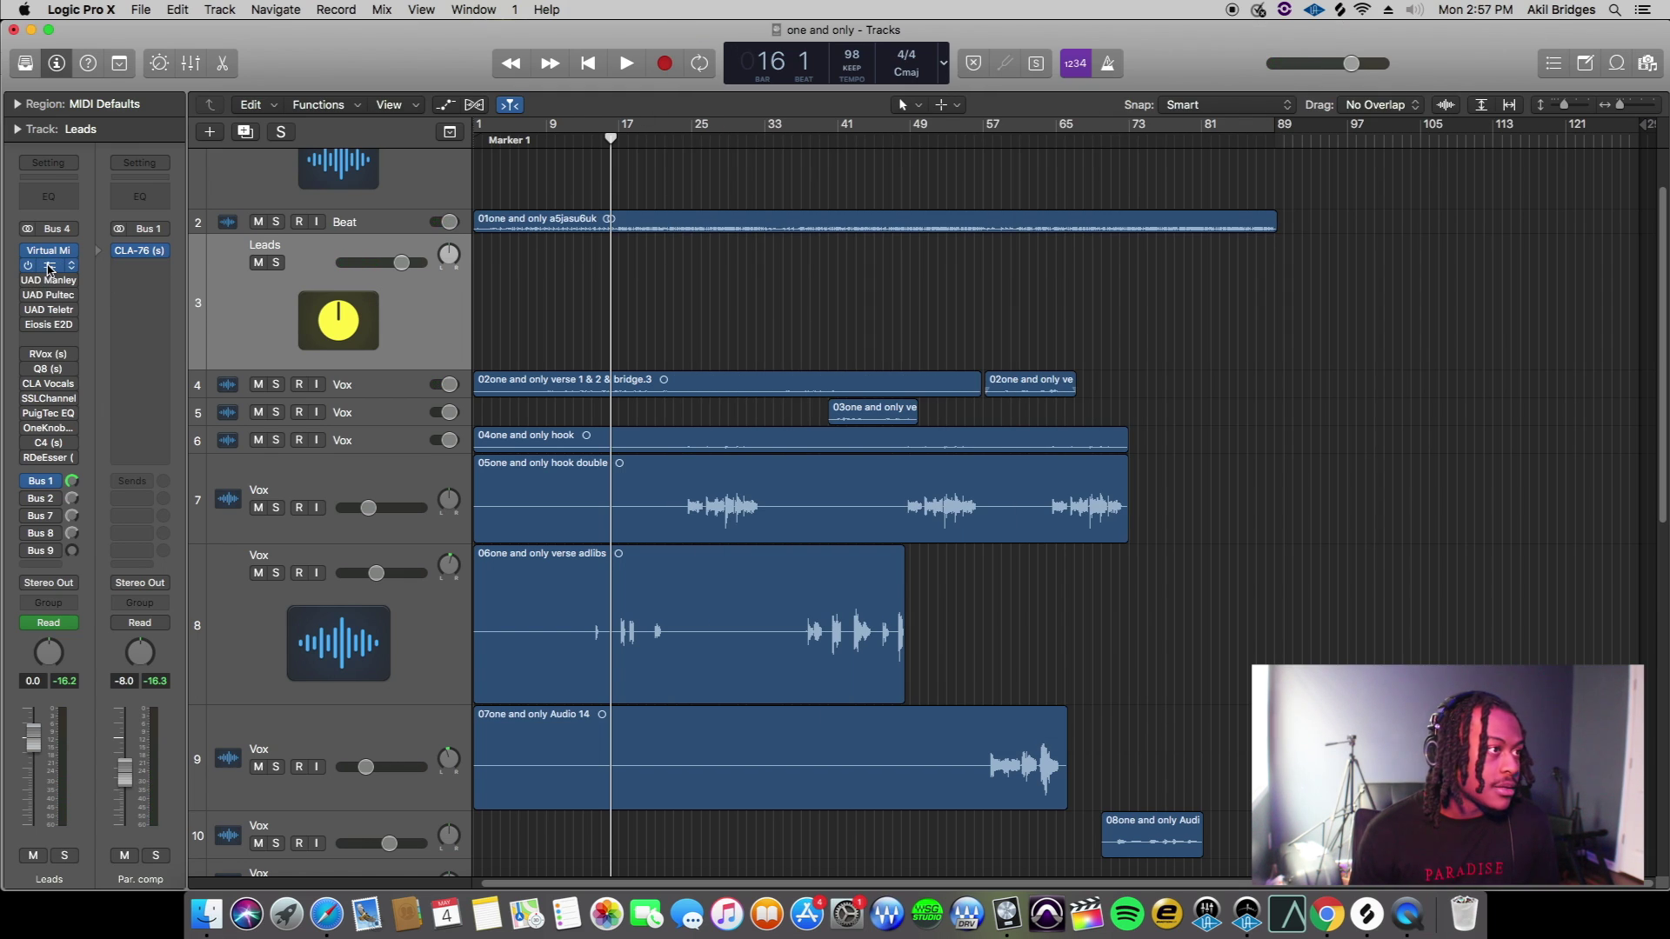
# Enable and open the REQ 6 equalizer on the Leads channel, moving its window away from the channel strips
pyautogui.click(50, 268)
pyautogui.moveTo(351, 62); pyautogui.dragTo(1088, 57)
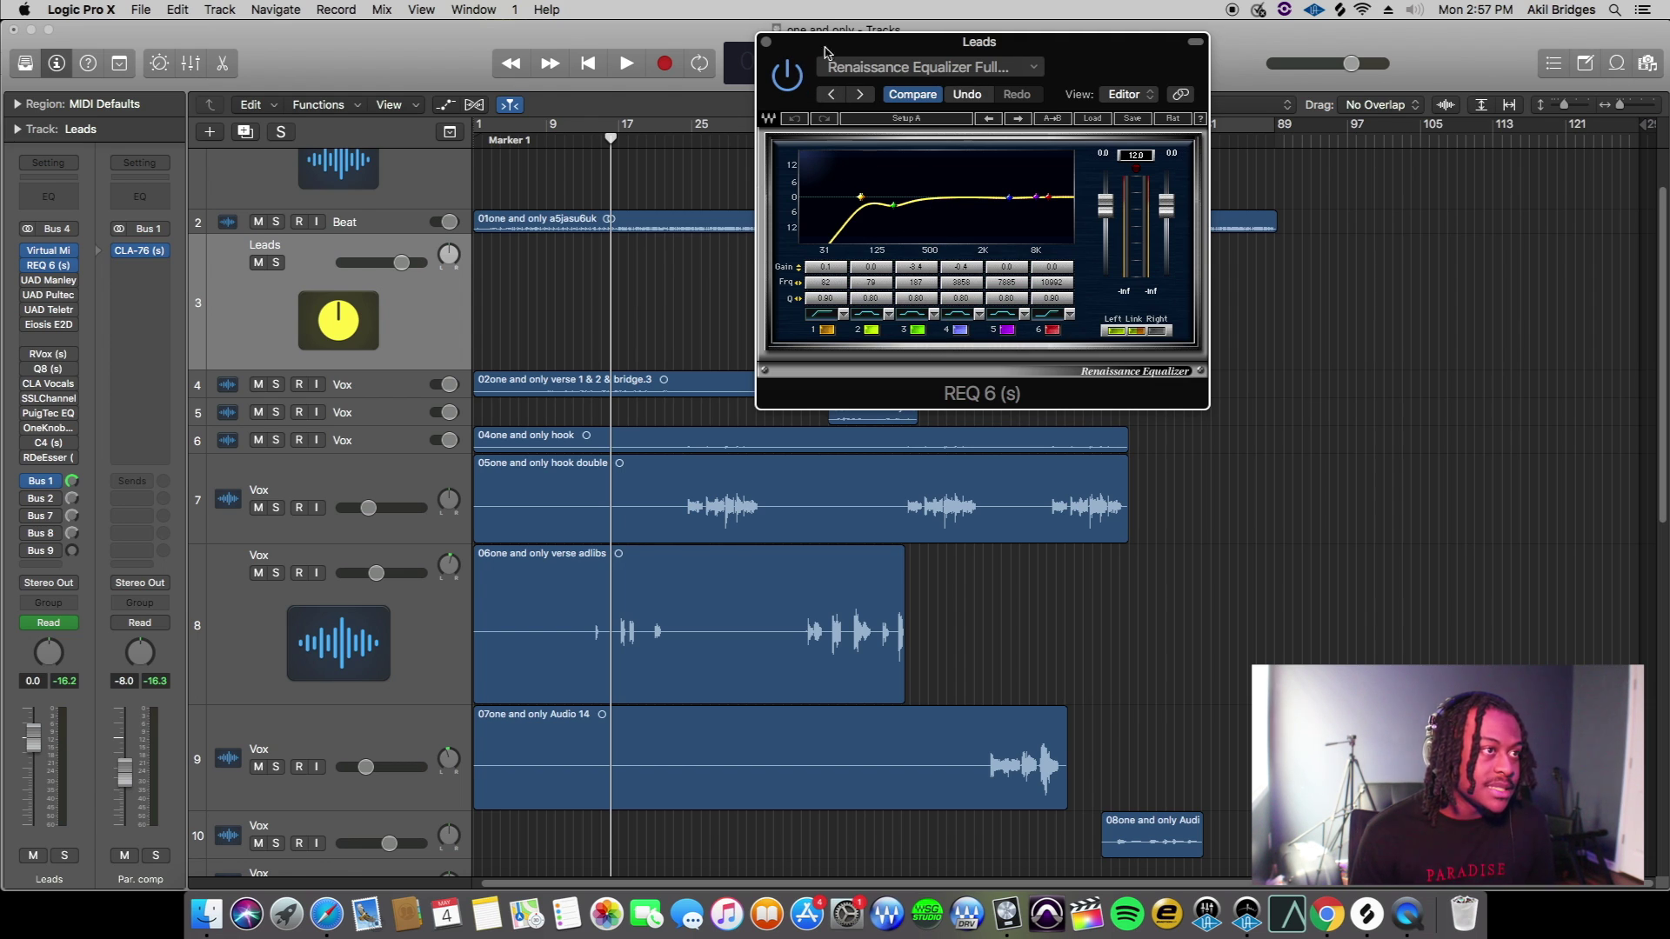
pyautogui.moveTo(865, 47); pyautogui.dragTo(1055, 48)
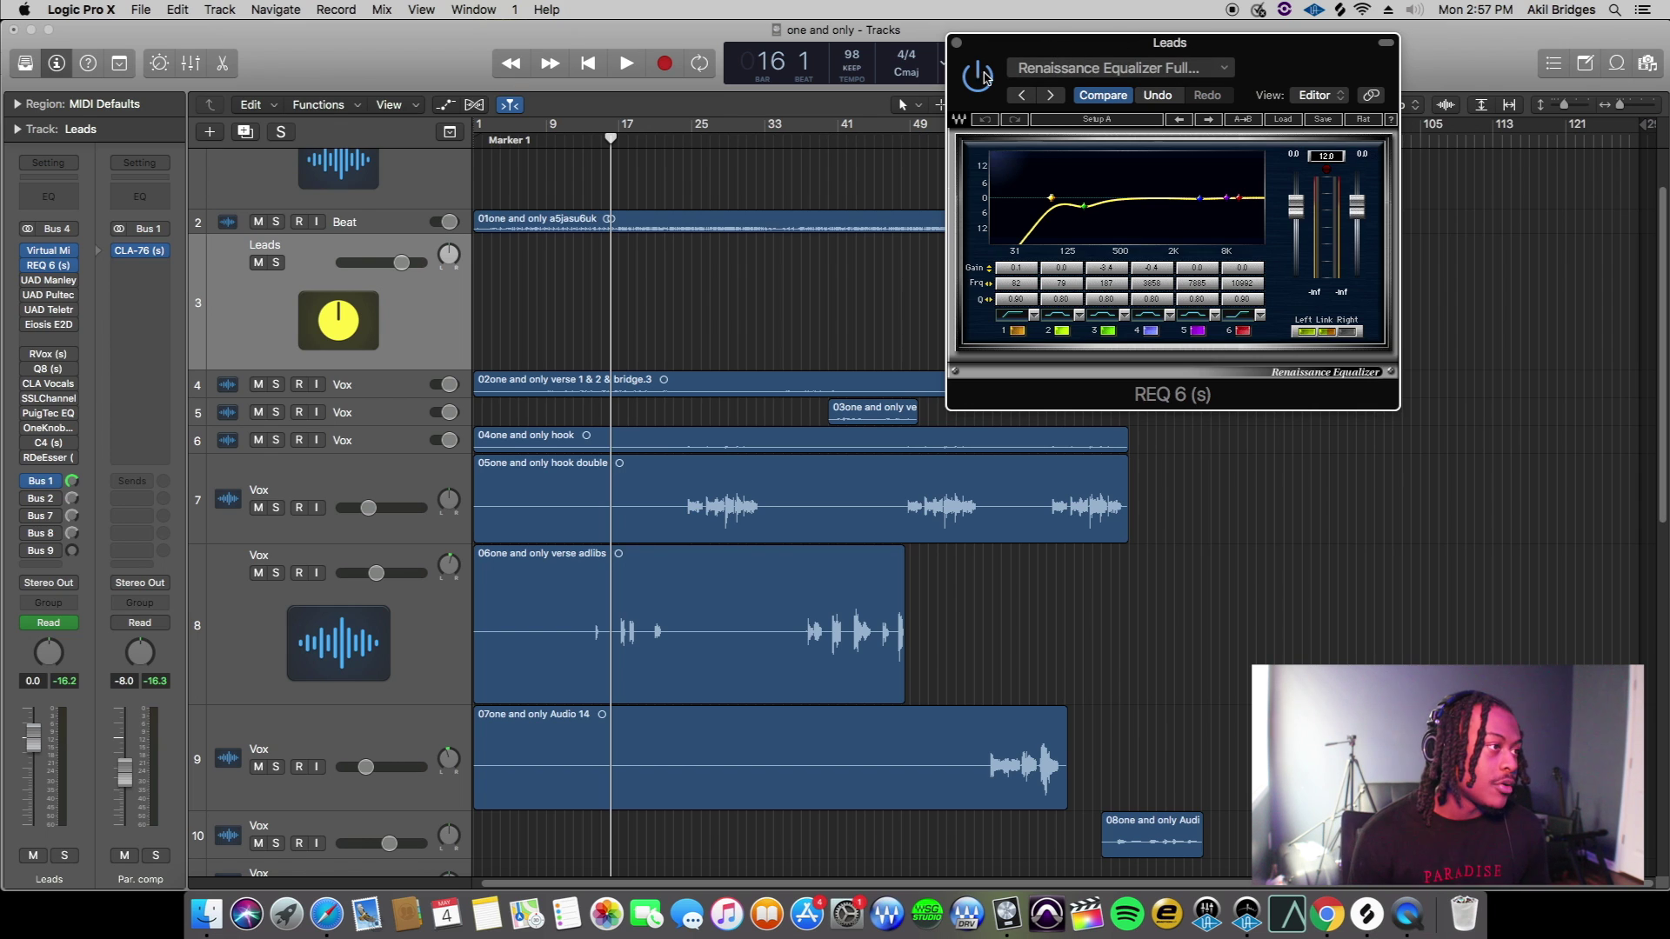
# Solo the Leads track and play it from bar 14, comparing the REQ 6 bypassed and active
pyautogui.click(275, 262)
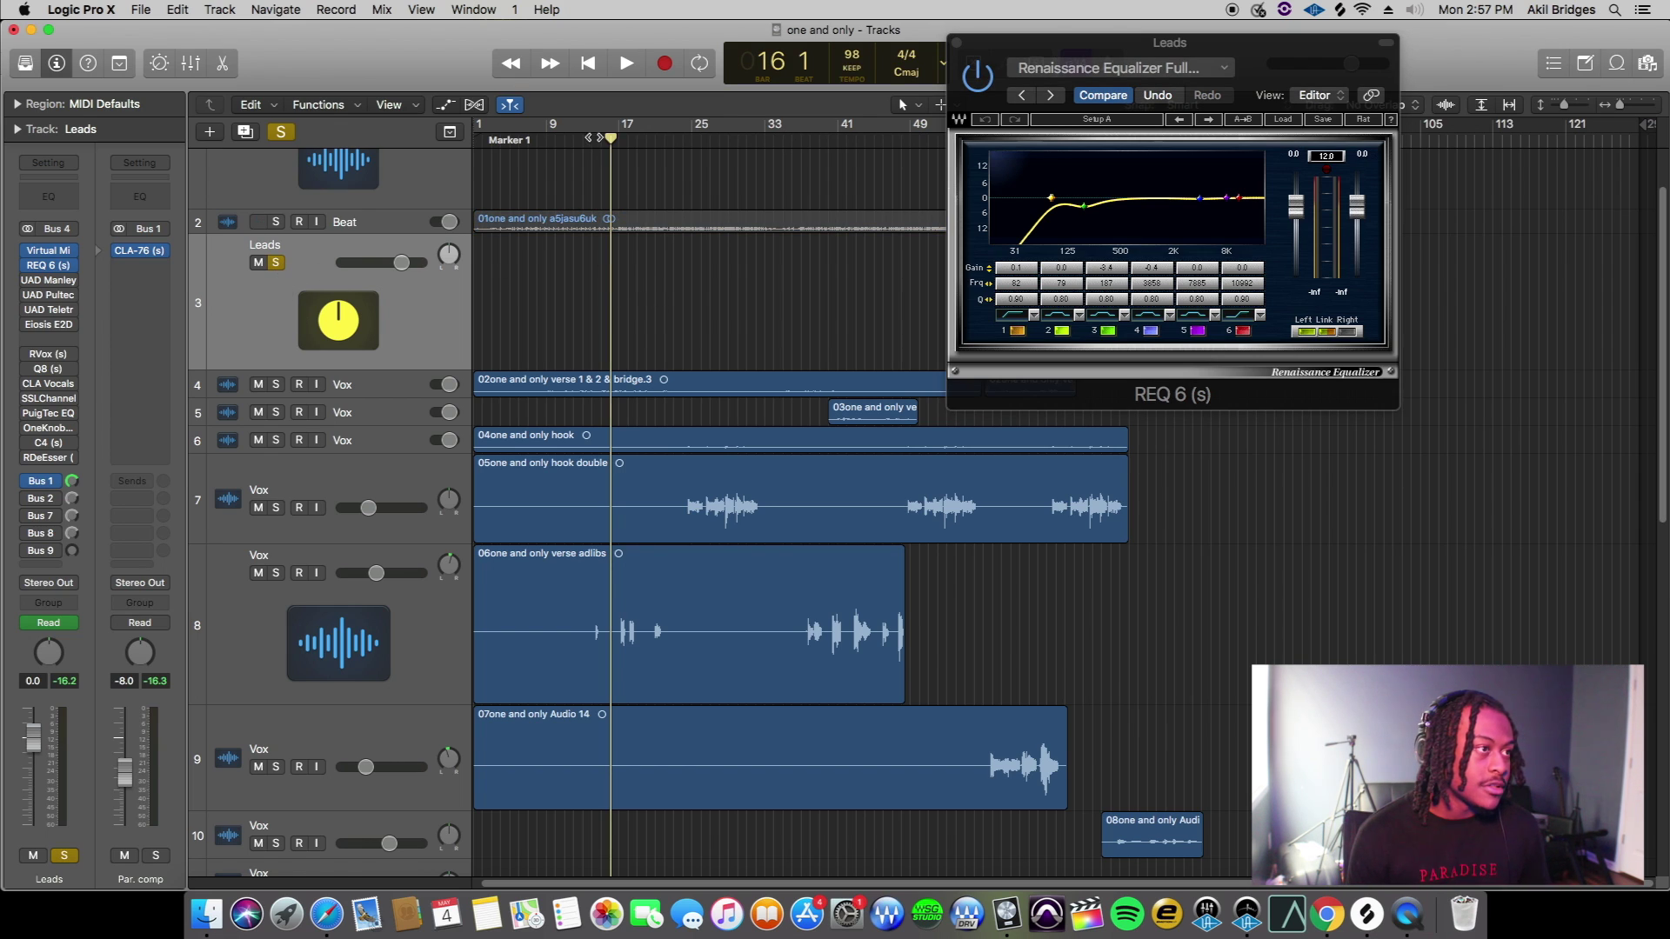
pyautogui.click(590, 139)
pyautogui.click(992, 76)
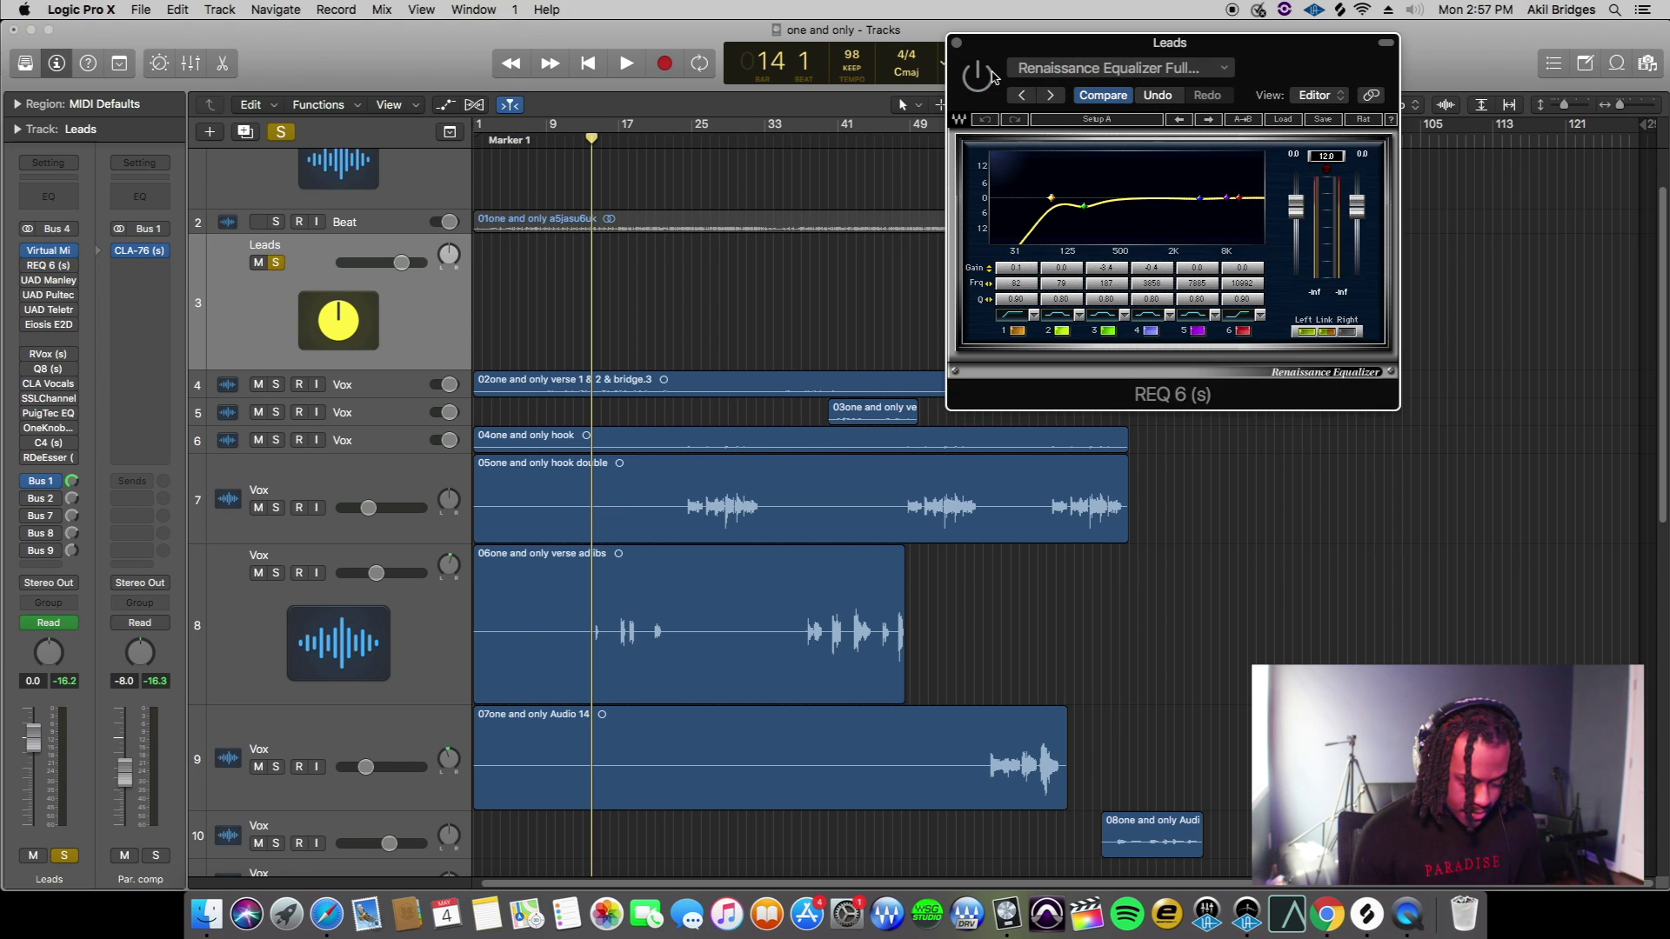
pyautogui.press('space')
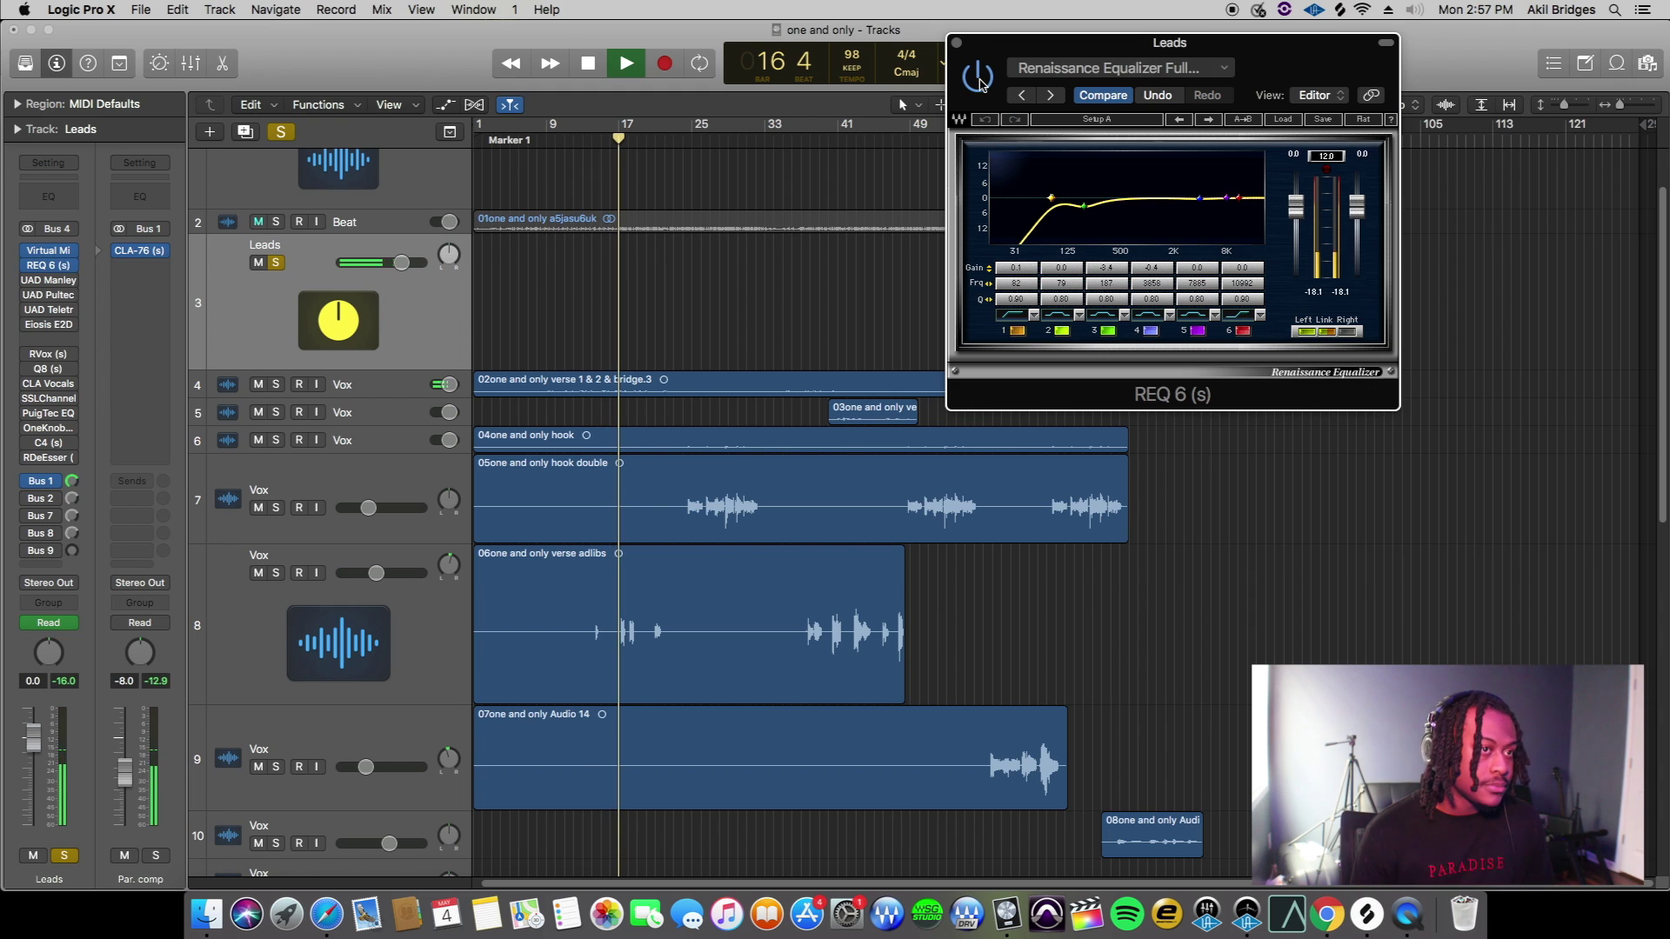
pyautogui.moveTo(1325, 58); pyautogui.dragTo(1011, 70)
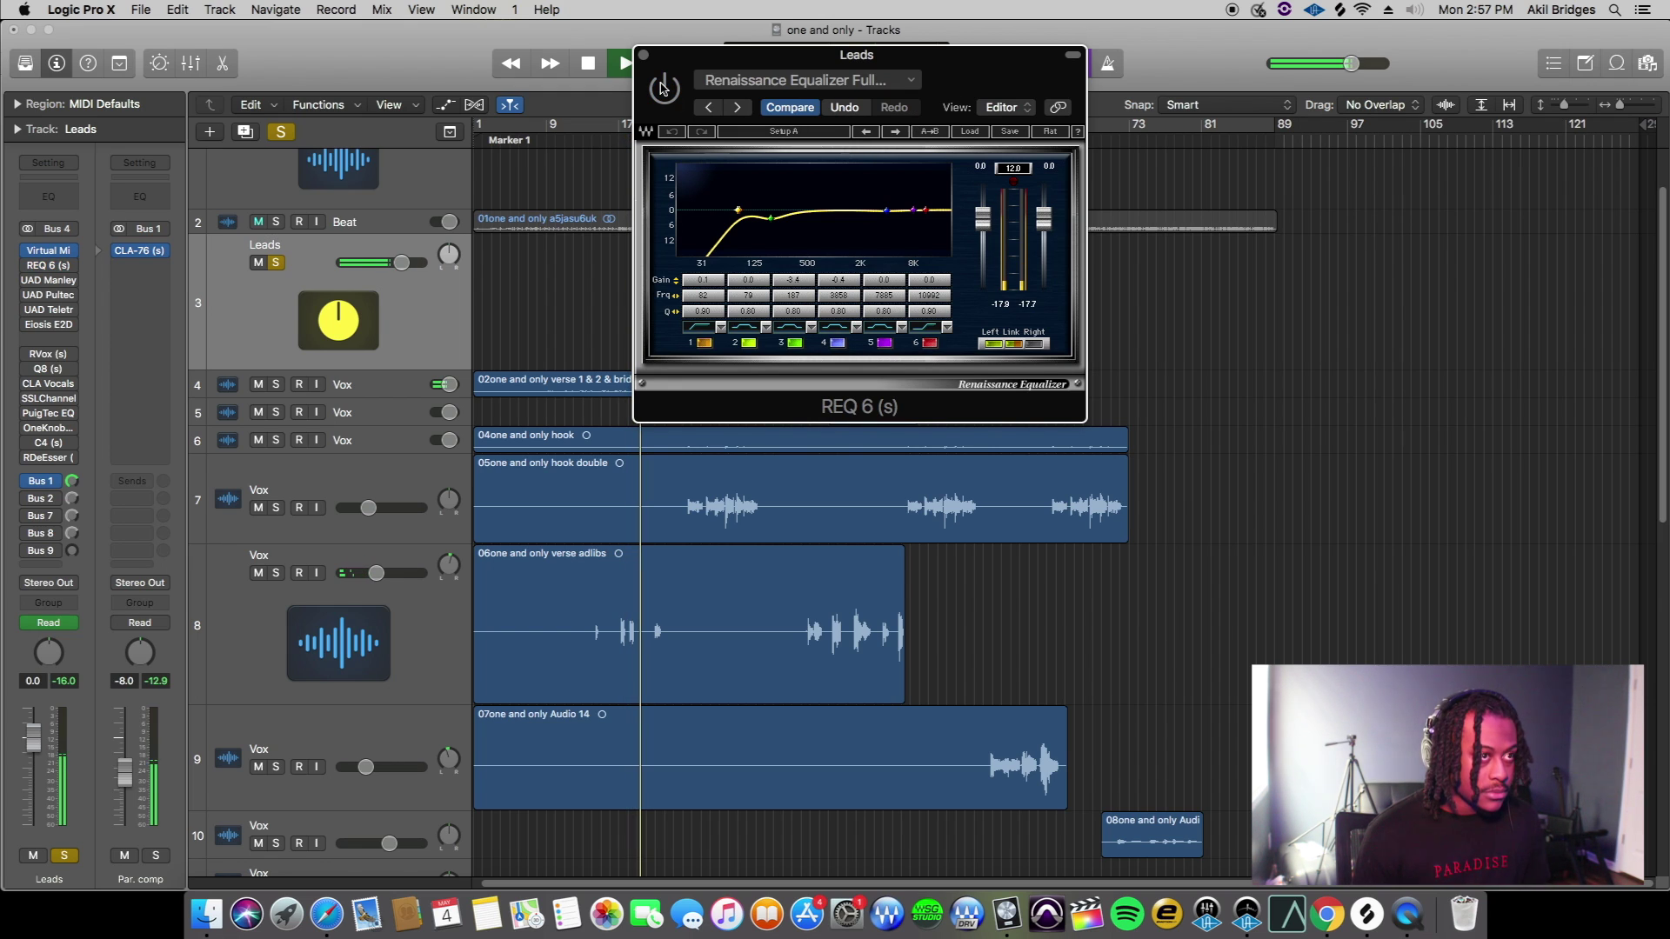
pyautogui.moveTo(871, 60); pyautogui.dragTo(1128, 36)
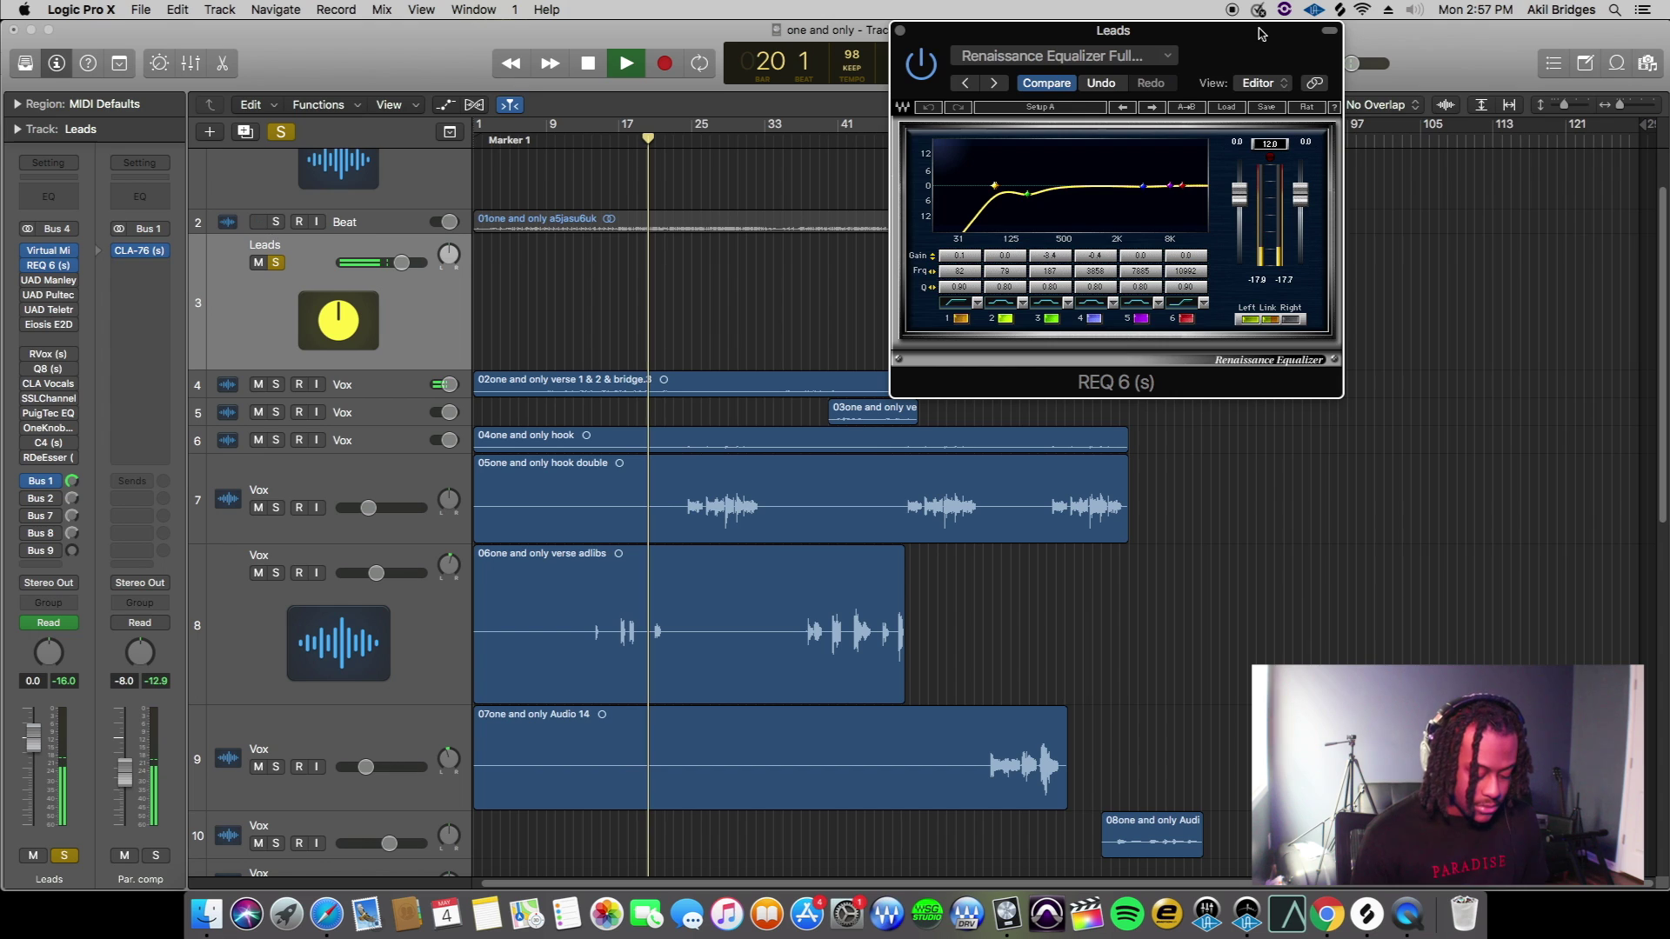
pyautogui.press('space')
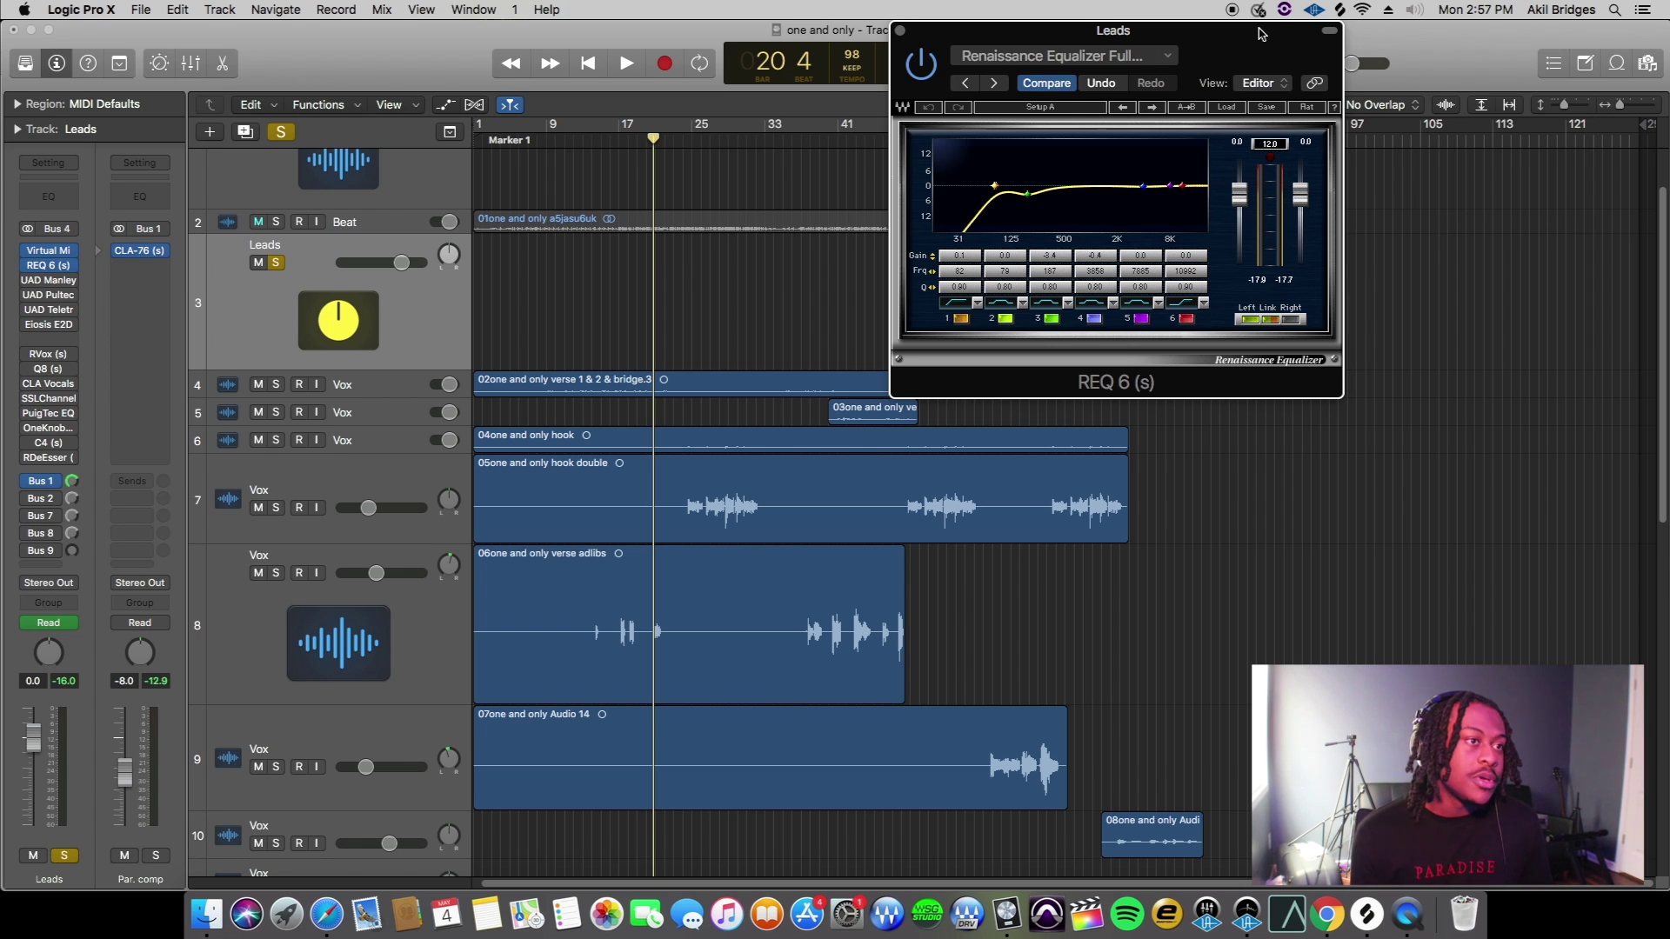
# Close the REQ 6 equalizer and unsolo the Leads track
pyautogui.moveTo(1226, 32); pyautogui.dragTo(952, 67)
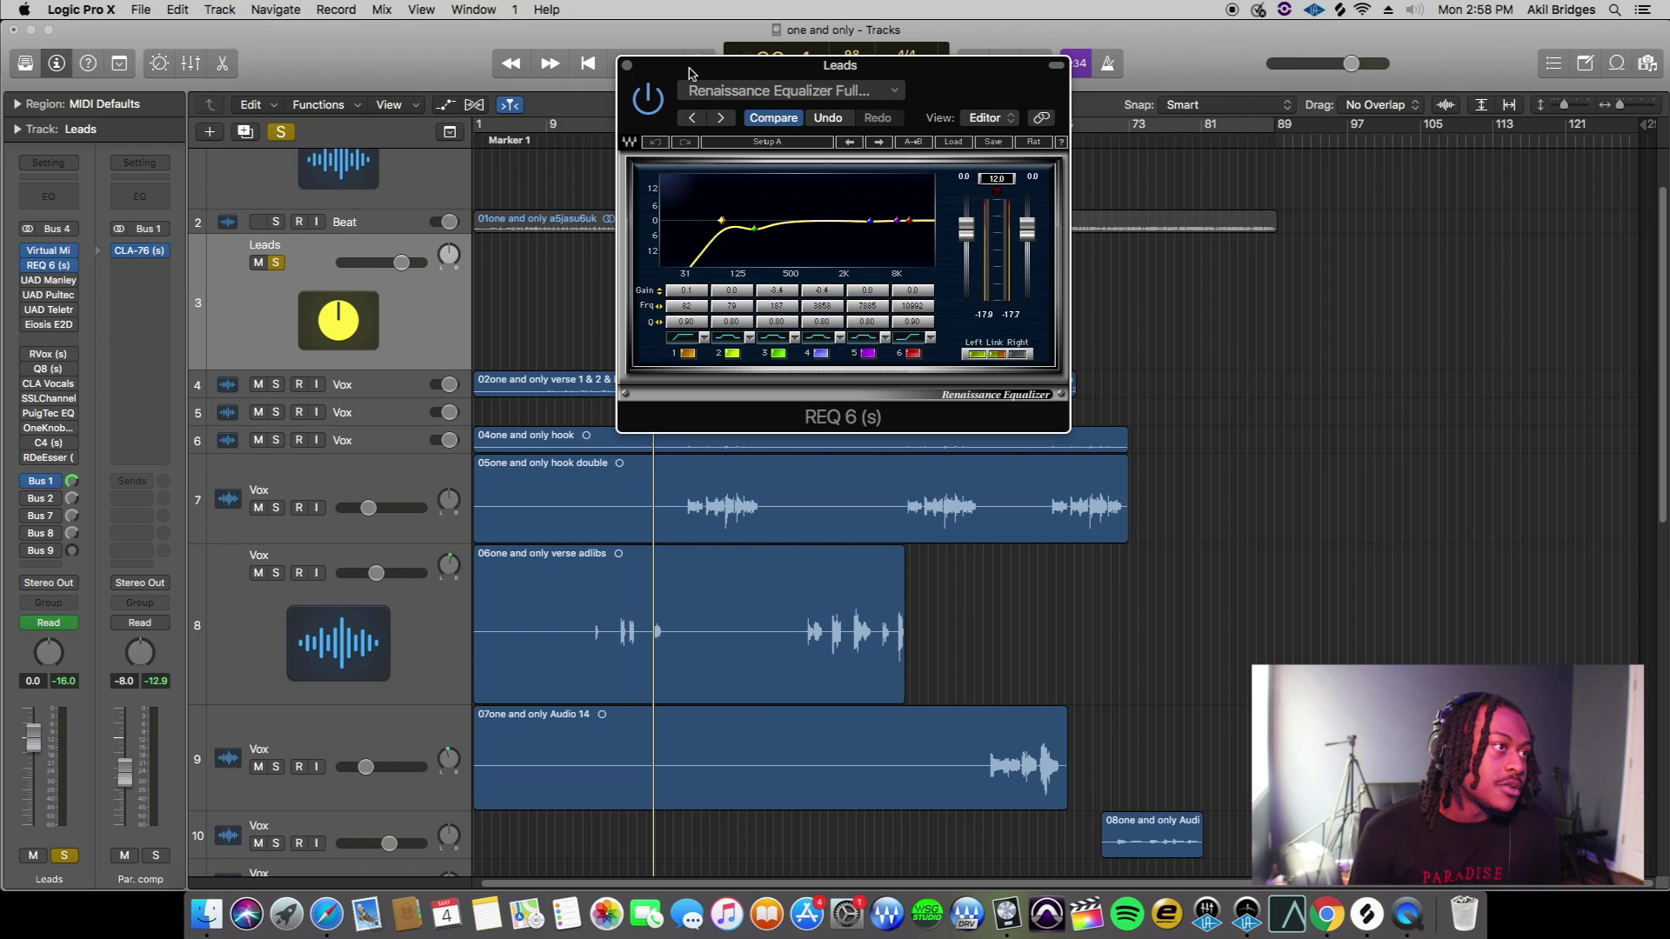
pyautogui.click(626, 65)
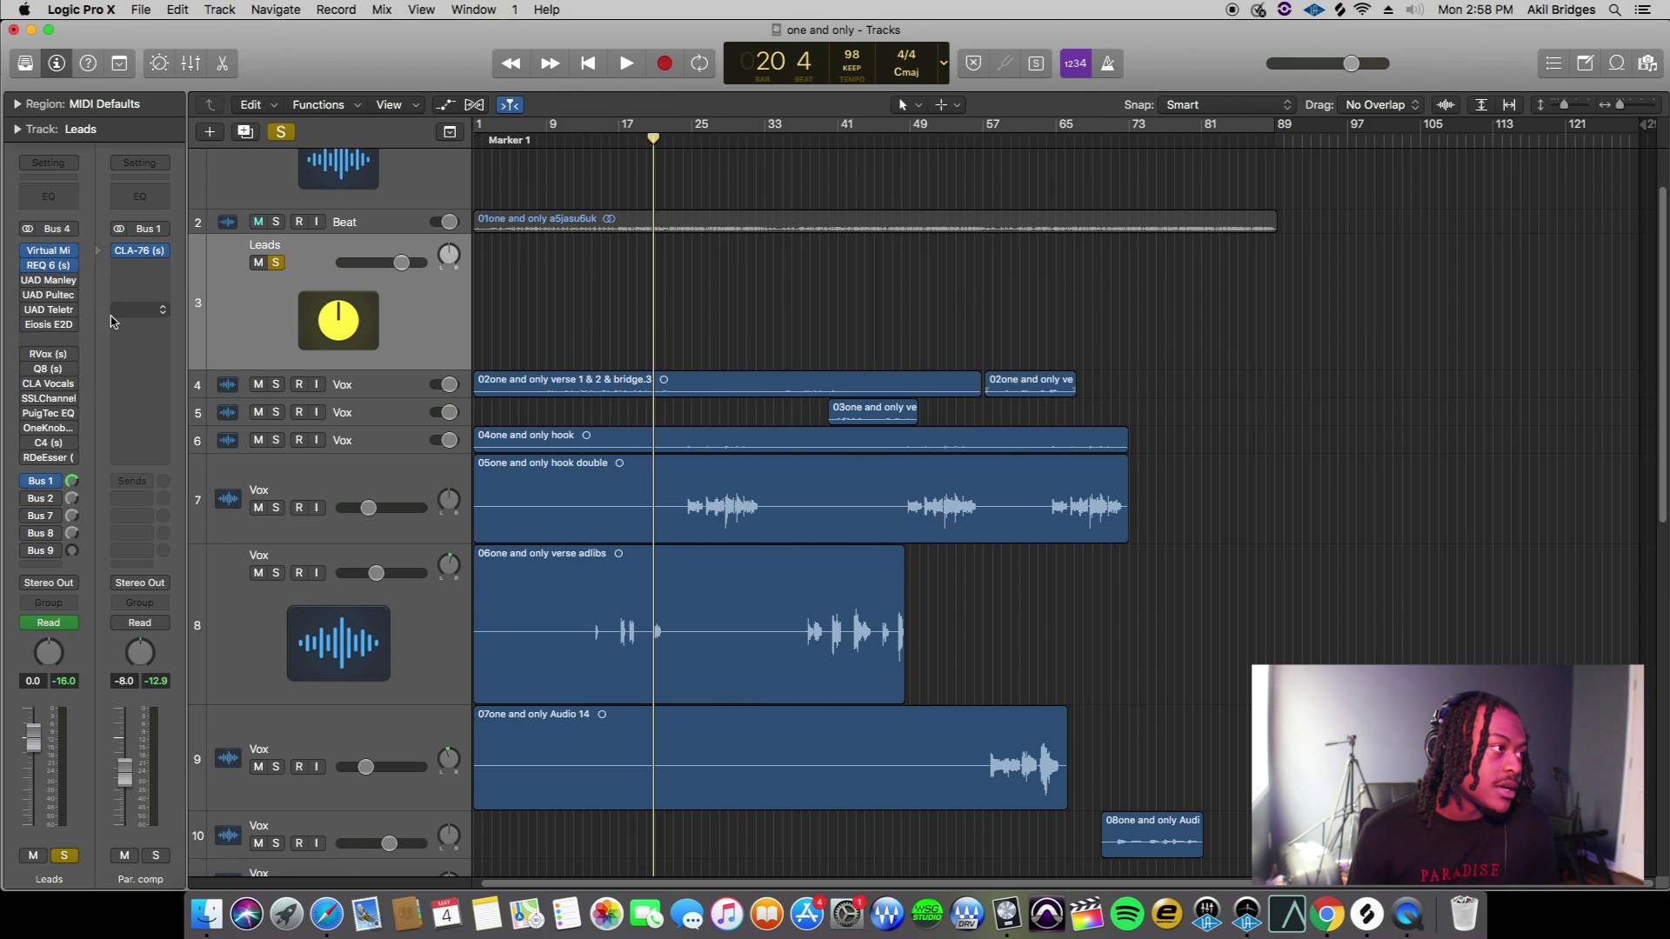
pyautogui.click(47, 265)
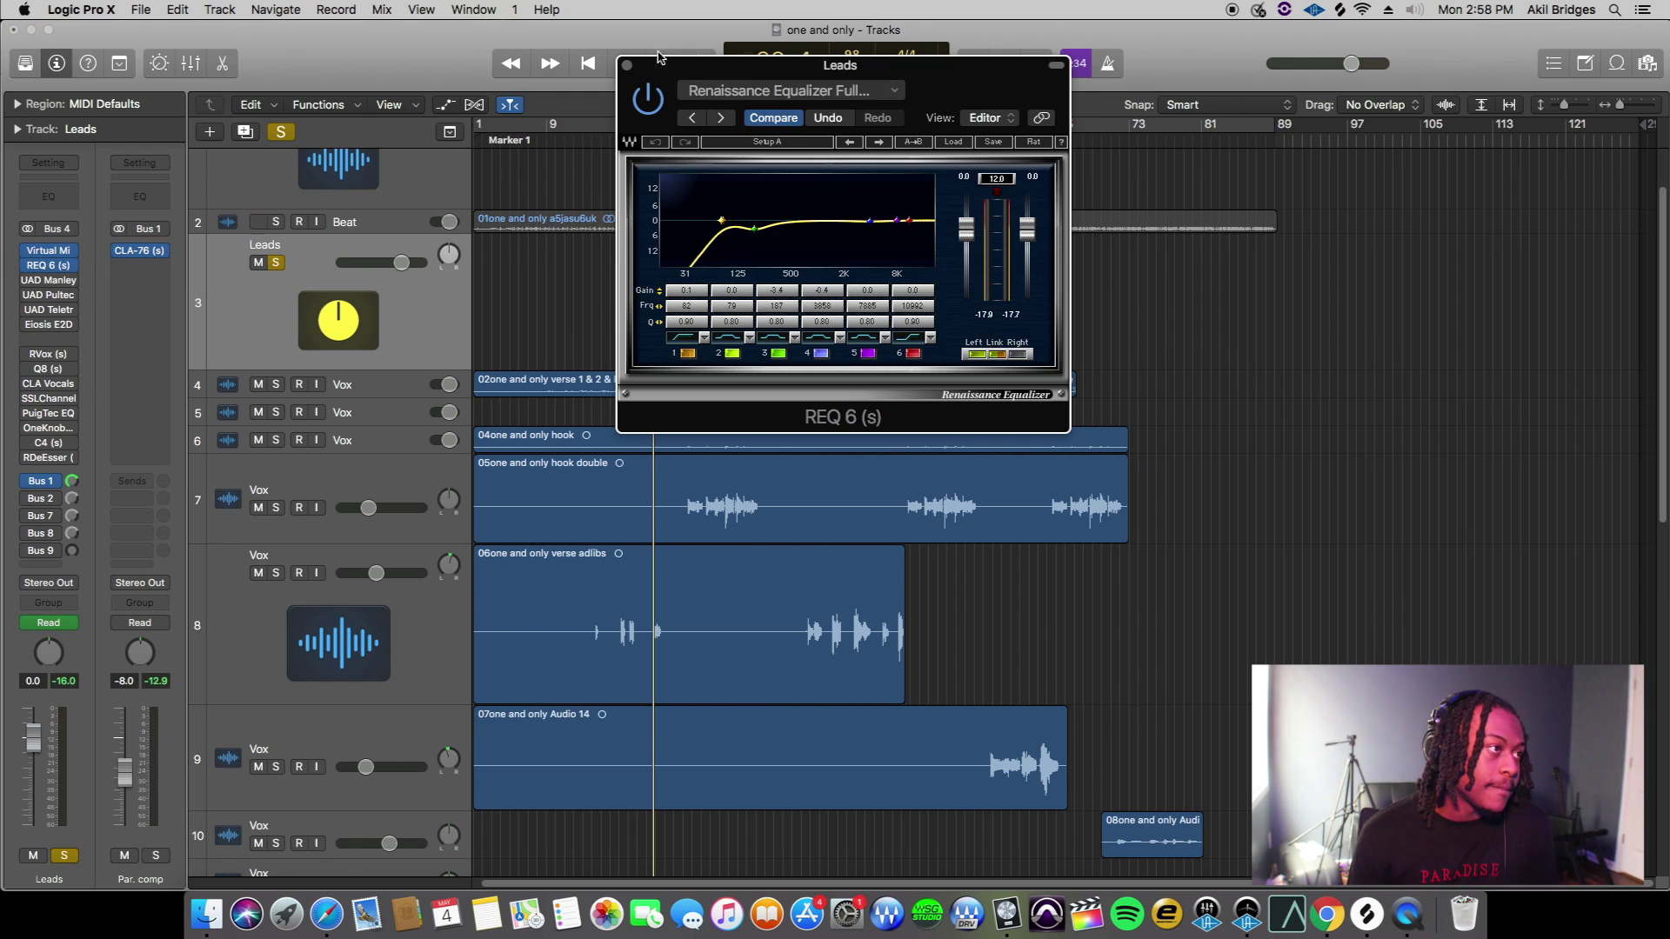
pyautogui.click(626, 65)
pyautogui.click(280, 132)
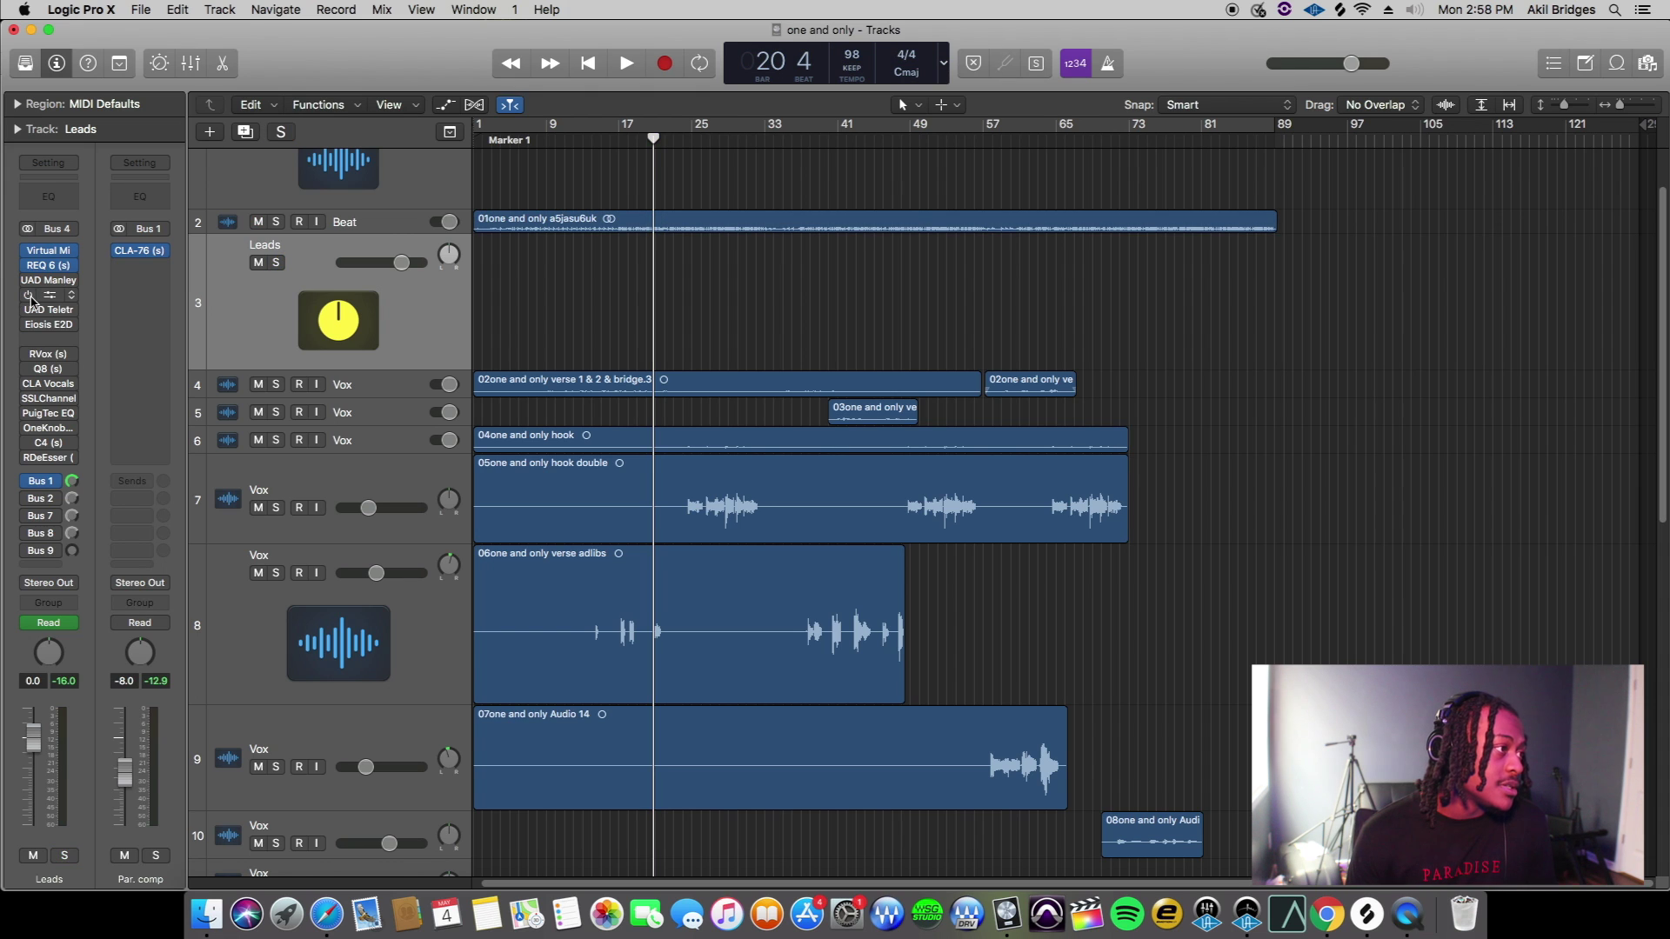
# Enable and open the UAD Manley VOXBOX on the Leads channel, moving its window off the channel strips
pyautogui.click(27, 282)
pyautogui.click(49, 281)
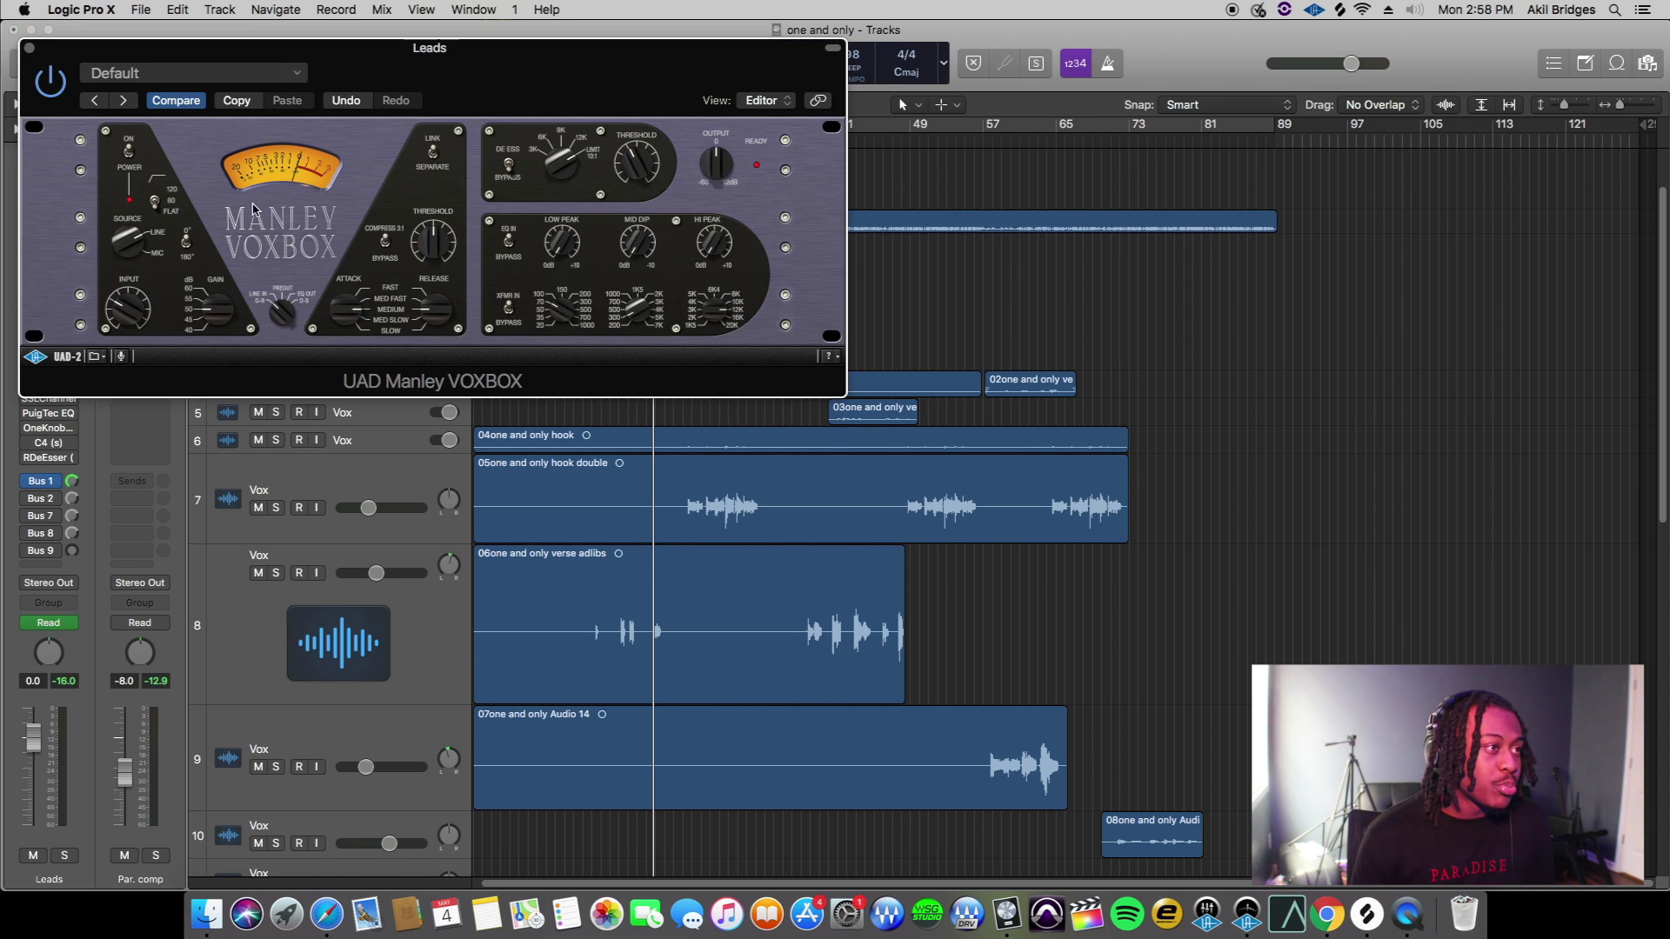
pyautogui.moveTo(575, 79); pyautogui.dragTo(688, 82)
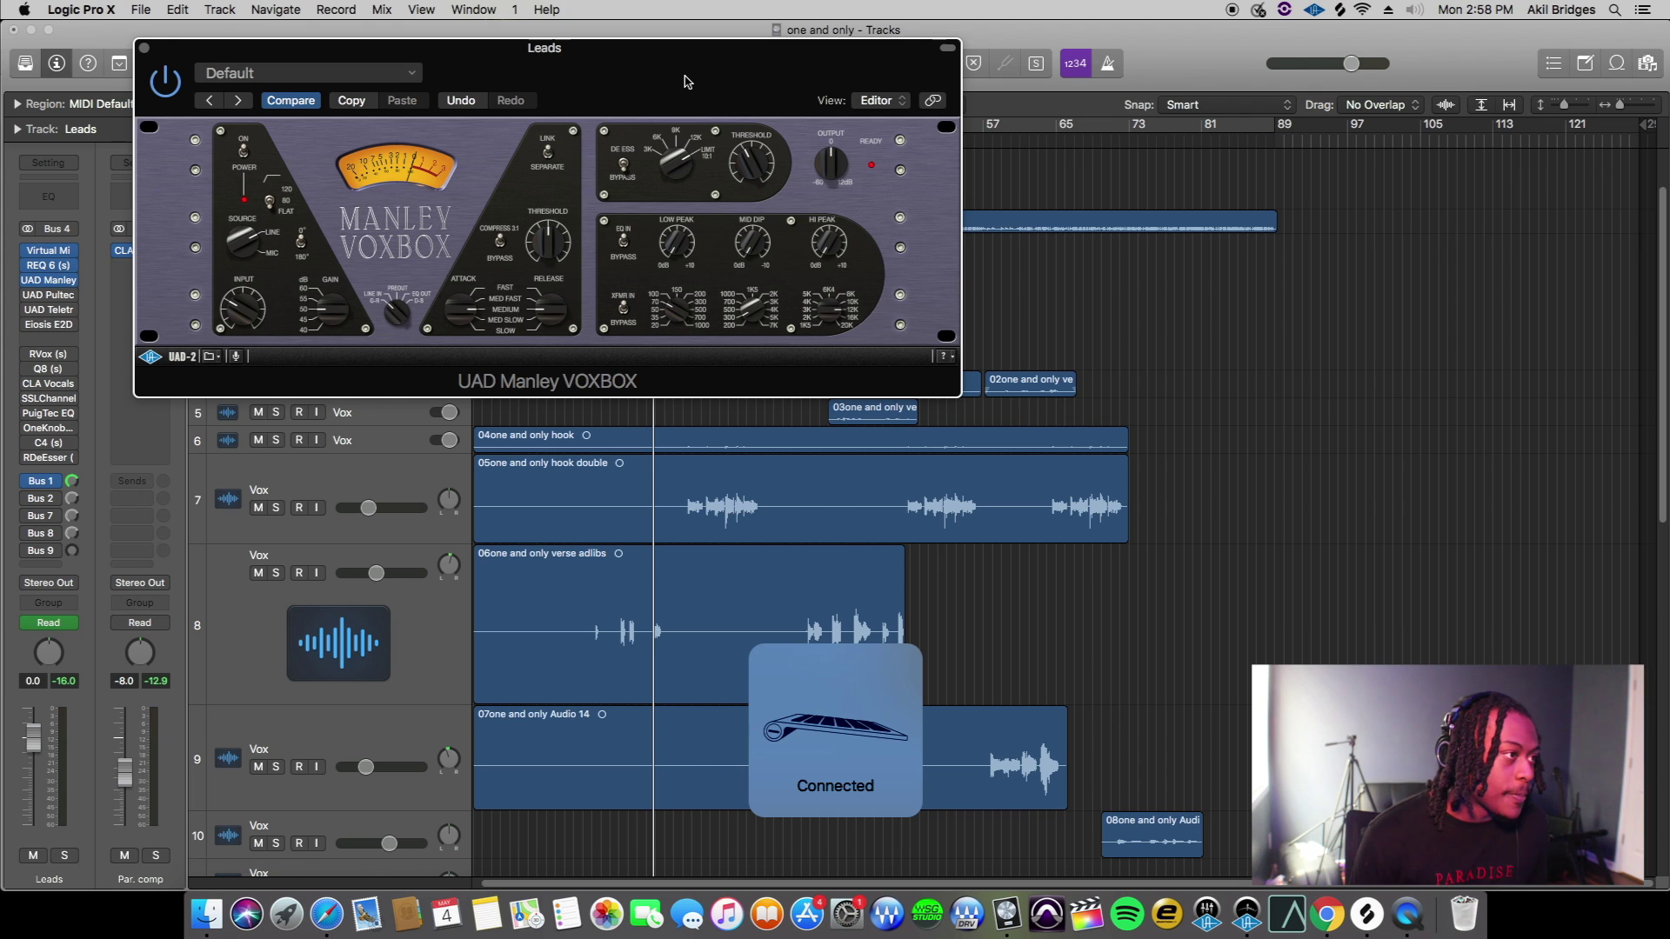
pyautogui.moveTo(668, 74); pyautogui.dragTo(1092, 111)
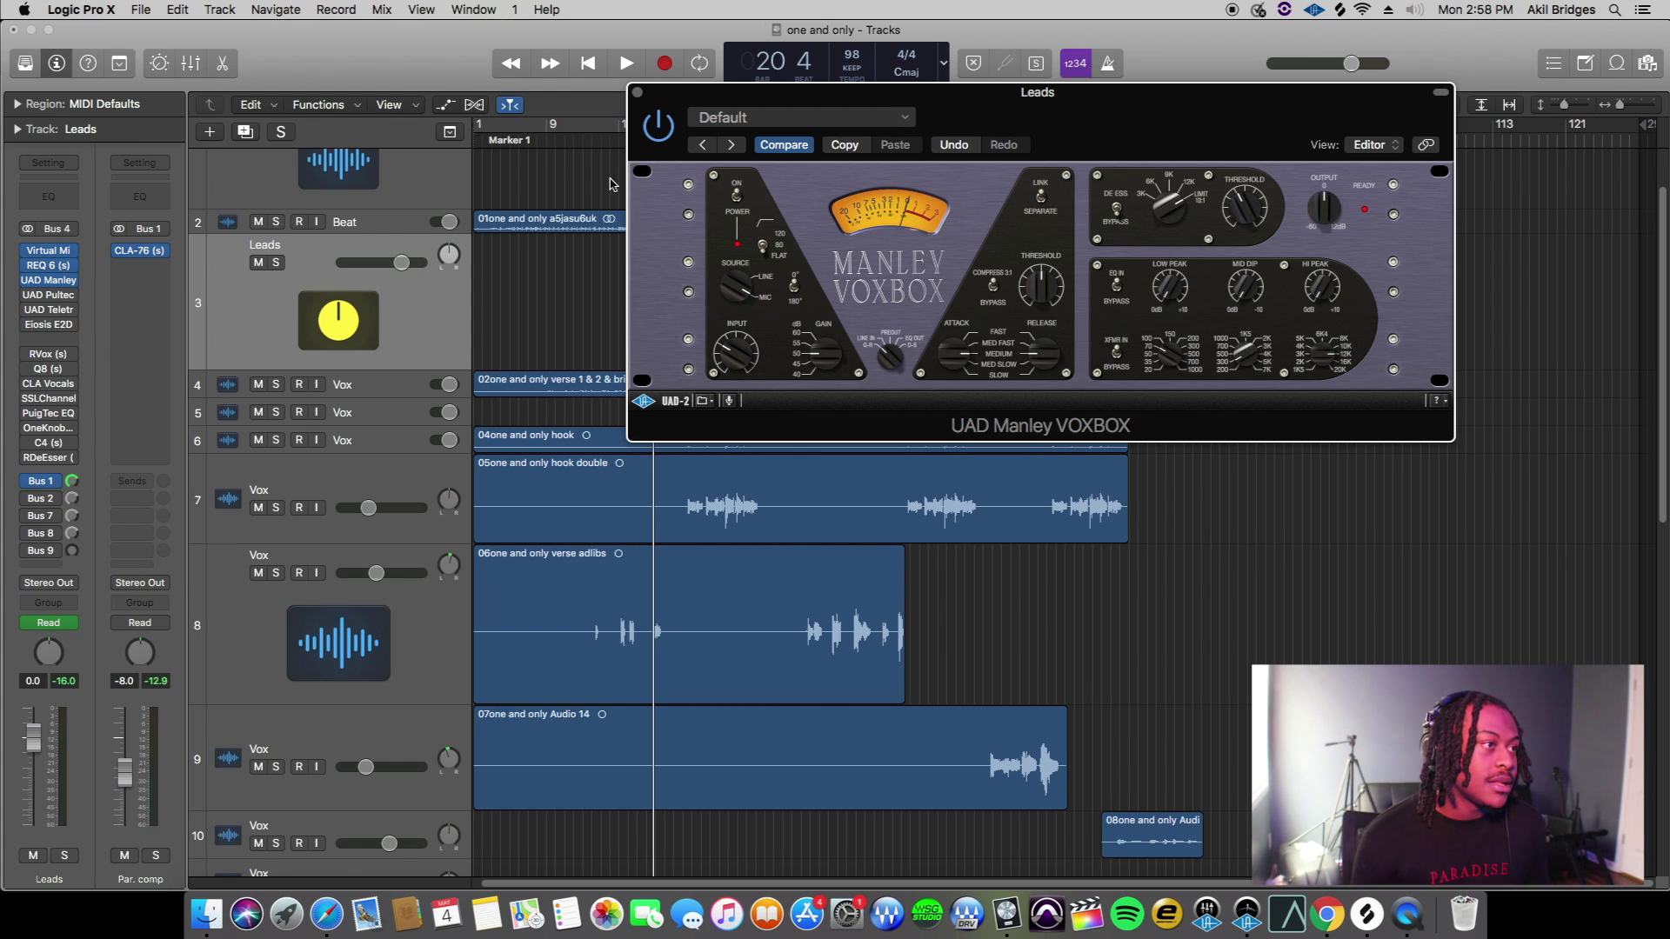
# Play the full mix from bar 11 with the Manley VOXBOX active
pyautogui.click(570, 148)
pyautogui.moveTo(1210, 119); pyautogui.dragTo(1202, 121)
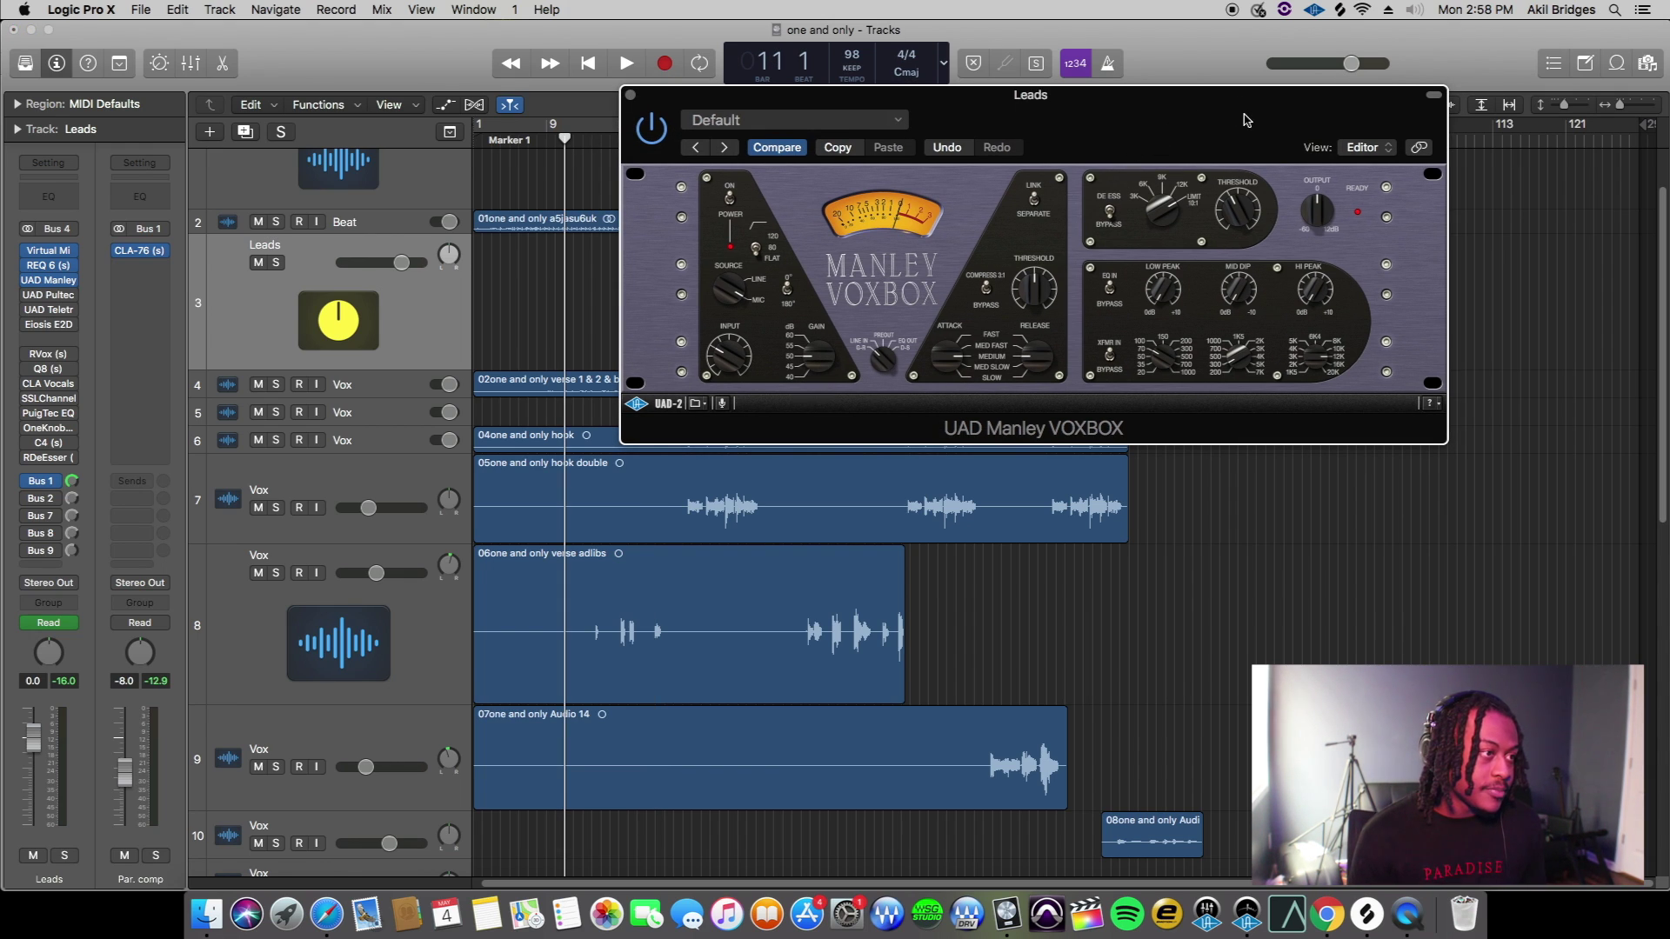
pyautogui.press('space')
pyautogui.moveTo(1242, 104); pyautogui.dragTo(1298, 65)
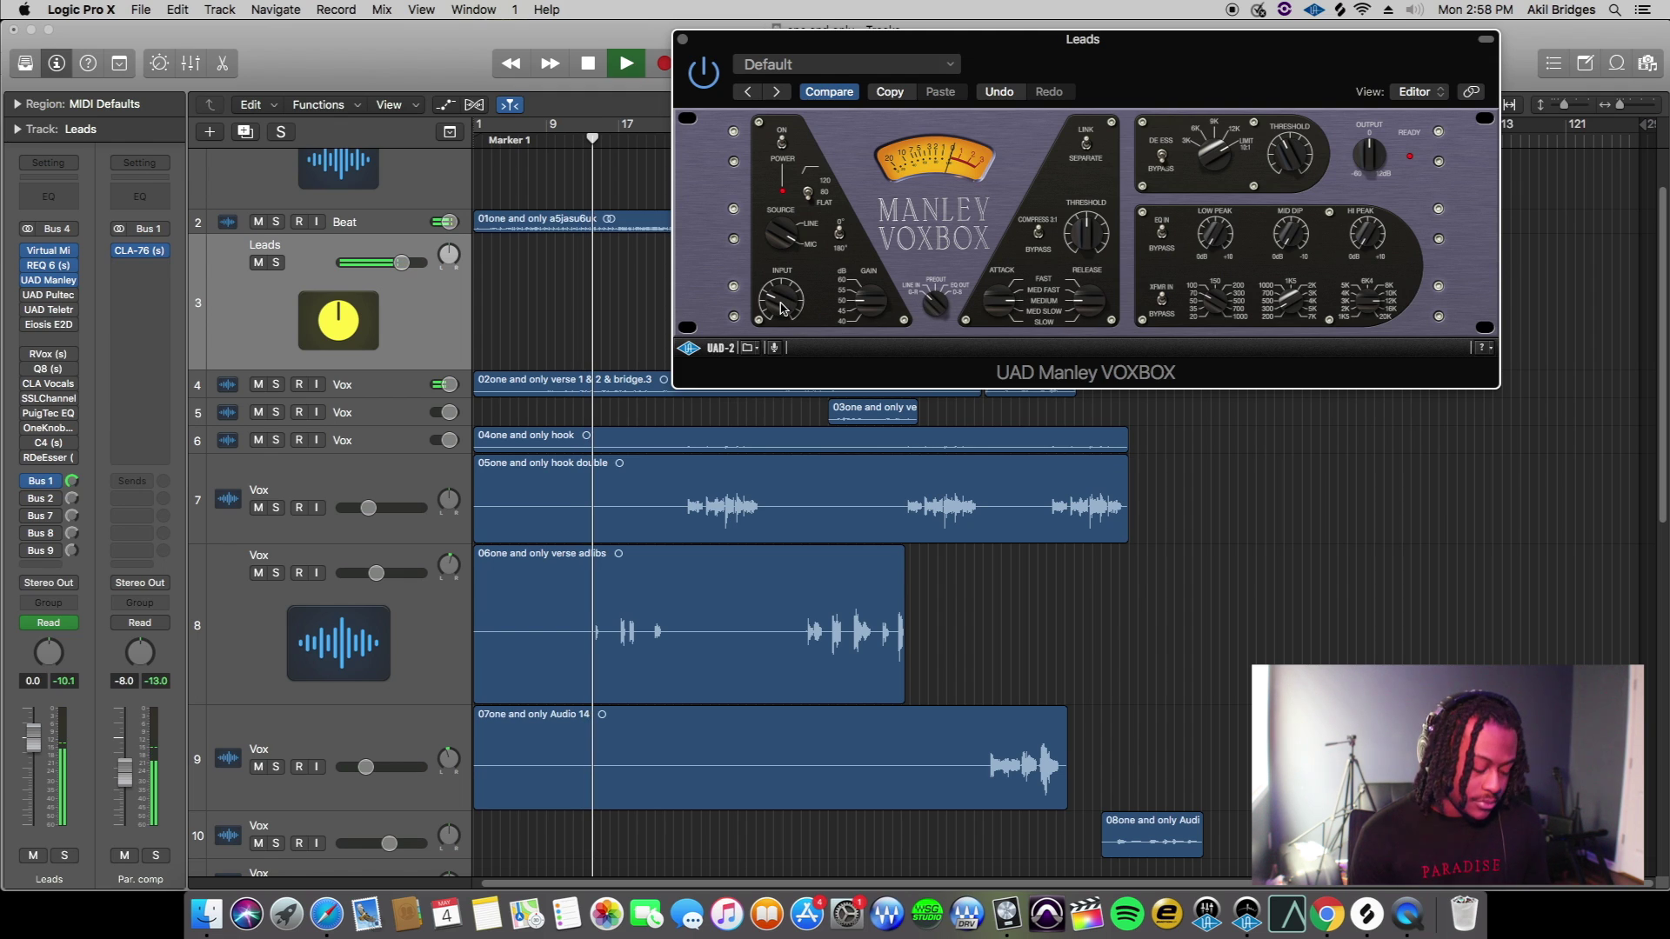
pyautogui.press('space')
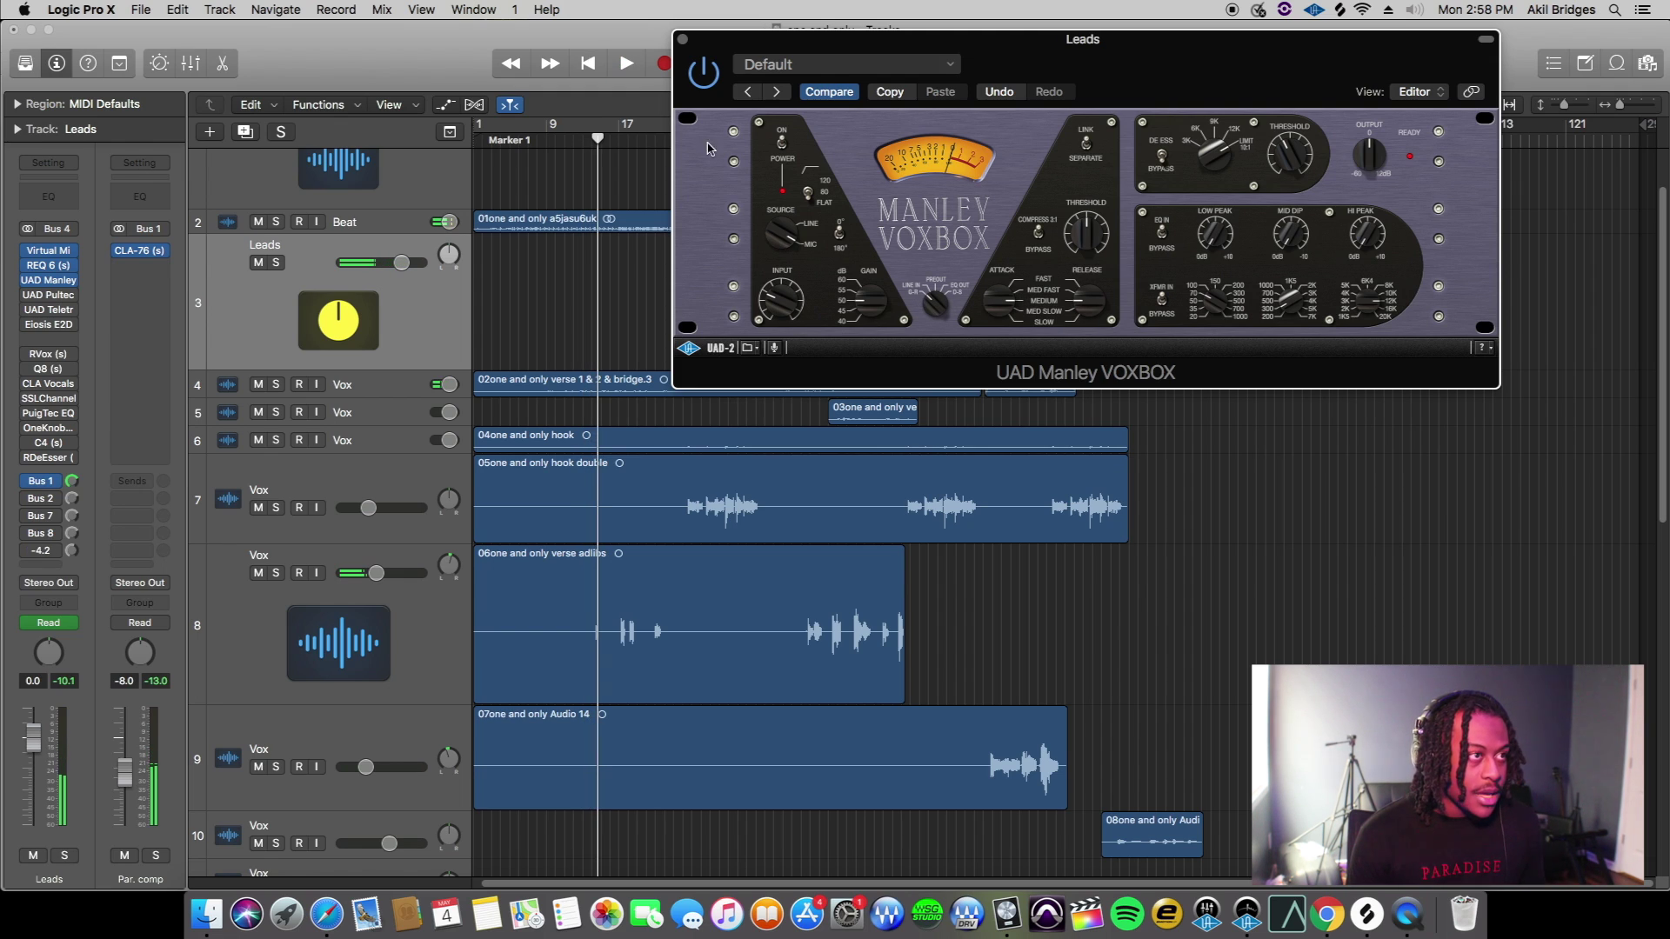
# Bypass the Manley VOXBOX, resume playback without it, and reactivate it while the song plays
pyautogui.click(711, 85)
pyautogui.moveTo(1227, 73); pyautogui.dragTo(1268, 64)
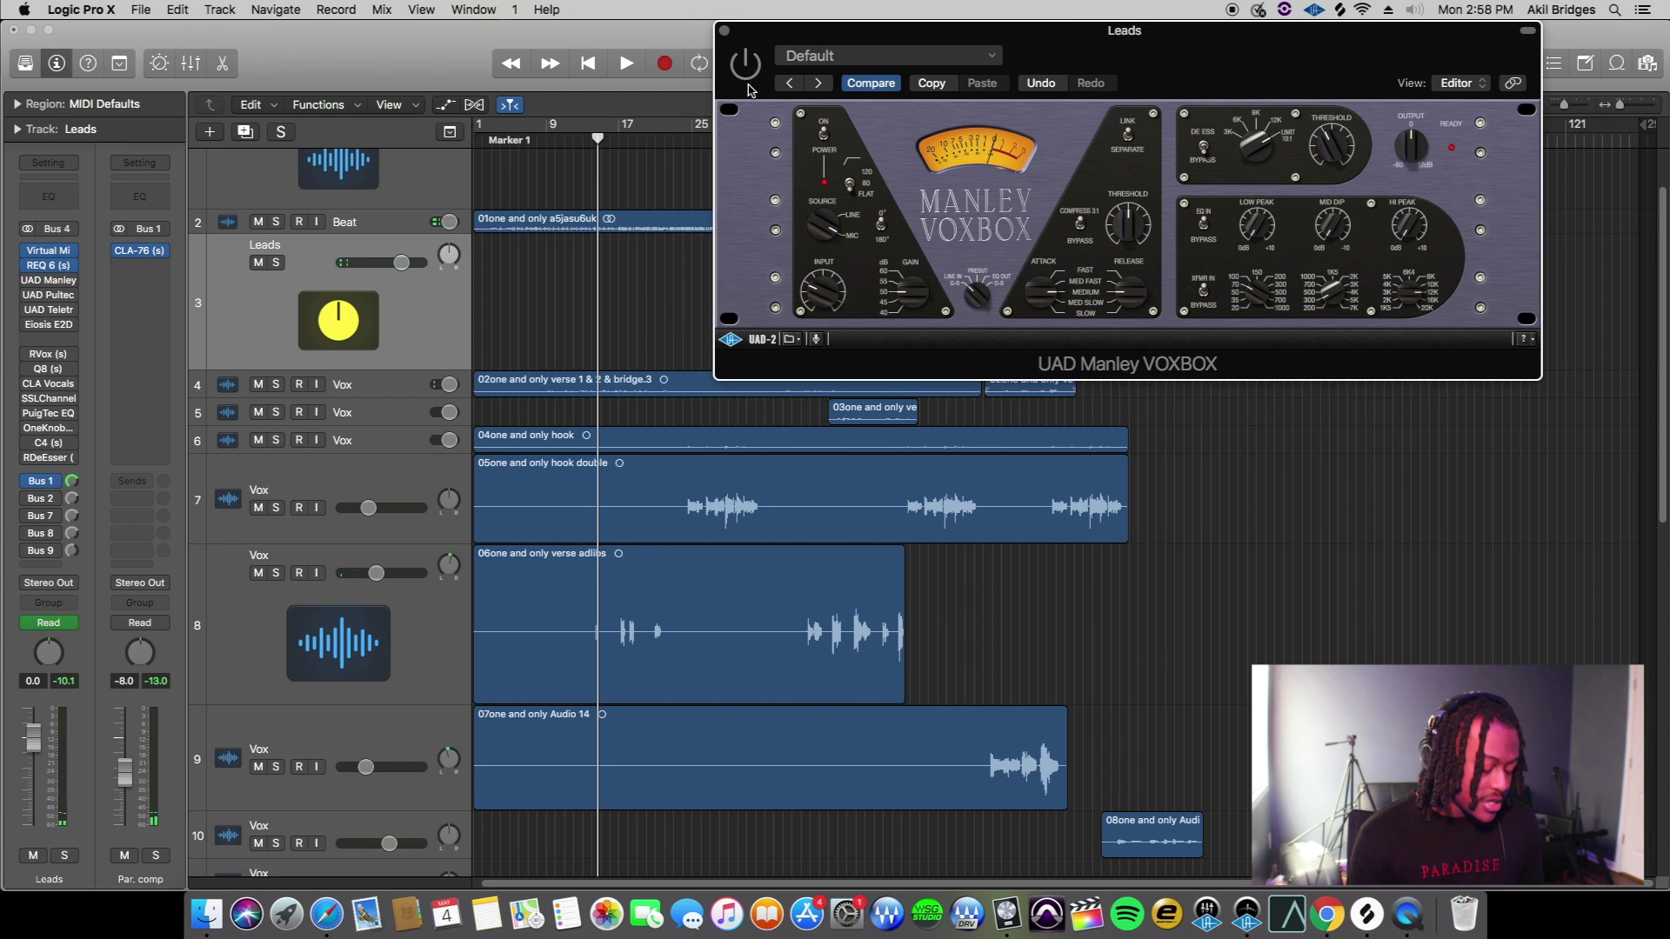
pyautogui.press('space')
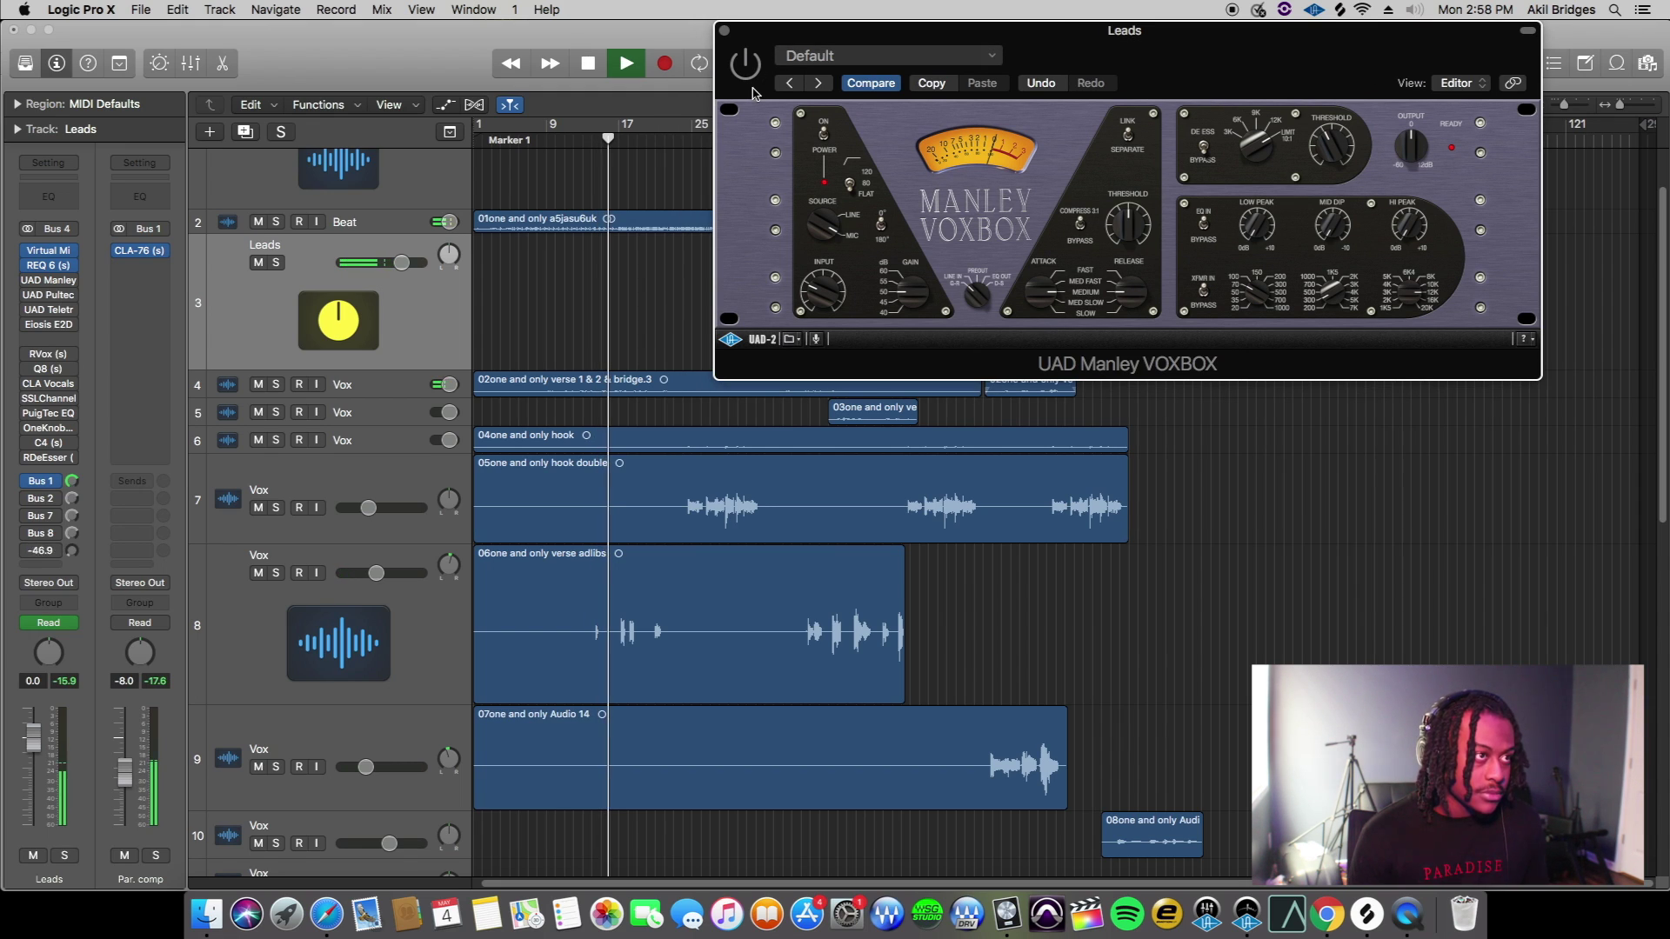
pyautogui.click(745, 63)
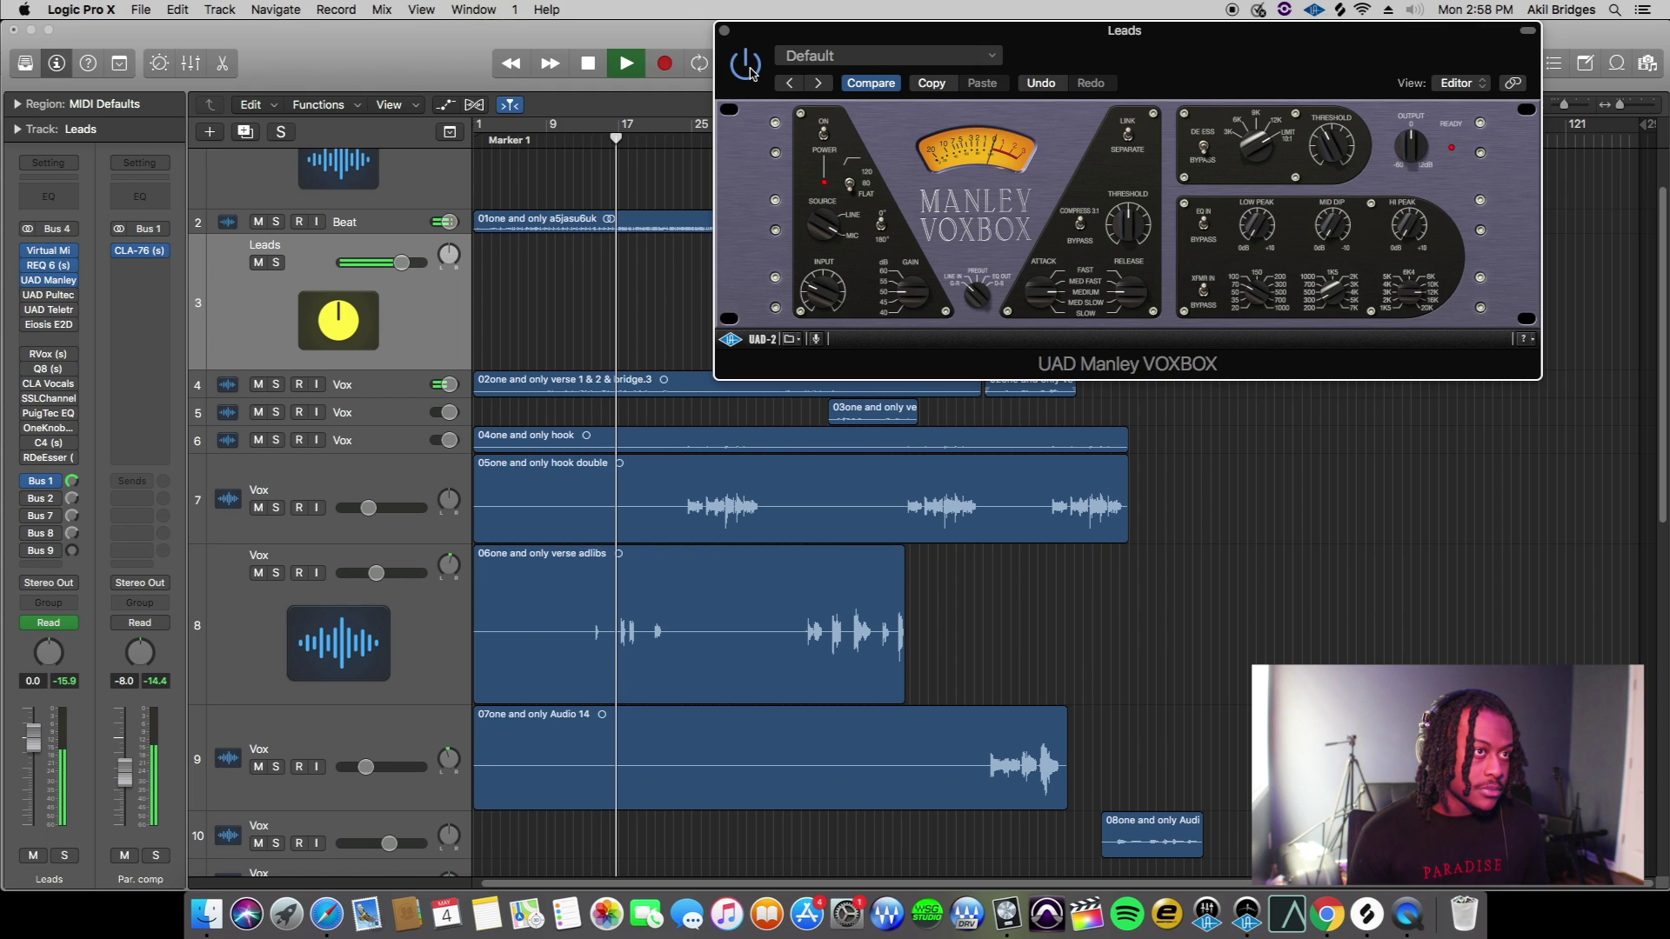
# Replay the full mix from bar 11 with the Manley VOXBOX window kept in view, and stop playback after a few bars
pyautogui.moveTo(1220, 74); pyautogui.dragTo(1064, 72)
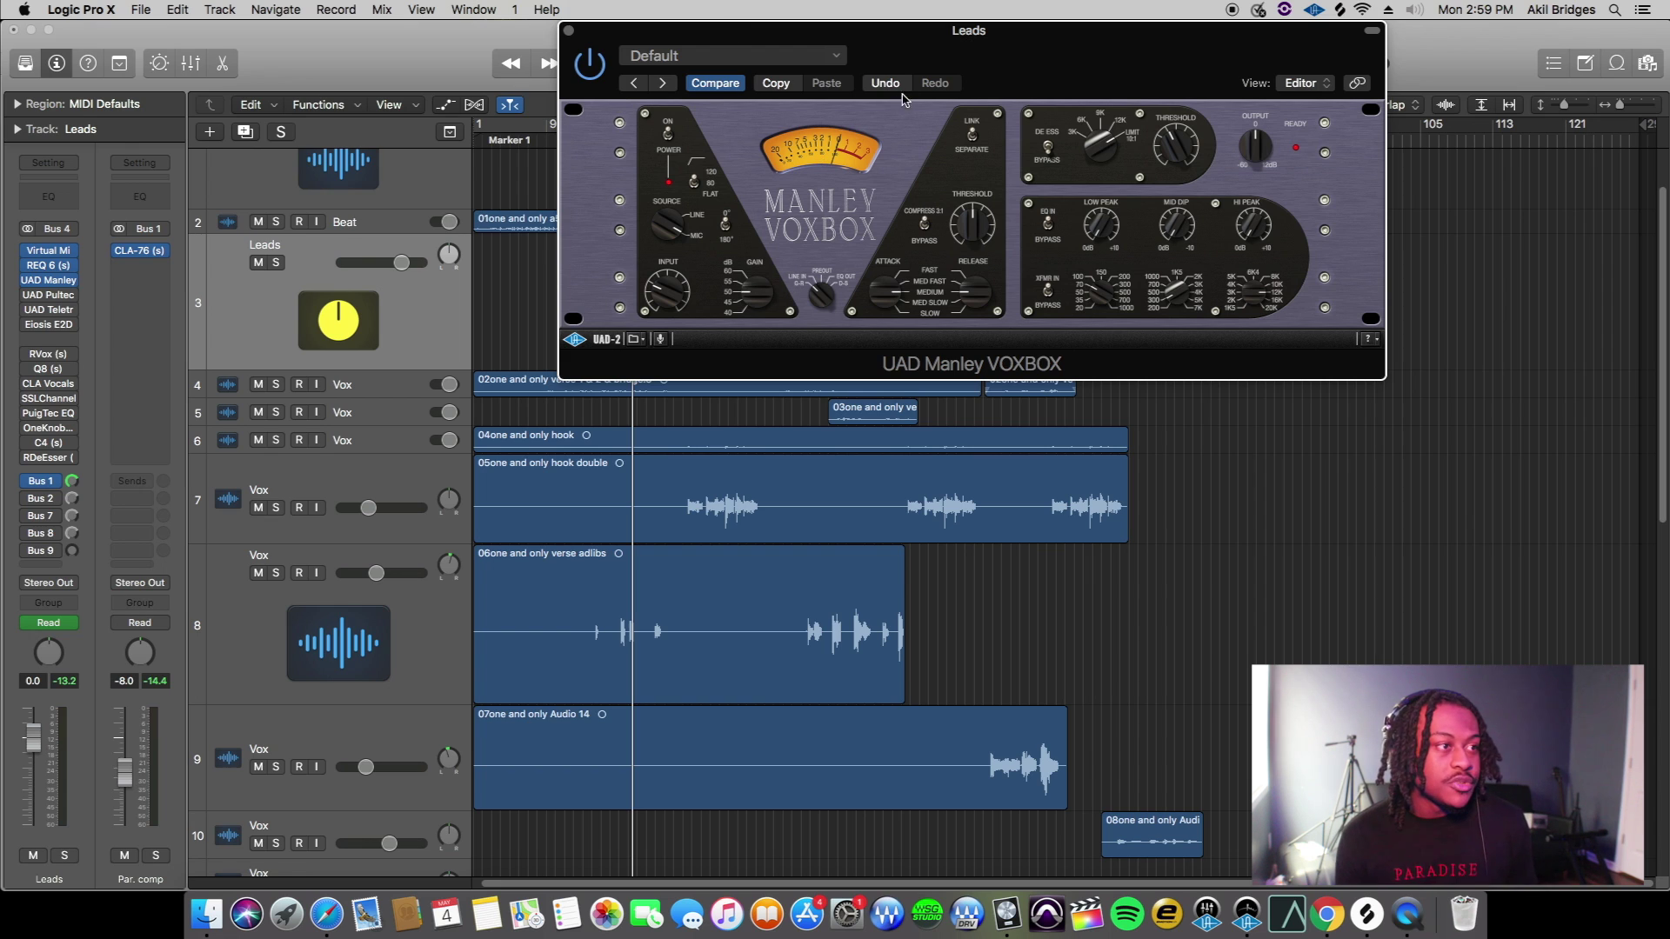
pyautogui.moveTo(1025, 64); pyautogui.dragTo(1302, 112)
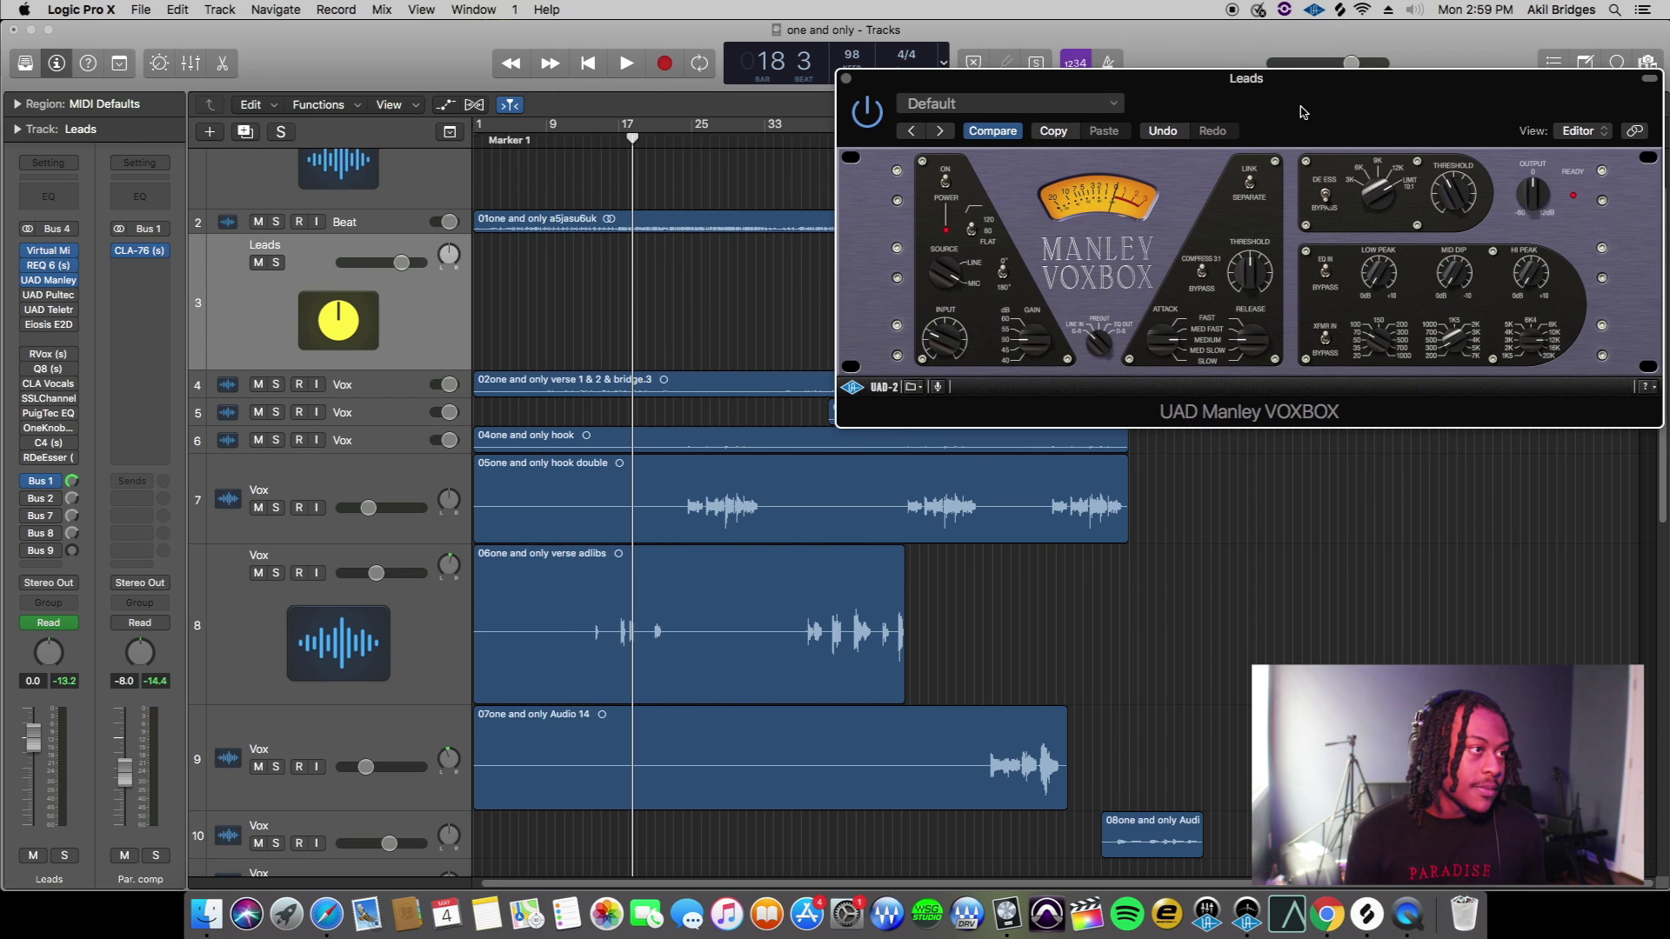
pyautogui.click(586, 147)
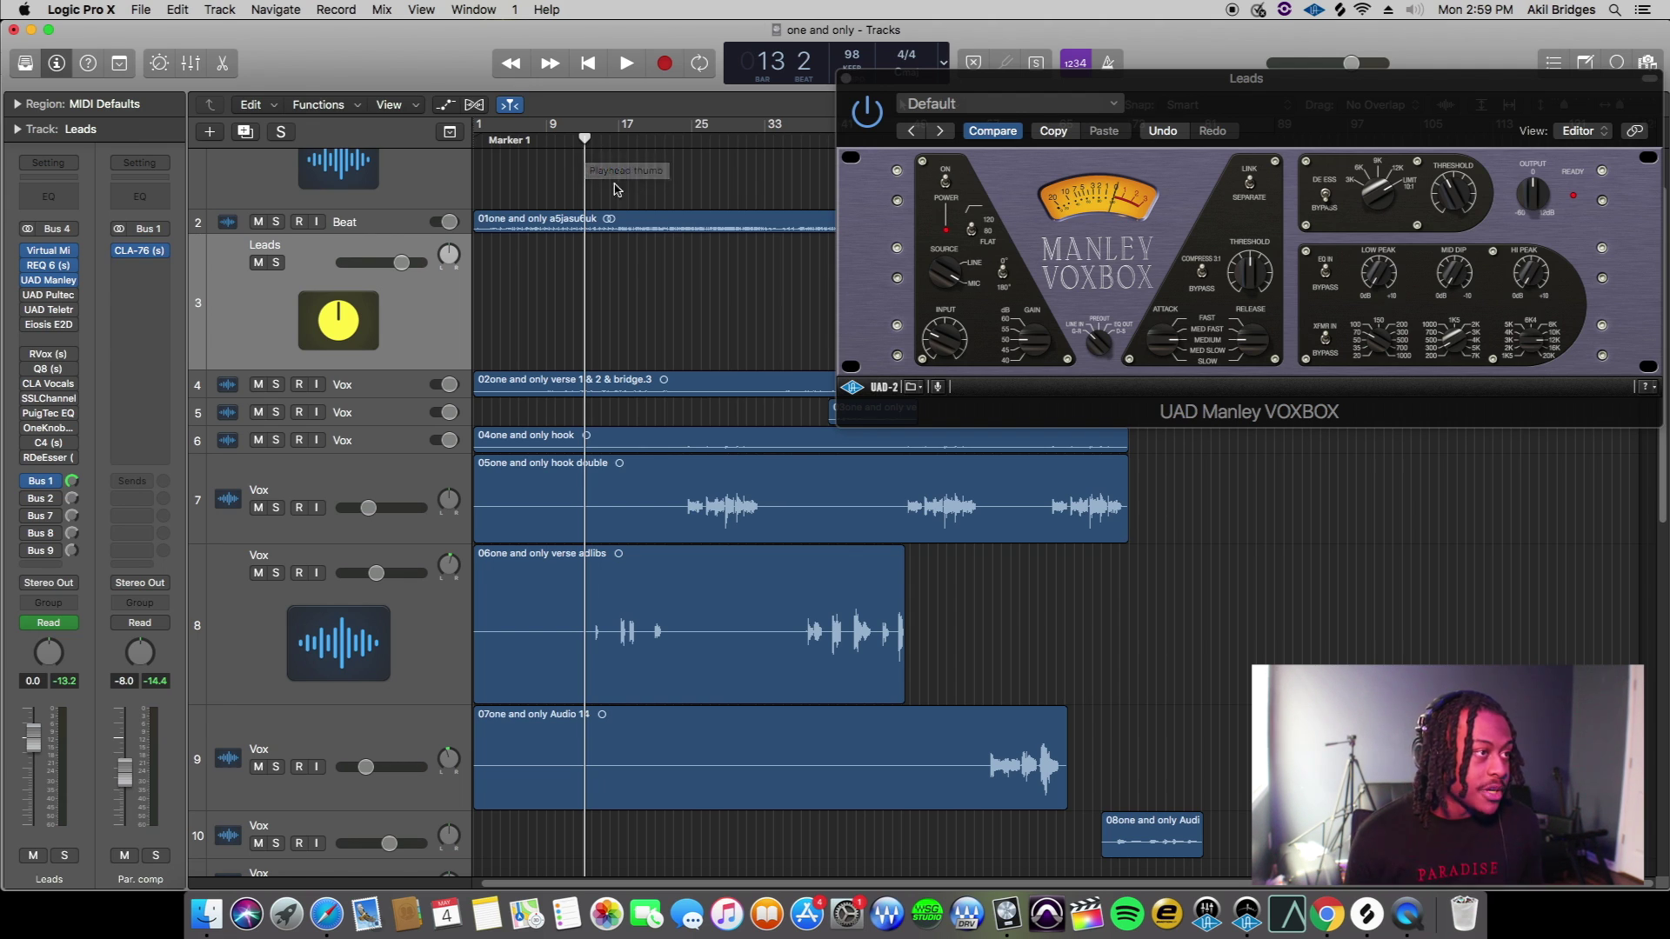
pyautogui.click(565, 139)
pyautogui.moveTo(1348, 110); pyautogui.dragTo(1172, 83)
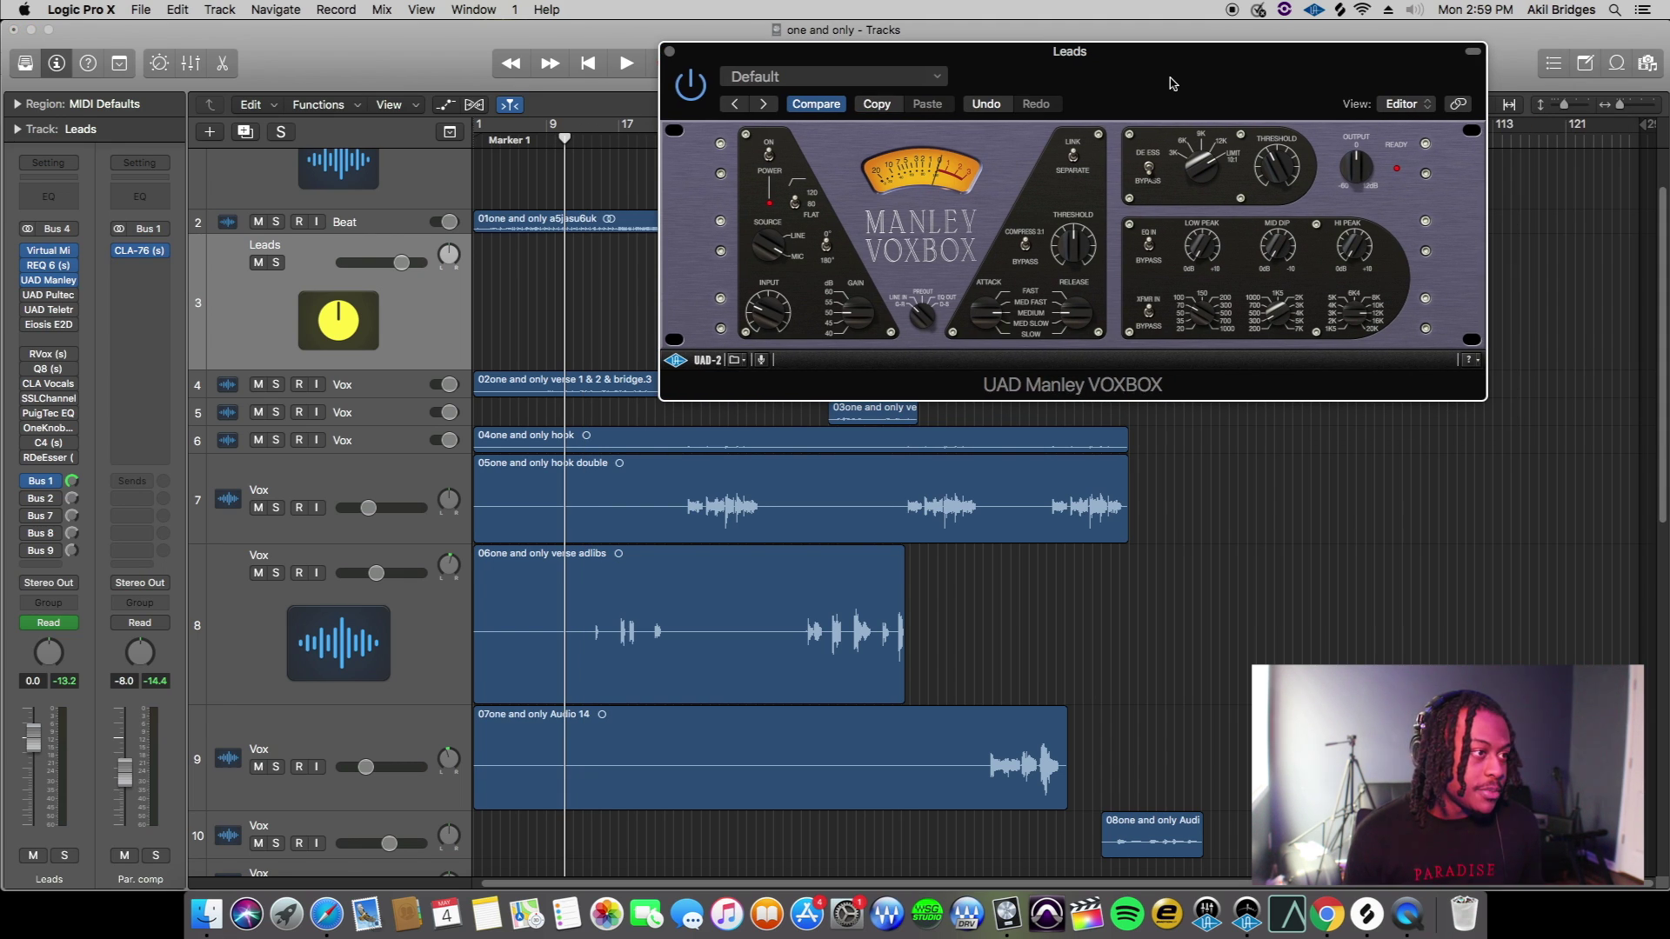
pyautogui.press('space')
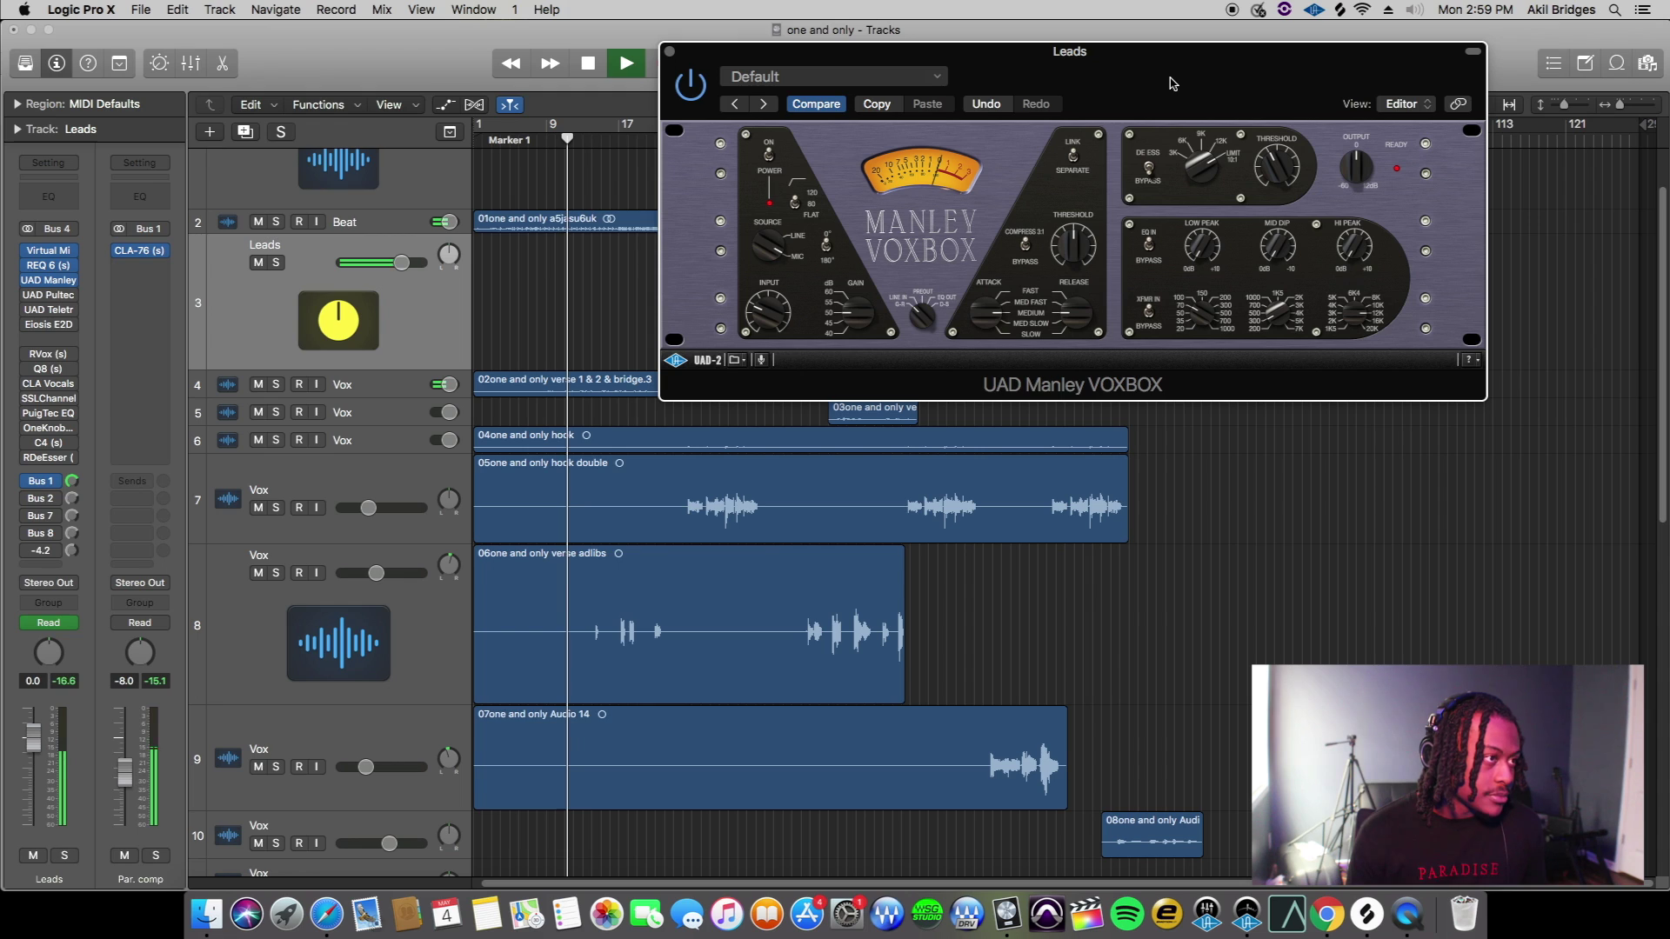
pyautogui.moveTo(1170, 83); pyautogui.dragTo(1148, 88)
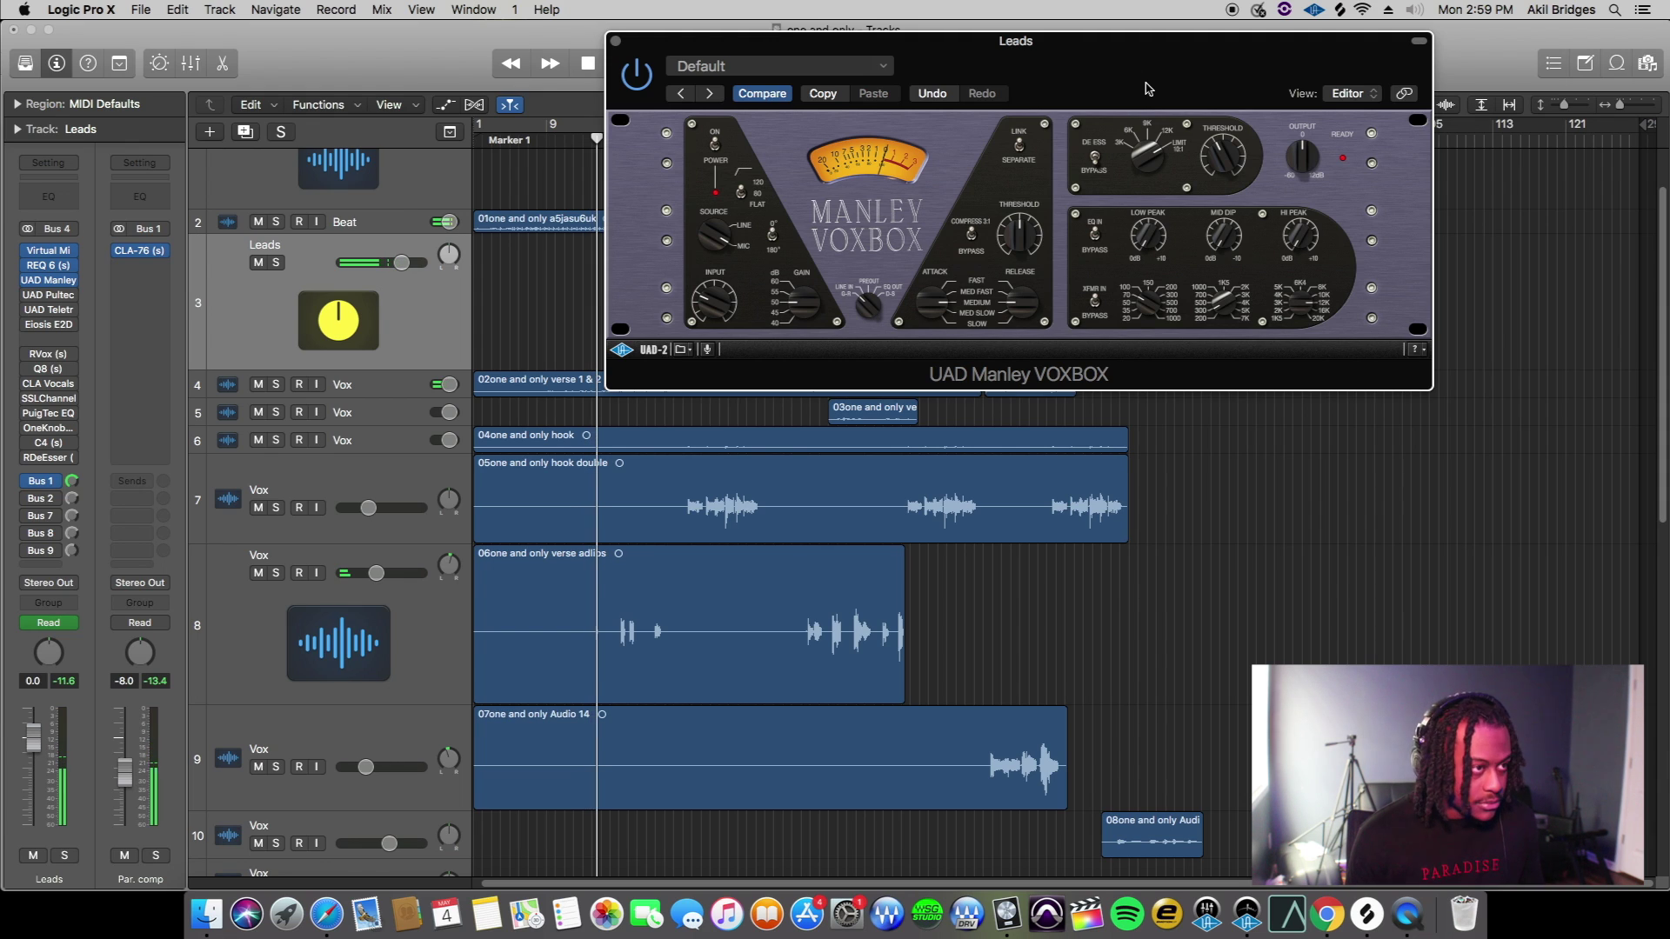
pyautogui.moveTo(1147, 85); pyautogui.dragTo(1147, 84)
pyautogui.press('space')
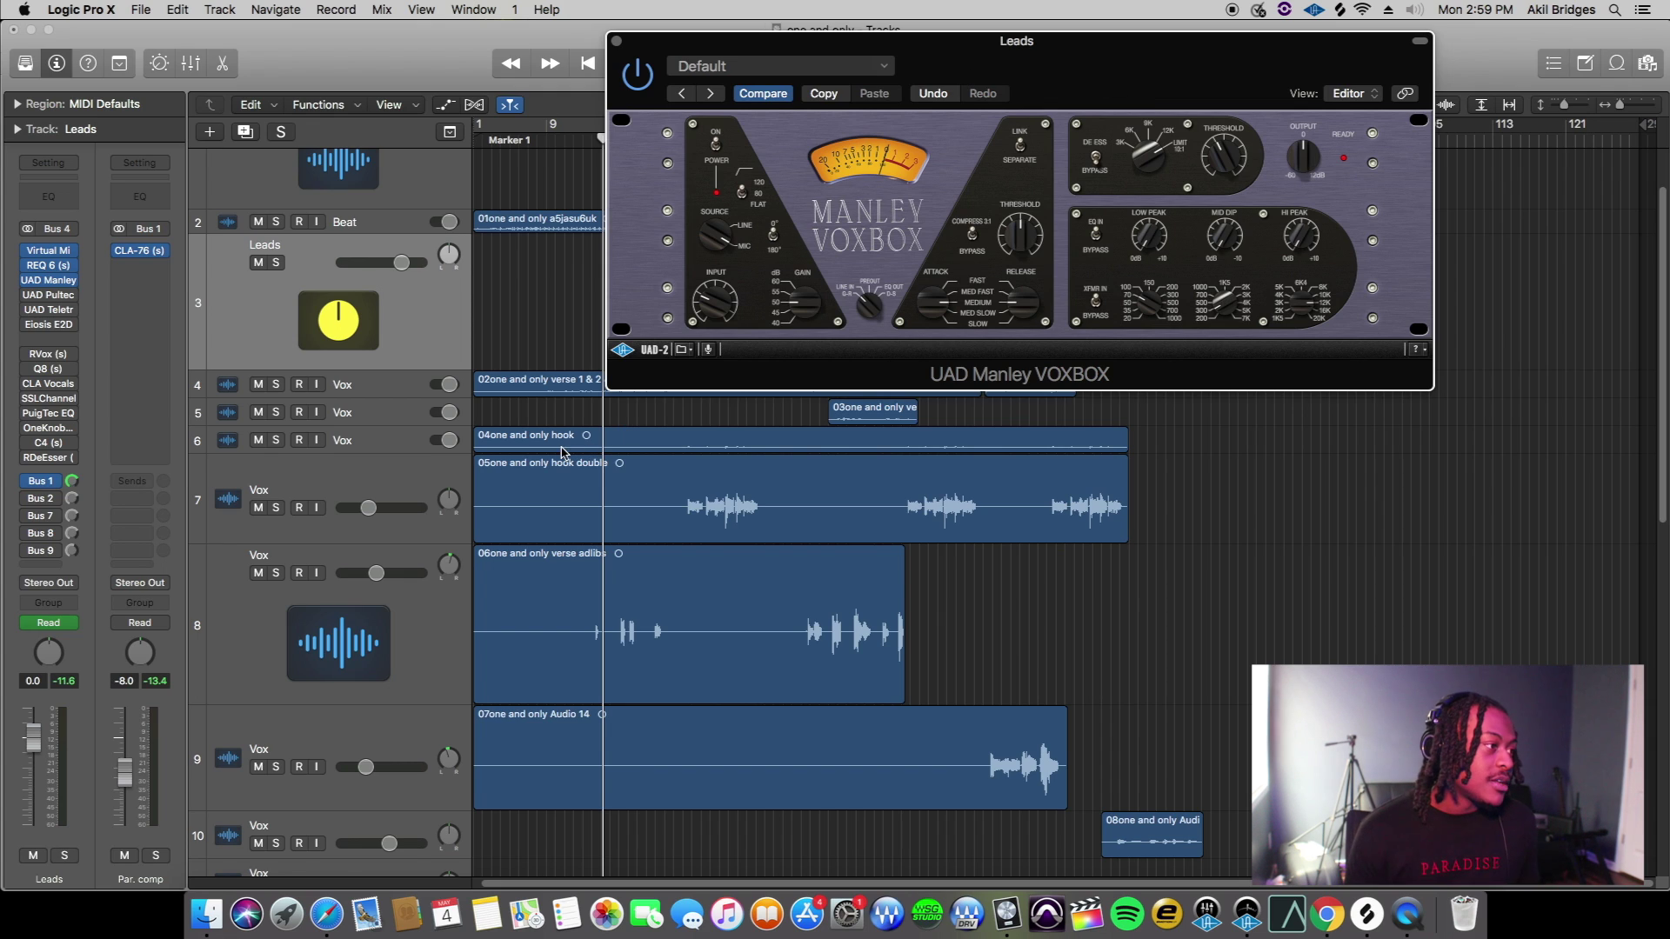
# Review the Virtual Mix Rack and REQ 6 settings on the Leads channel, closing each plug-in window after viewing it
pyautogui.moveTo(48, 481)
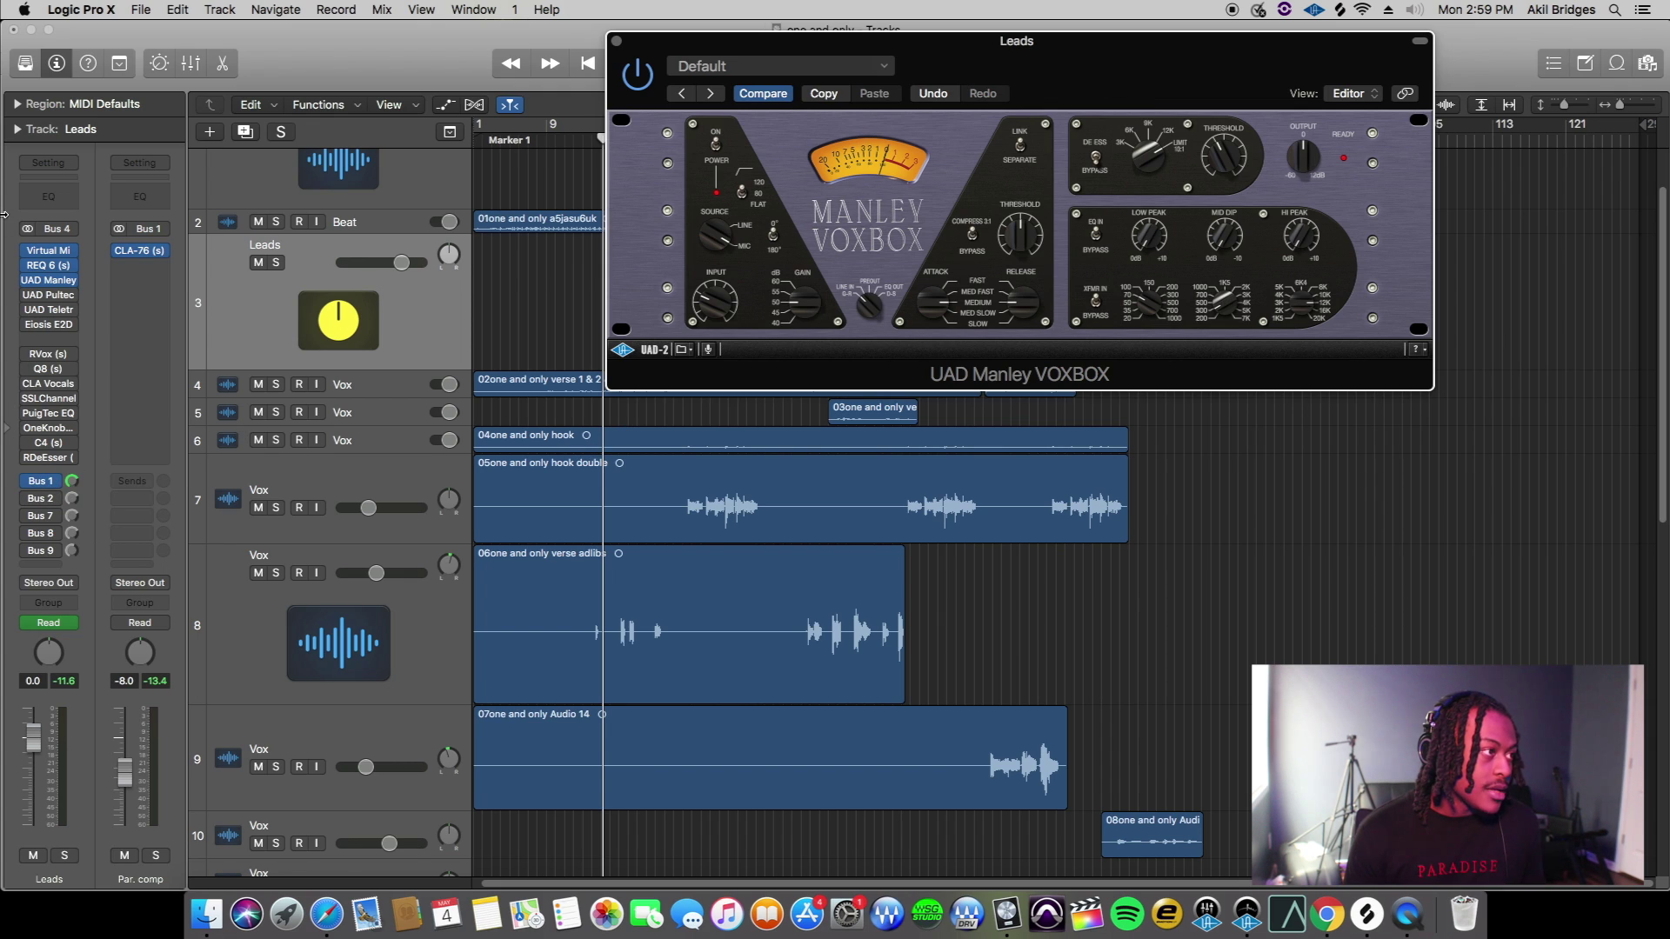
pyautogui.click(42, 243)
pyautogui.click(95, 199)
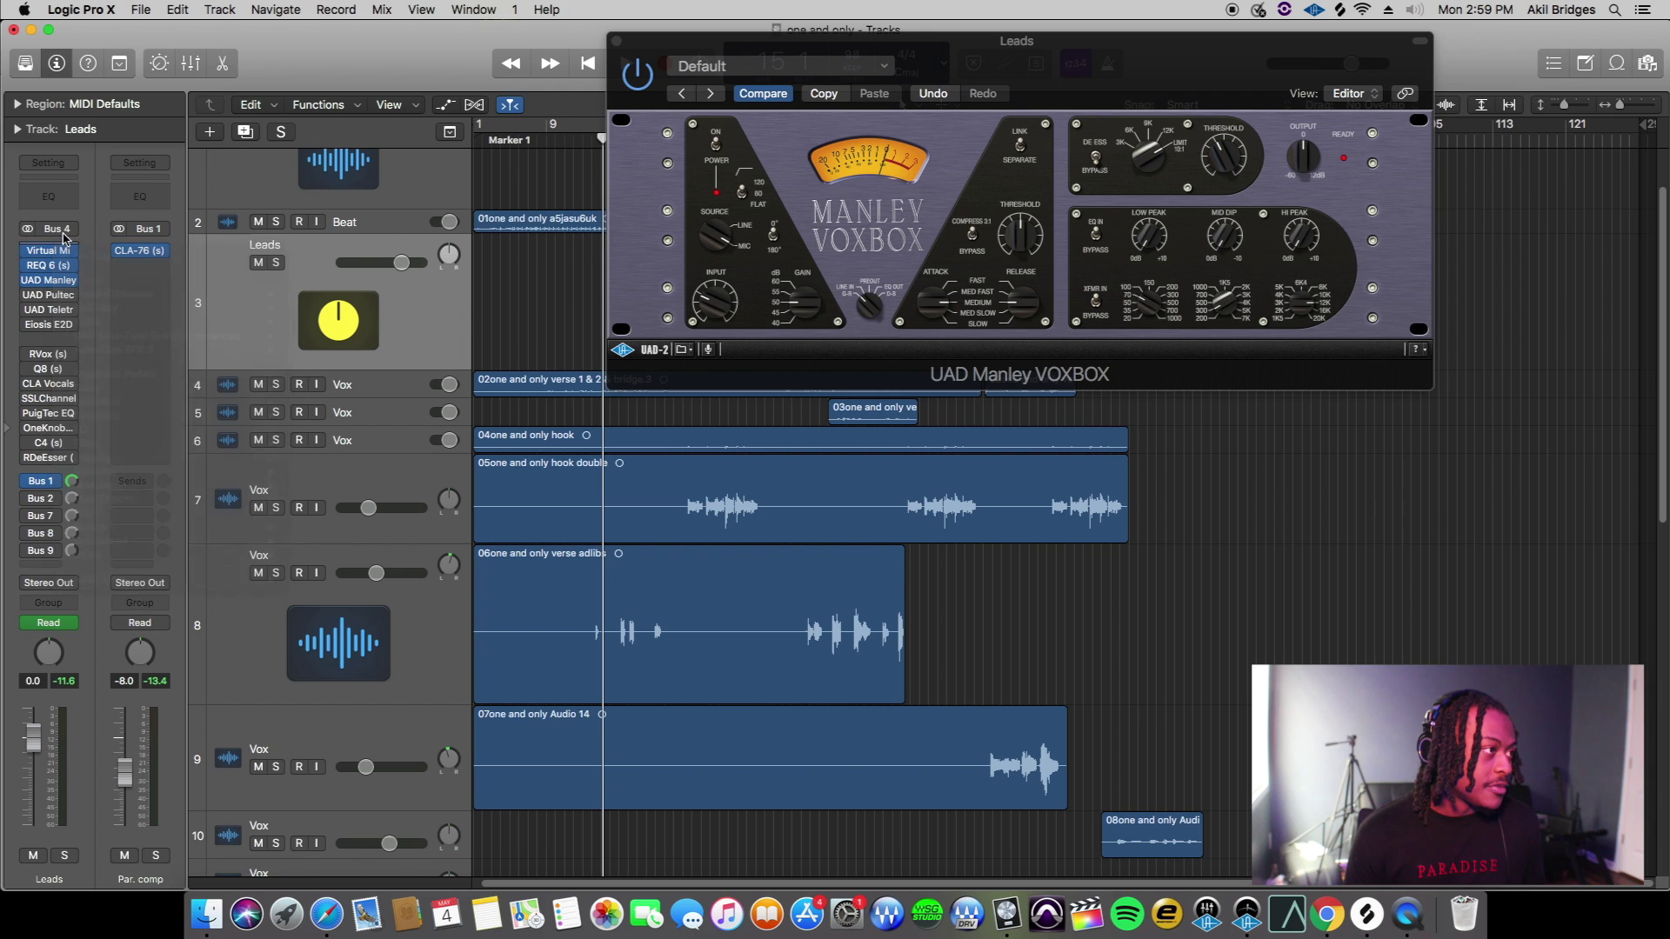
pyautogui.click(49, 251)
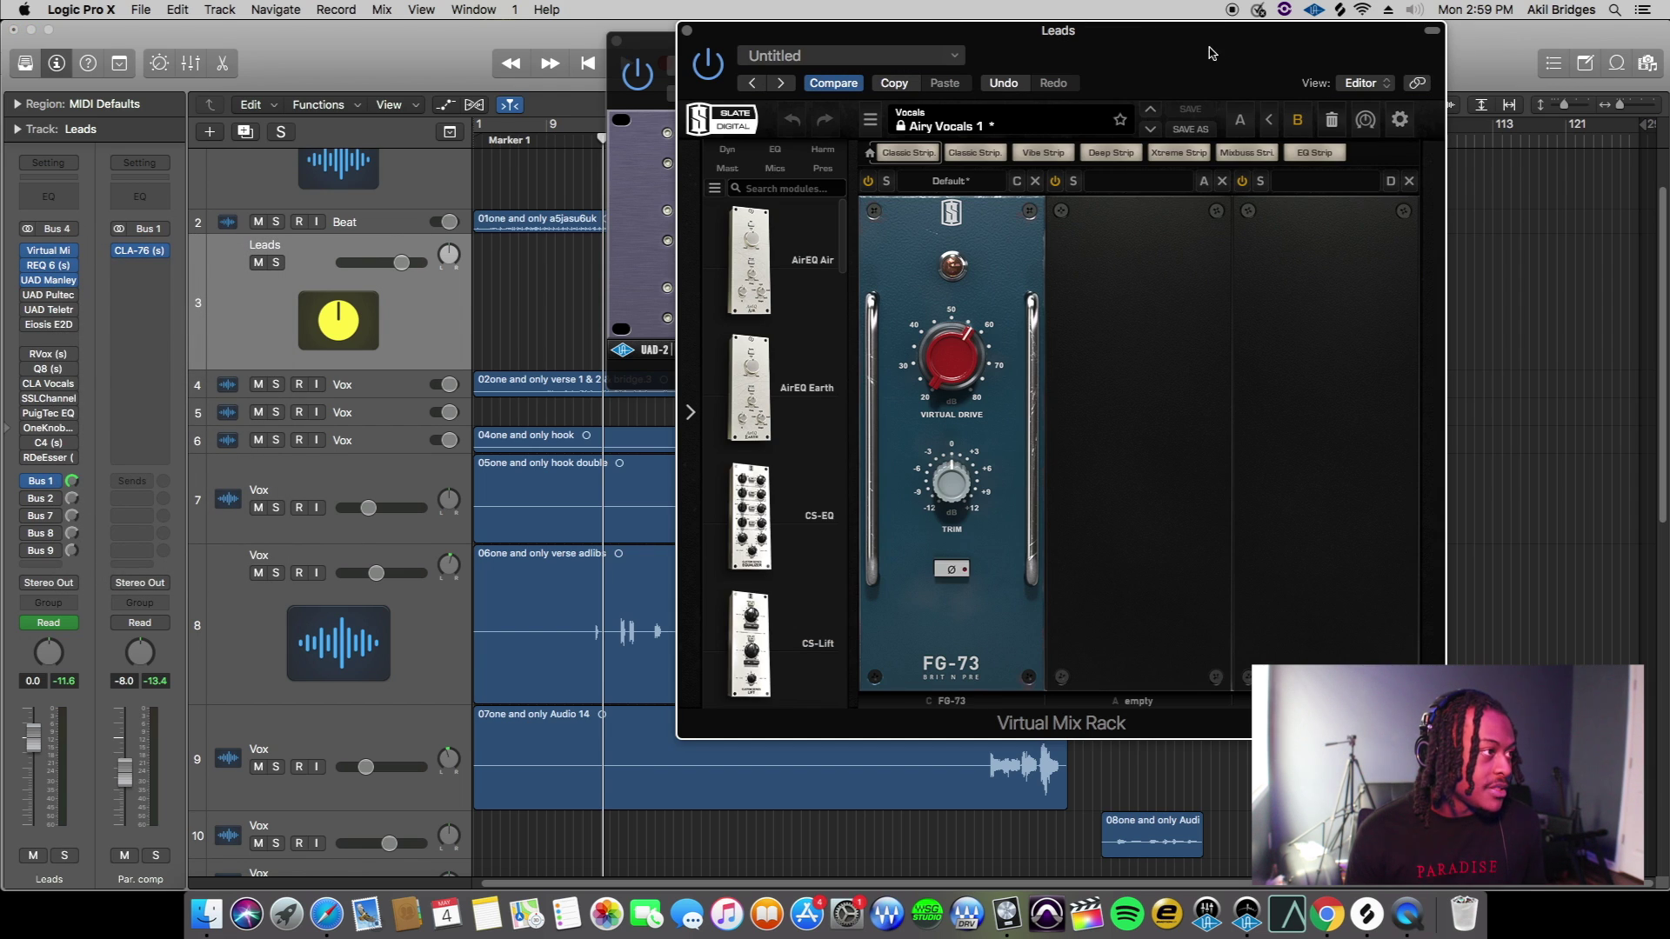
pyautogui.click(48, 280)
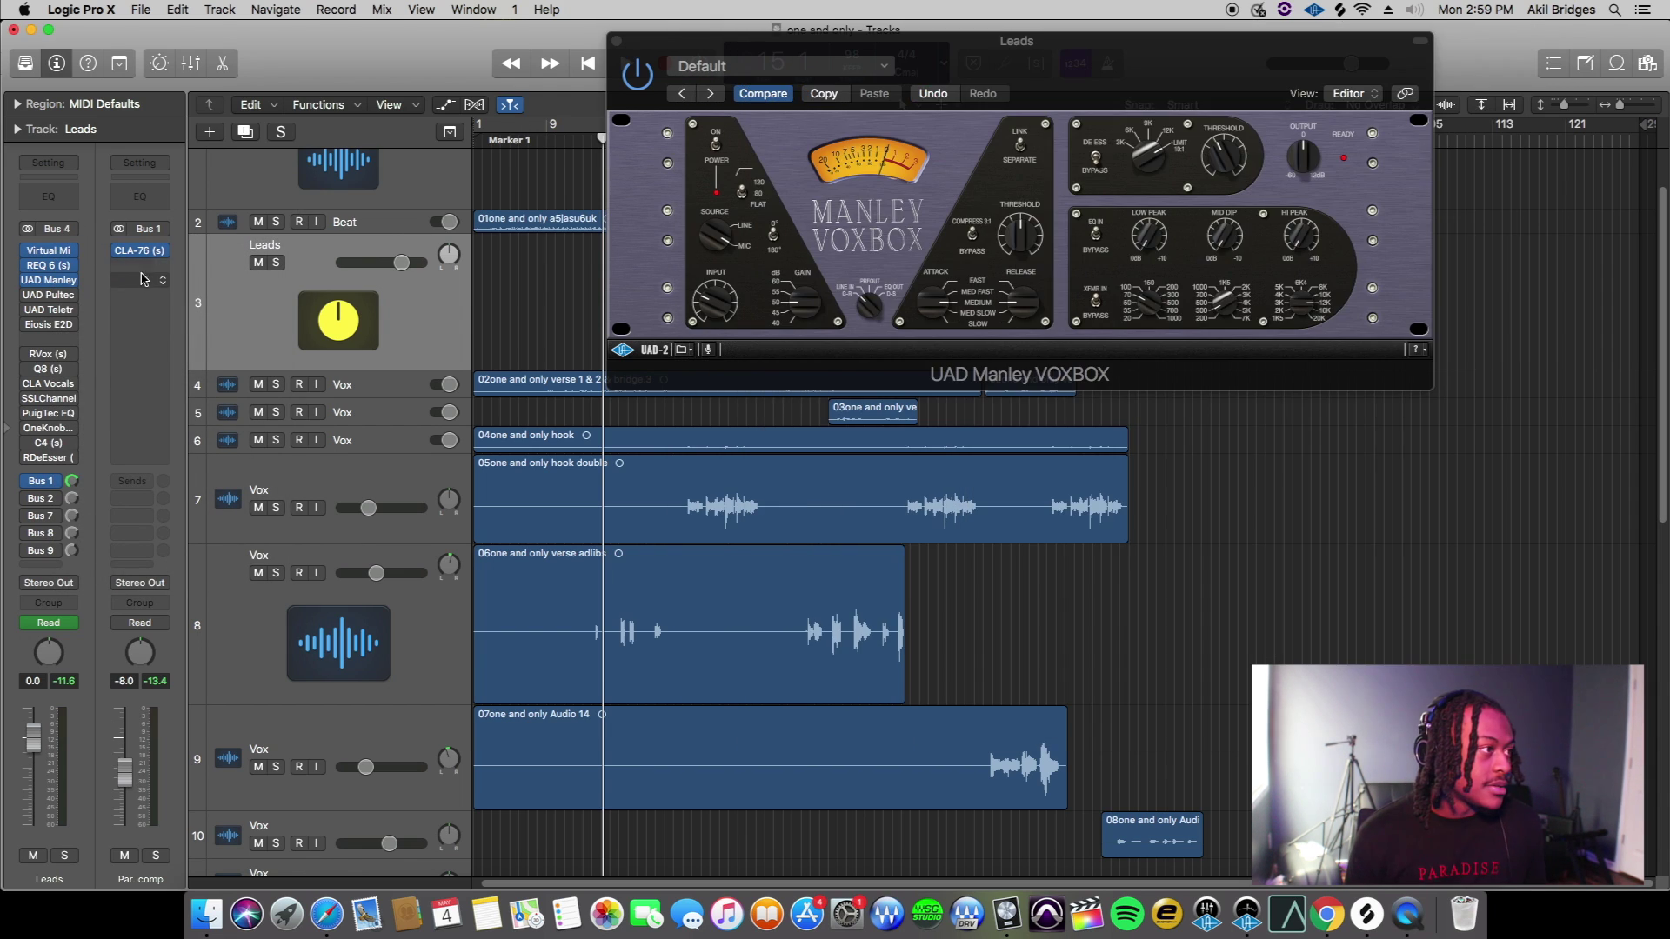
pyautogui.click(49, 265)
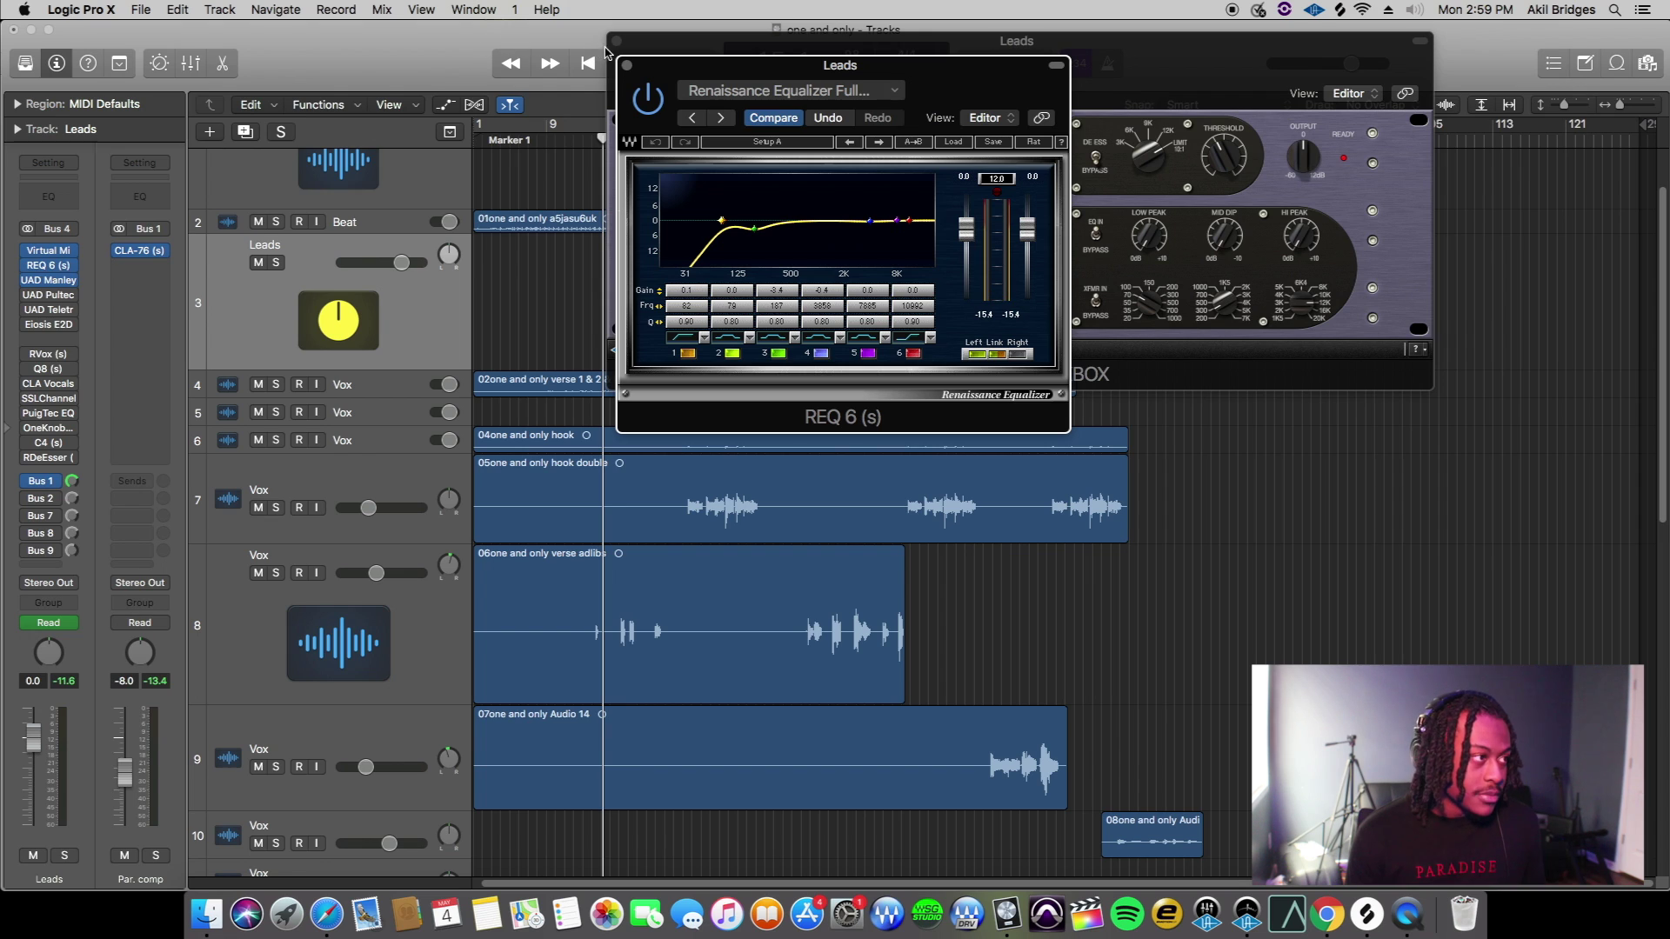
pyautogui.click(626, 65)
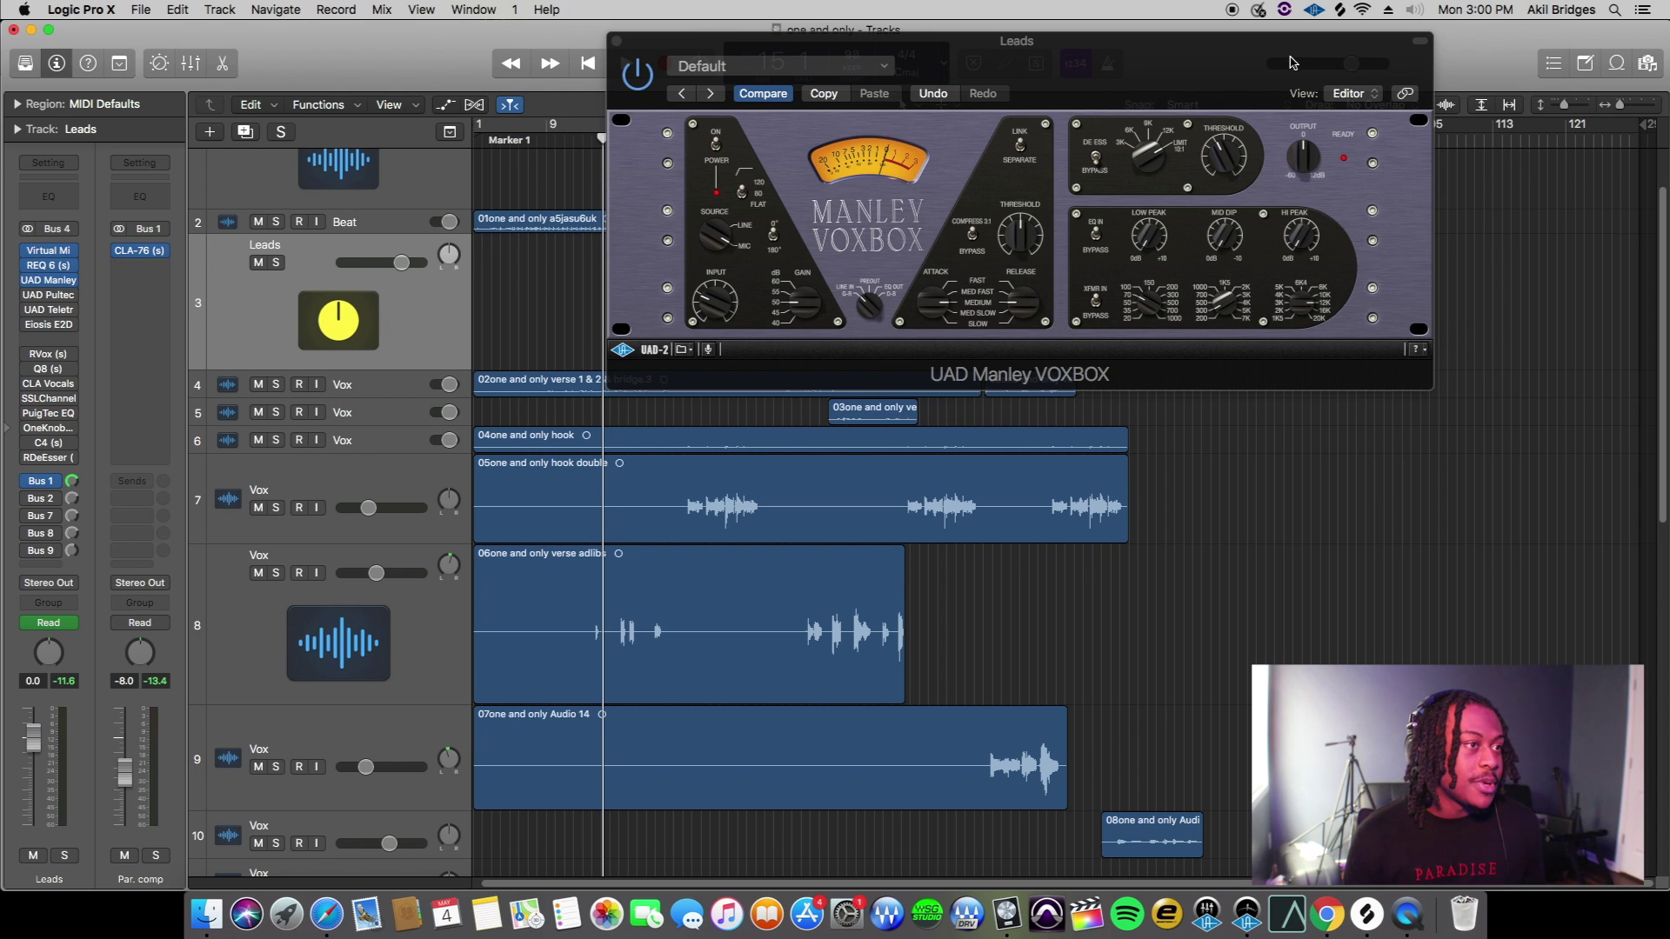
# Play the song from bar 7 to bar 17 with the Manley VOXBOX open and active, and stop playback there
pyautogui.moveTo(1292, 63); pyautogui.dragTo(1136, 141)
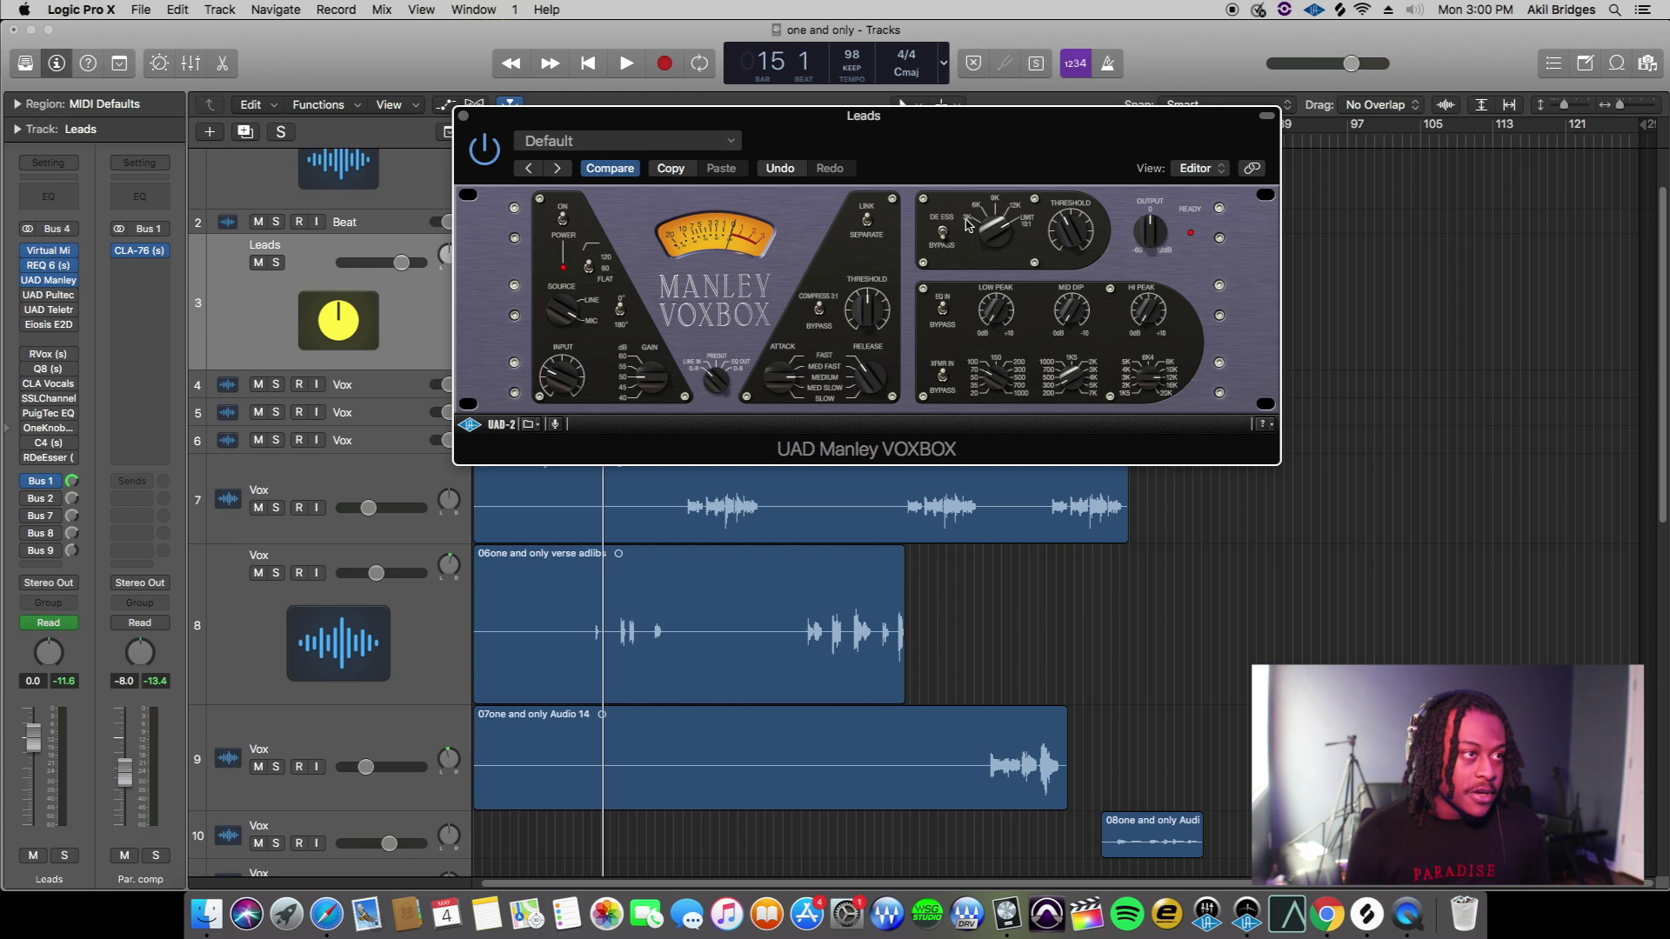
pyautogui.moveTo(1027, 158); pyautogui.dragTo(1218, 307)
pyautogui.click(578, 141)
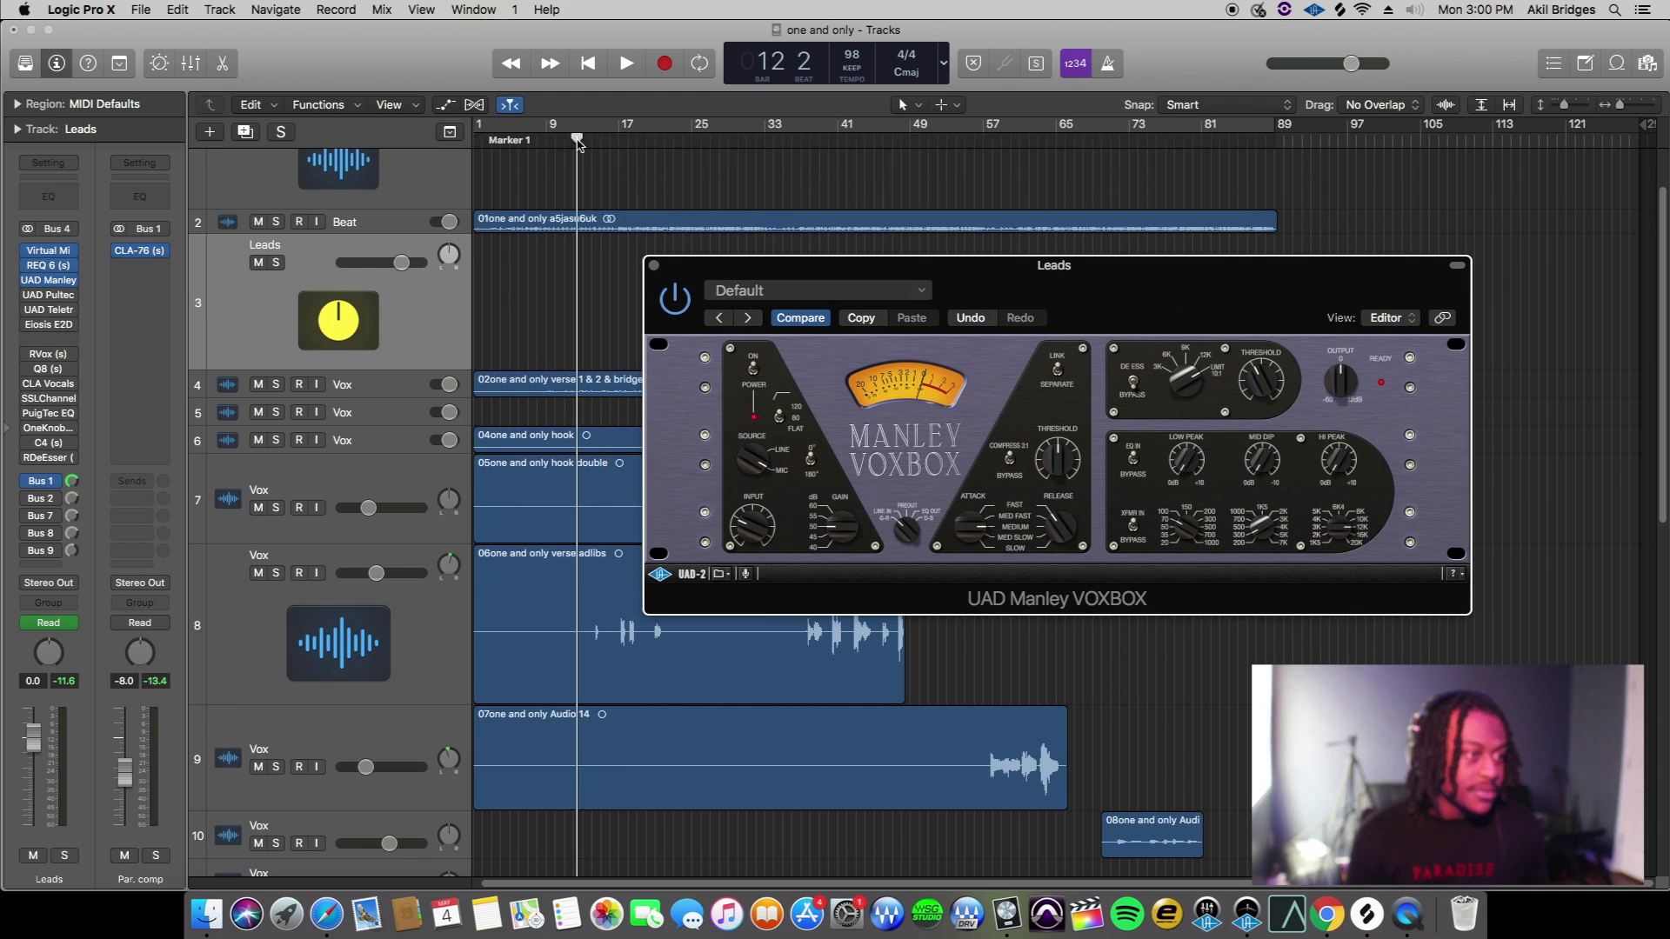
pyautogui.moveTo(1137, 321); pyautogui.dragTo(1122, 271)
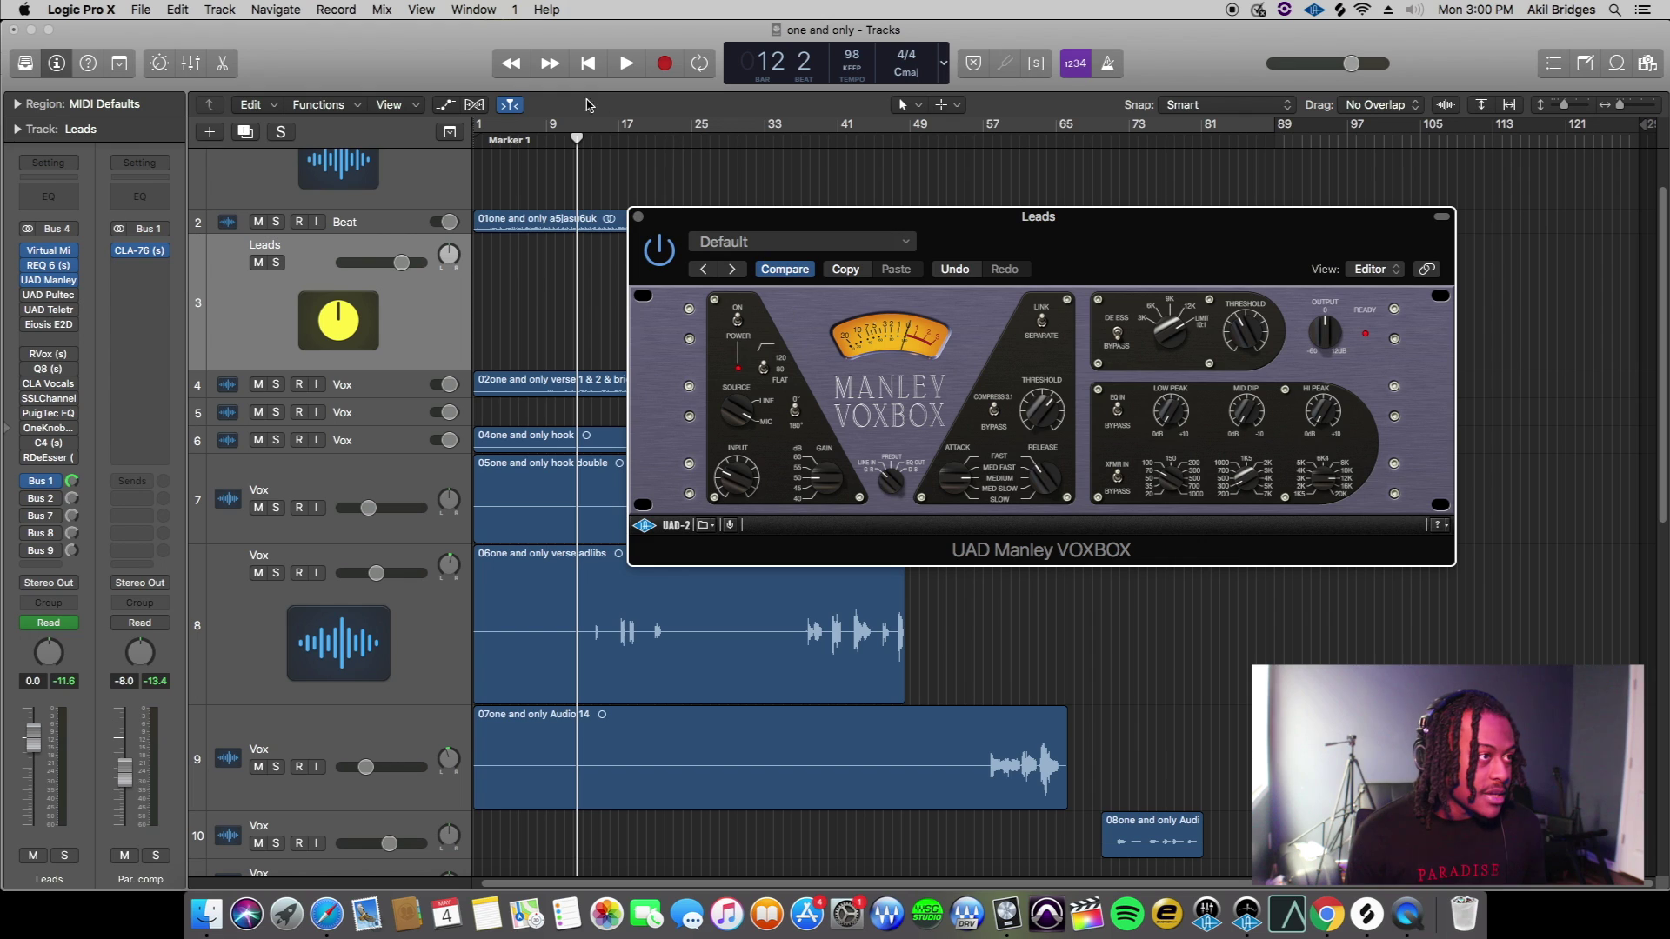
pyautogui.click(529, 140)
pyautogui.press('space')
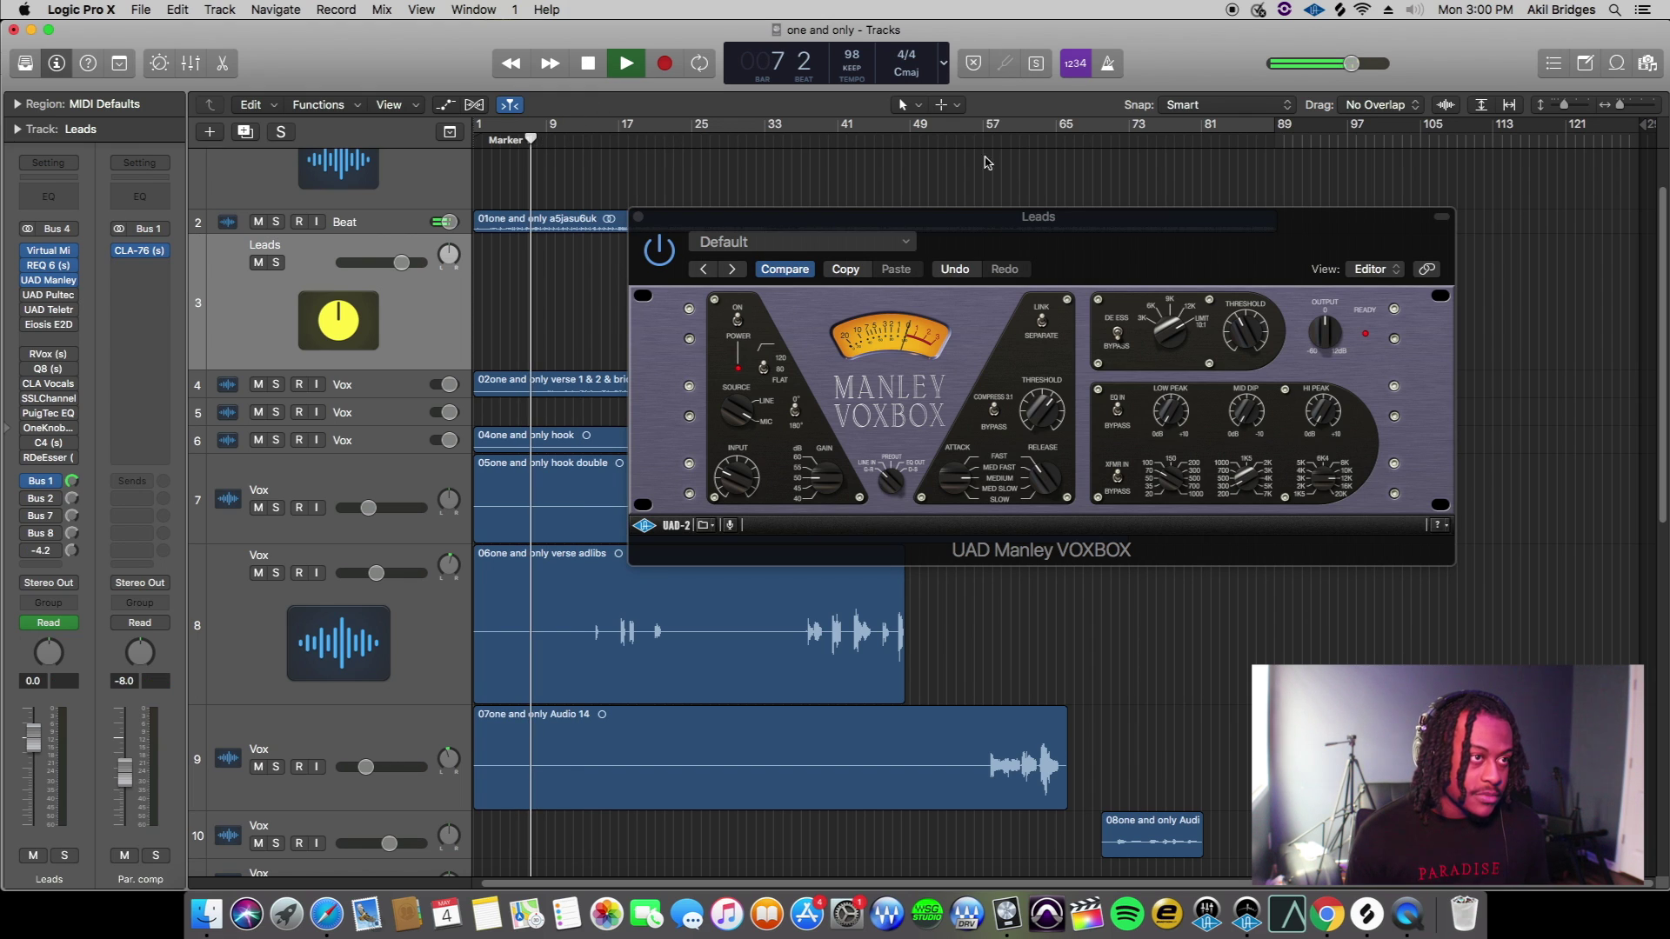
pyautogui.moveTo(1164, 241); pyautogui.dragTo(1183, 142)
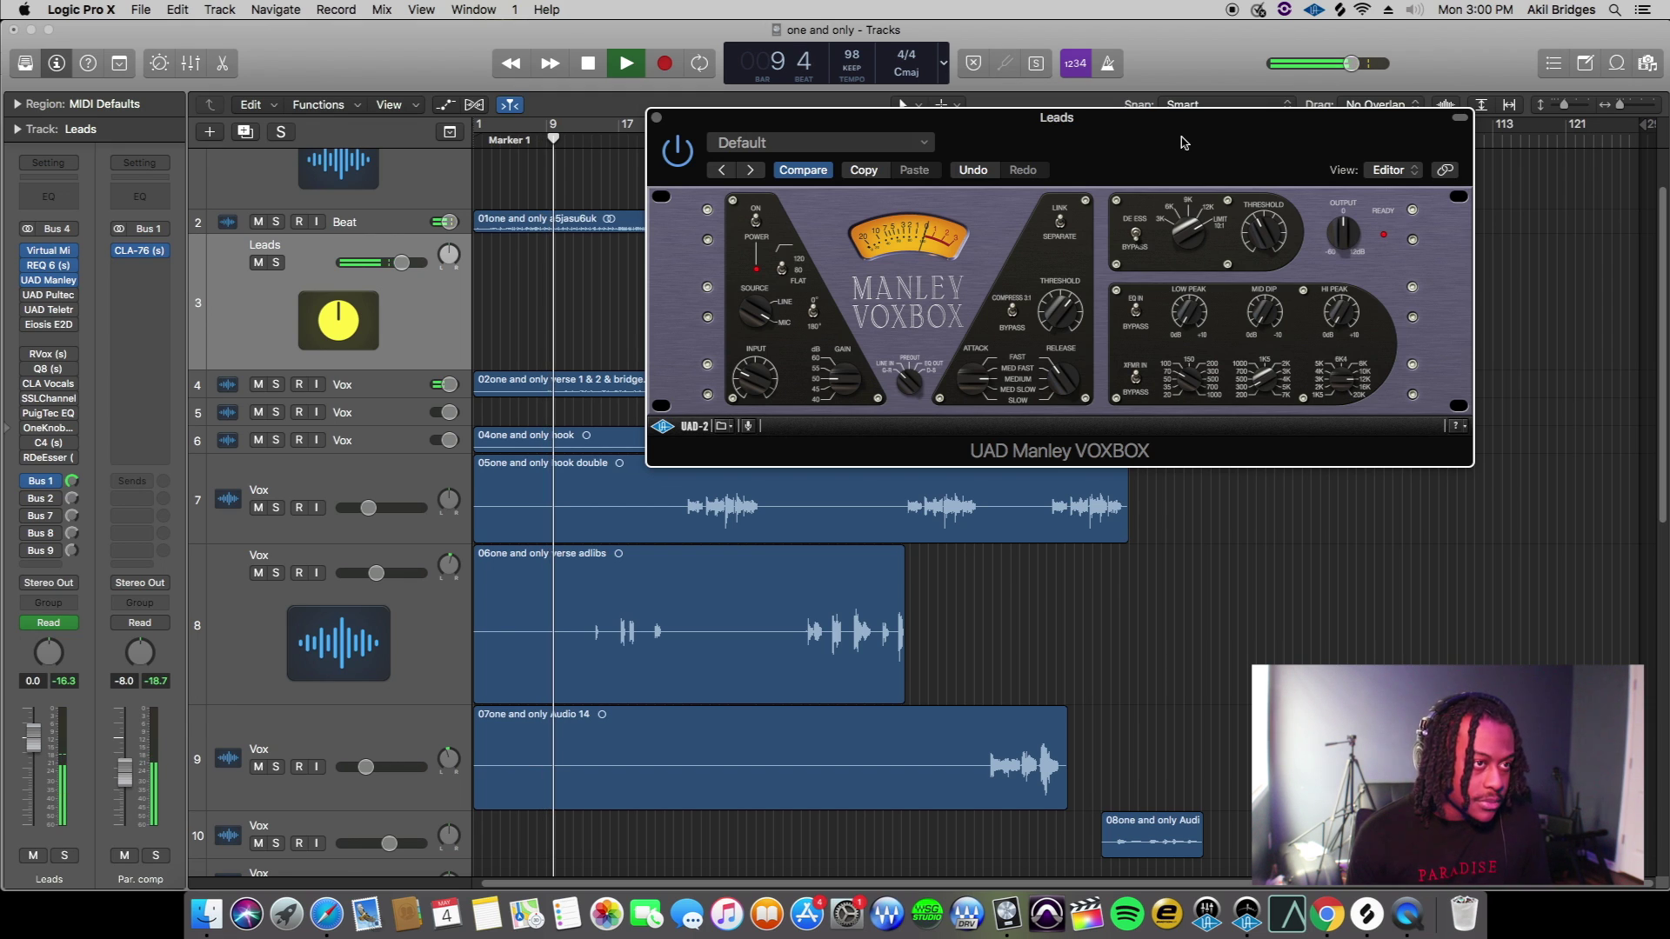
pyautogui.moveTo(1183, 142); pyautogui.dragTo(1173, 141)
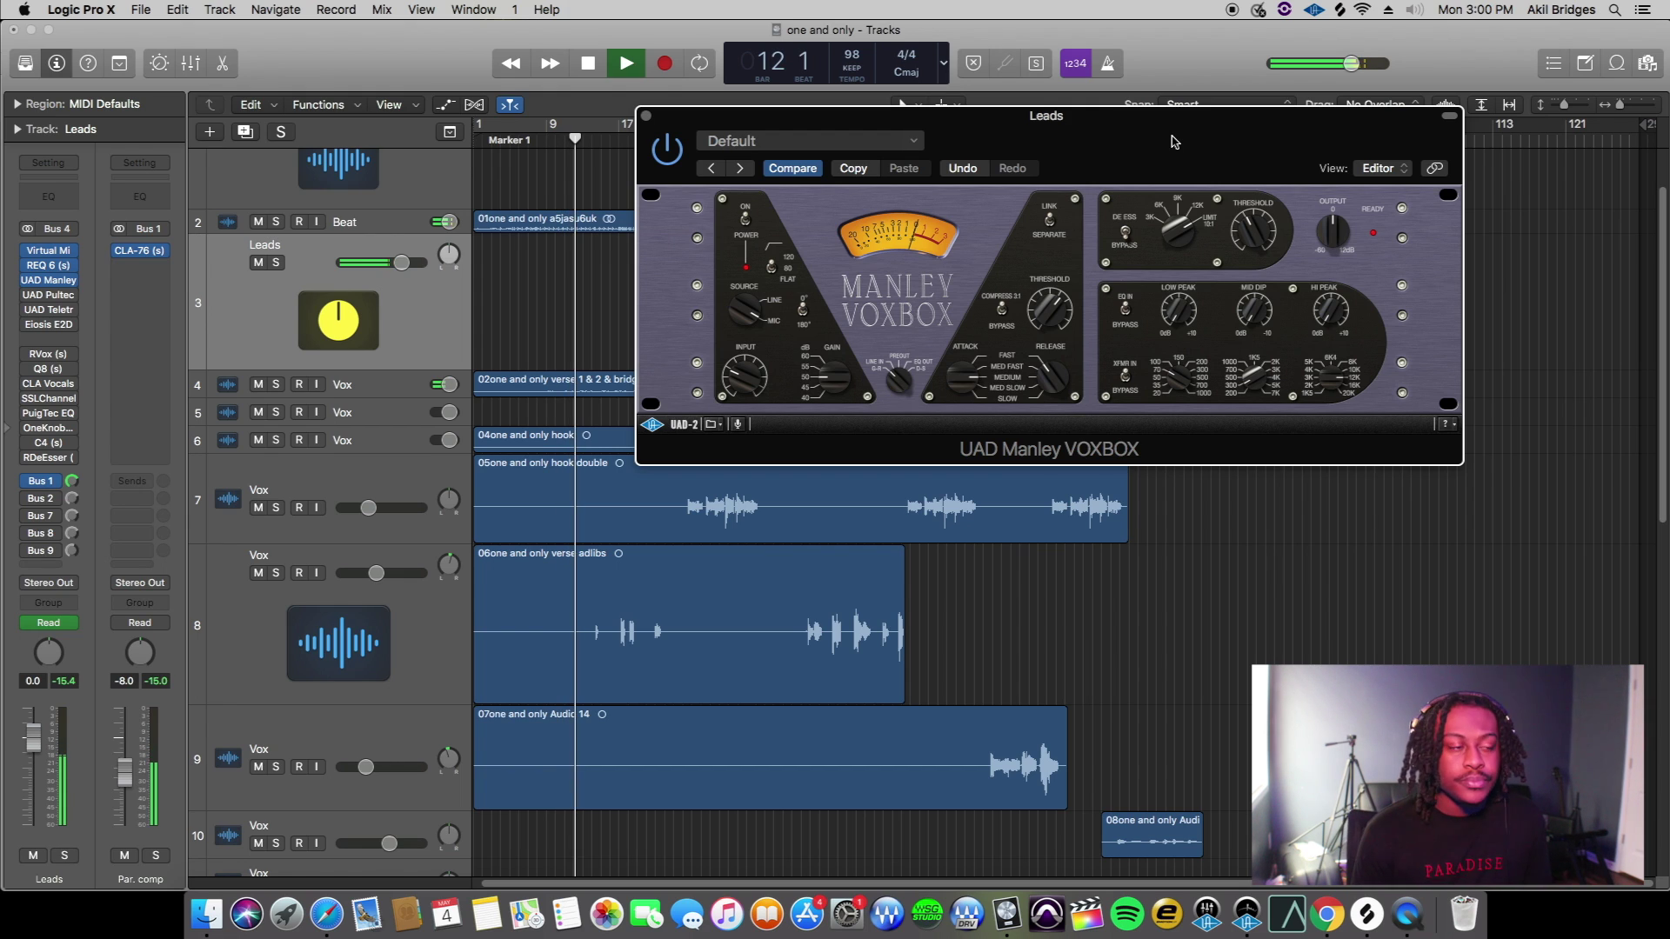
pyautogui.moveTo(1174, 141); pyautogui.dragTo(1173, 121)
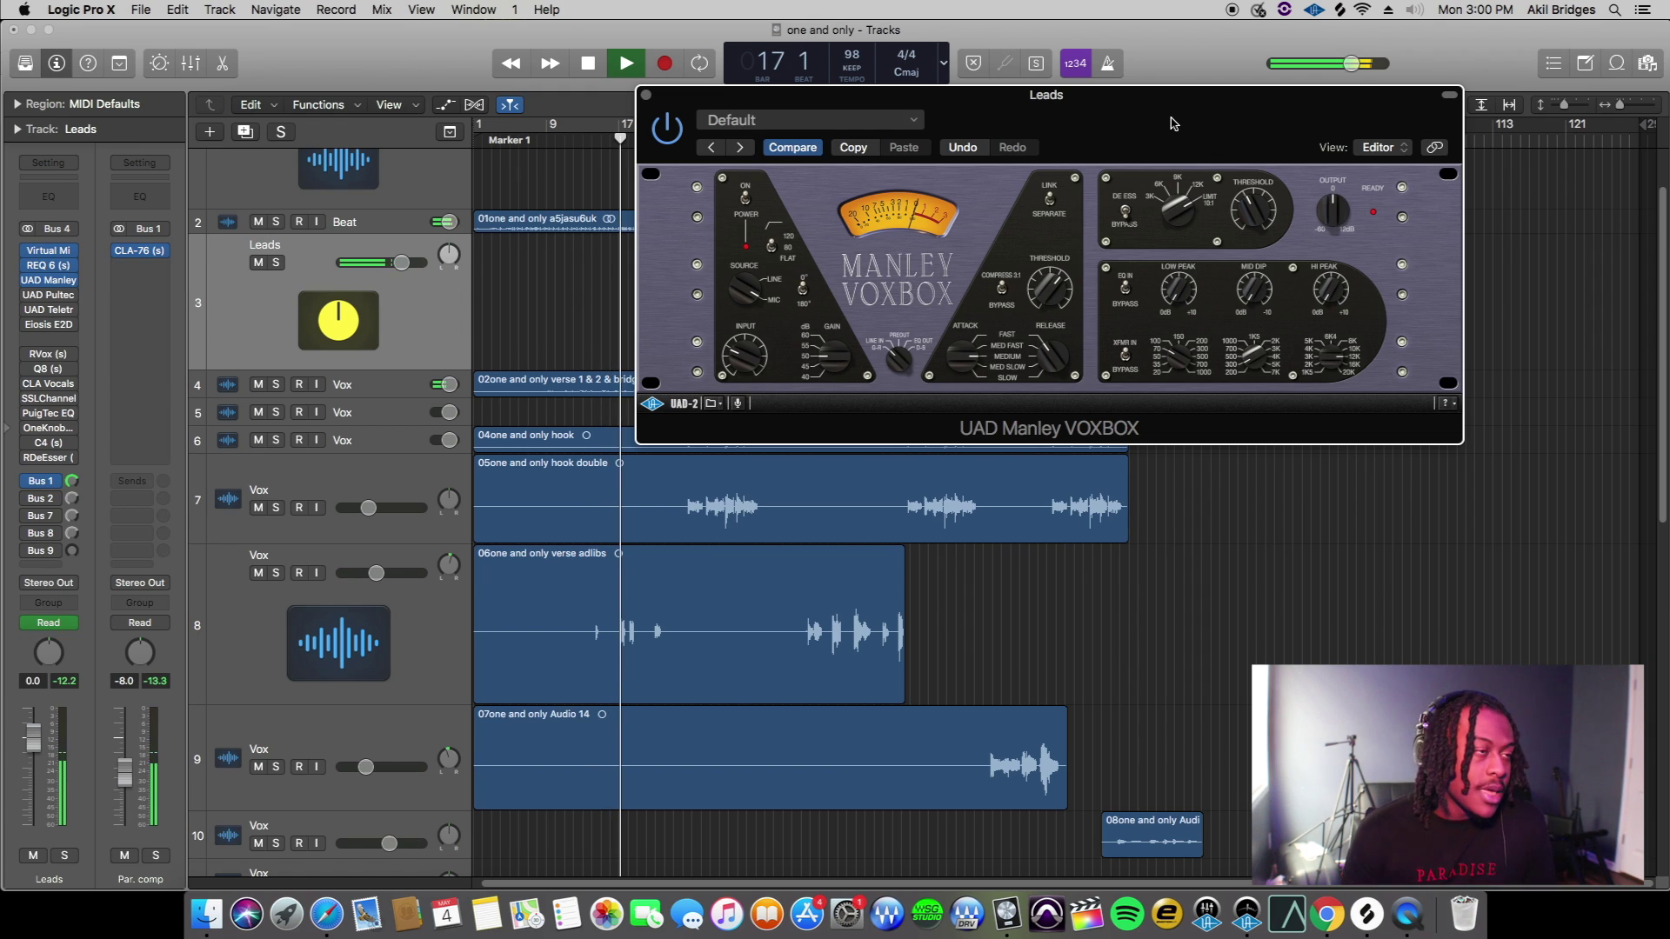
pyautogui.press('space')
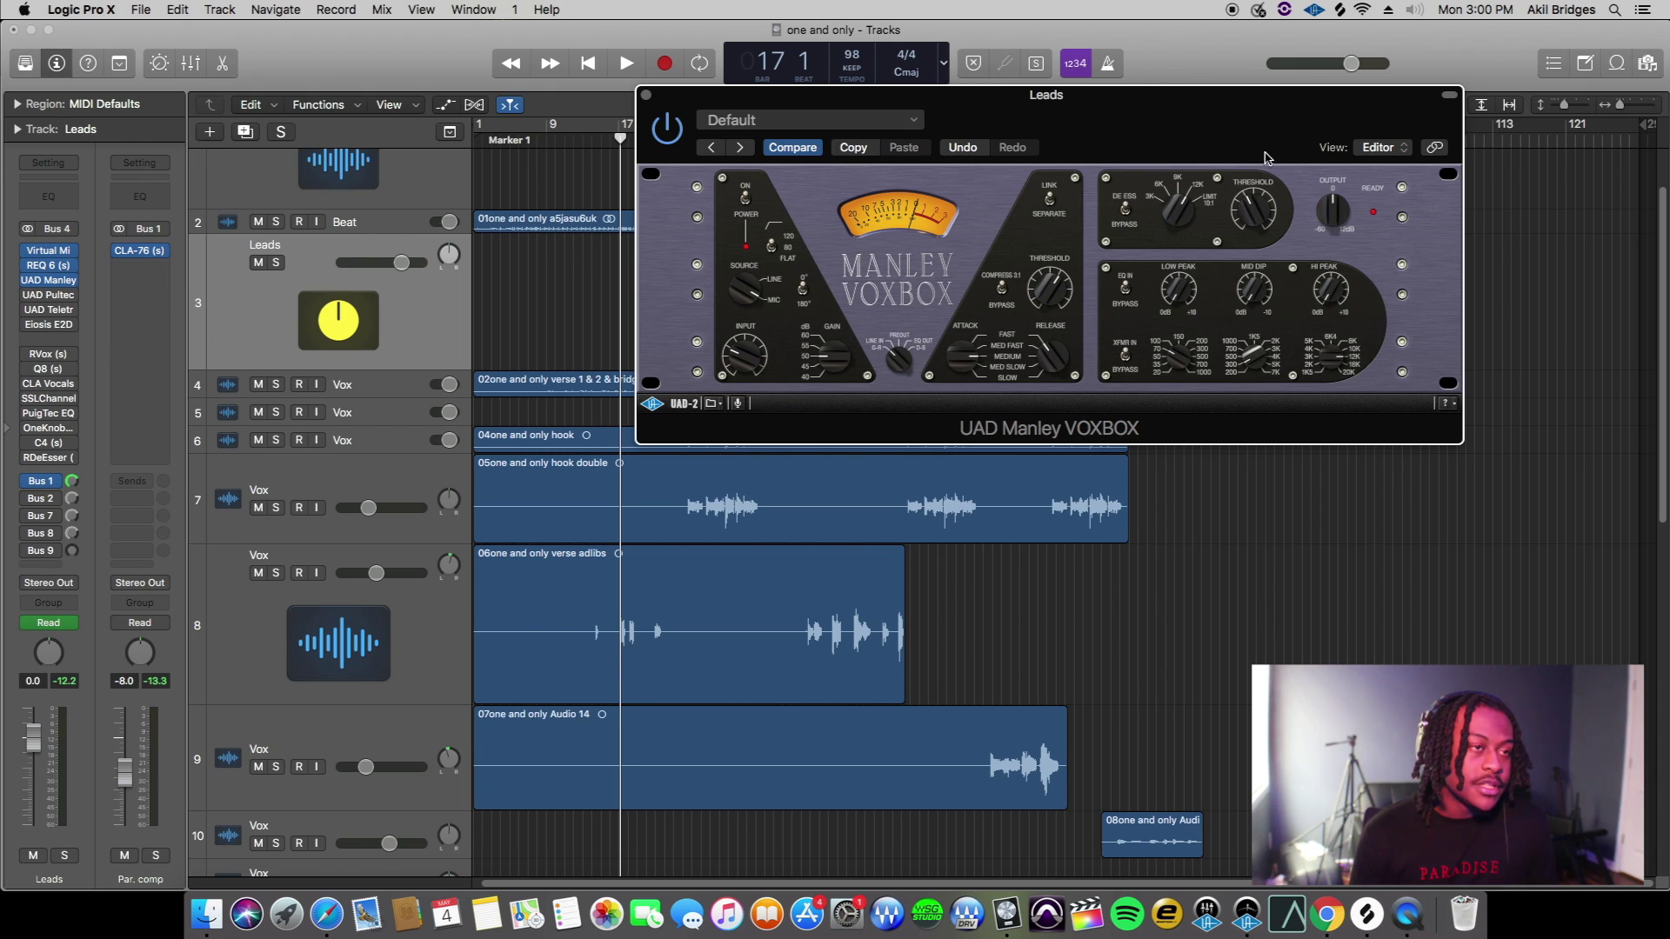
# Play the mix from bar 12 while examining the Manley VOXBOX de-esser threshold, and stop with the playhead back at bar 11
pyautogui.moveTo(1266, 156); pyautogui.dragTo(1313, 486)
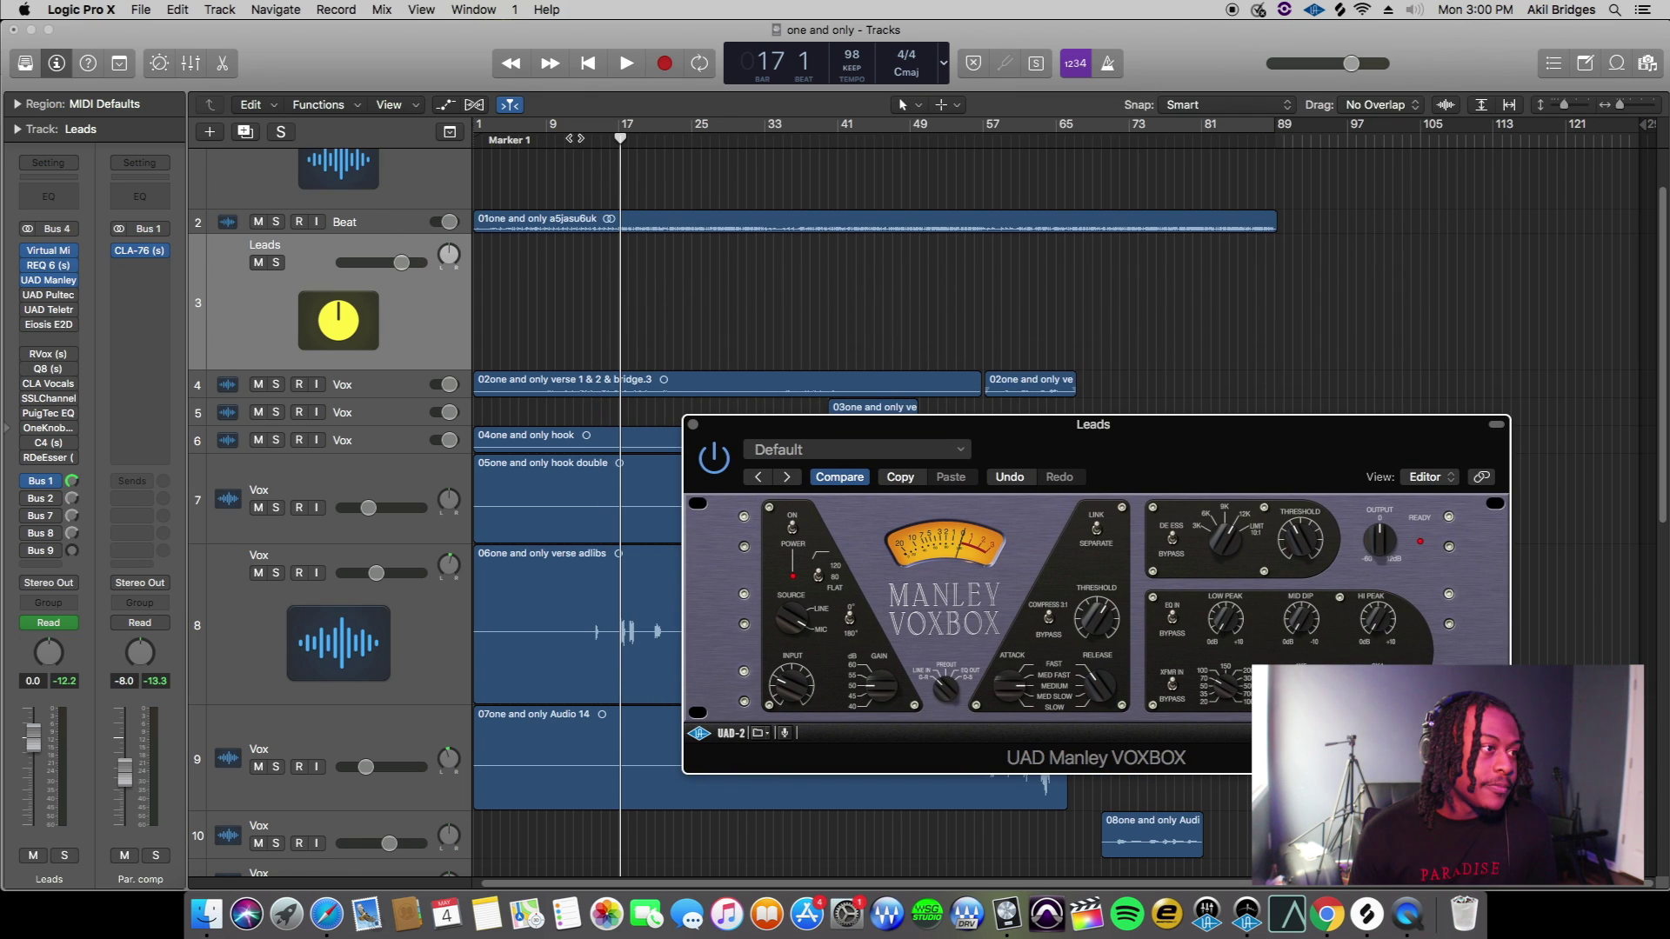
pyautogui.click(583, 296)
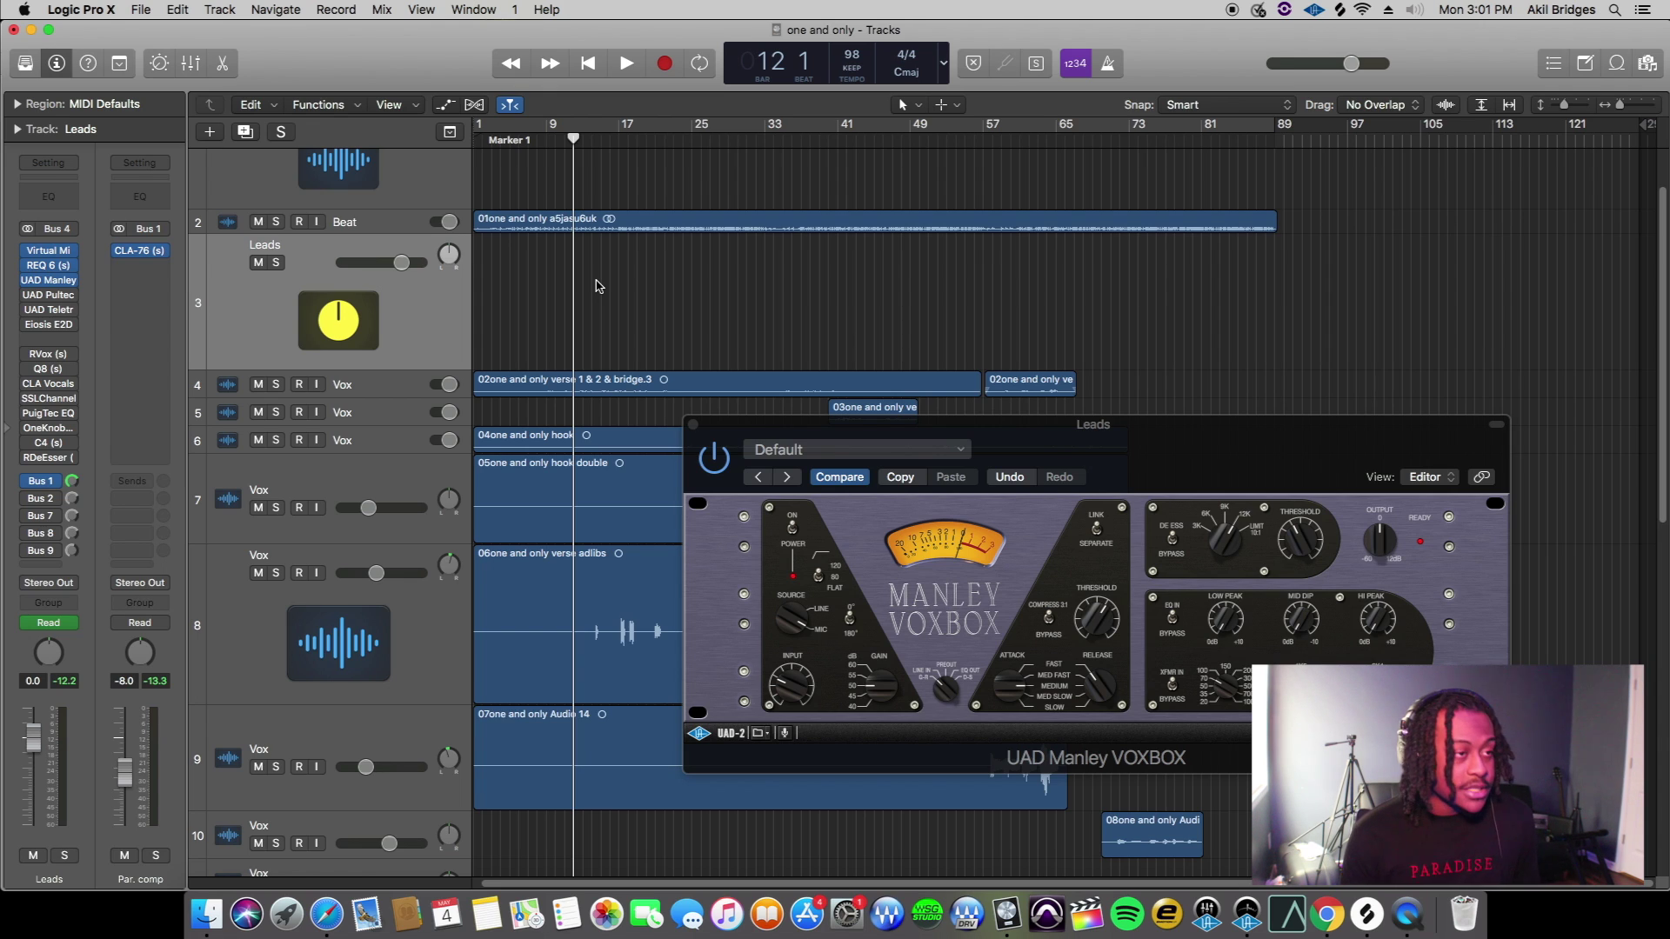
pyautogui.press('space')
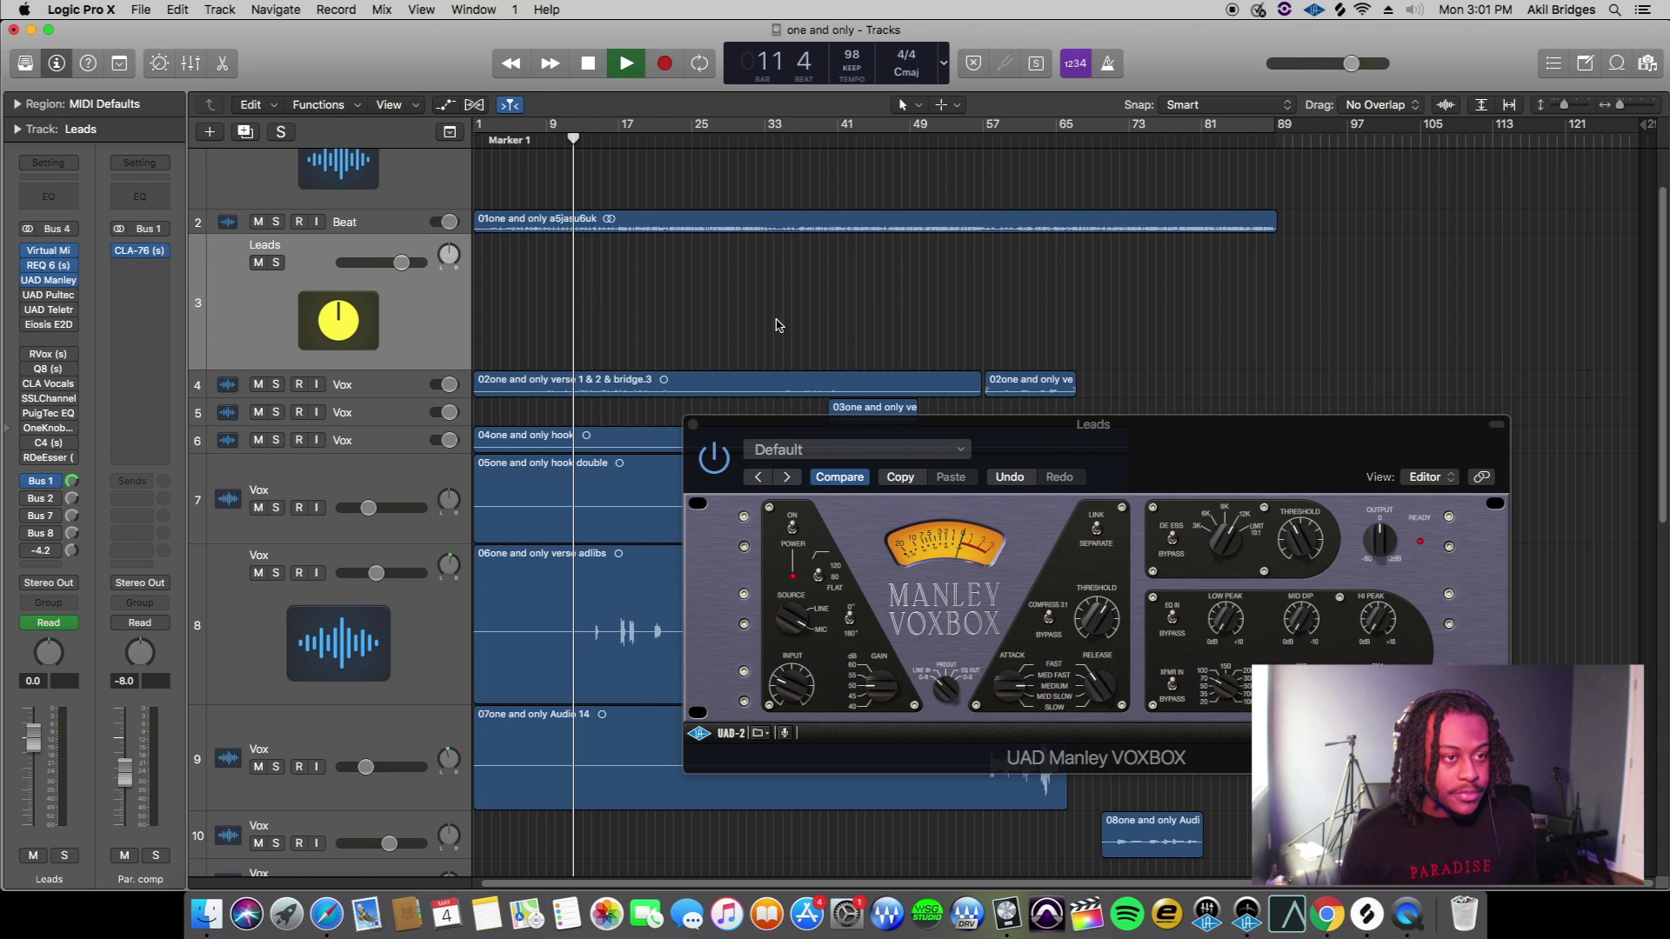
pyautogui.click(1301, 544)
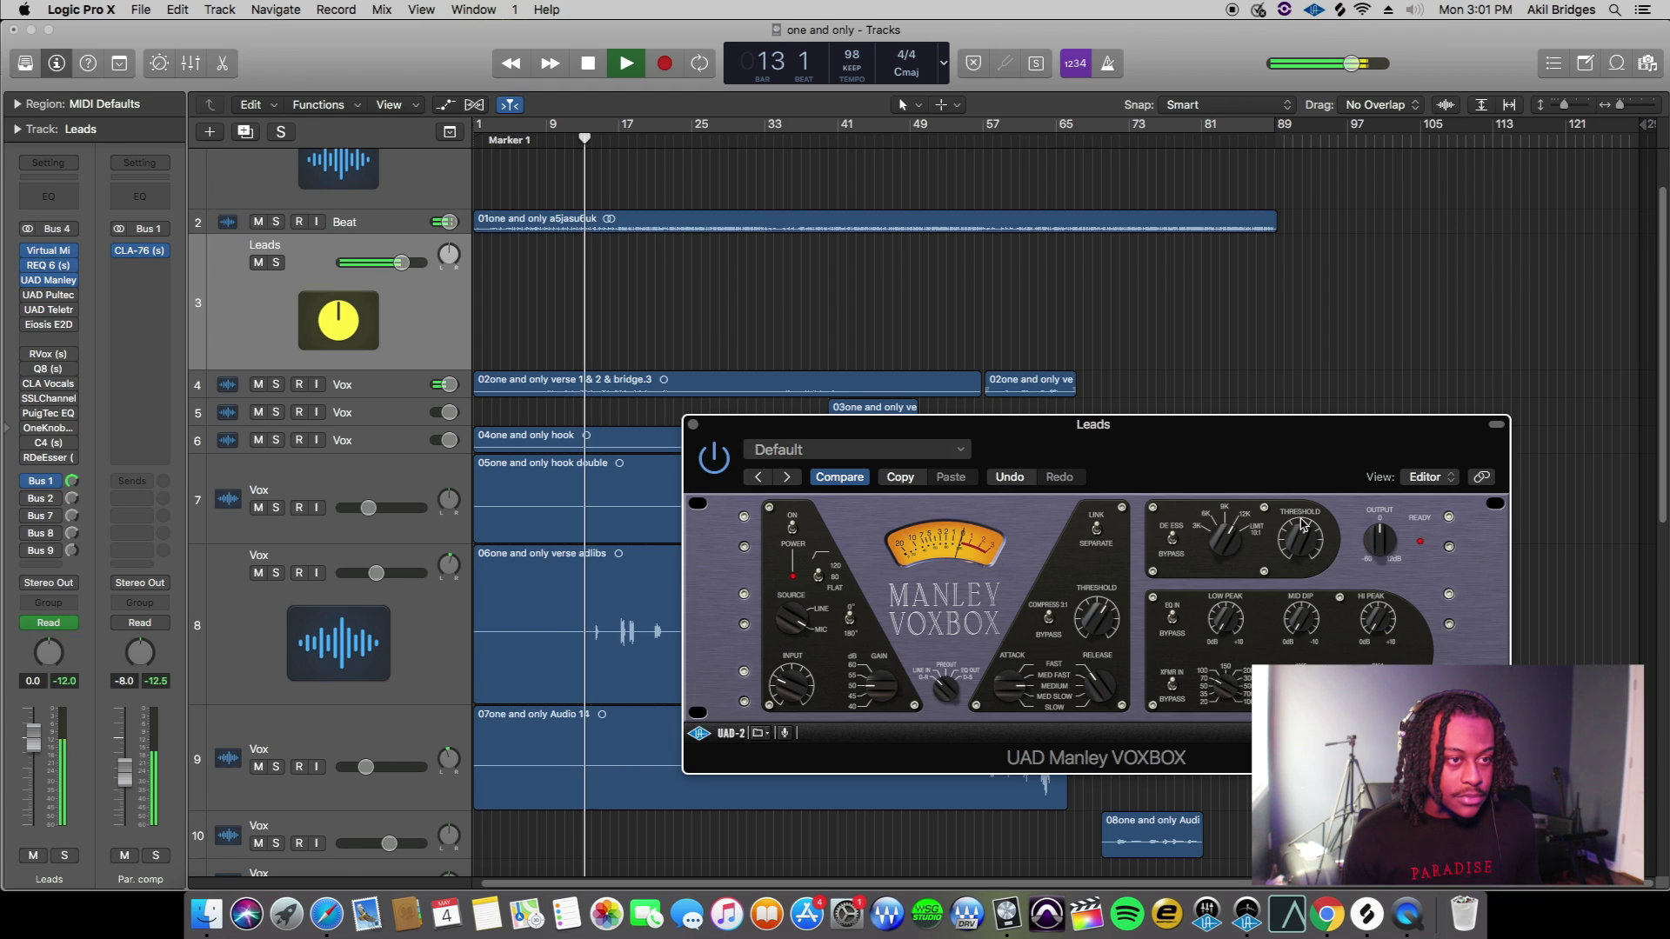
pyautogui.moveTo(1325, 476); pyautogui.dragTo(1276, 323)
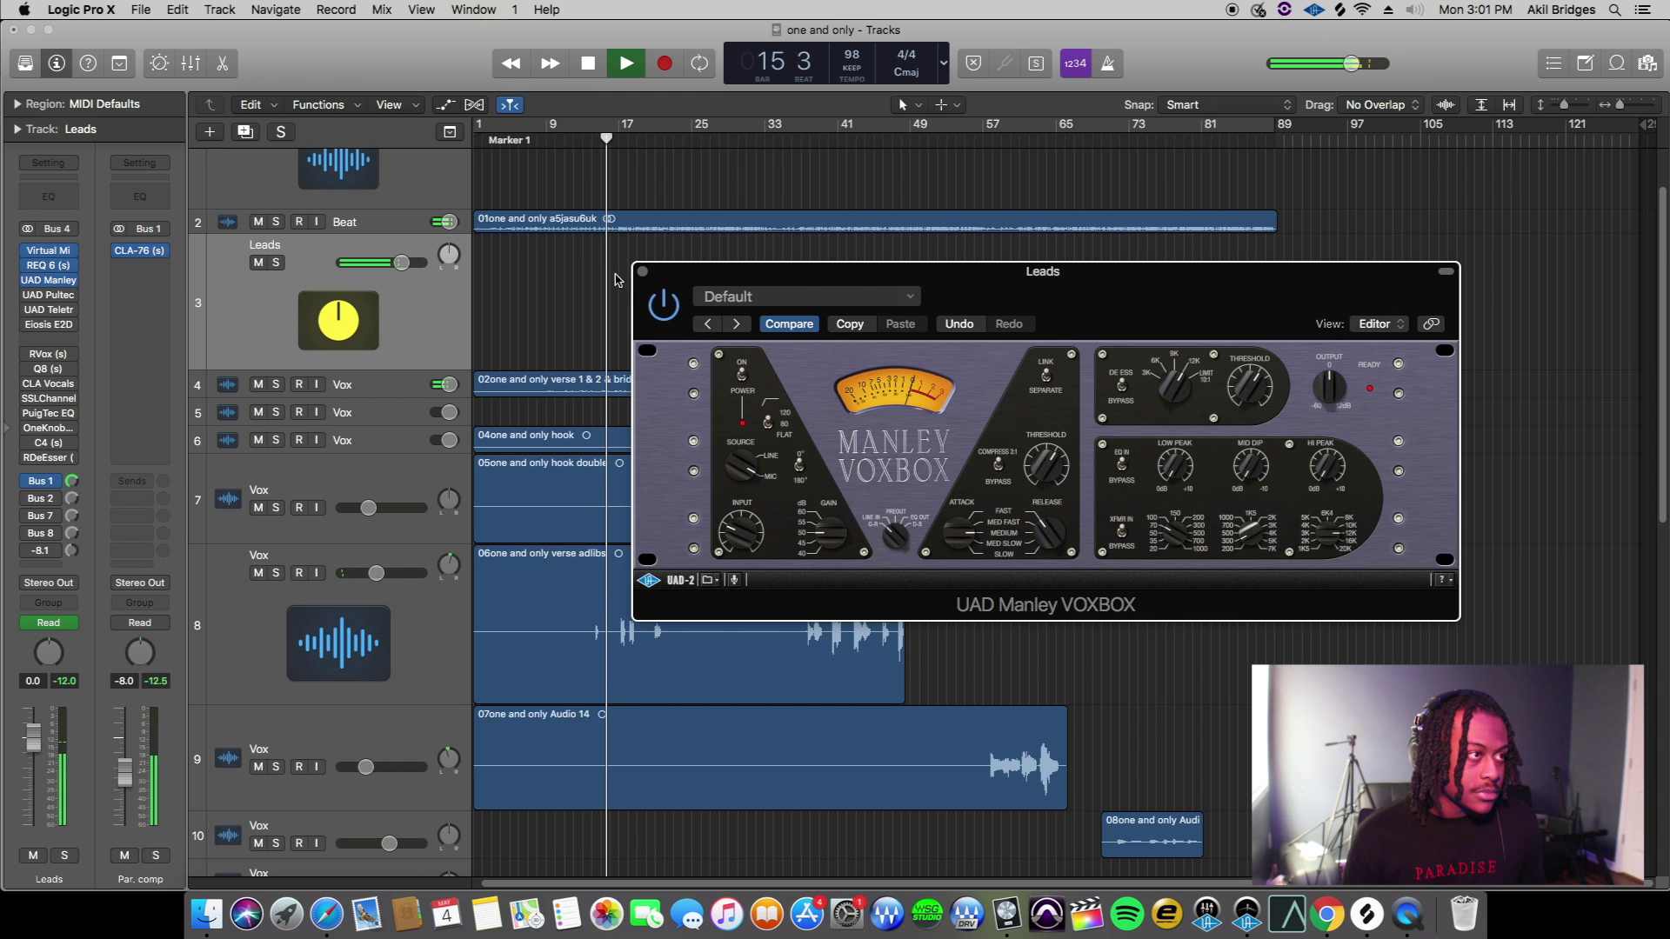
pyautogui.click(566, 142)
pyautogui.press('space')
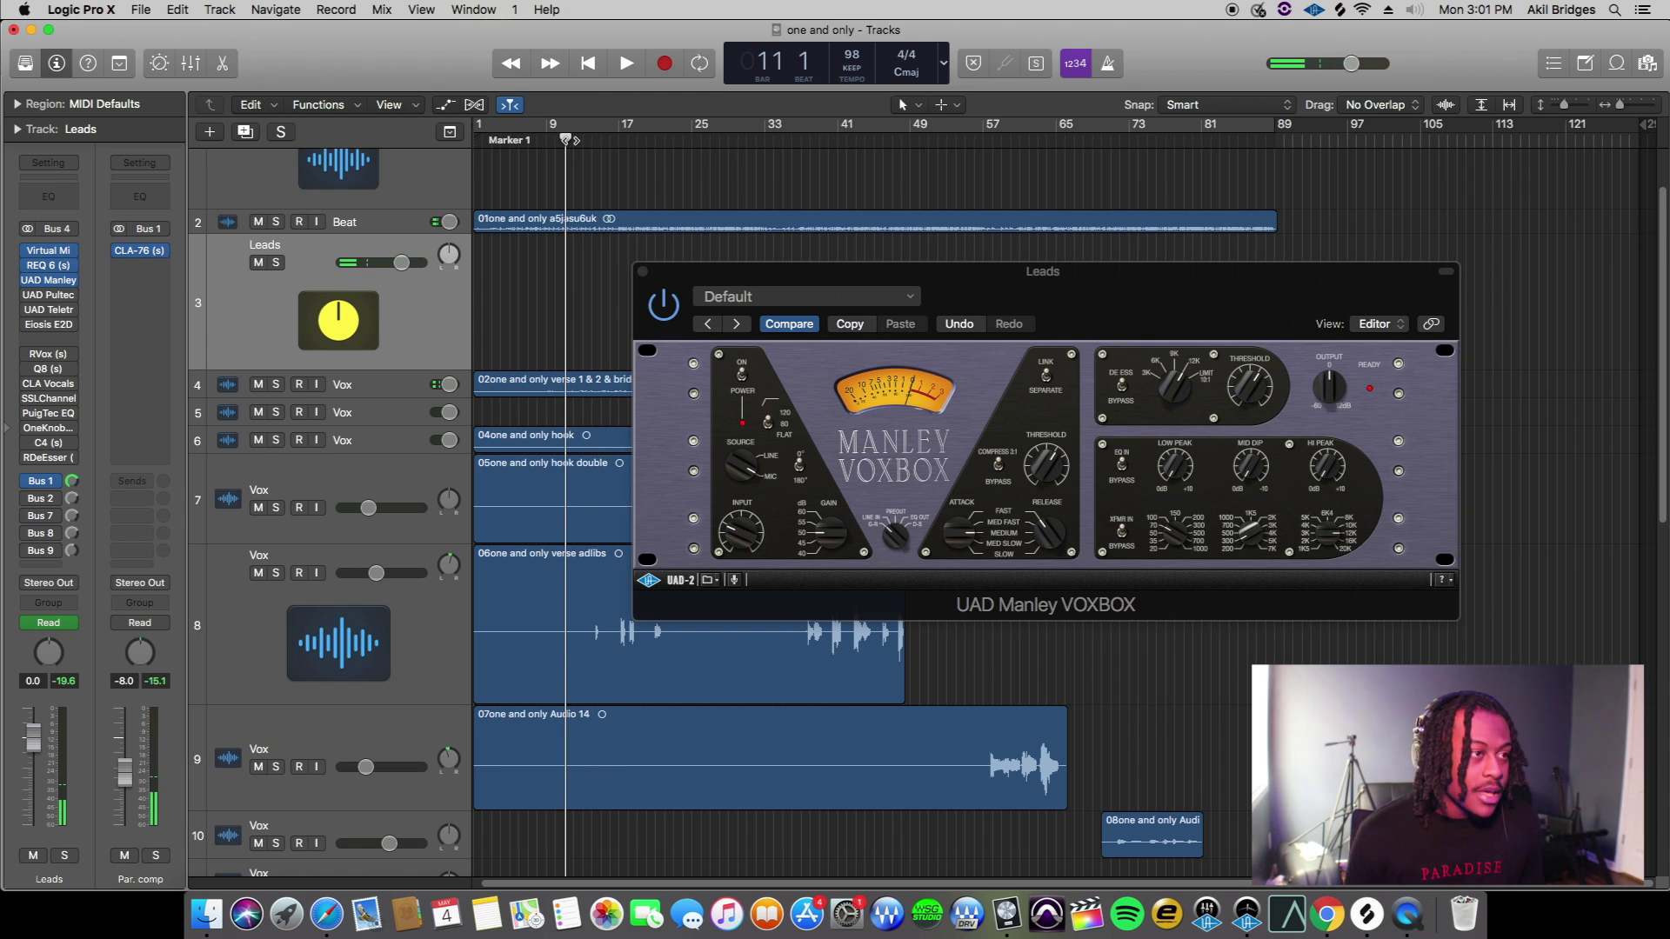
# Play the song from bar 9 and bypass the Manley VOXBOX during playback to hear the lead vocal without it
pyautogui.moveTo(817, 272); pyautogui.dragTo(727, 164)
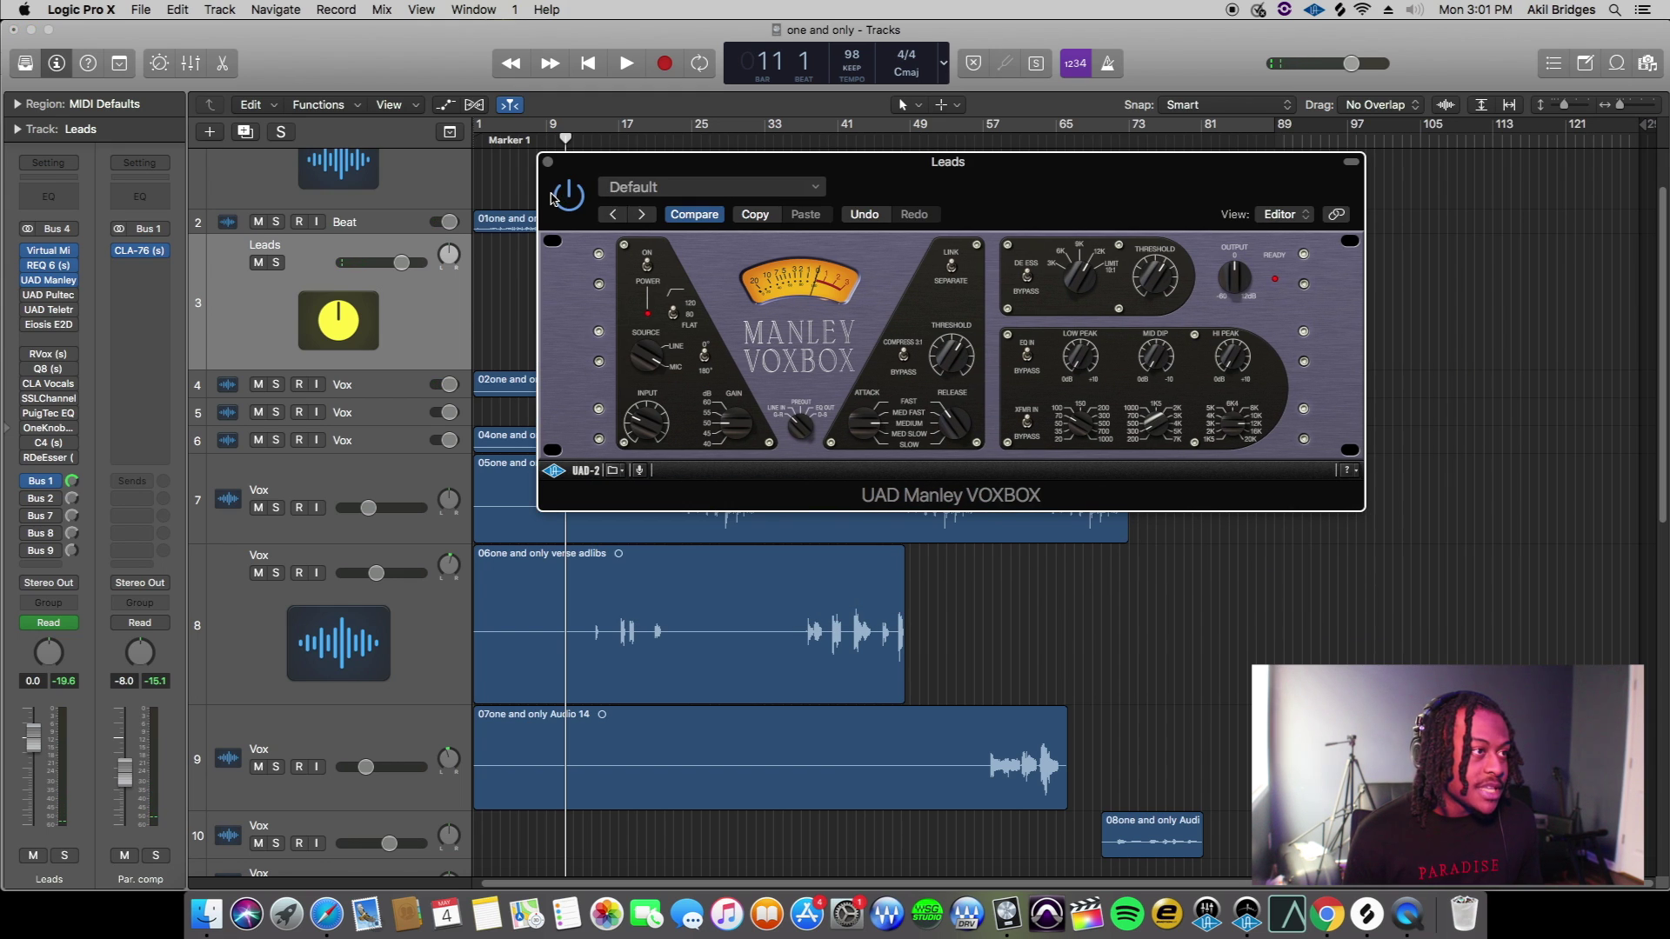
pyautogui.moveTo(594, 168); pyautogui.dragTo(912, 178)
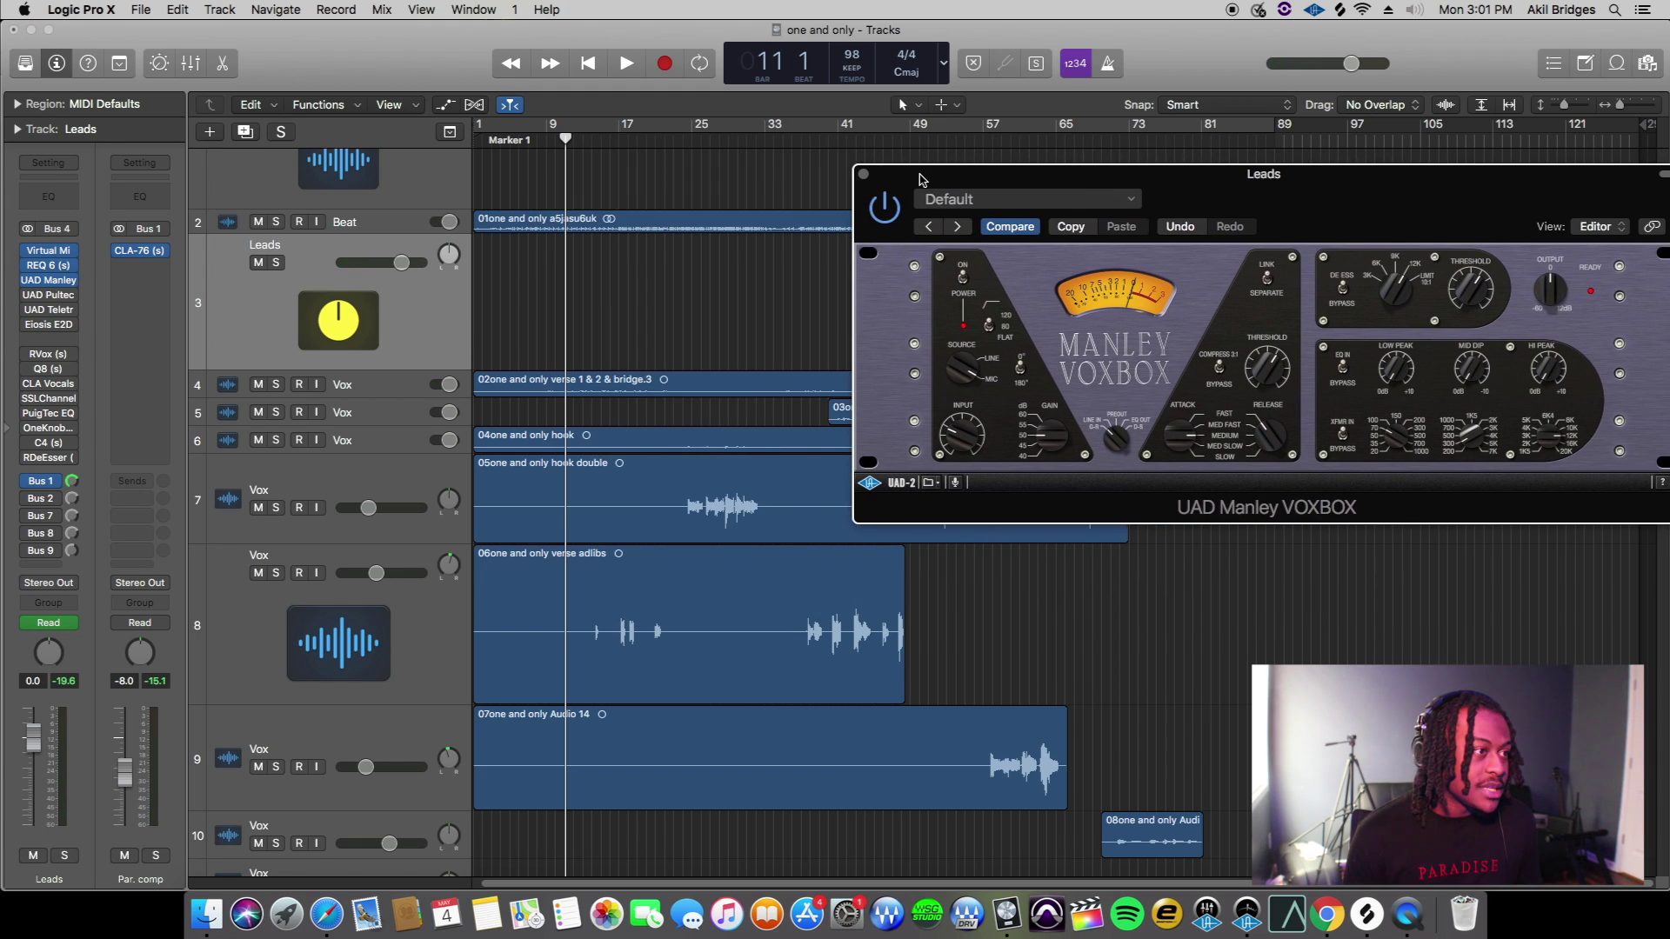
pyautogui.click(548, 153)
pyautogui.press('space')
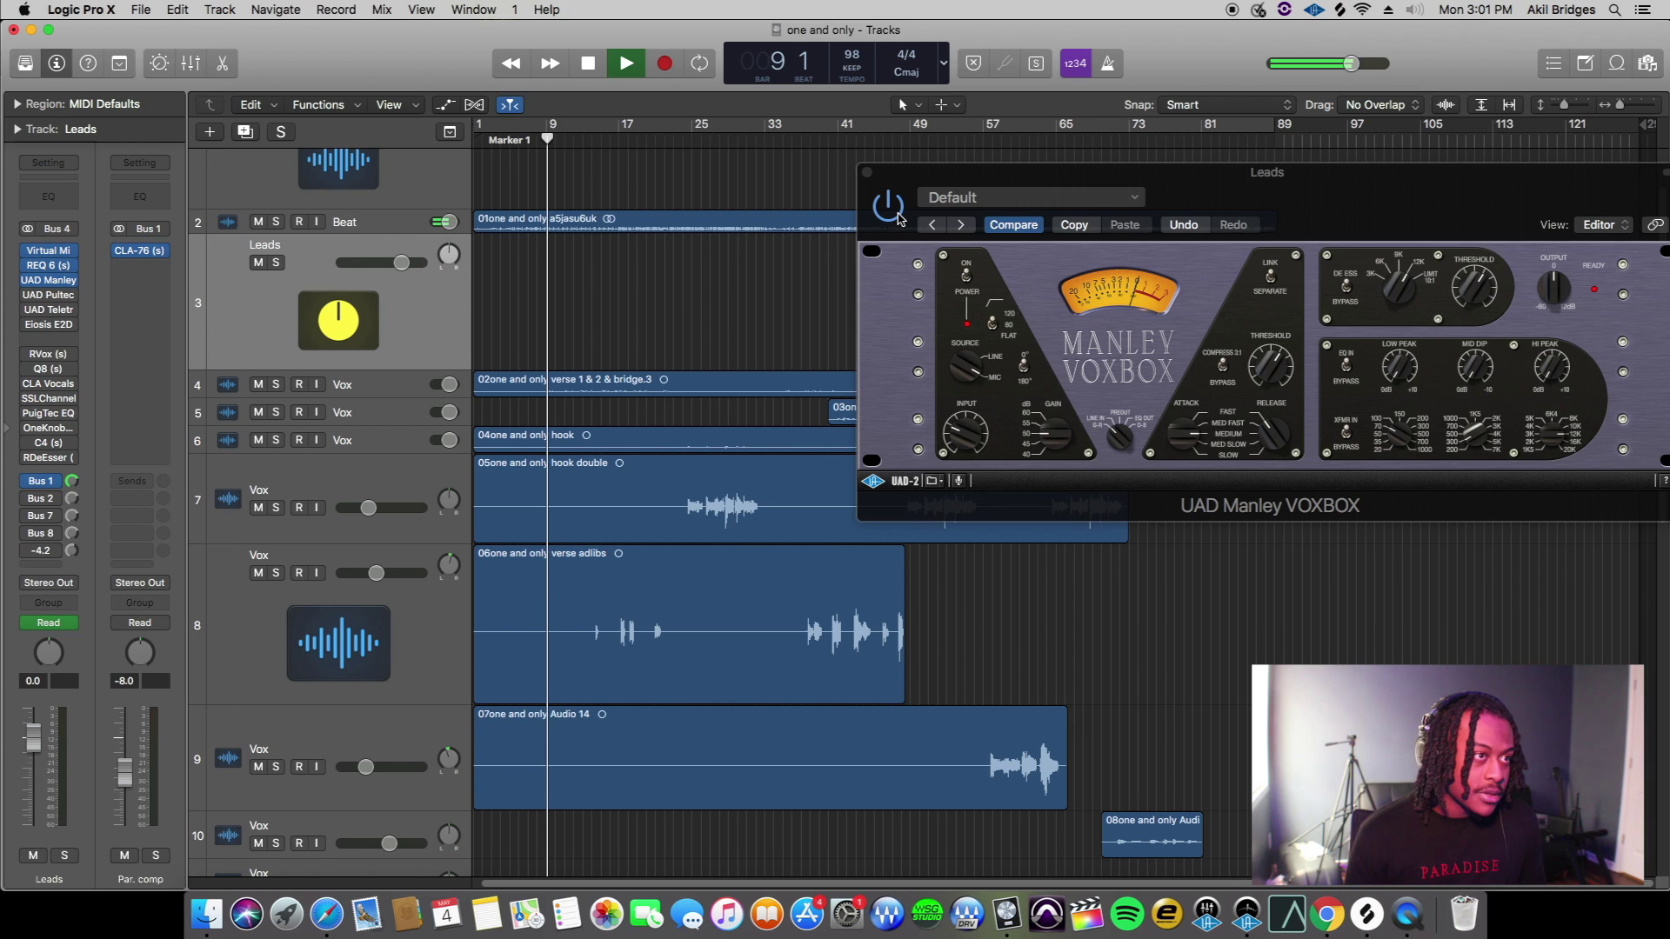
pyautogui.click(898, 219)
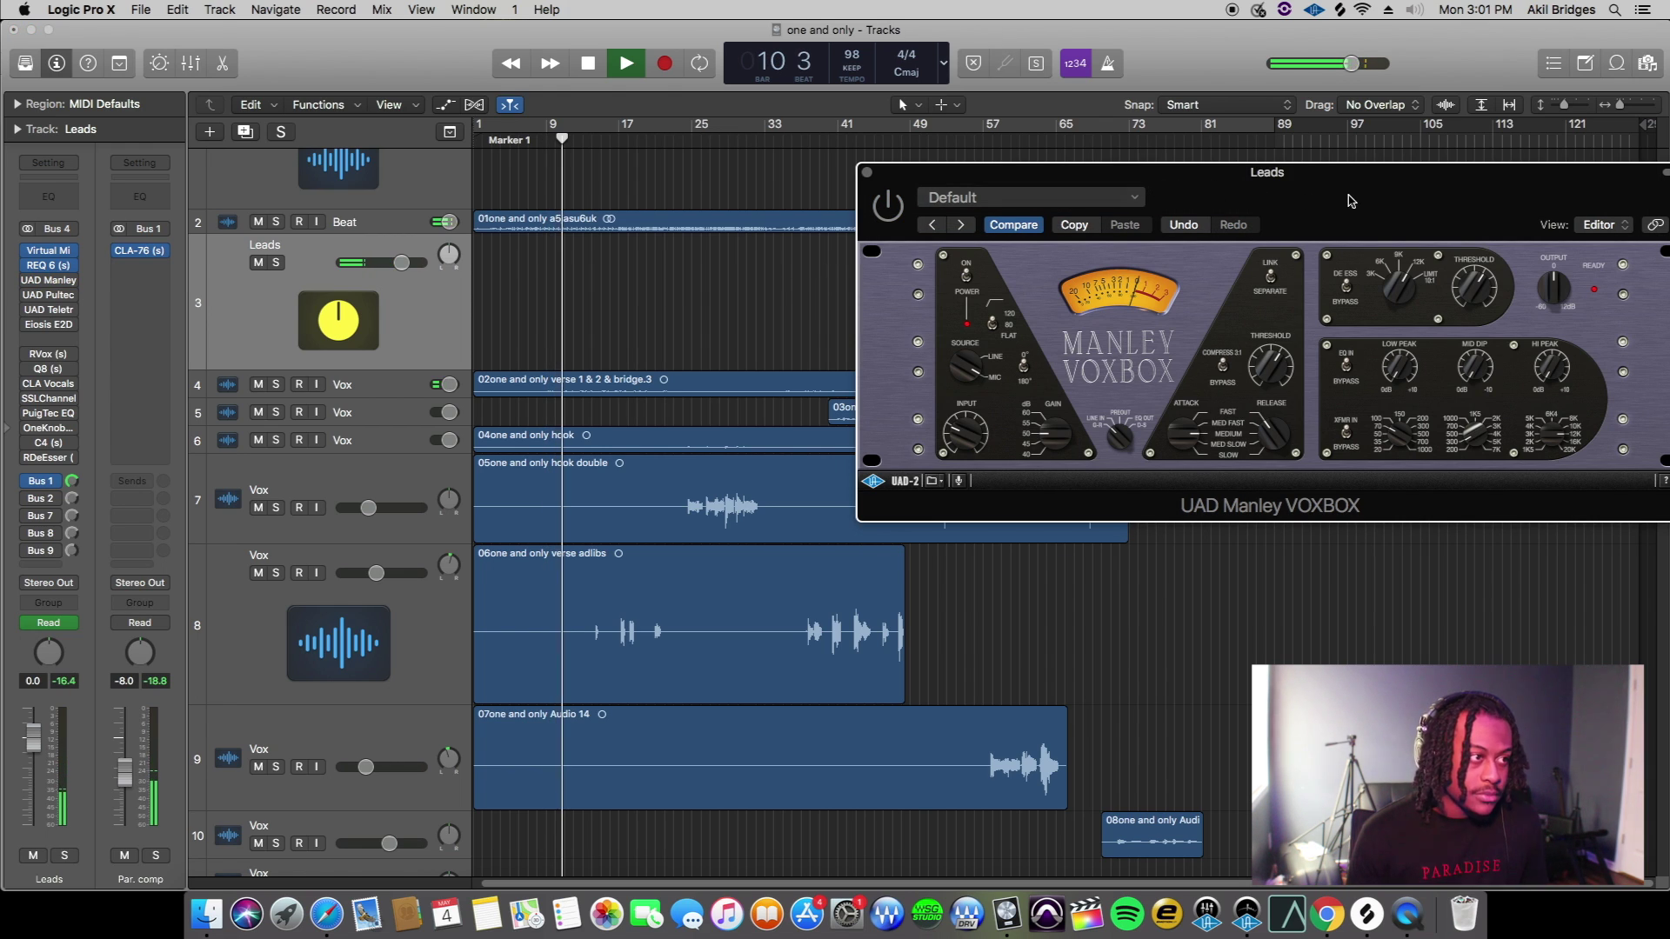
pyautogui.moveTo(1348, 201); pyautogui.dragTo(1129, 197)
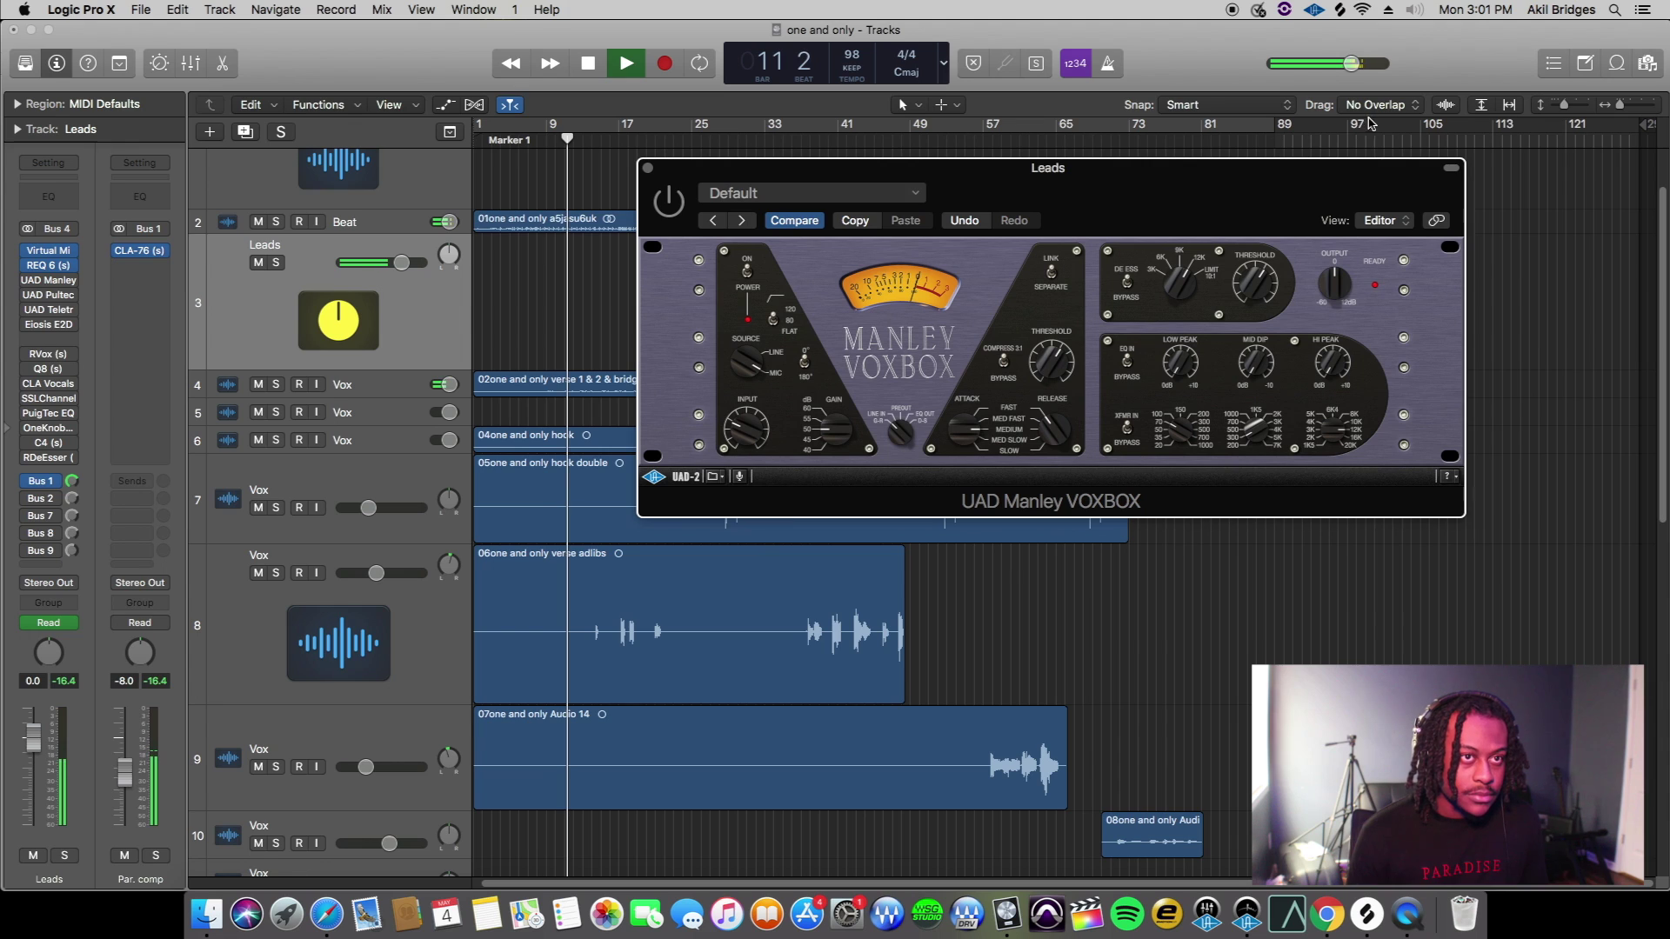
# Increase the vertical zoom of the tracks, and reactivate the Manley VOXBOX during playback to compare its sound before stopping
pyautogui.click(1582, 107)
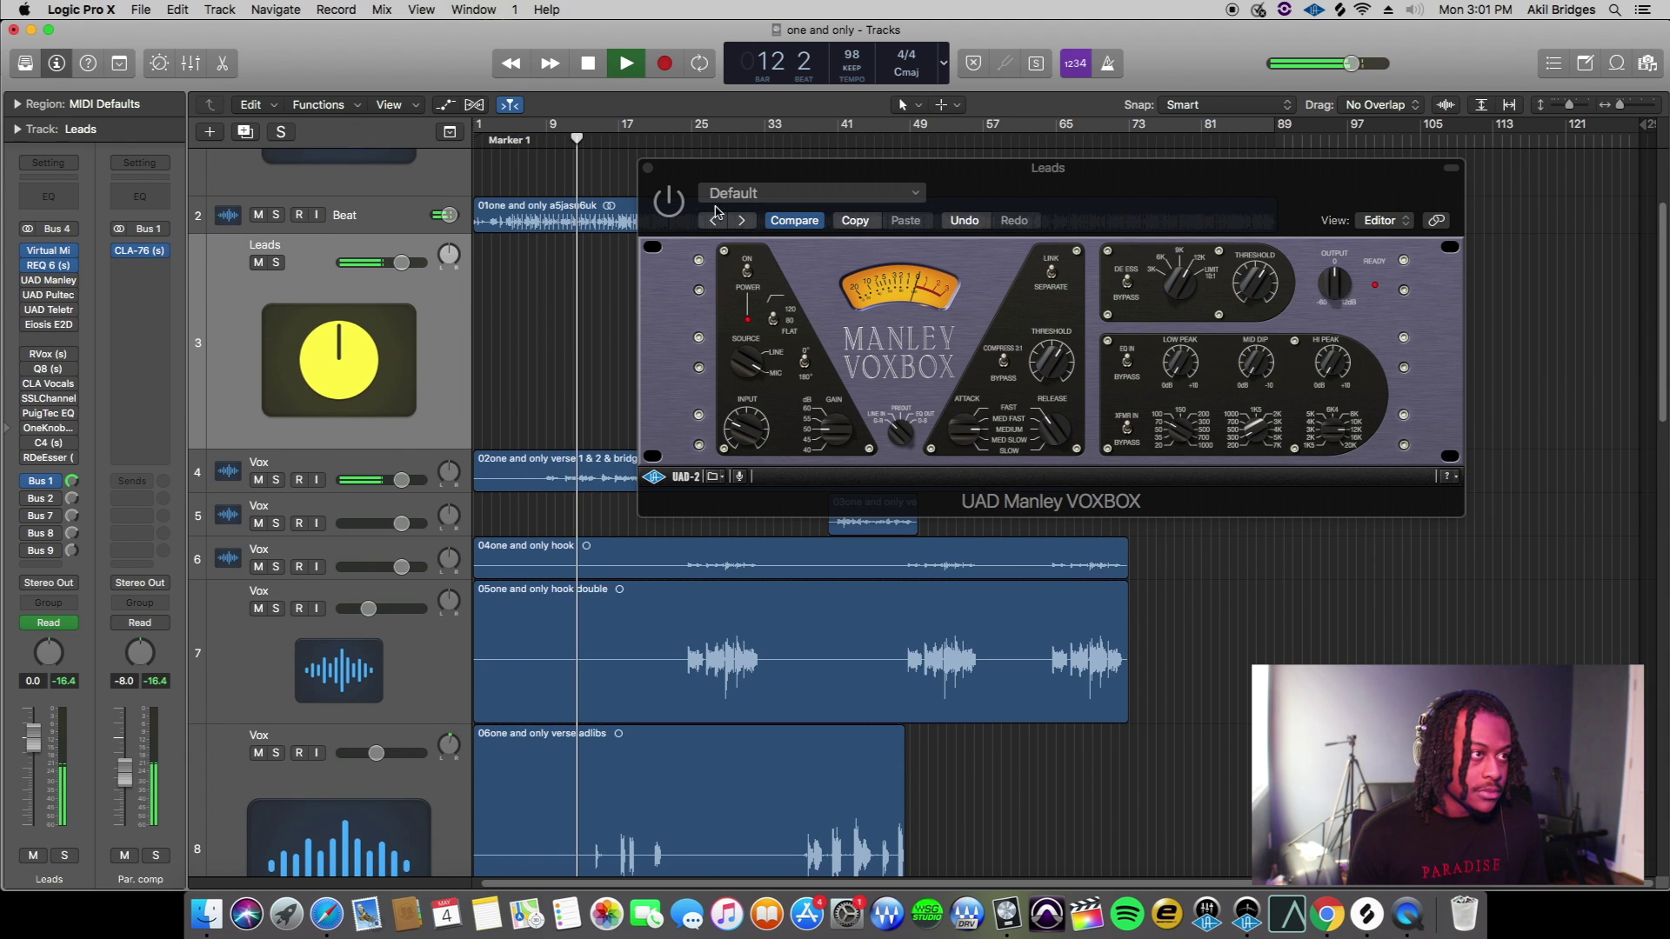
pyautogui.click(715, 212)
pyautogui.moveTo(1195, 181); pyautogui.dragTo(1273, 132)
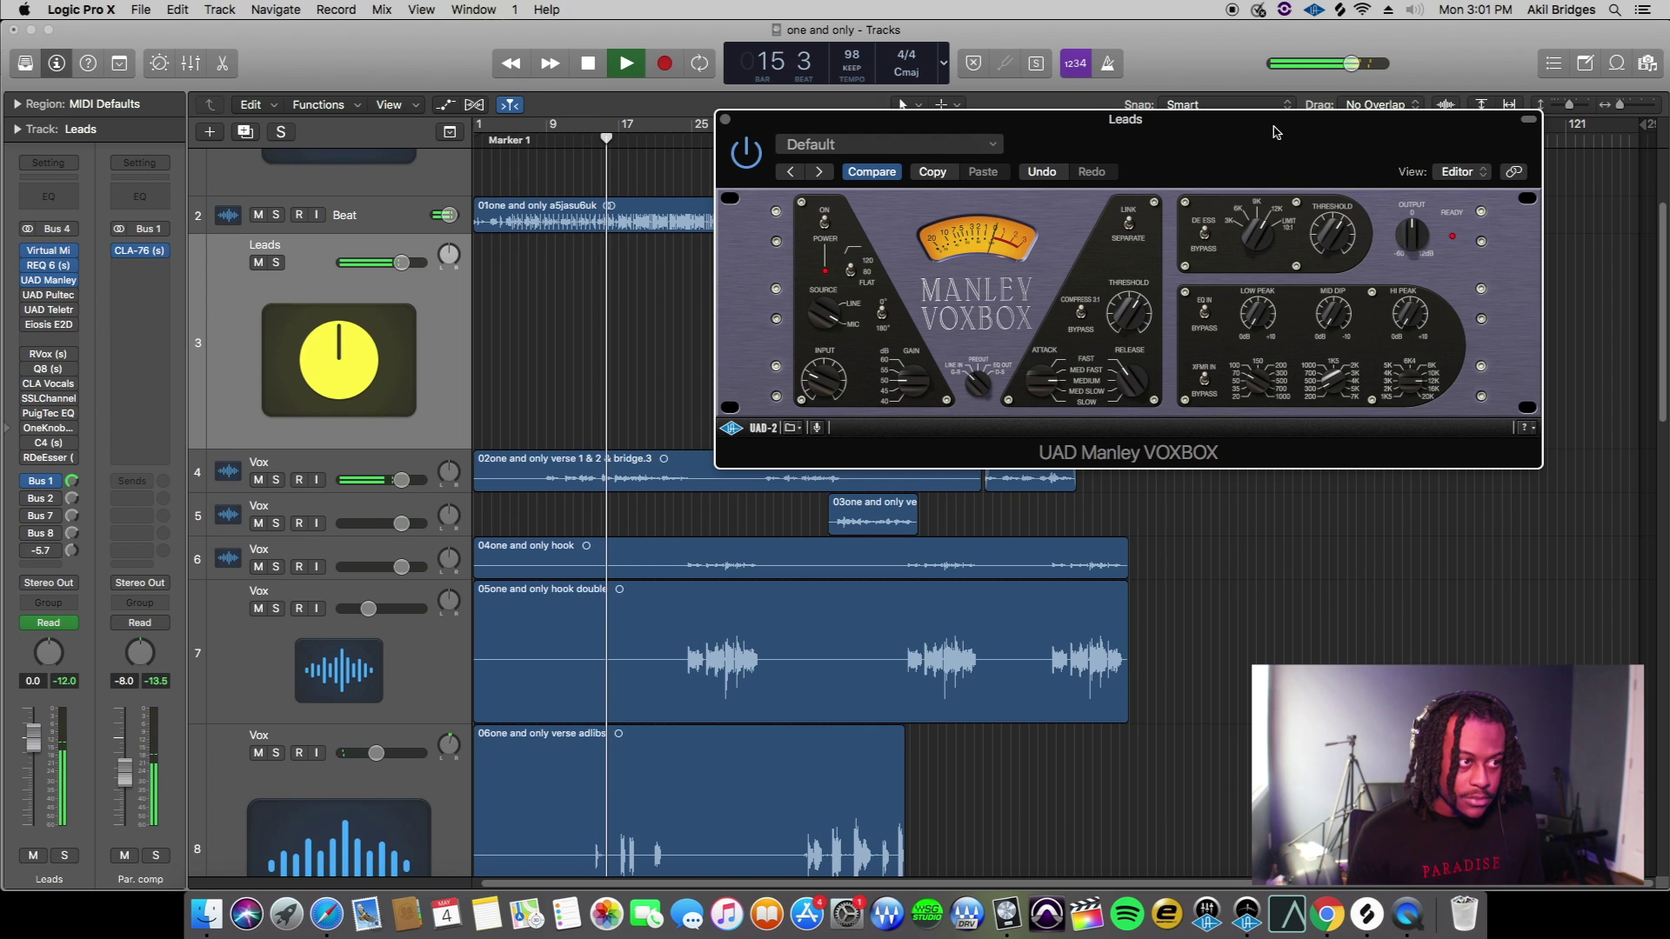
pyautogui.moveTo(1276, 132); pyautogui.dragTo(1196, 101)
pyautogui.press('space')
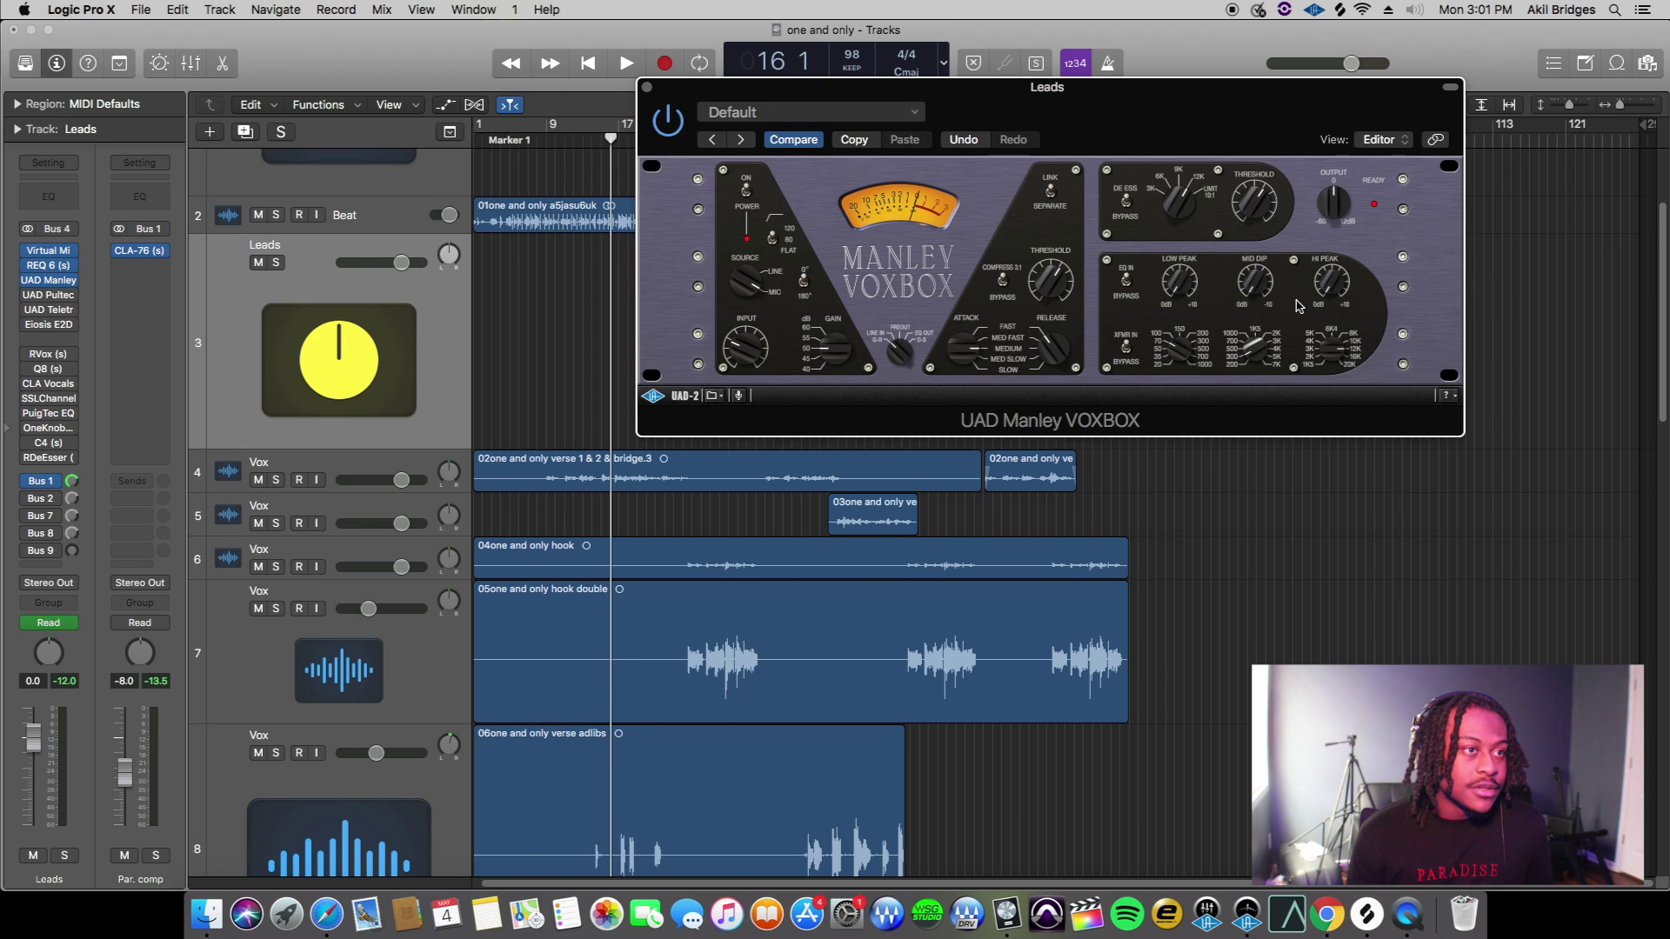
# Play the song from bar 16 with the Leads track soloed, and clear the solo during playback to hear the VOXBOX in the mix
pyautogui.moveTo(1166, 120); pyautogui.dragTo(1068, 150)
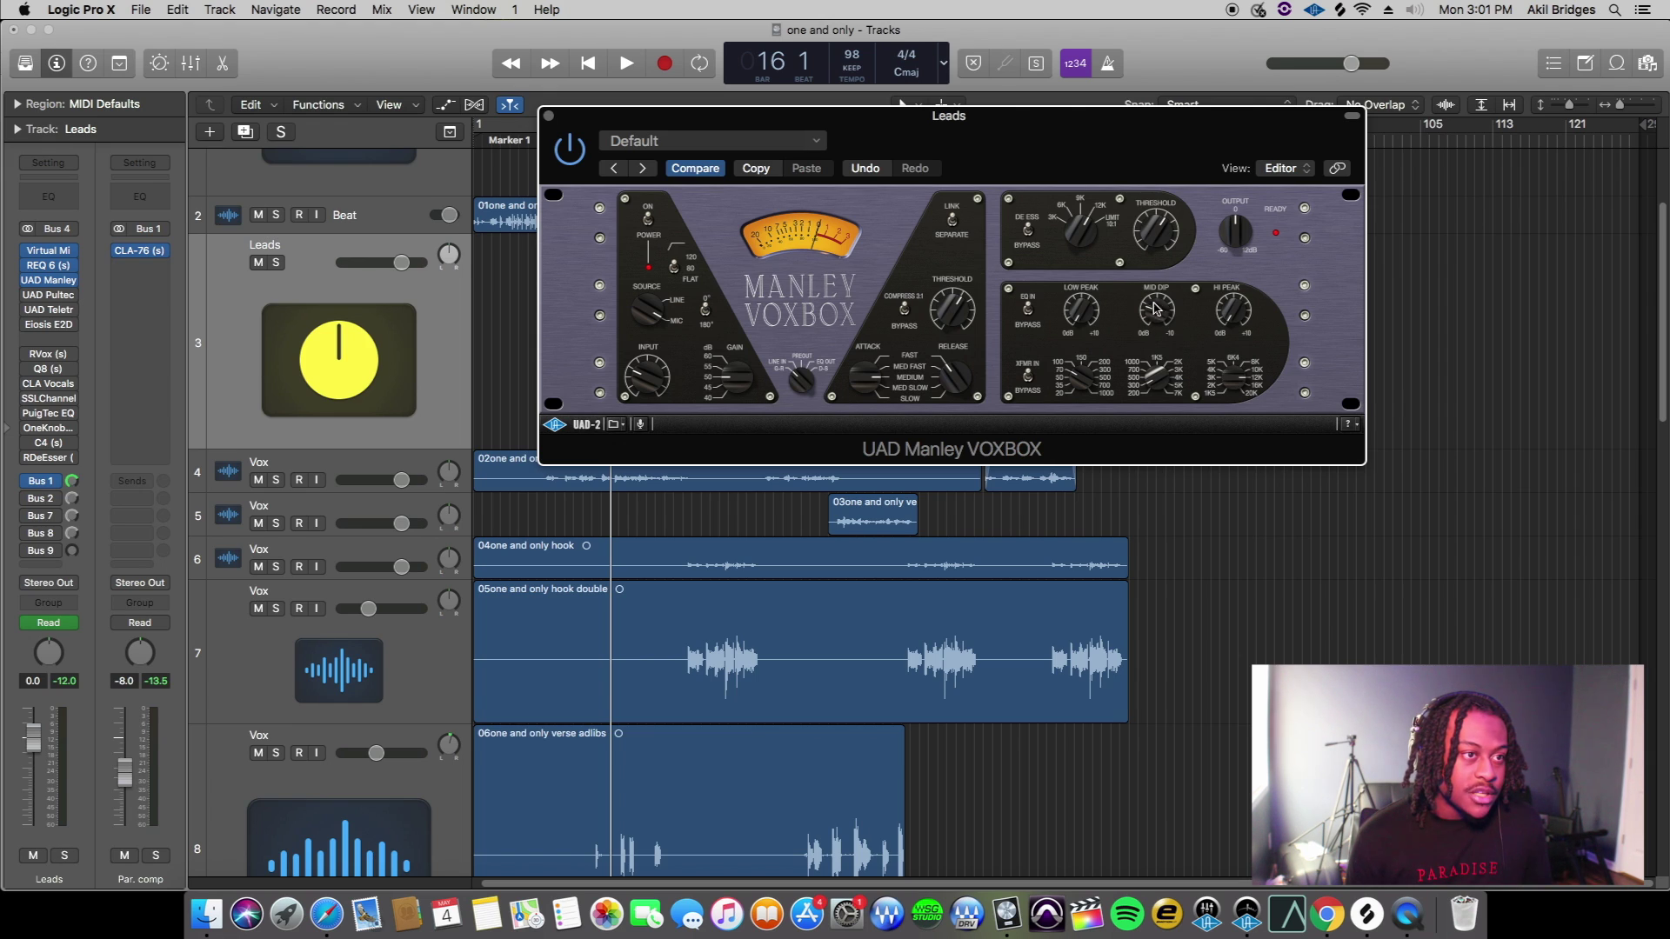
pyautogui.moveTo(1091, 162); pyautogui.dragTo(1197, 148)
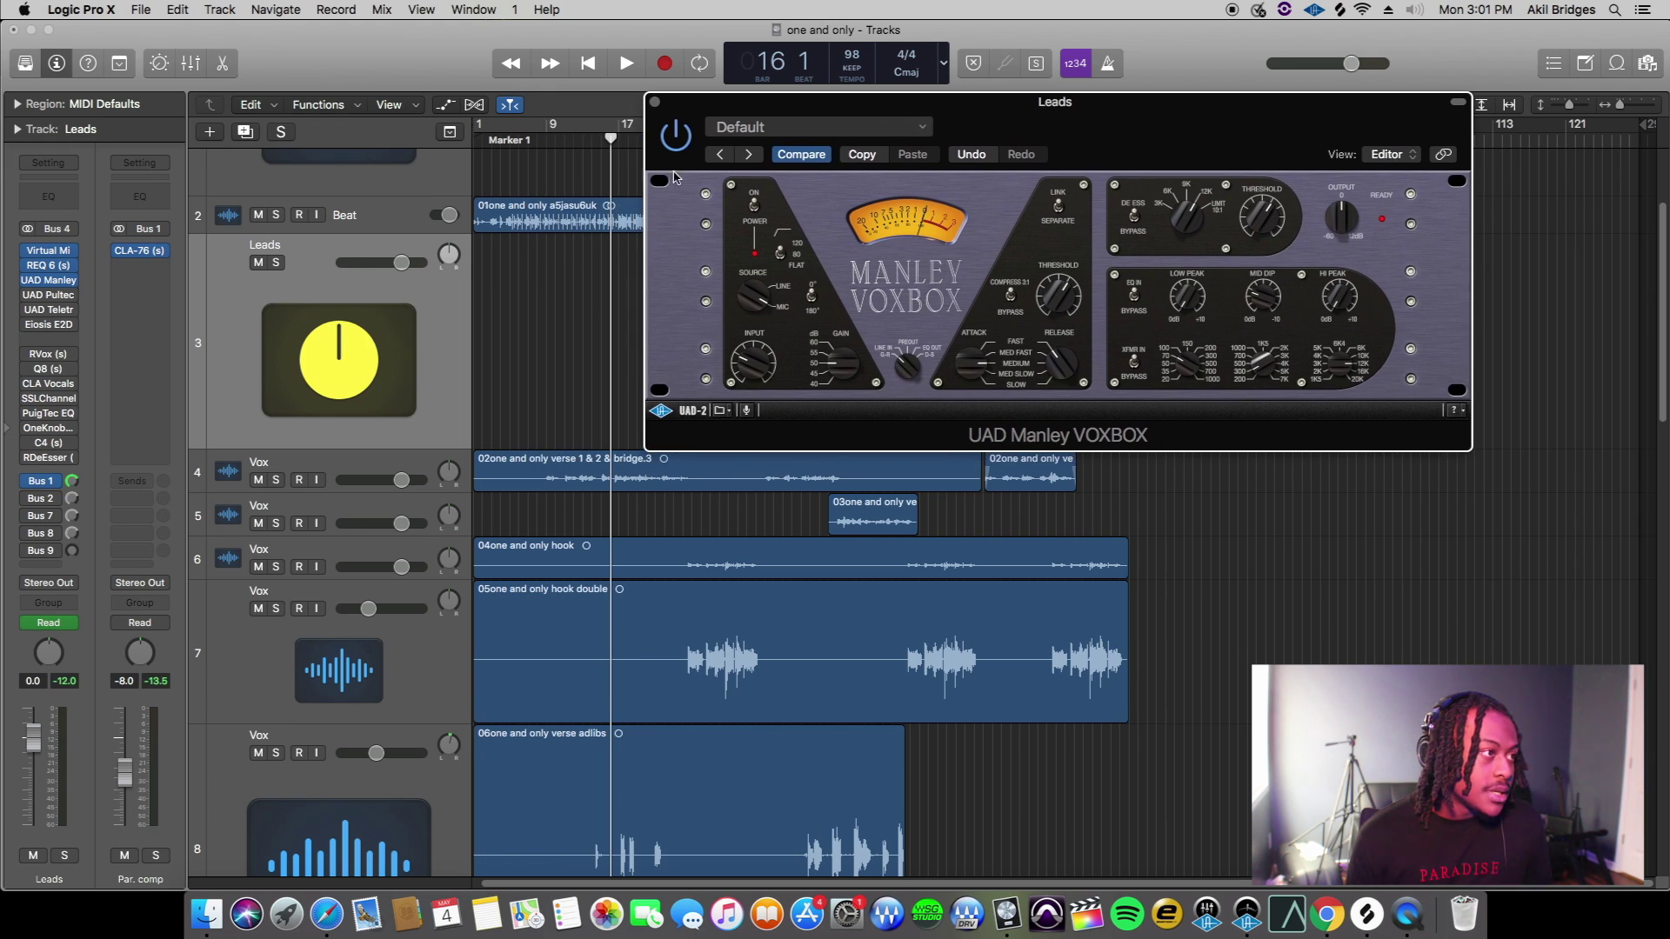
pyautogui.press('s')
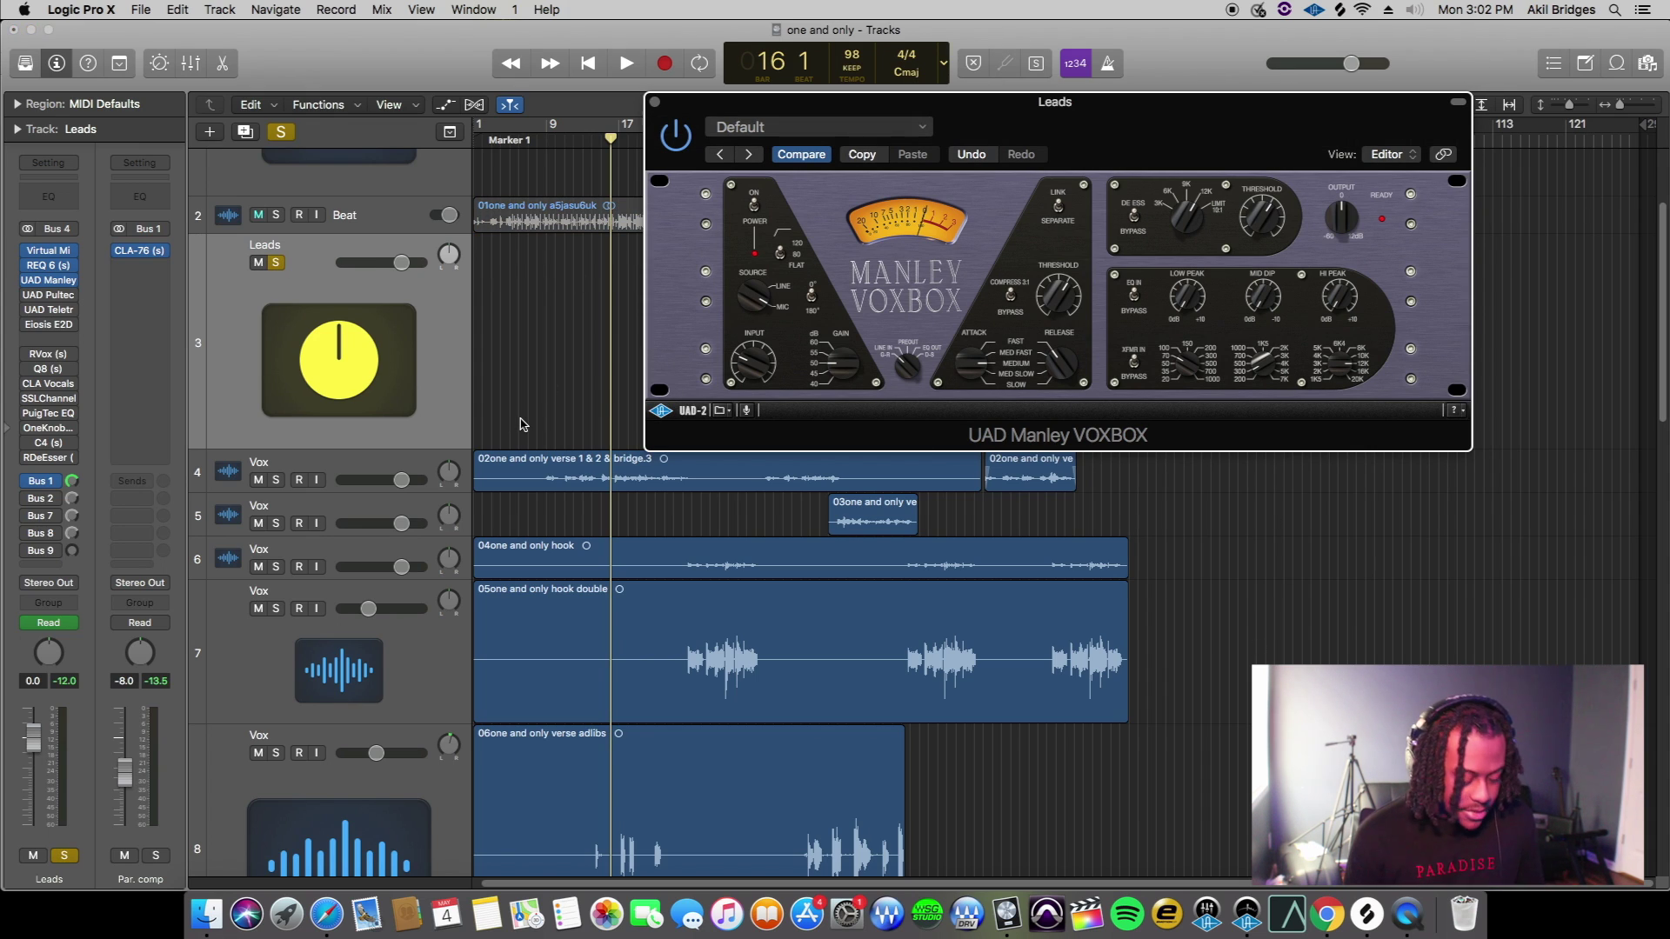
pyautogui.press('space')
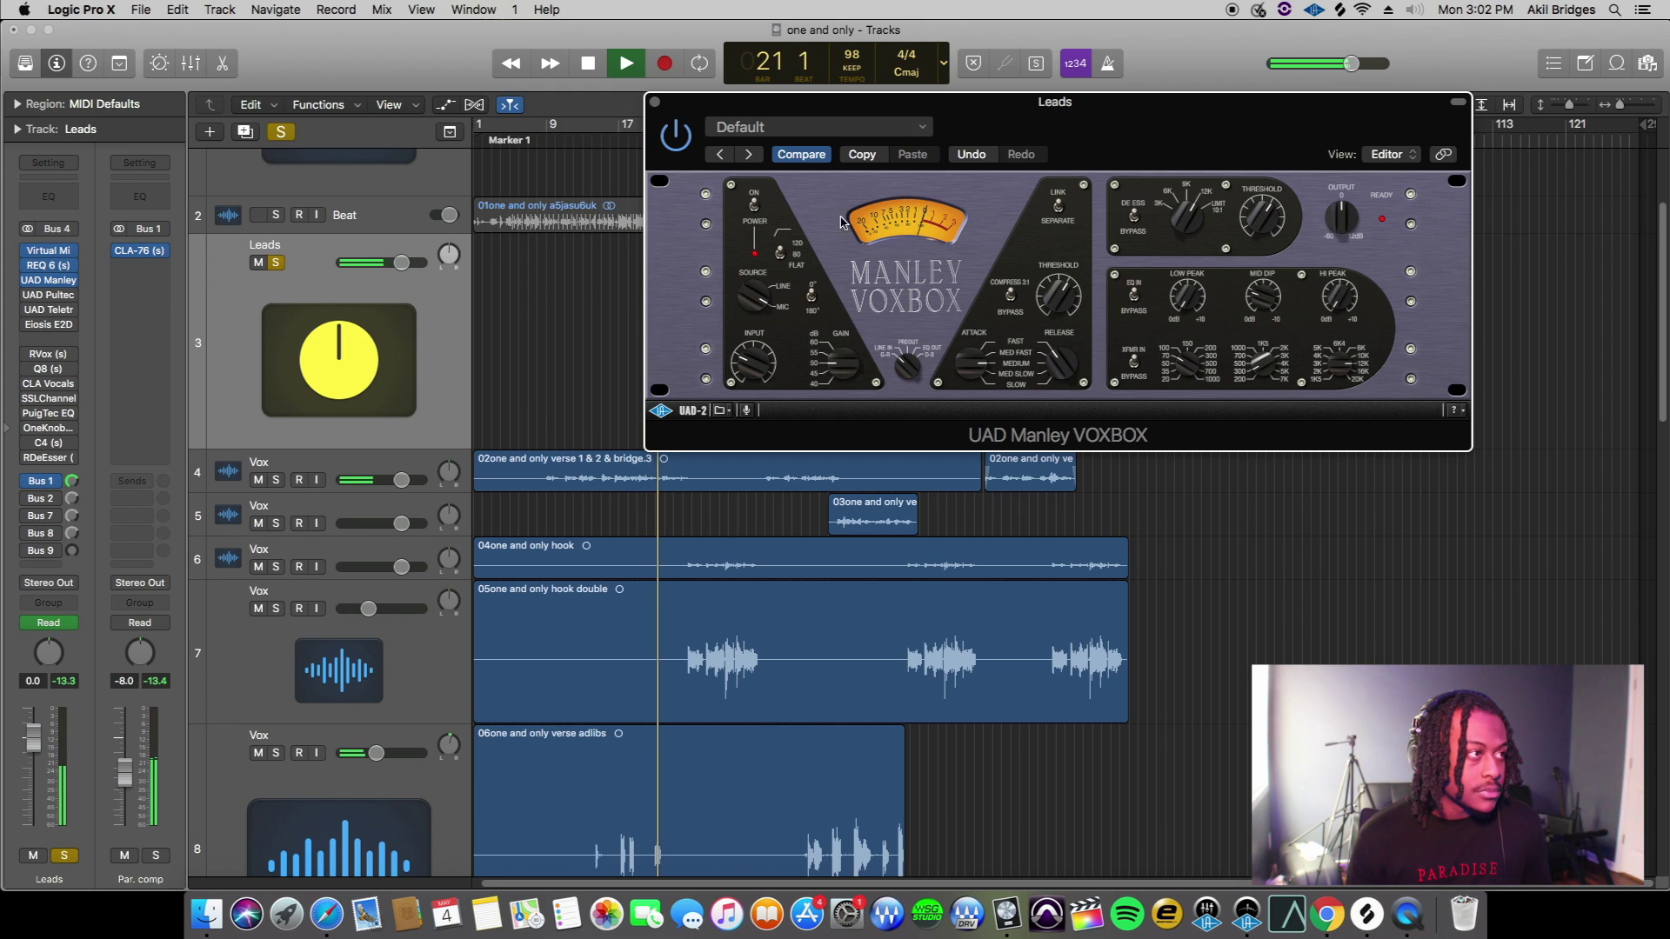
pyautogui.click(280, 131)
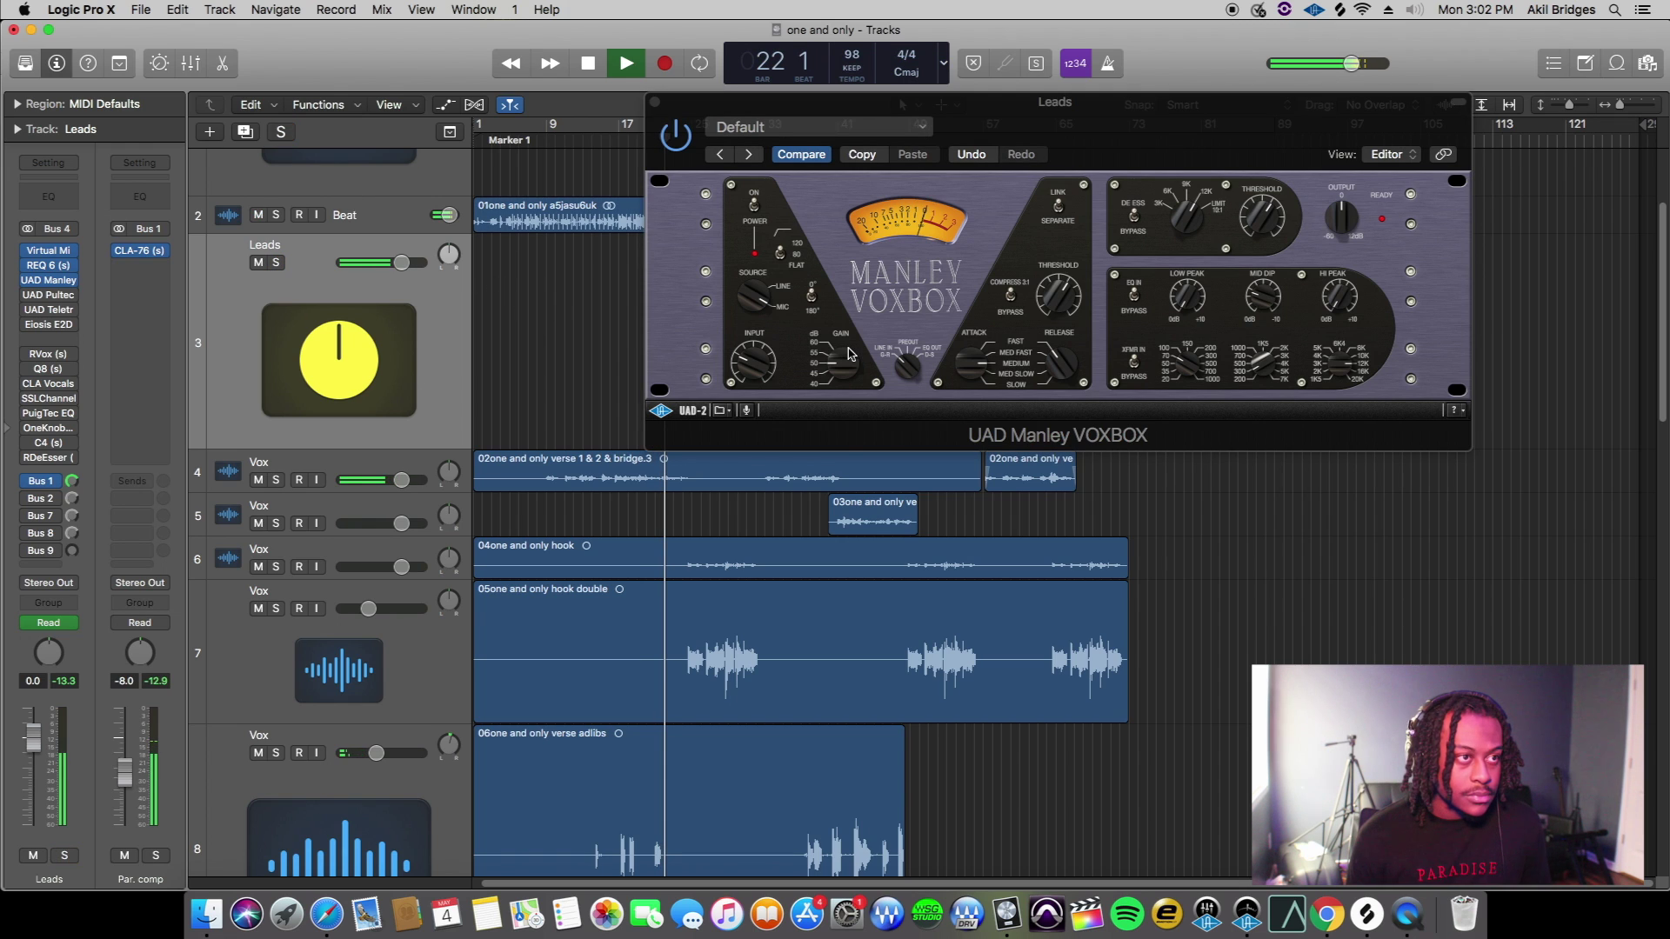
pyautogui.moveTo(1165, 137); pyautogui.dragTo(1123, 106)
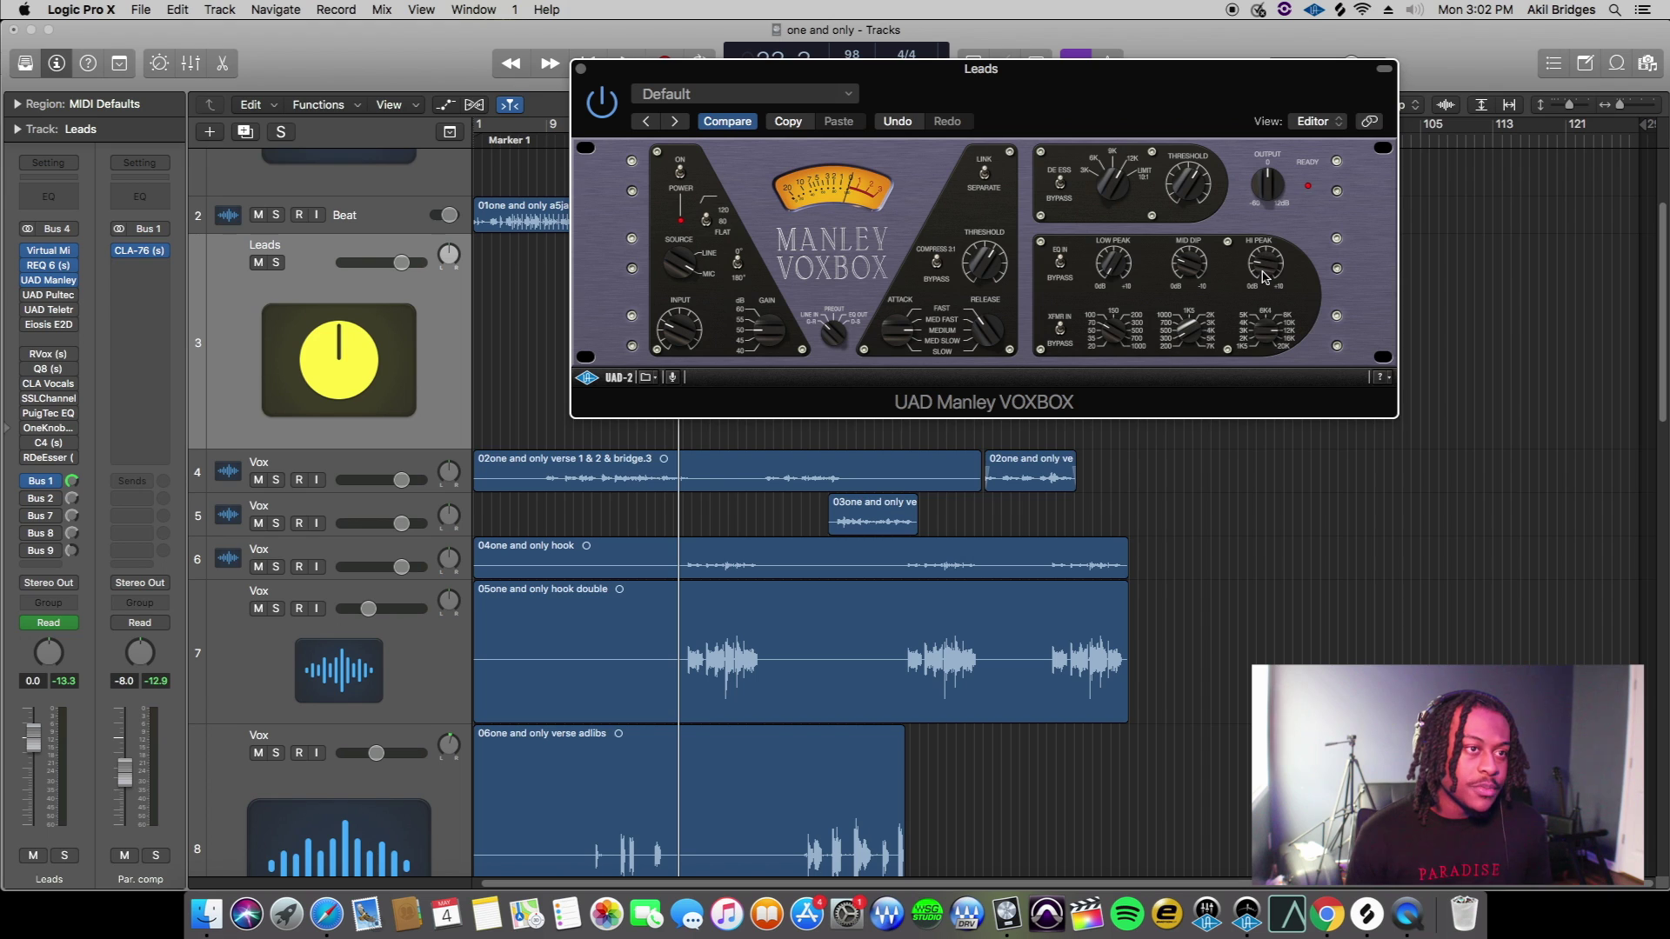
# Play the soloed Leads track from bar 11 with the Manley VOXBOX in view, and stop playback at bar 13
pyautogui.moveTo(976, 108); pyautogui.dragTo(1256, 84)
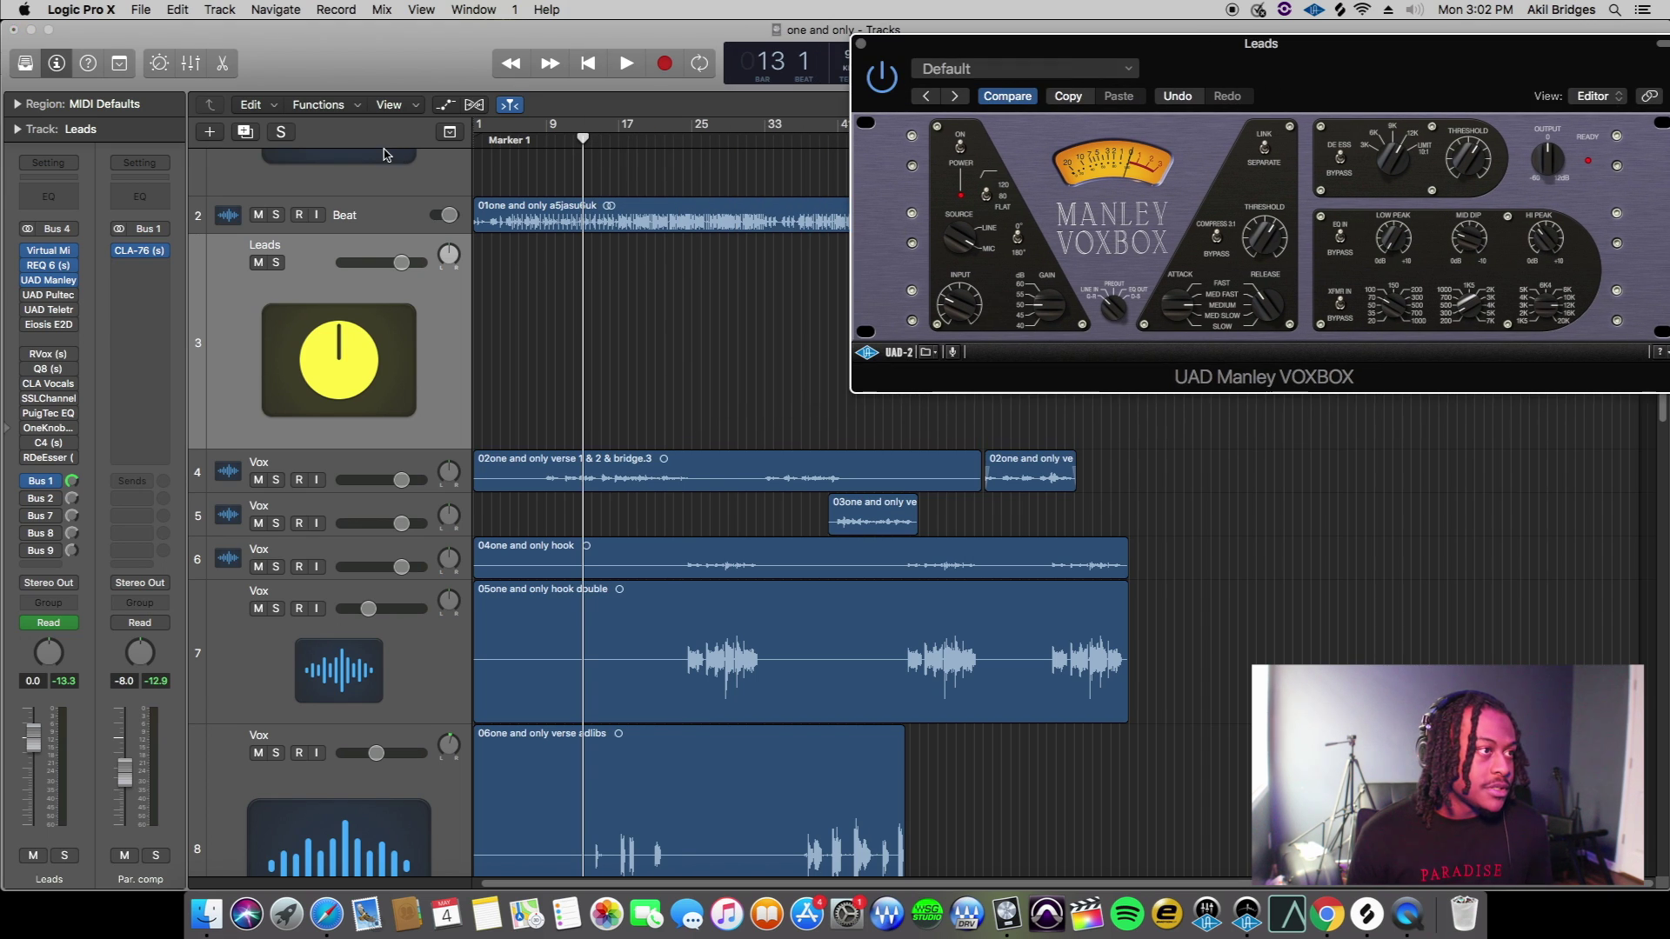
pyautogui.click(564, 144)
pyautogui.click(276, 262)
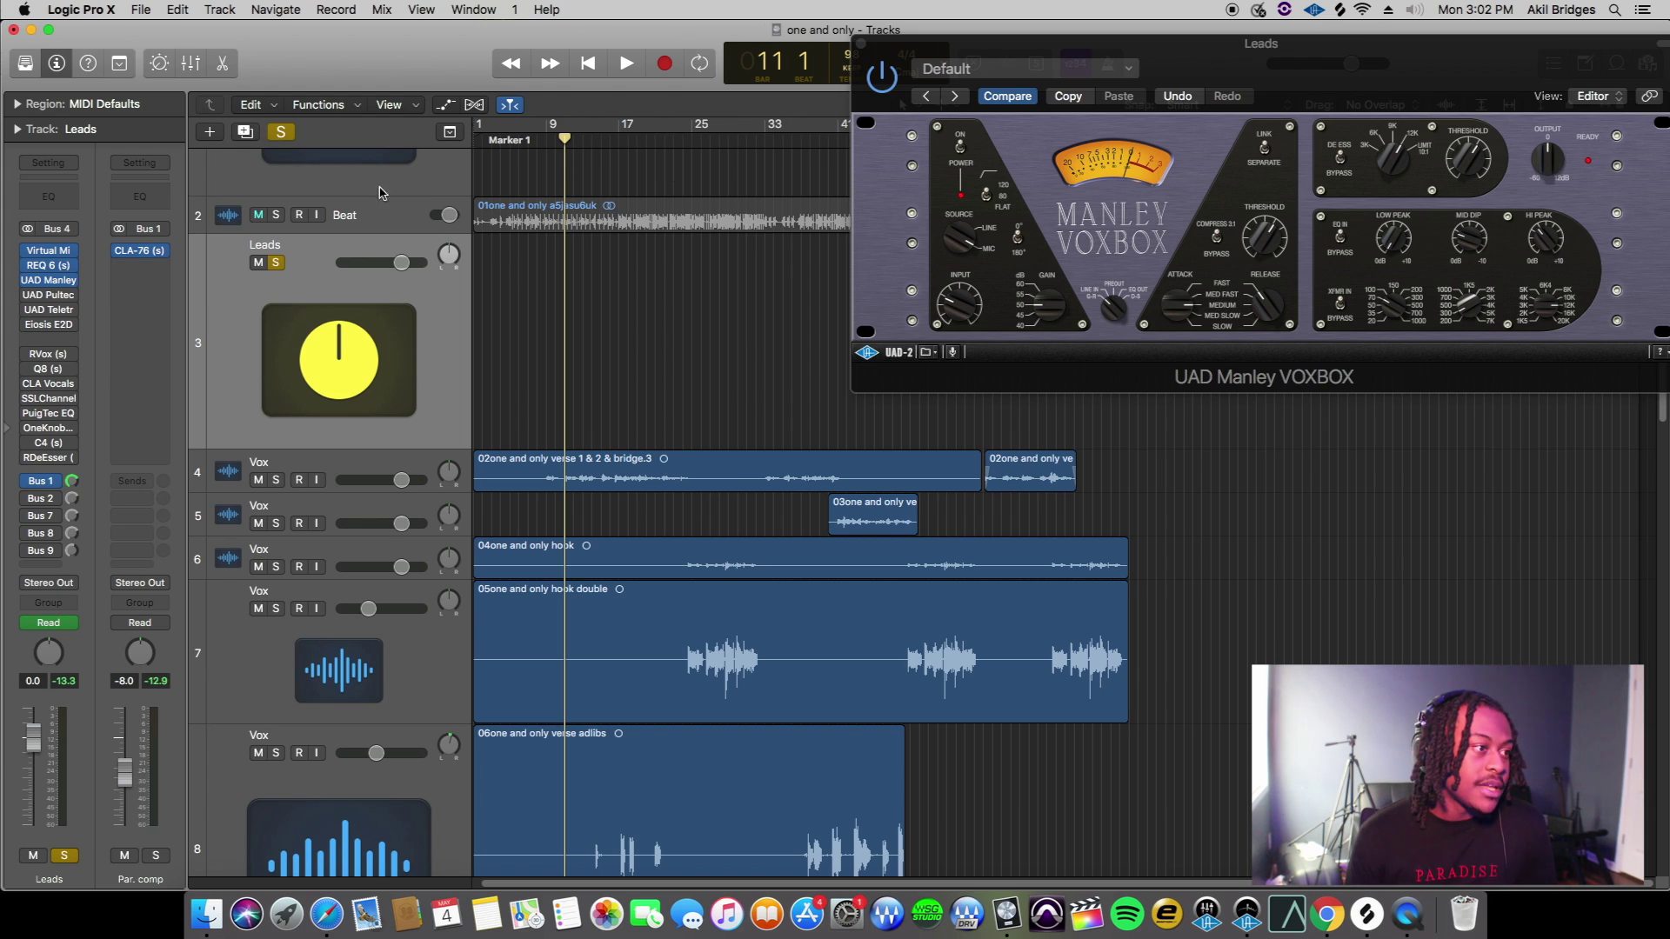
pyautogui.moveTo(1596, 75); pyautogui.dragTo(1419, 165)
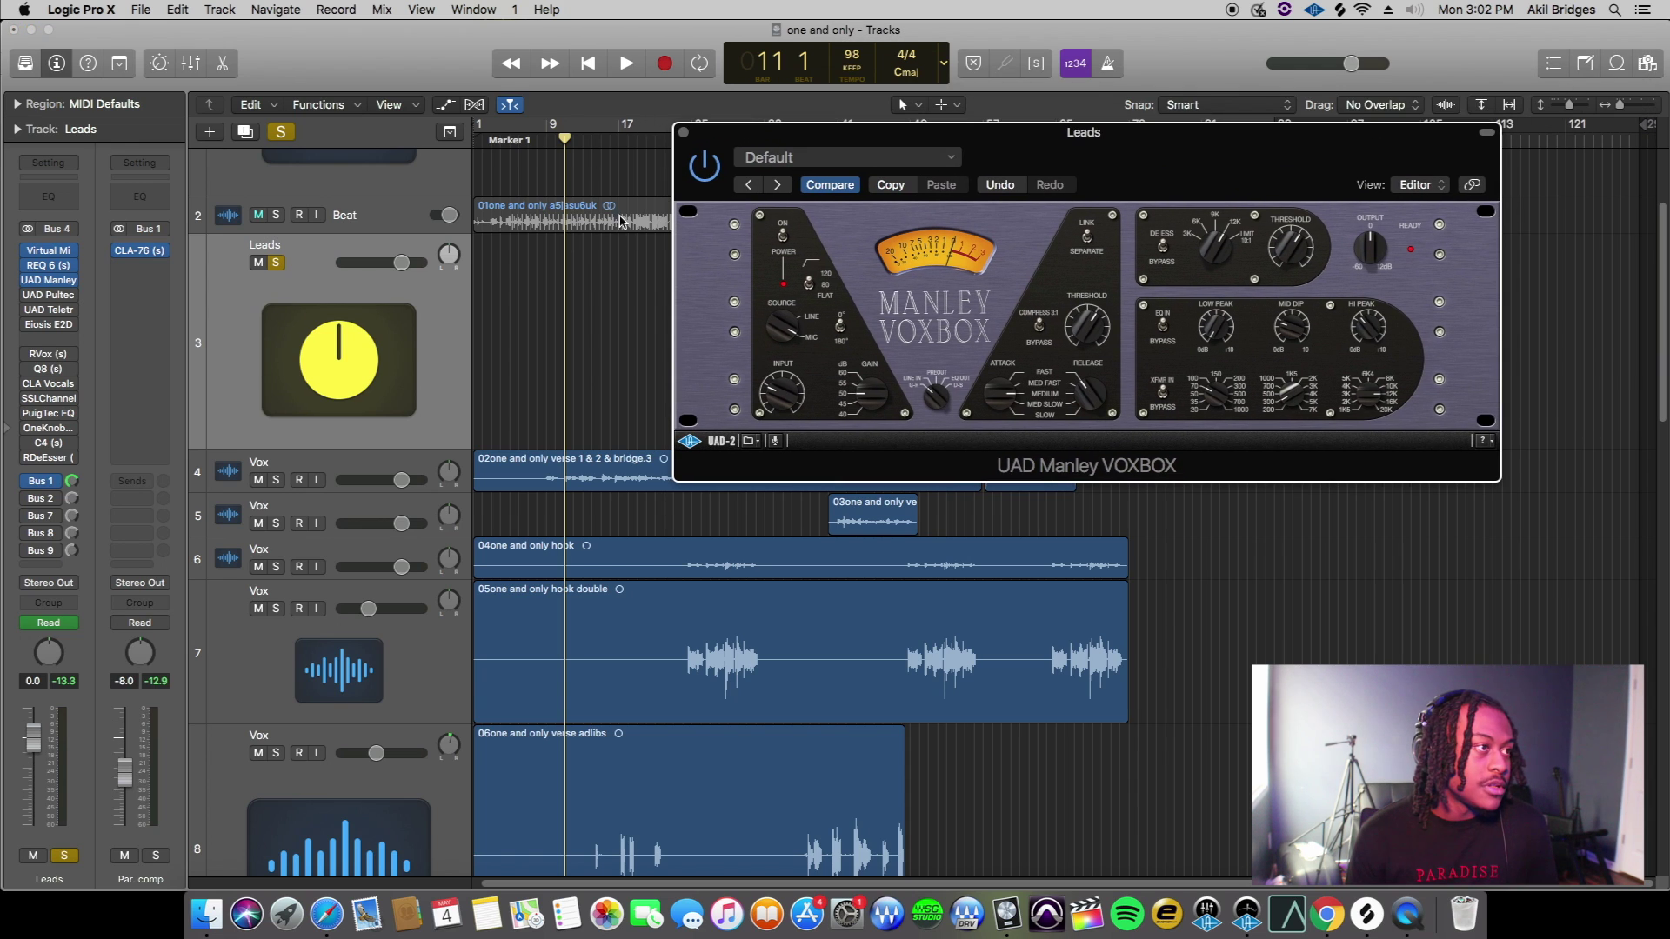
pyautogui.click(546, 293)
pyautogui.press('space')
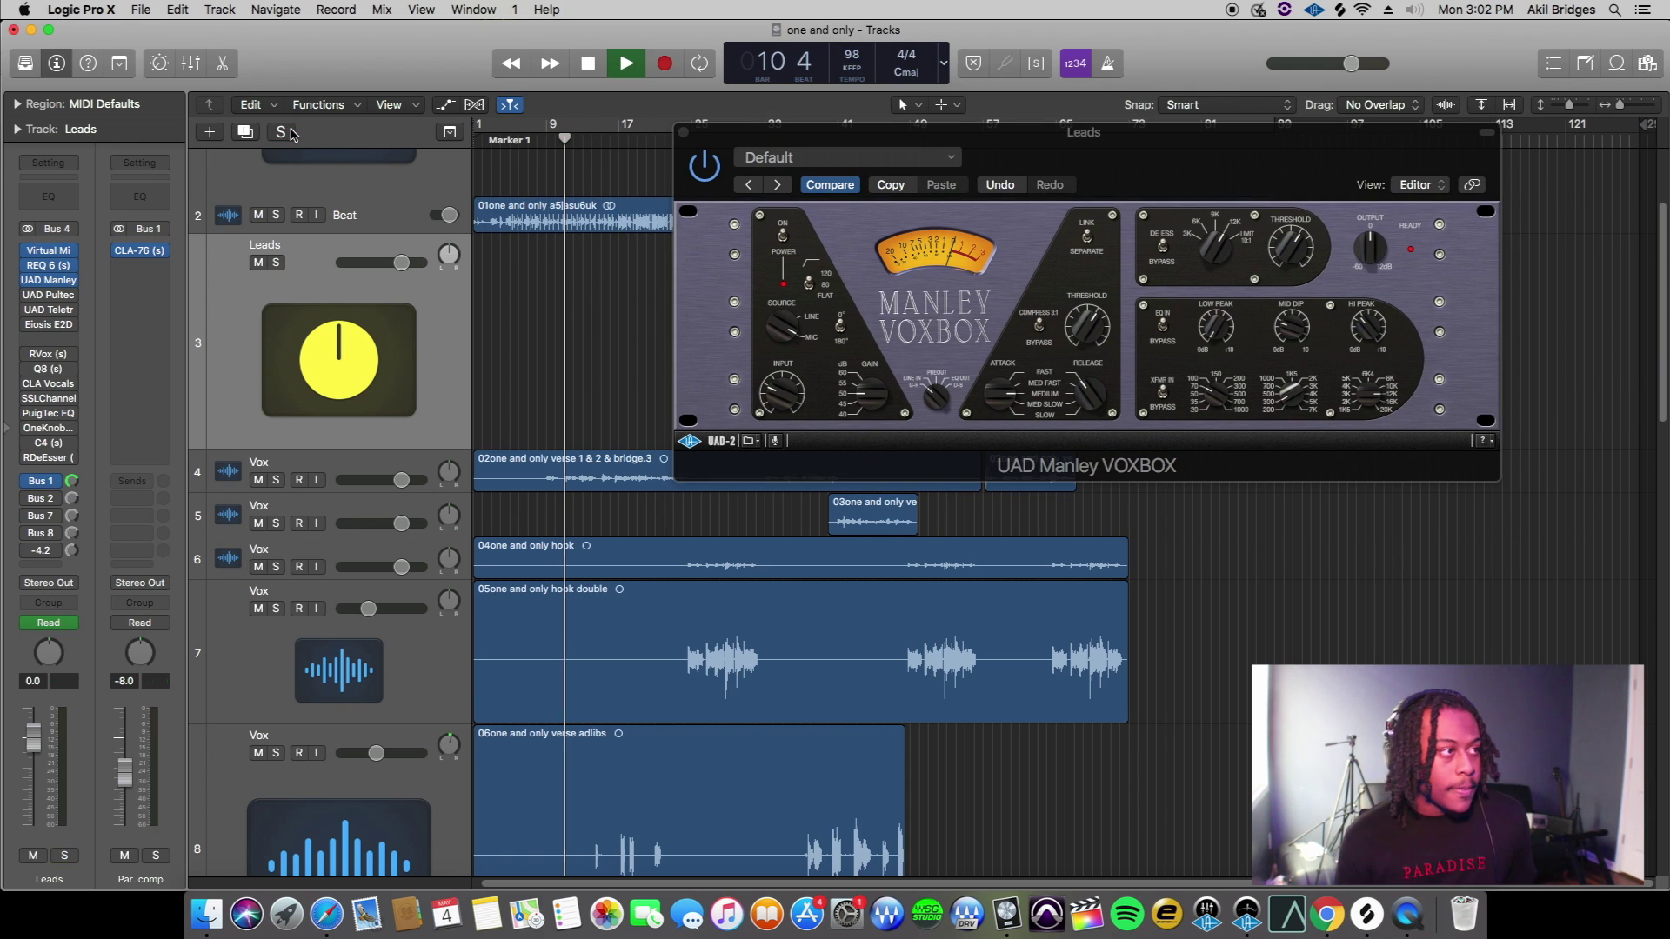
pyautogui.click(1383, 329)
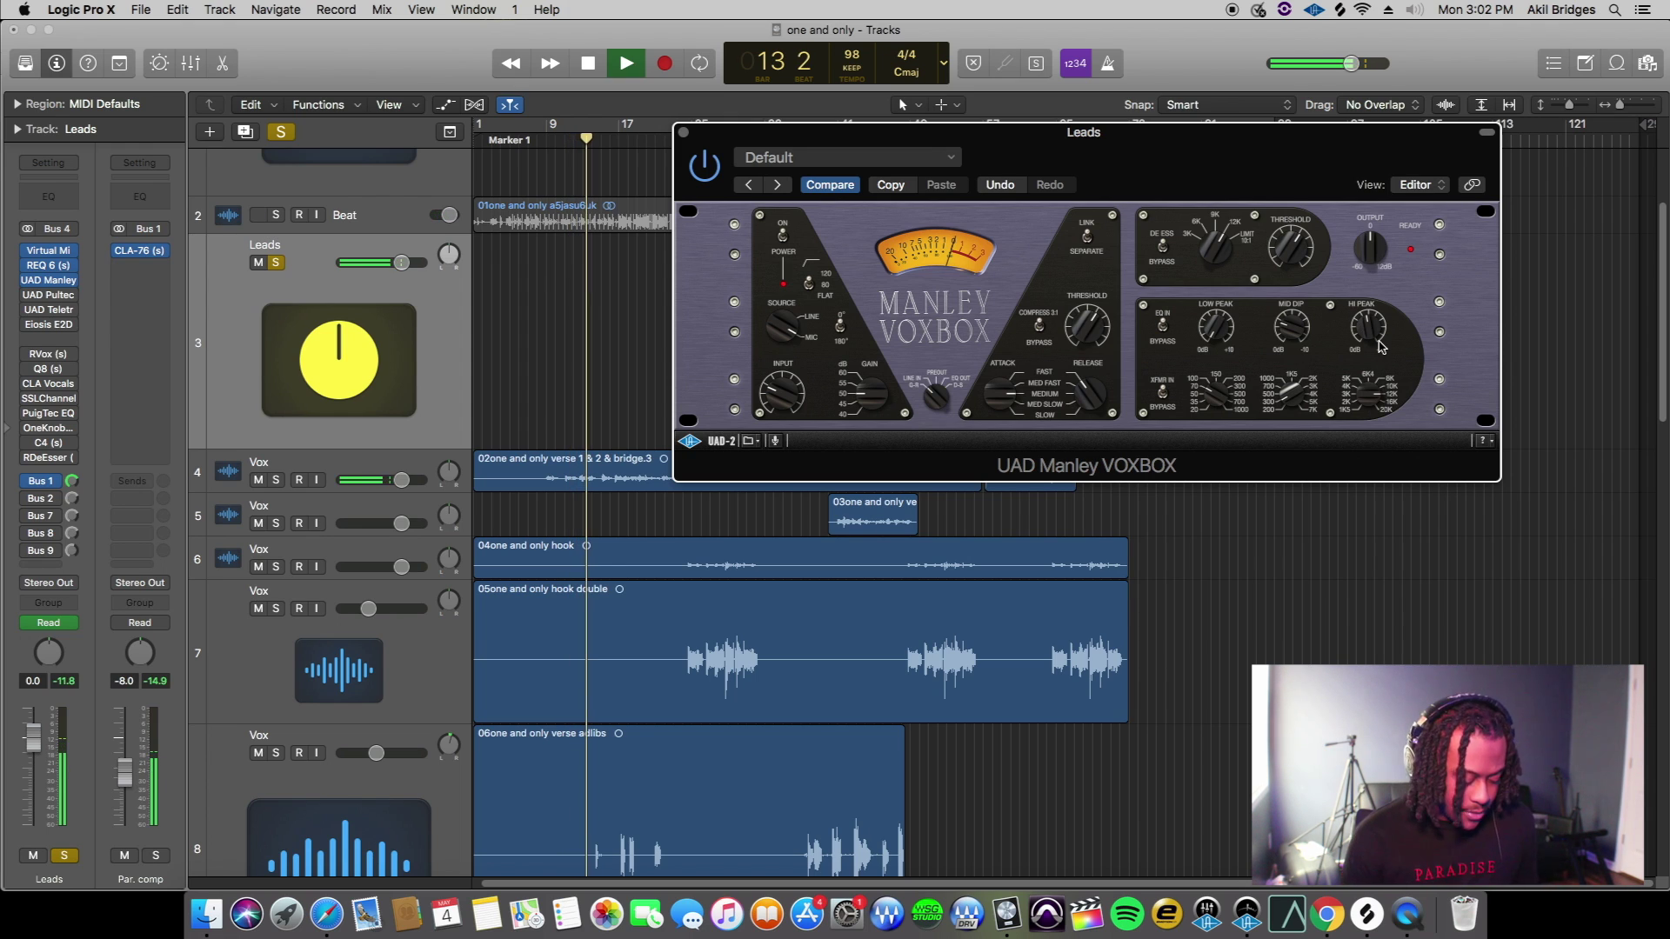
pyautogui.press('space')
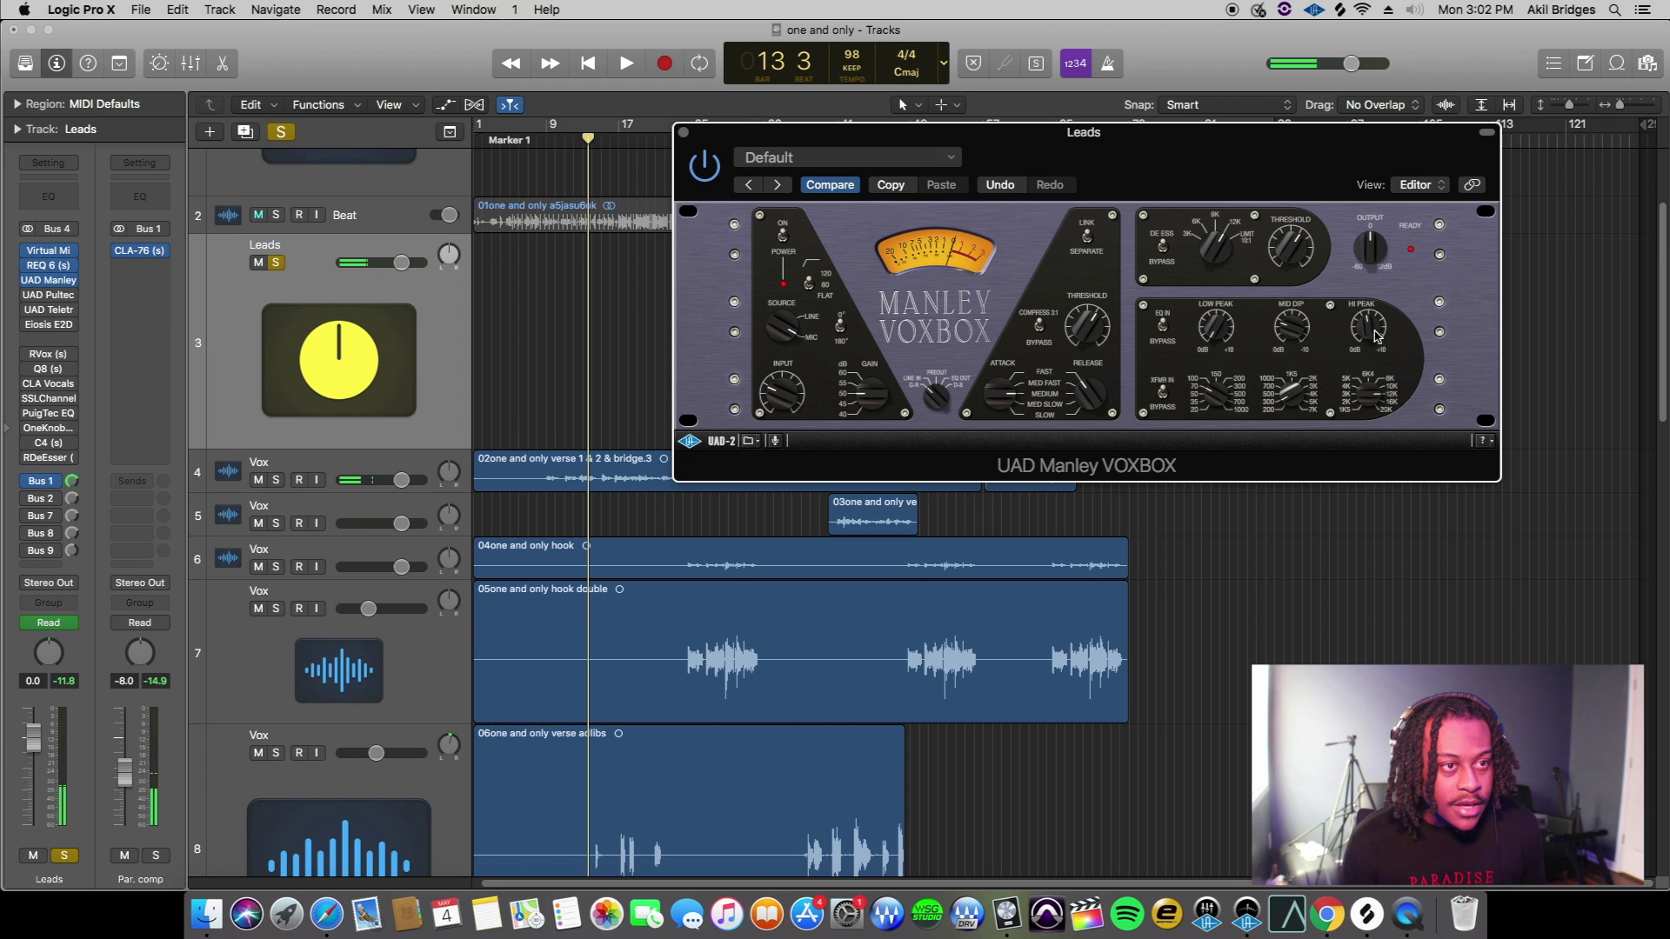
# Adjust the VOXBOX Hi Peak gain slightly, and continue playback to bar 21, clearing the Leads solo partway through
pyautogui.moveTo(1374, 320); pyautogui.dragTo(1374, 332)
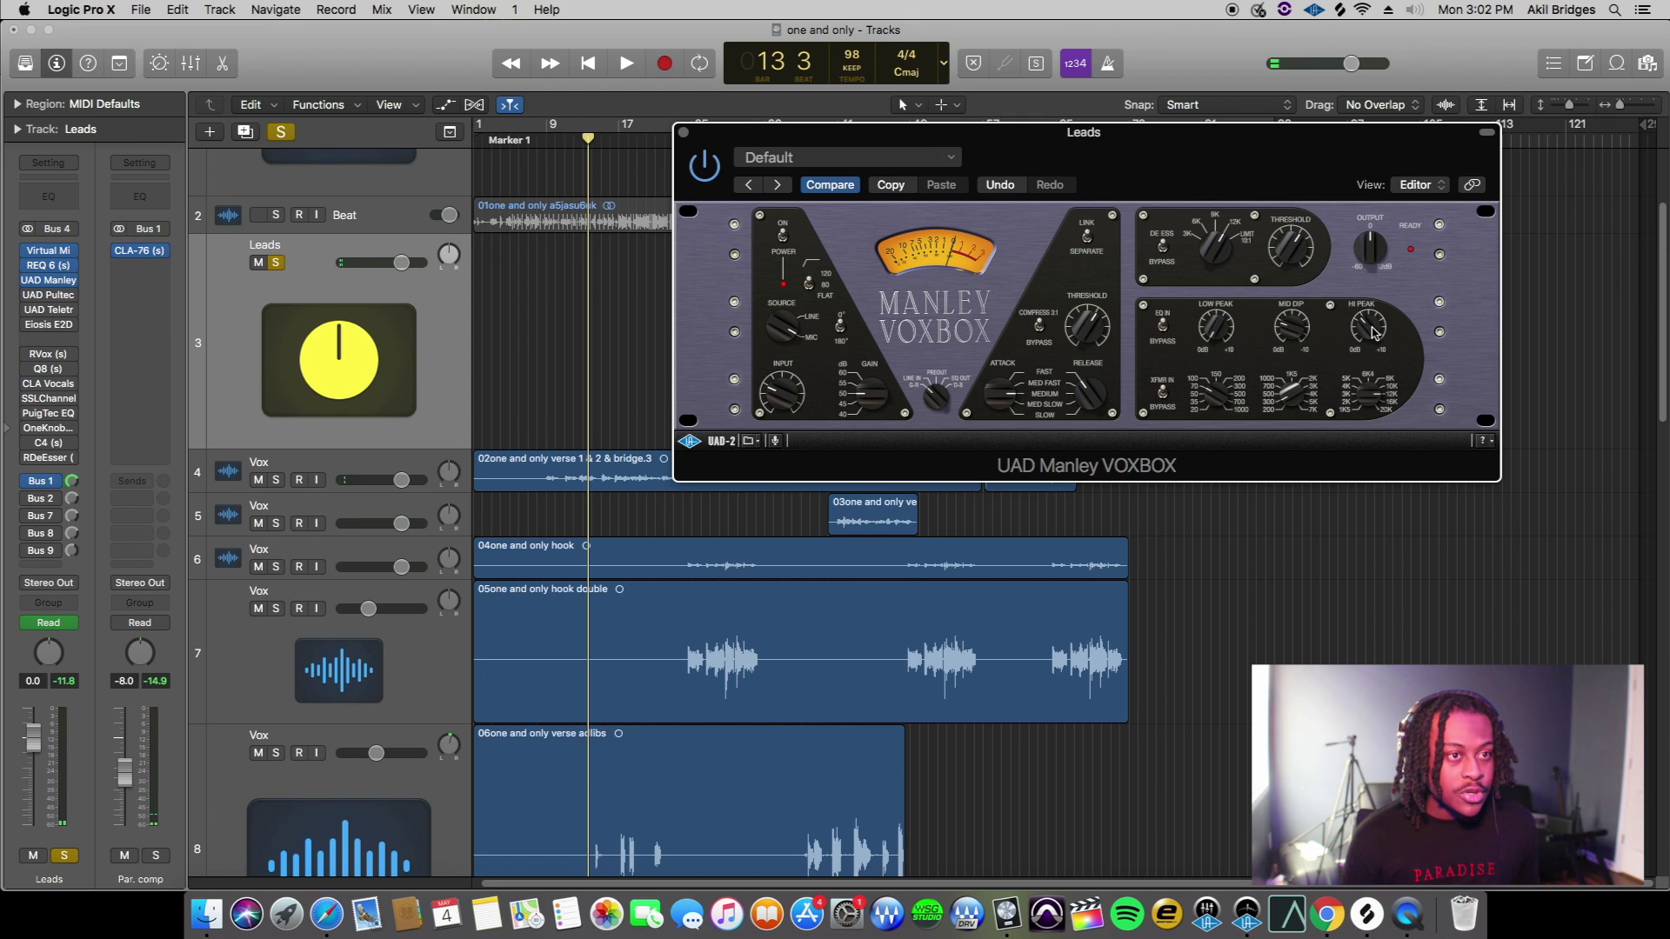
pyautogui.press('space')
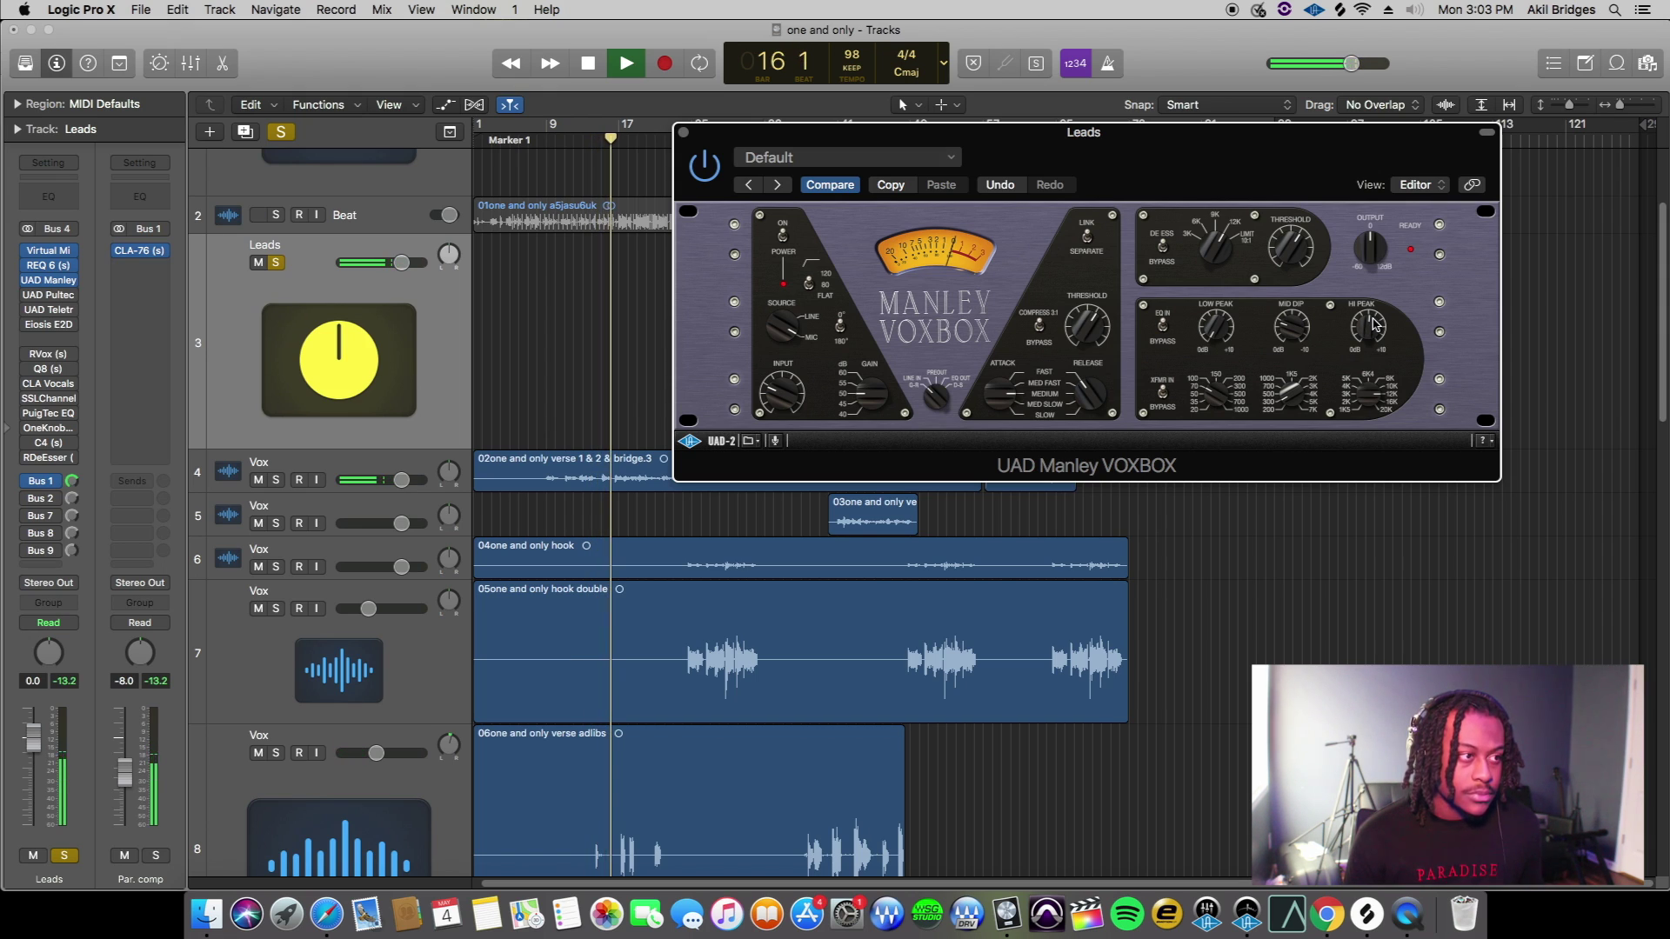
pyautogui.click(279, 134)
pyautogui.moveTo(1323, 167); pyautogui.dragTo(1261, 150)
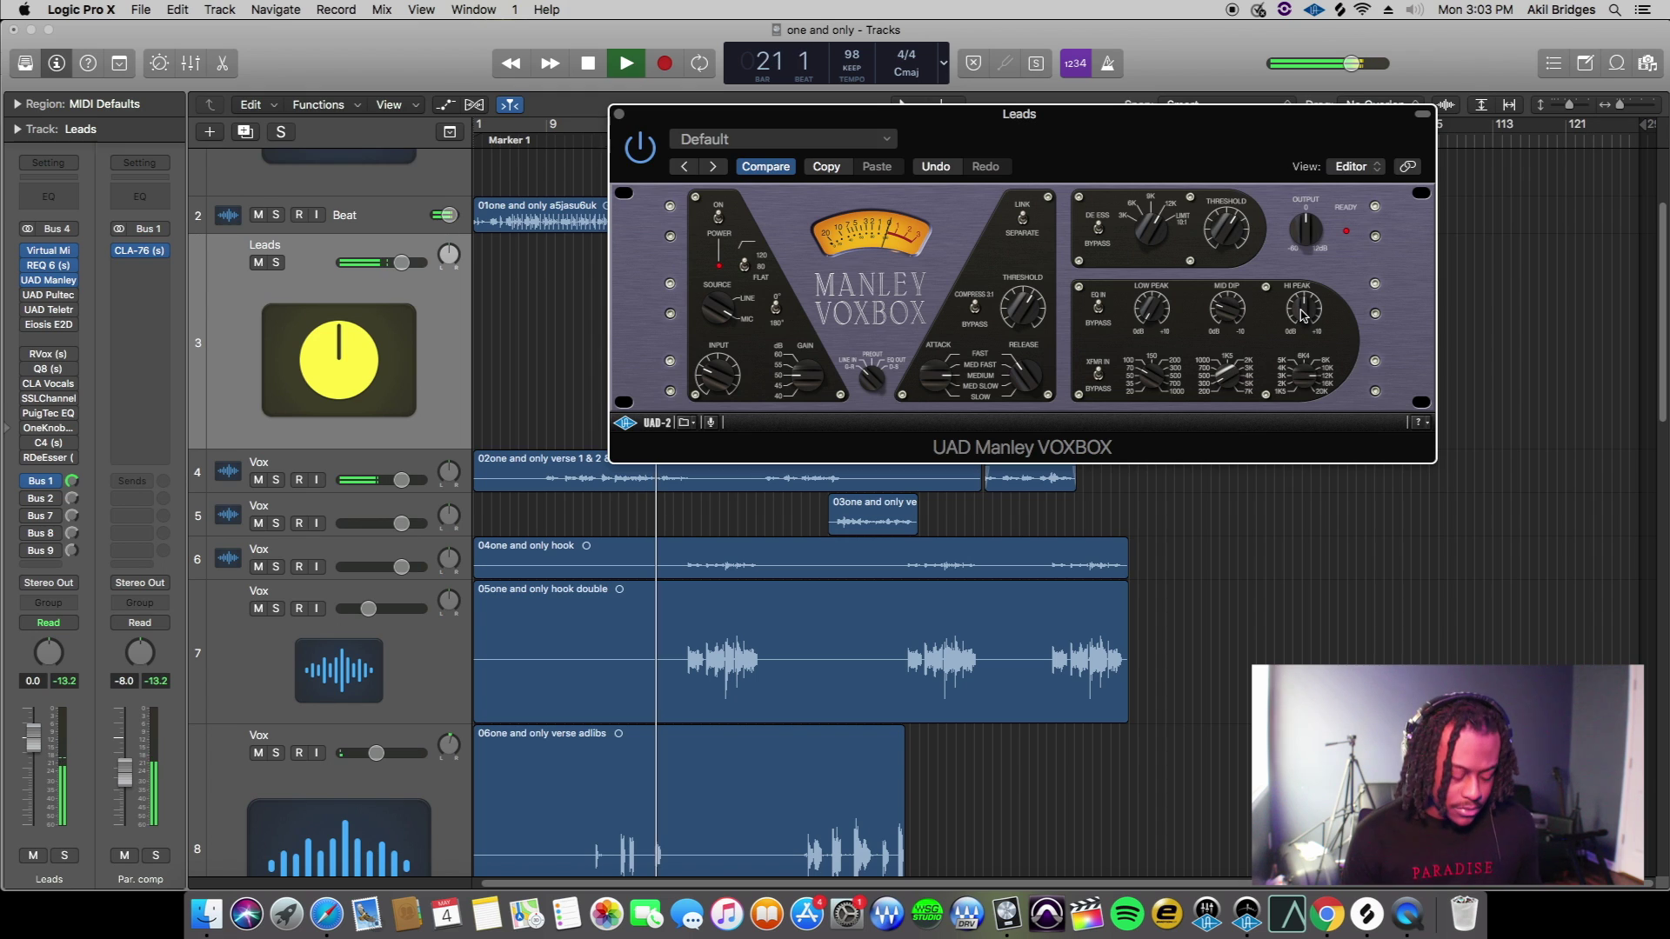
pyautogui.press('space')
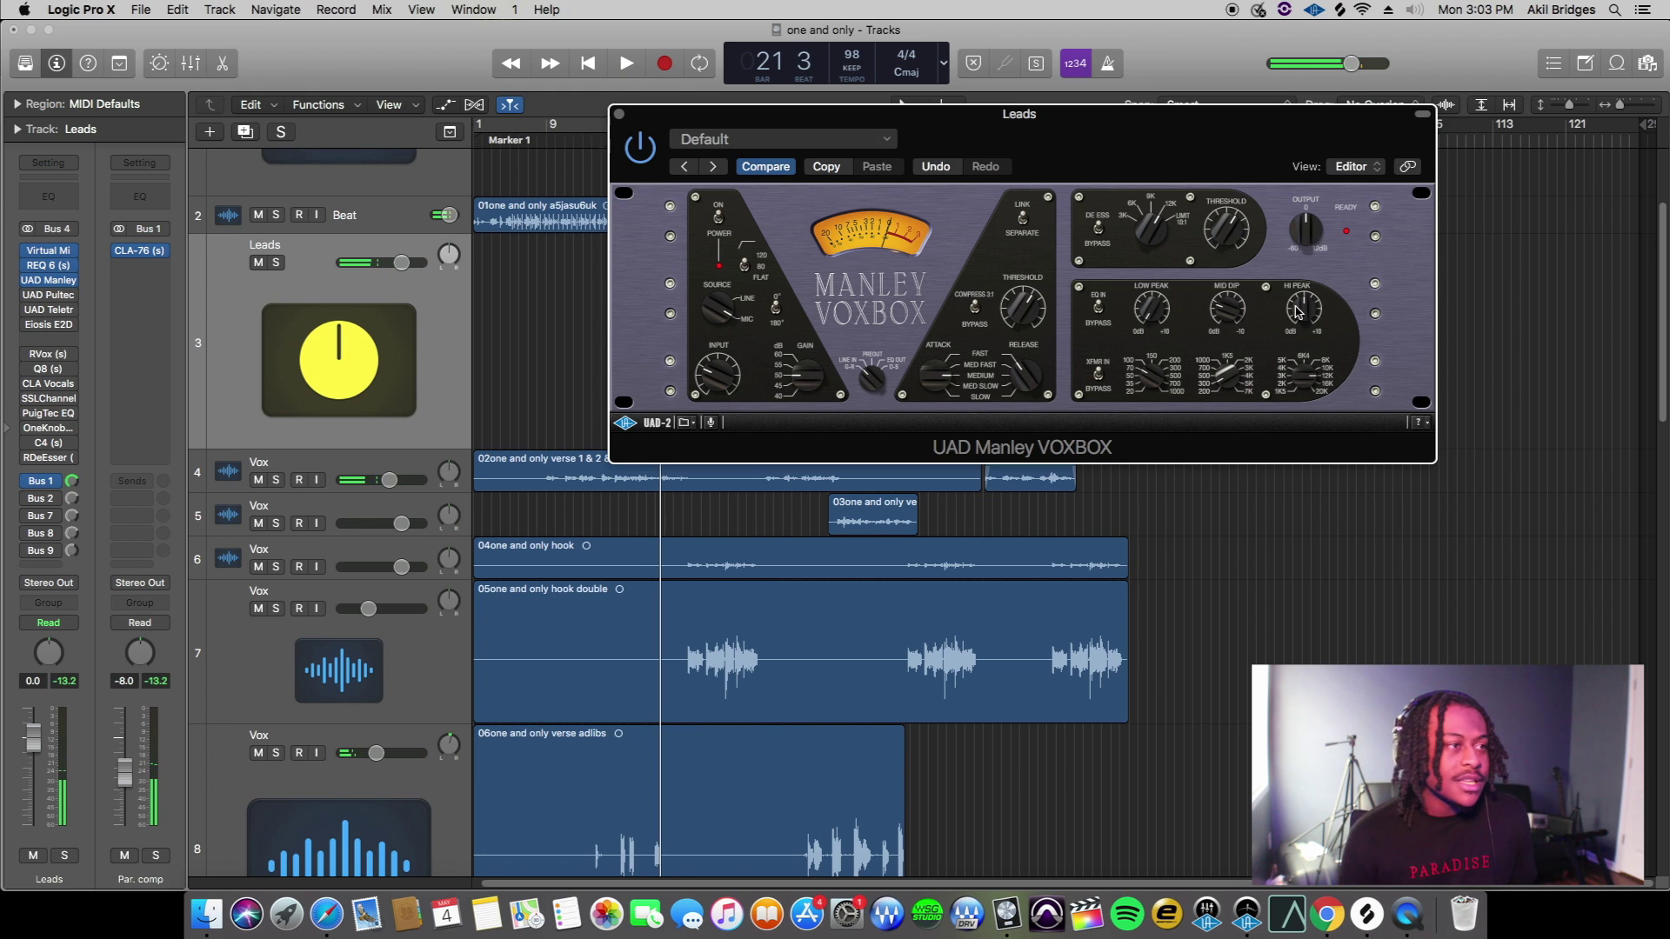
# Close the Manley VOXBOX, reopen it from the Leads channel to review its settings, and close it again
pyautogui.click(619, 115)
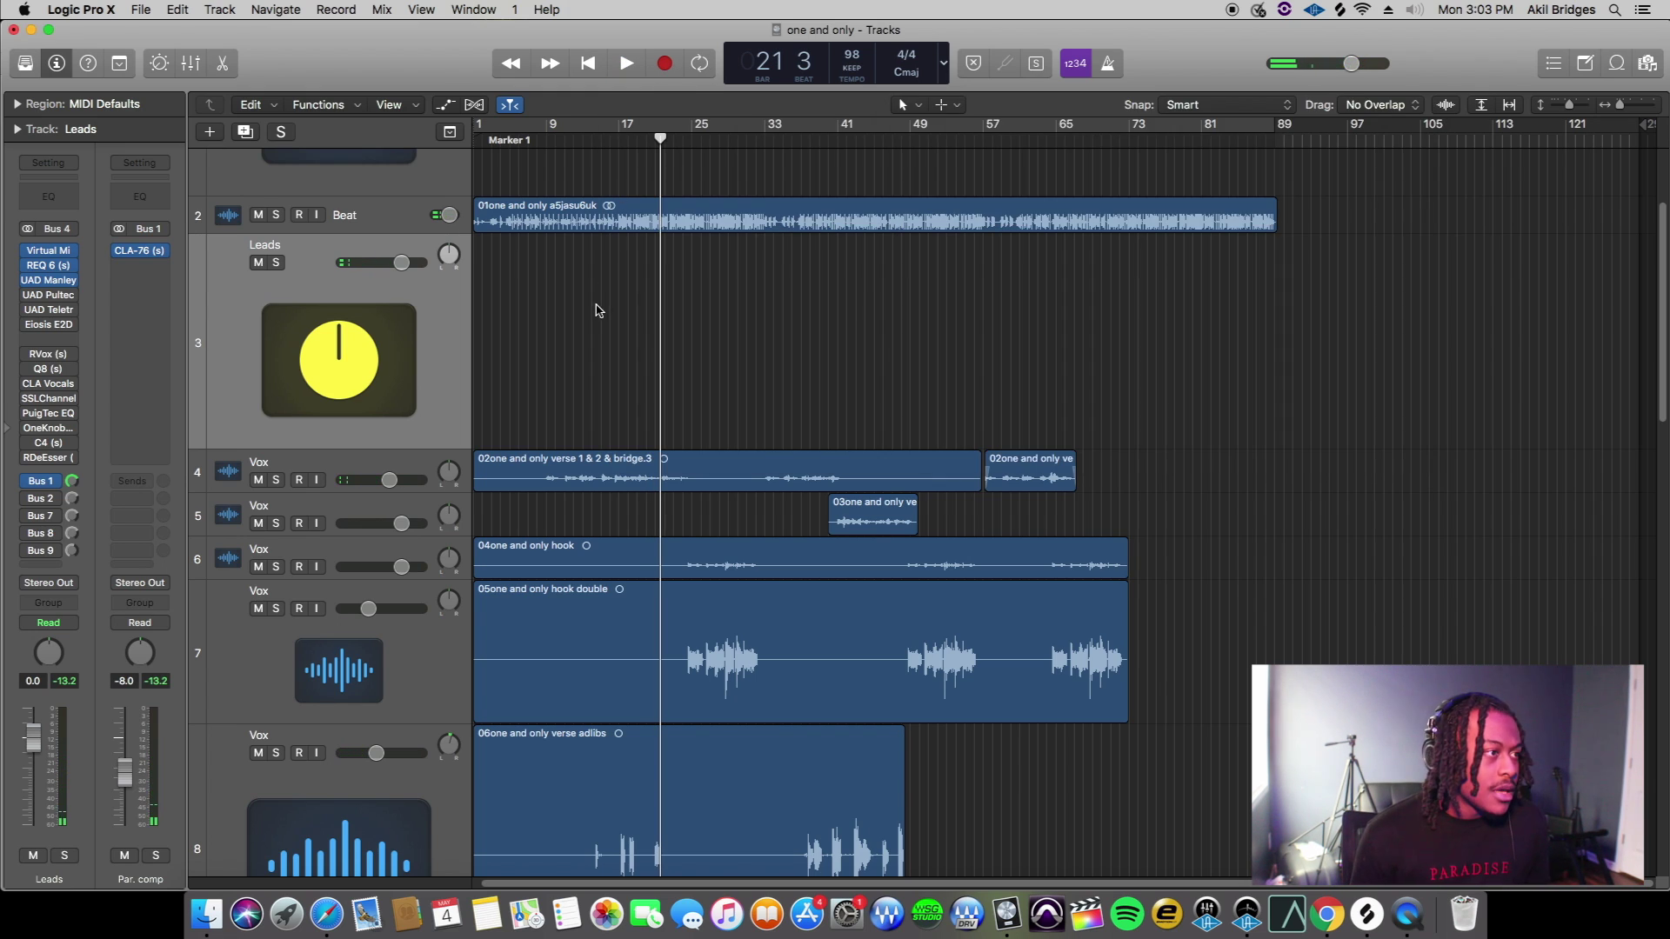
pyautogui.click(61, 279)
pyautogui.moveTo(1134, 171); pyautogui.dragTo(1065, 145)
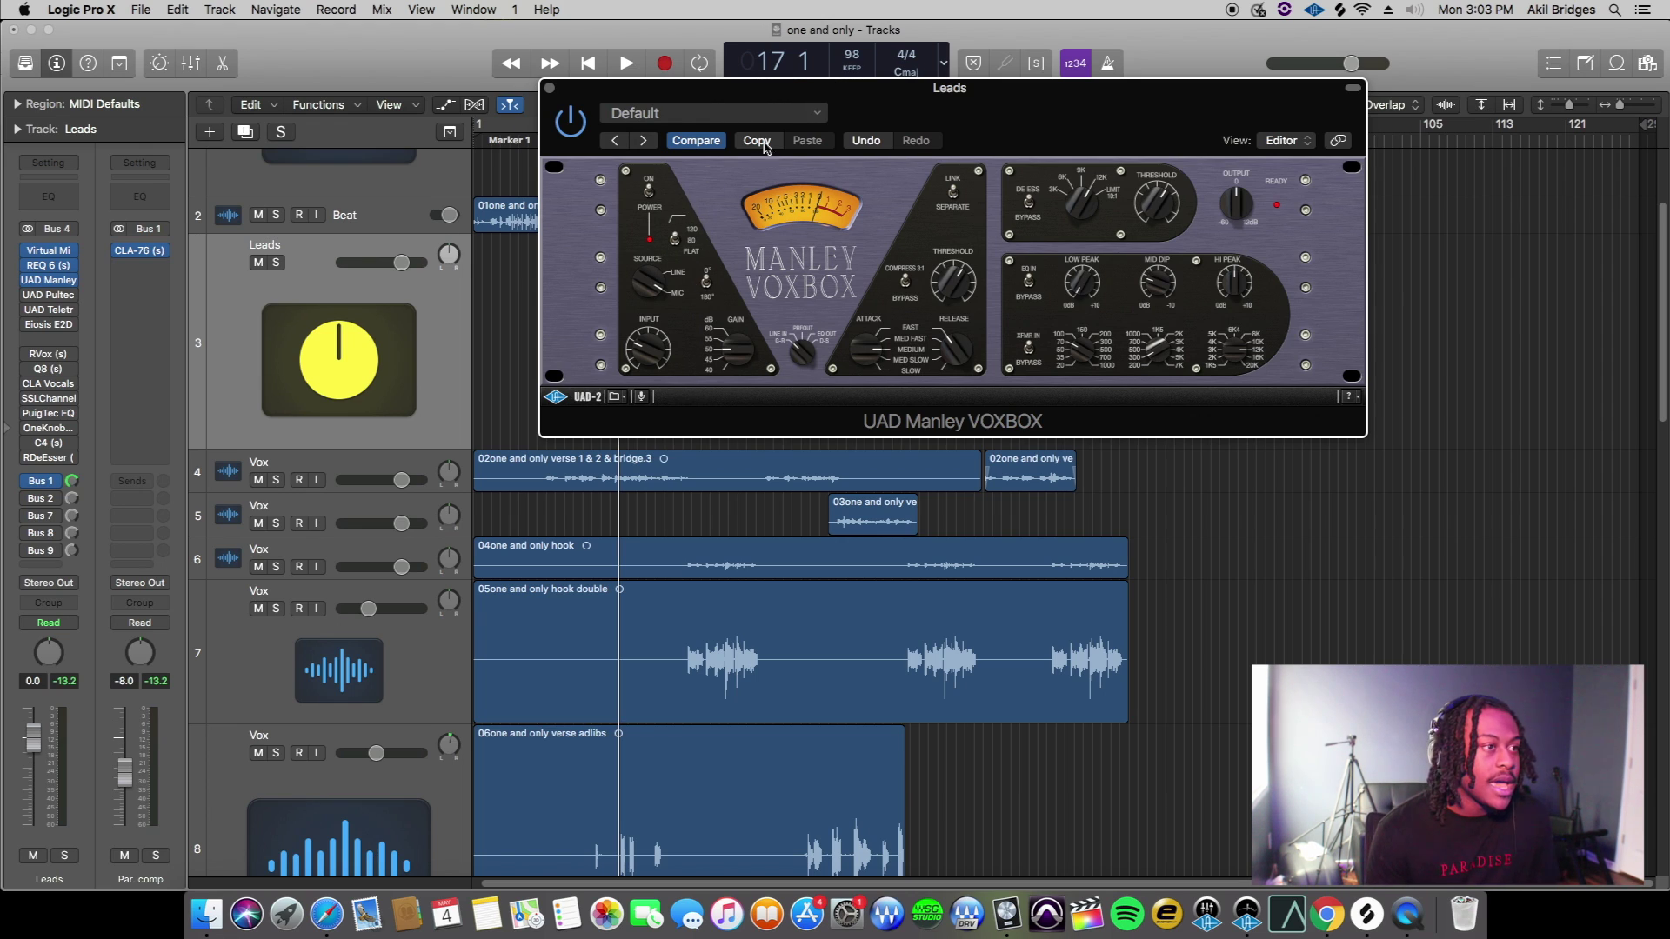
pyautogui.click(553, 89)
# Open the UAD Pultec-Pro Legacy on the Leads channel and activate it
pyautogui.click(49, 295)
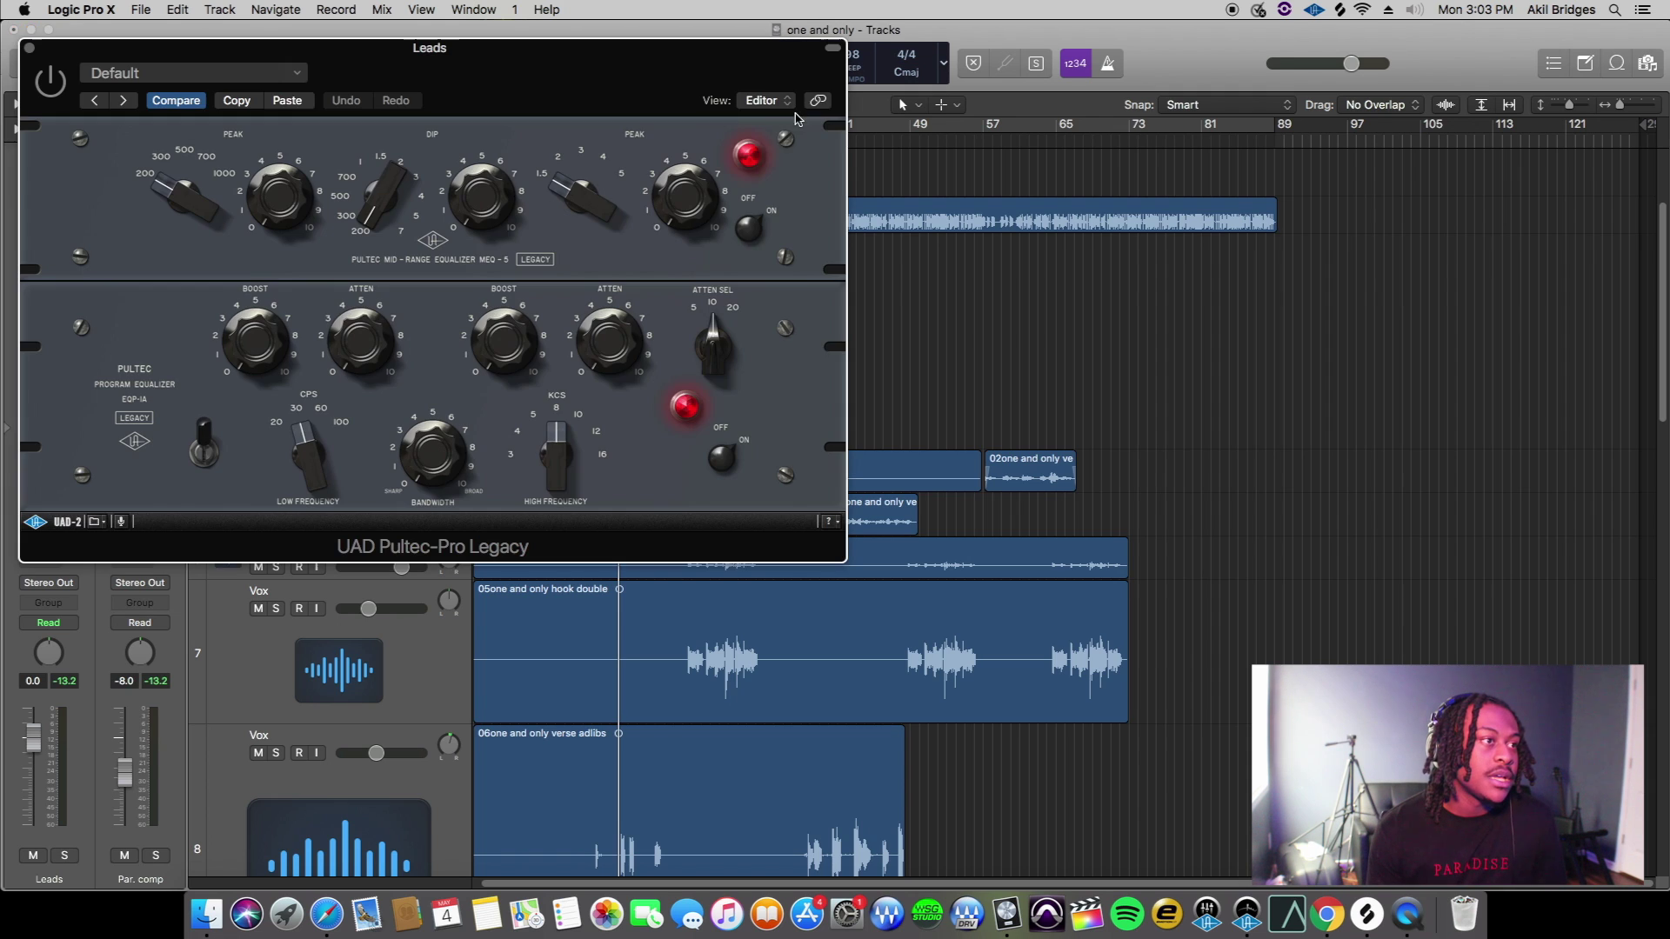
pyautogui.moveTo(628, 52); pyautogui.dragTo(1137, 73)
pyautogui.click(443, 67)
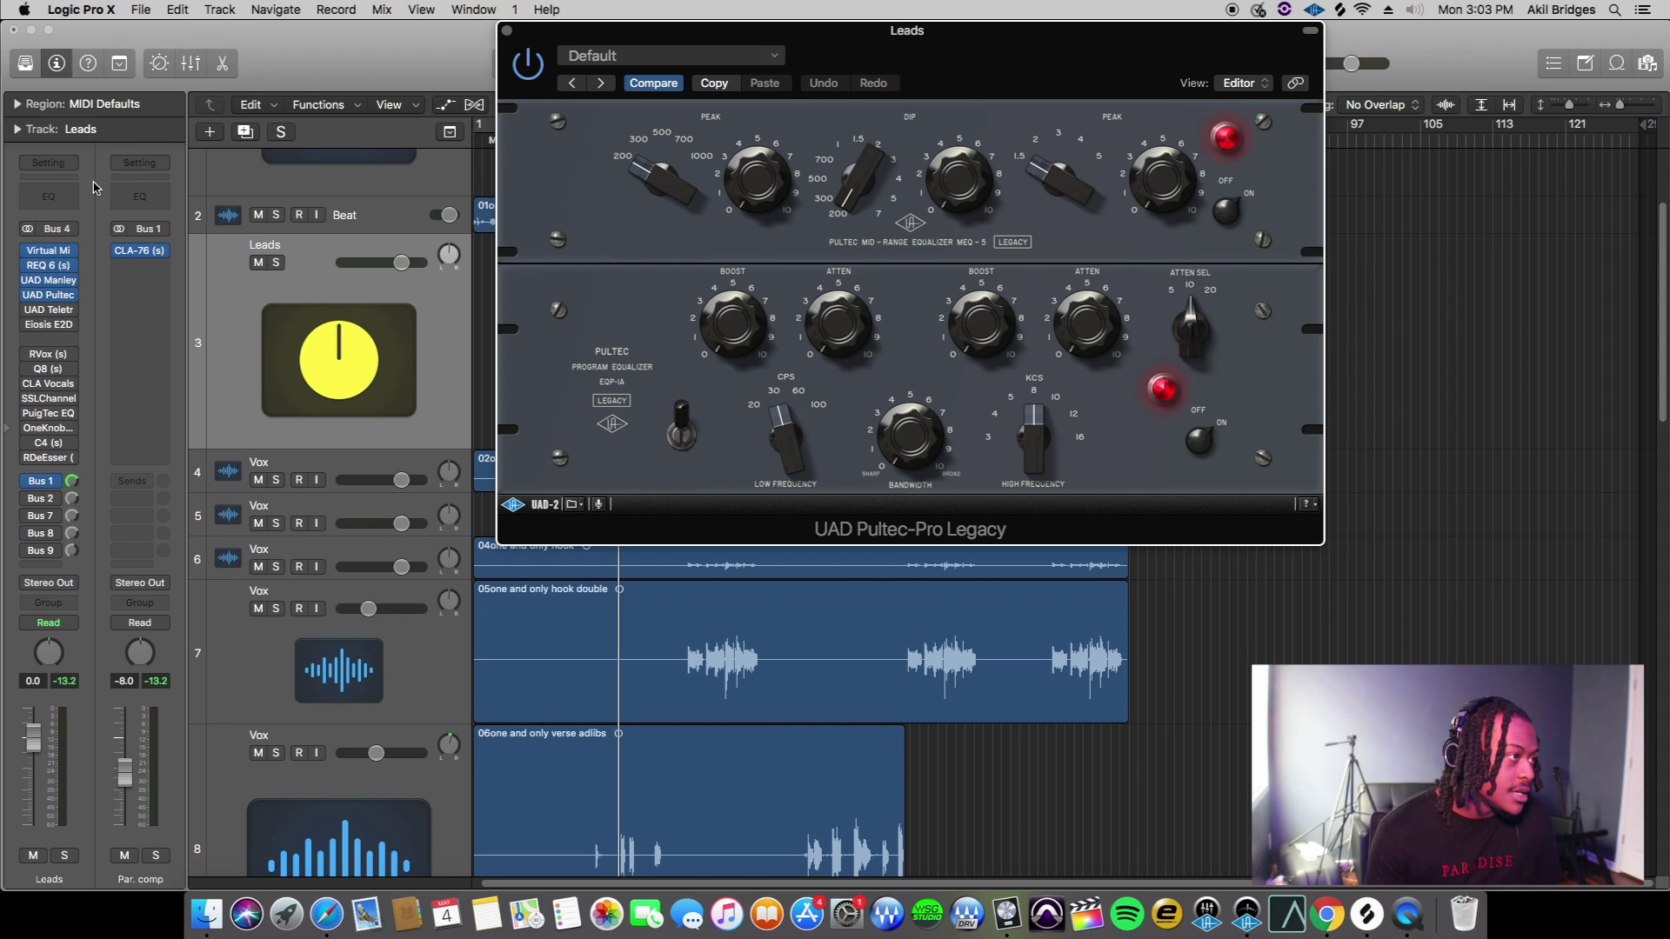
# Look briefly at the Teletronix LA-2A Legacy and the Manley VOXBOX on Leads, closing each of them again
pyautogui.click(48, 310)
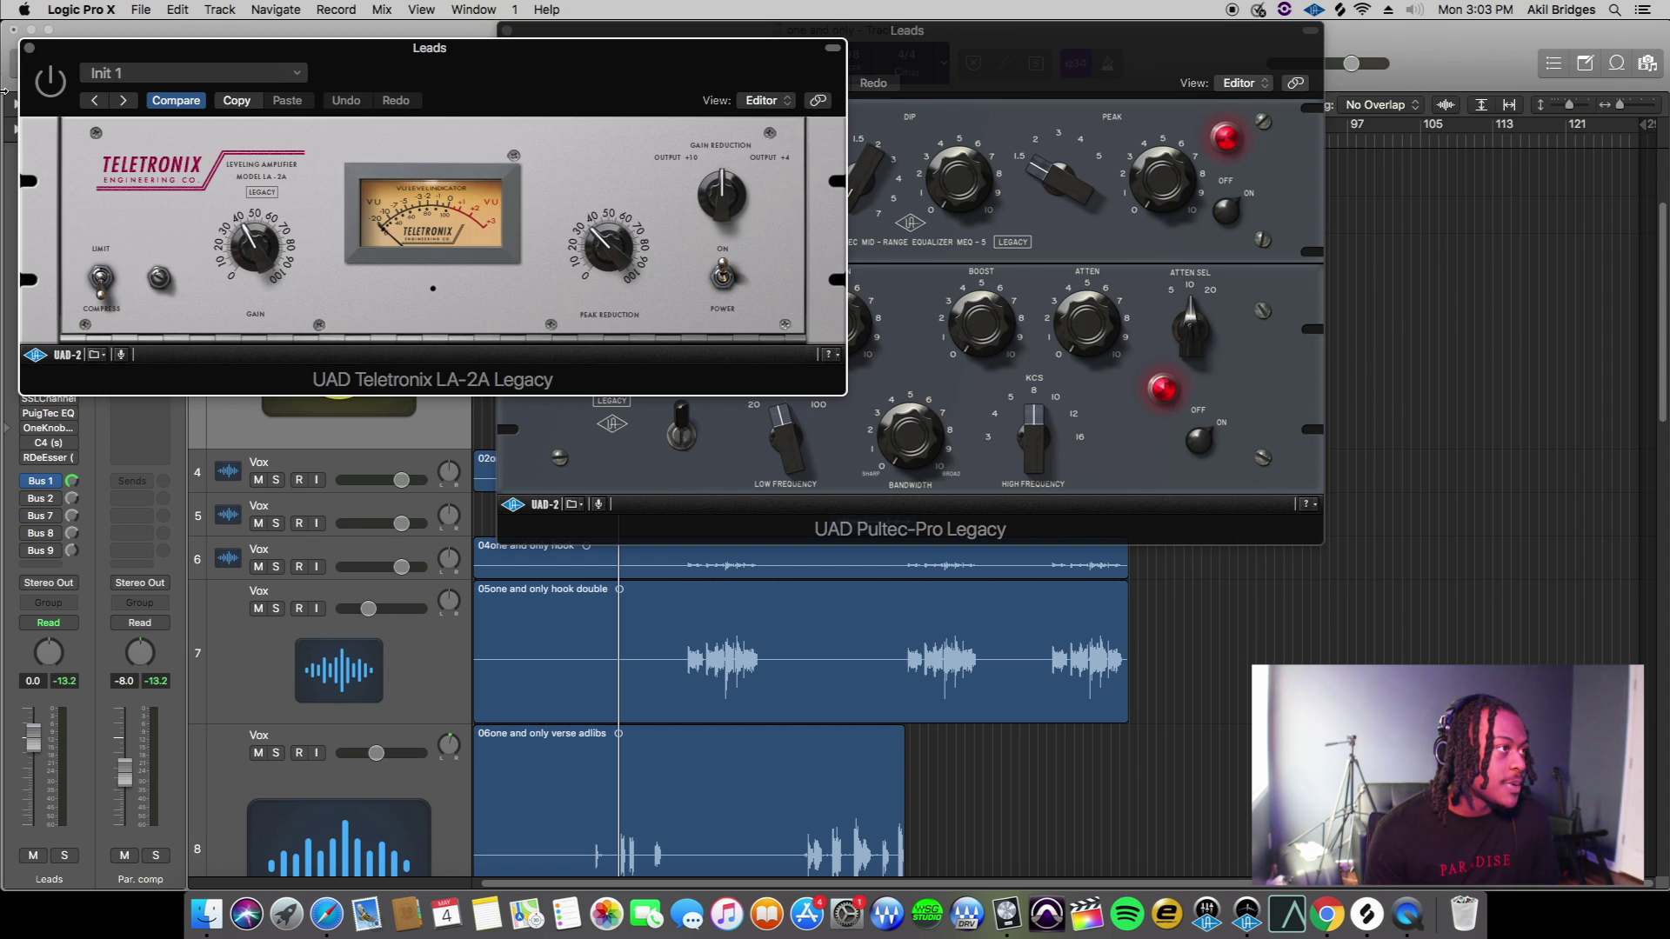
pyautogui.click(29, 48)
pyautogui.moveTo(1070, 62)
pyautogui.mouseDown()
pyautogui.moveTo(1033, 166)
pyautogui.moveTo(1070, 57)
pyautogui.mouseUp()
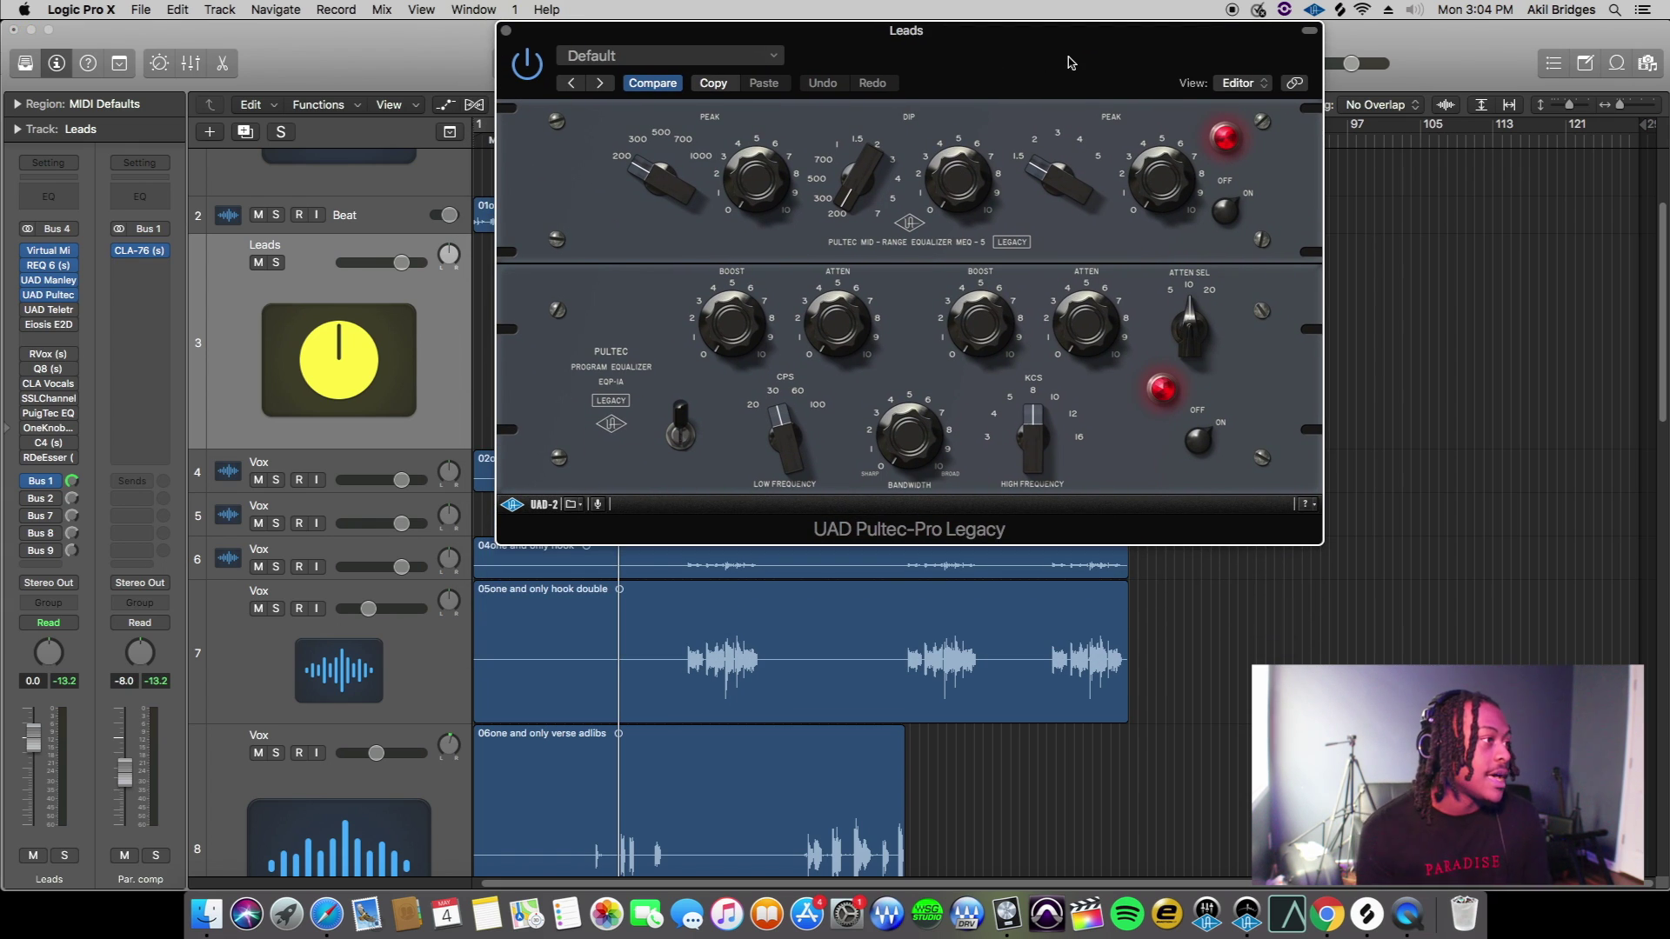
pyautogui.click(49, 283)
pyautogui.moveTo(1039, 22); pyautogui.dragTo(1126, 228)
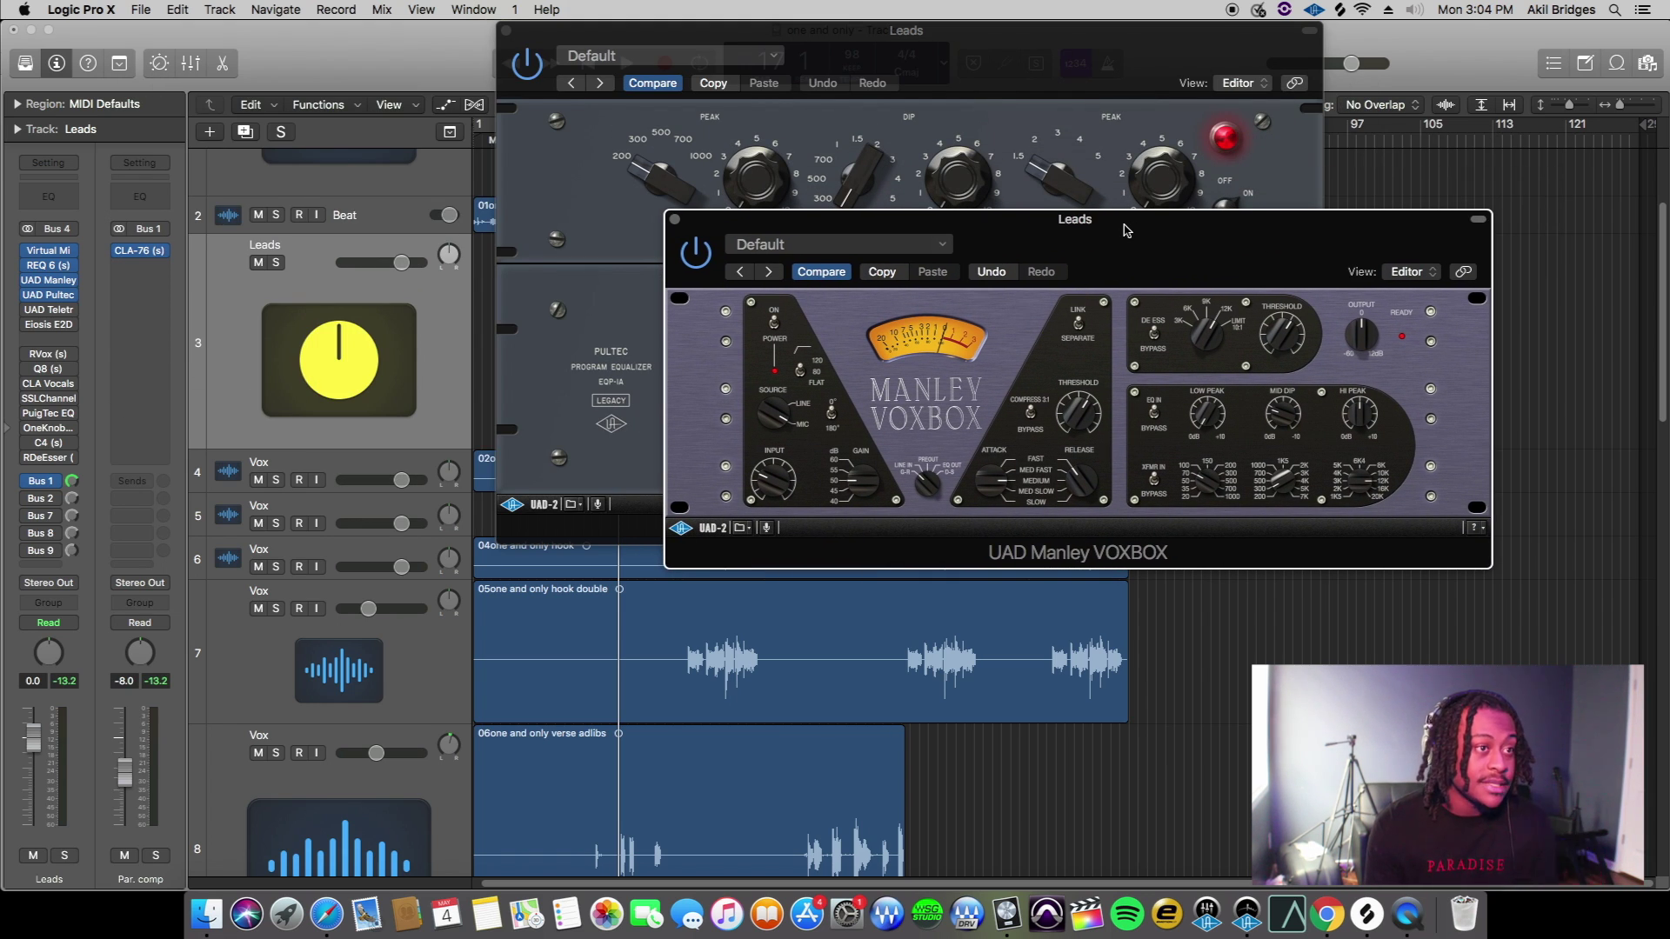
pyautogui.click(674, 221)
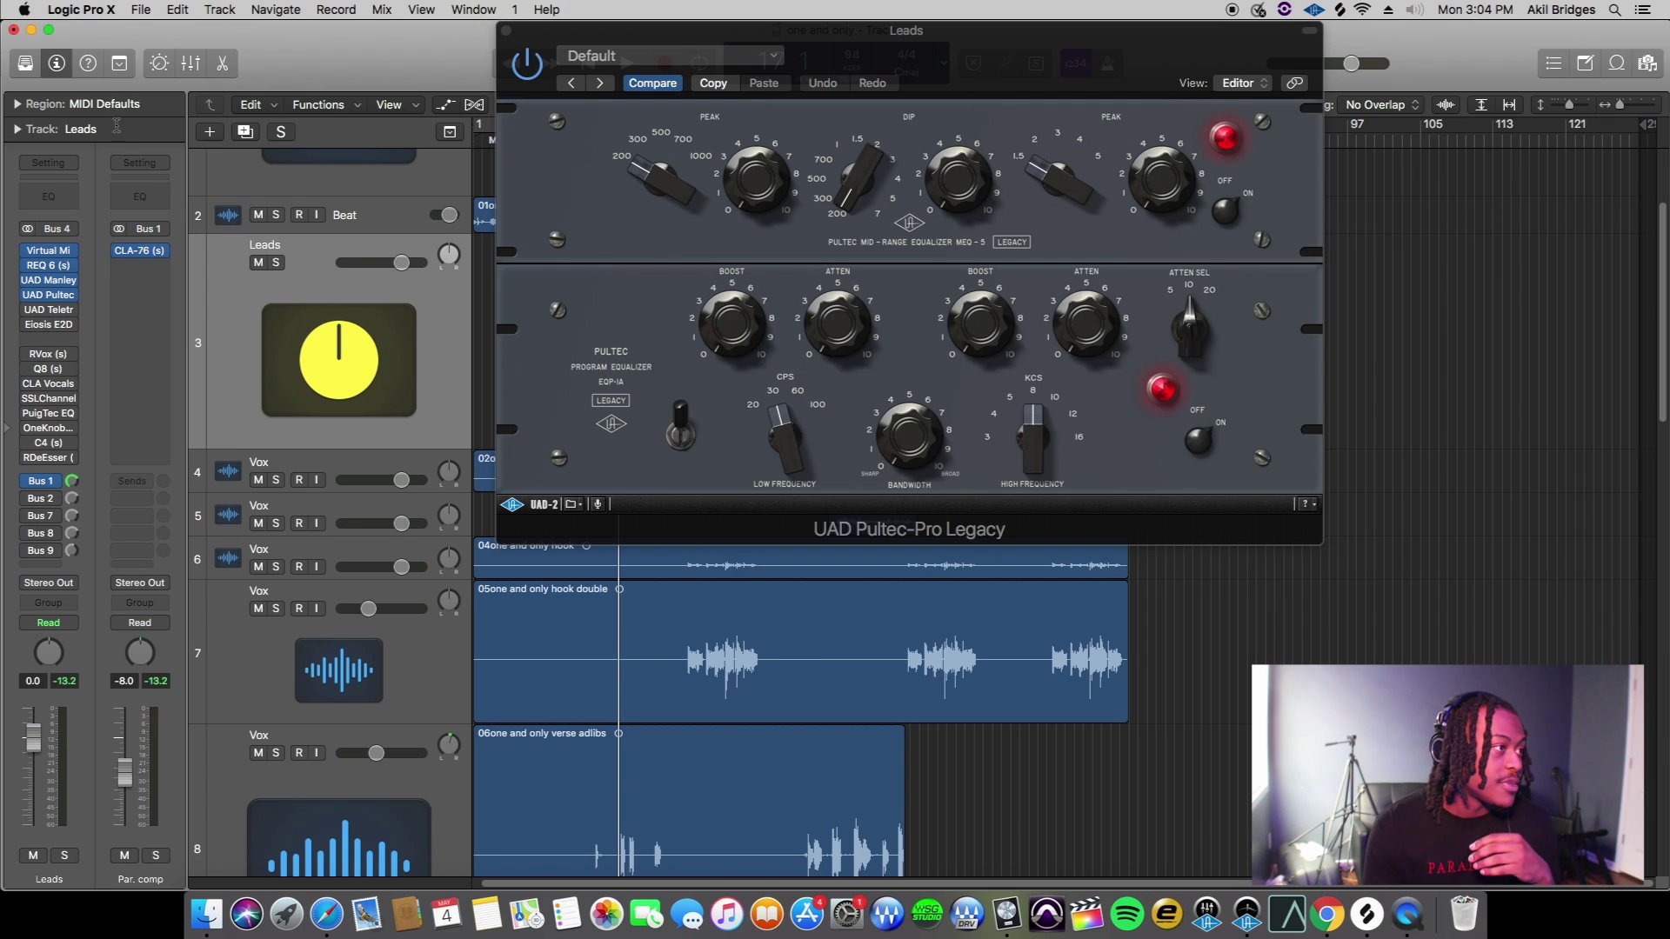
# Set the dip frequency of the Pultec-Pro's mid-range equalizer to 300, and move the plug-in clear of the upper tracks
pyautogui.moveTo(61, 290)
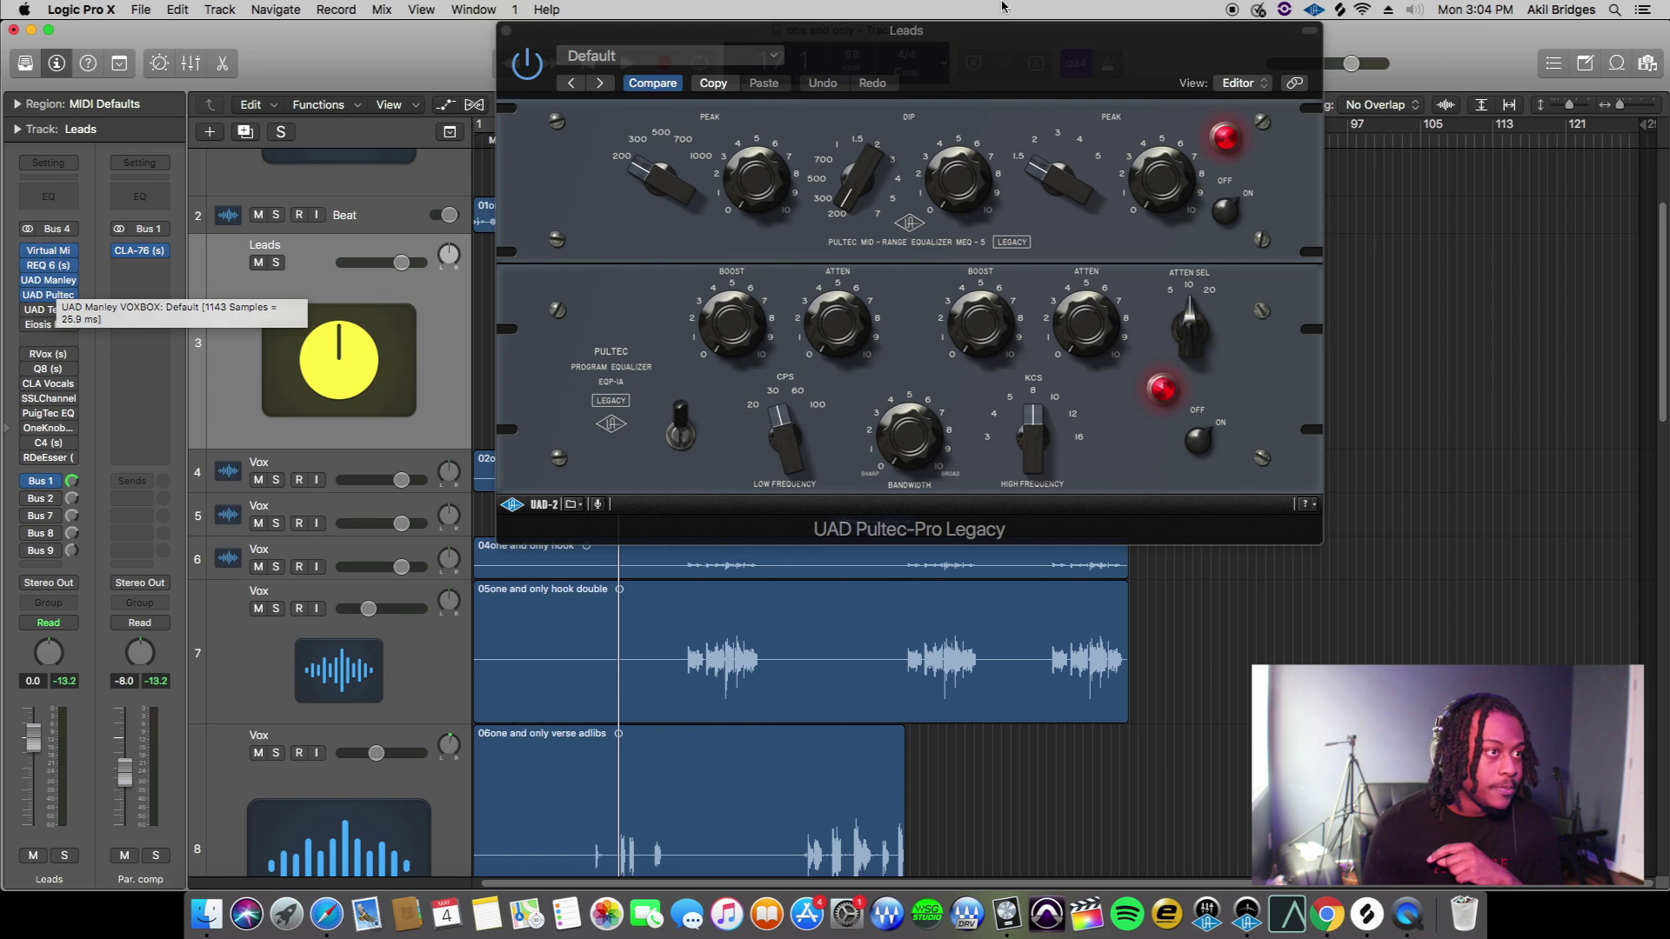
pyautogui.moveTo(1059, 64); pyautogui.dragTo(1046, 209)
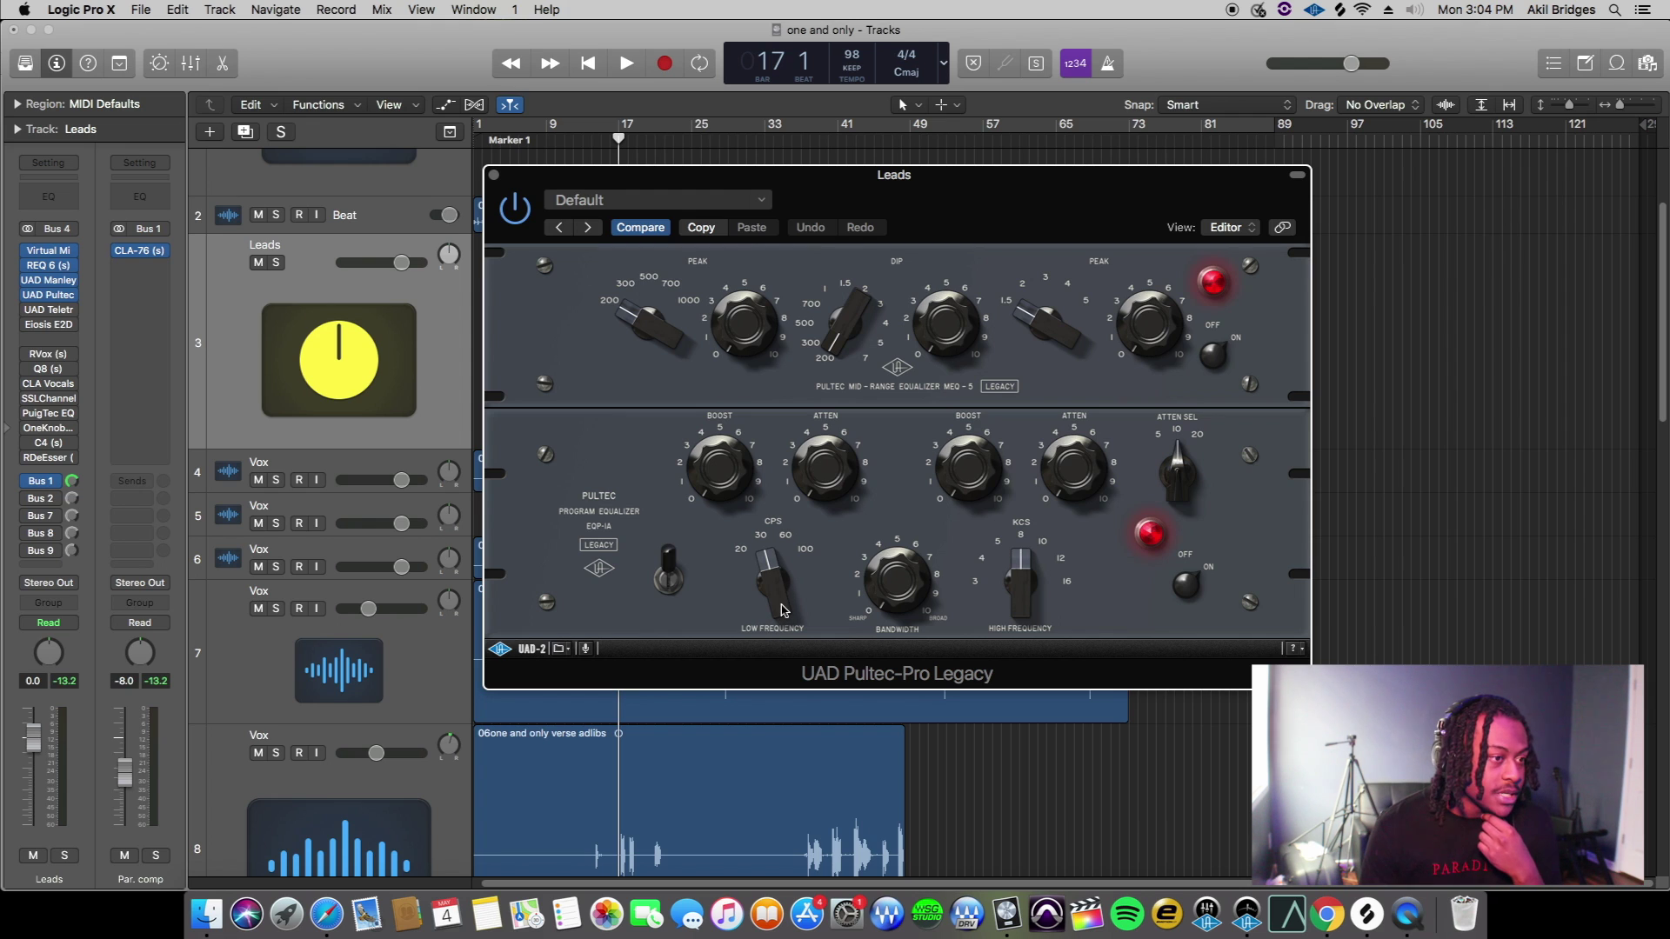
pyautogui.moveTo(884, 316); pyautogui.dragTo(953, 272)
pyautogui.moveTo(990, 197); pyautogui.dragTo(970, 628)
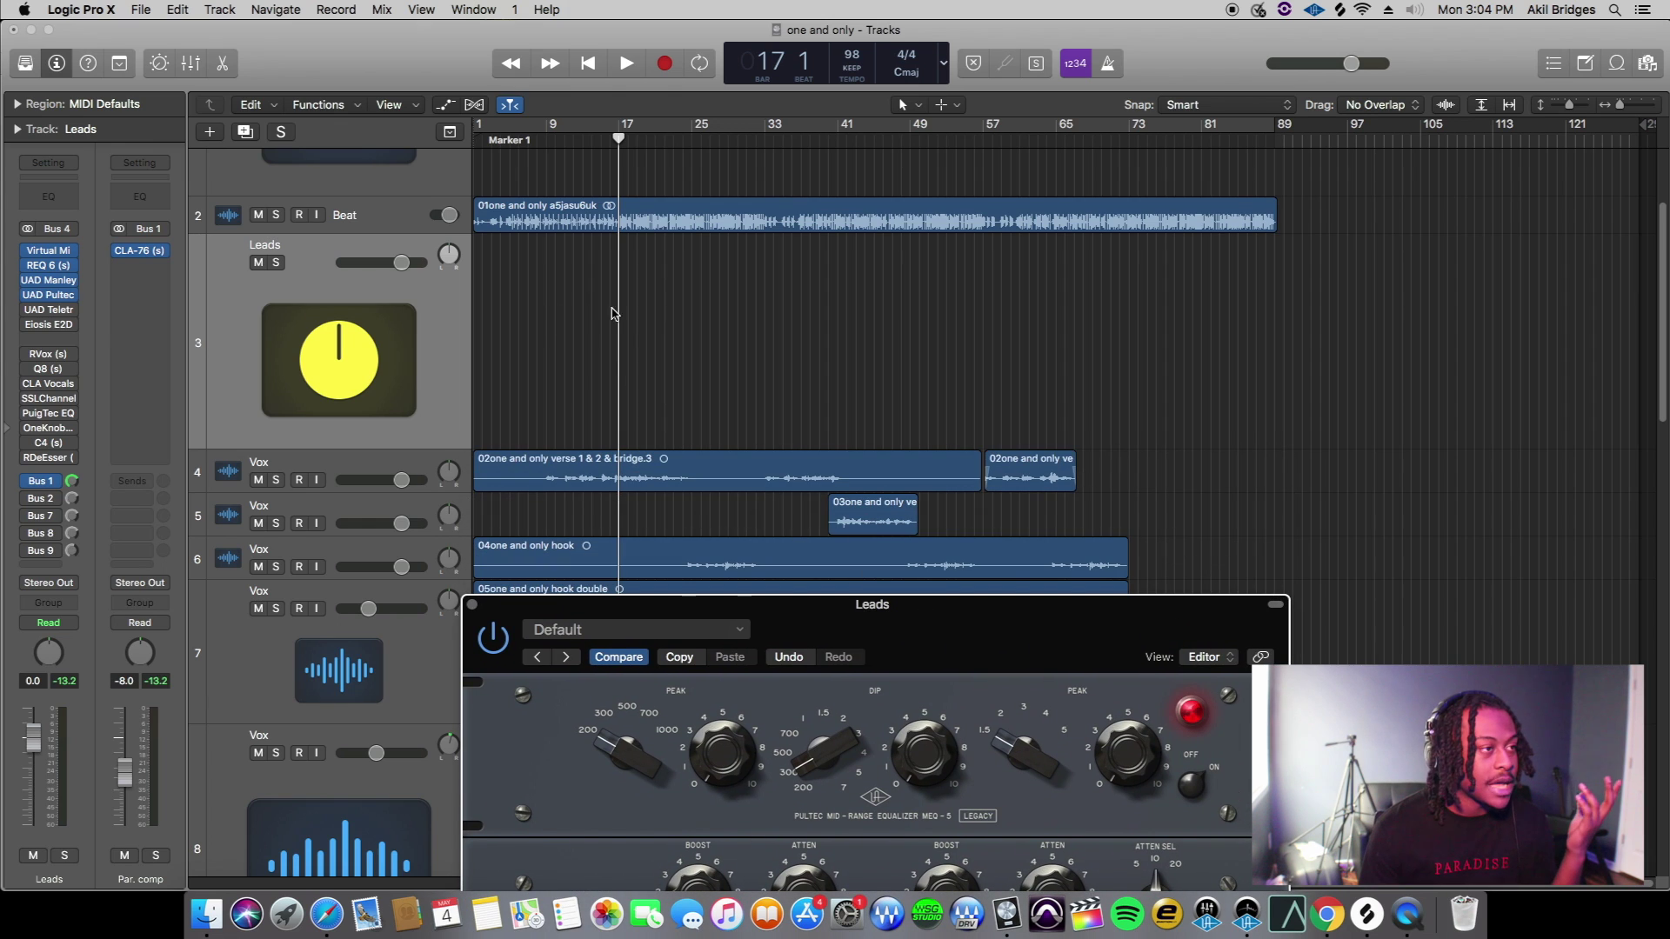
# Solo the Leads track and play it from bar 12 with the Pultec-Pro Legacy open
pyautogui.click(647, 329)
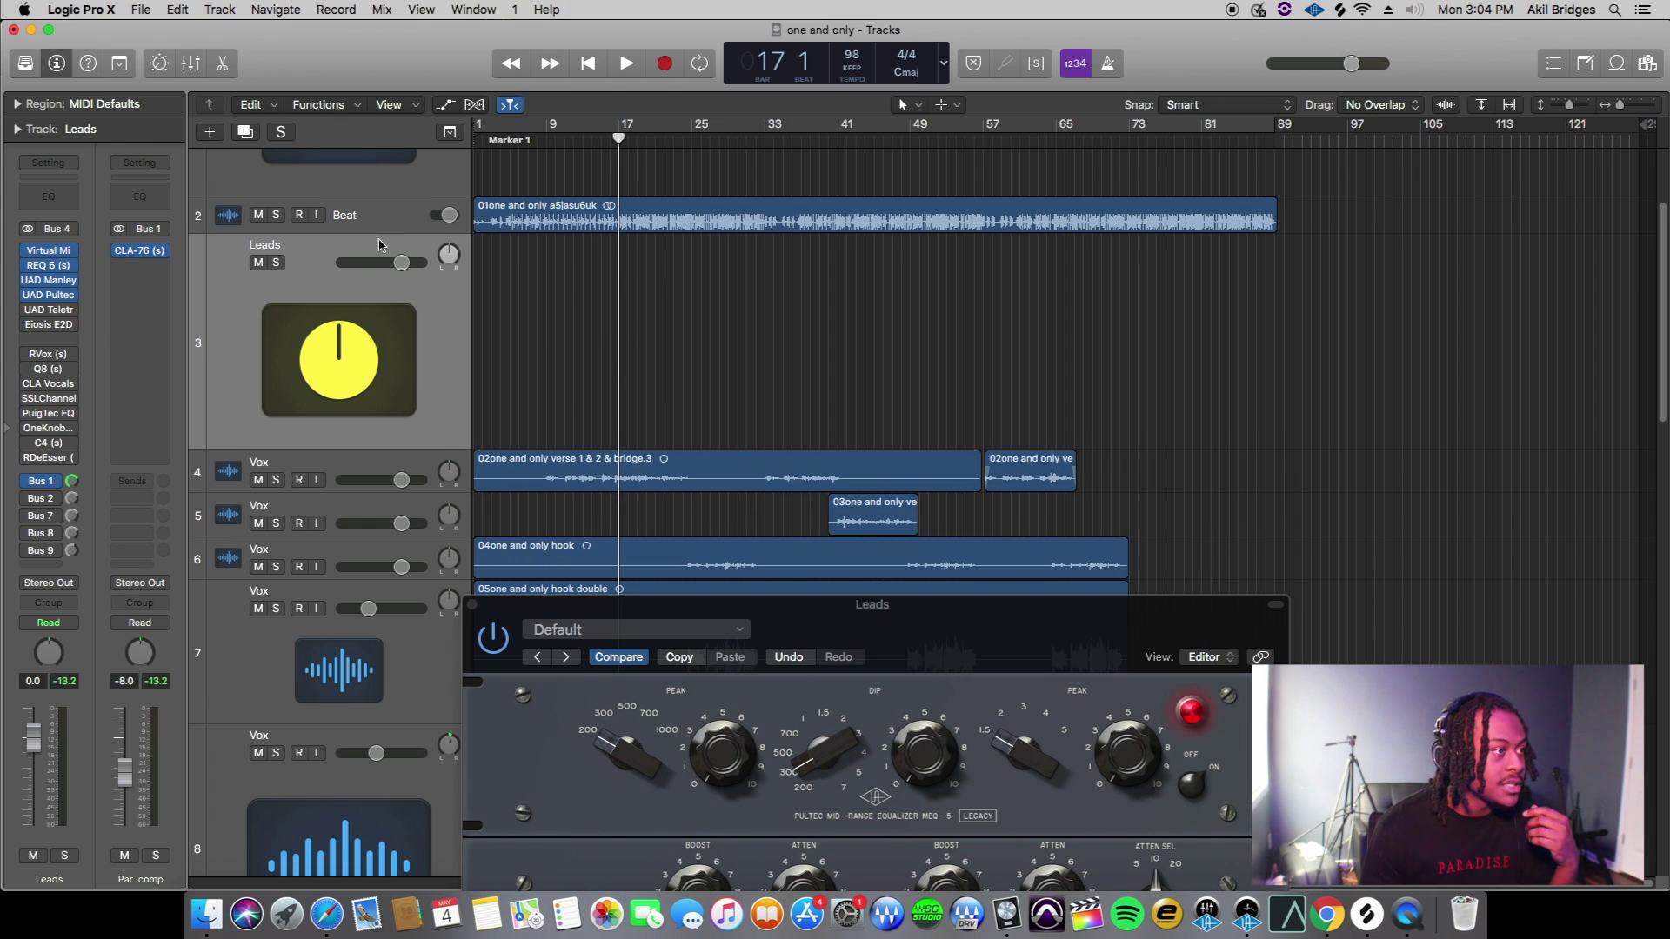
pyautogui.click(276, 264)
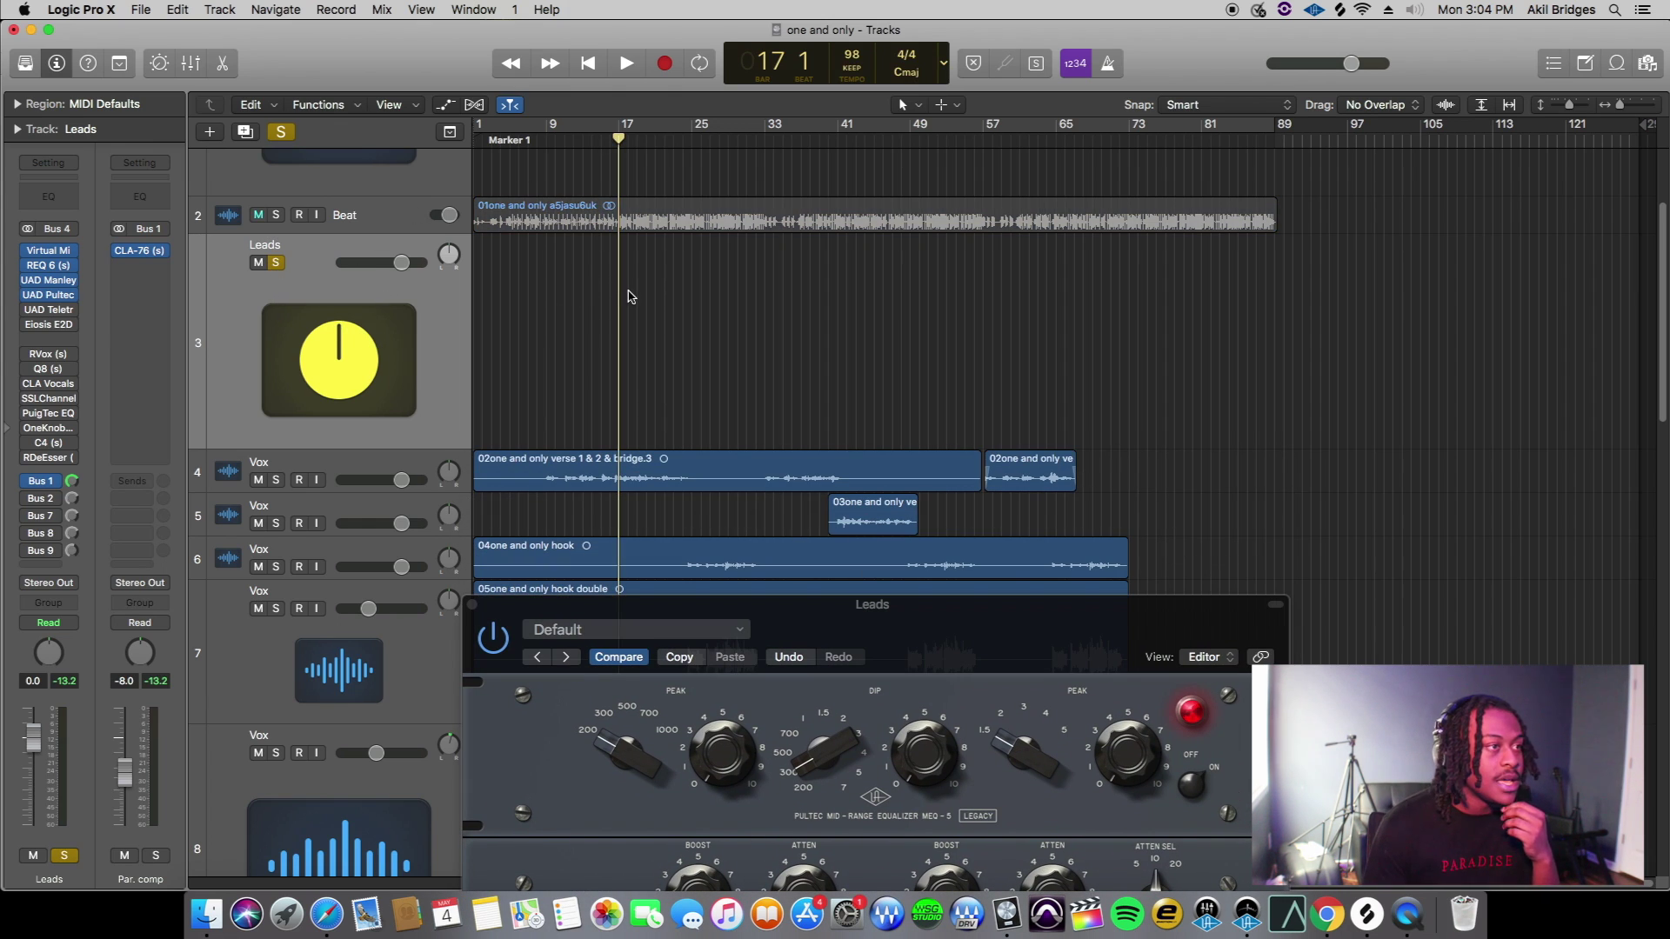
pyautogui.click(574, 139)
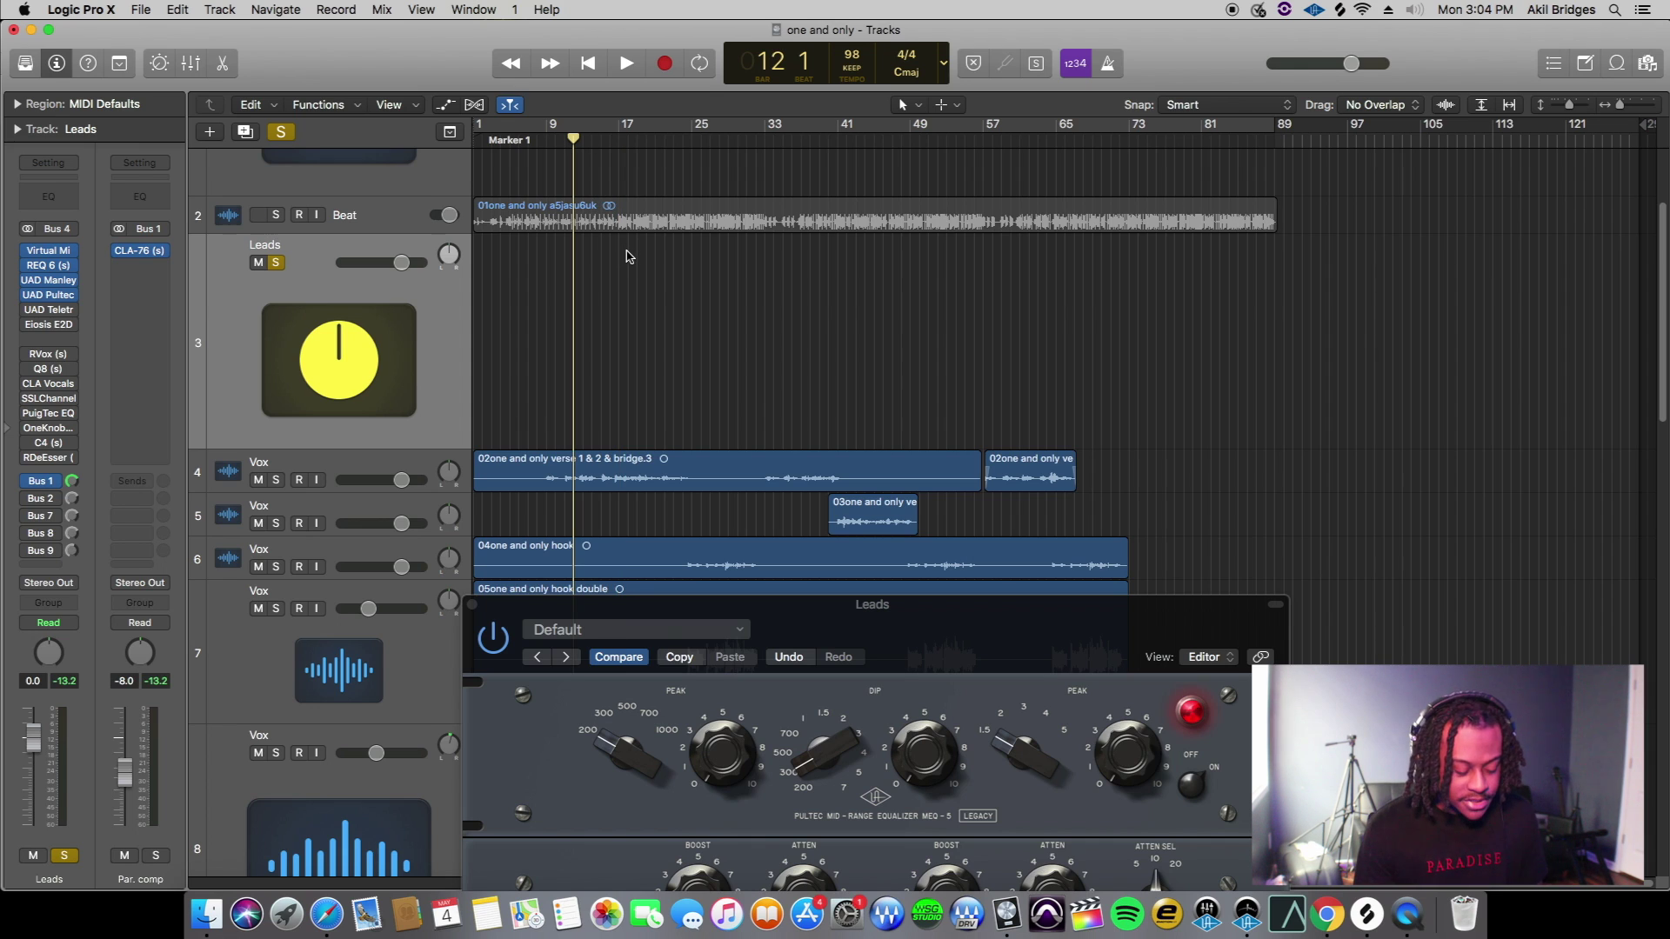
pyautogui.moveTo(1087, 638); pyautogui.dragTo(1144, 304)
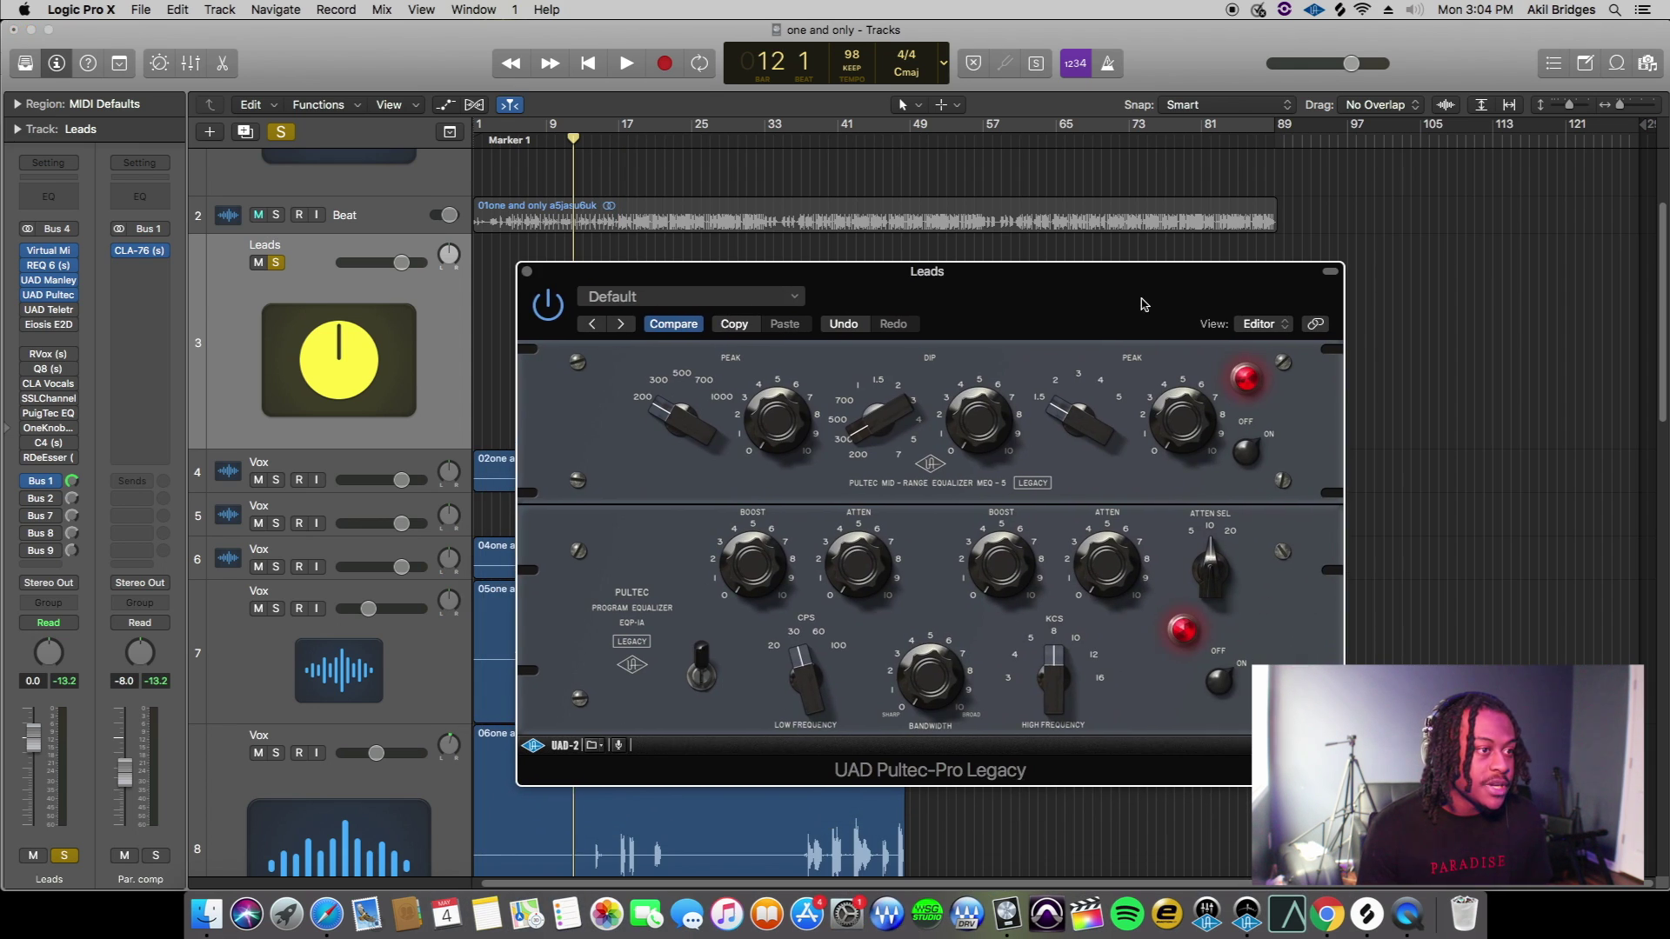
pyautogui.press('space')
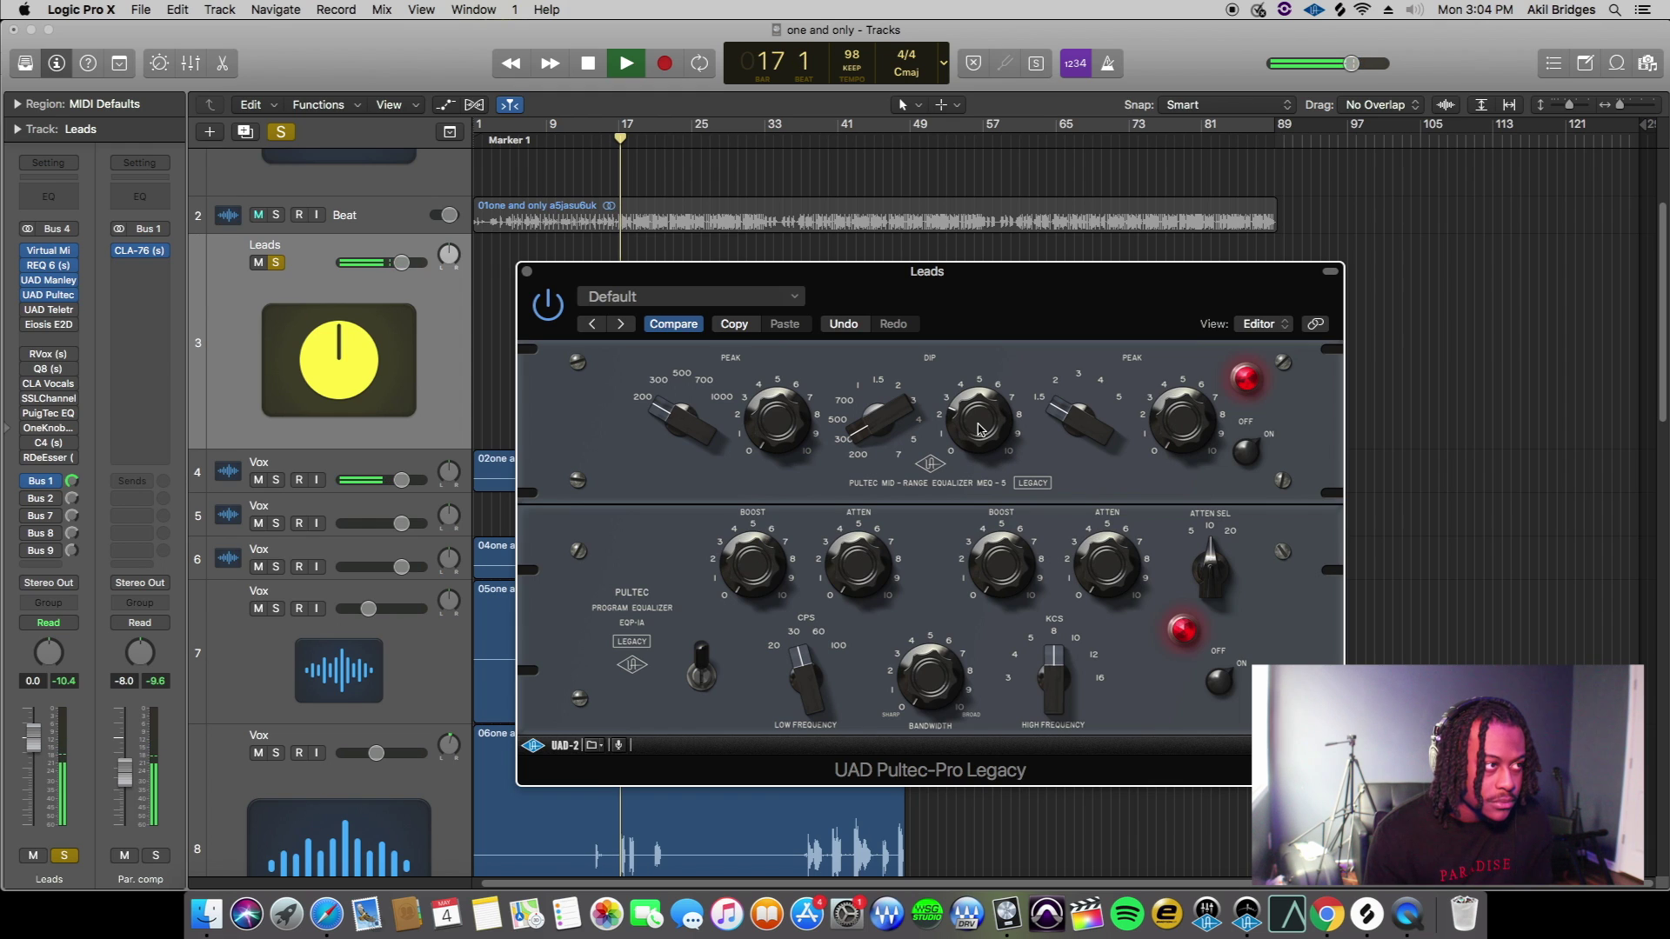
# Clear the Leads solo during playback, set the Pultec's low frequency to 100 and its mid-range dip to about 2, and stop at bar 22
pyautogui.click(282, 134)
pyautogui.moveTo(1084, 312); pyautogui.dragTo(1086, 207)
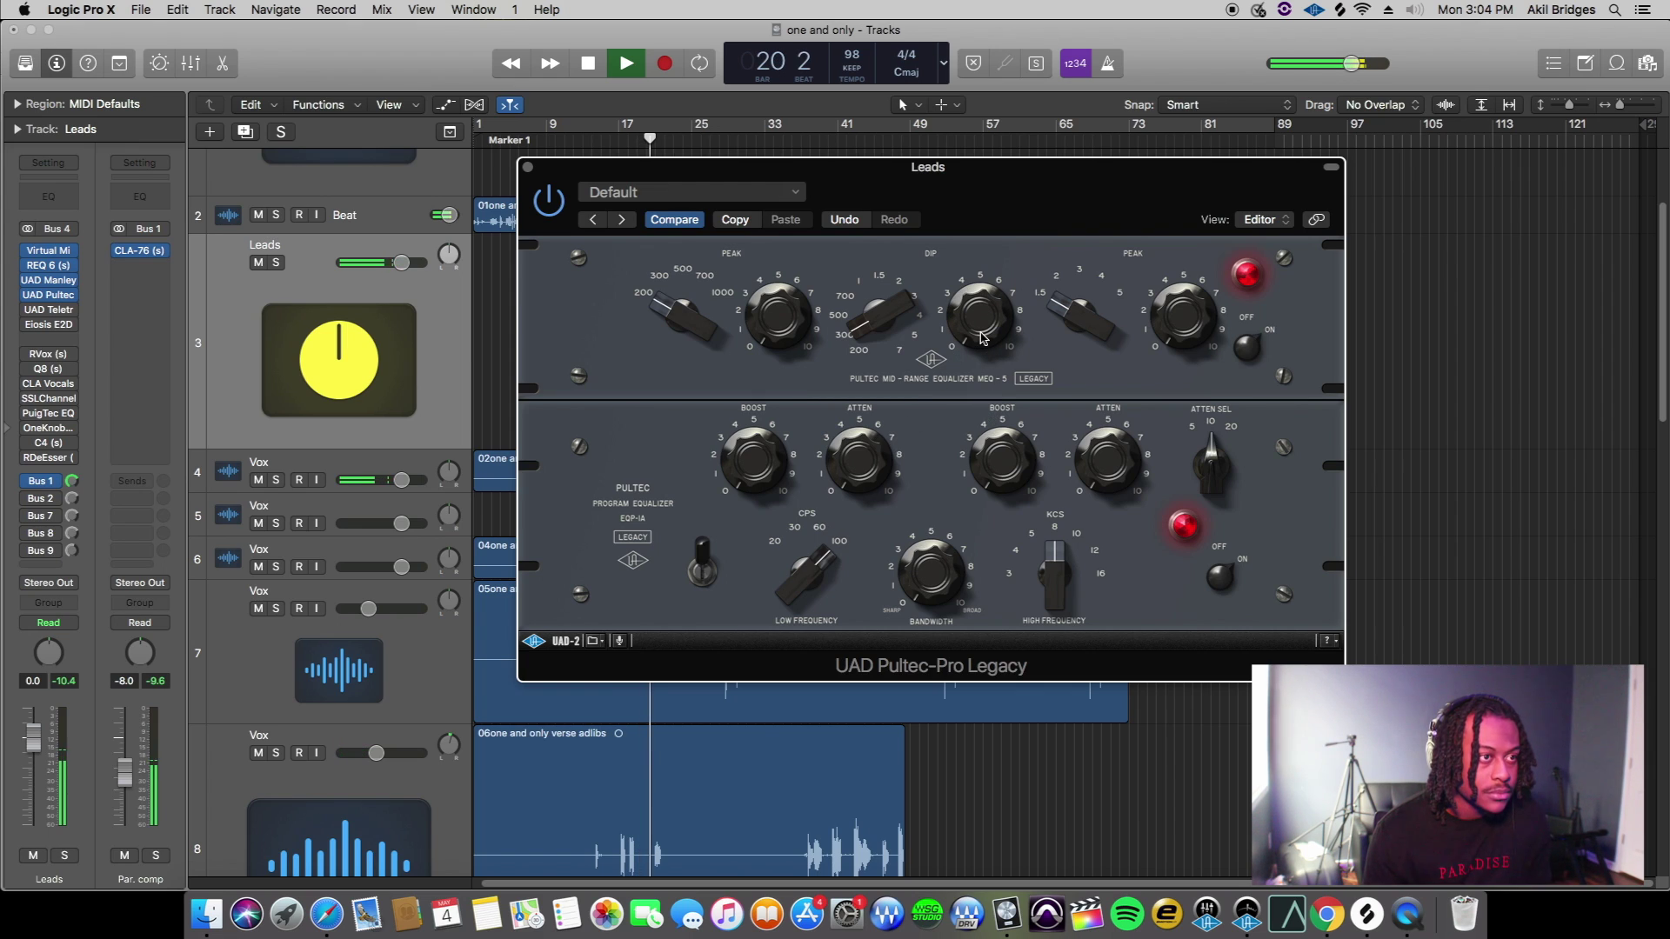
pyautogui.moveTo(982, 337); pyautogui.dragTo(981, 288)
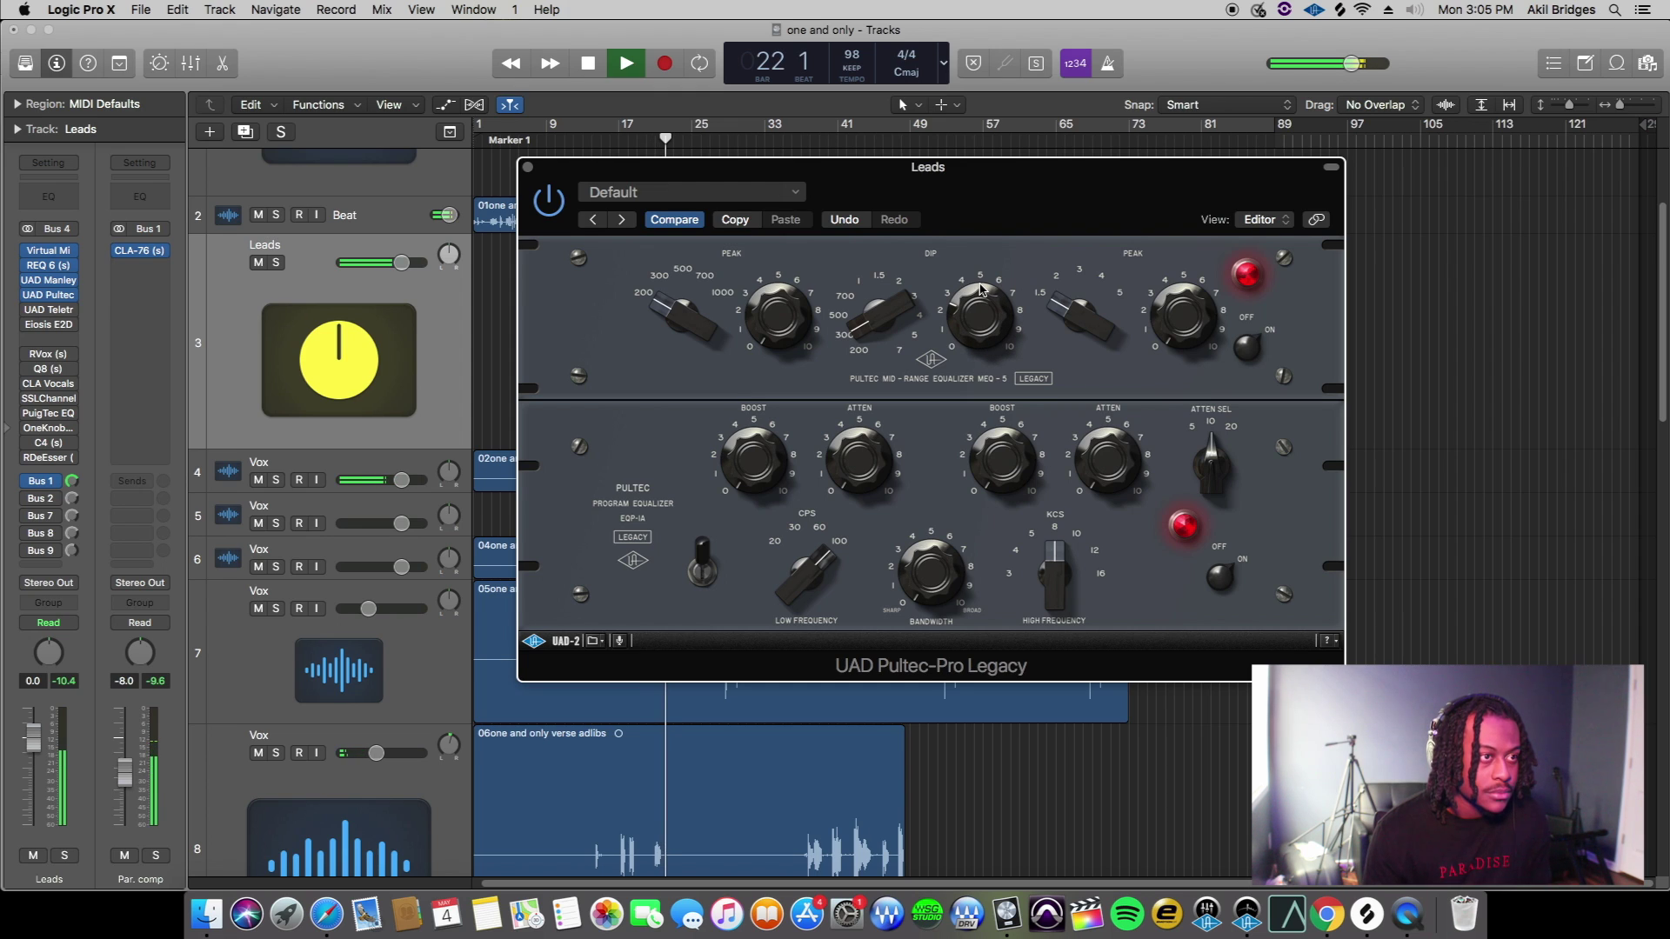
pyautogui.press('space')
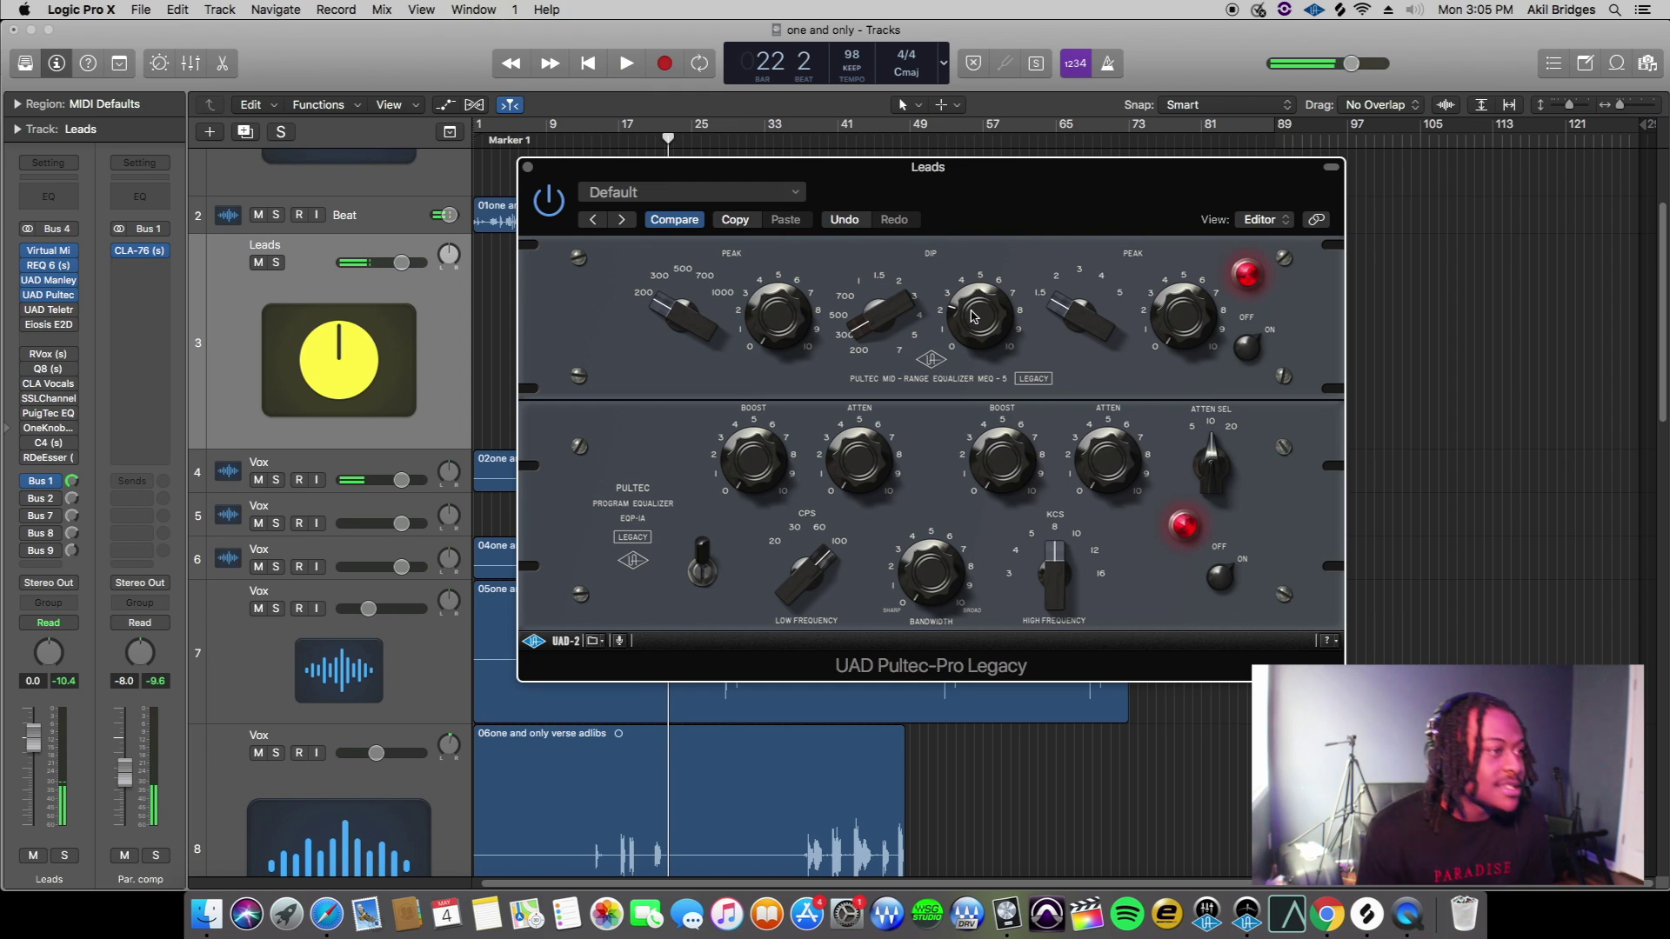
# Play the full mix from about bar 10 to bar 16, keeping the Pultec-Pro Legacy open and clear of the vocal tracks
pyautogui.moveTo(988, 212); pyautogui.dragTo(1006, 257)
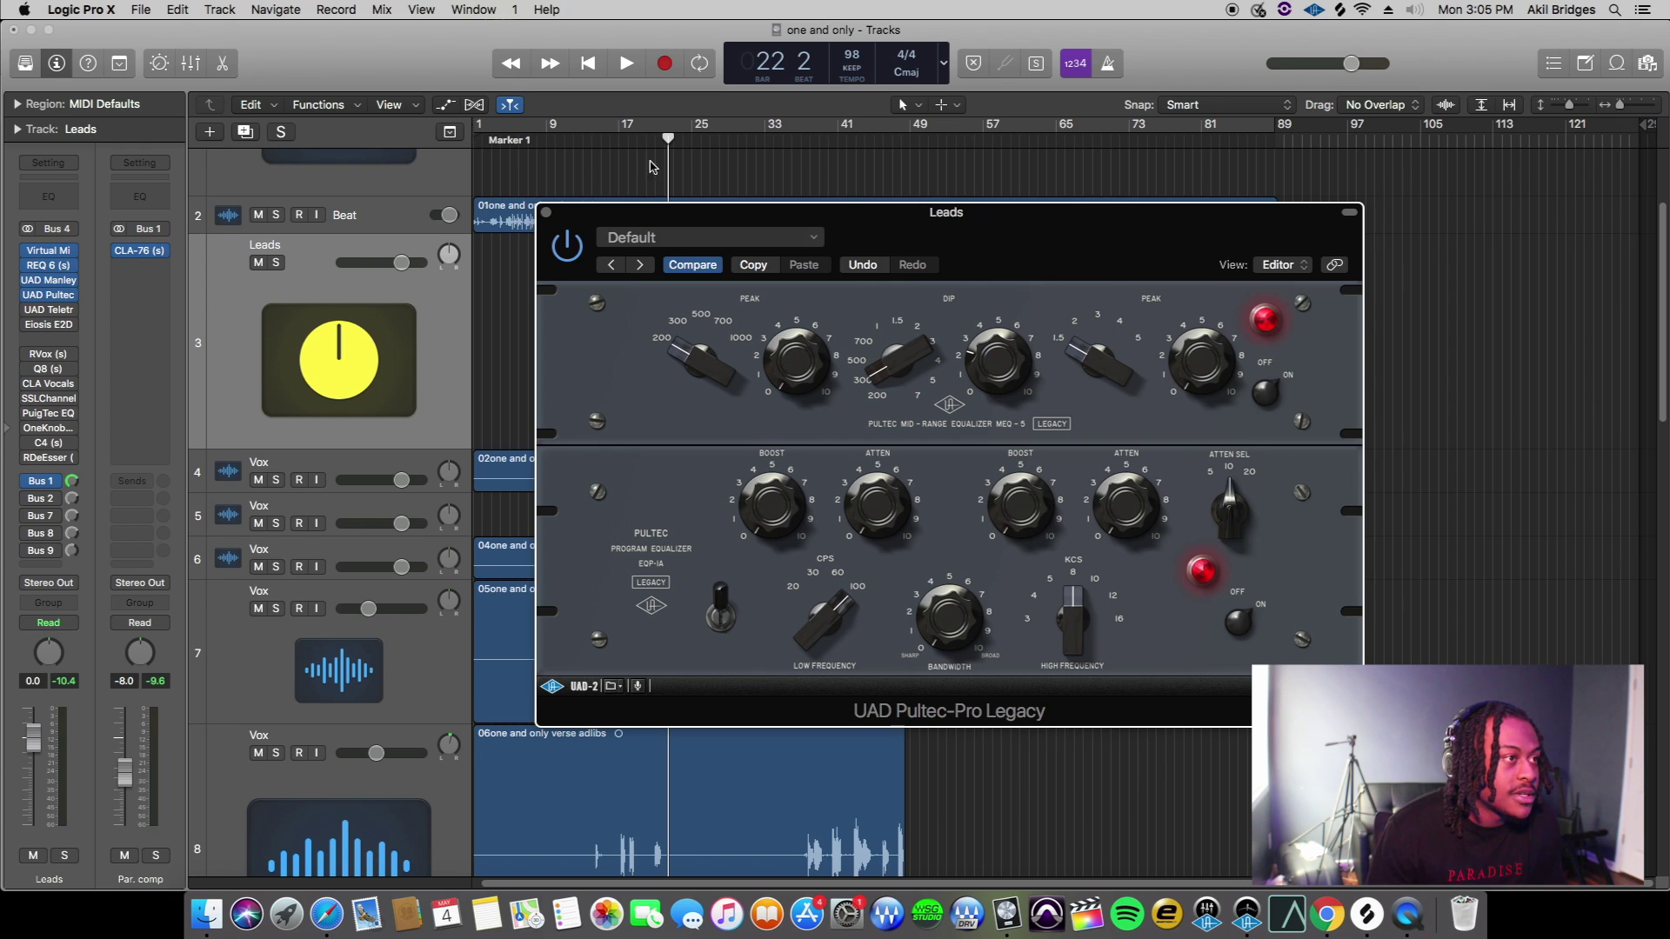
pyautogui.click(555, 144)
pyautogui.press('space')
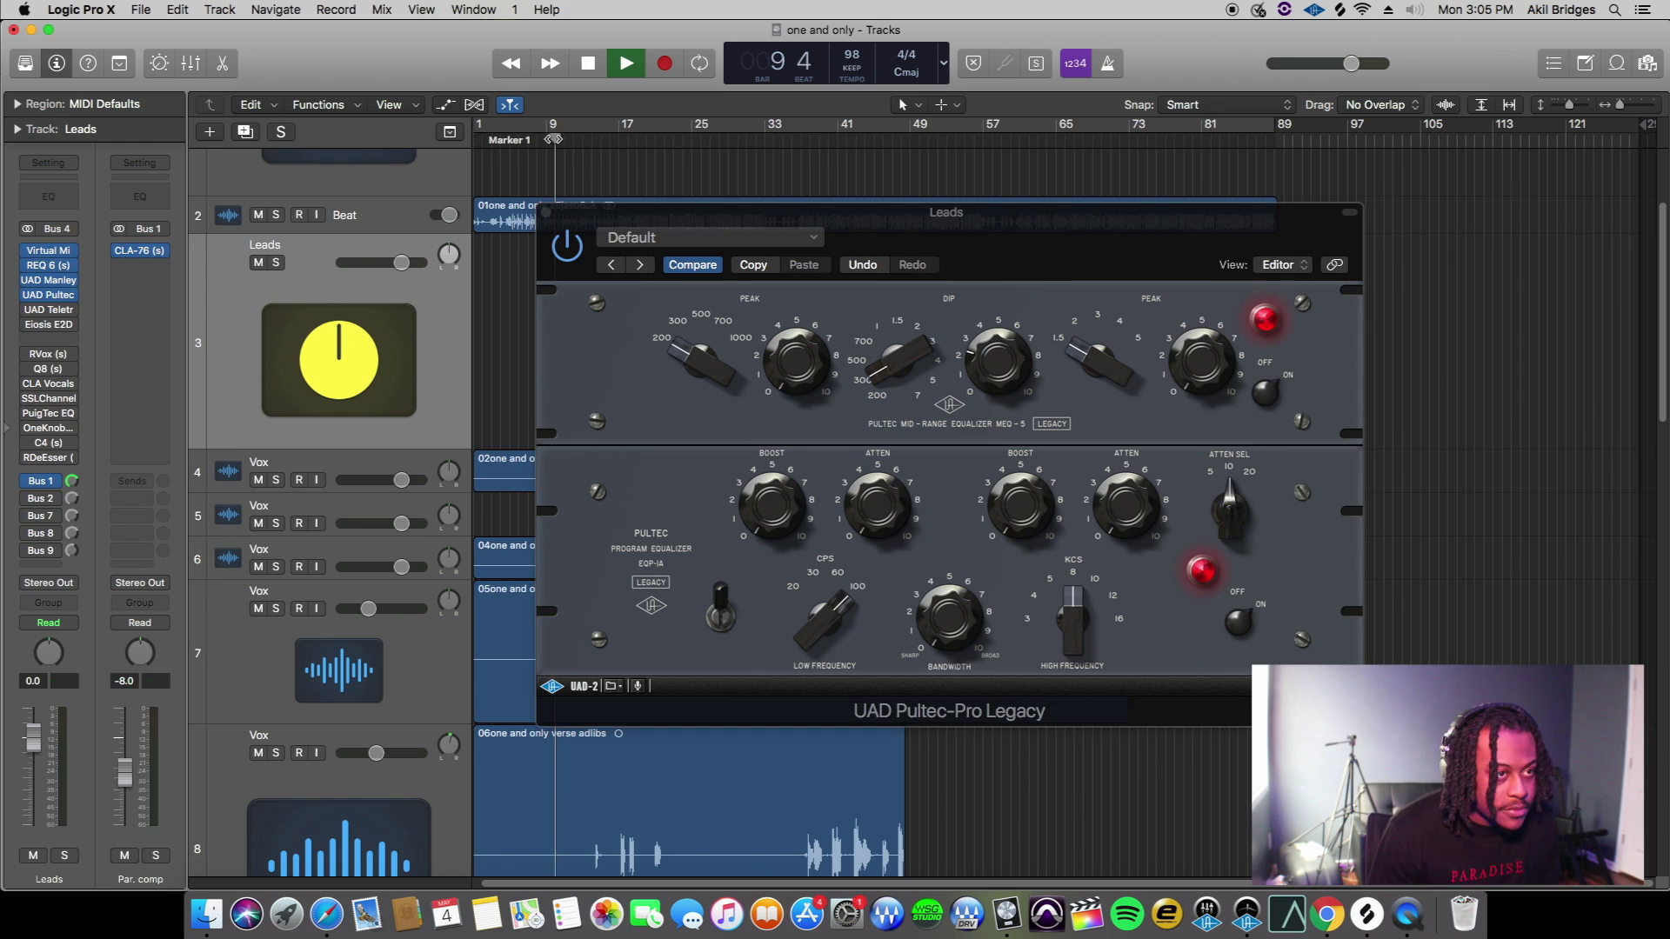
pyautogui.moveTo(1120, 249); pyautogui.dragTo(1143, 152)
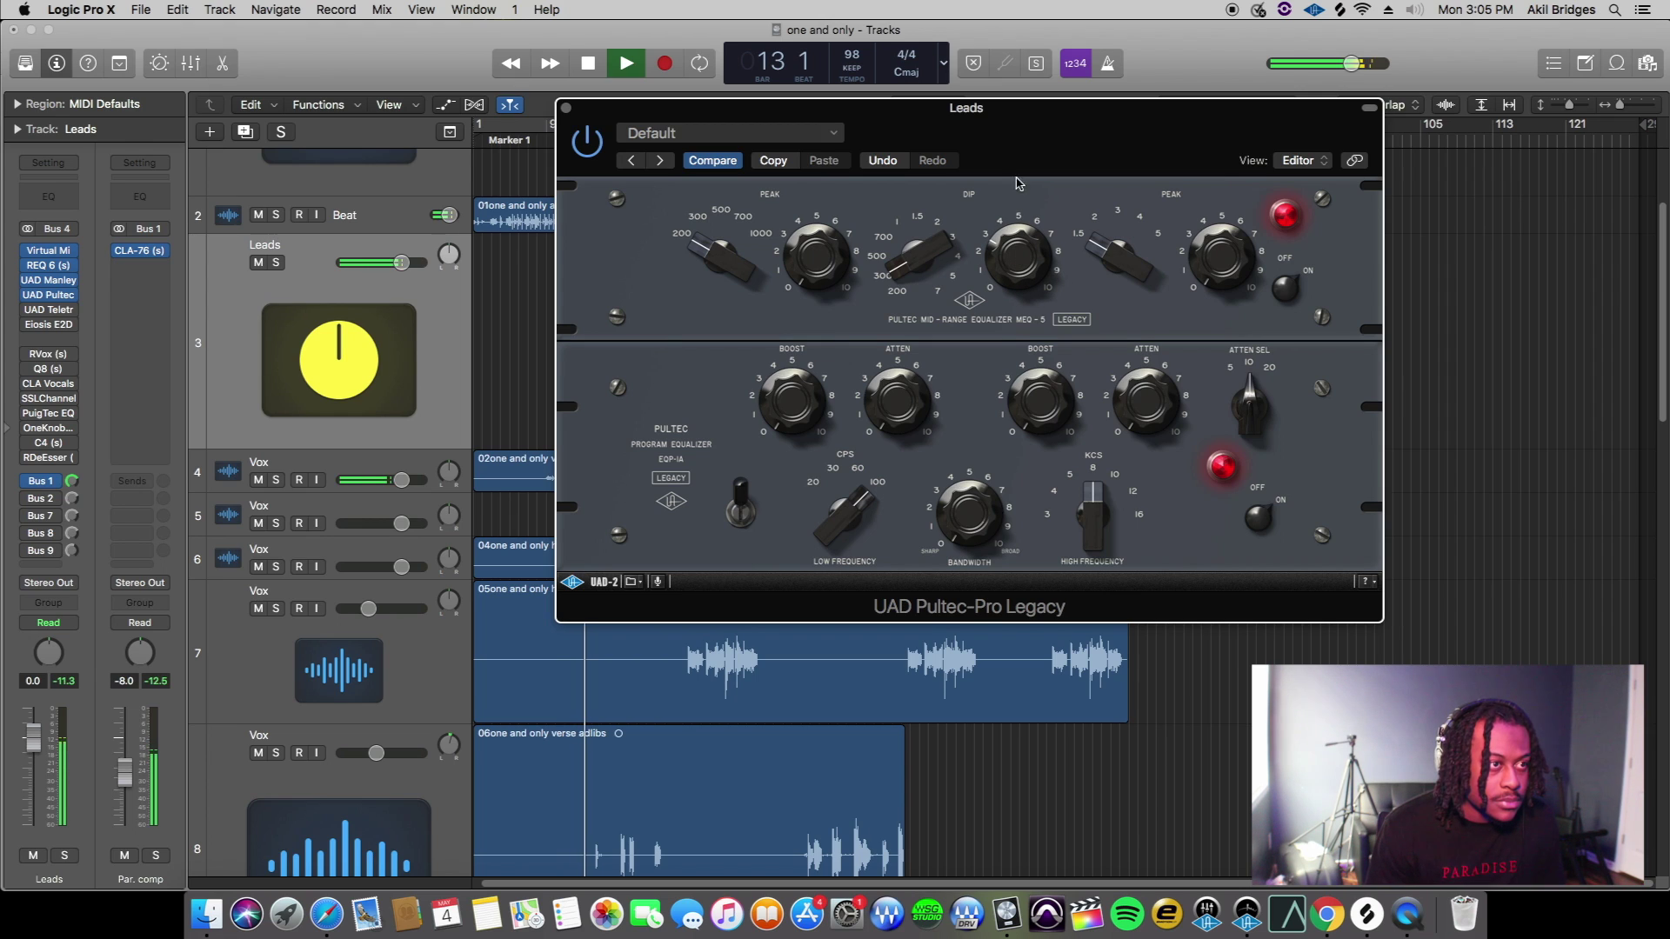
pyautogui.moveTo(1034, 153); pyautogui.dragTo(1040, 143)
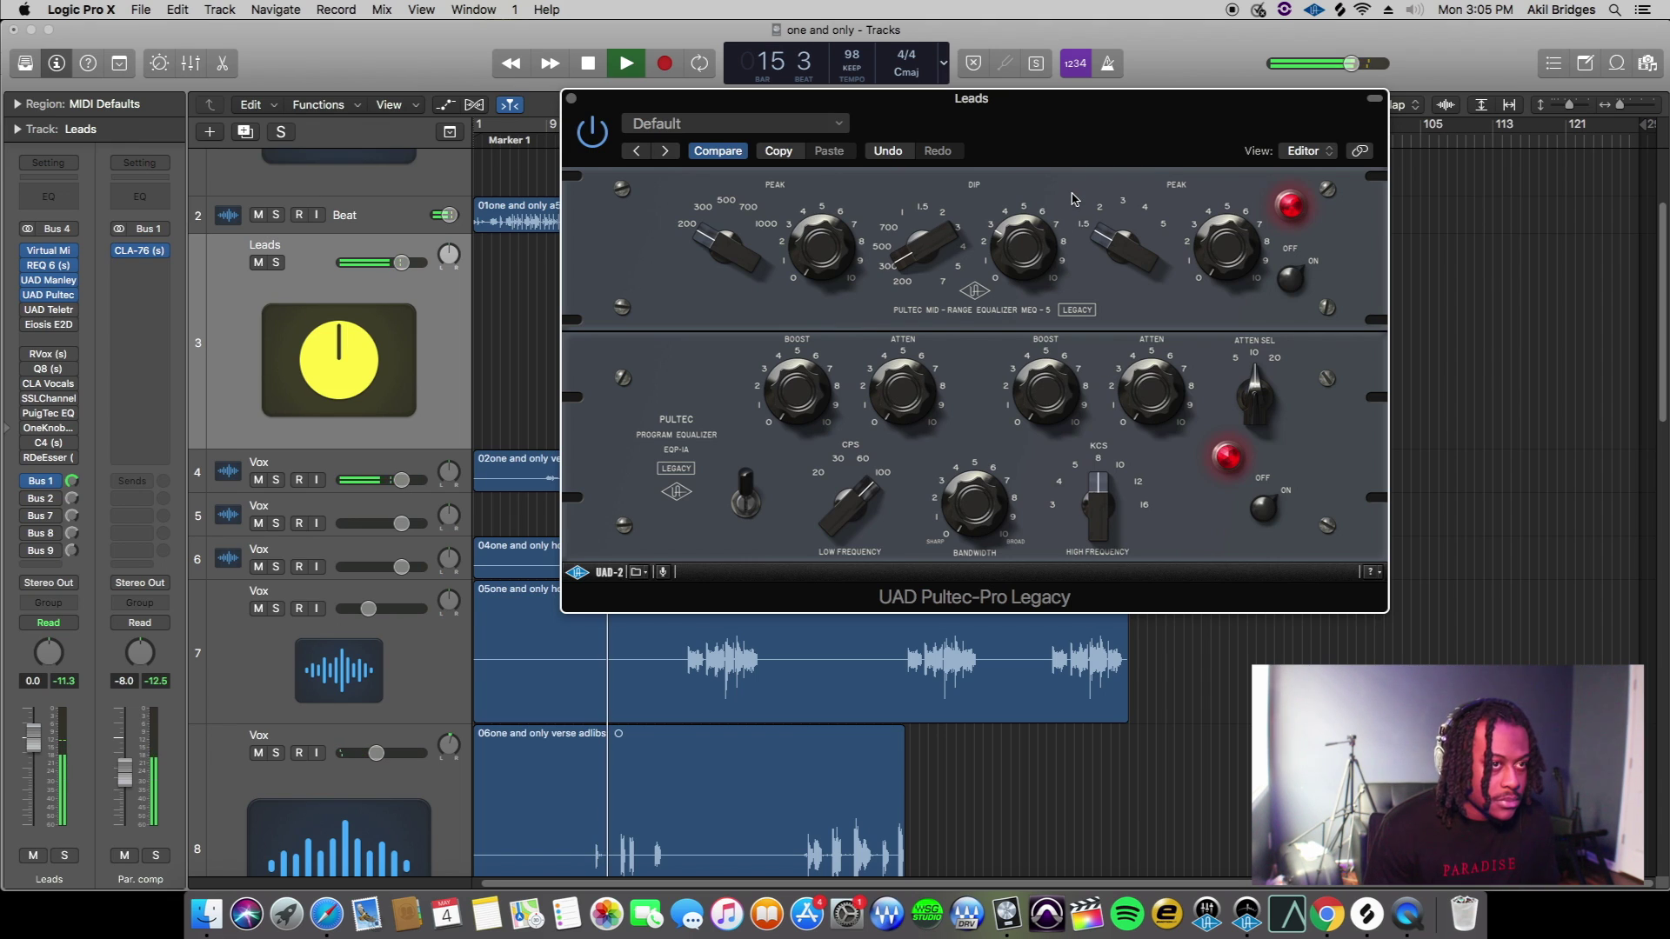
pyautogui.press('space')
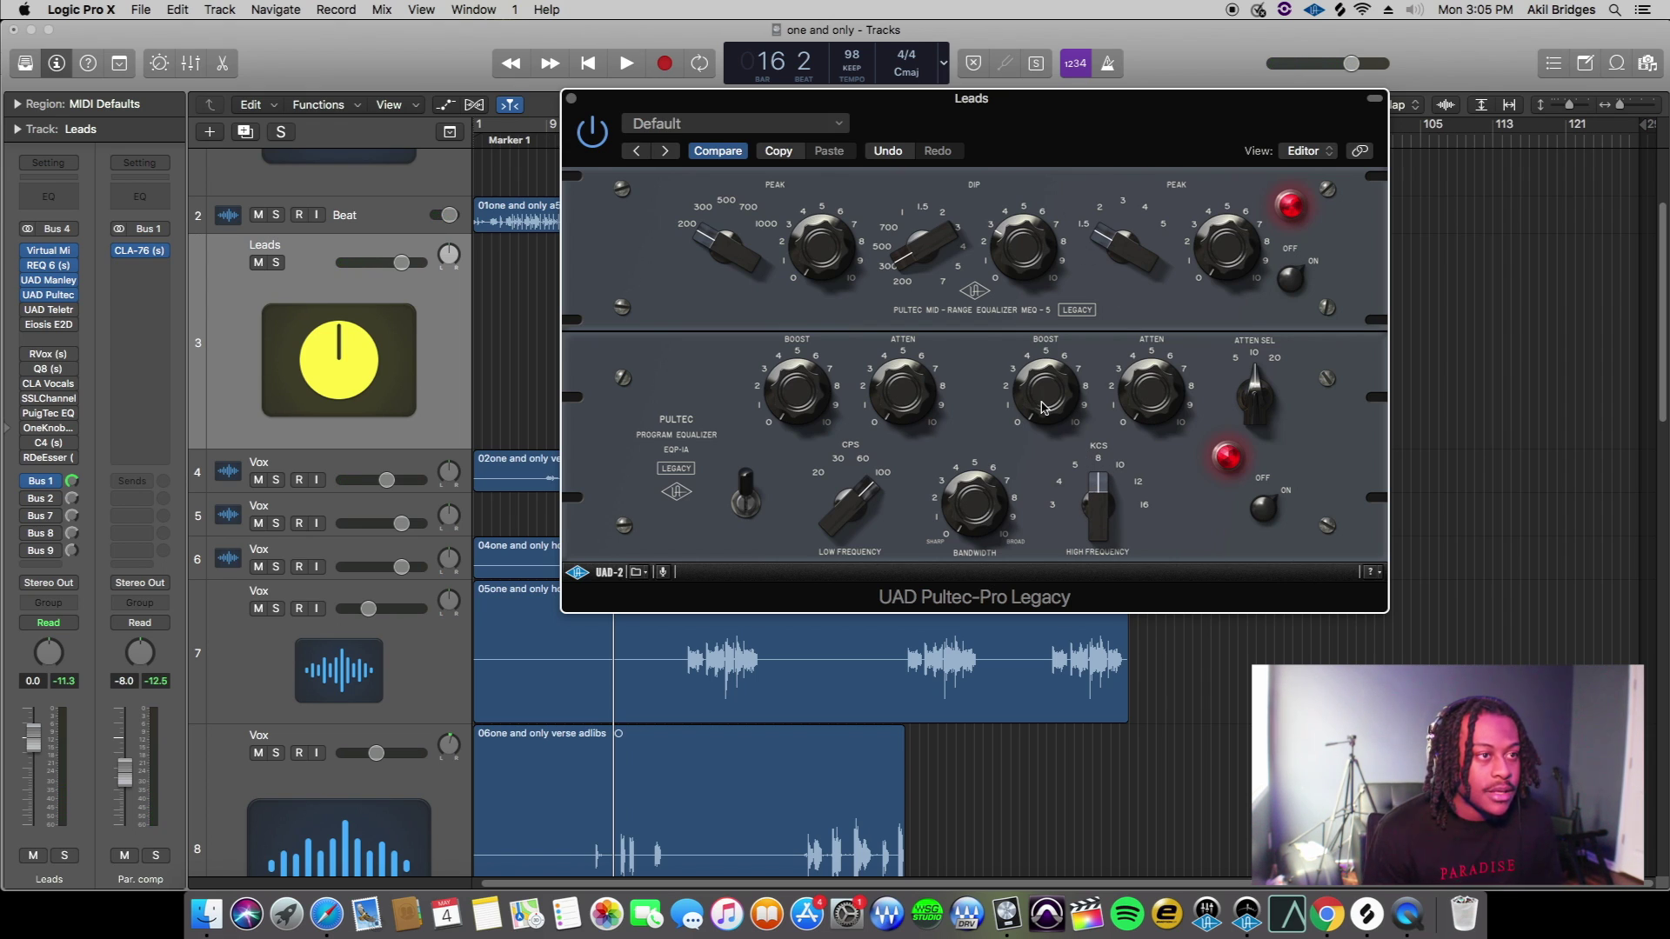
# Adjust the high-frequency boost and attenuation of the Pultec-Pro's program equalizer with playback stopped
pyautogui.moveTo(1046, 409); pyautogui.dragTo(1041, 395)
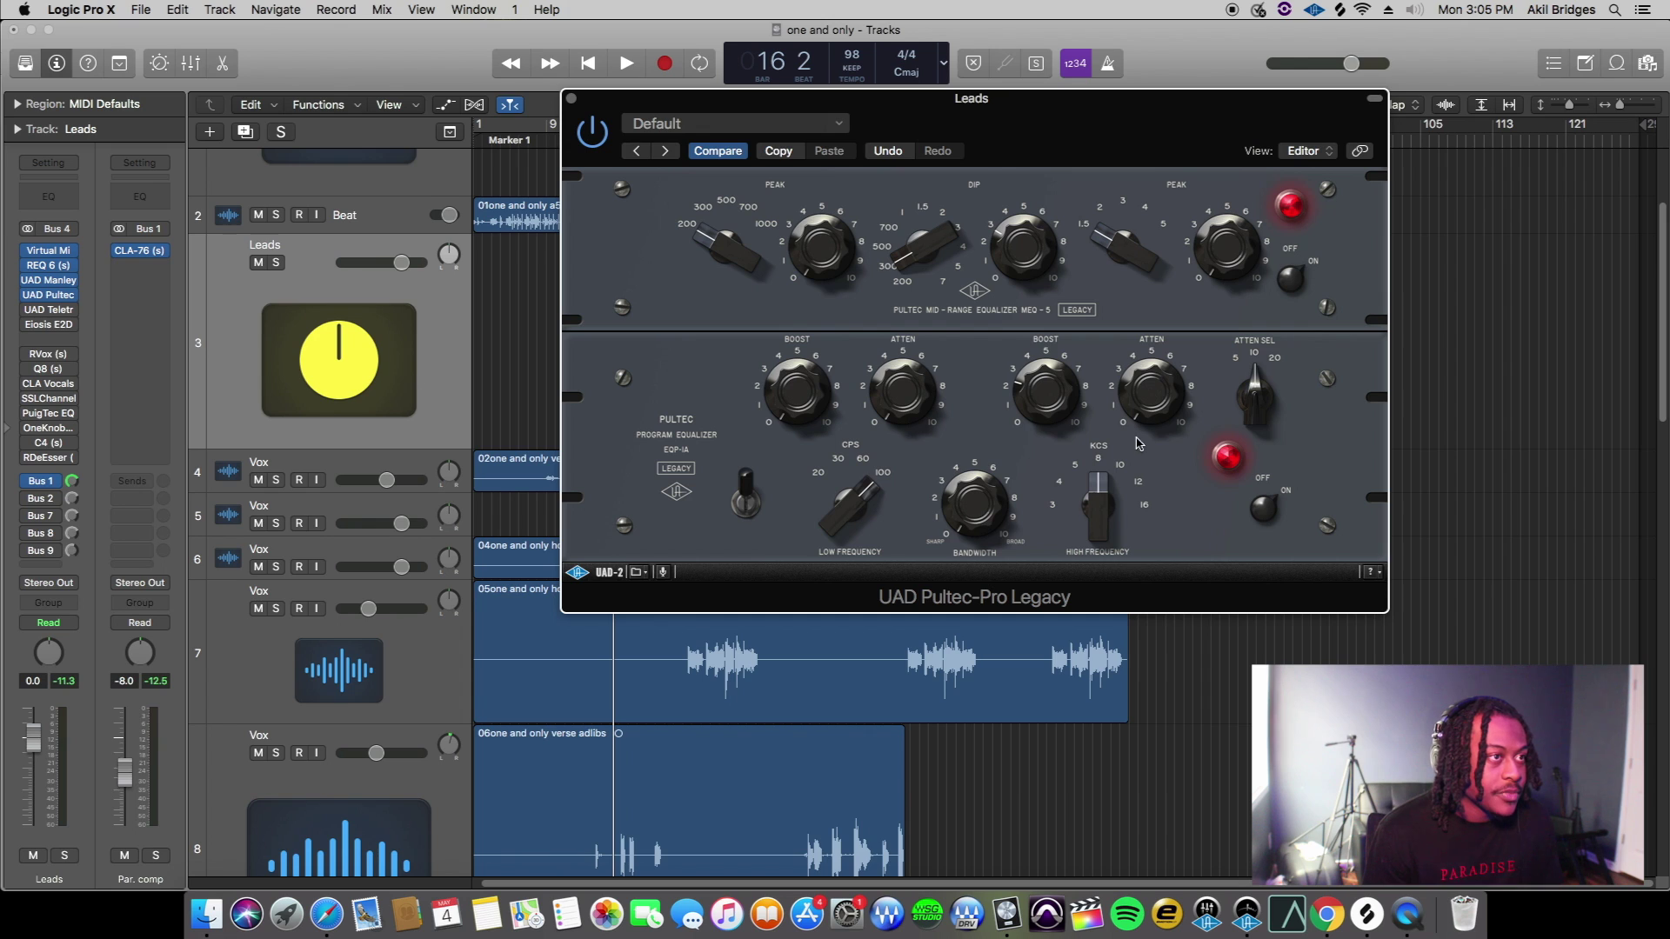
pyautogui.moveTo(949, 122); pyautogui.dragTo(1093, 199)
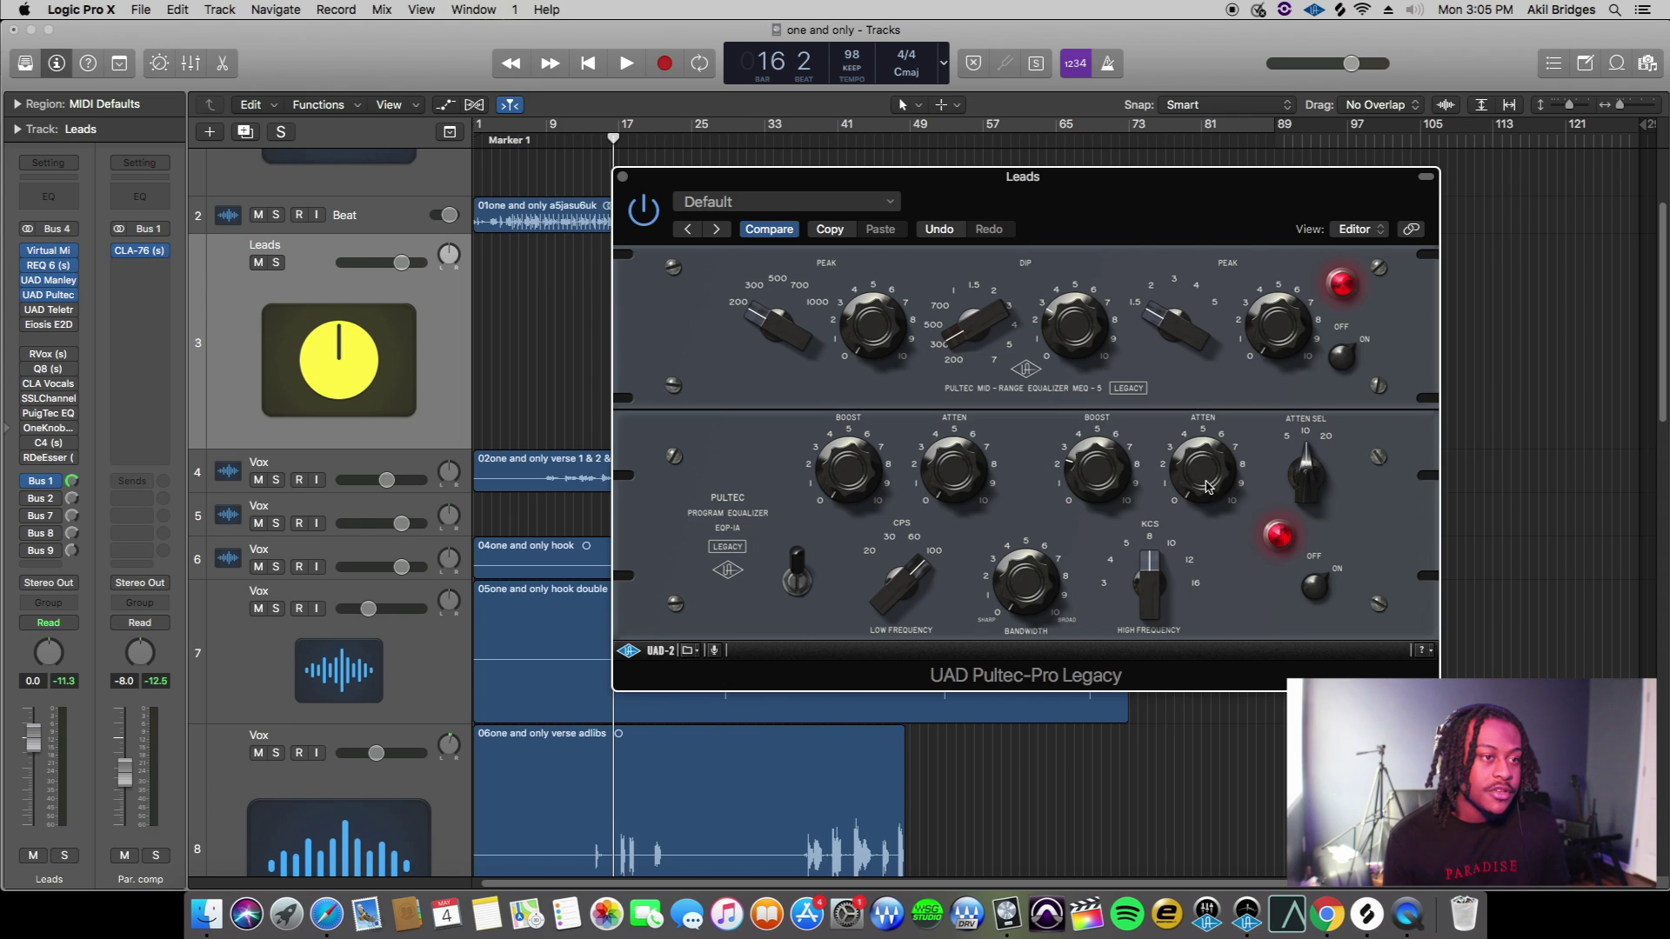
pyautogui.moveTo(1207, 488); pyautogui.dragTo(1205, 459)
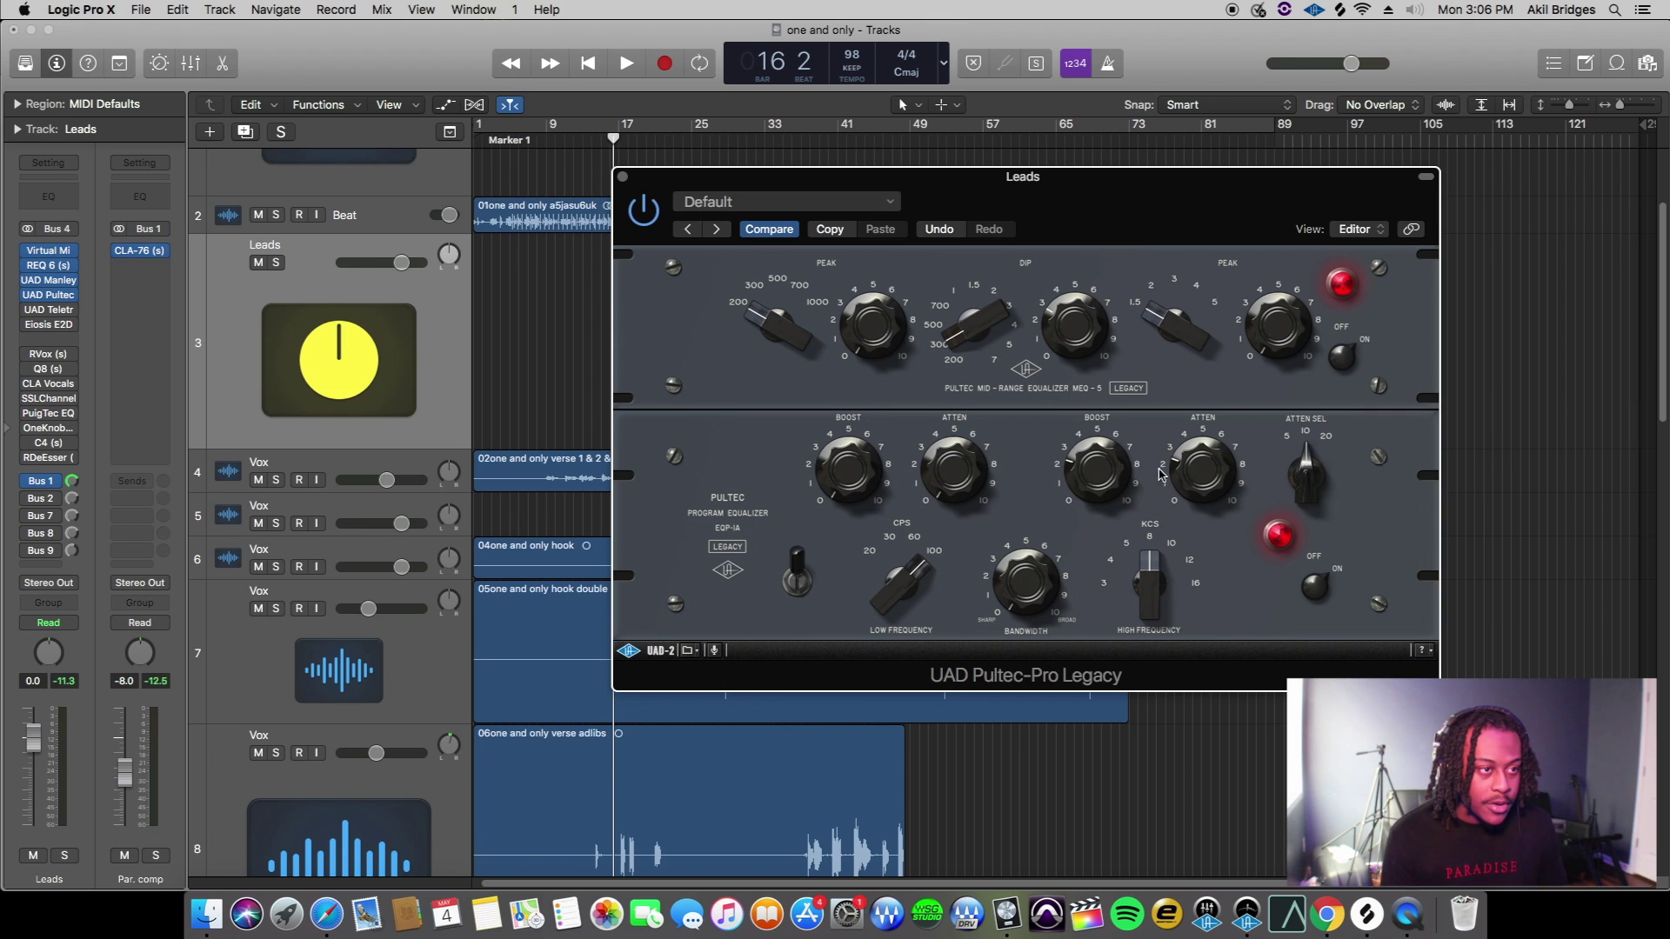
pyautogui.moveTo(1114, 468); pyautogui.dragTo(1102, 489)
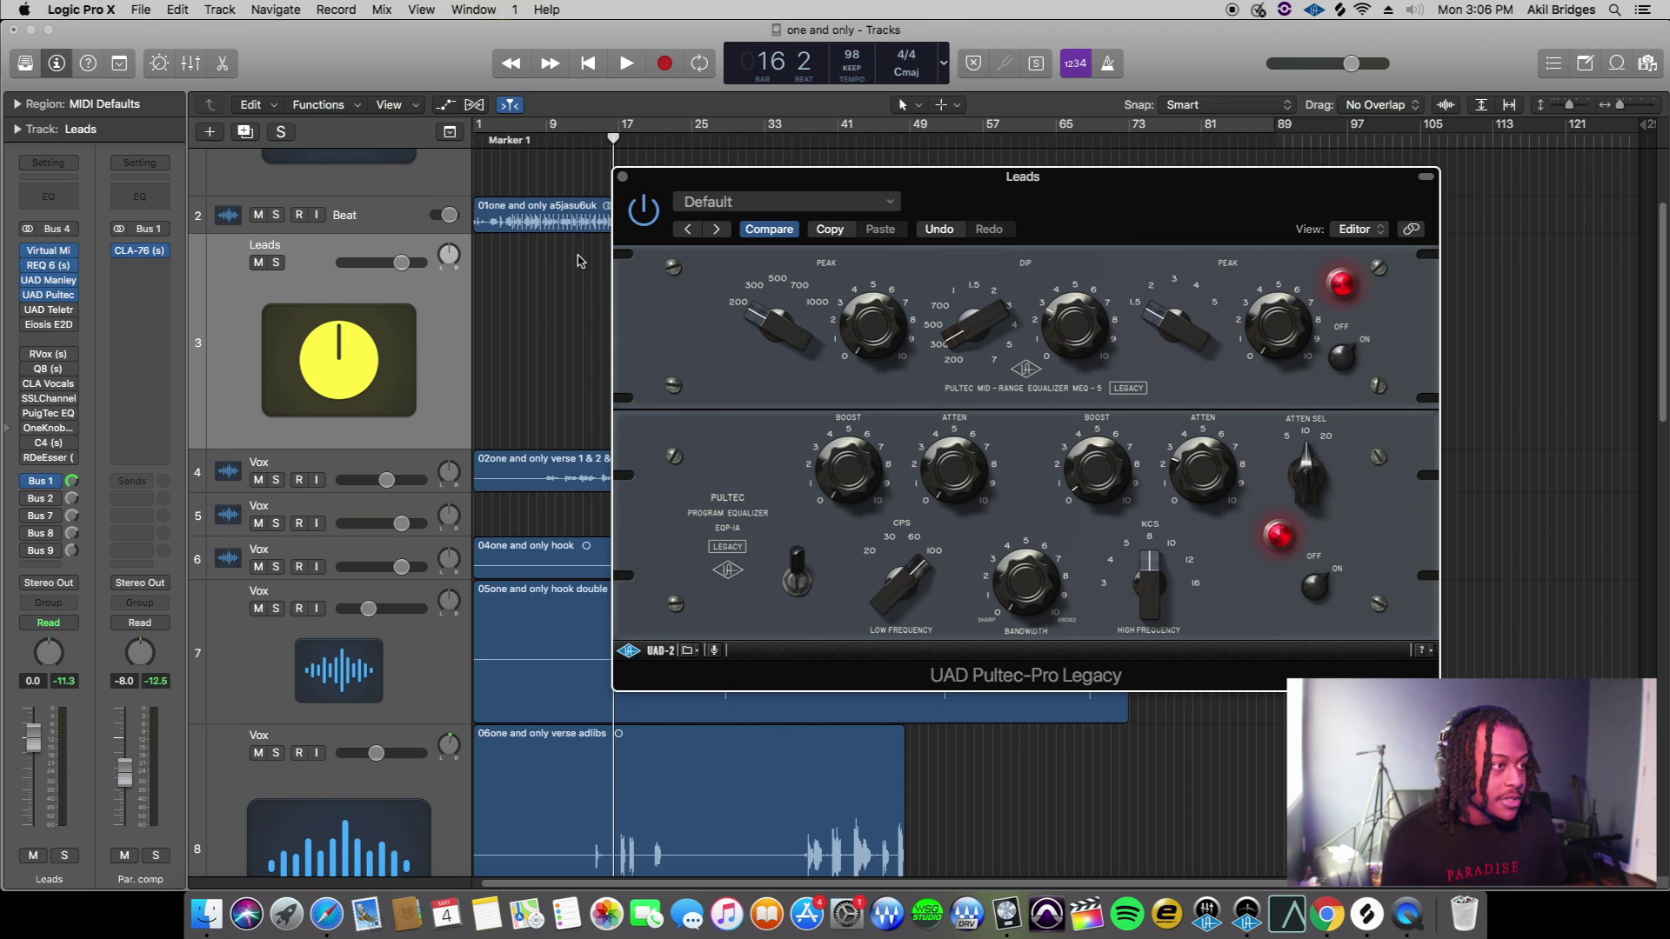
# Solo Leads and play from bar 10 to bar 16 while raising the Pultec's high-frequency boost
pyautogui.click(558, 141)
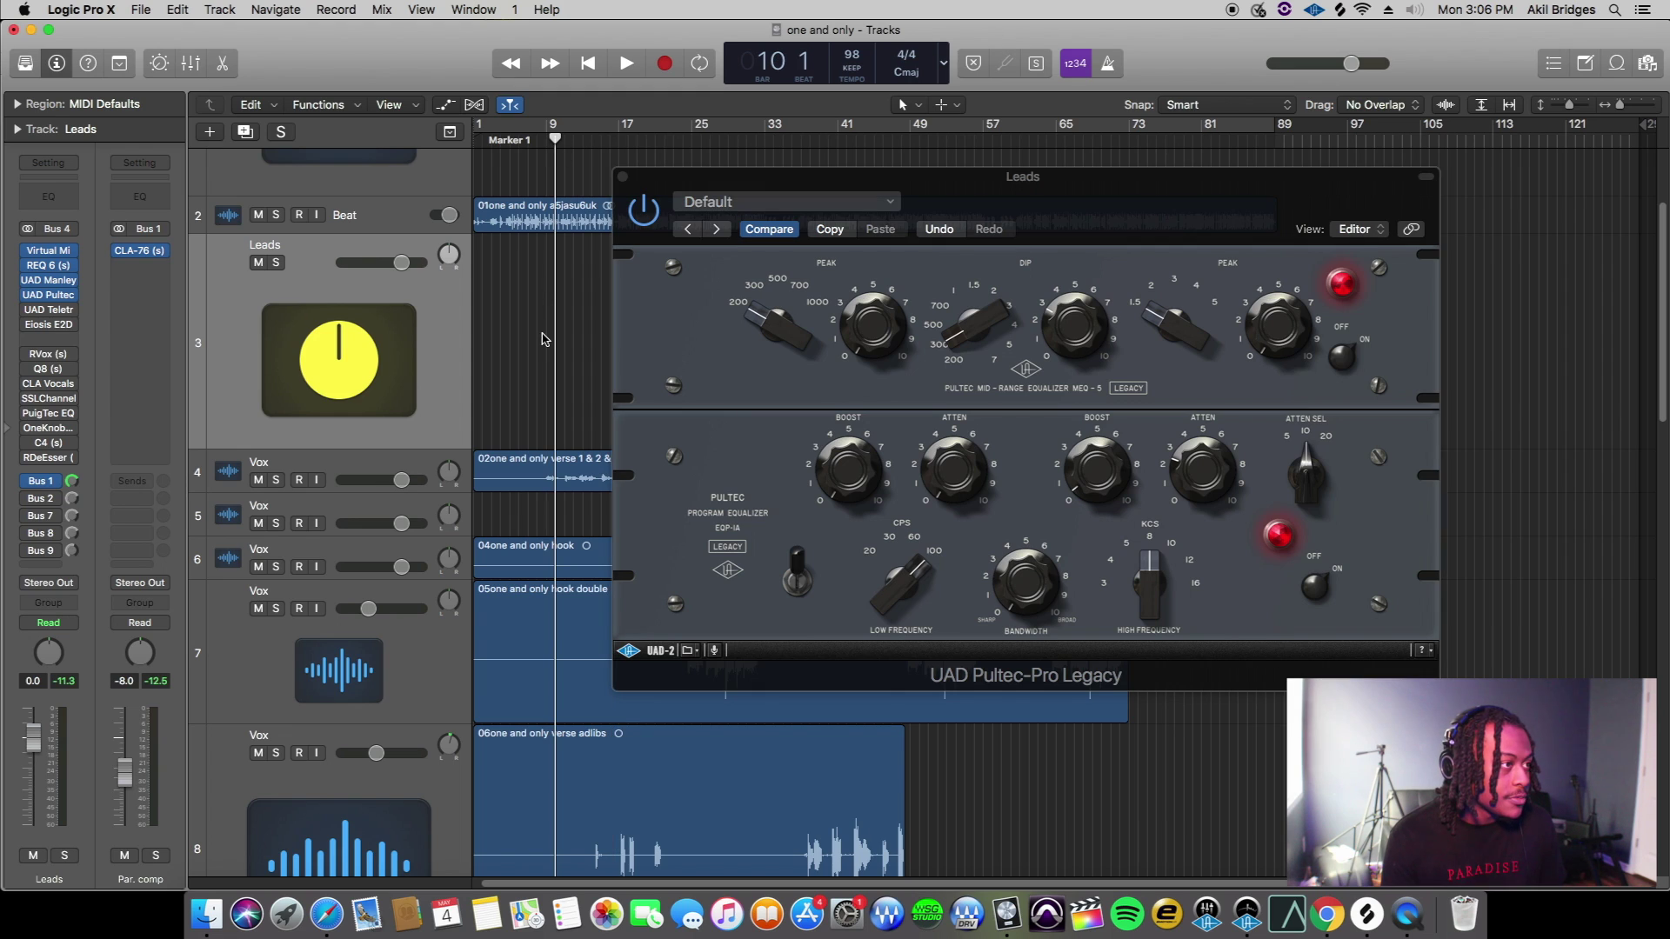
pyautogui.click(277, 261)
pyautogui.press('space')
pyautogui.click(1098, 479)
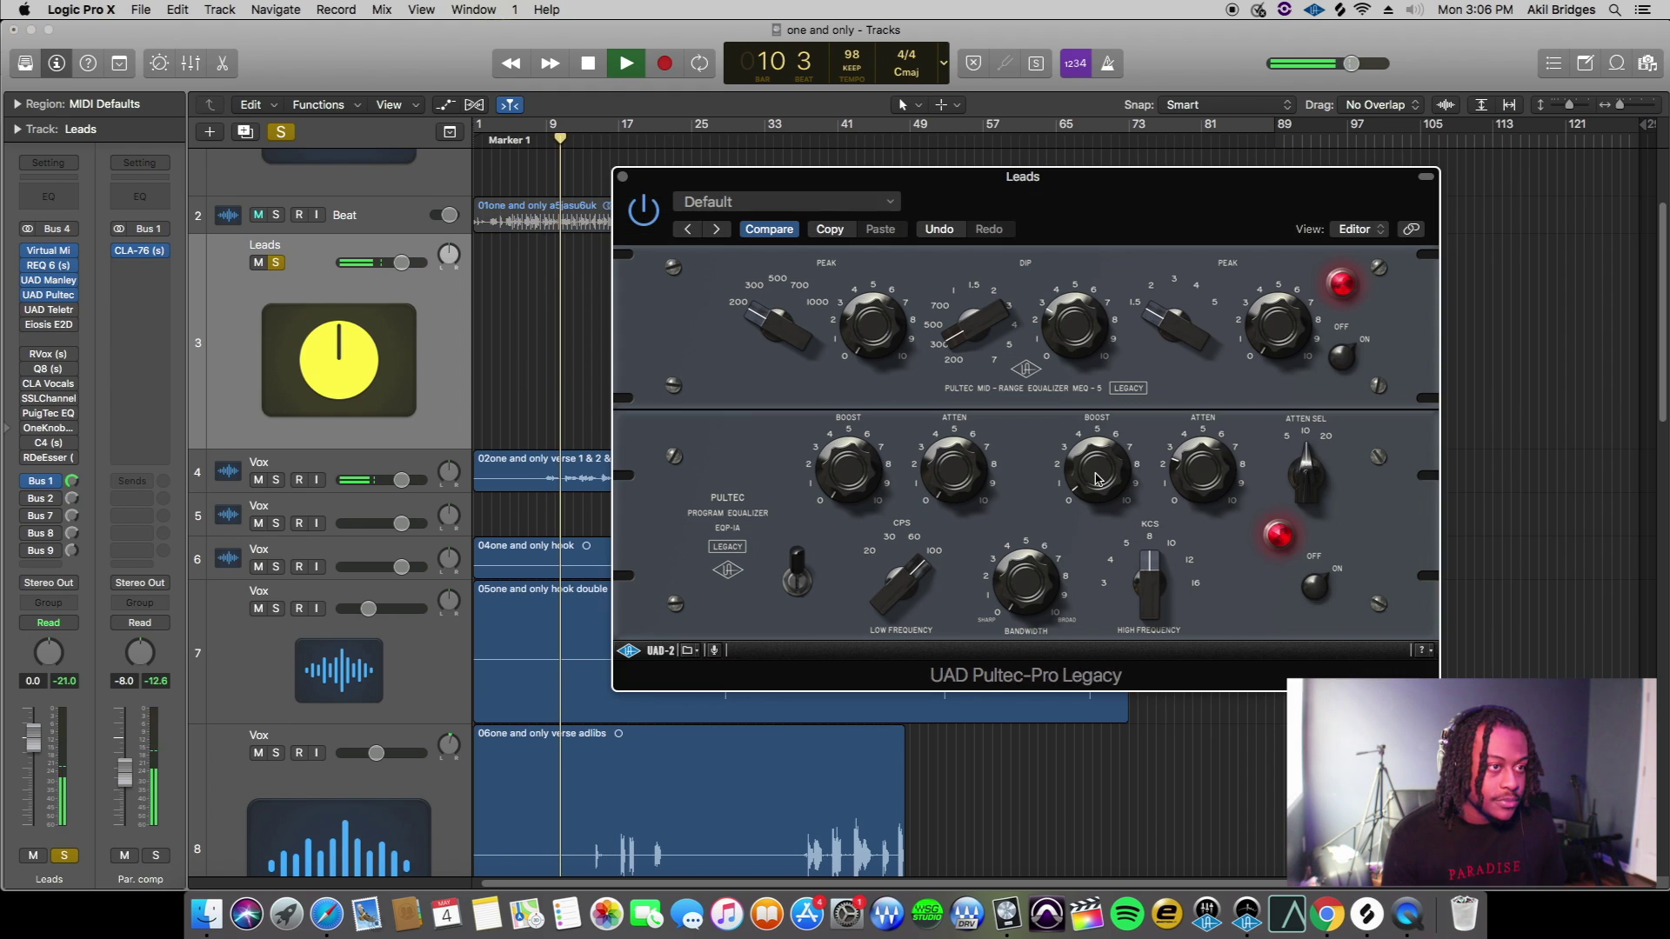
pyautogui.moveTo(1098, 479); pyautogui.dragTo(1094, 450)
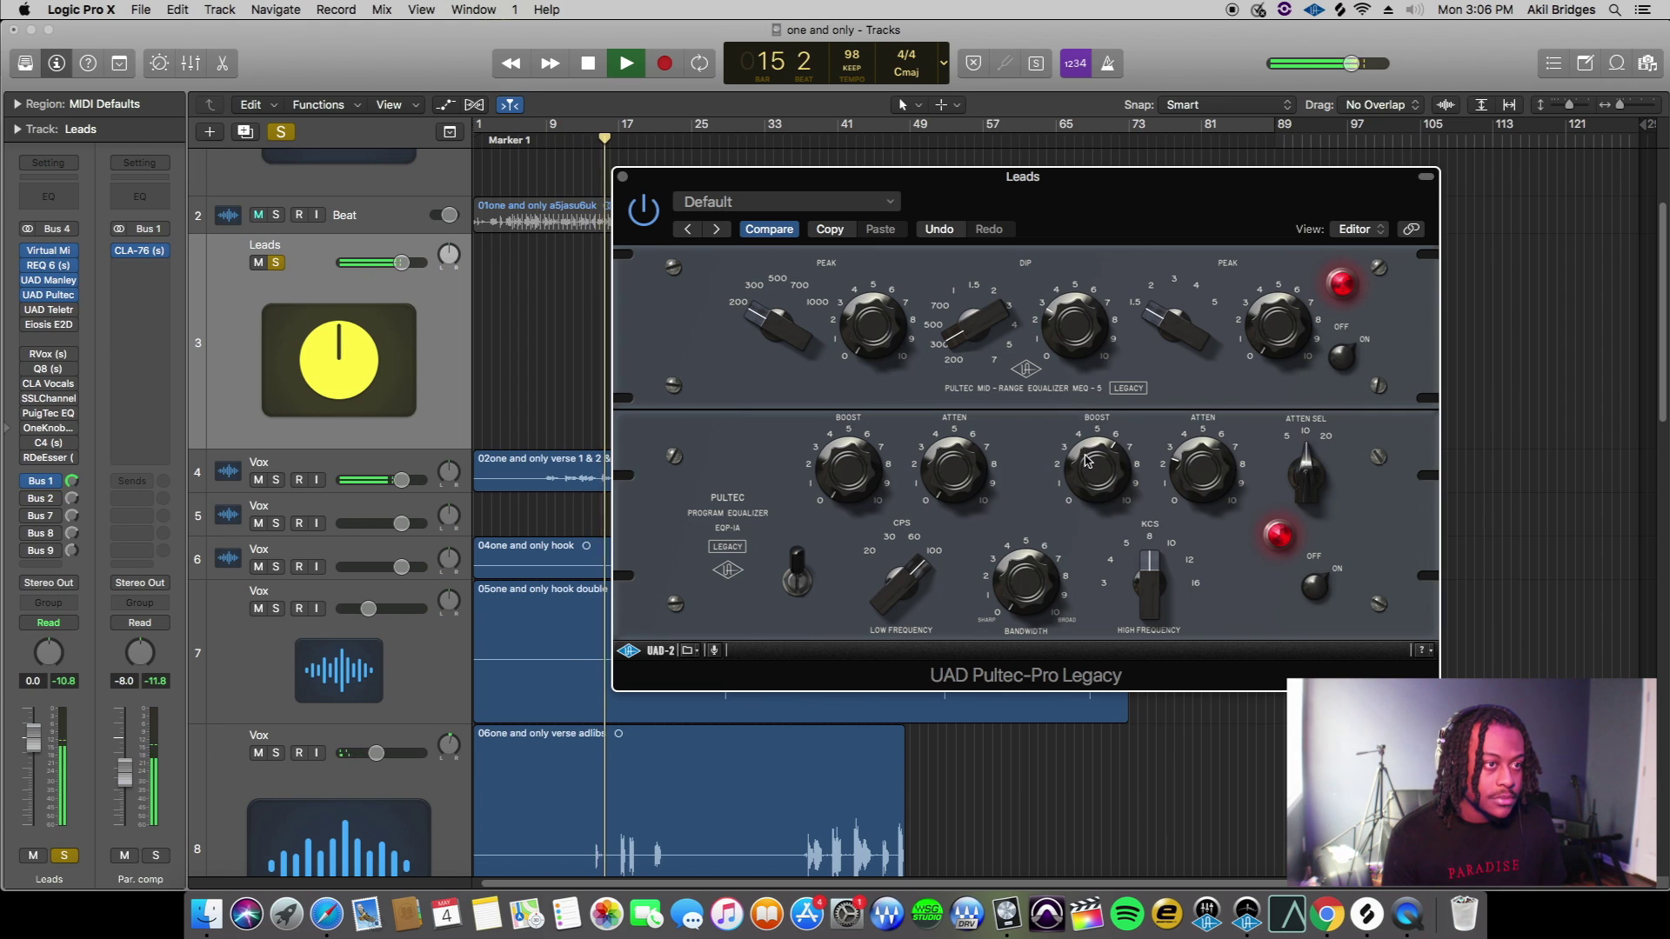
pyautogui.press('space')
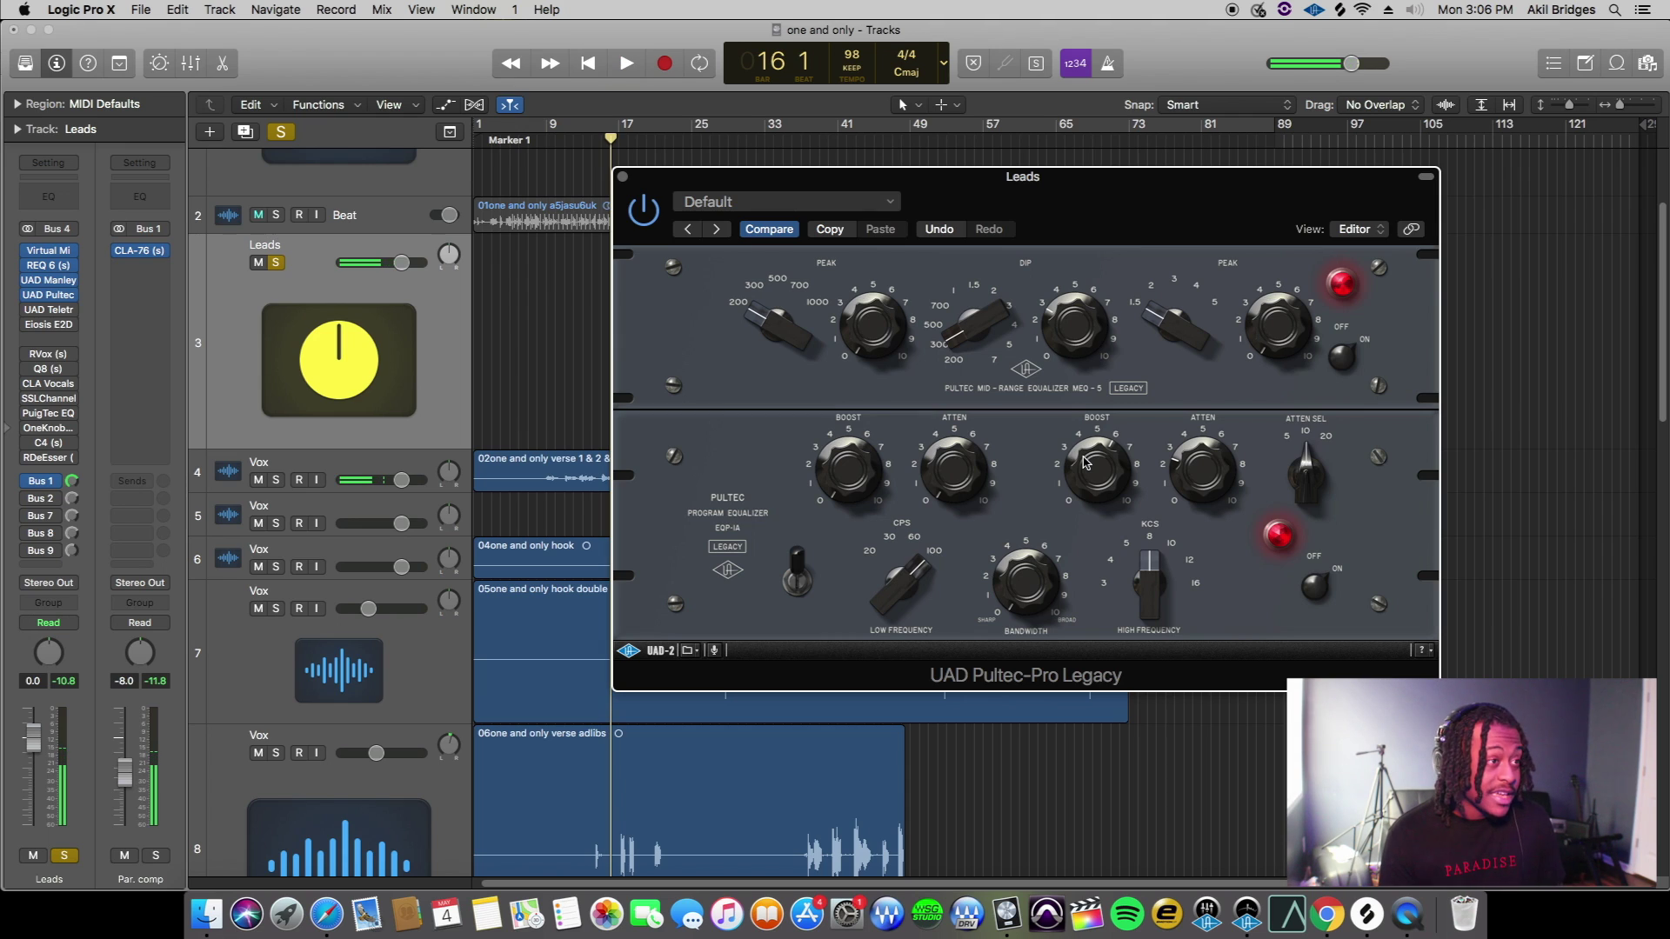
# Raise the Pultec's high-frequency attenuation and play the soloed Leads track again from bar 10
pyautogui.click(564, 146)
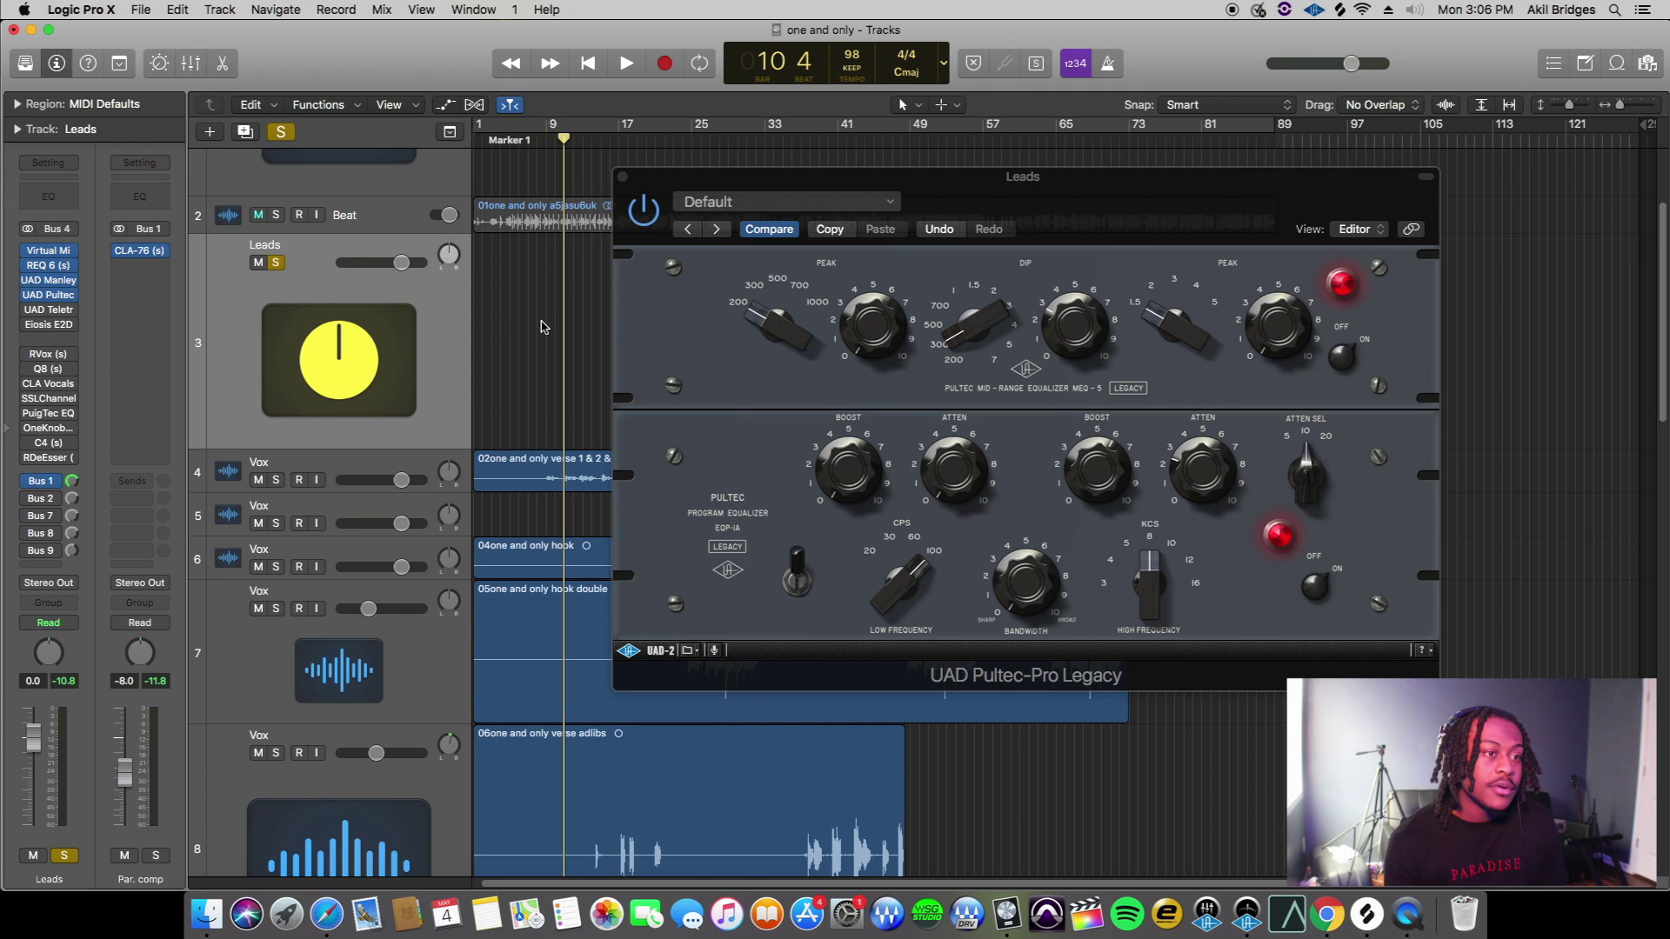
pyautogui.click(1180, 472)
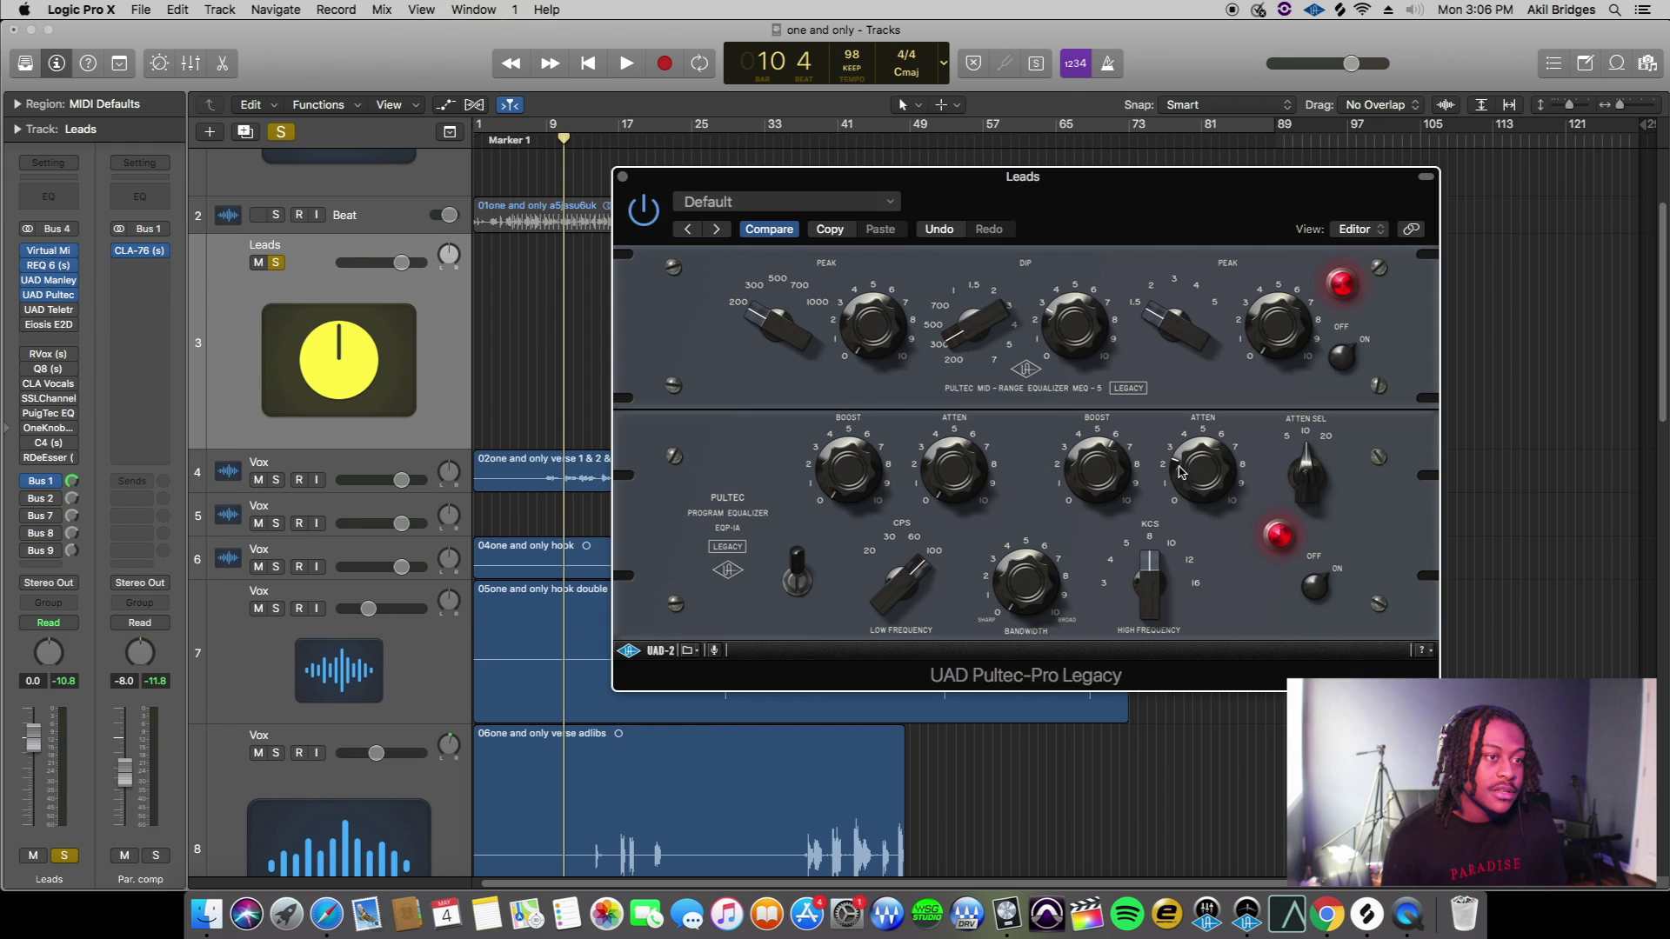
pyautogui.moveTo(1189, 471); pyautogui.dragTo(1192, 466)
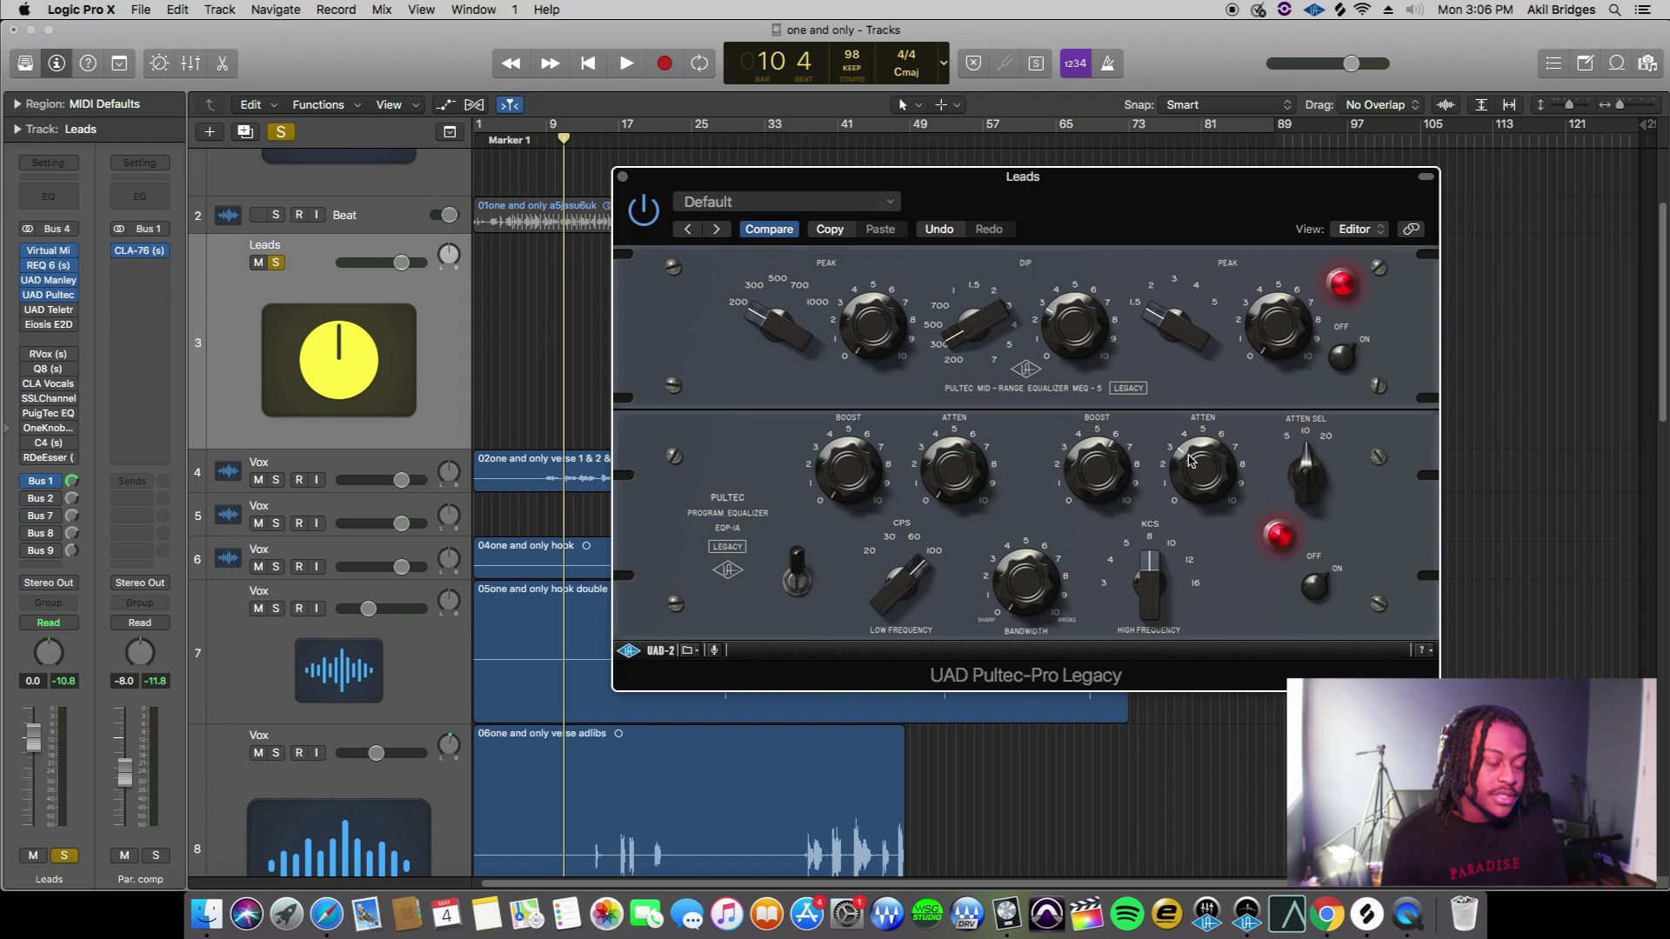
pyautogui.press('space')
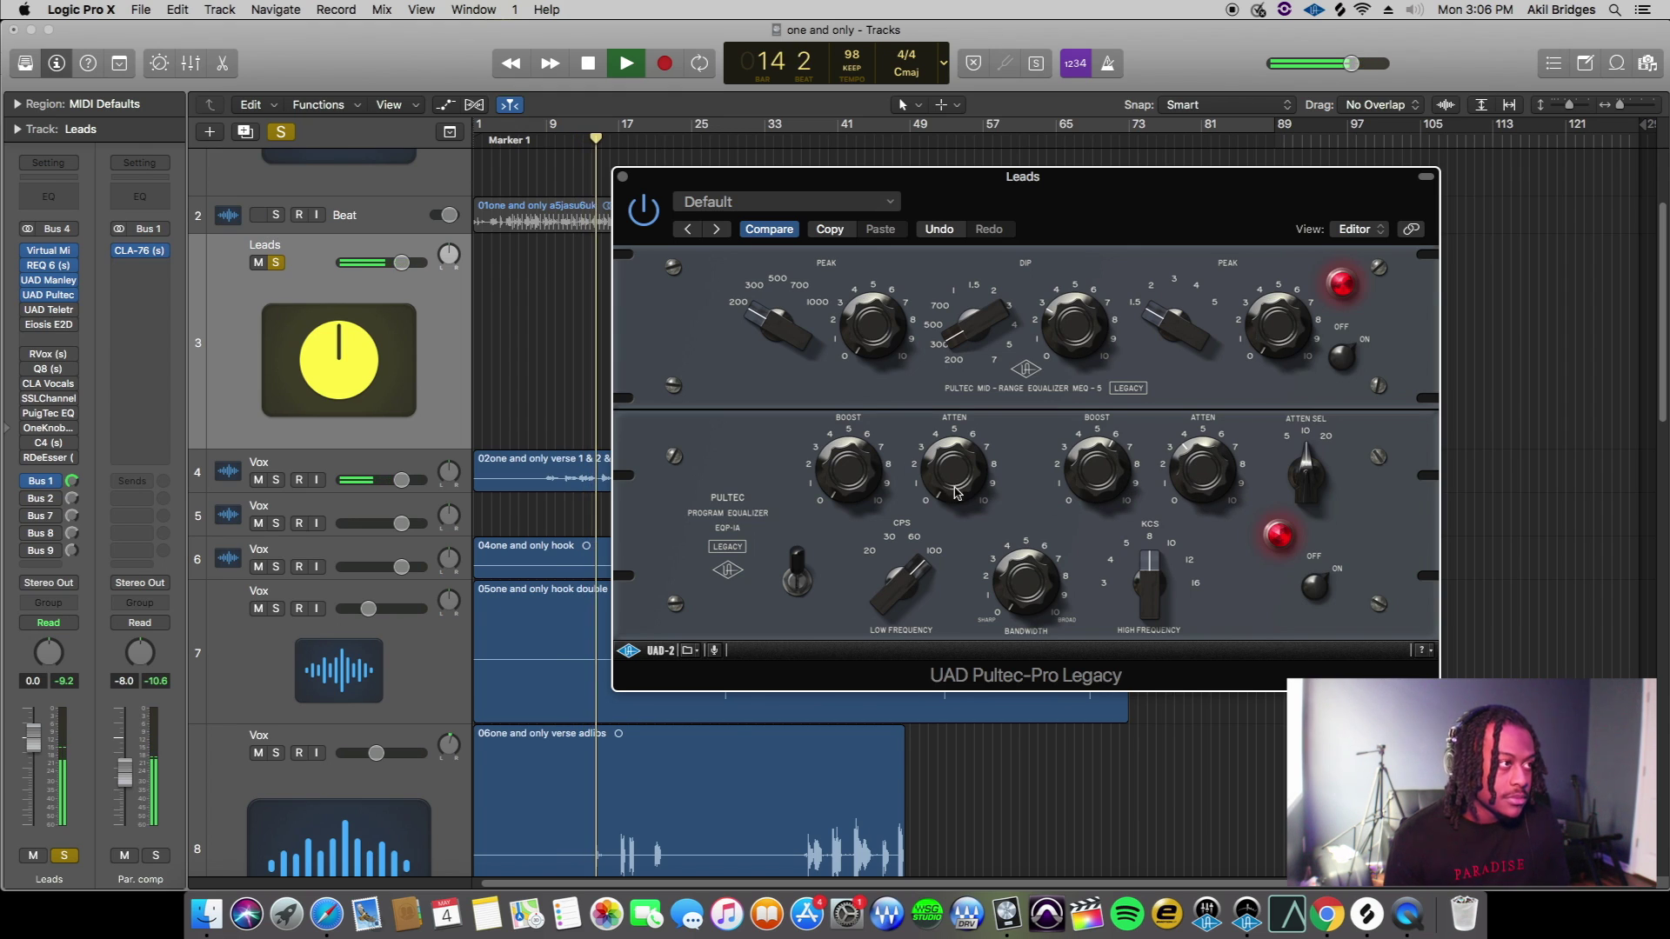
# Clear the Leads solo during playback, move the Pultec away from the regions, and stop at bar 21
pyautogui.click(279, 133)
pyautogui.moveTo(1143, 196); pyautogui.dragTo(1200, 110)
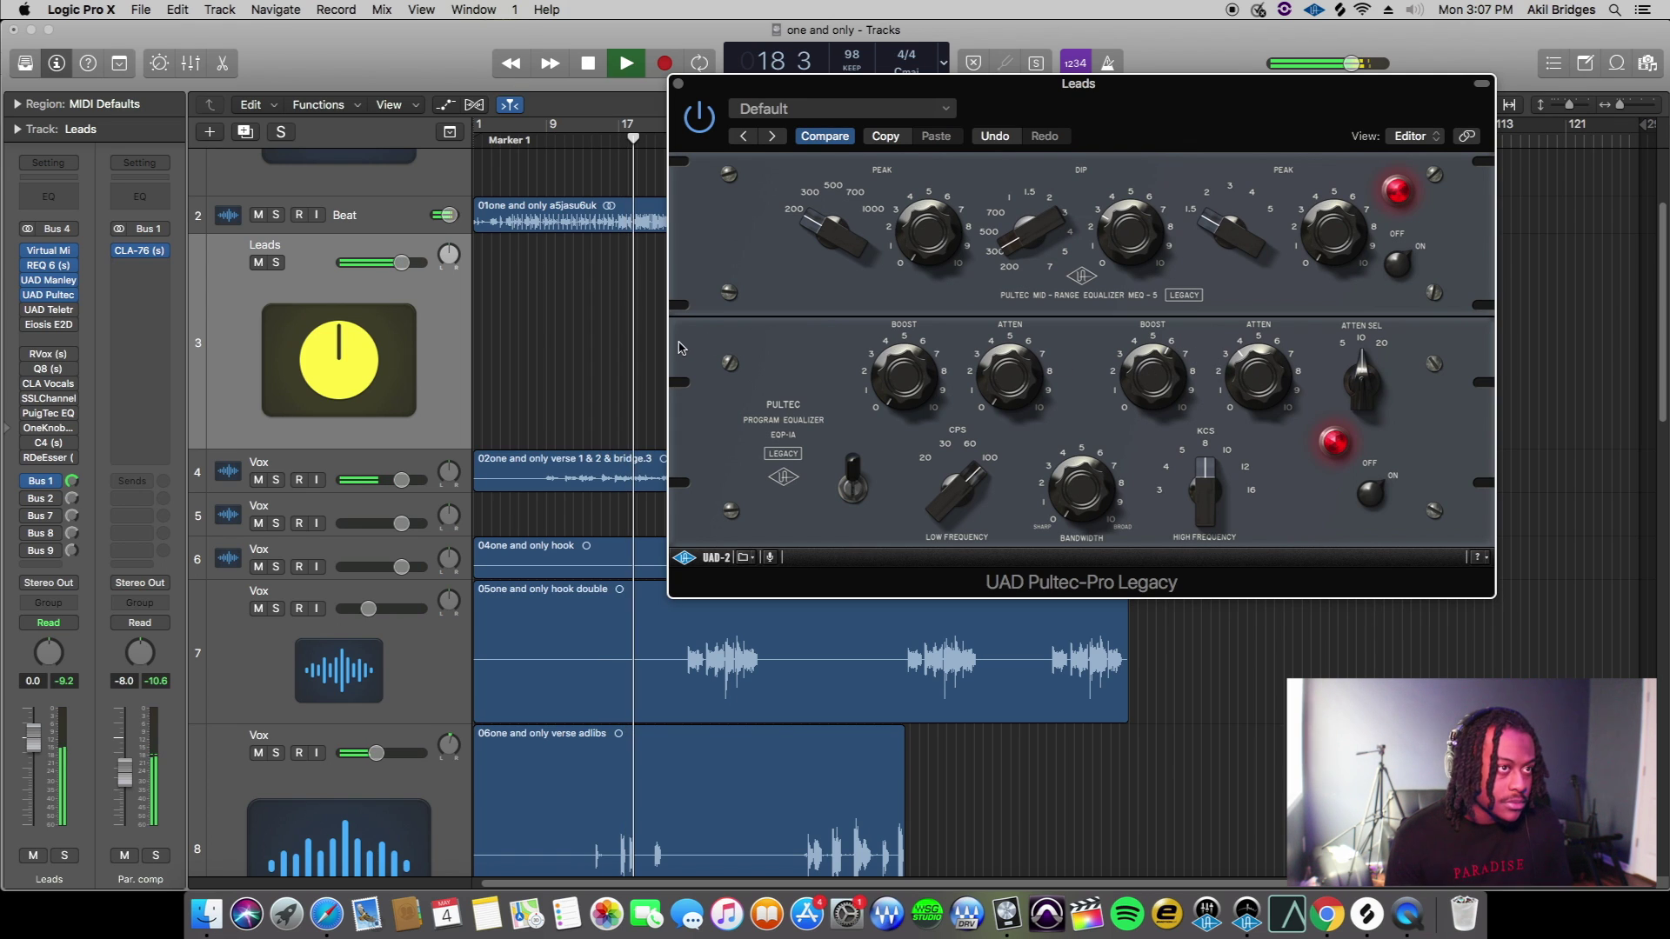
pyautogui.moveTo(1157, 110); pyautogui.dragTo(1196, 127)
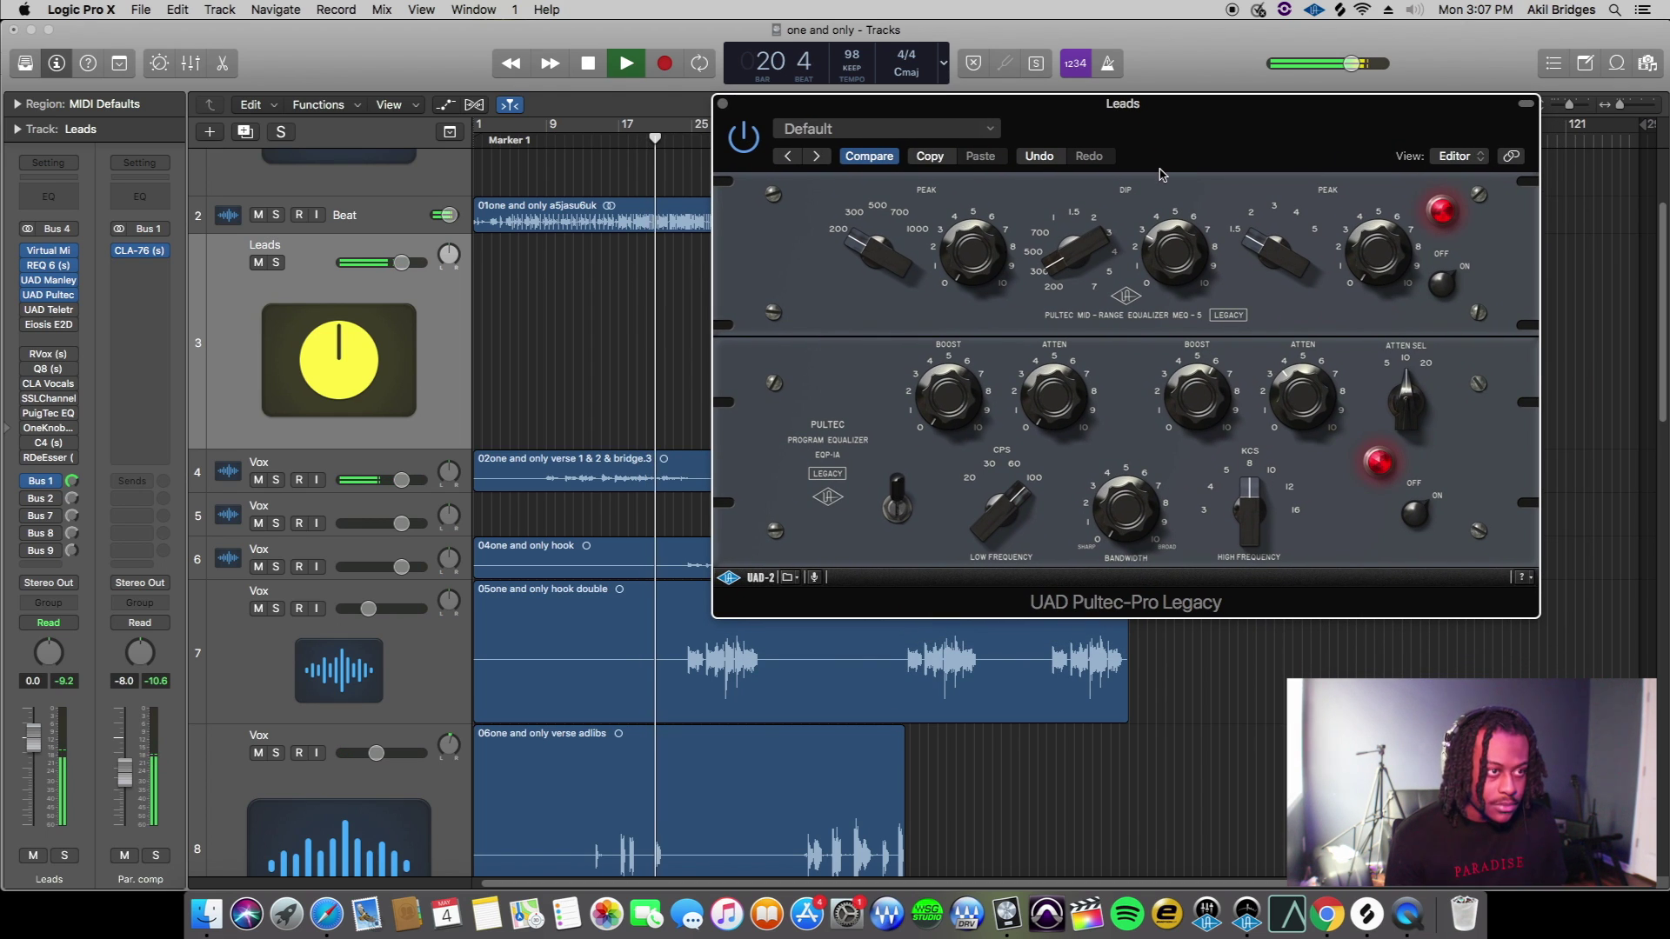
pyautogui.press('space')
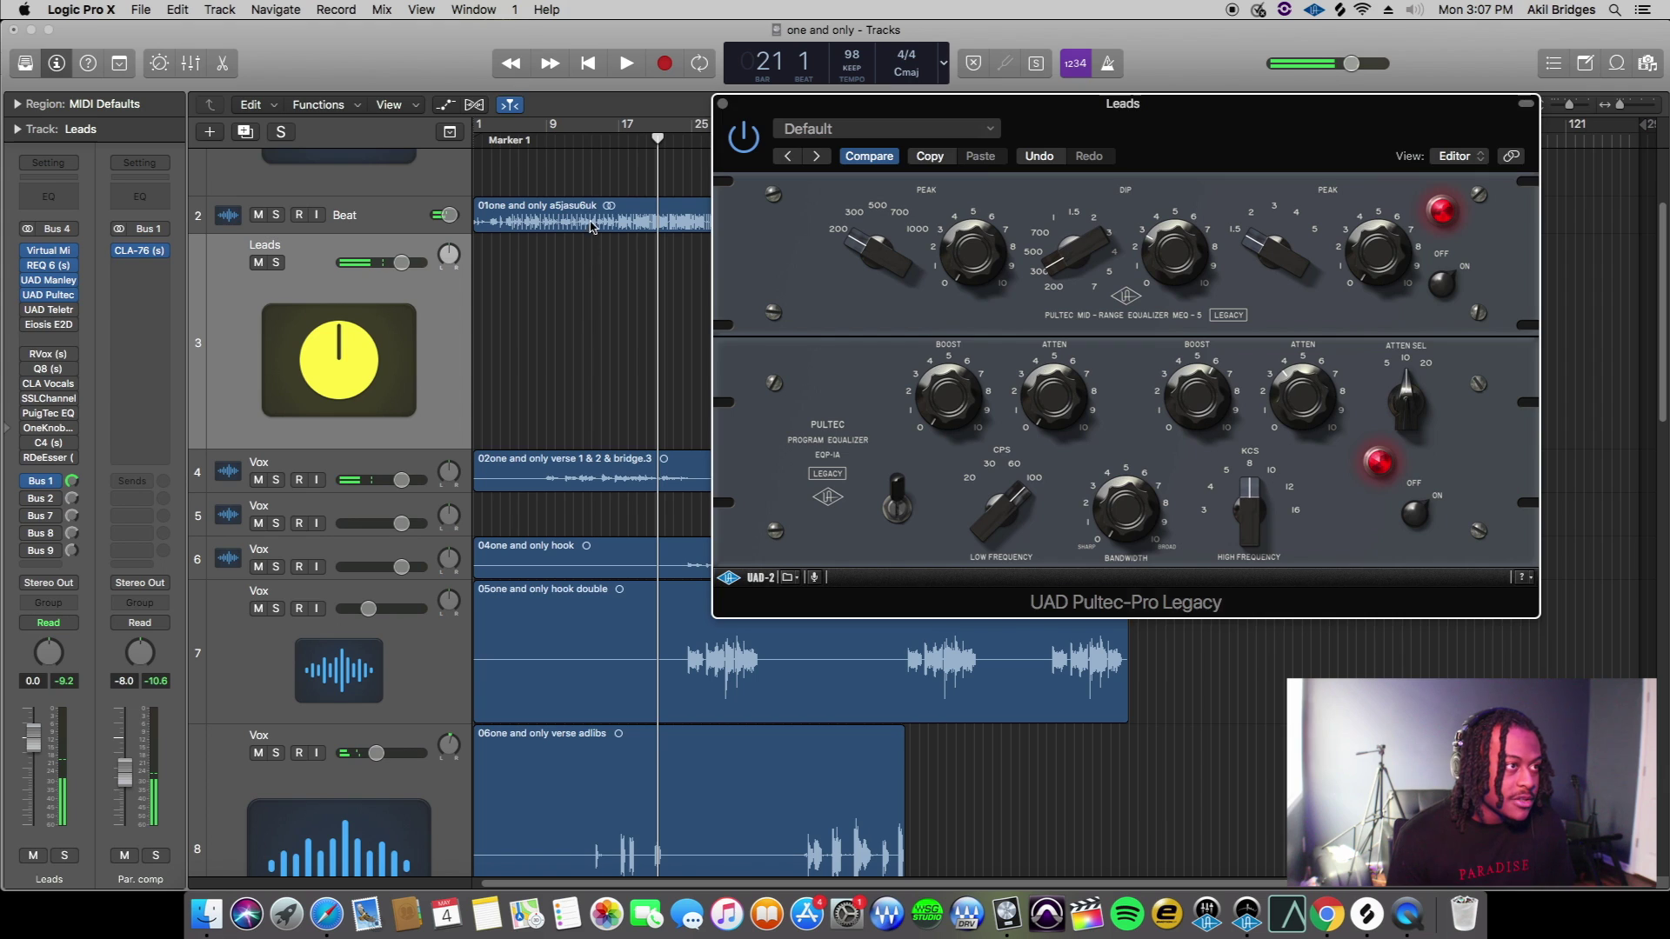
# Return the playhead to bar 12, then raise the Pultec's low-frequency attenuation and add a little low-frequency boost
pyautogui.click(583, 173)
pyautogui.click(573, 140)
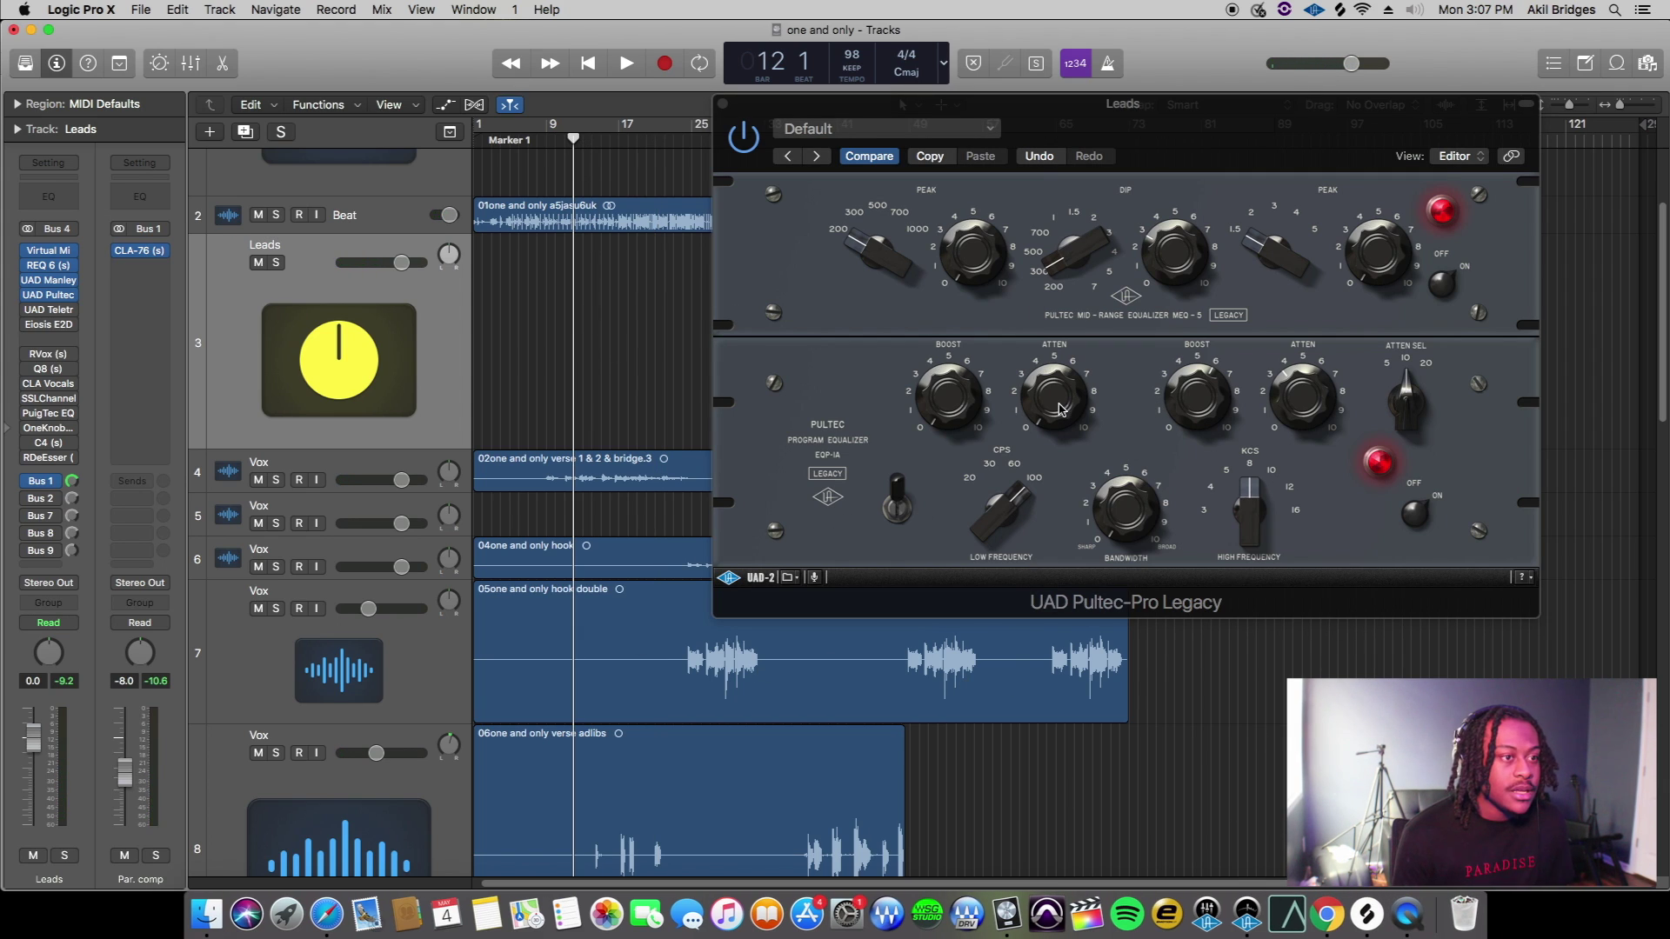
pyautogui.moveTo(1060, 409); pyautogui.dragTo(1053, 406)
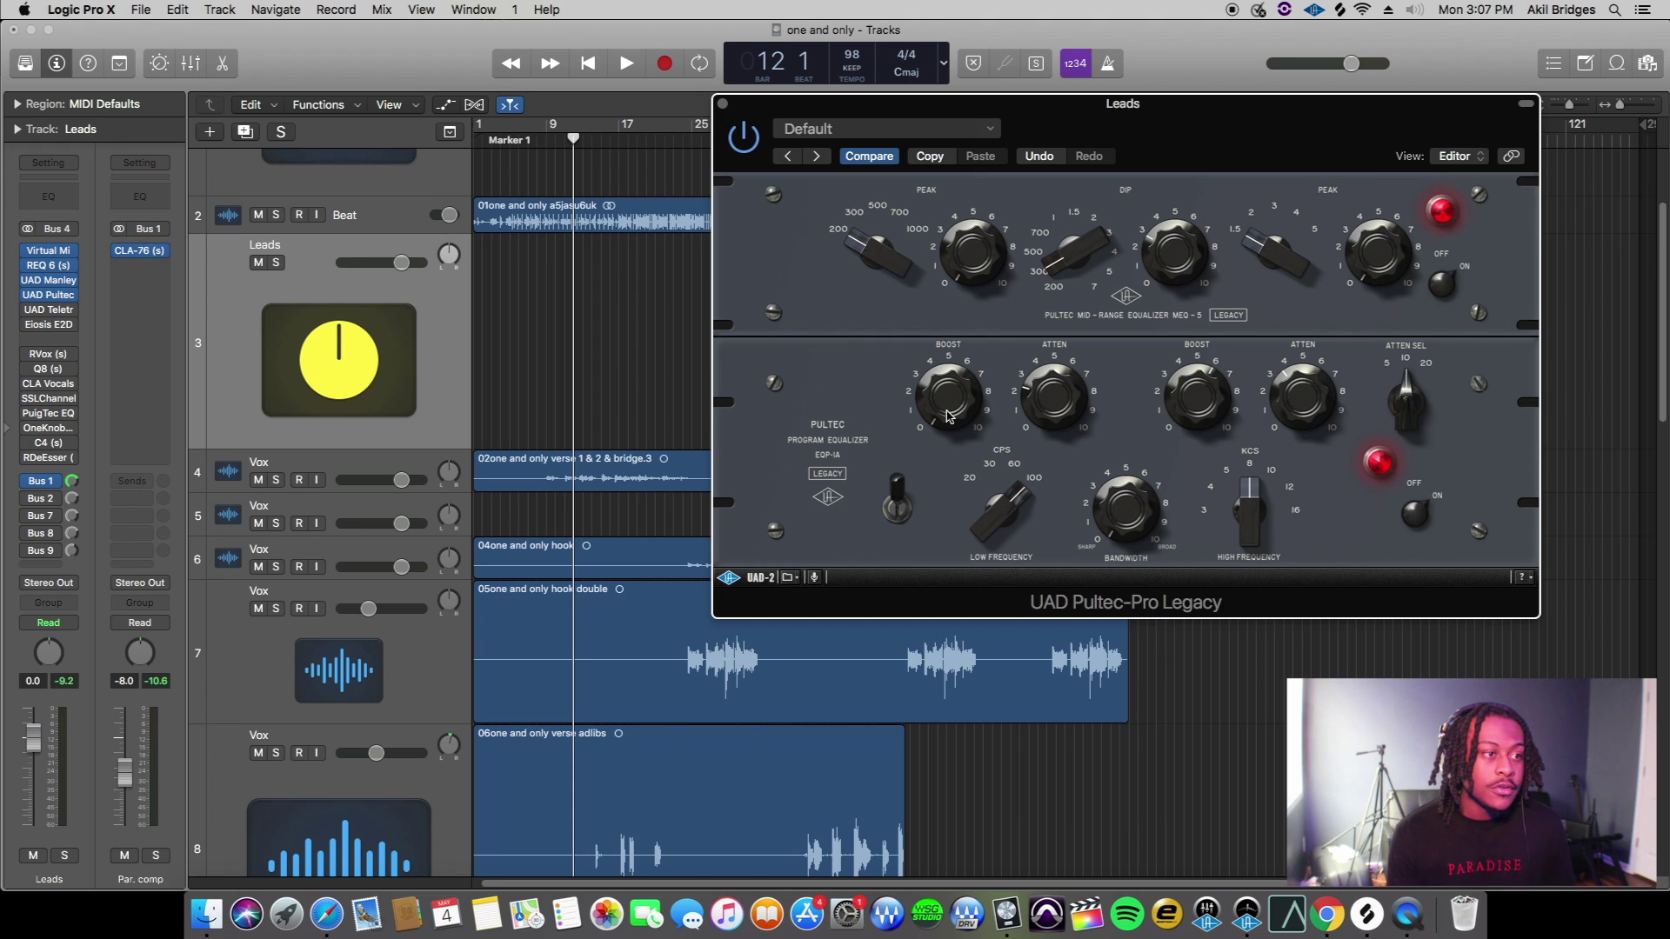
pyautogui.moveTo(948, 416); pyautogui.dragTo(959, 379)
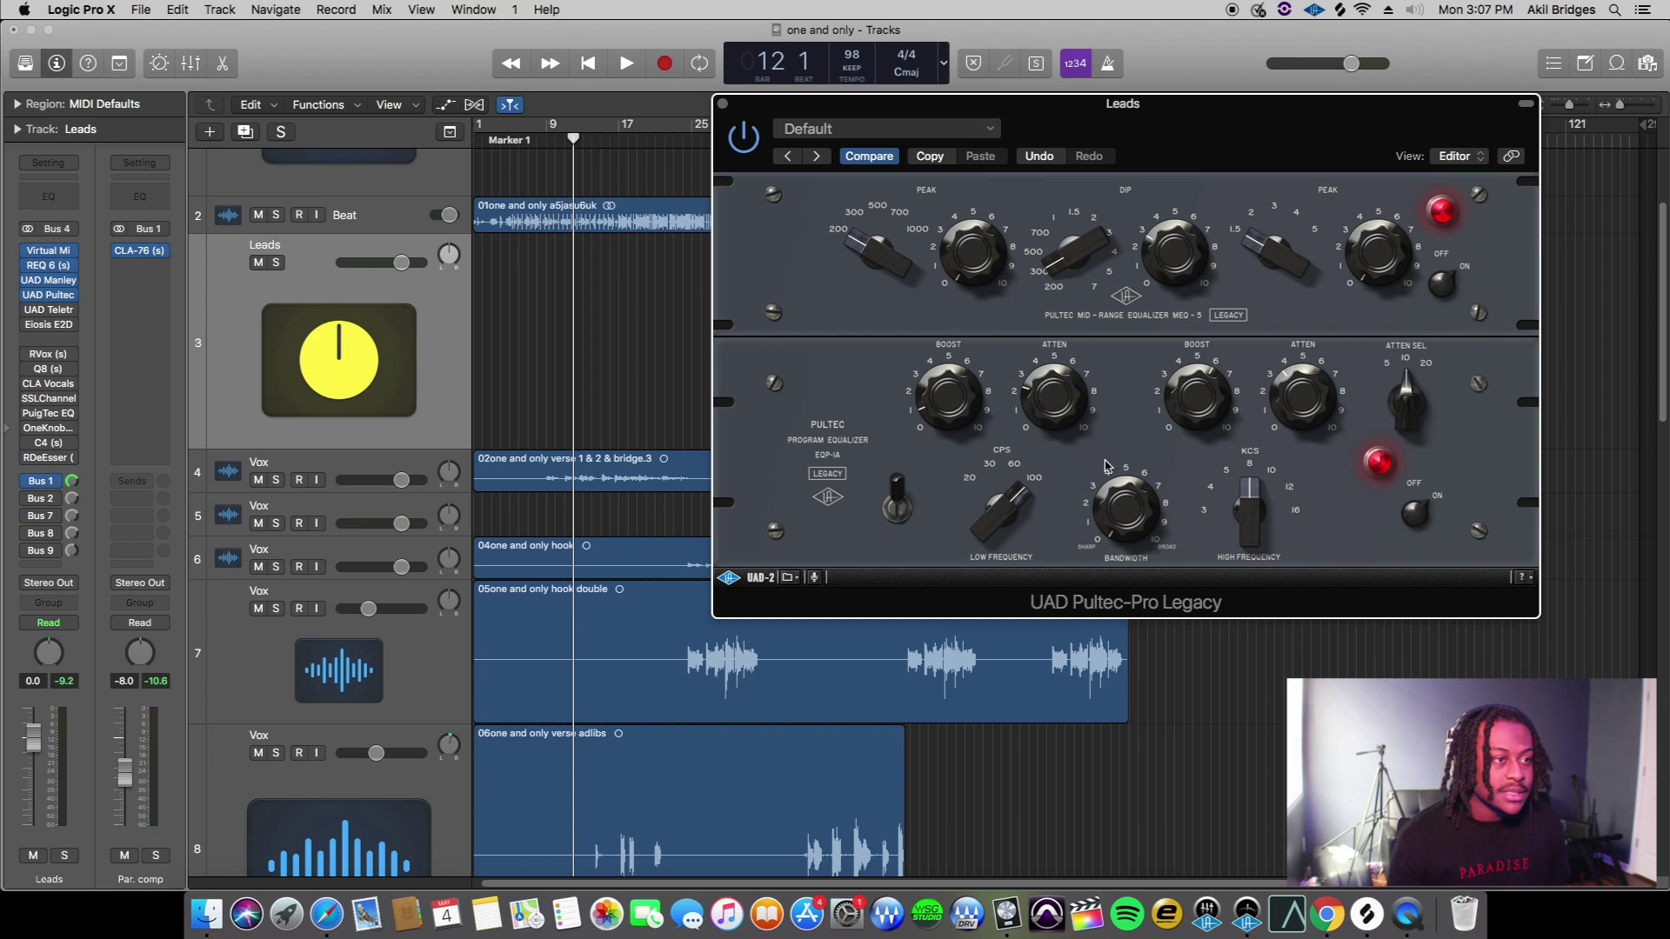
# Play the full mix from bar 10 while raising the Pultec's low-frequency attenuation further, and stop at bar 18
pyautogui.click(536, 104)
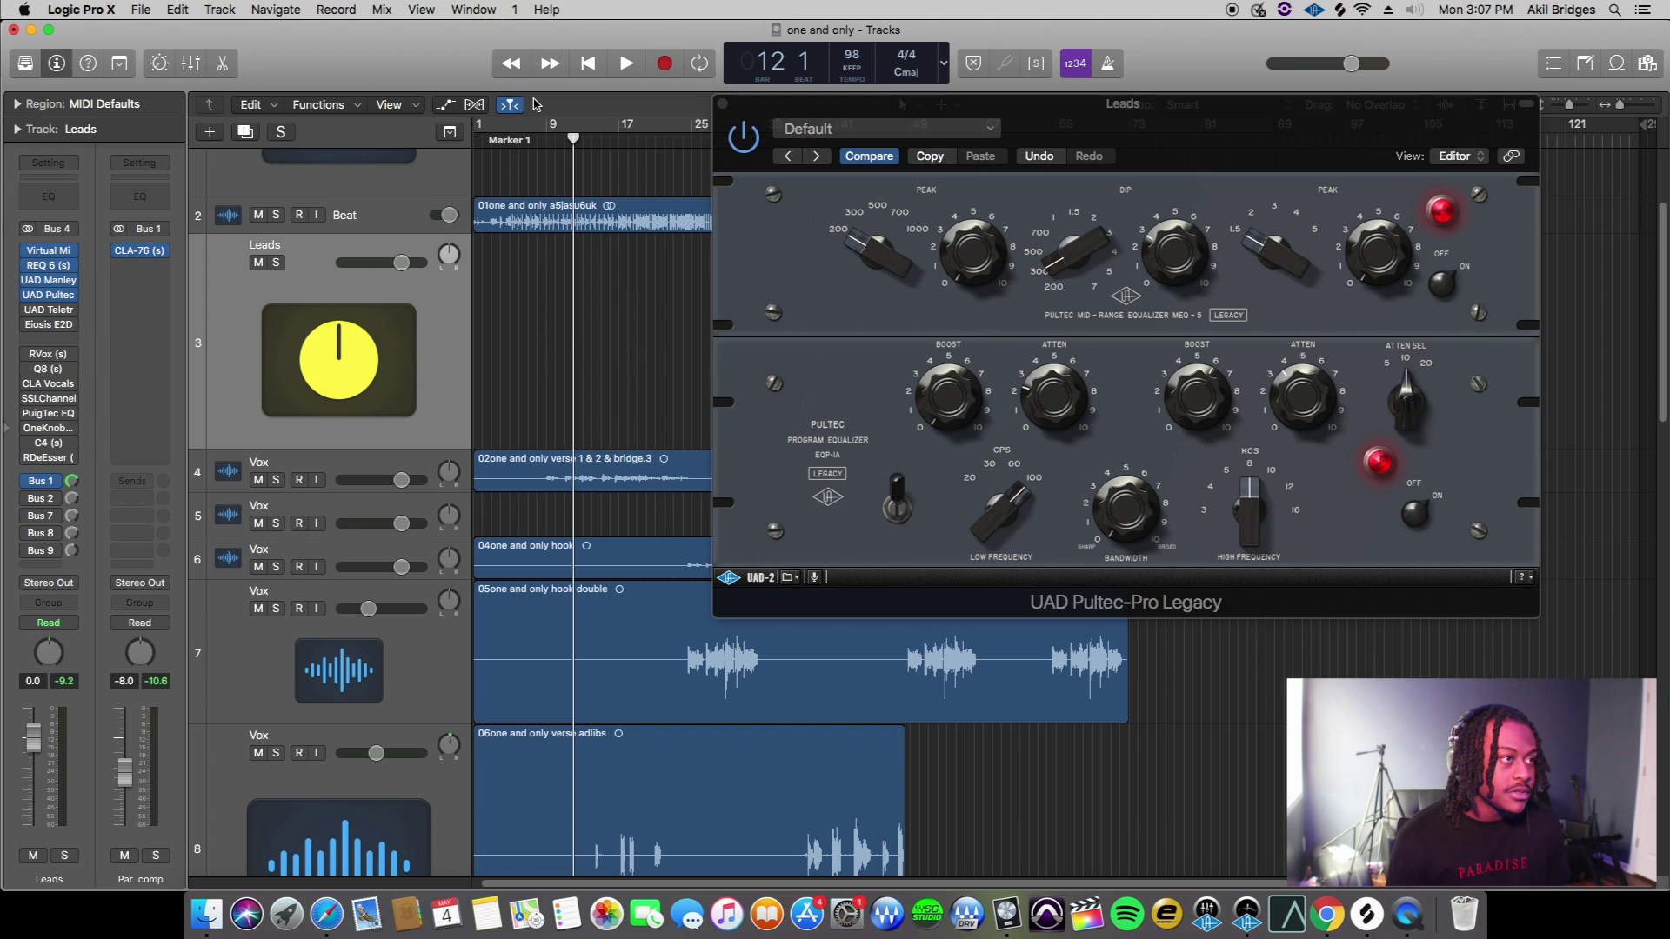
pyautogui.click(555, 144)
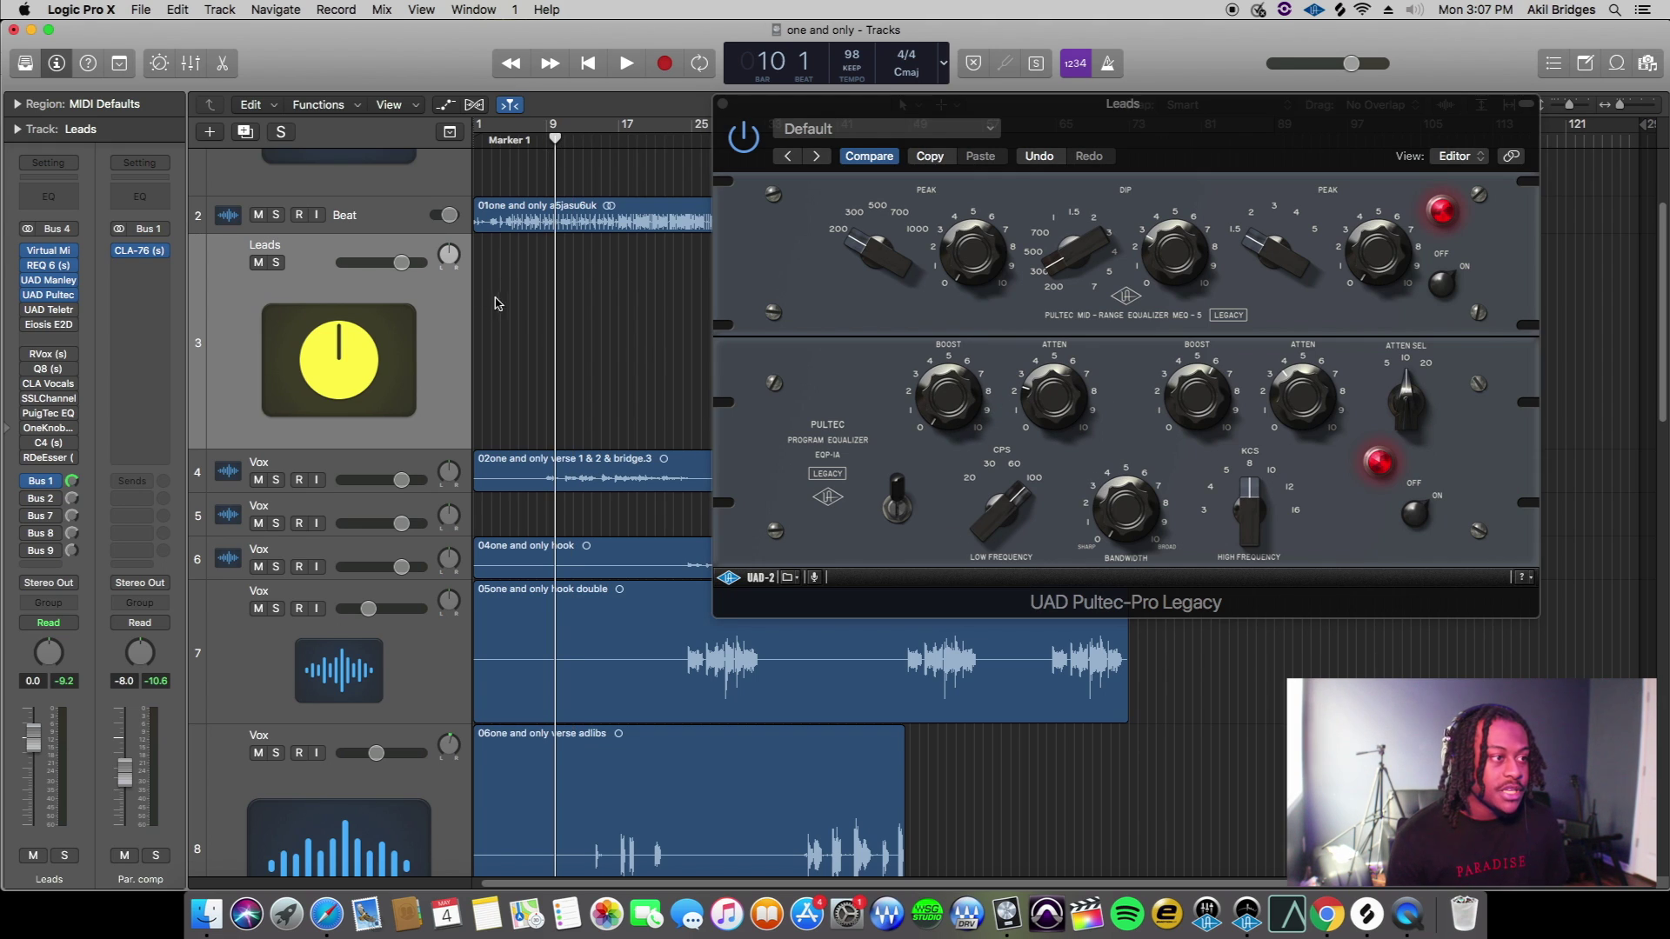
pyautogui.click(1052, 393)
pyautogui.press('space')
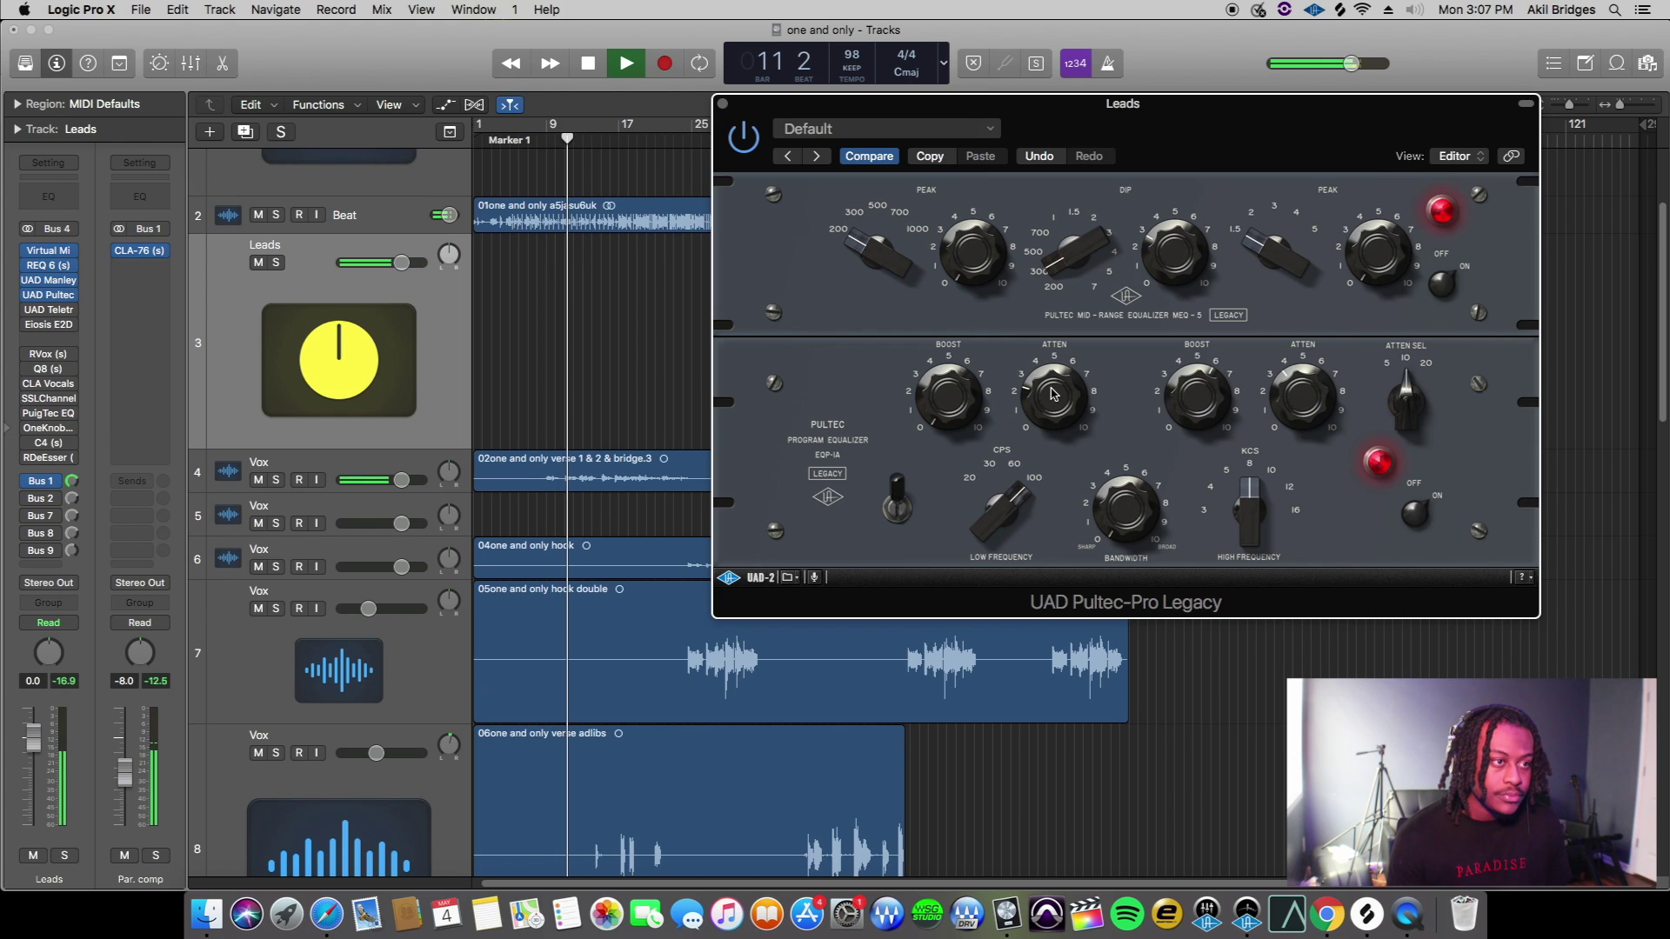
pyautogui.moveTo(1057, 391); pyautogui.dragTo(1059, 372)
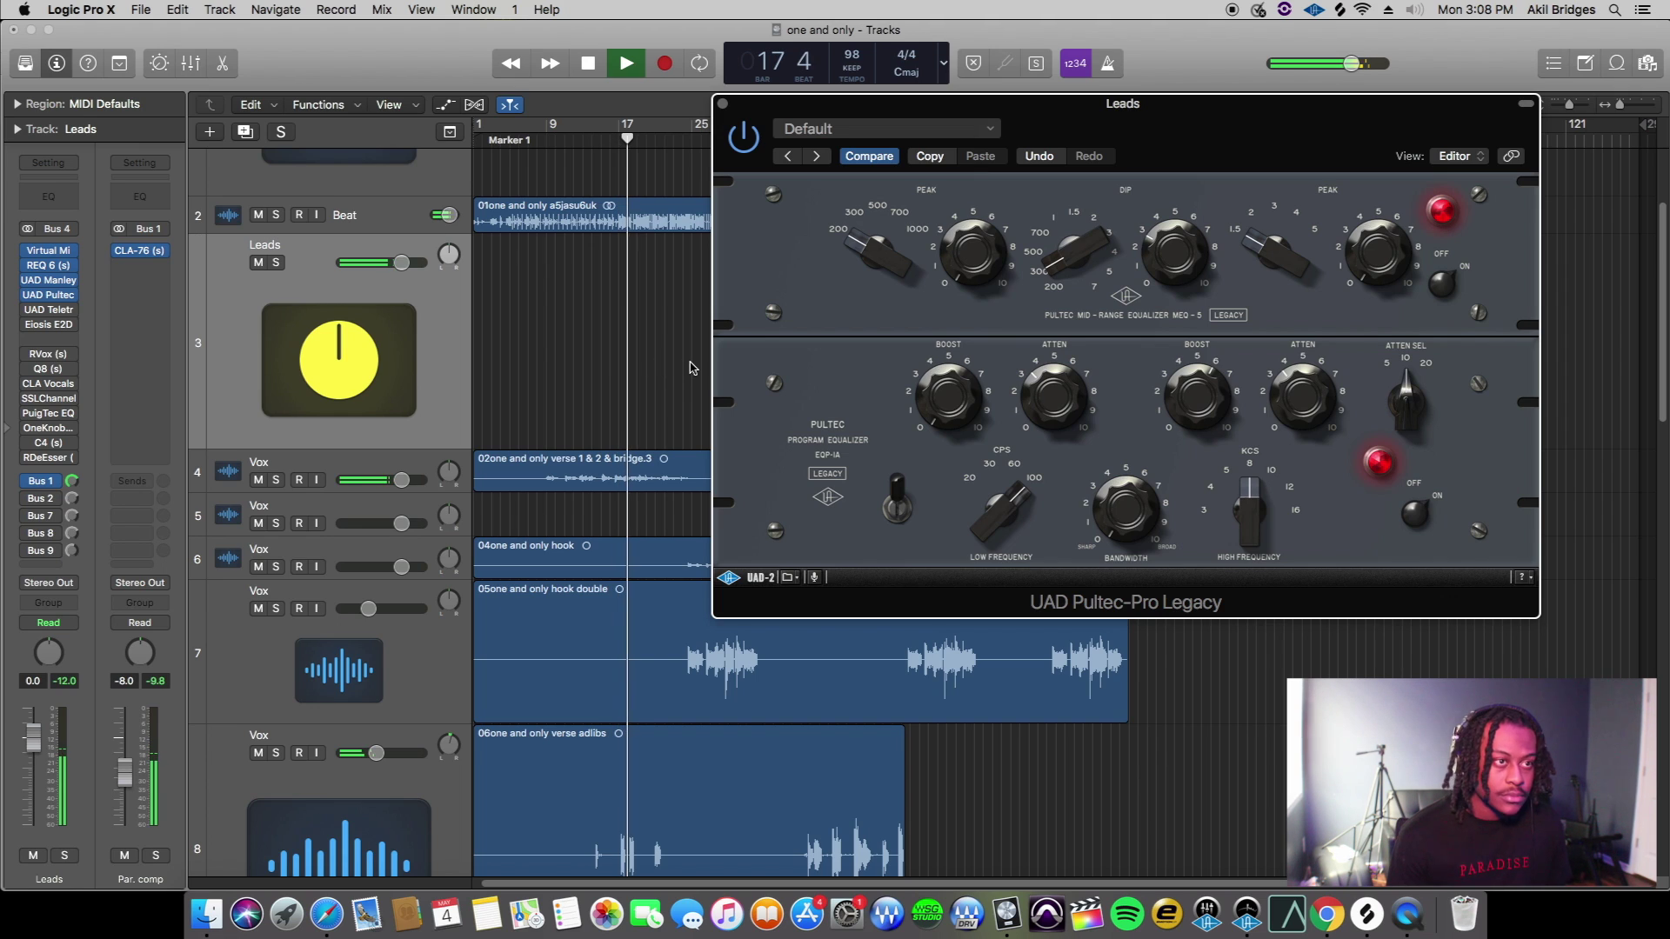
pyautogui.press('space')
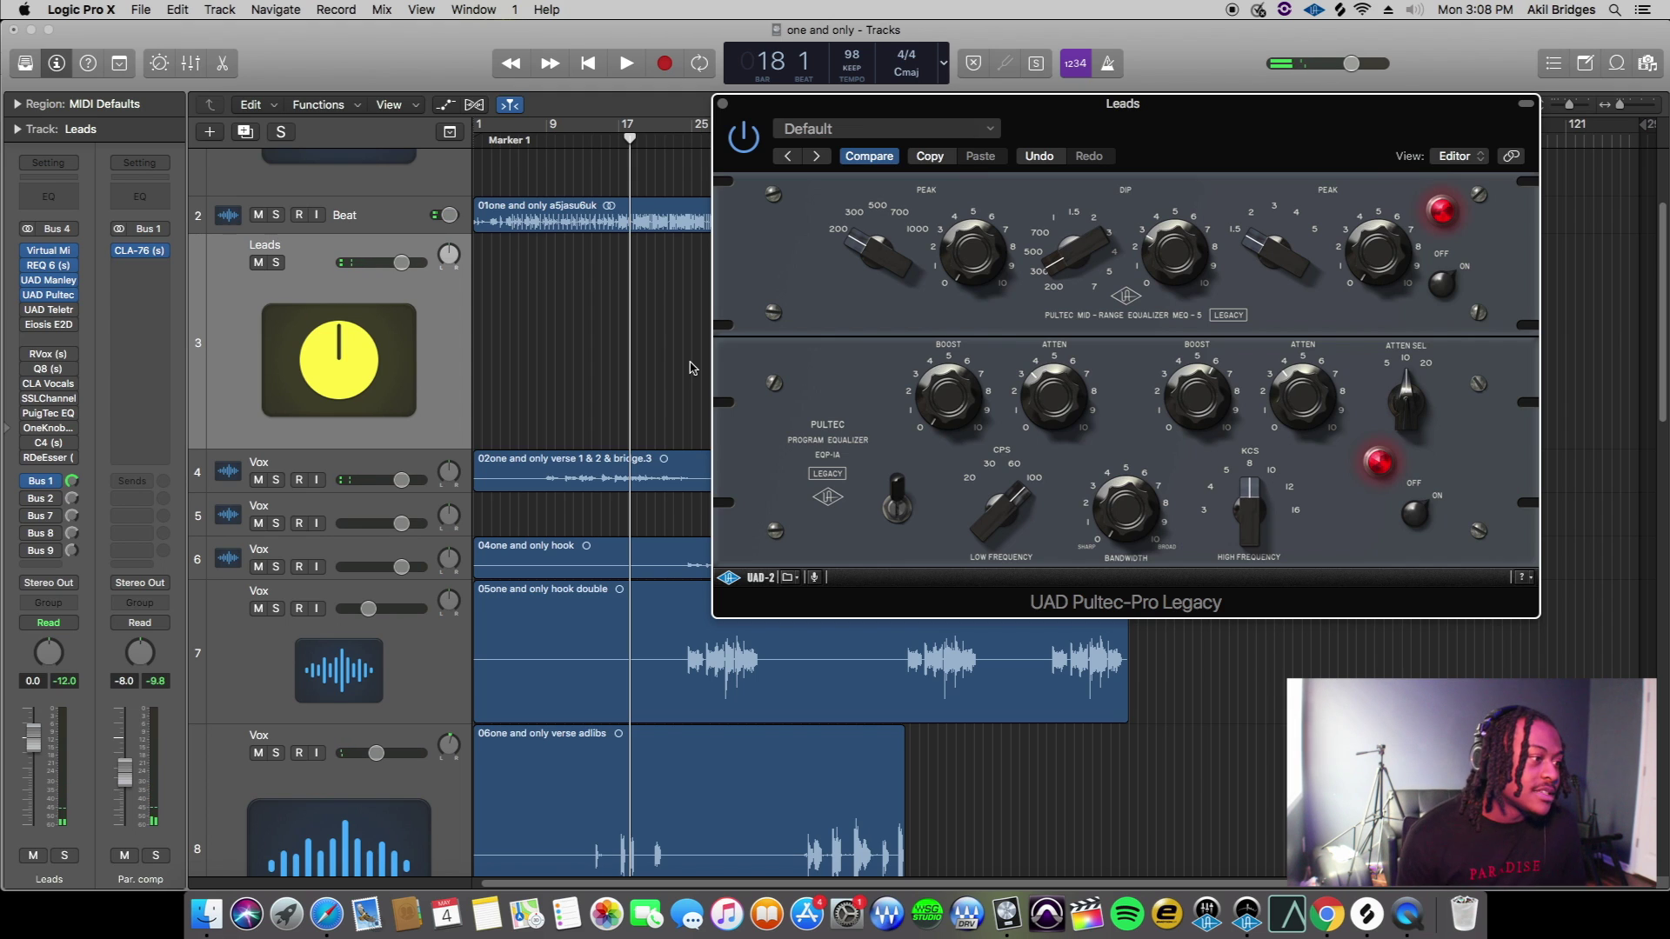
# Close the Pultec-Pro, open the Teletronix LA-2A Legacy on Leads, switch it on and place it clear of the track headers
pyautogui.click(723, 104)
pyautogui.click(48, 309)
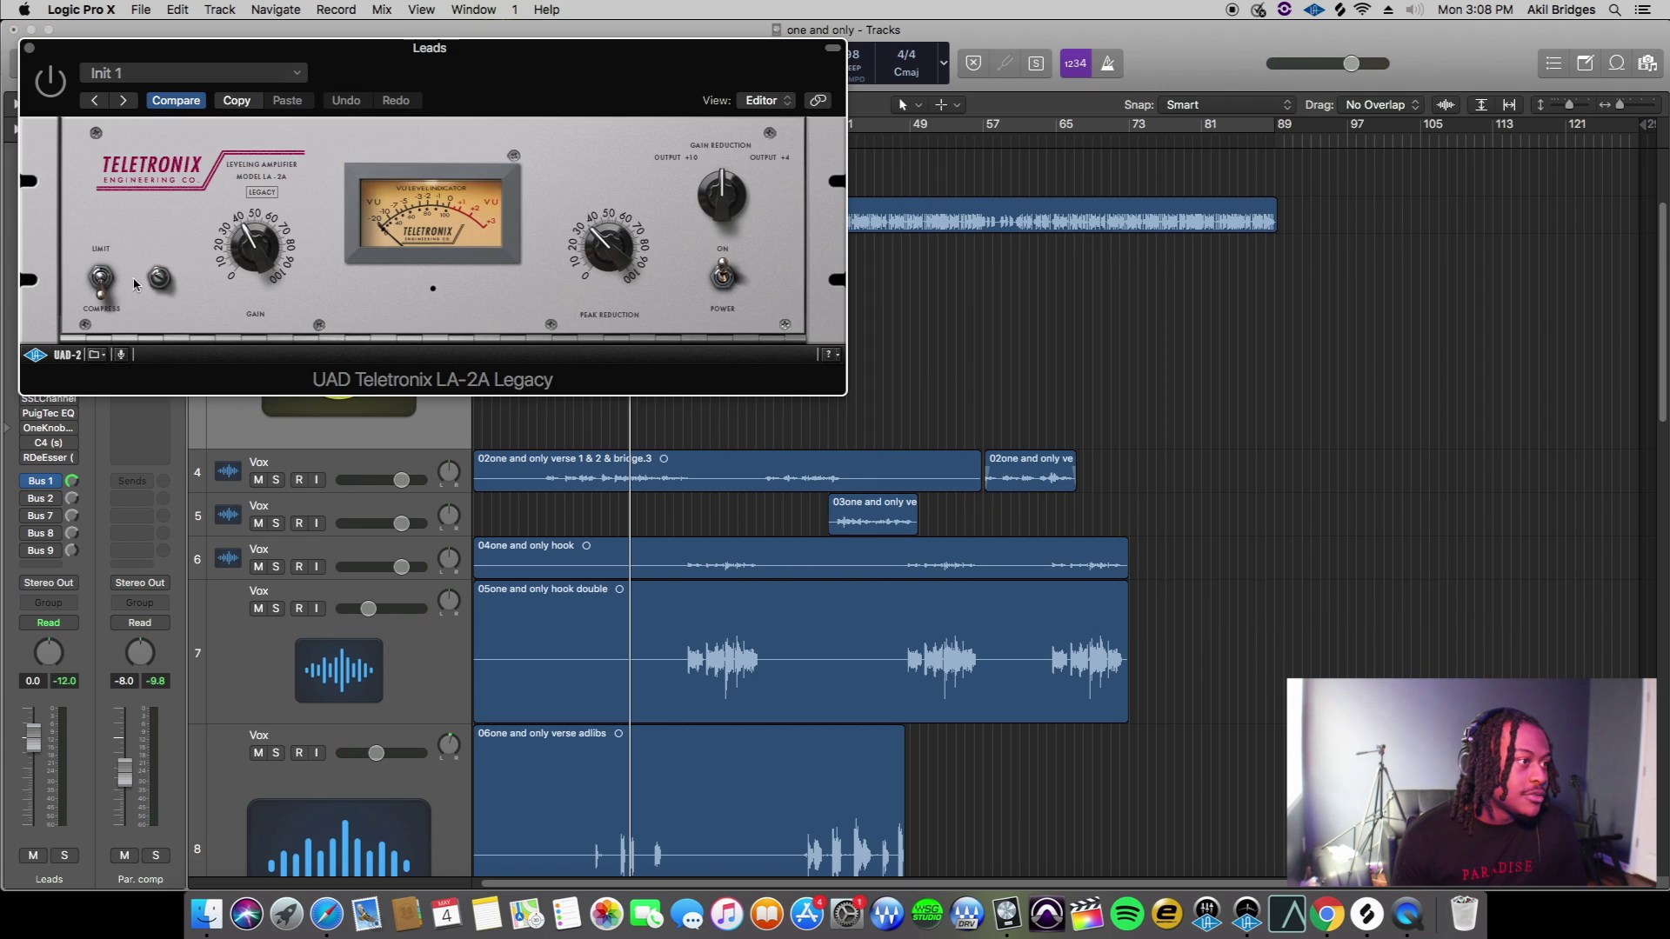
pyautogui.moveTo(575, 102); pyautogui.dragTo(1243, 94)
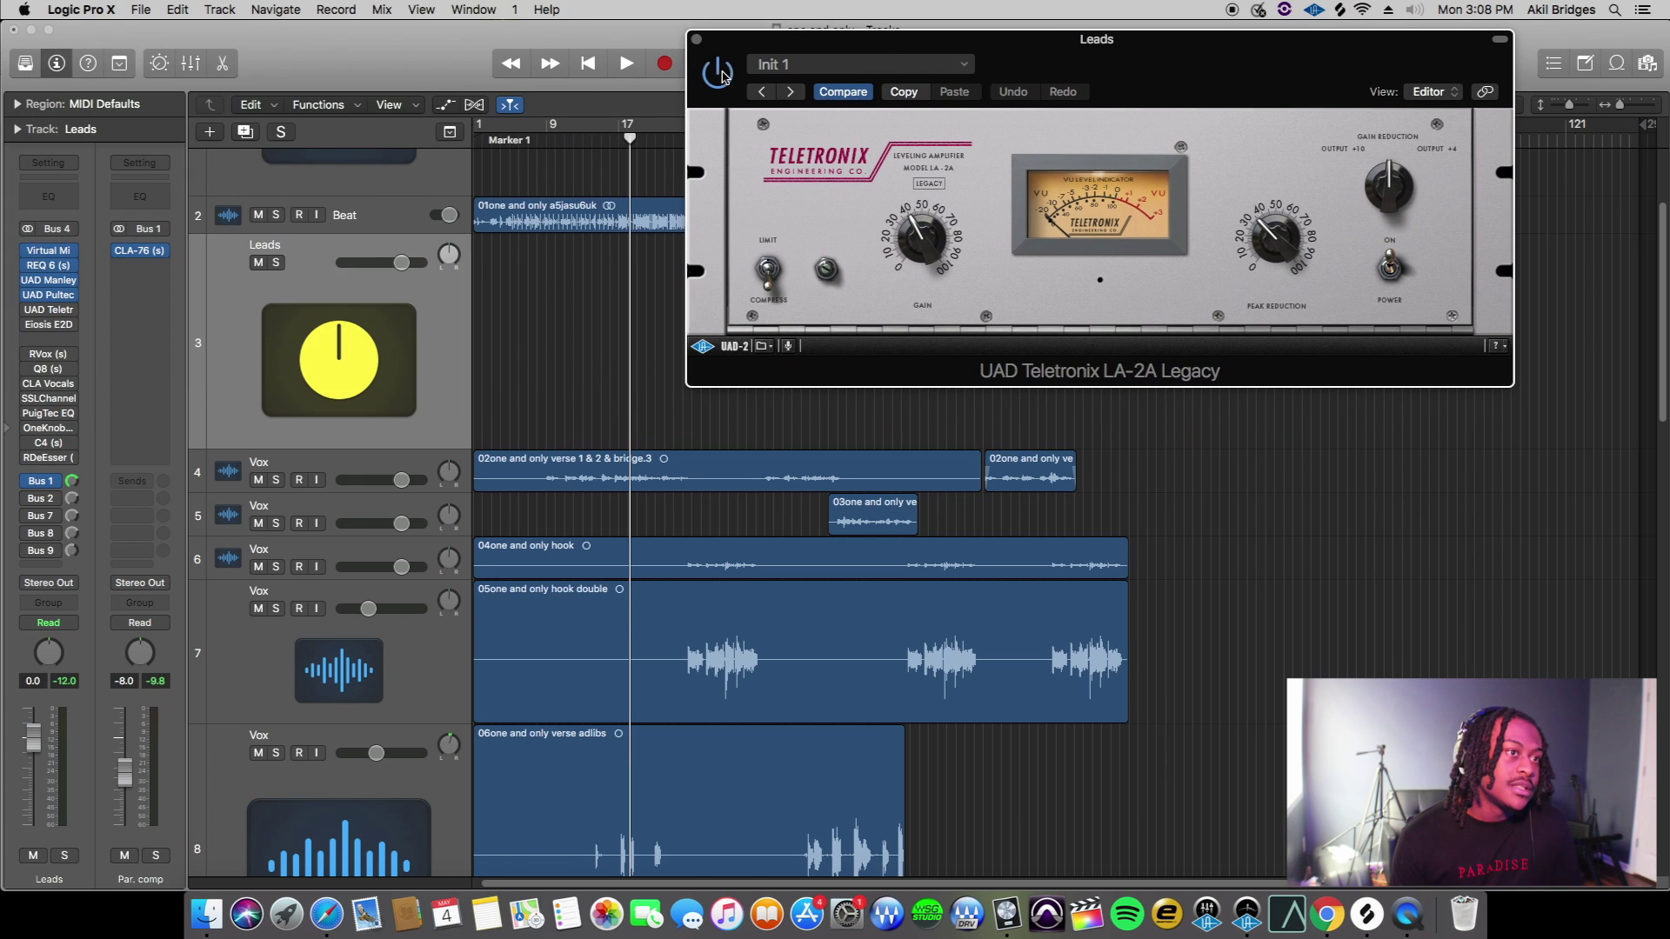
pyautogui.moveTo(1138, 57); pyautogui.dragTo(949, 123)
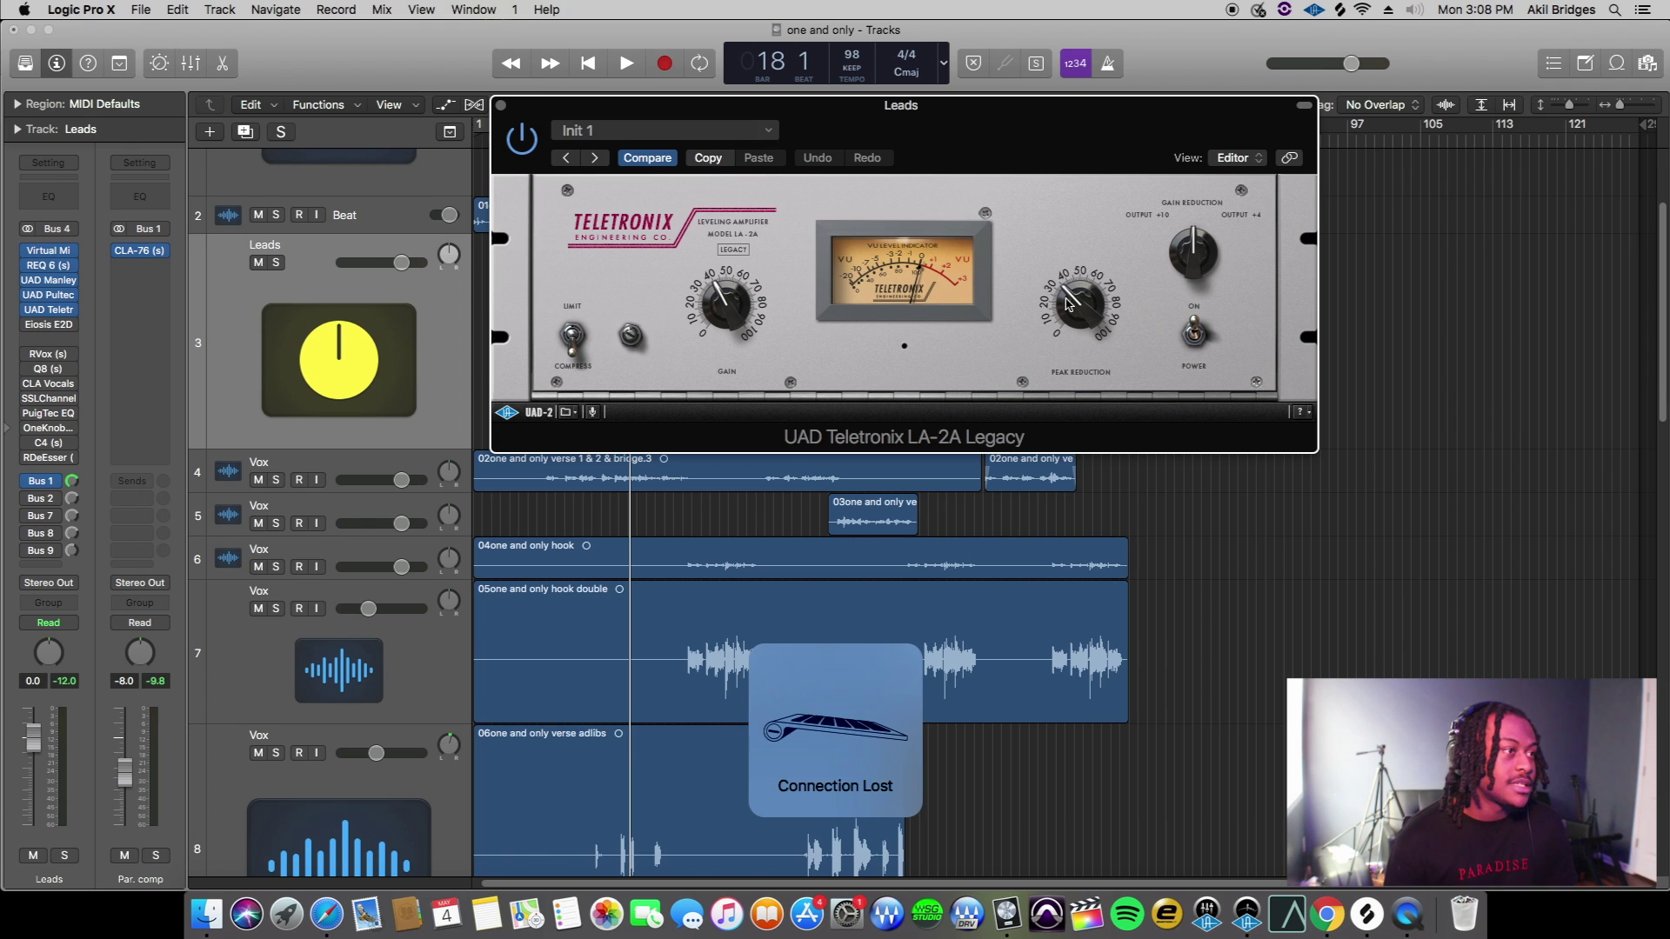
pyautogui.moveTo(1024, 141); pyautogui.dragTo(1267, 219)
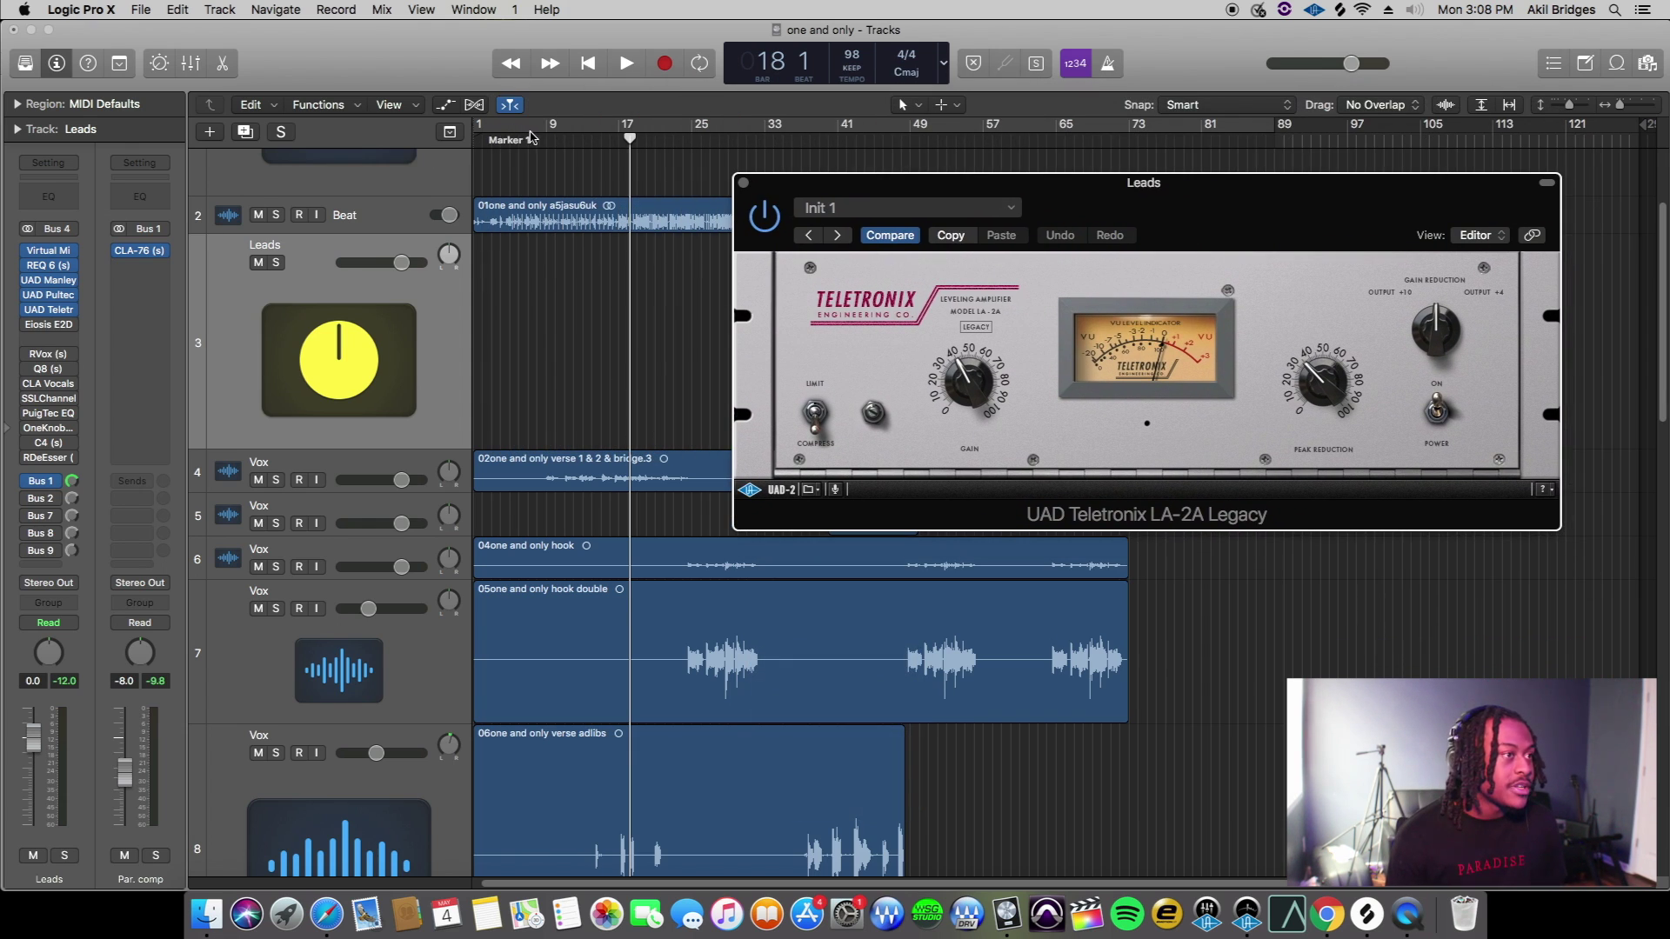
# Play the full mix from bar 8 with the LA-2A enabled and its window in view
pyautogui.click(534, 137)
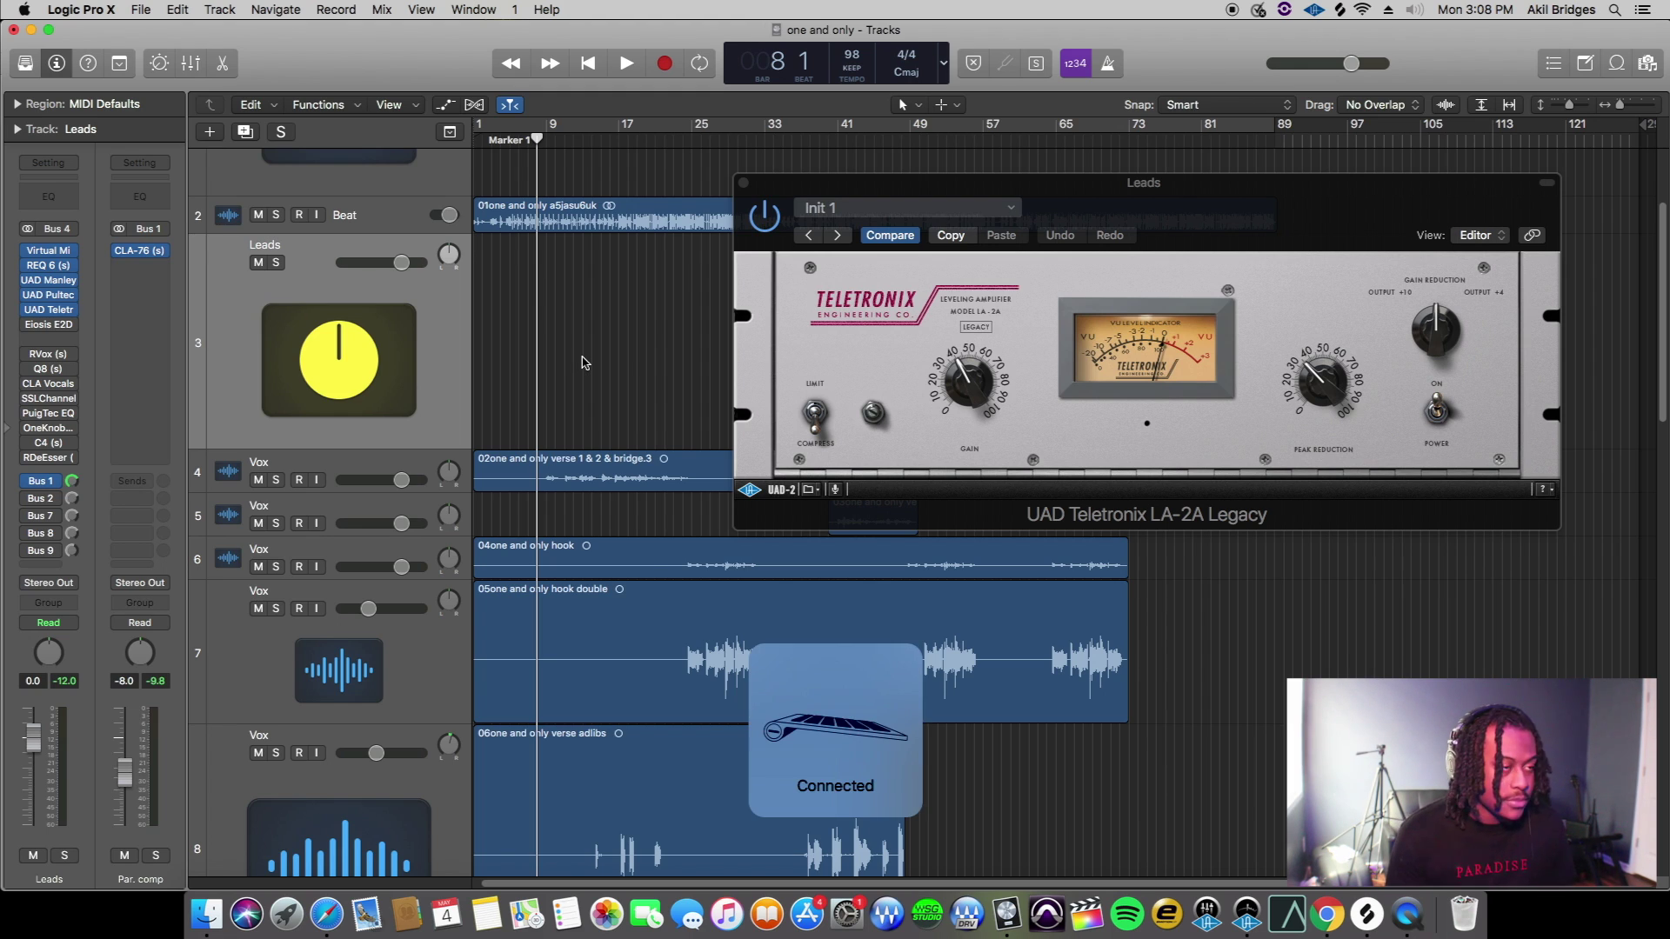
pyautogui.press('space')
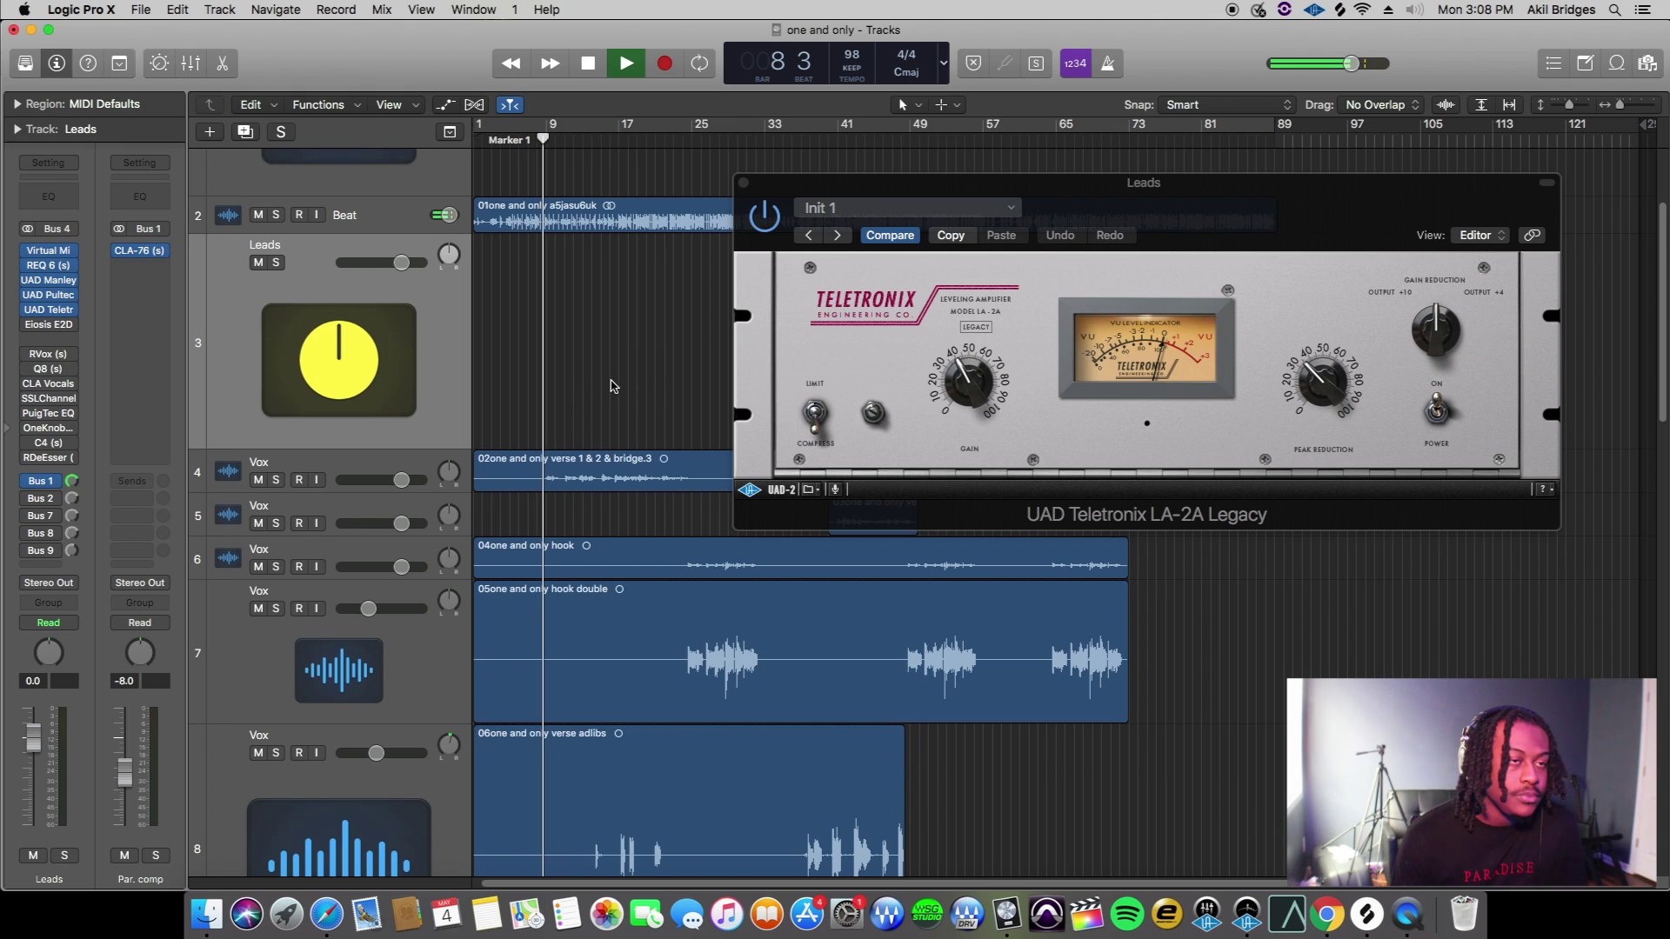
pyautogui.moveTo(1285, 241); pyautogui.dragTo(1212, 191)
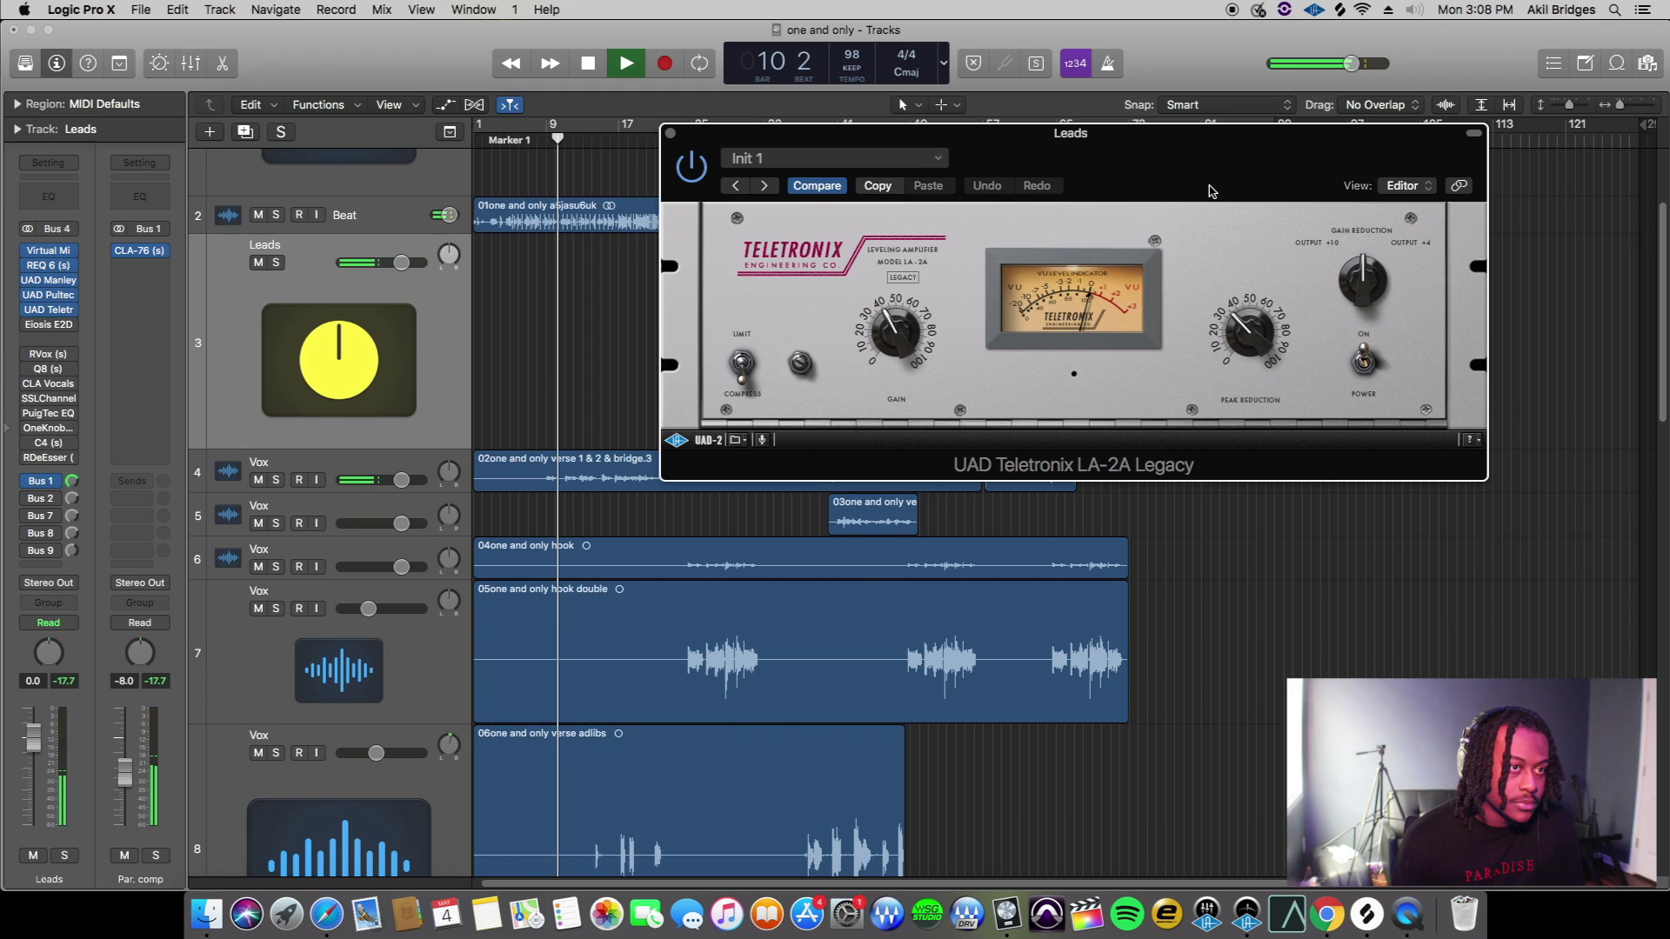
# Raise the LA-2A's peak reduction slightly during full-mix playback, and stop at bar 14
pyautogui.moveTo(1246, 331); pyautogui.dragTo(1247, 324)
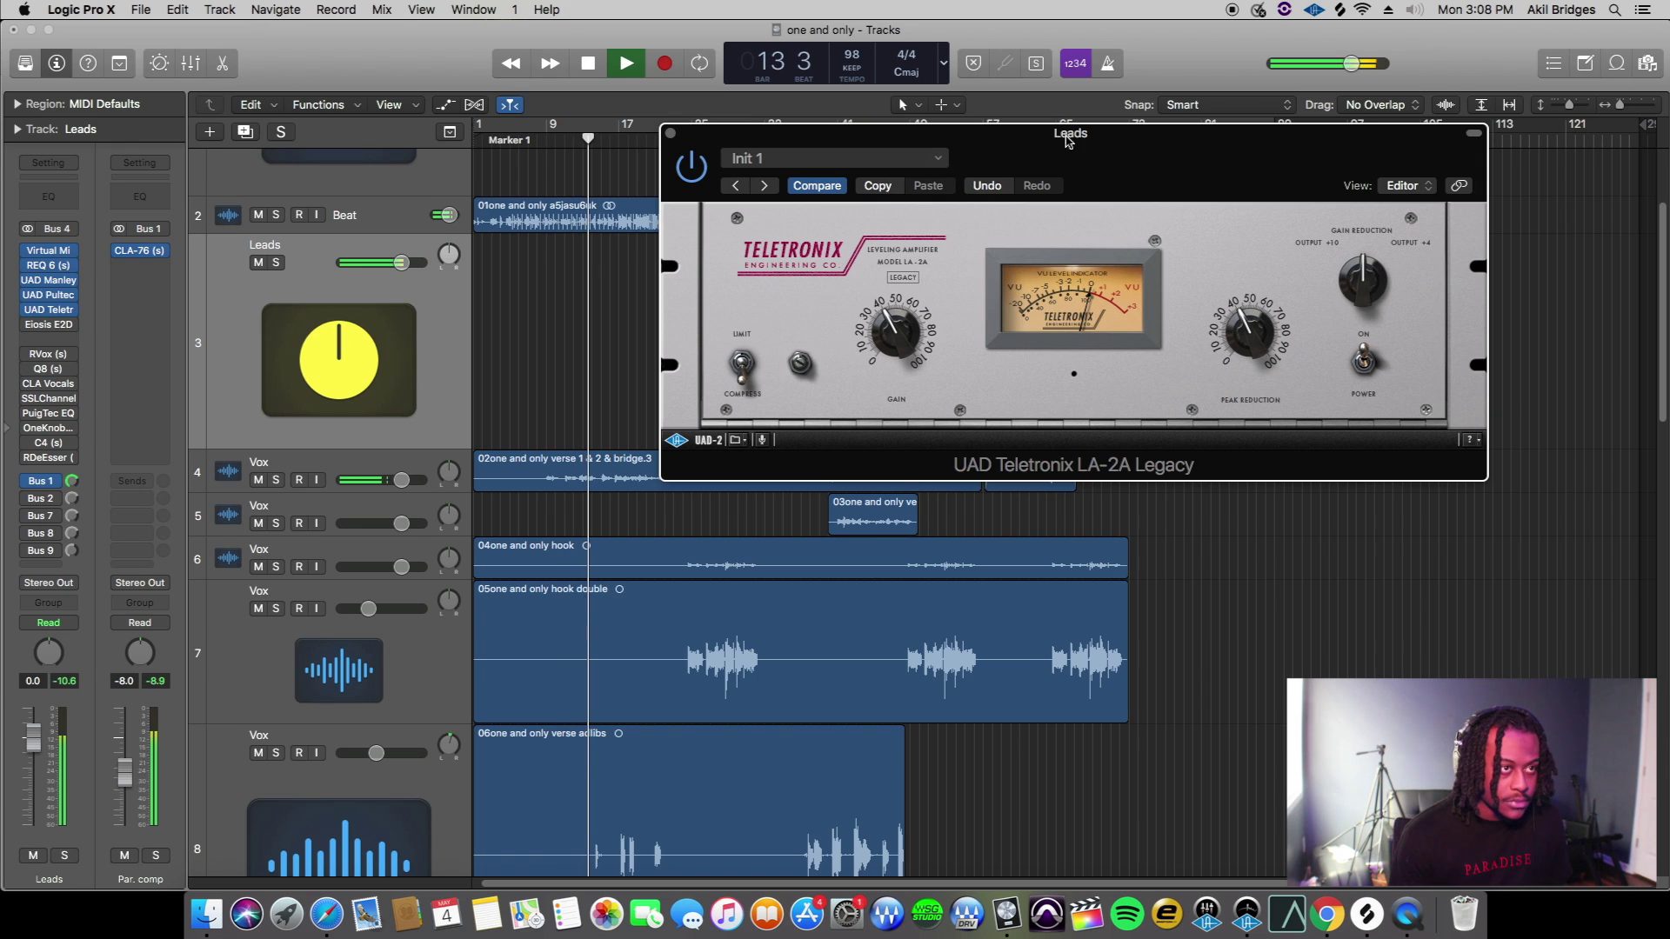
pyautogui.moveTo(1189, 183); pyautogui.dragTo(1191, 147)
pyautogui.press('space')
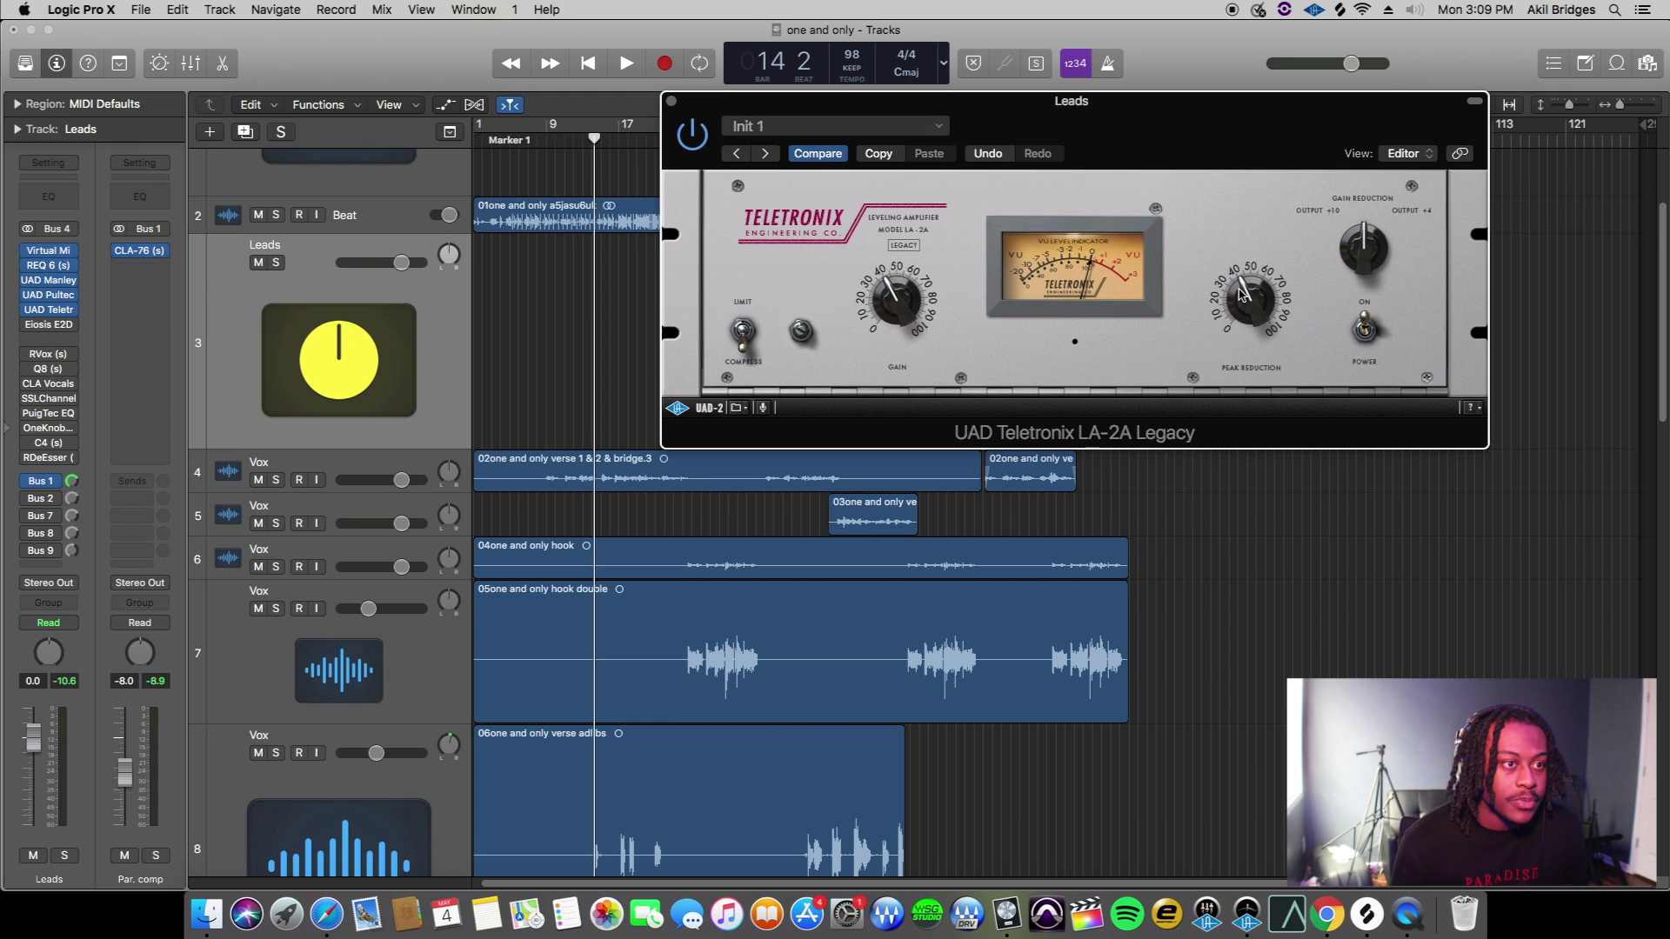
pyautogui.moveTo(1248, 298); pyautogui.dragTo(1242, 277)
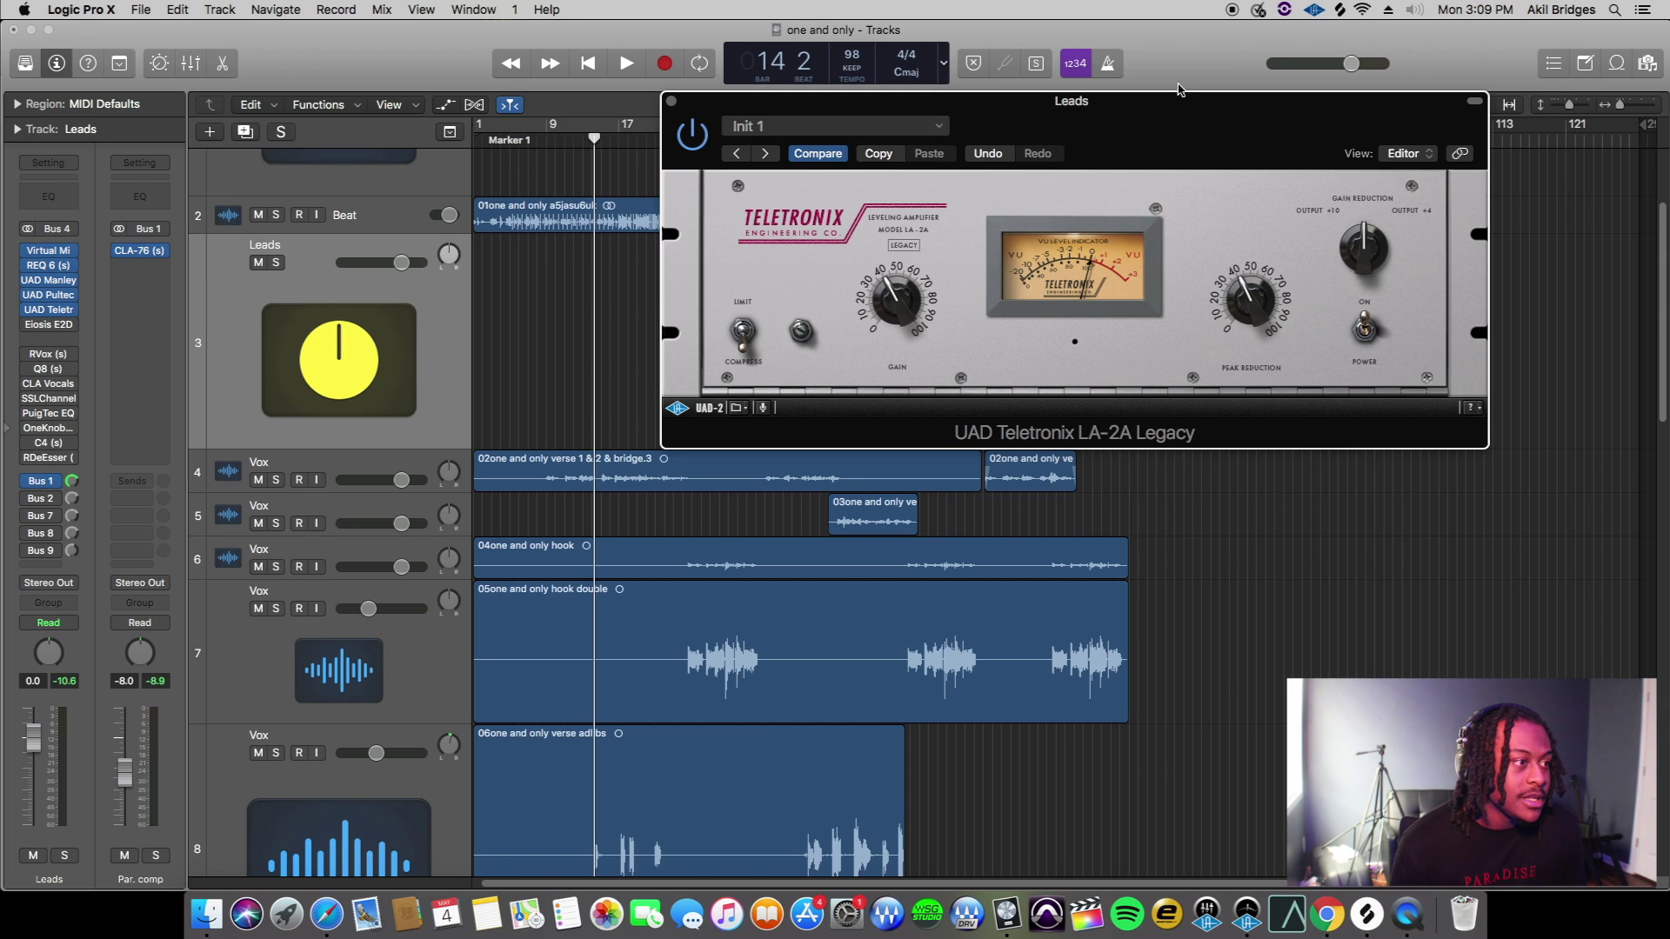
# Move the LA-2A window clear of the early bars and play the full mix from bar 11 to bar 12
pyautogui.moveTo(1179, 92); pyautogui.dragTo(1338, 153)
pyautogui.click(566, 144)
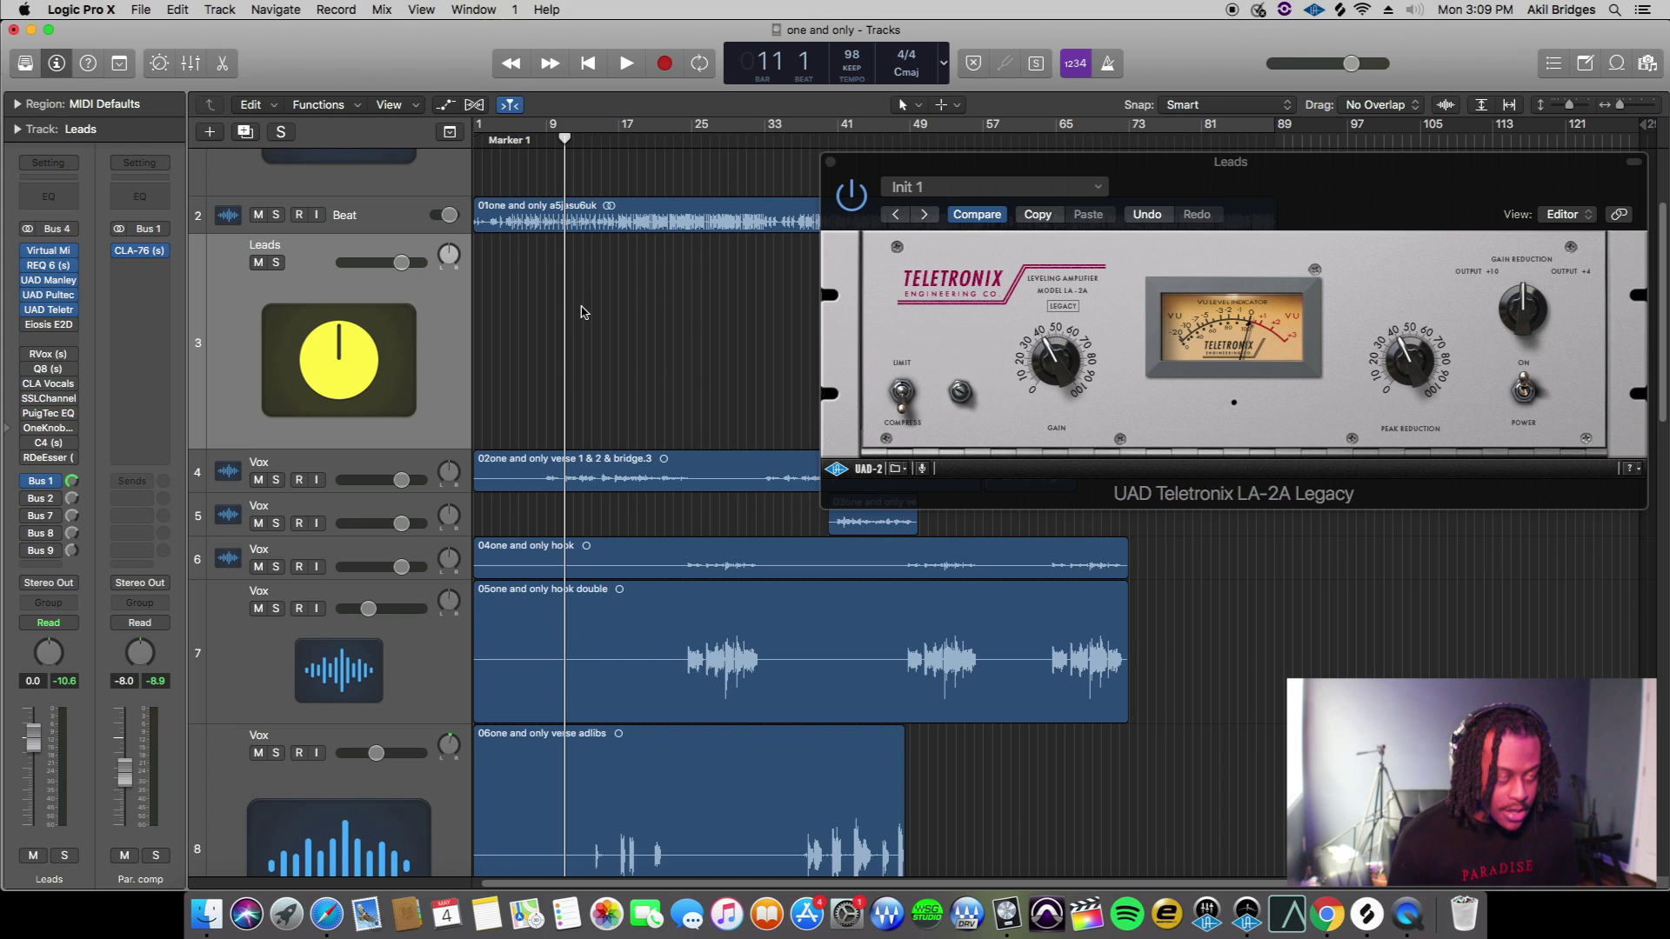
pyautogui.press('space')
pyautogui.moveTo(1314, 194); pyautogui.dragTo(1258, 179)
pyautogui.press('space')
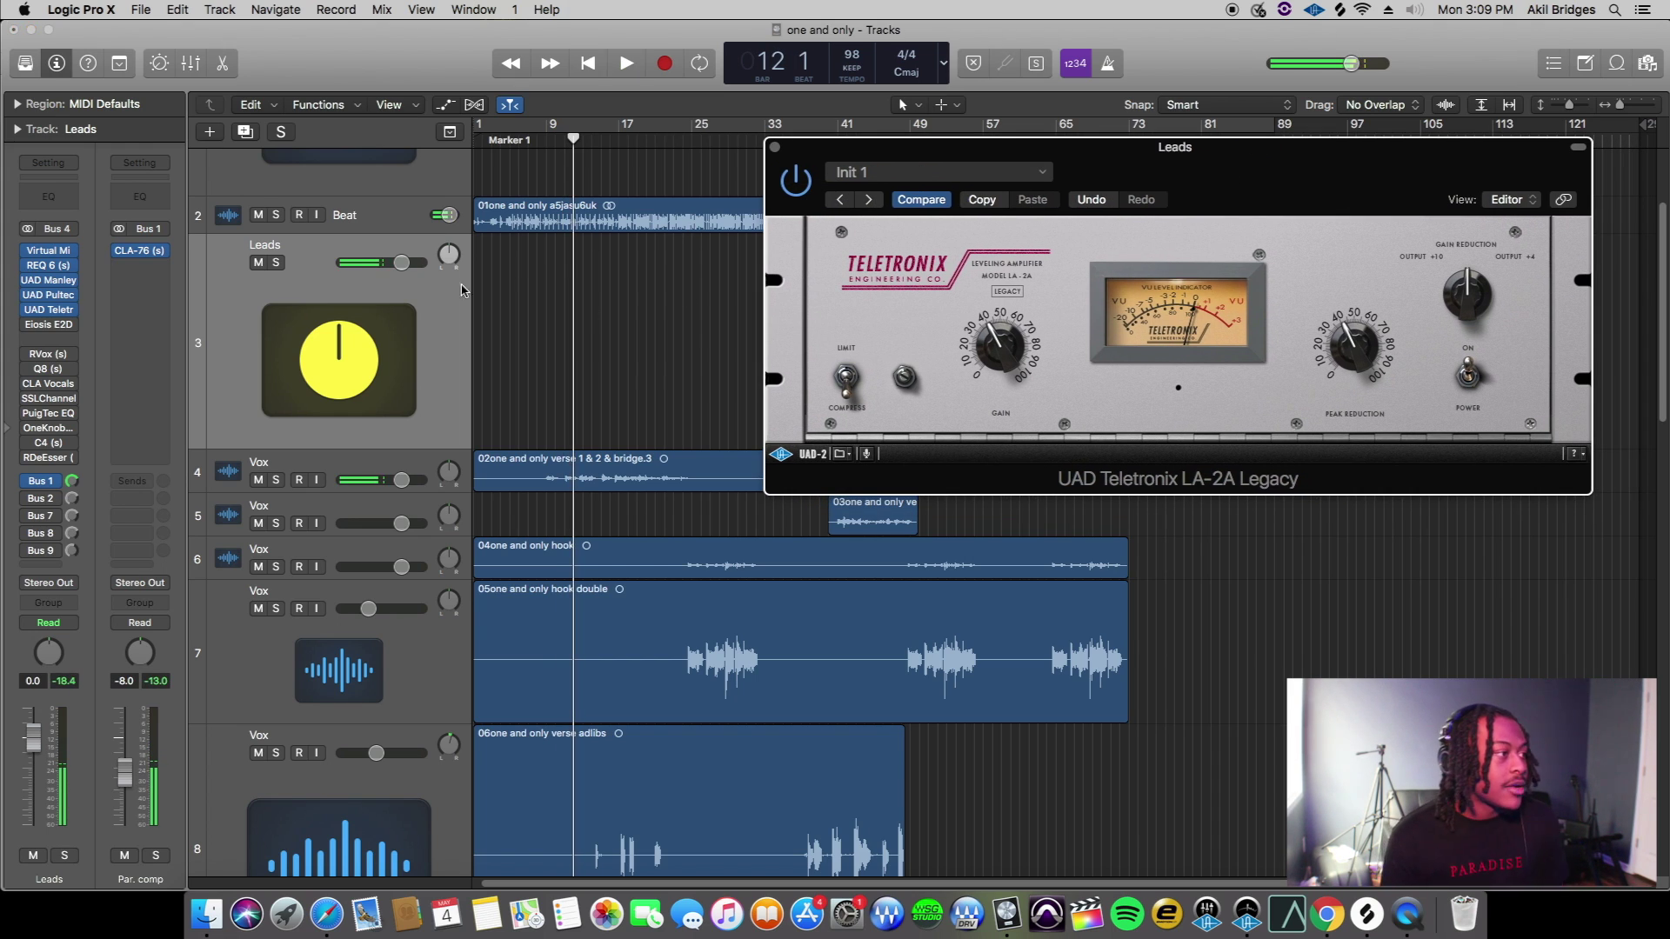
# Review the CLA-76 on Par. comp and the Manley VOXBOX on Leads, closing each window after viewing its settings
pyautogui.click(46, 483)
pyautogui.click(568, 317)
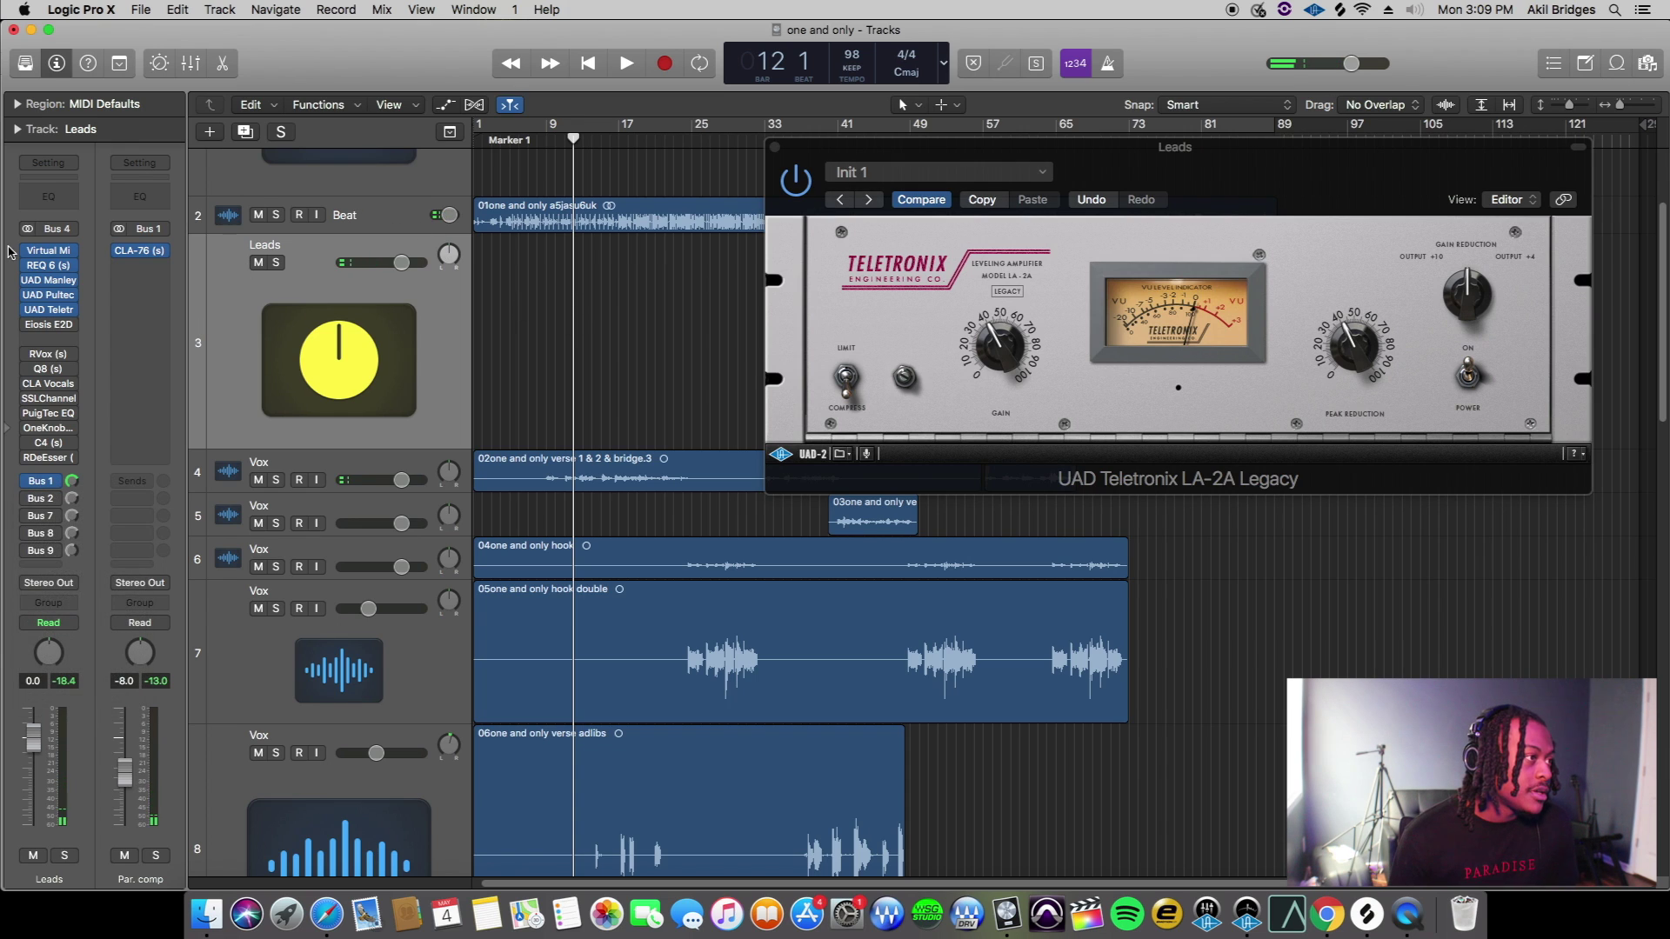
pyautogui.click(139, 250)
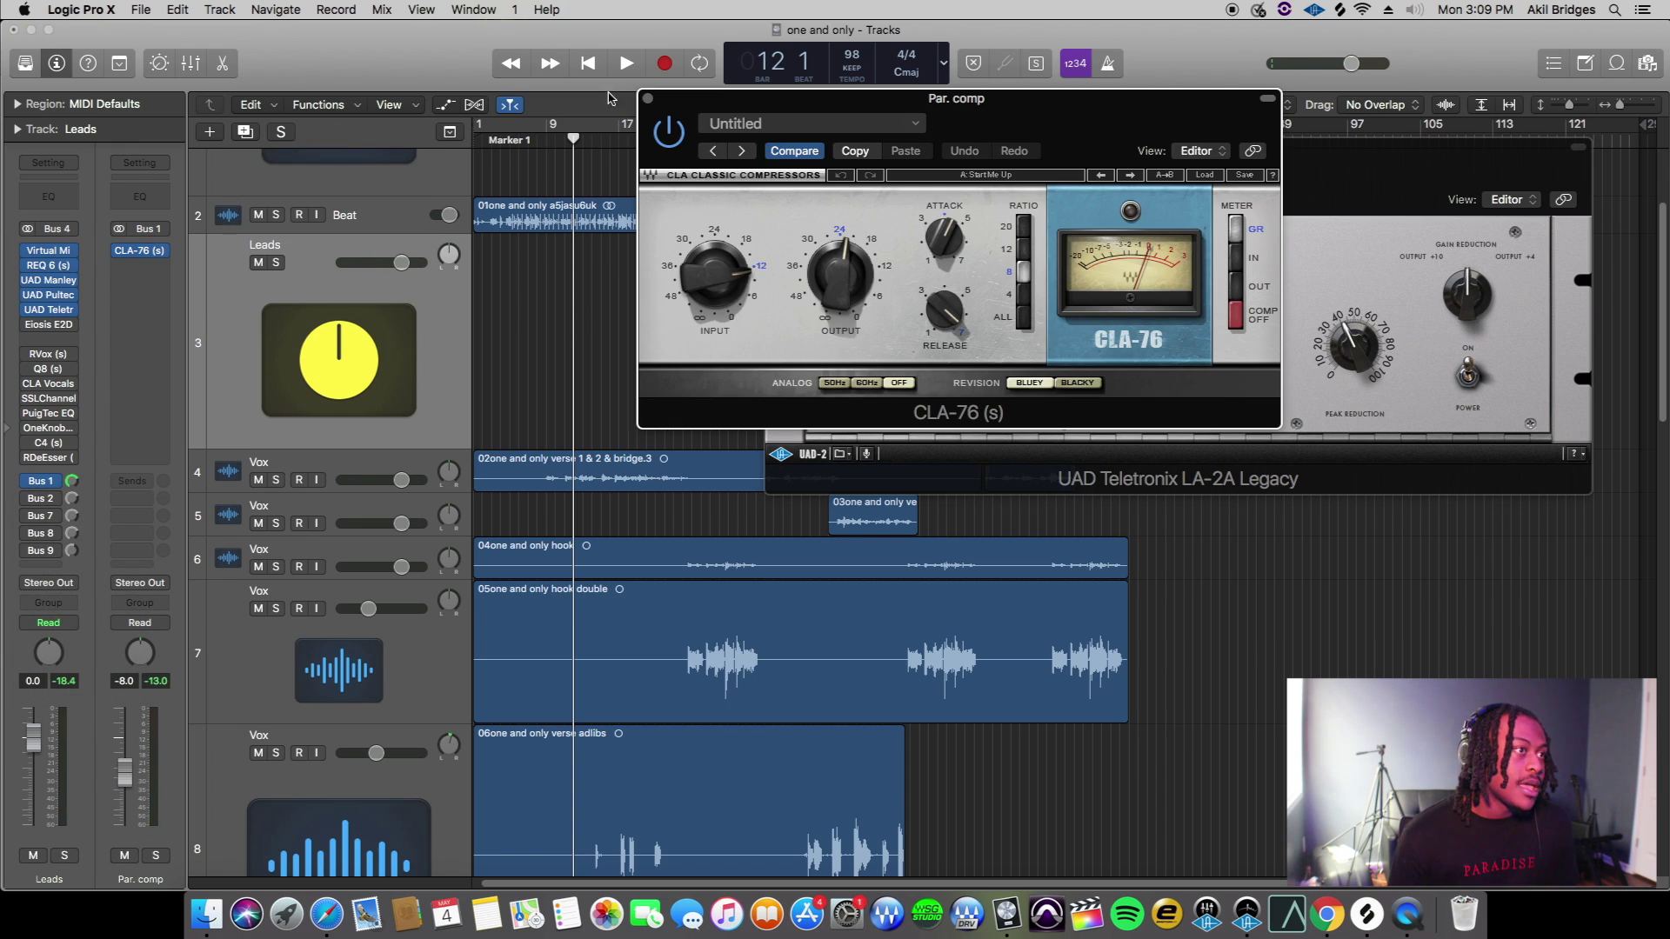
pyautogui.click(649, 101)
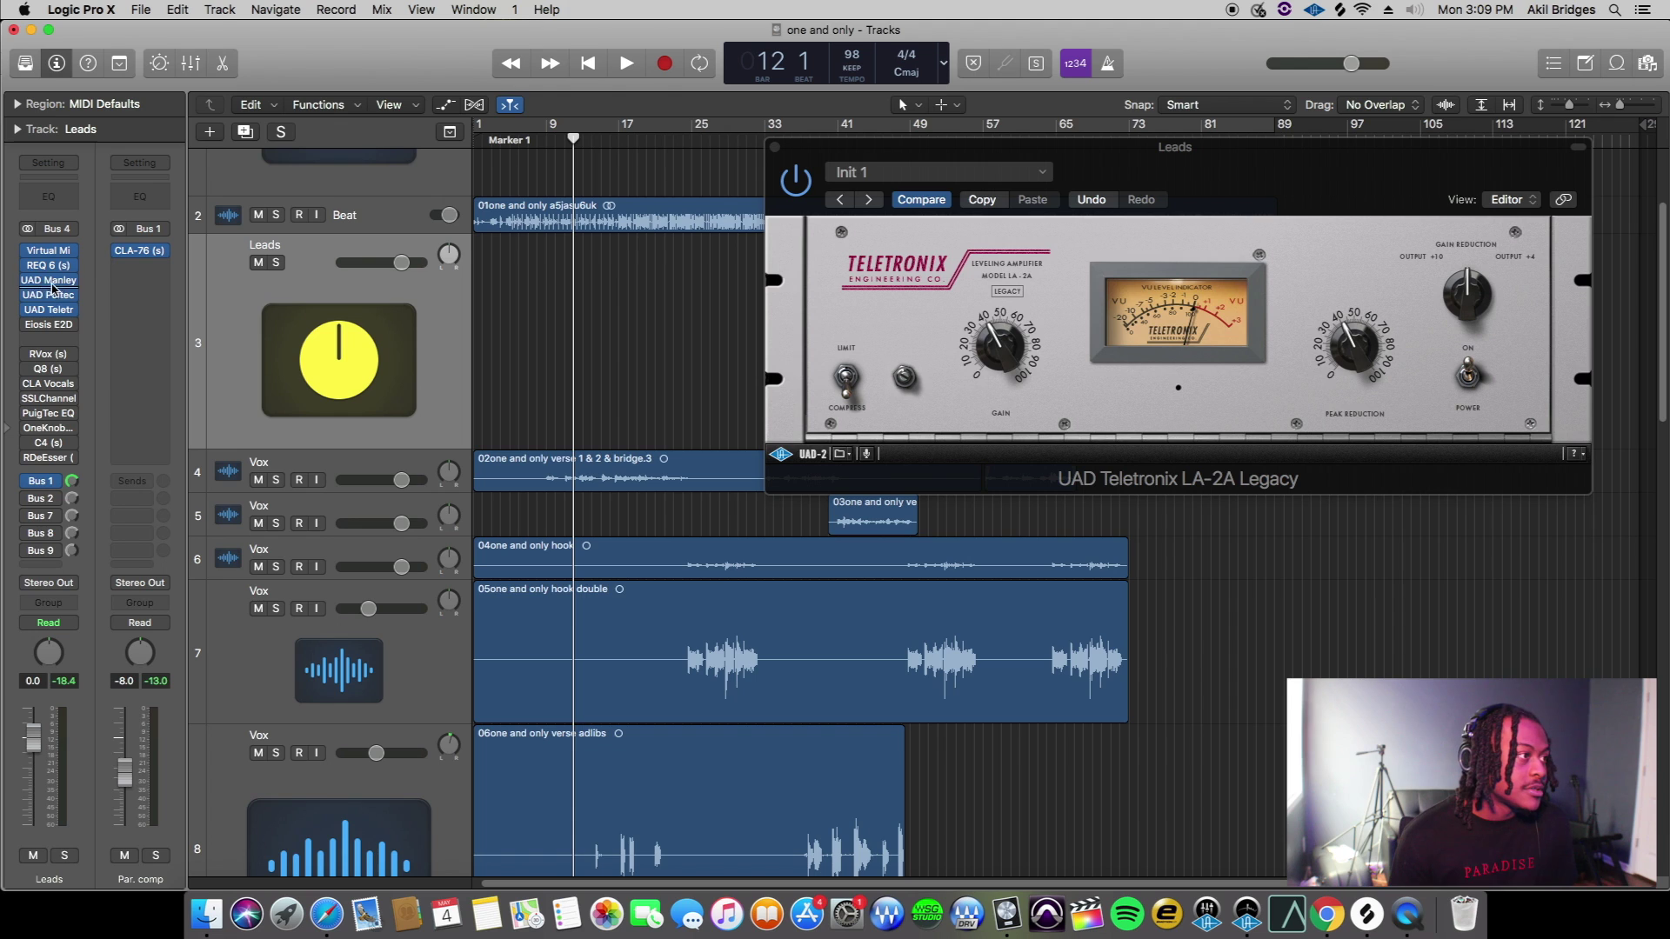
pyautogui.click(49, 280)
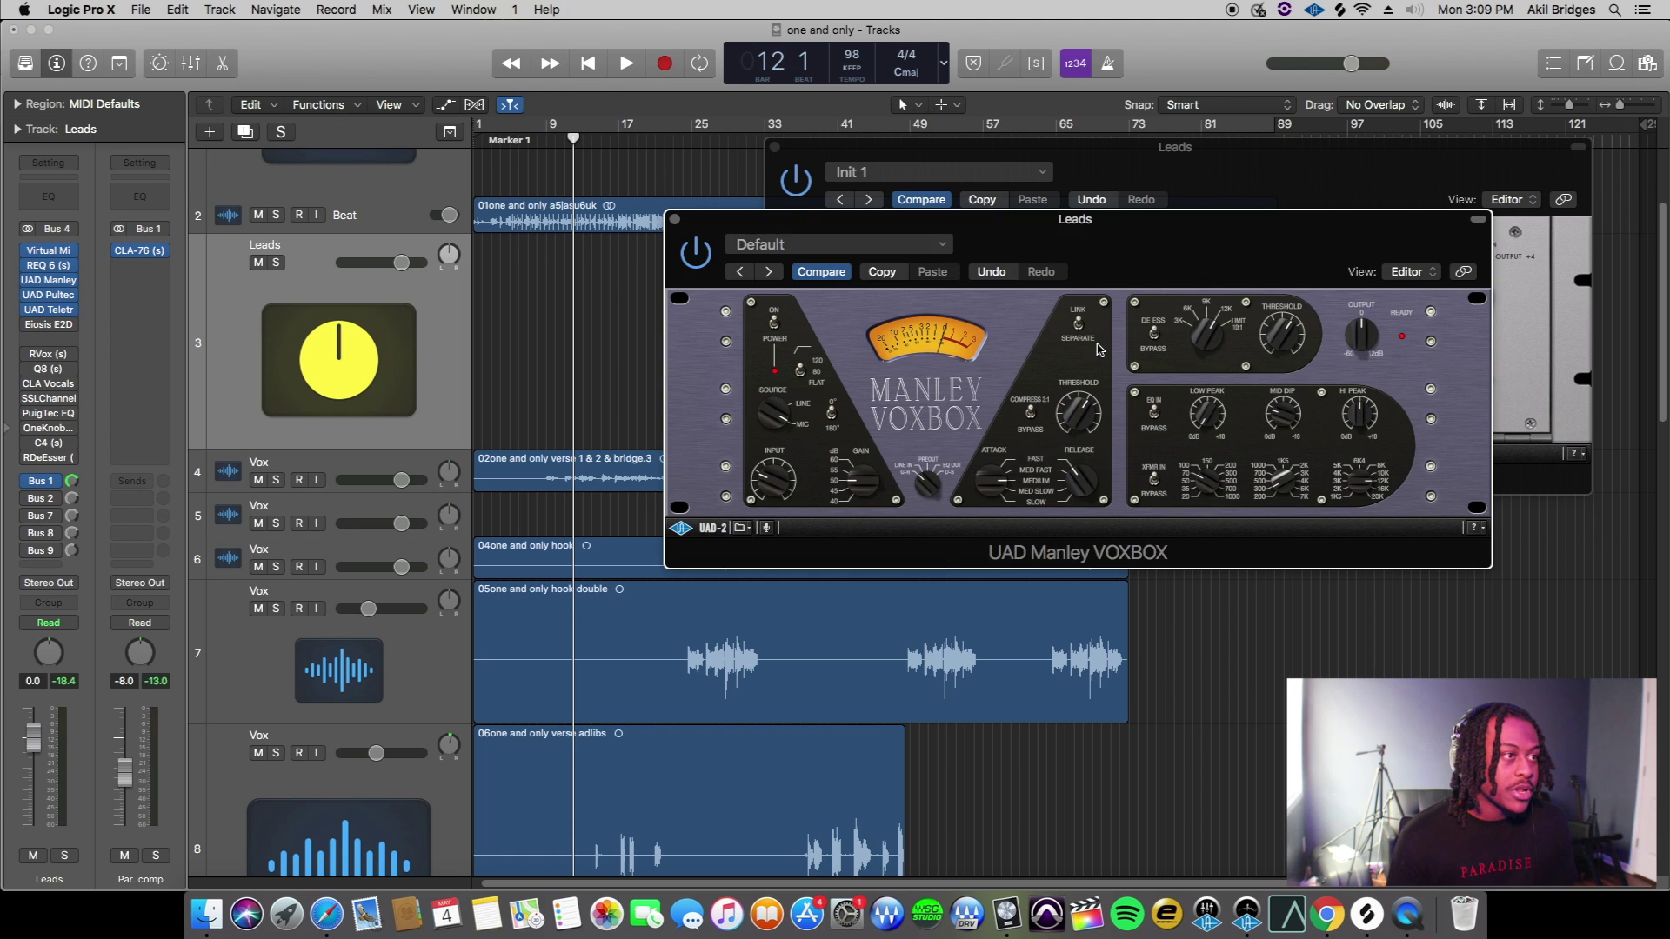
pyautogui.click(674, 220)
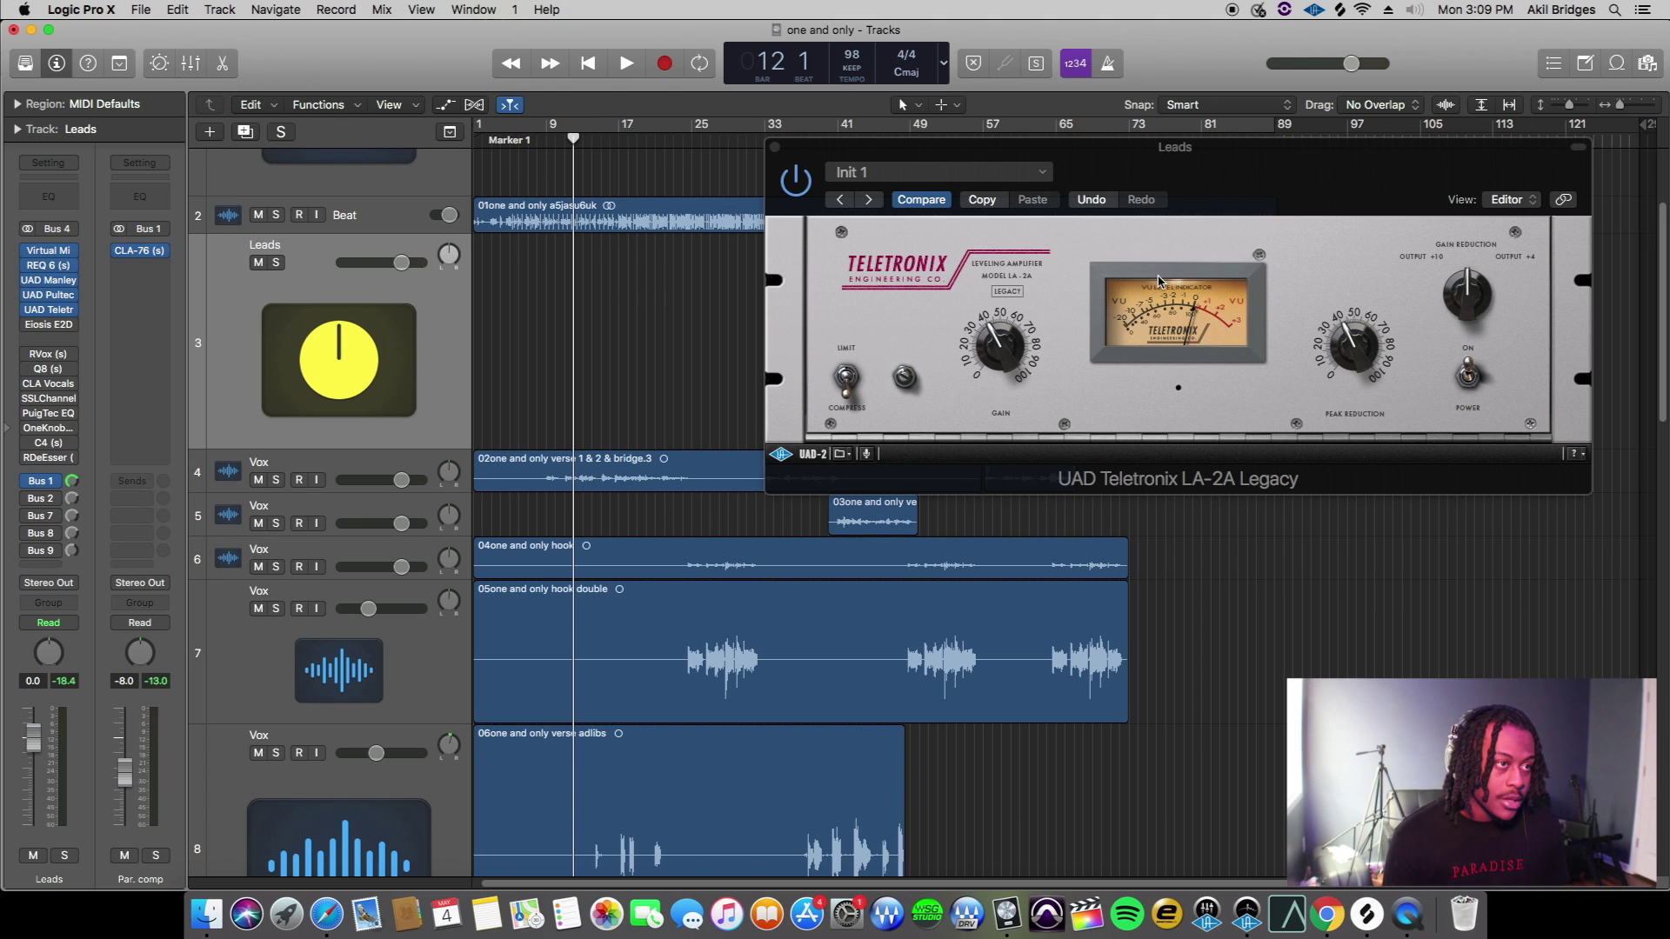
# Play the full mix from bar 12 with the LA-2A window in view
pyautogui.press('space')
pyautogui.moveTo(1337, 178); pyautogui.dragTo(1293, 167)
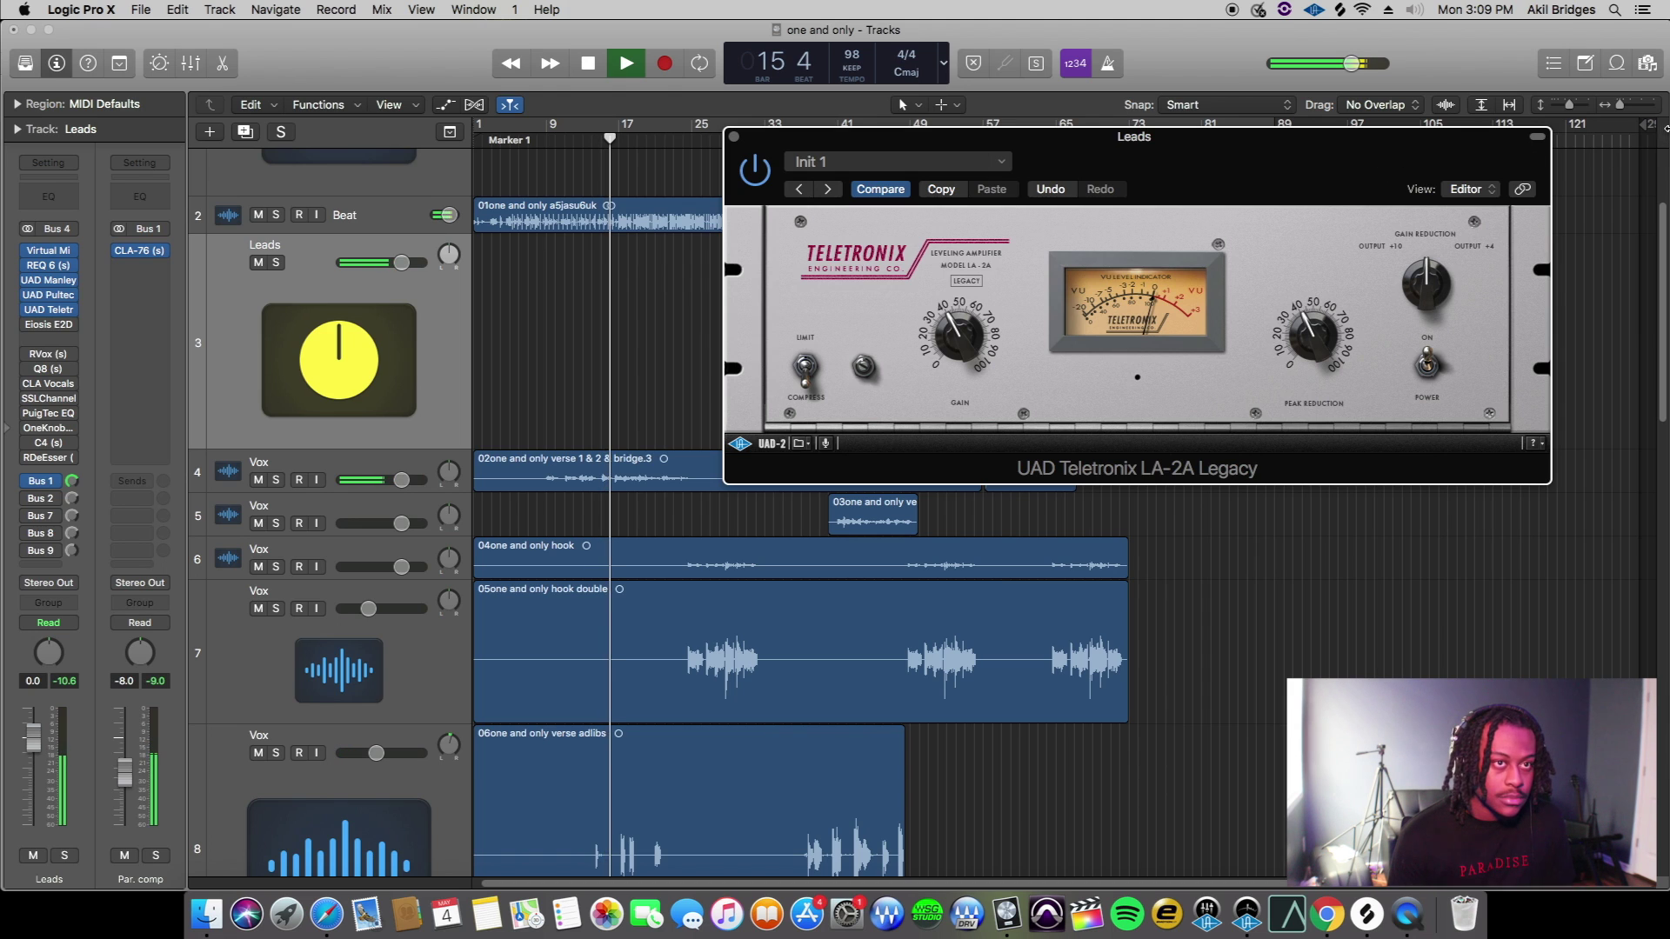
pyautogui.moveTo(1570, 104); pyautogui.dragTo(1619, 106)
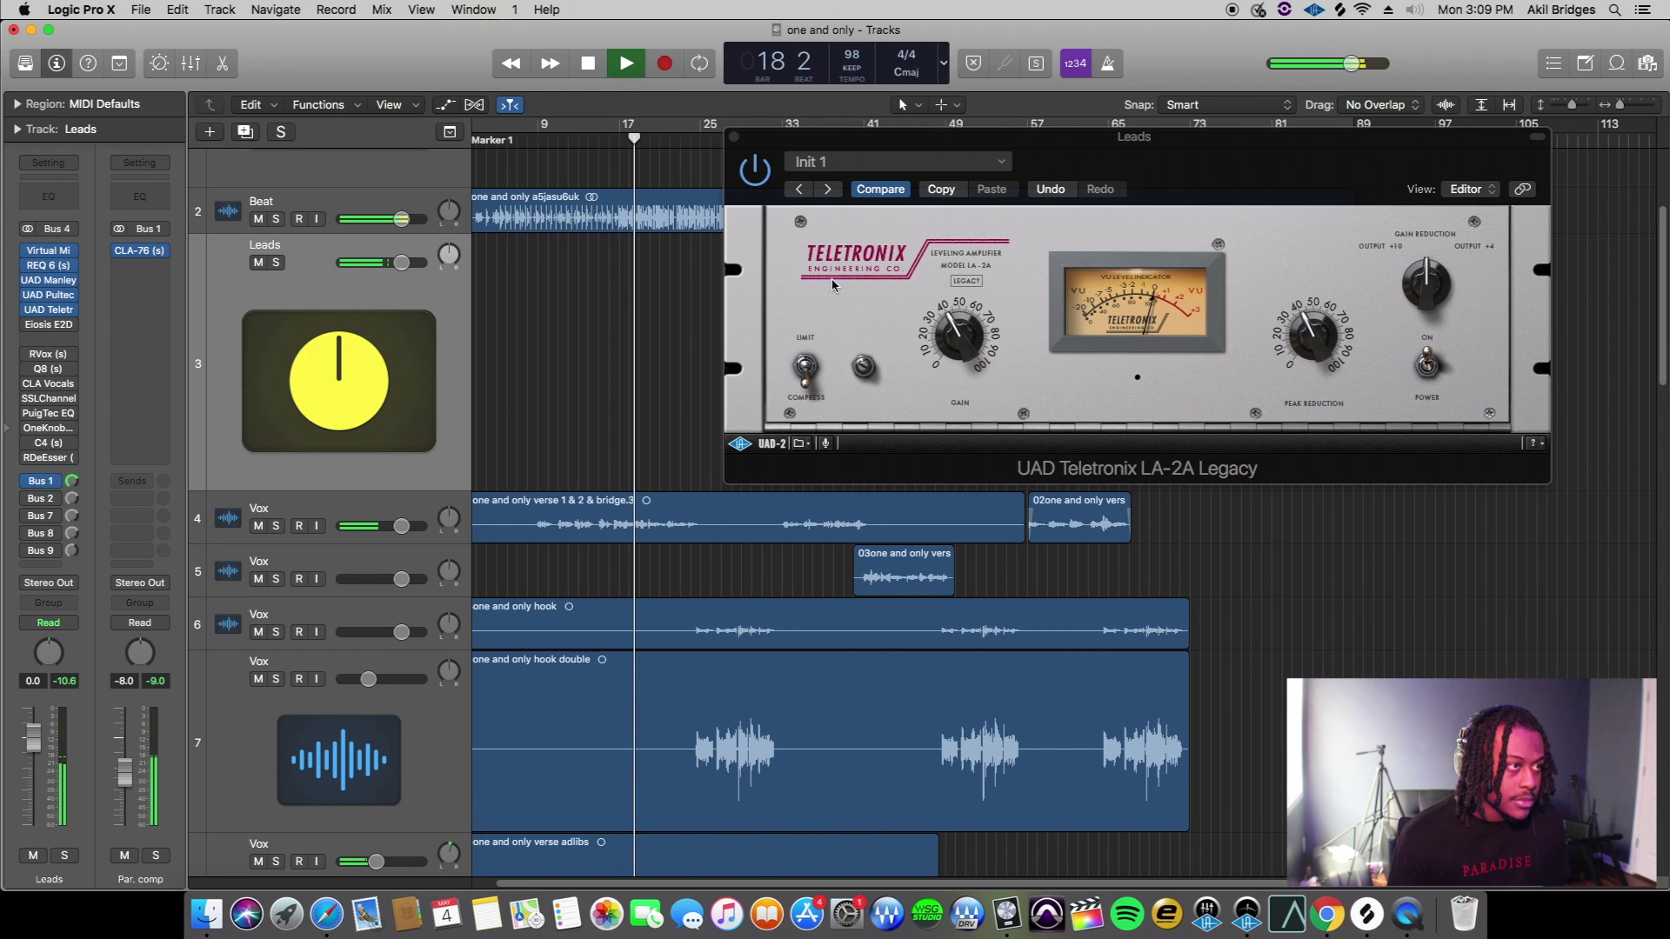
# Stop playback at bar 18, set a cycle range from bar 17 to bar 25, and close the LA-2A window
pyautogui.press('space')
pyautogui.moveTo(628, 127); pyautogui.dragTo(701, 127)
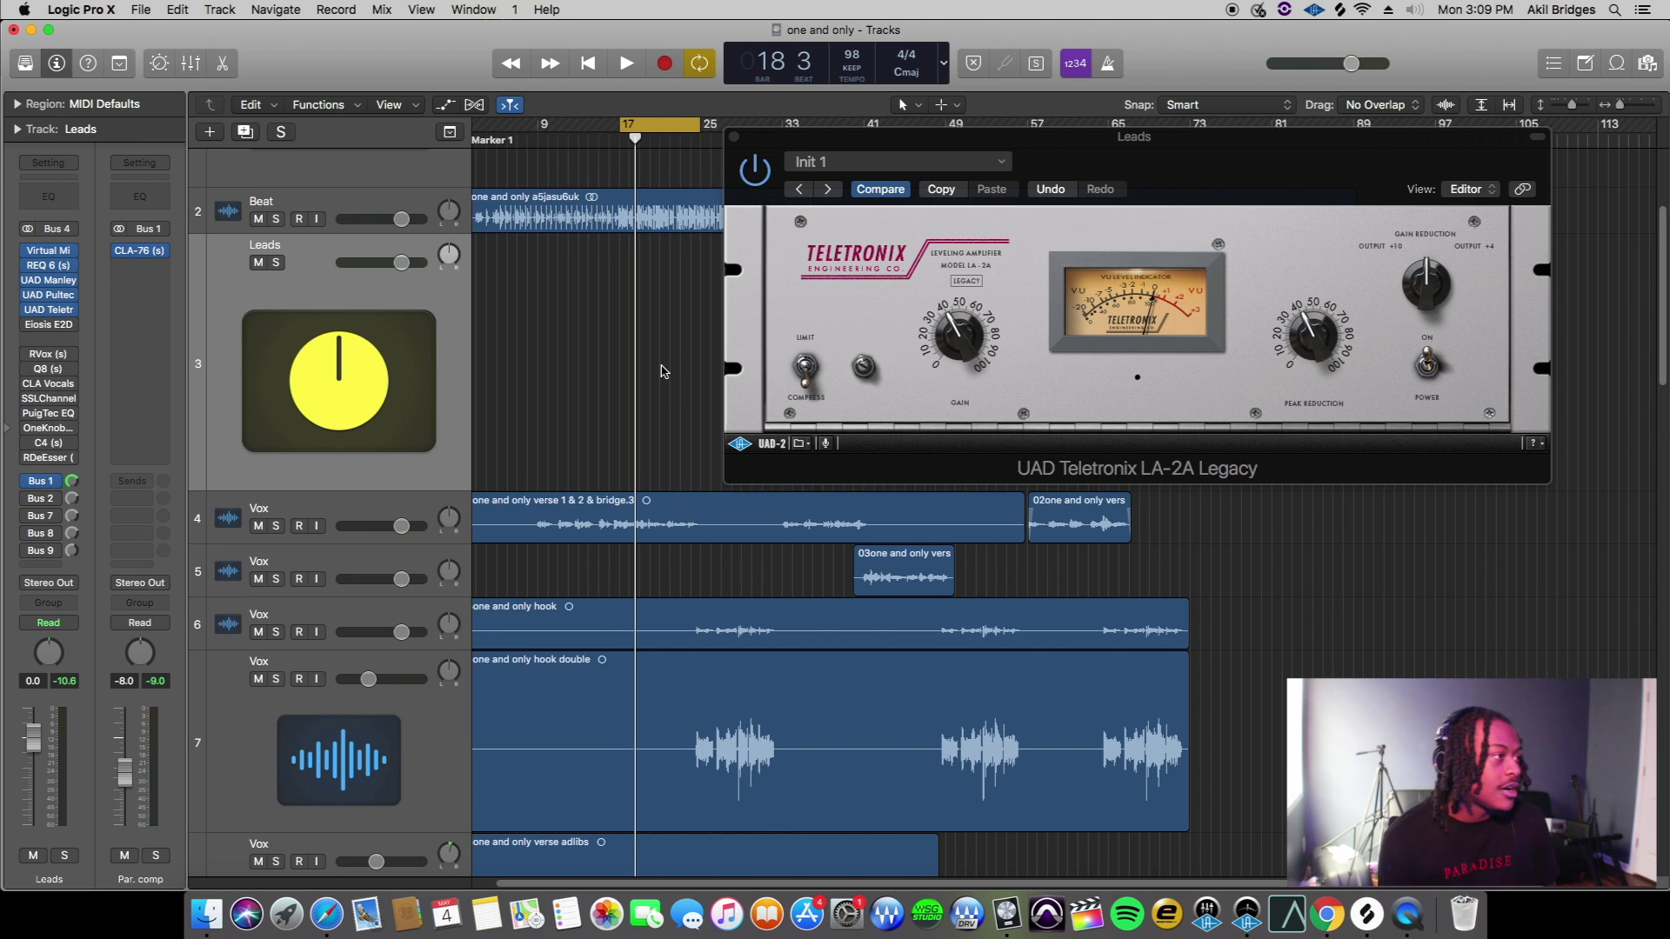
pyautogui.click(734, 138)
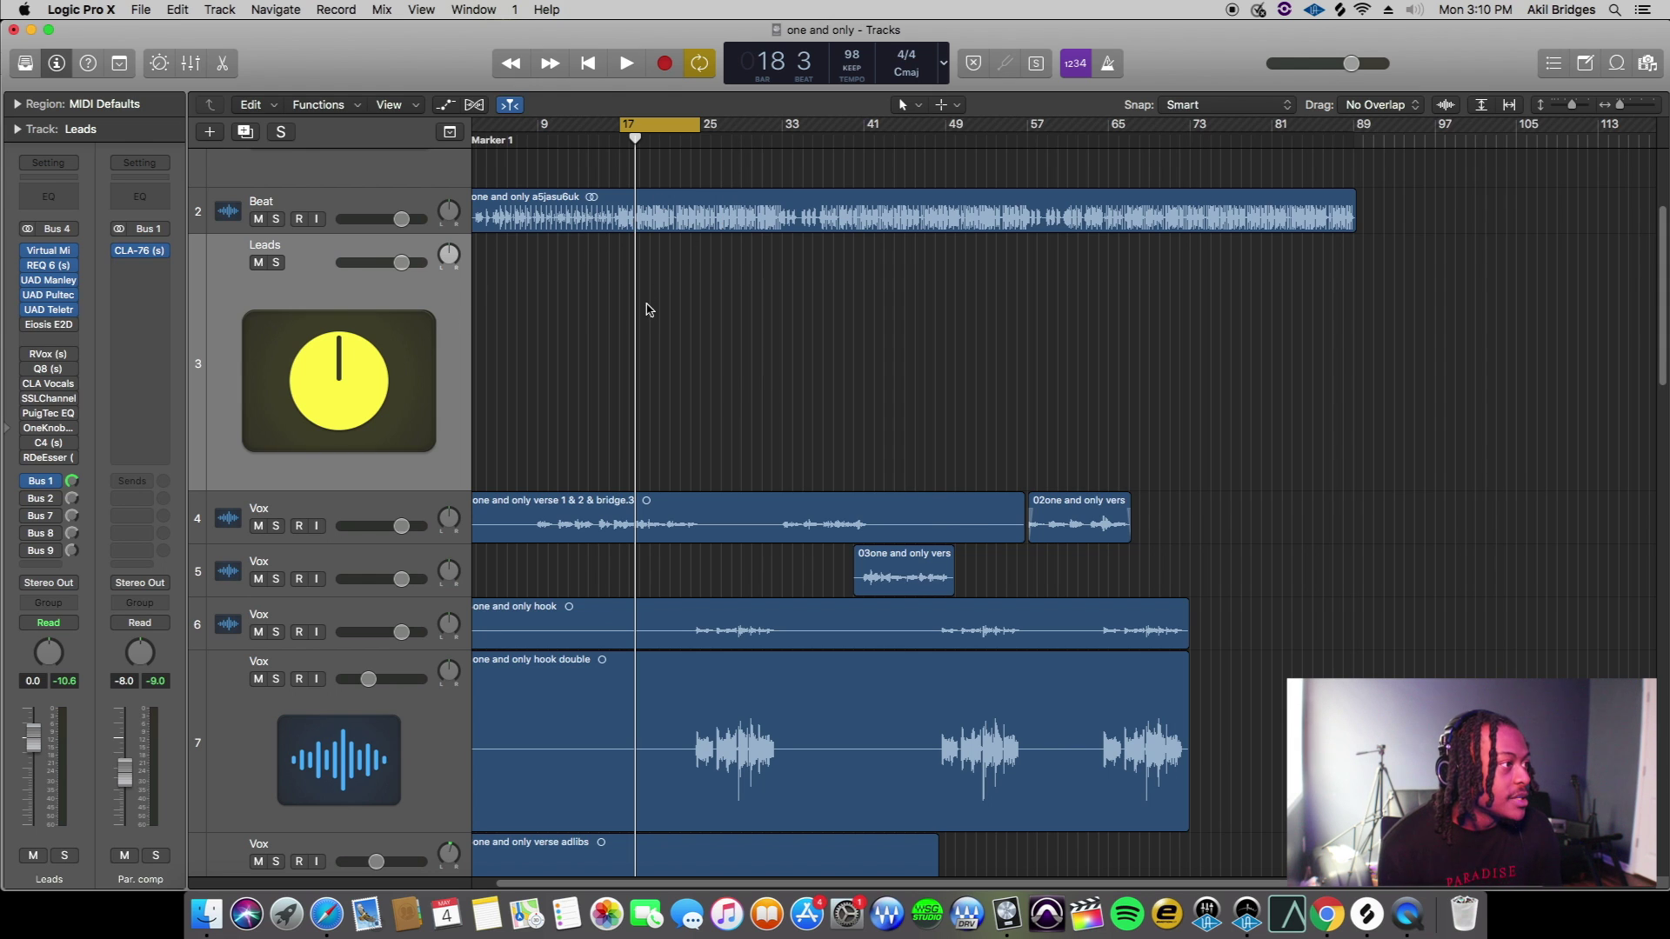
# Open the Eiosis E2Deesser on Leads, load the "smoke vox" setting, and place its window clear of the track headers
pyautogui.click(45, 325)
pyautogui.moveTo(567, 48); pyautogui.dragTo(810, 5)
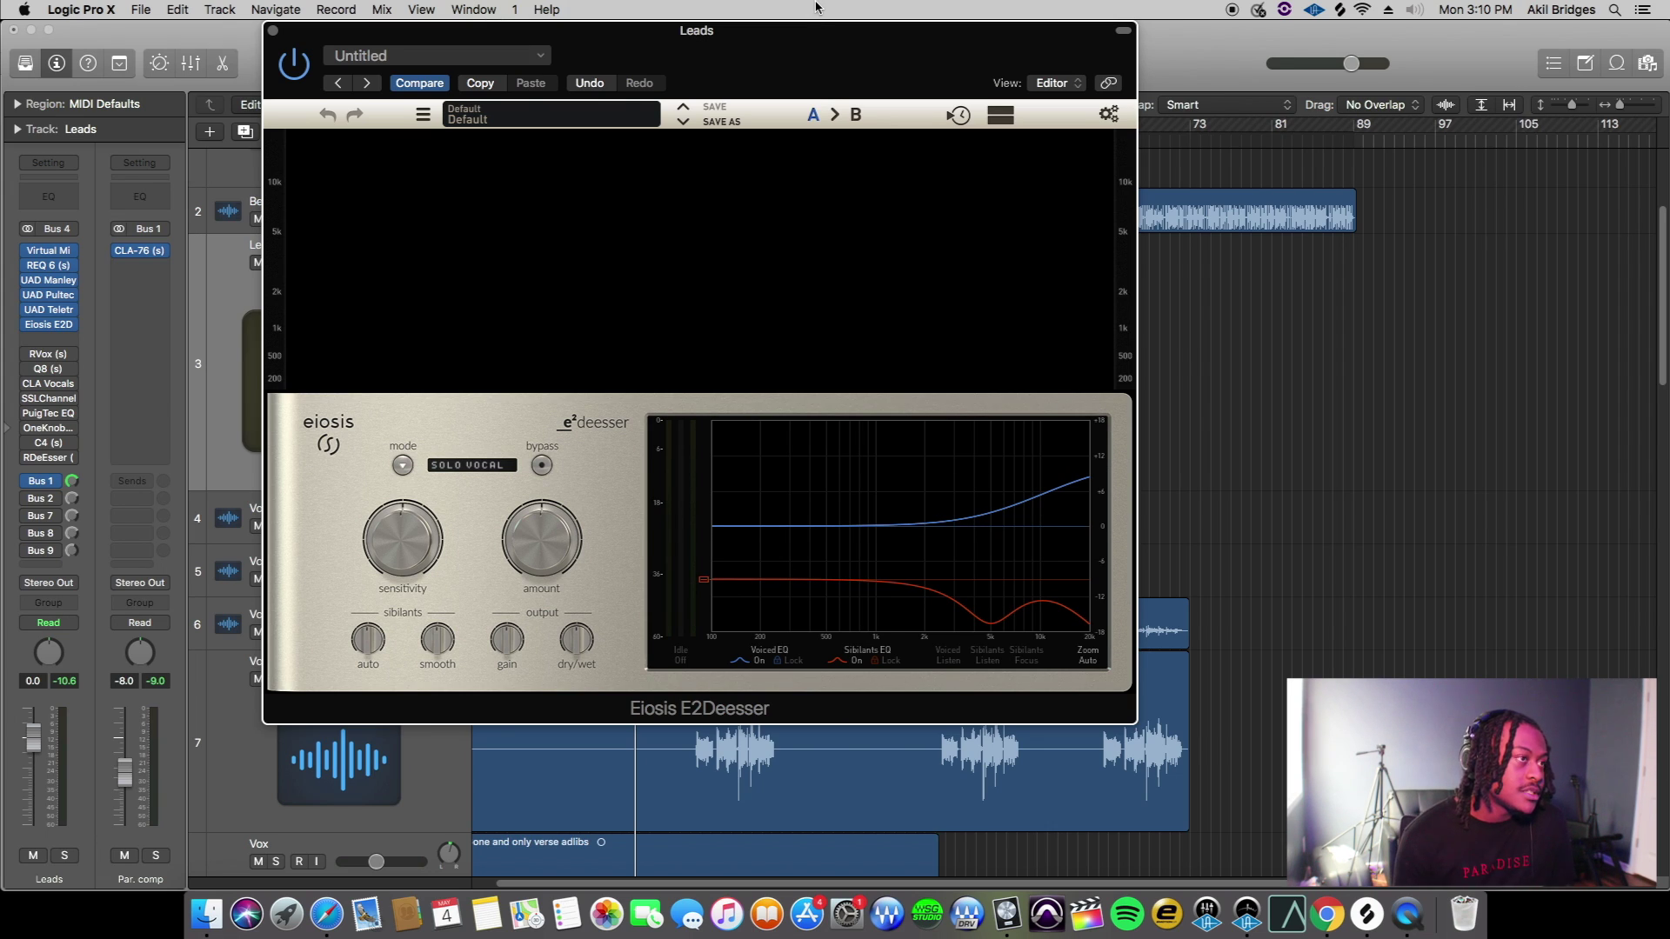
pyautogui.click(454, 56)
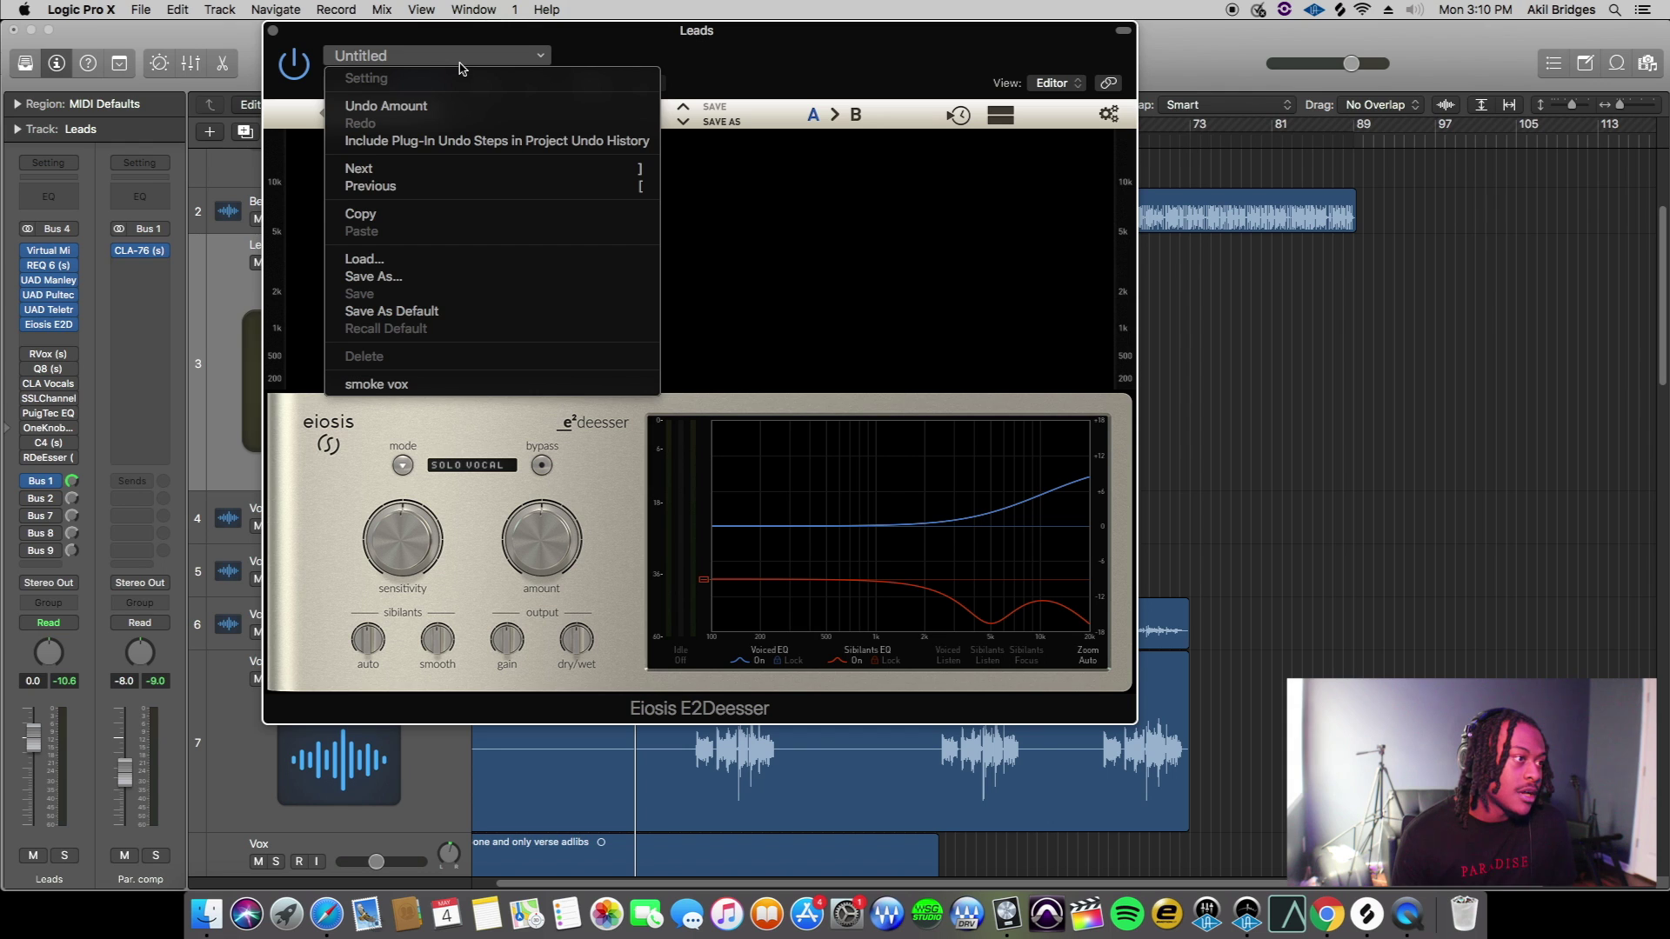
pyautogui.click(402, 387)
pyautogui.moveTo(800, 56); pyautogui.dragTo(1197, 49)
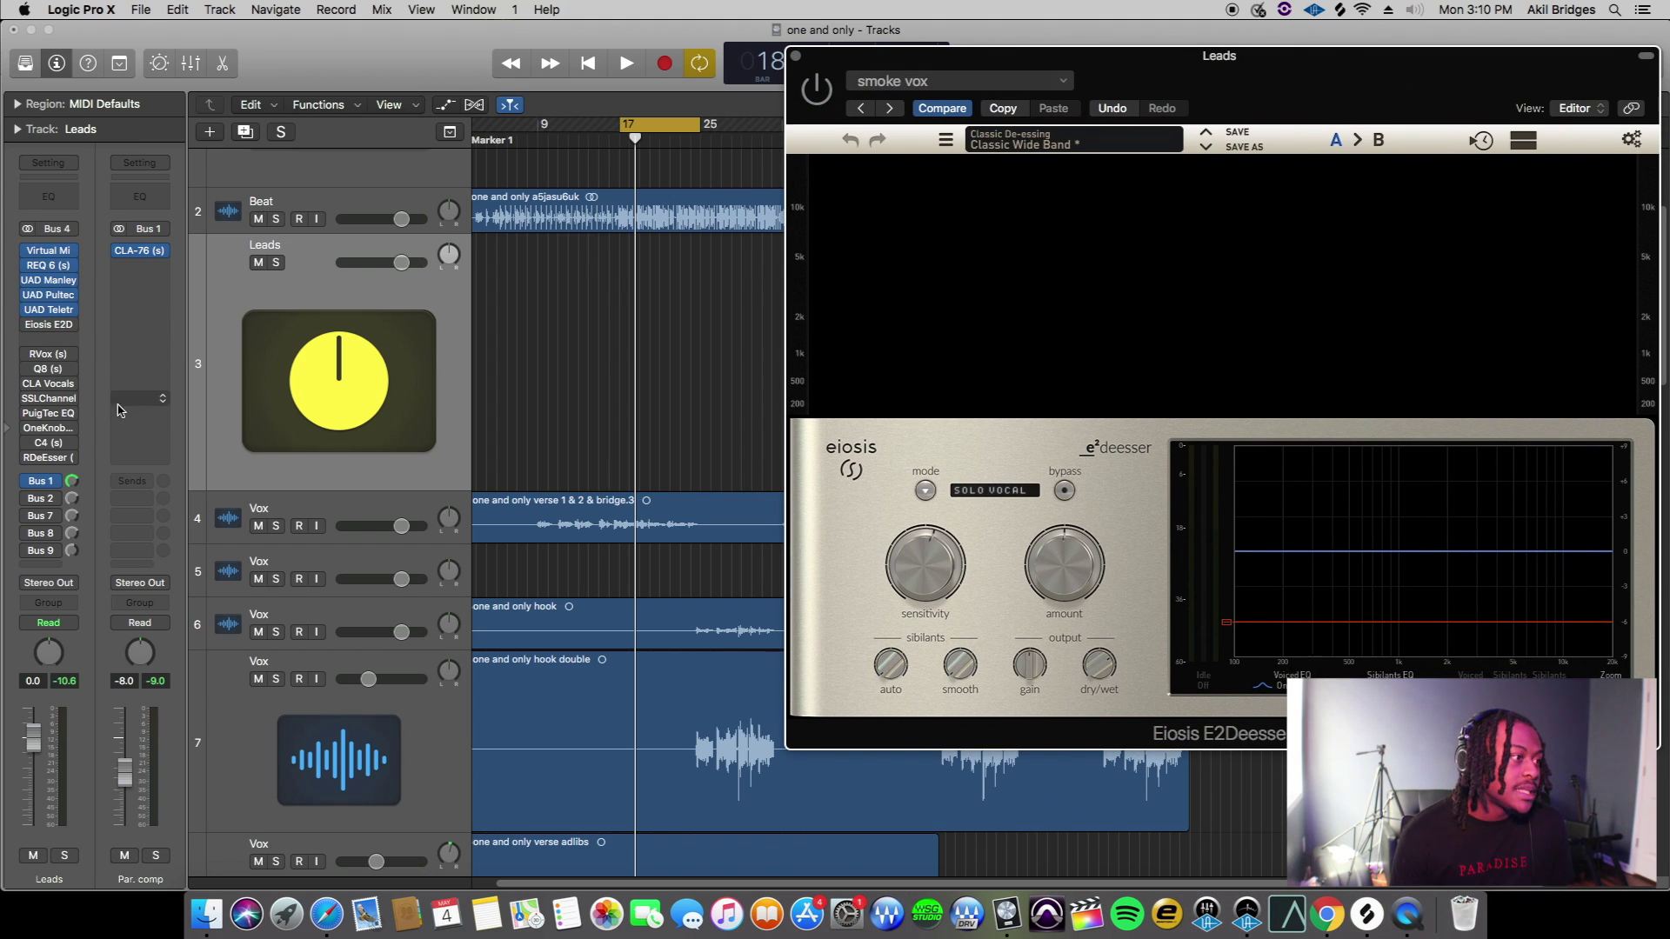
# Solo the verse vocal, play it with the E2Deesser bypassed, and shift the cycle range to start at bar 18
pyautogui.click(271, 529)
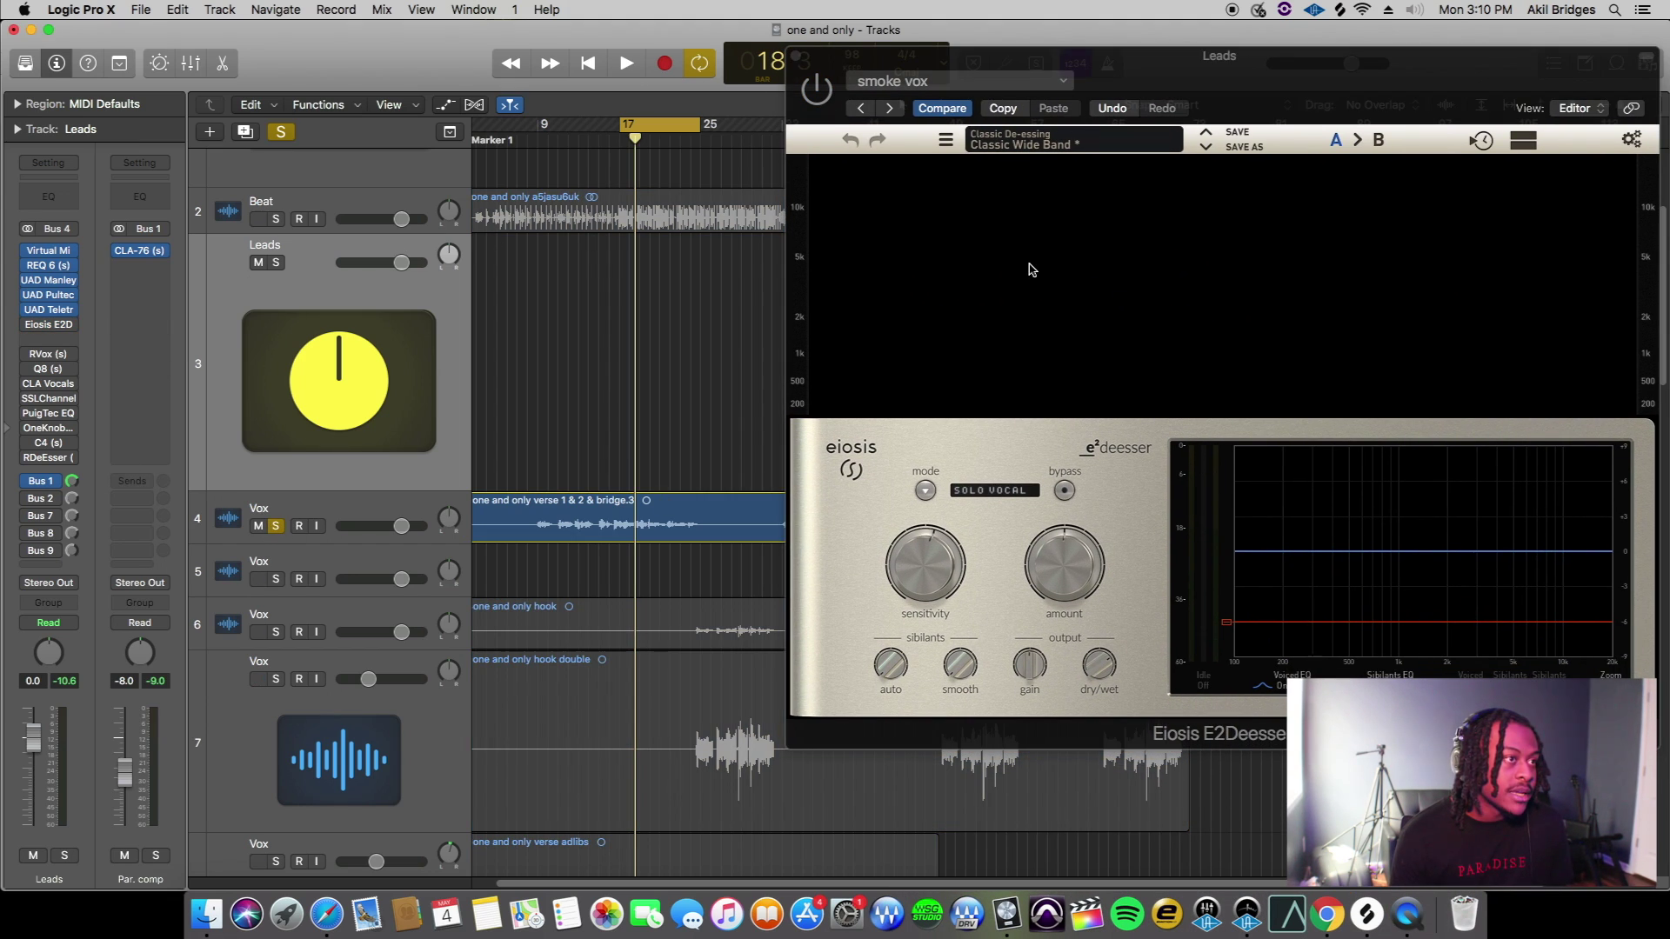
pyautogui.press('space')
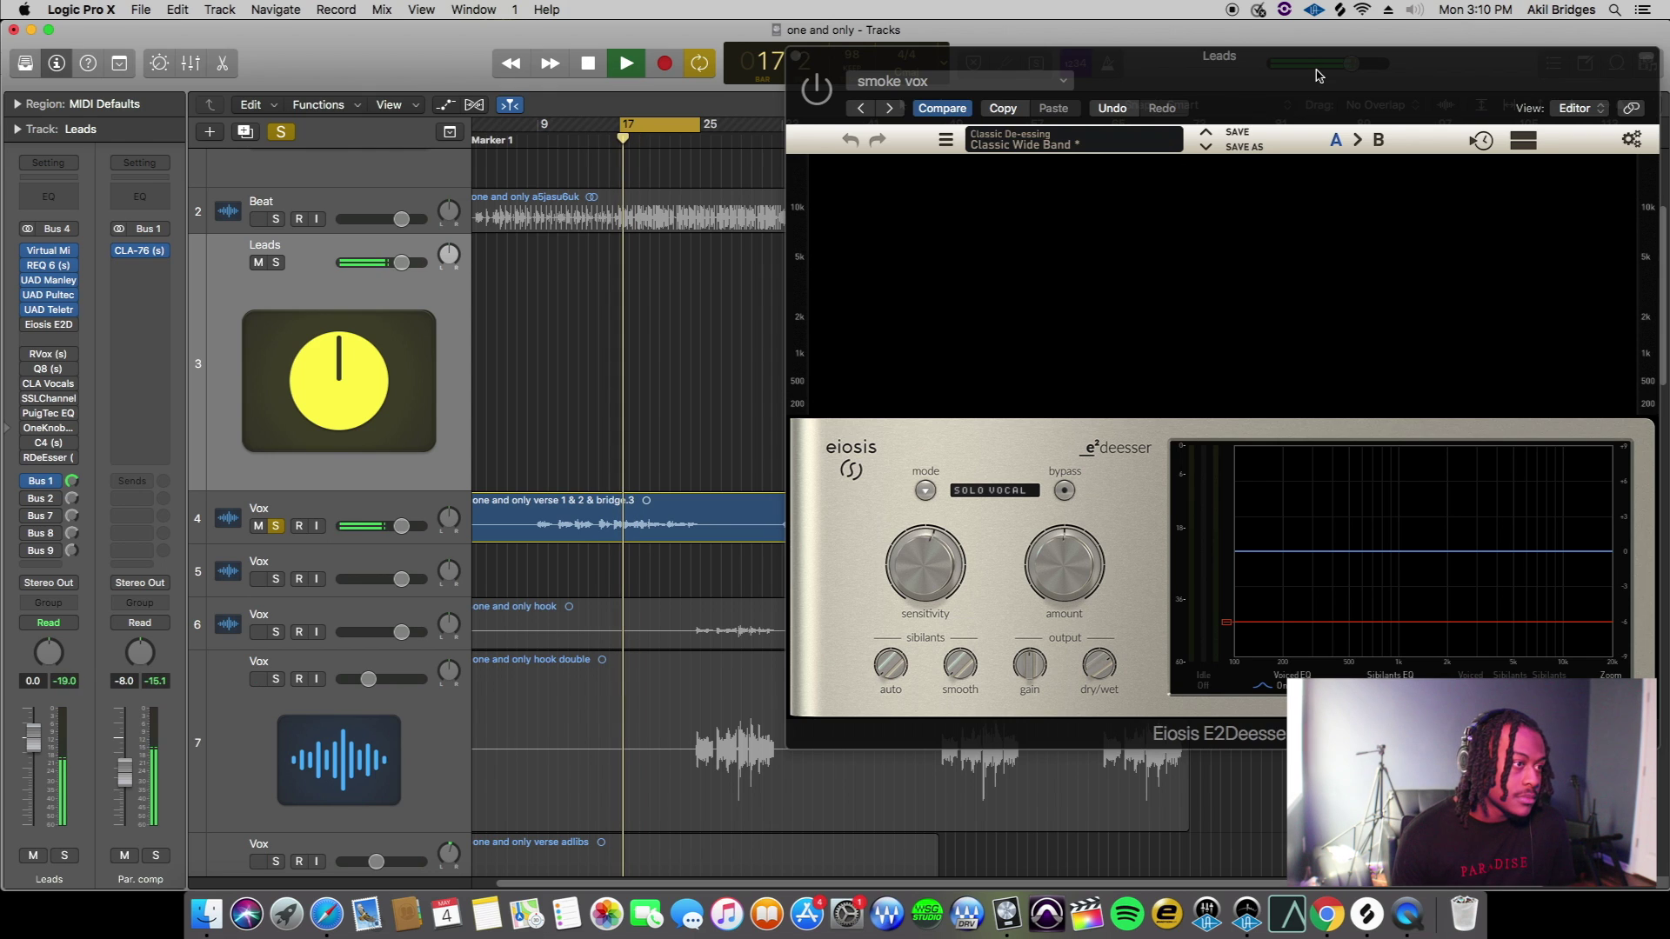
pyautogui.moveTo(1318, 76)
pyautogui.mouseDown()
pyautogui.moveTo(1219, 57)
pyautogui.moveTo(1327, 52)
pyautogui.mouseUp()
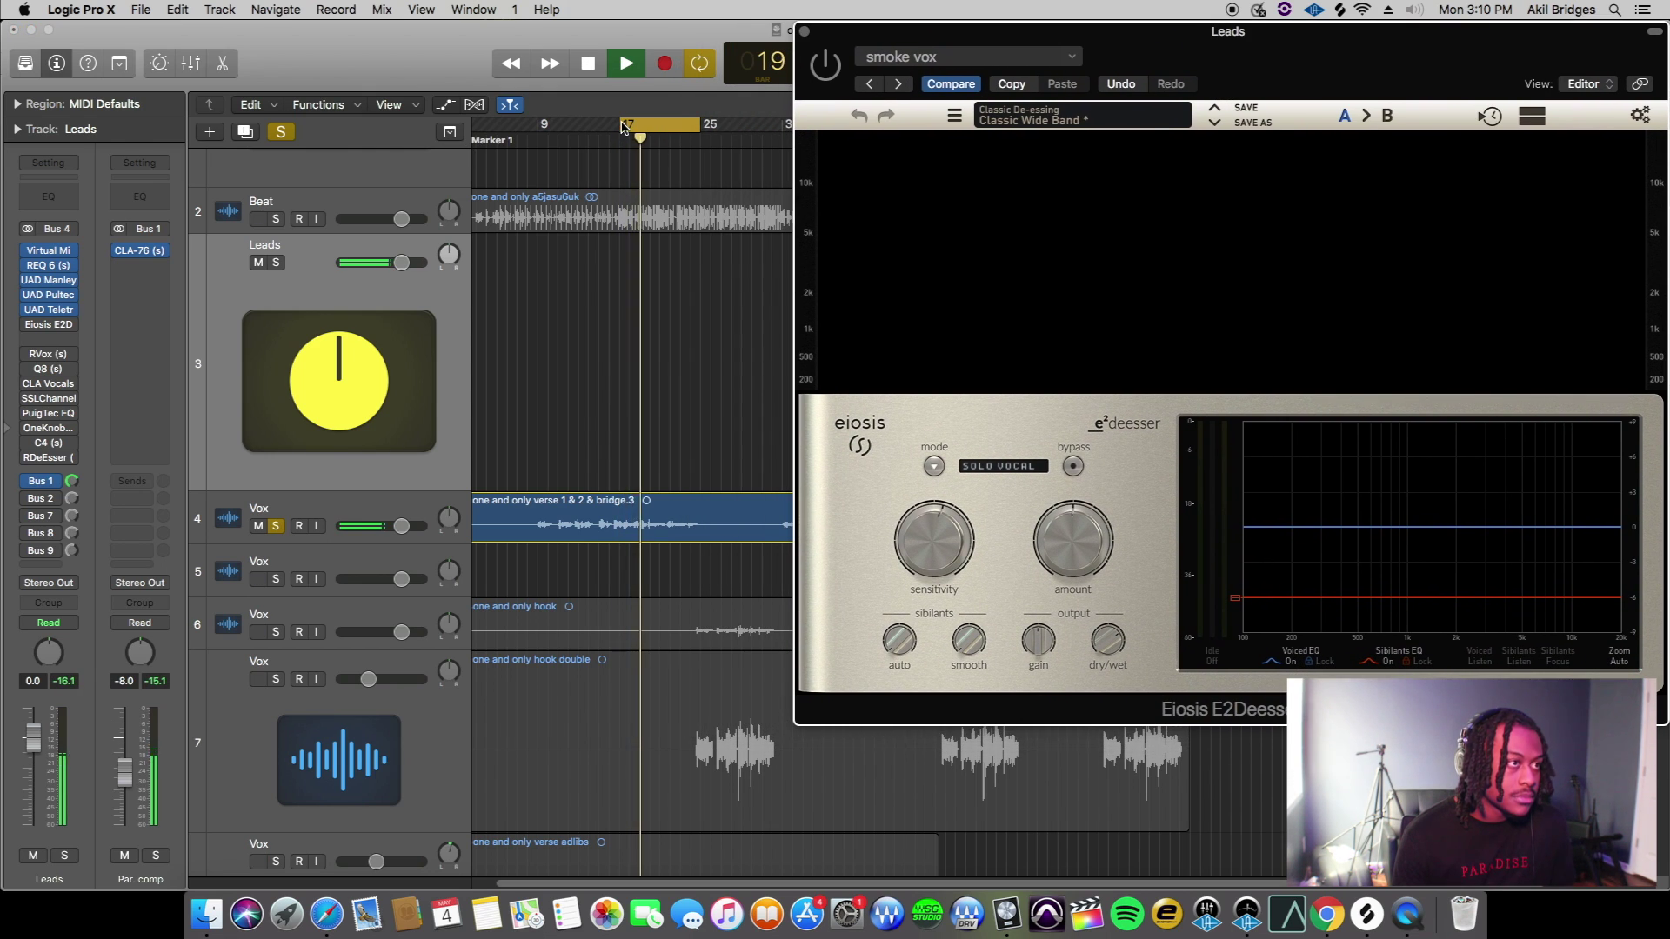
pyautogui.moveTo(642, 127); pyautogui.dragTo(651, 128)
pyautogui.moveTo(1249, 58); pyautogui.dragTo(1221, 57)
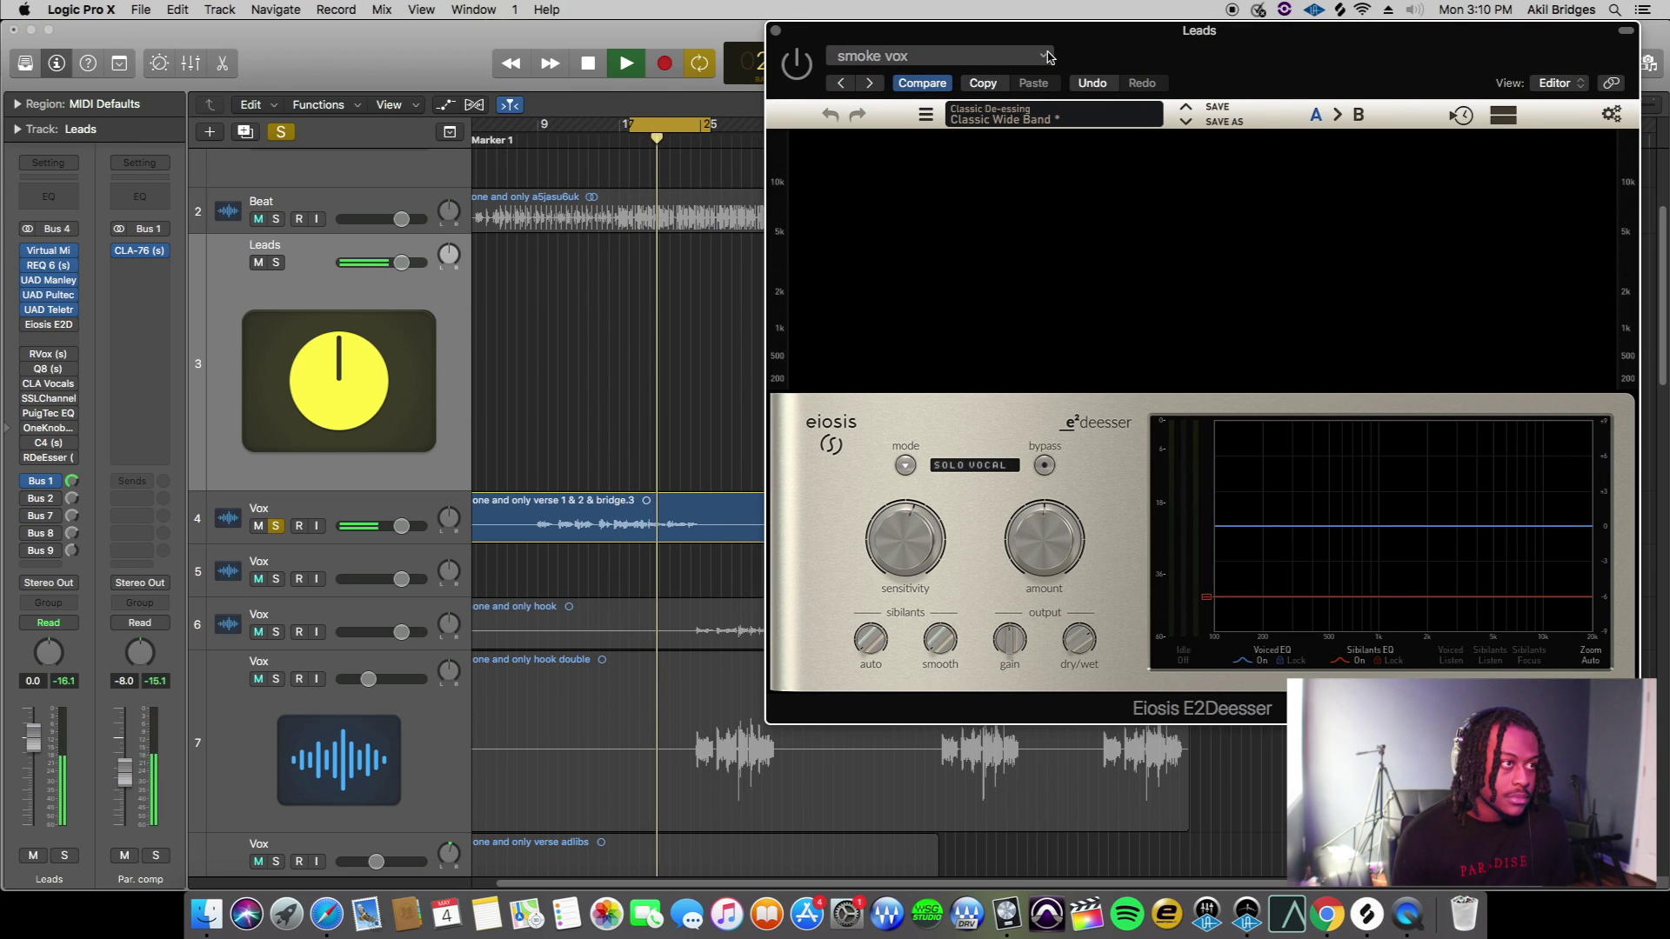
pyautogui.press('space')
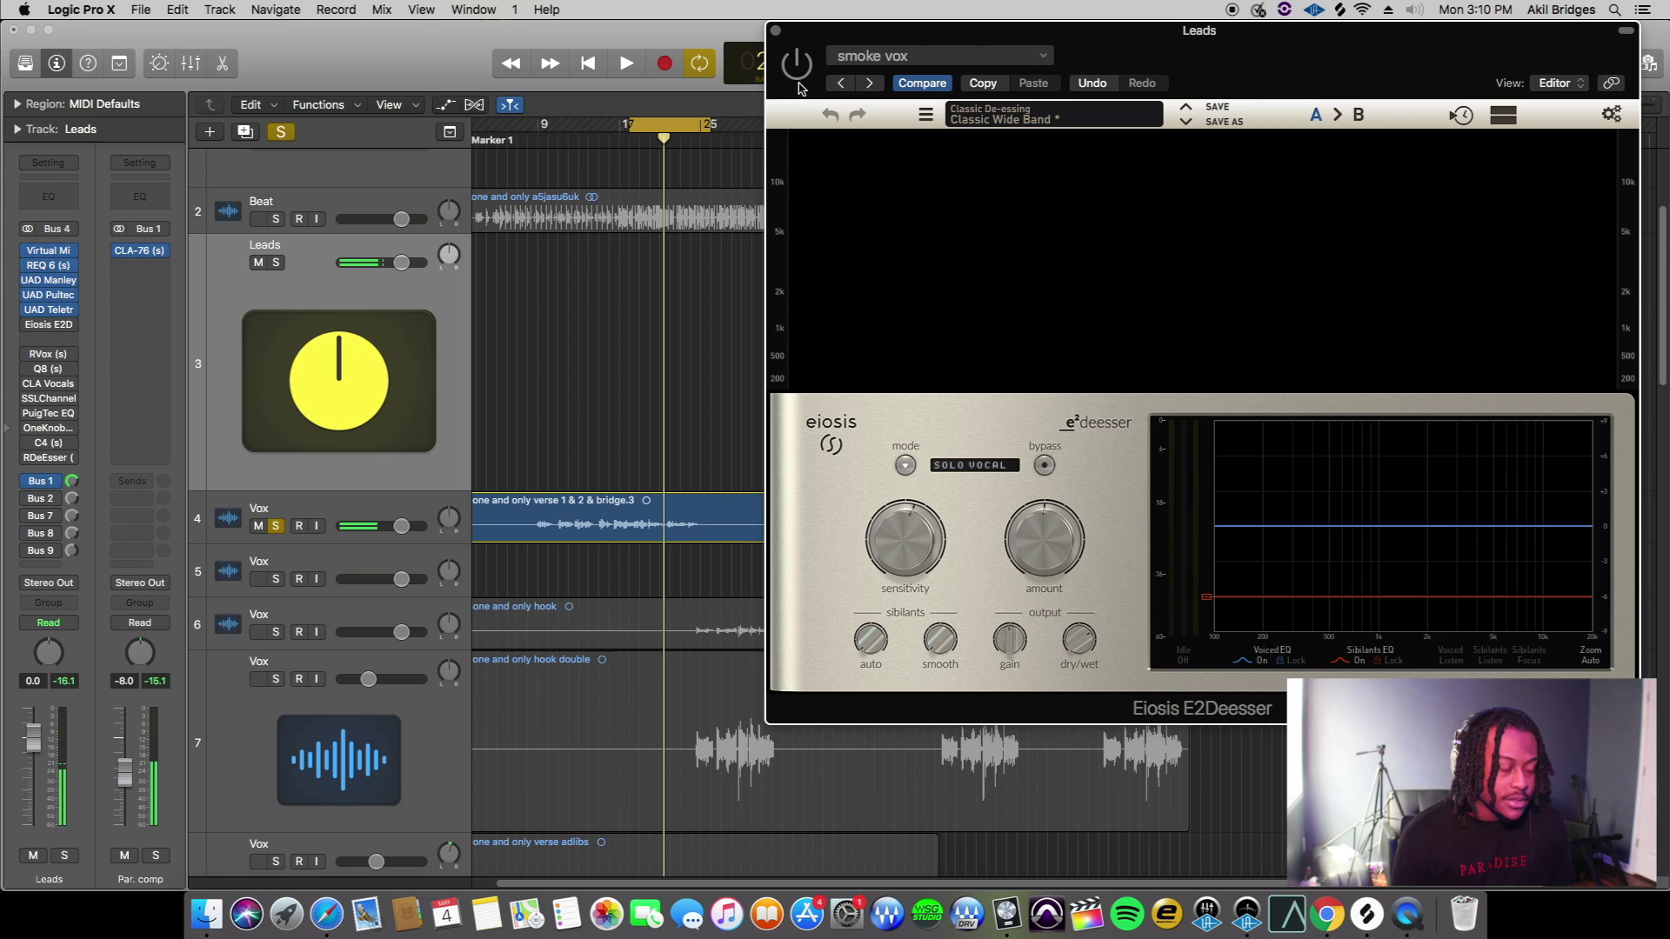
# Play the soloed vocal with the E2Deesser enabled and set its sensitivity to 57.2%
pyautogui.press('space')
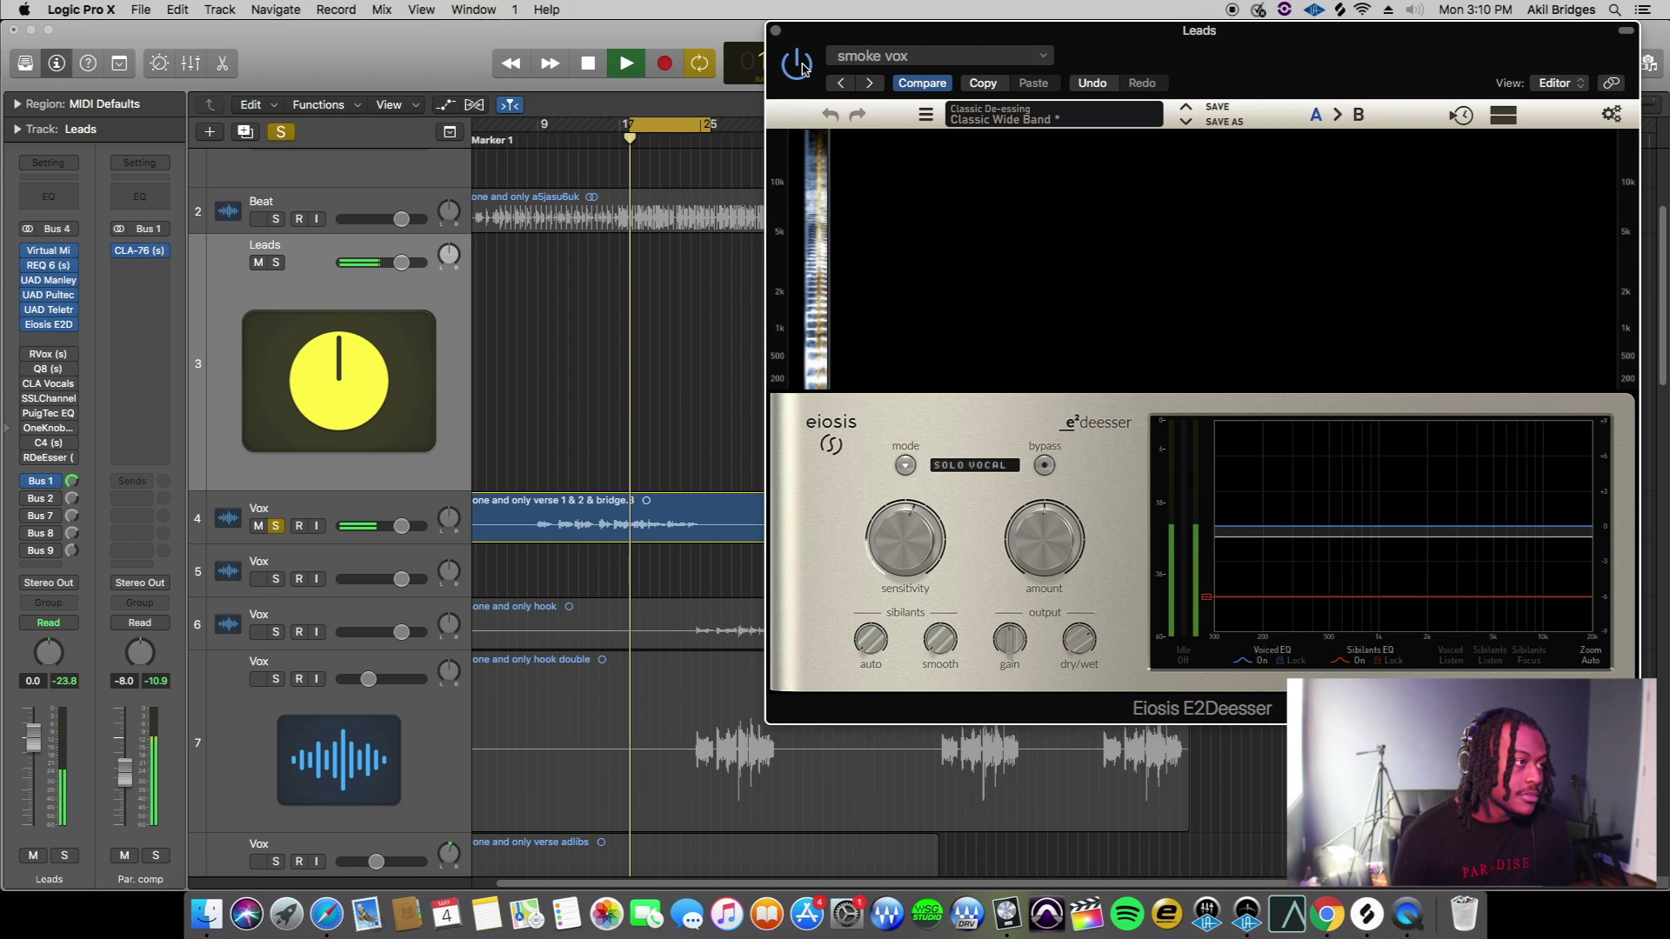
pyautogui.moveTo(912, 545); pyautogui.dragTo(913, 537)
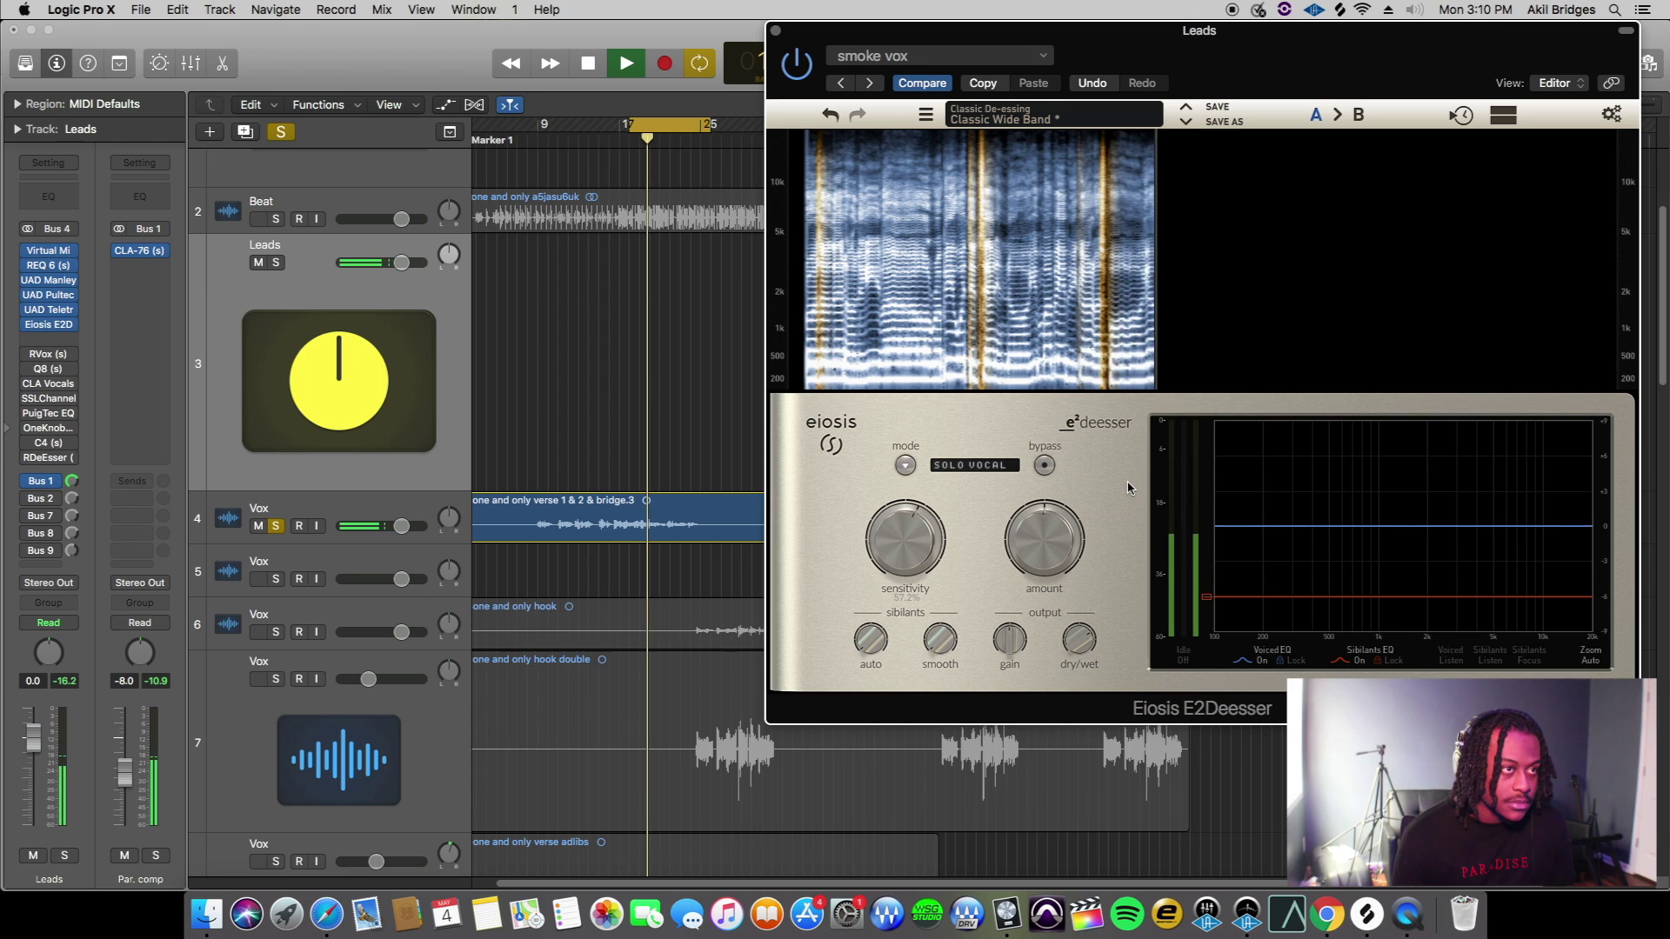
pyautogui.moveTo(1416, 48); pyautogui.dragTo(1353, 31)
pyautogui.press('space')
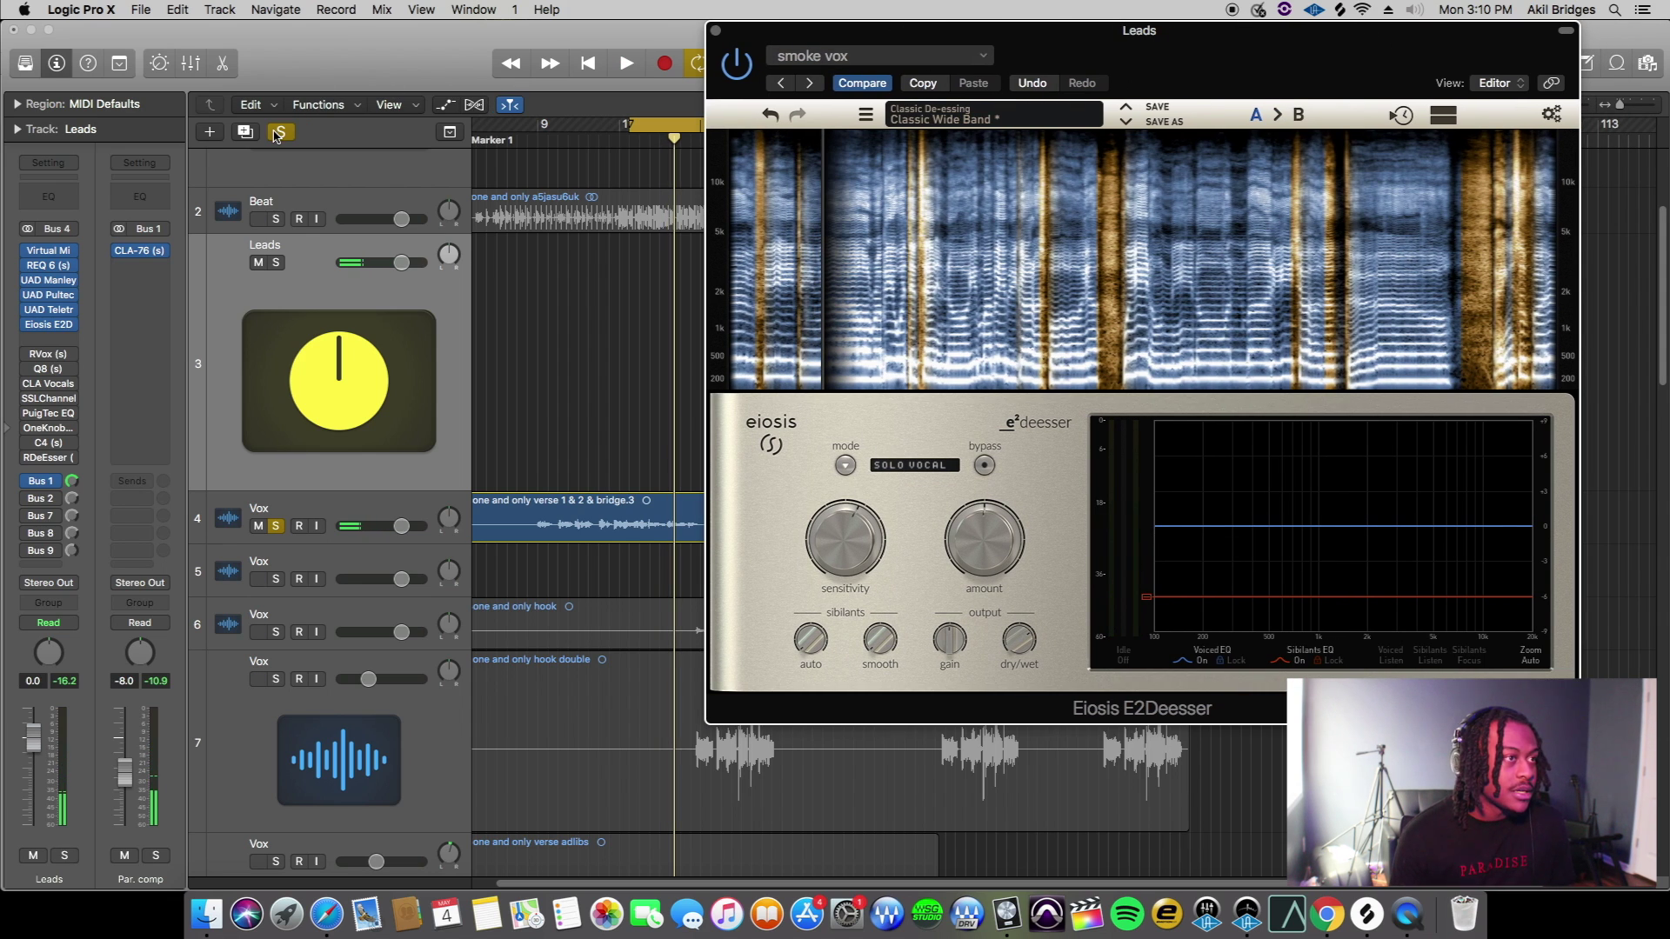
# Clear the solo and play the full mix from bar 18 with the E2Deesser enabled
pyautogui.click(279, 132)
pyautogui.moveTo(1210, 48); pyautogui.dragTo(934, 127)
pyautogui.moveTo(1077, 135); pyautogui.dragTo(1214, 105)
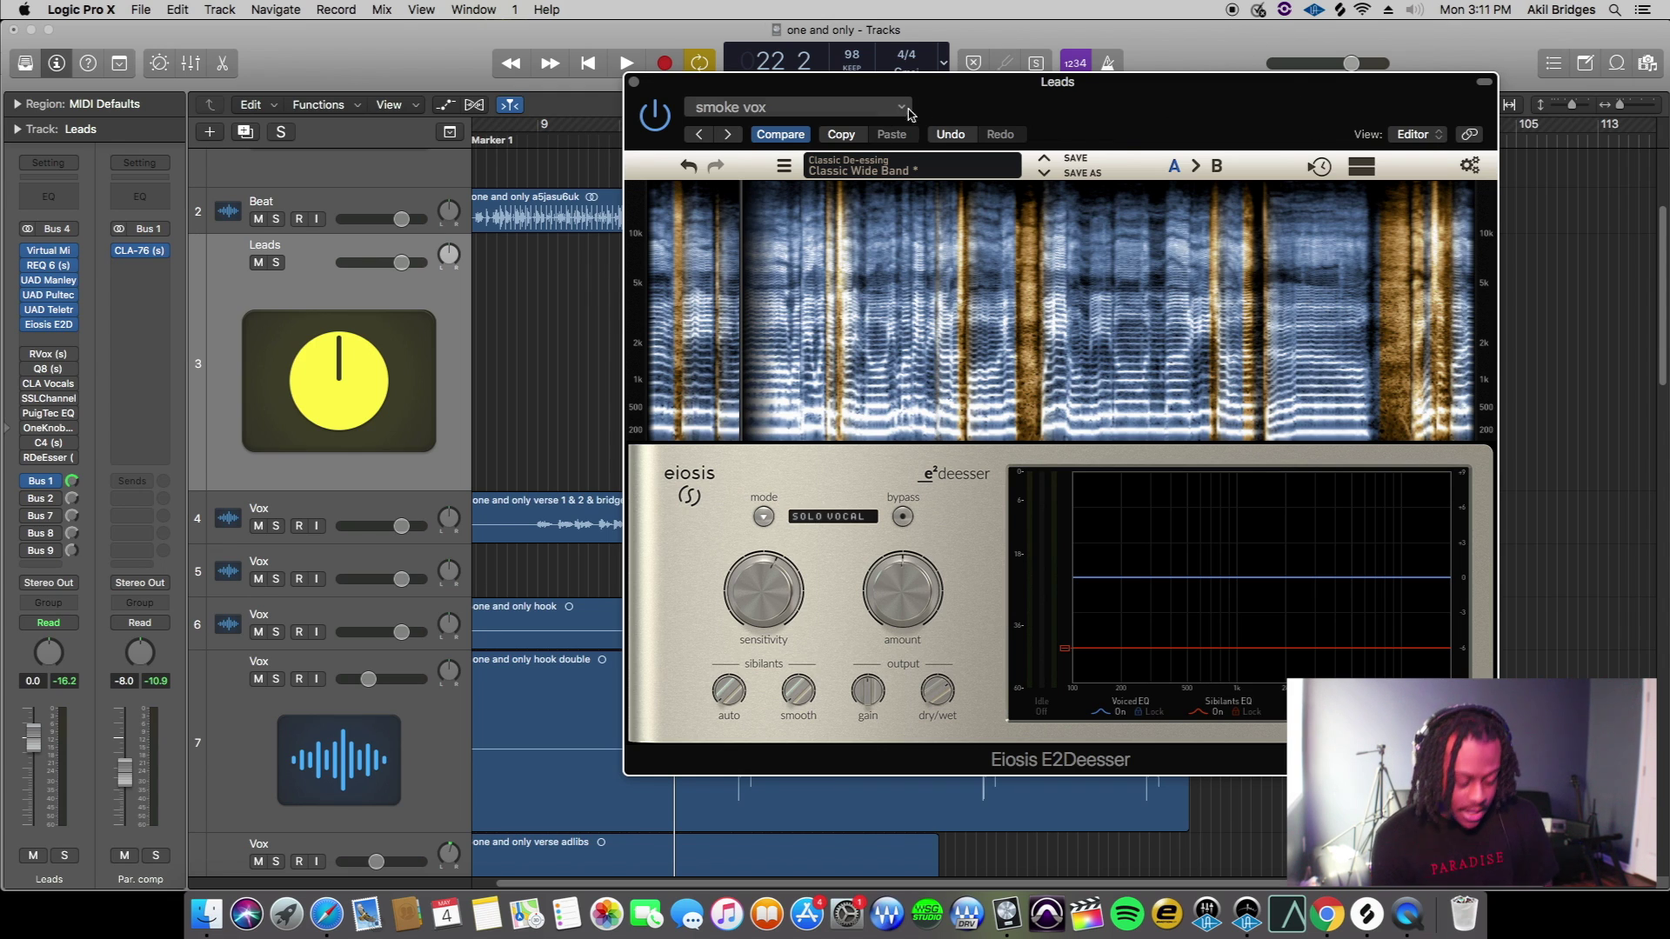
pyautogui.press('space')
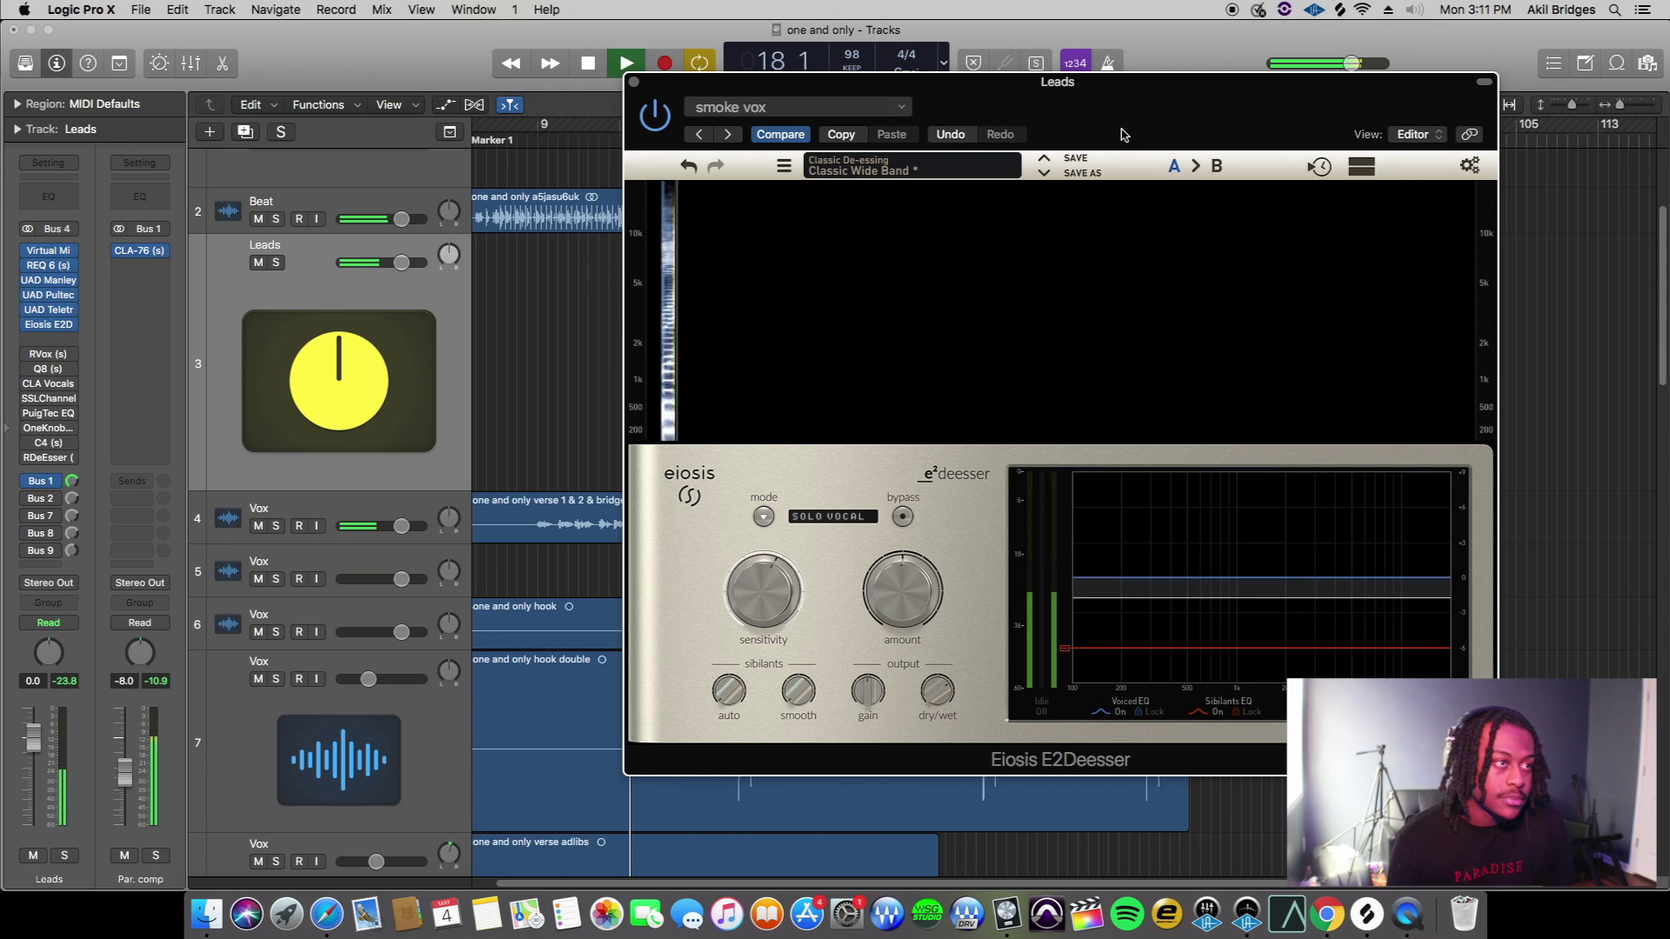
pyautogui.moveTo(1121, 118); pyautogui.dragTo(1070, 43)
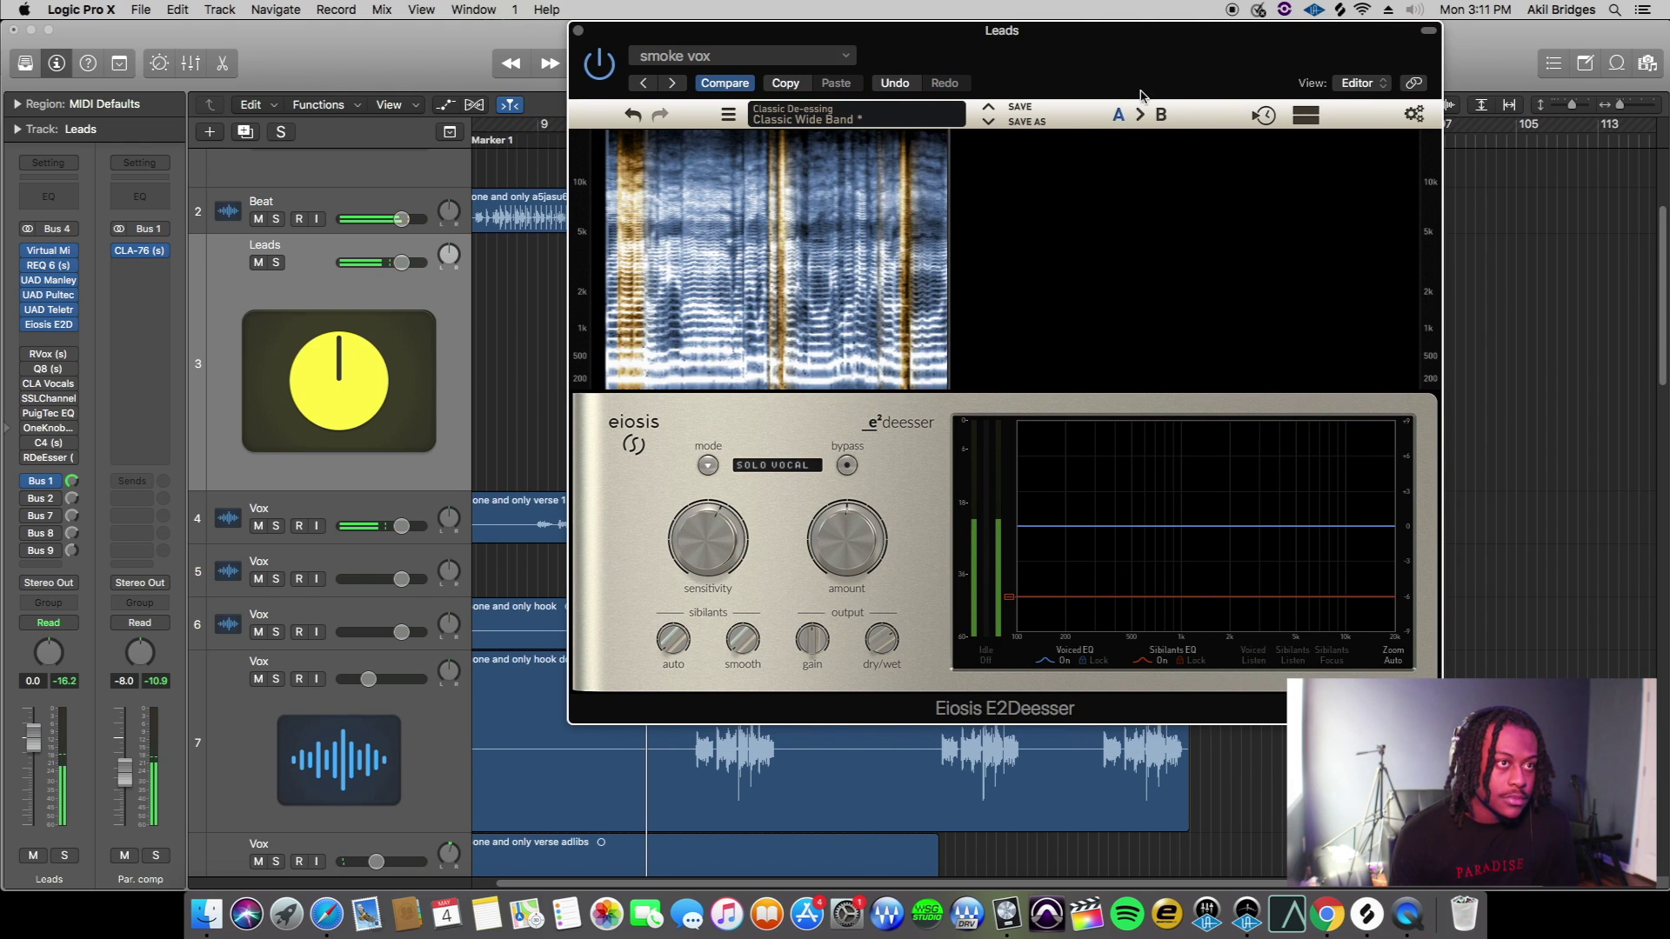
pyautogui.moveTo(1195, 65); pyautogui.dragTo(1346, 87)
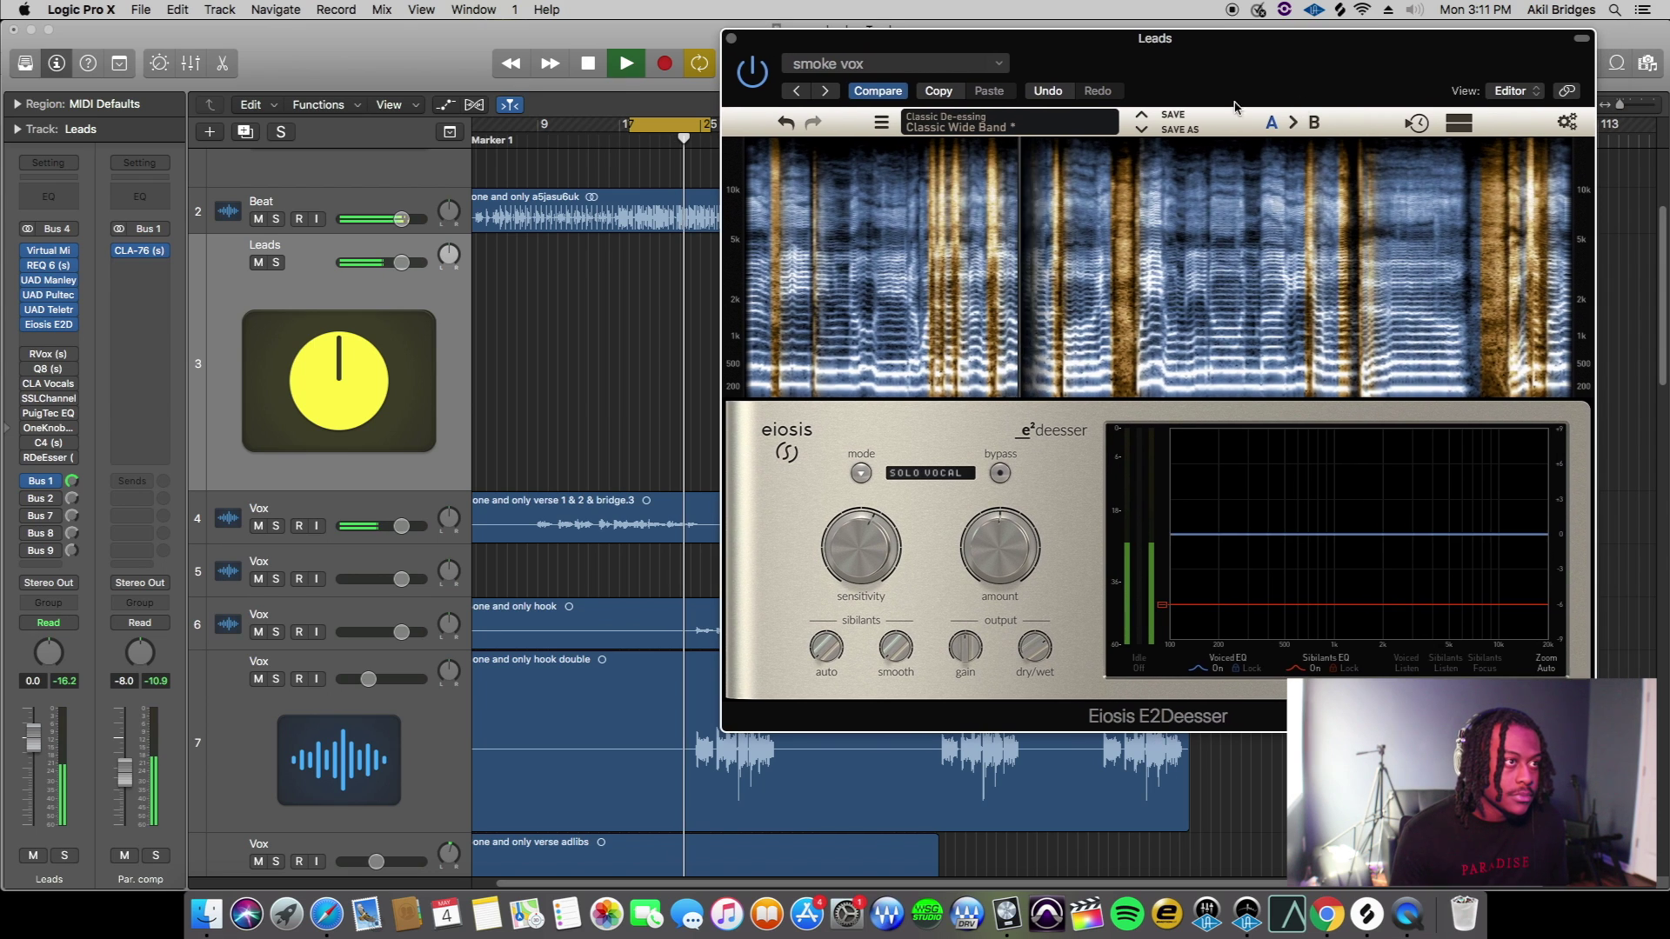
# Close the E2Deesser, extend the cycle range to bar 34, and stop playback
pyautogui.click(732, 39)
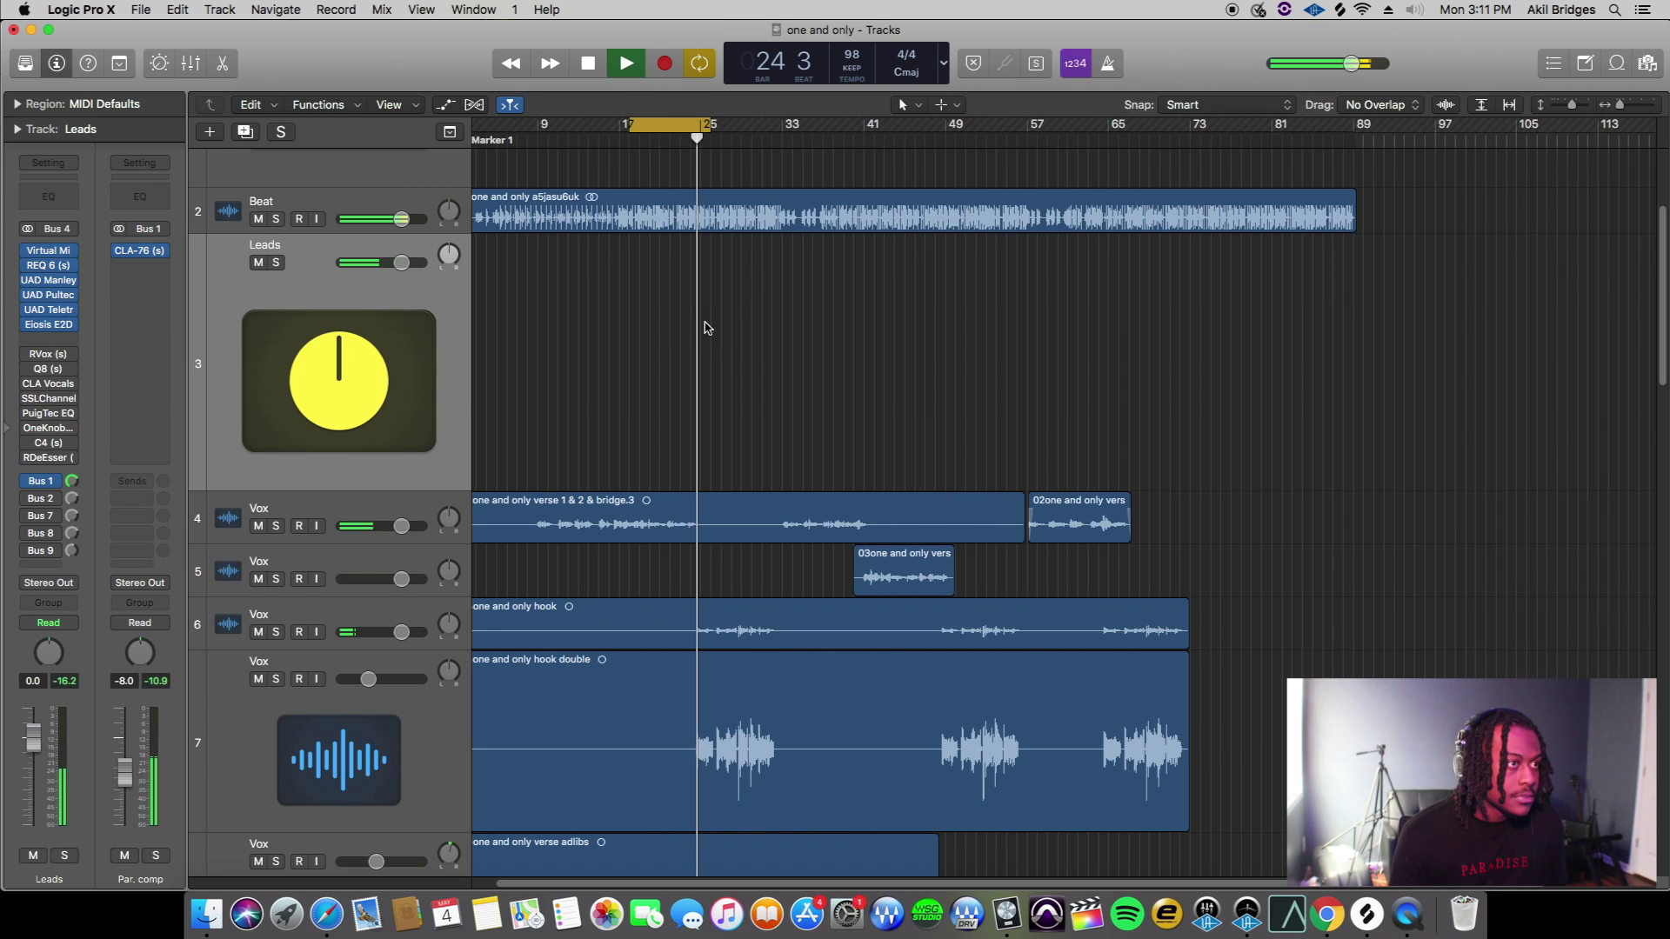
pyautogui.moveTo(705, 124); pyautogui.dragTo(788, 125)
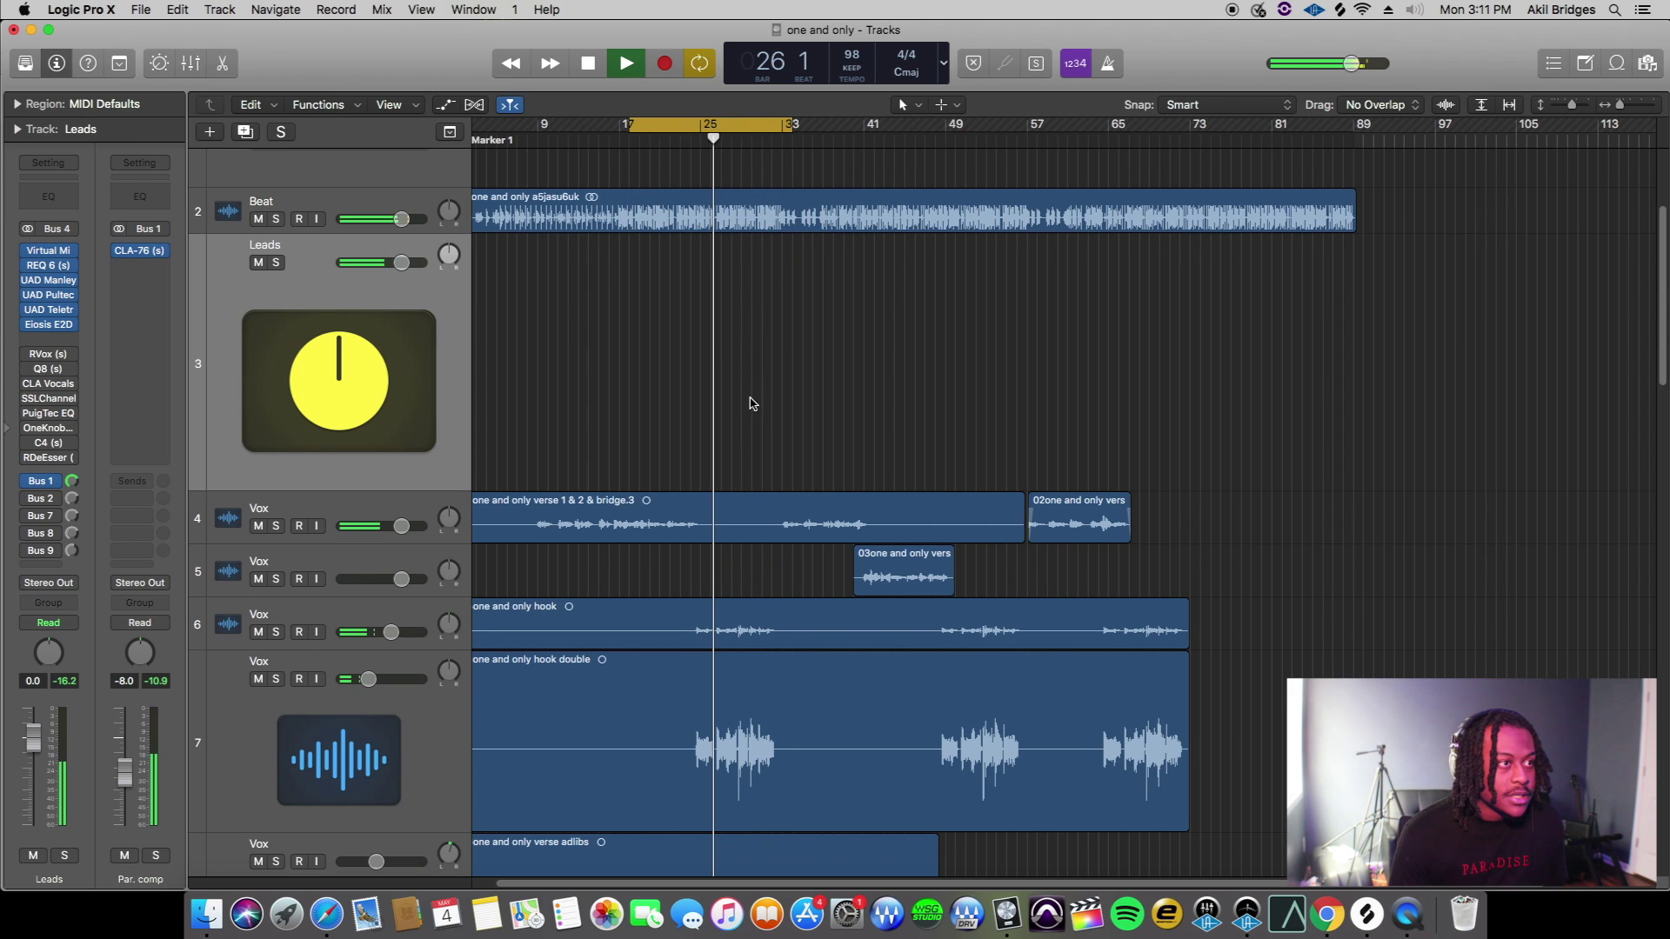
pyautogui.press('space')
# Play the full mix from the hook at bar 25 and stop at bar 28
pyautogui.click(701, 144)
pyautogui.click(703, 198)
pyautogui.press('space')
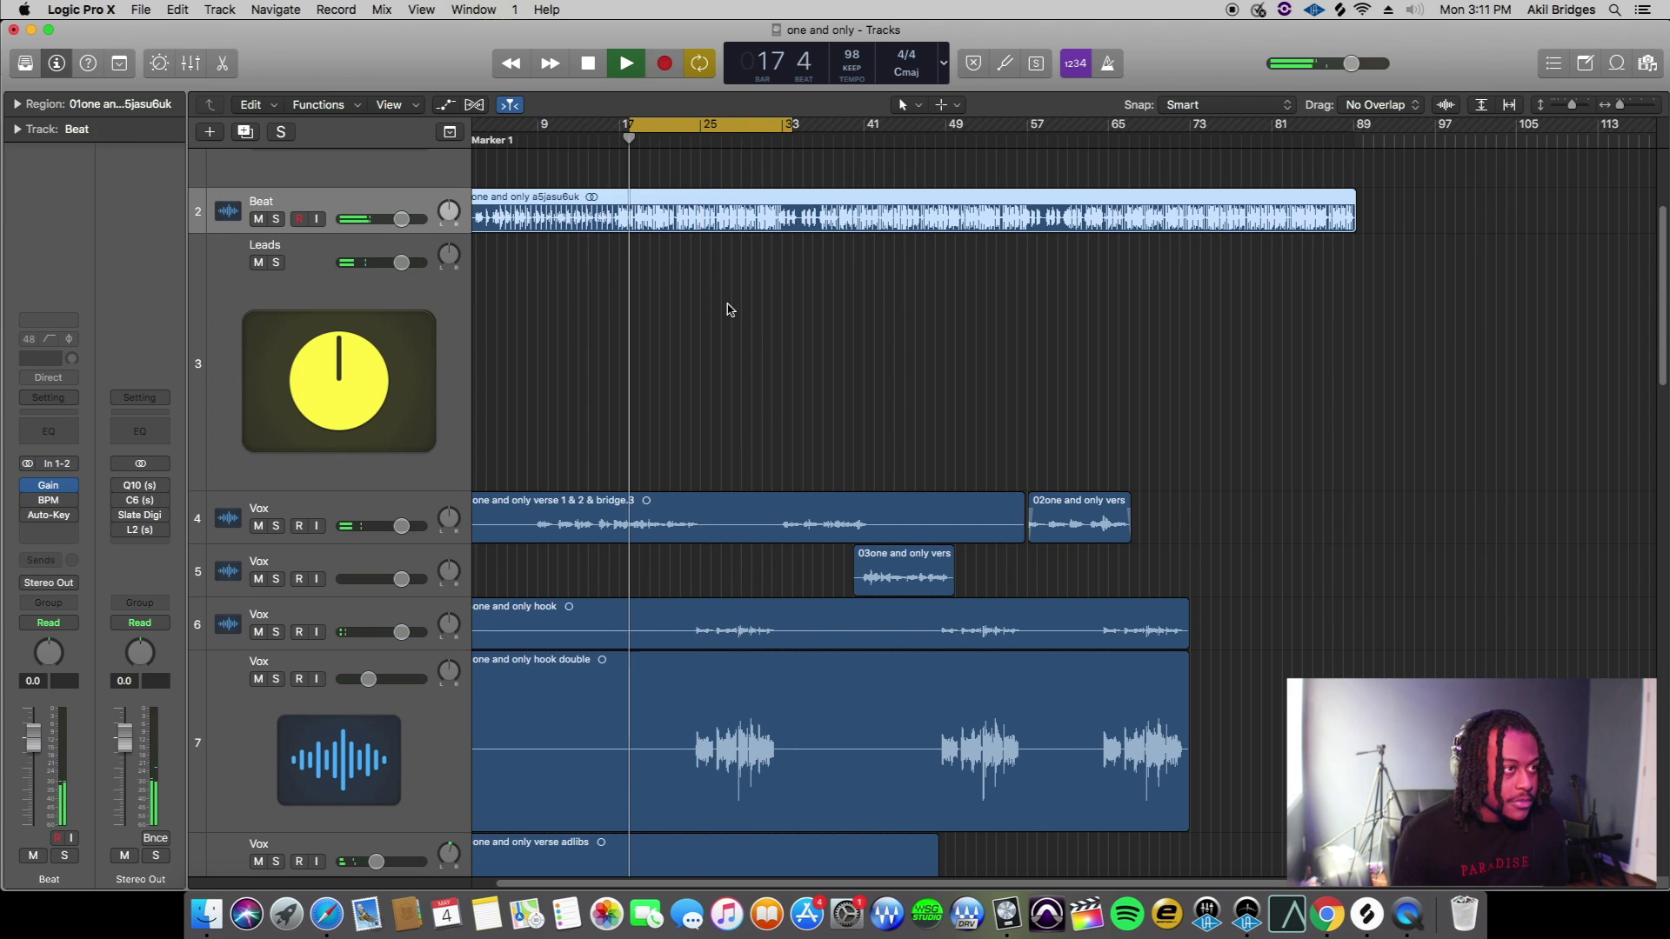
pyautogui.click(700, 143)
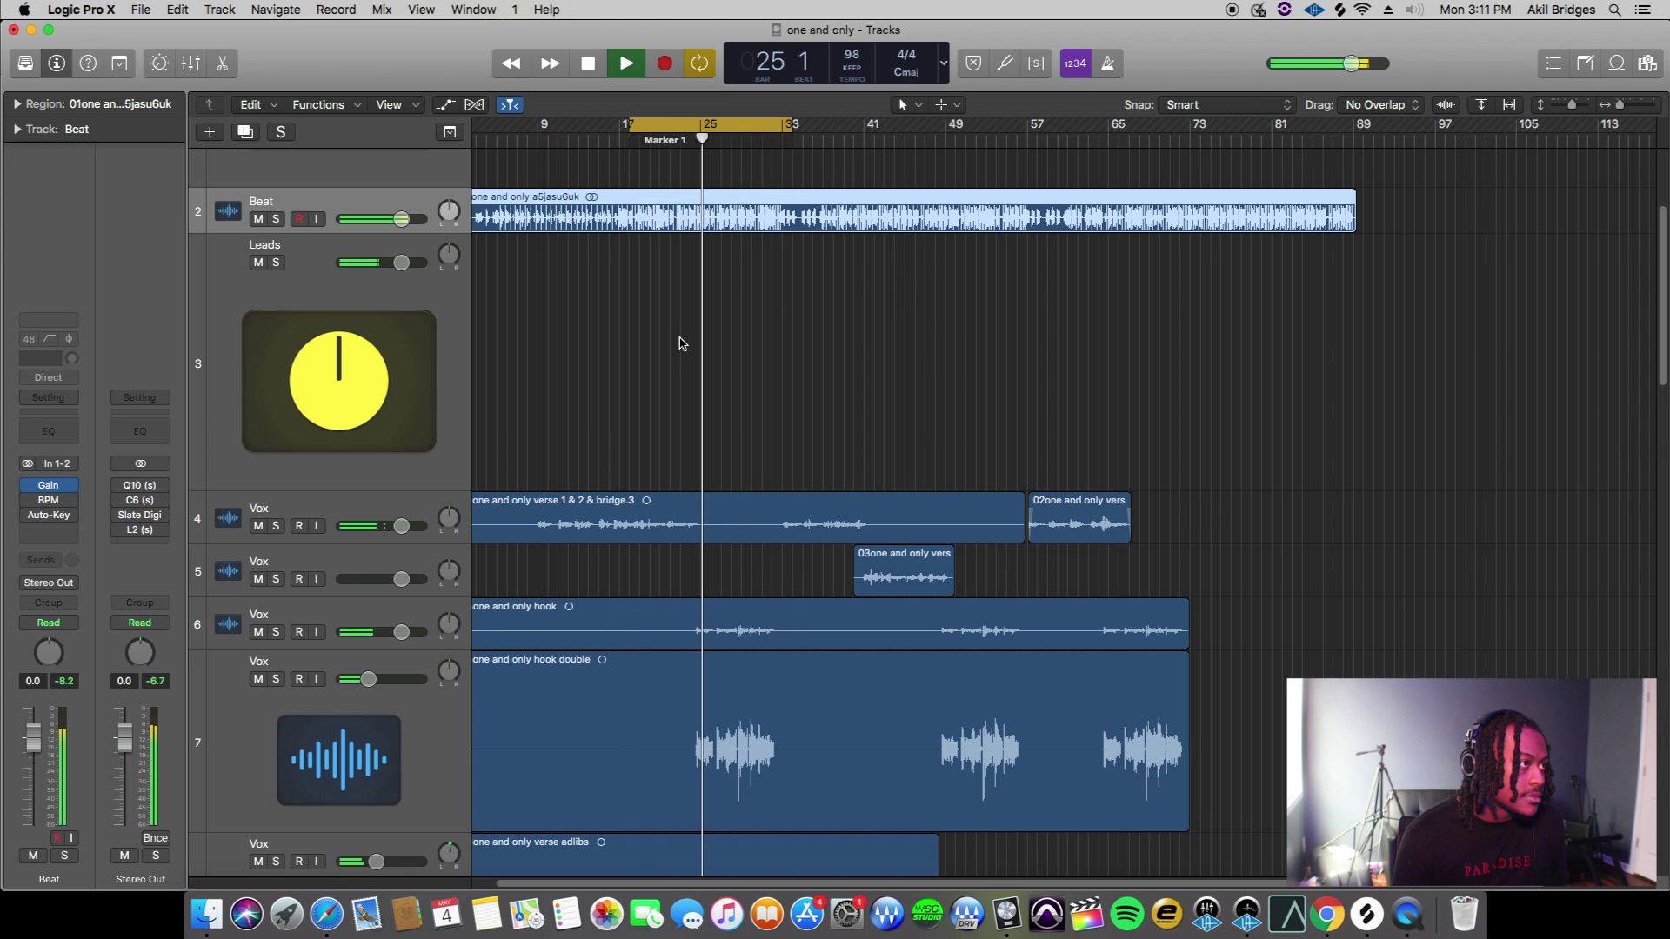
pyautogui.click(541, 317)
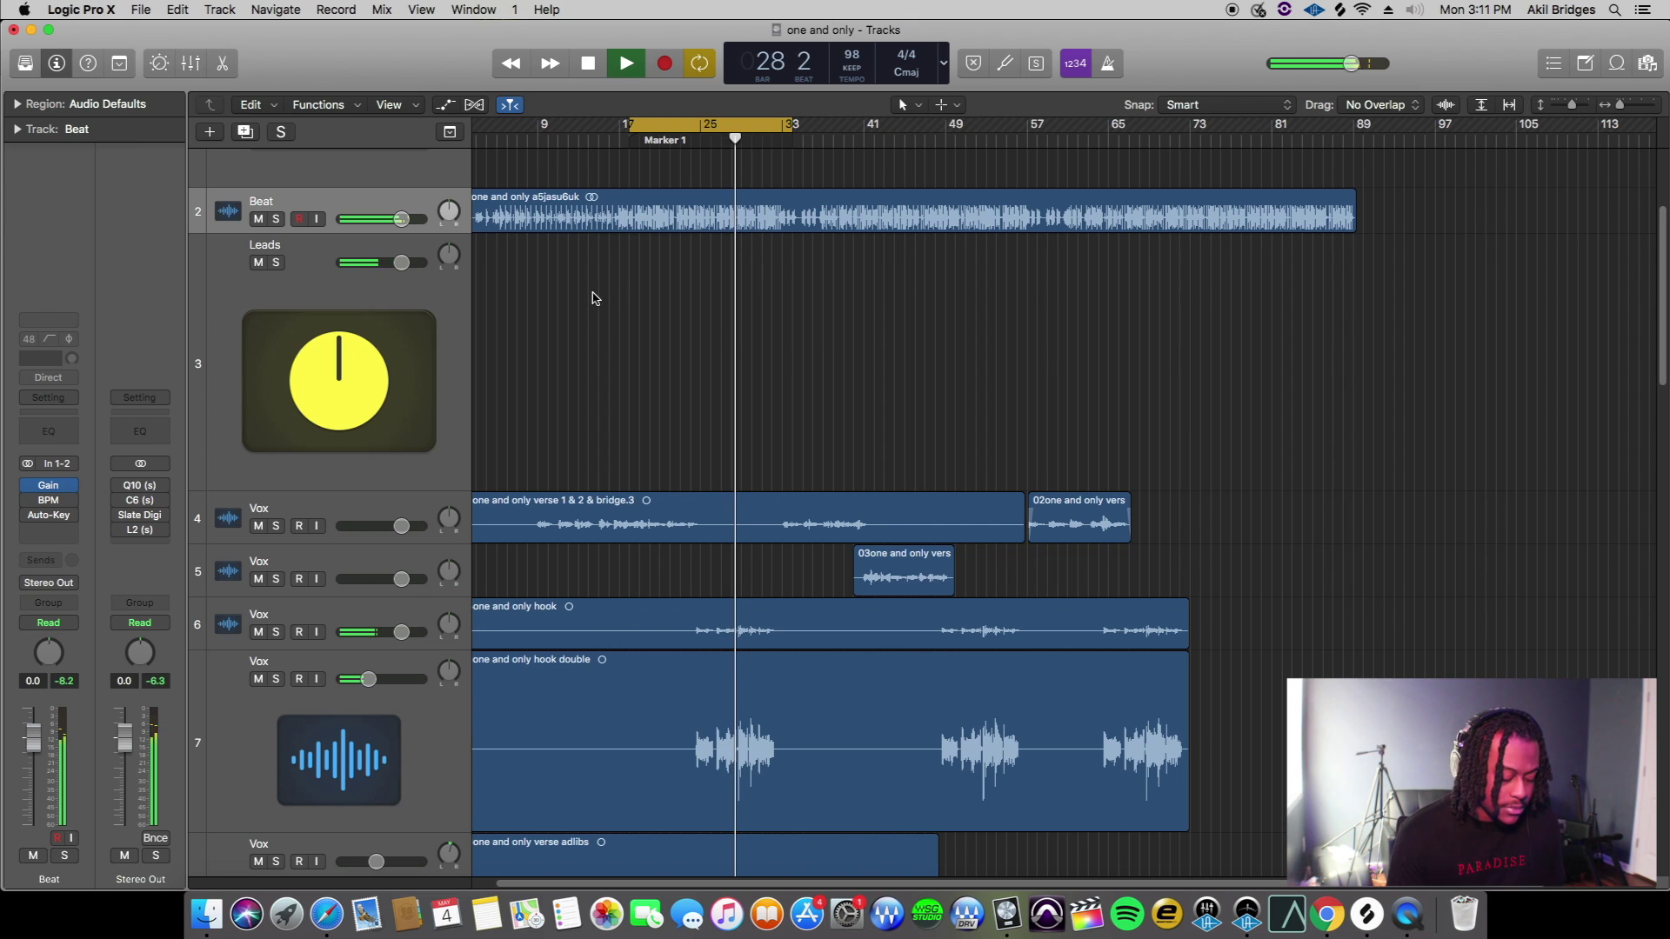
pyautogui.press('space')
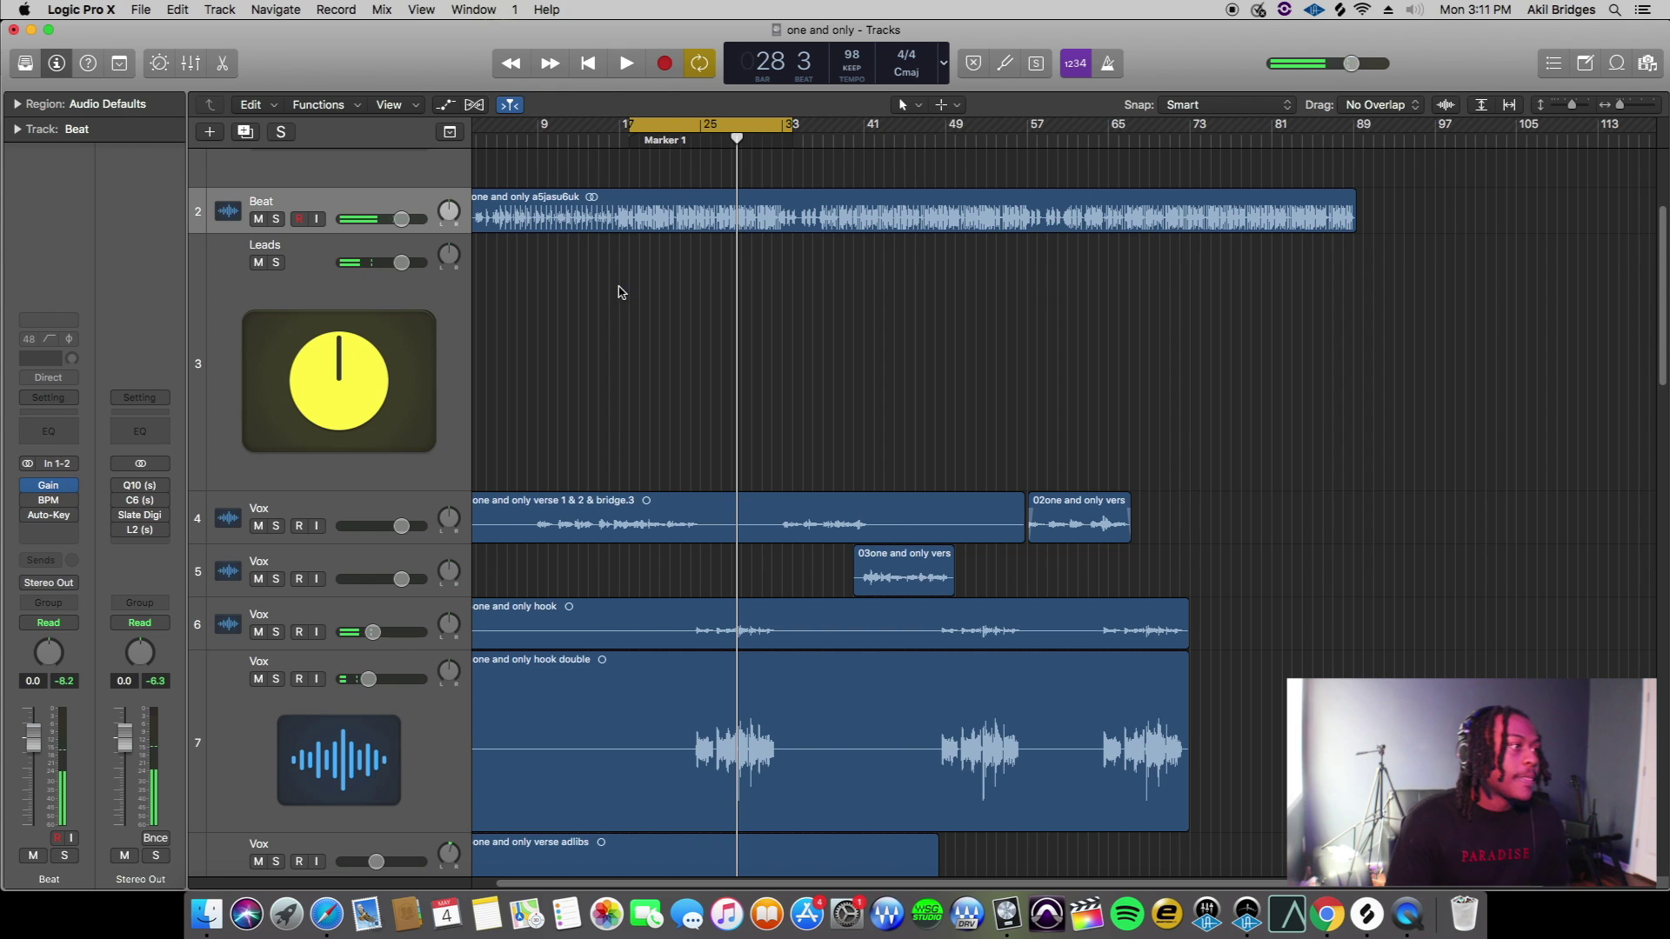
# Select the Leads track and open its Virtual Mix Rack and REQ 6 windows to review their settings
pyautogui.click(356, 354)
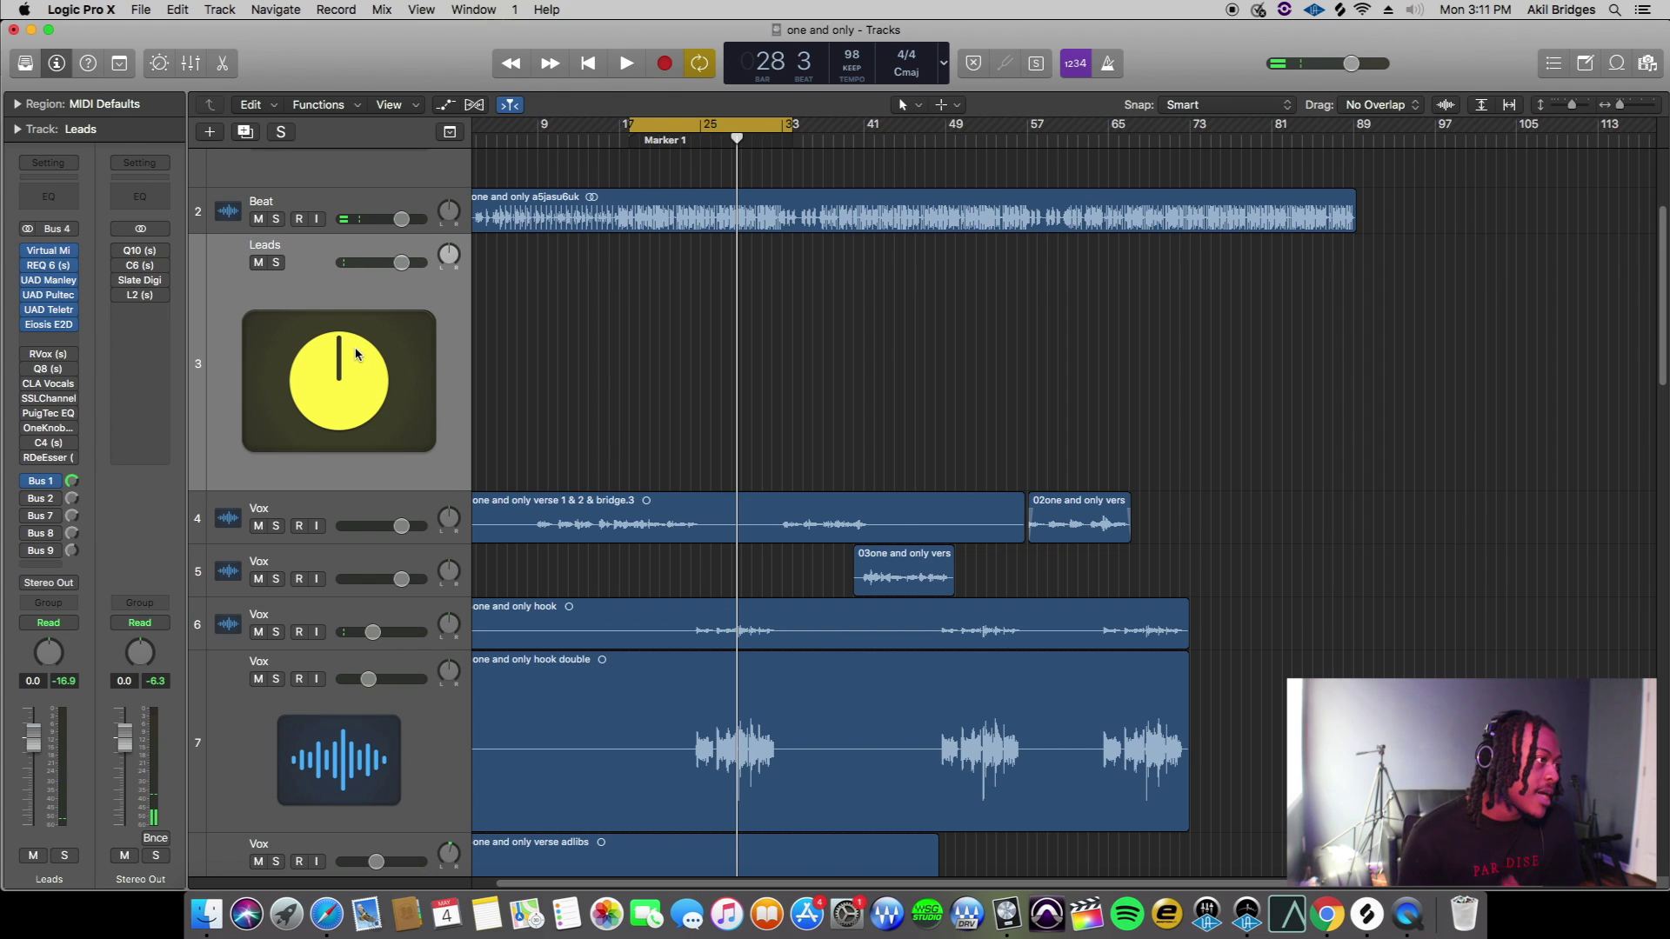
pyautogui.click(48, 250)
pyautogui.moveTo(1225, 54); pyautogui.dragTo(1169, 54)
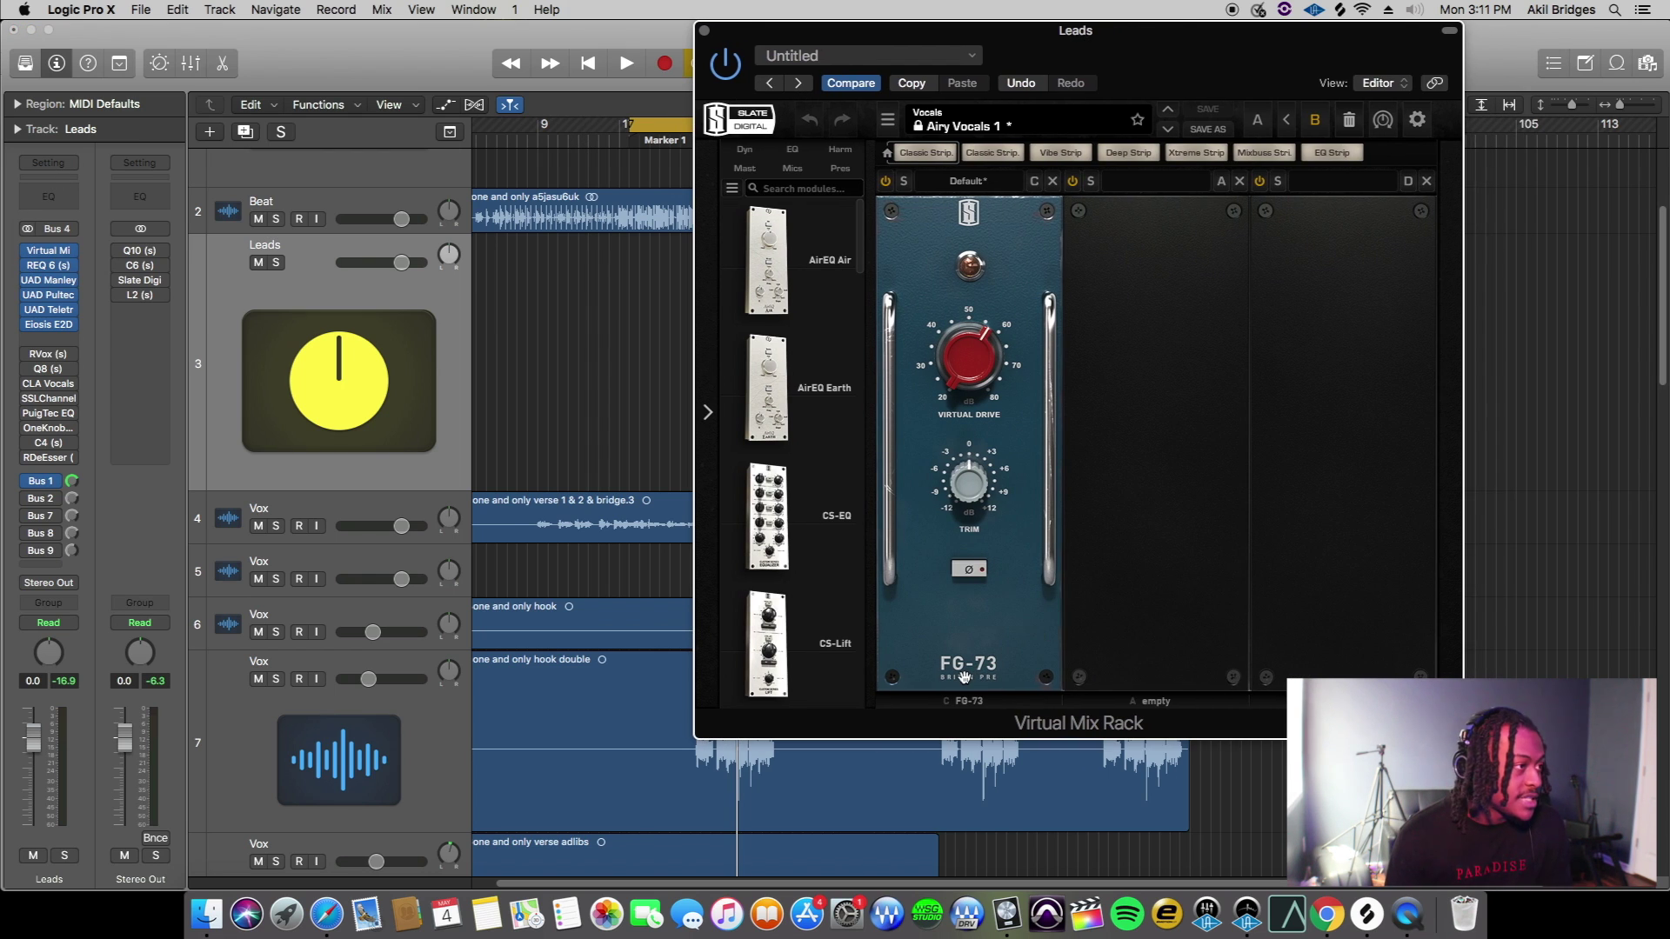
pyautogui.click(49, 265)
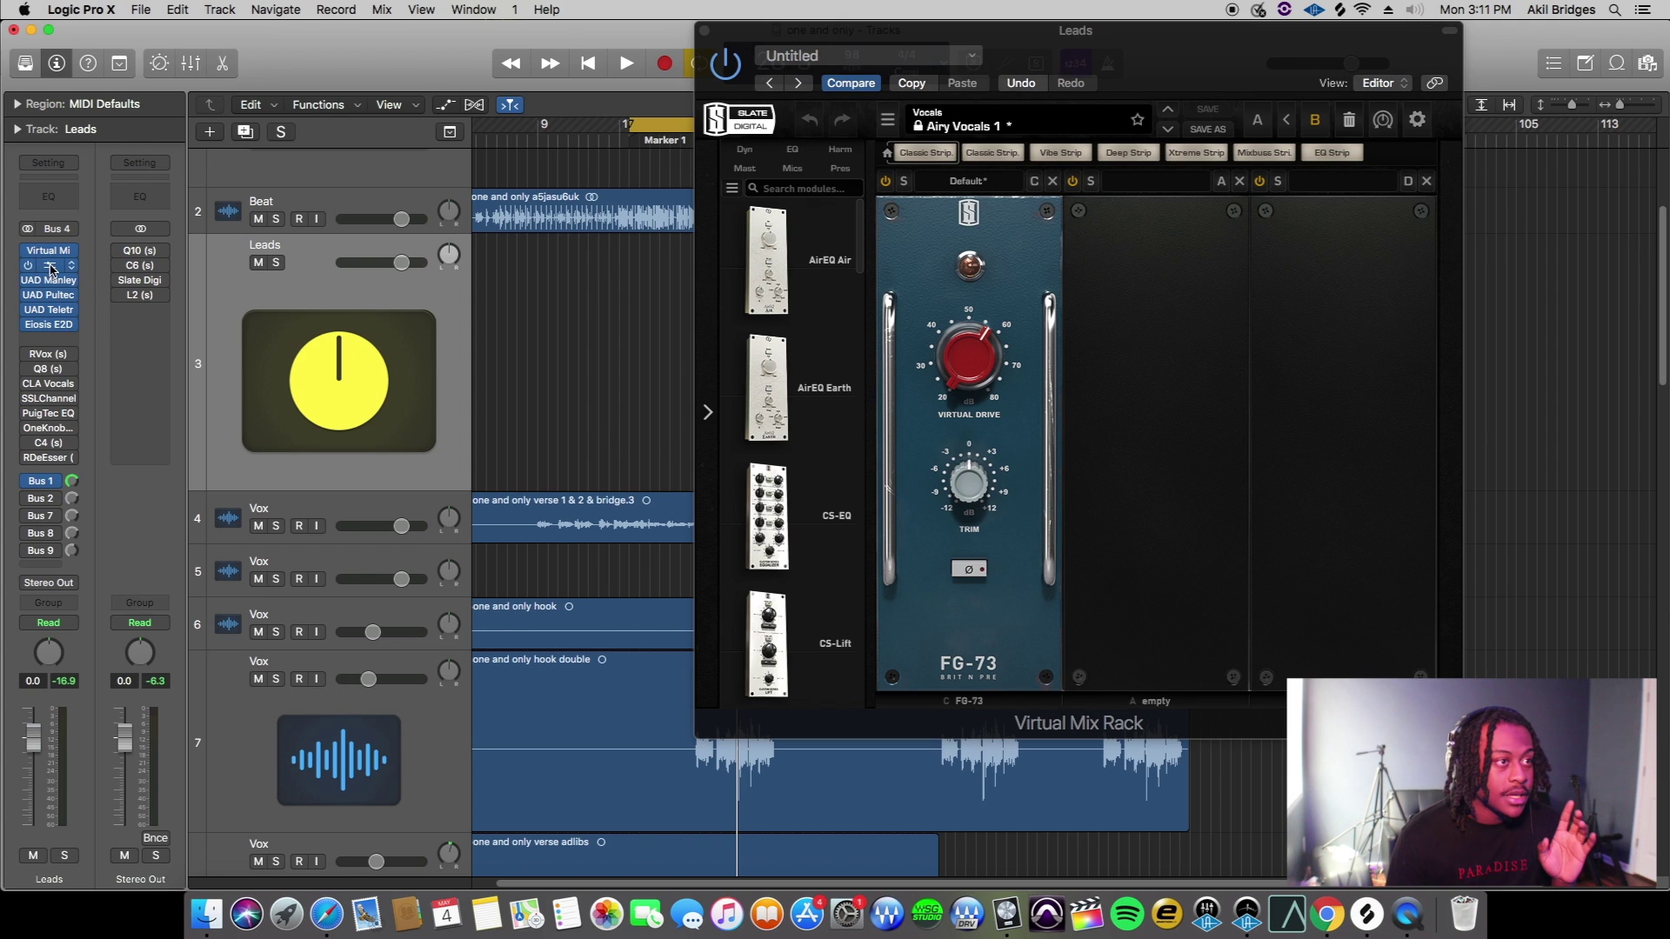
pyautogui.moveTo(952, 84); pyautogui.dragTo(900, 148)
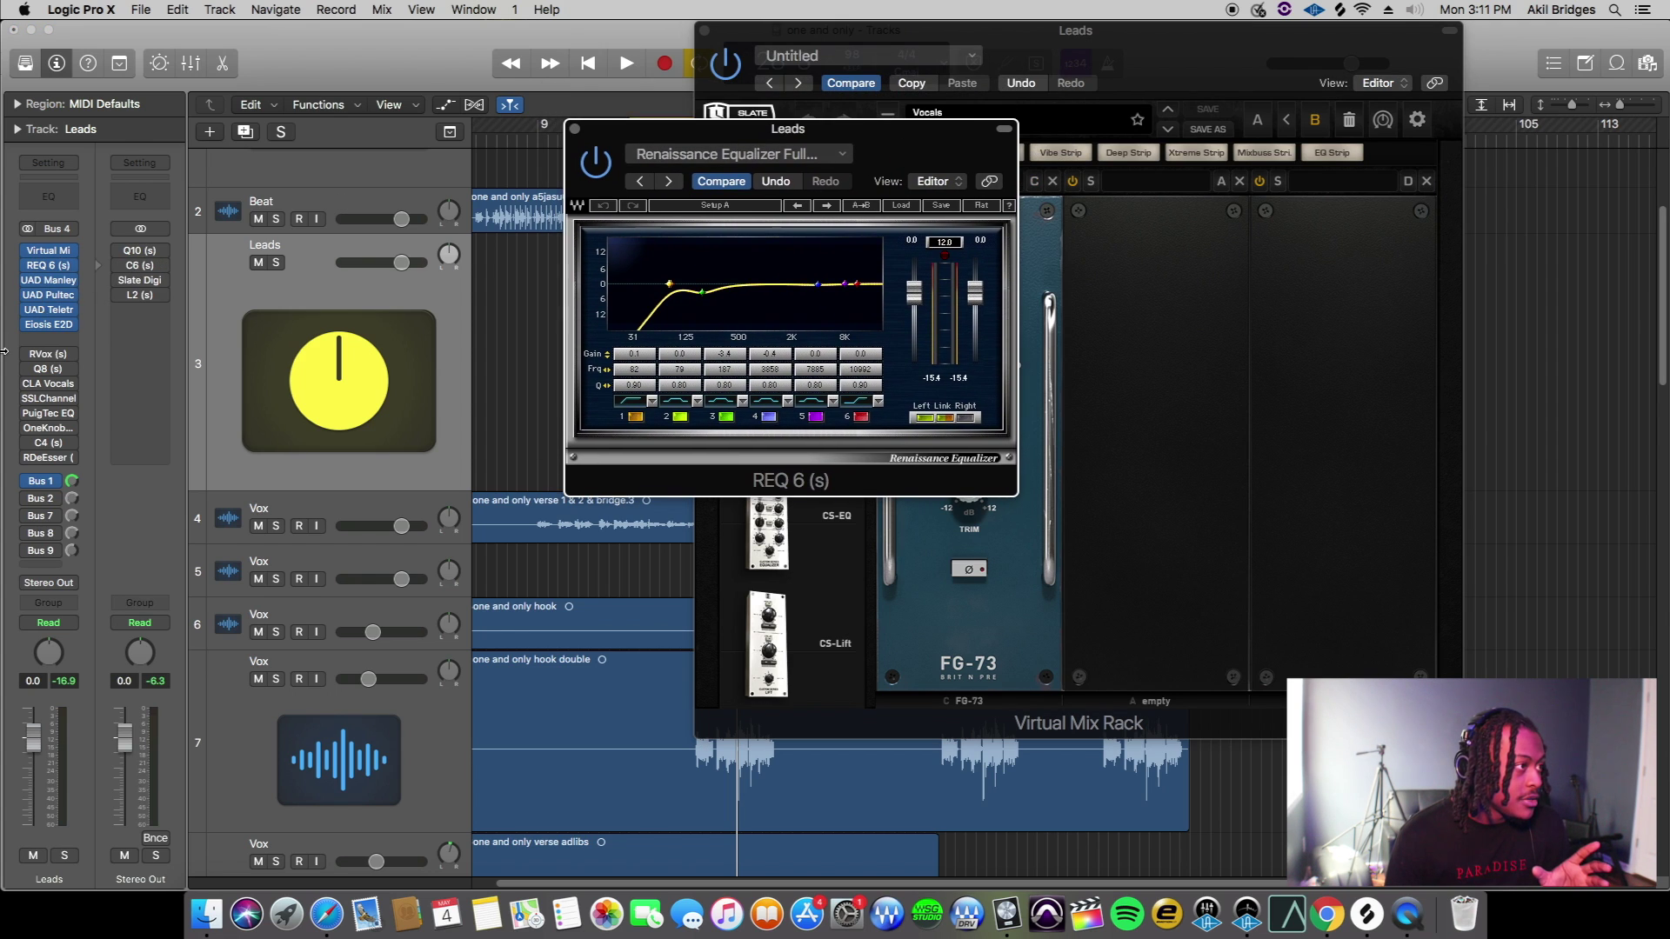
# Review the Manley VOXBOX and Pultec-Pro Legacy settings on Leads, closing the Pultec window again
pyautogui.click(48, 280)
pyautogui.moveTo(1239, 238); pyautogui.dragTo(1316, 184)
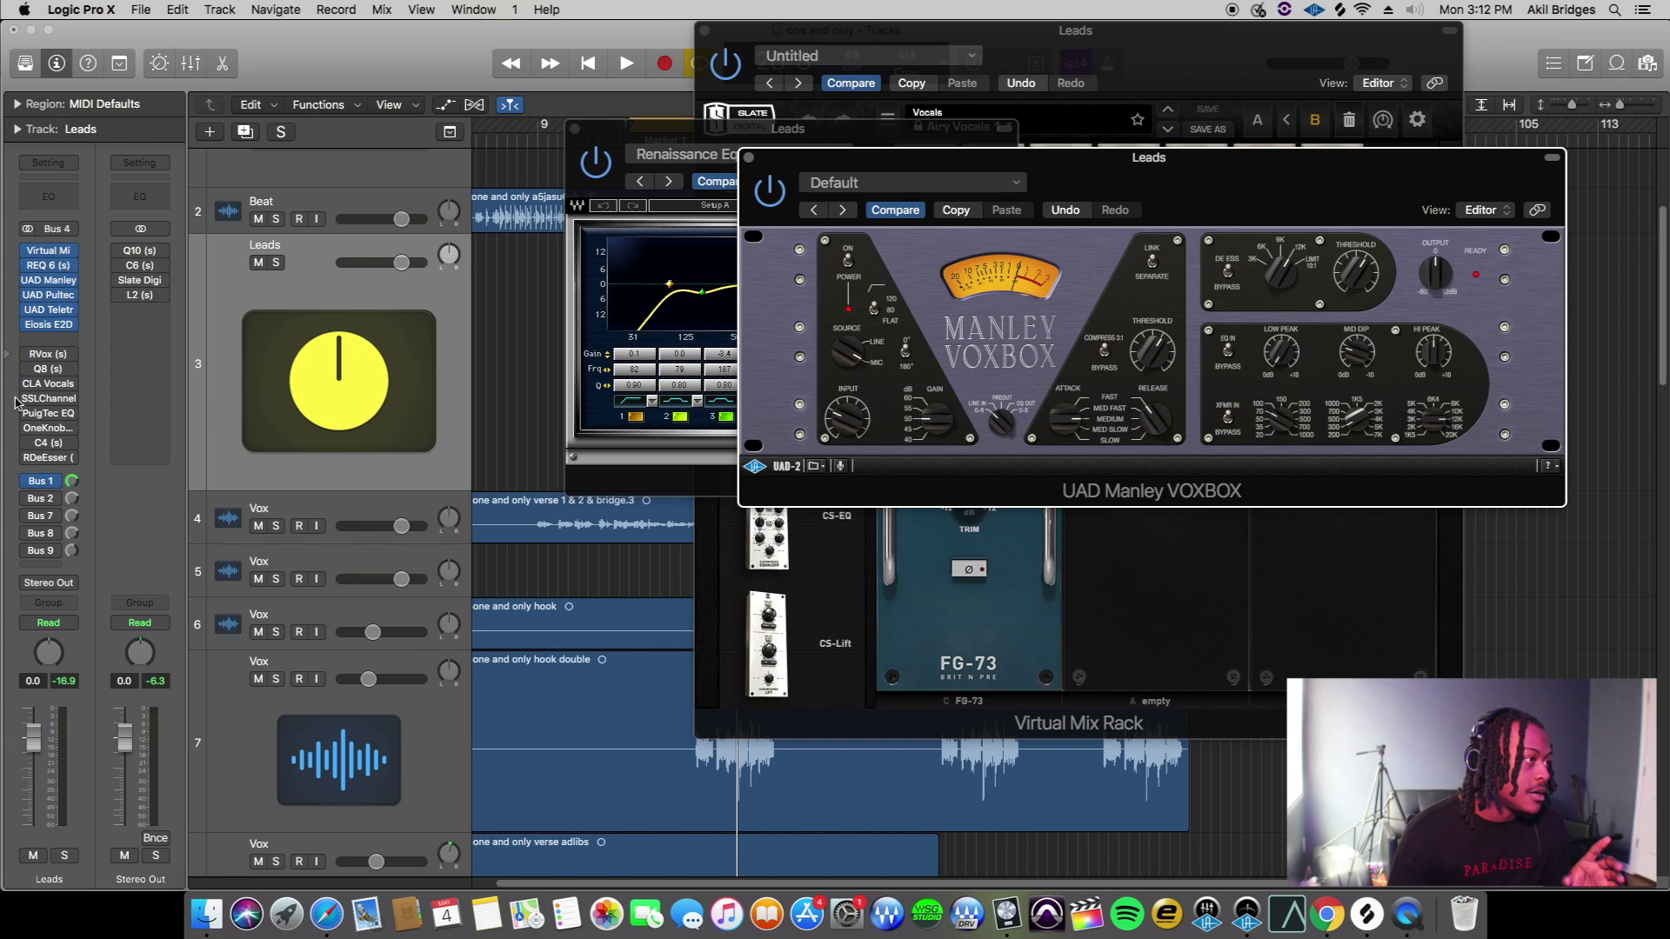
pyautogui.click(48, 295)
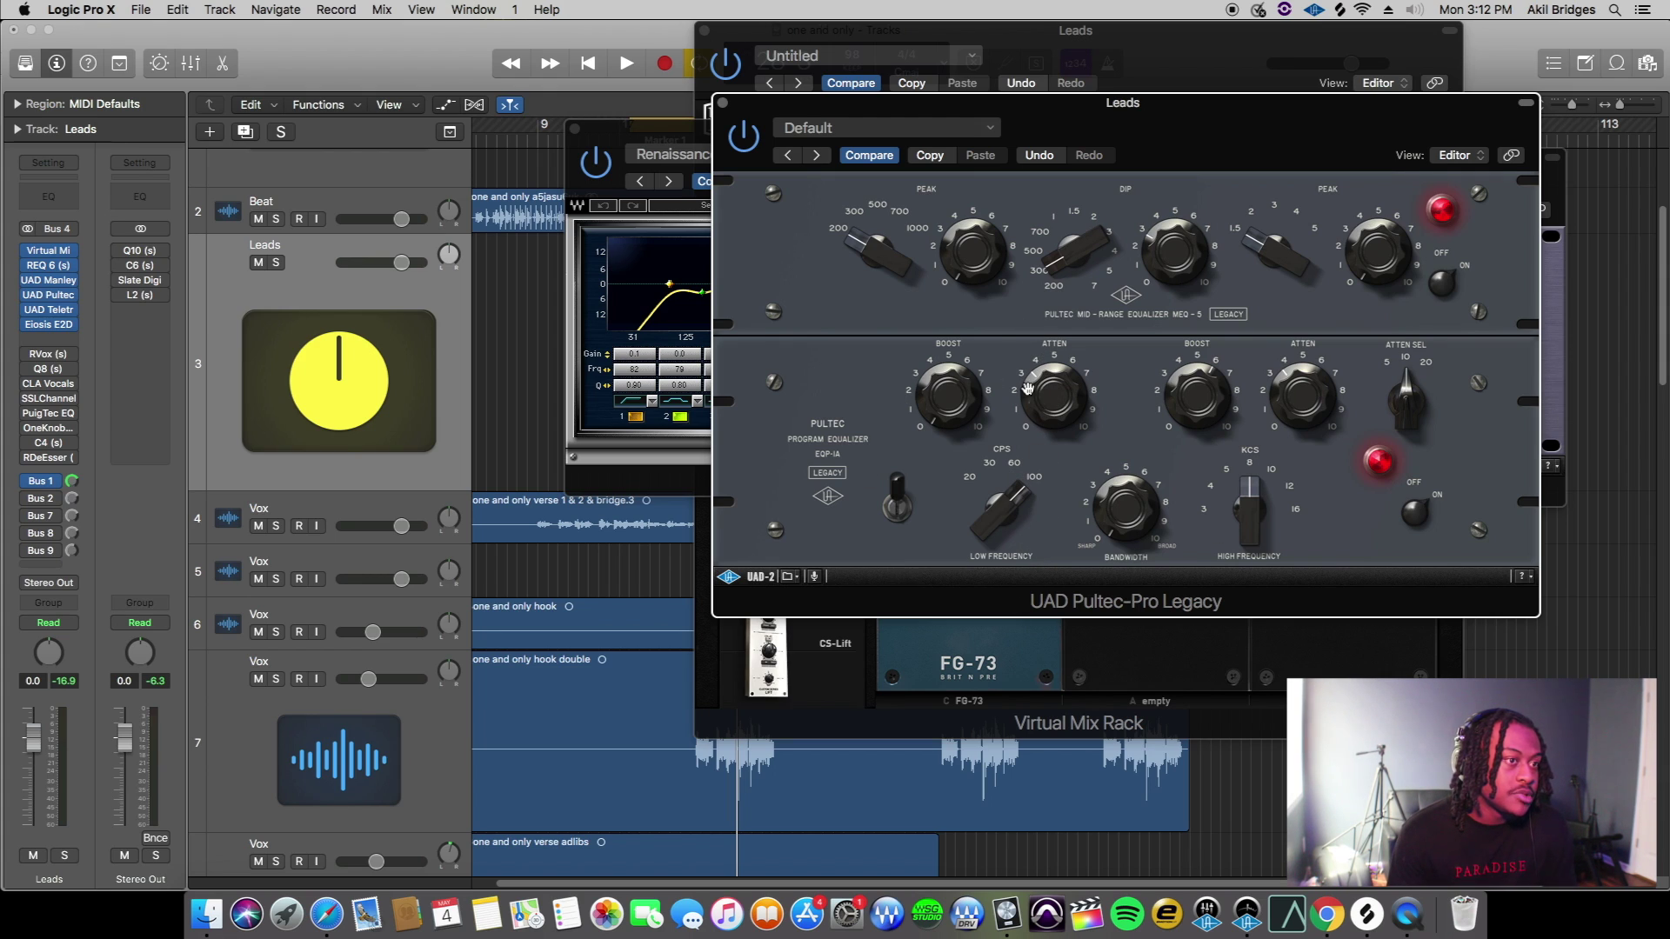
pyautogui.click(49, 300)
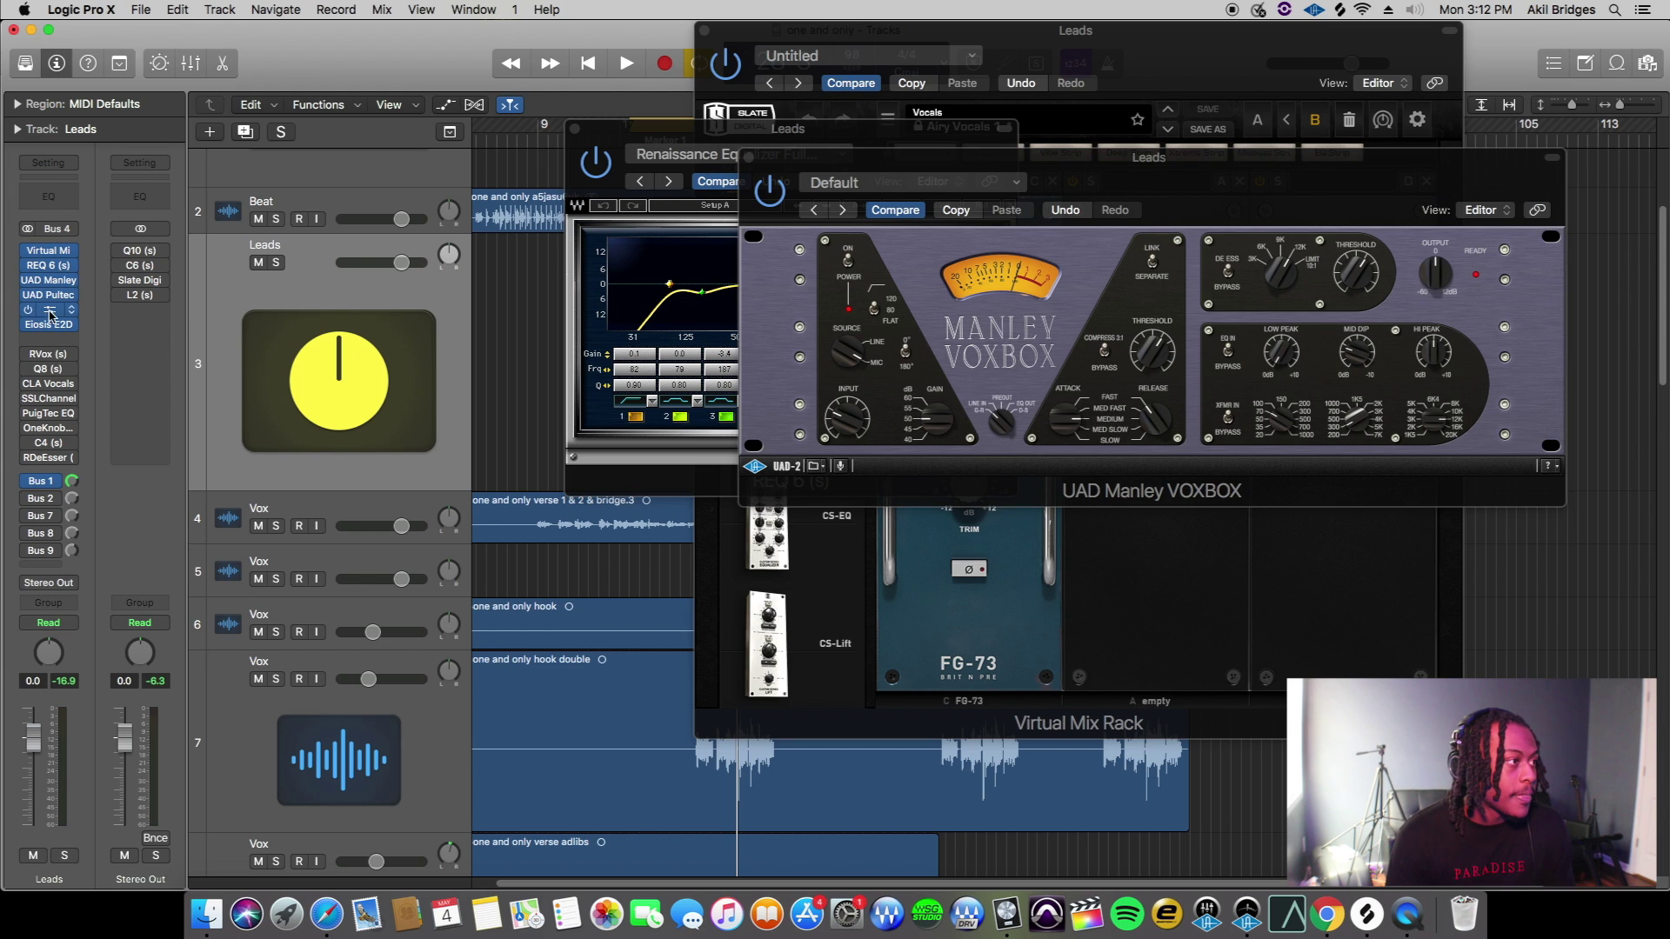
# Review the Teletronix LA-2A and E2Deesser settings on Leads, and close all open plug-in windows
pyautogui.click(49, 310)
pyautogui.moveTo(1331, 173); pyautogui.dragTo(1161, 165)
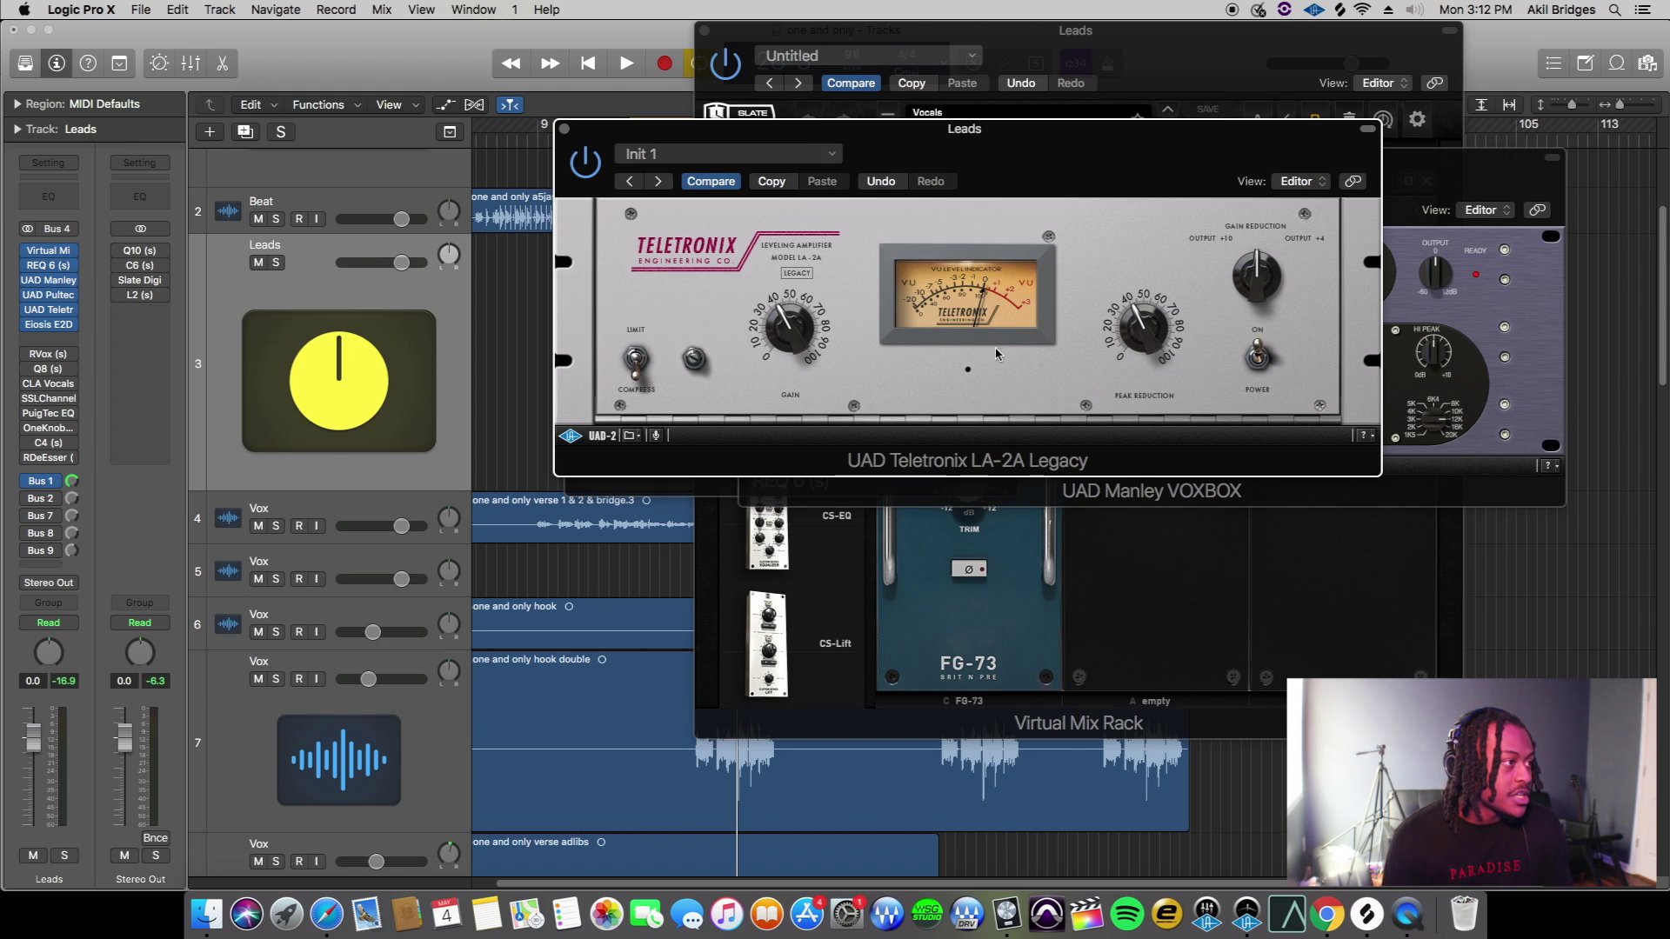
pyautogui.click(49, 325)
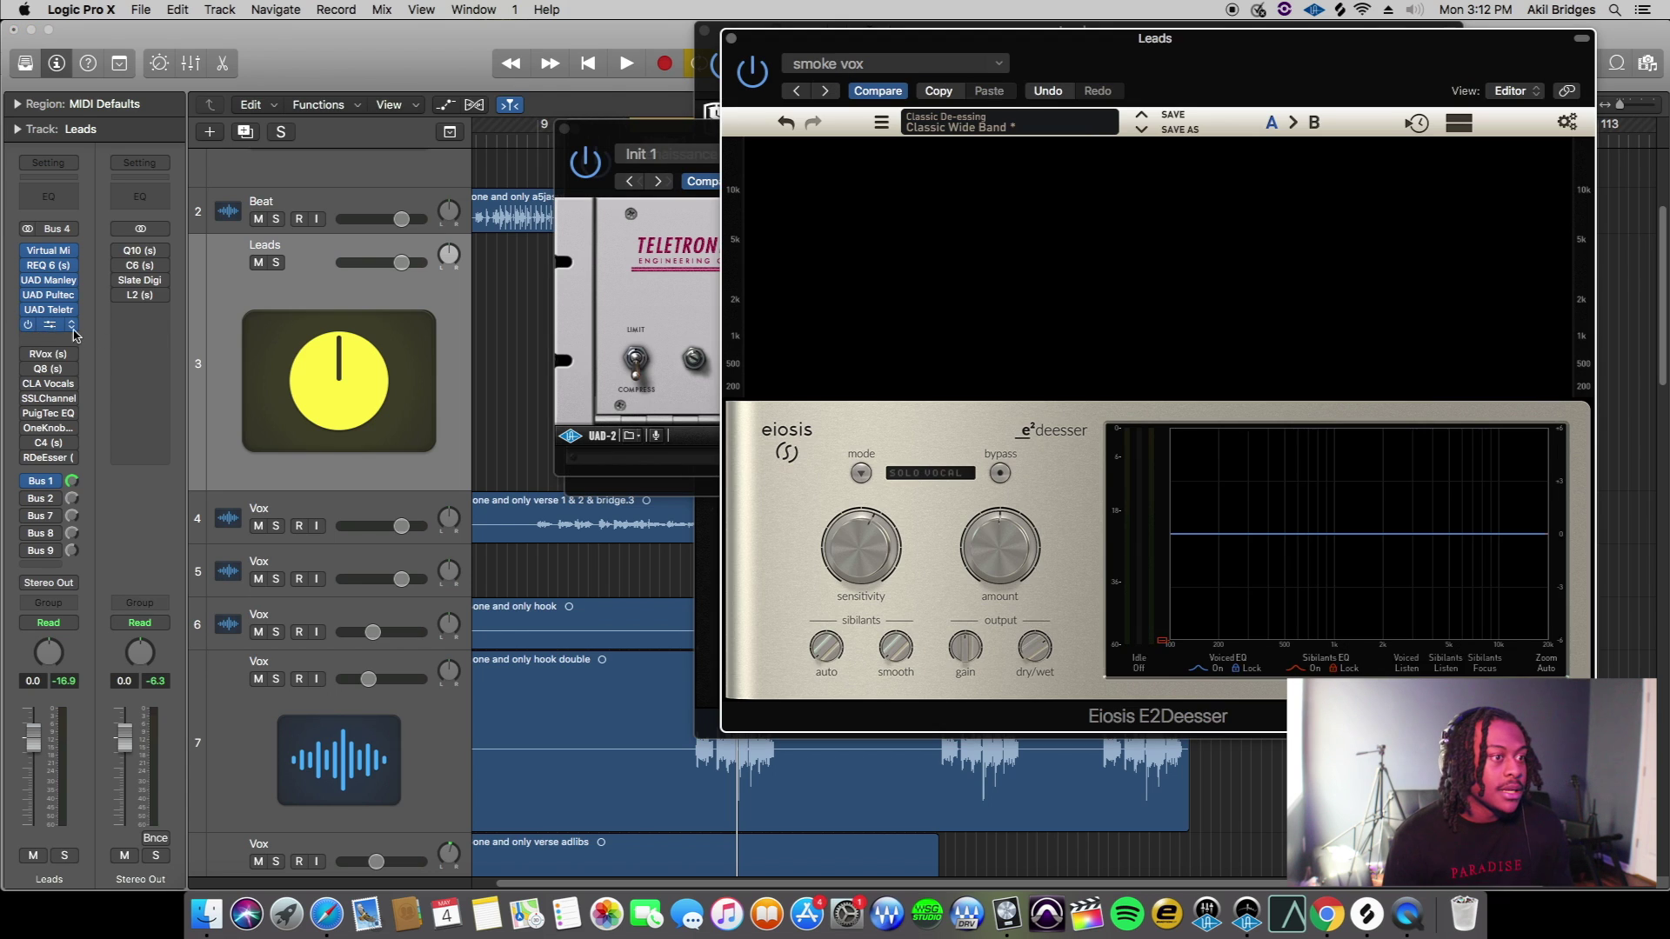
pyautogui.moveTo(1245, 64); pyautogui.dragTo(954, 85)
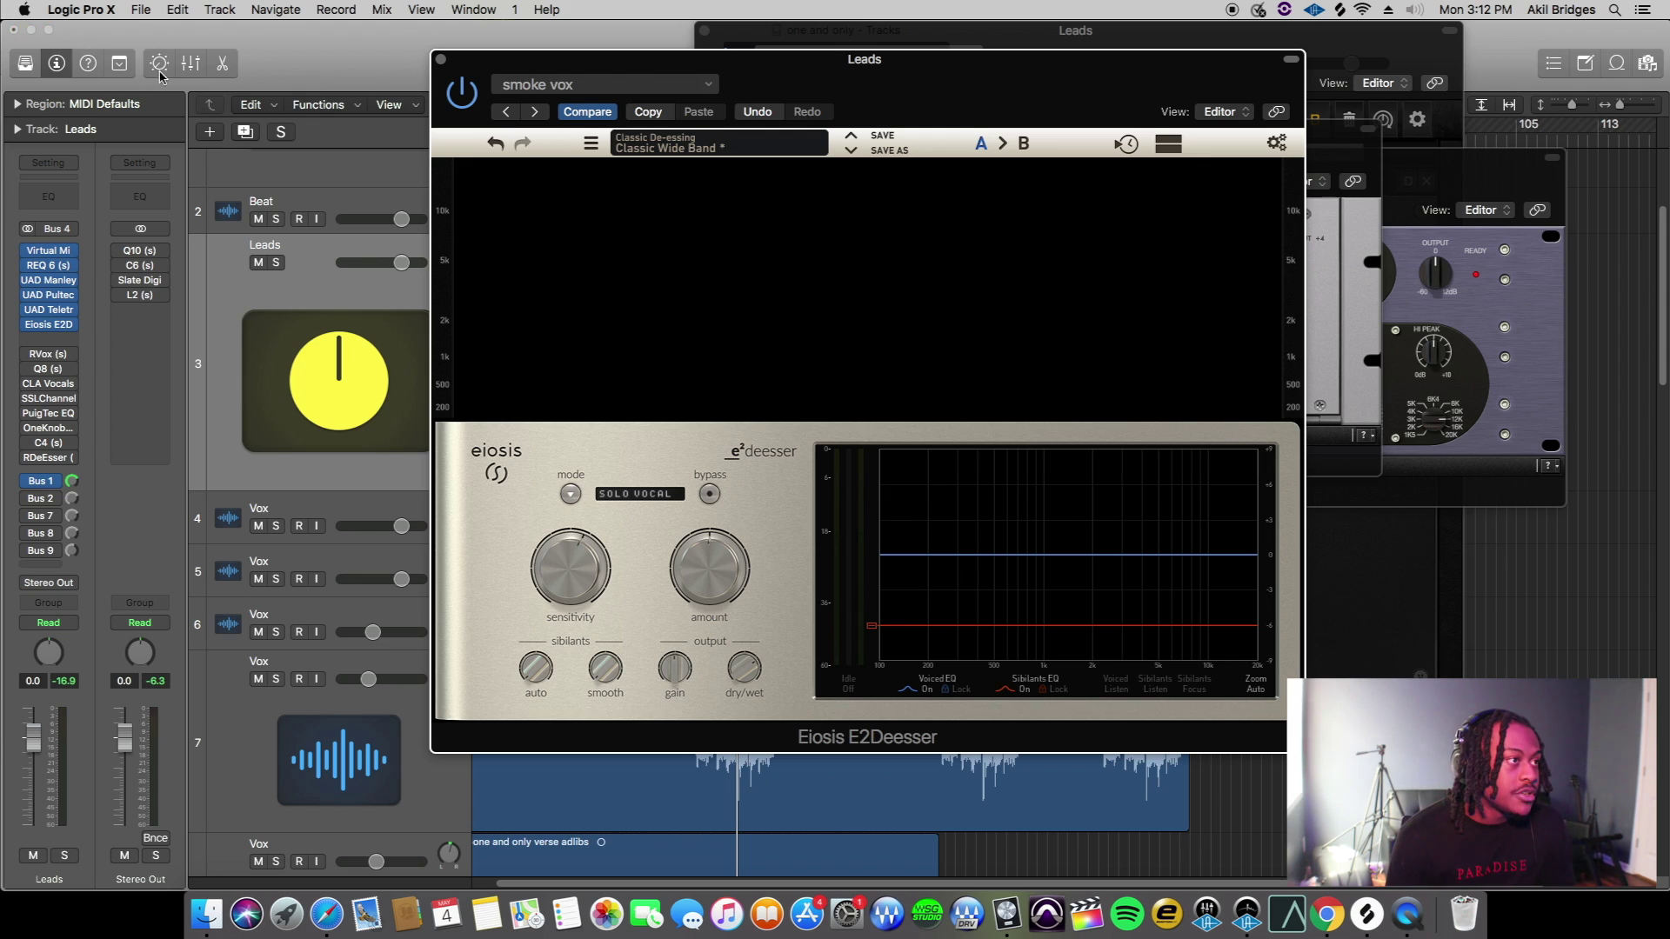
pyautogui.click(441, 60)
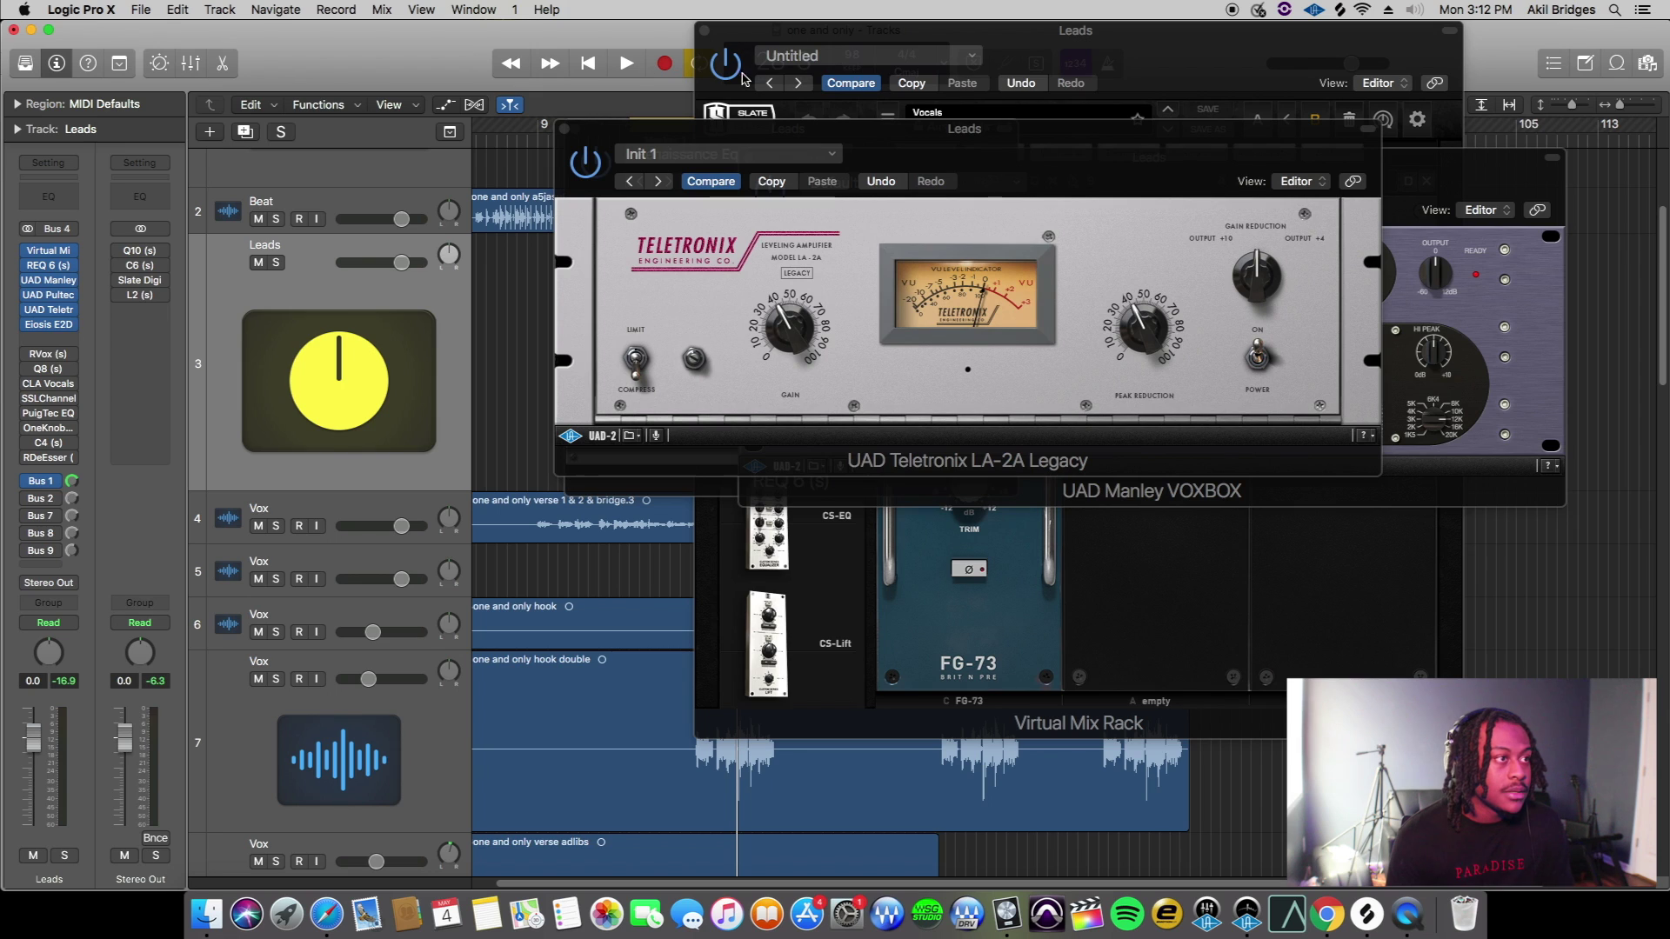
pyautogui.click(570, 132)
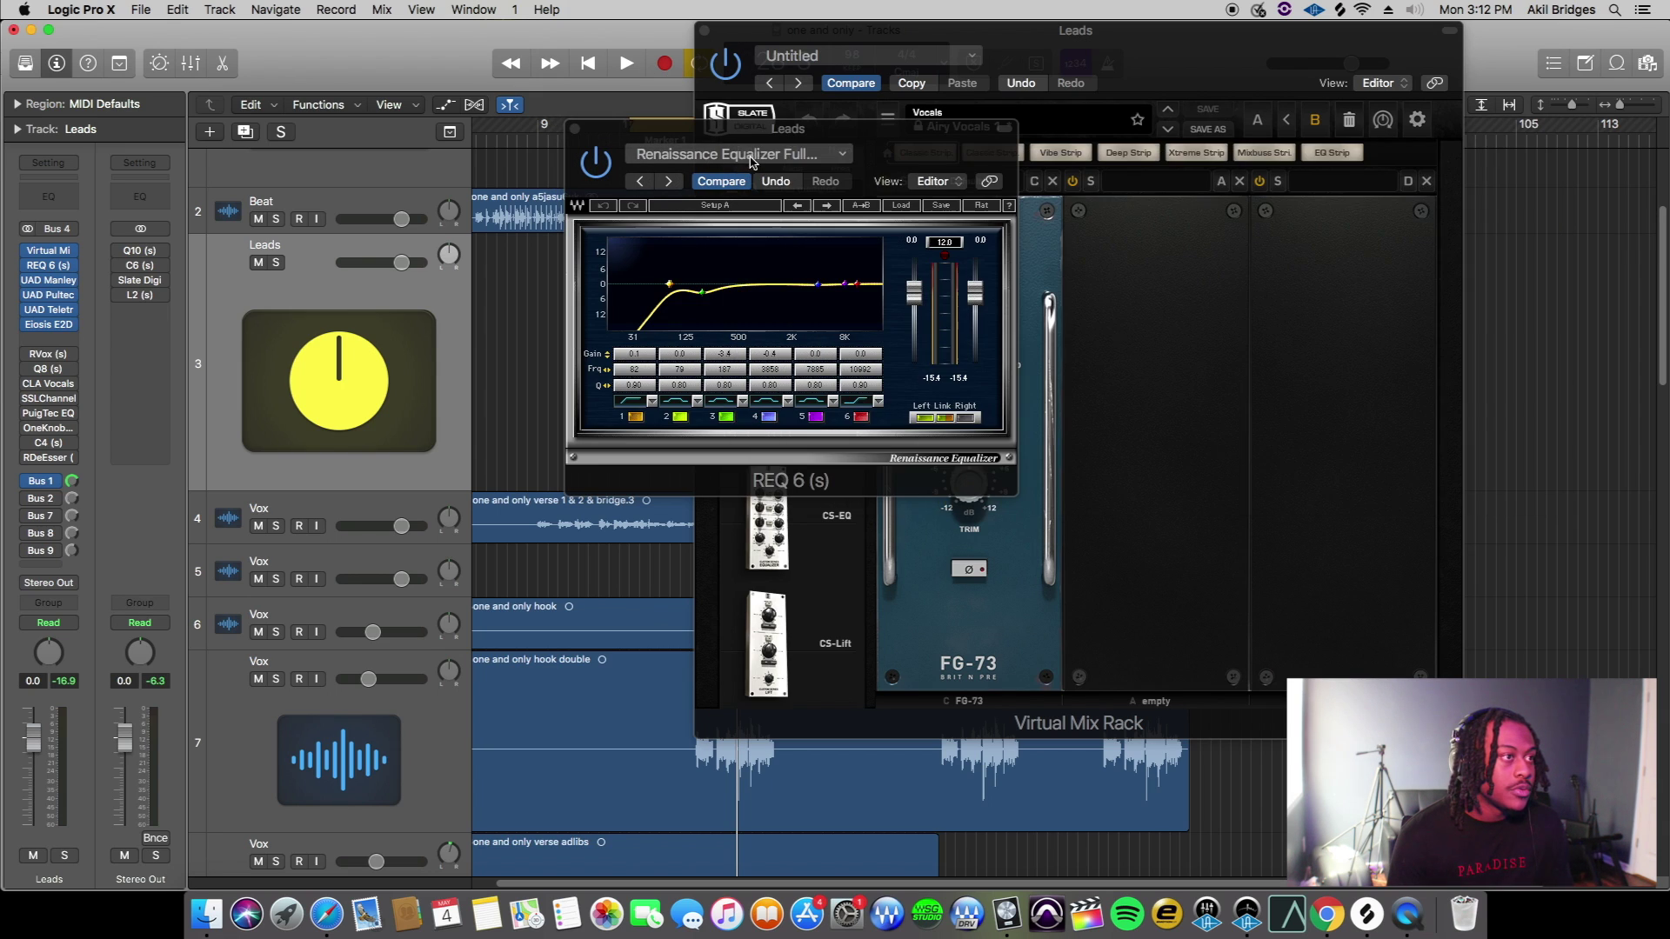
pyautogui.click(749, 157)
pyautogui.click(573, 128)
pyautogui.click(705, 31)
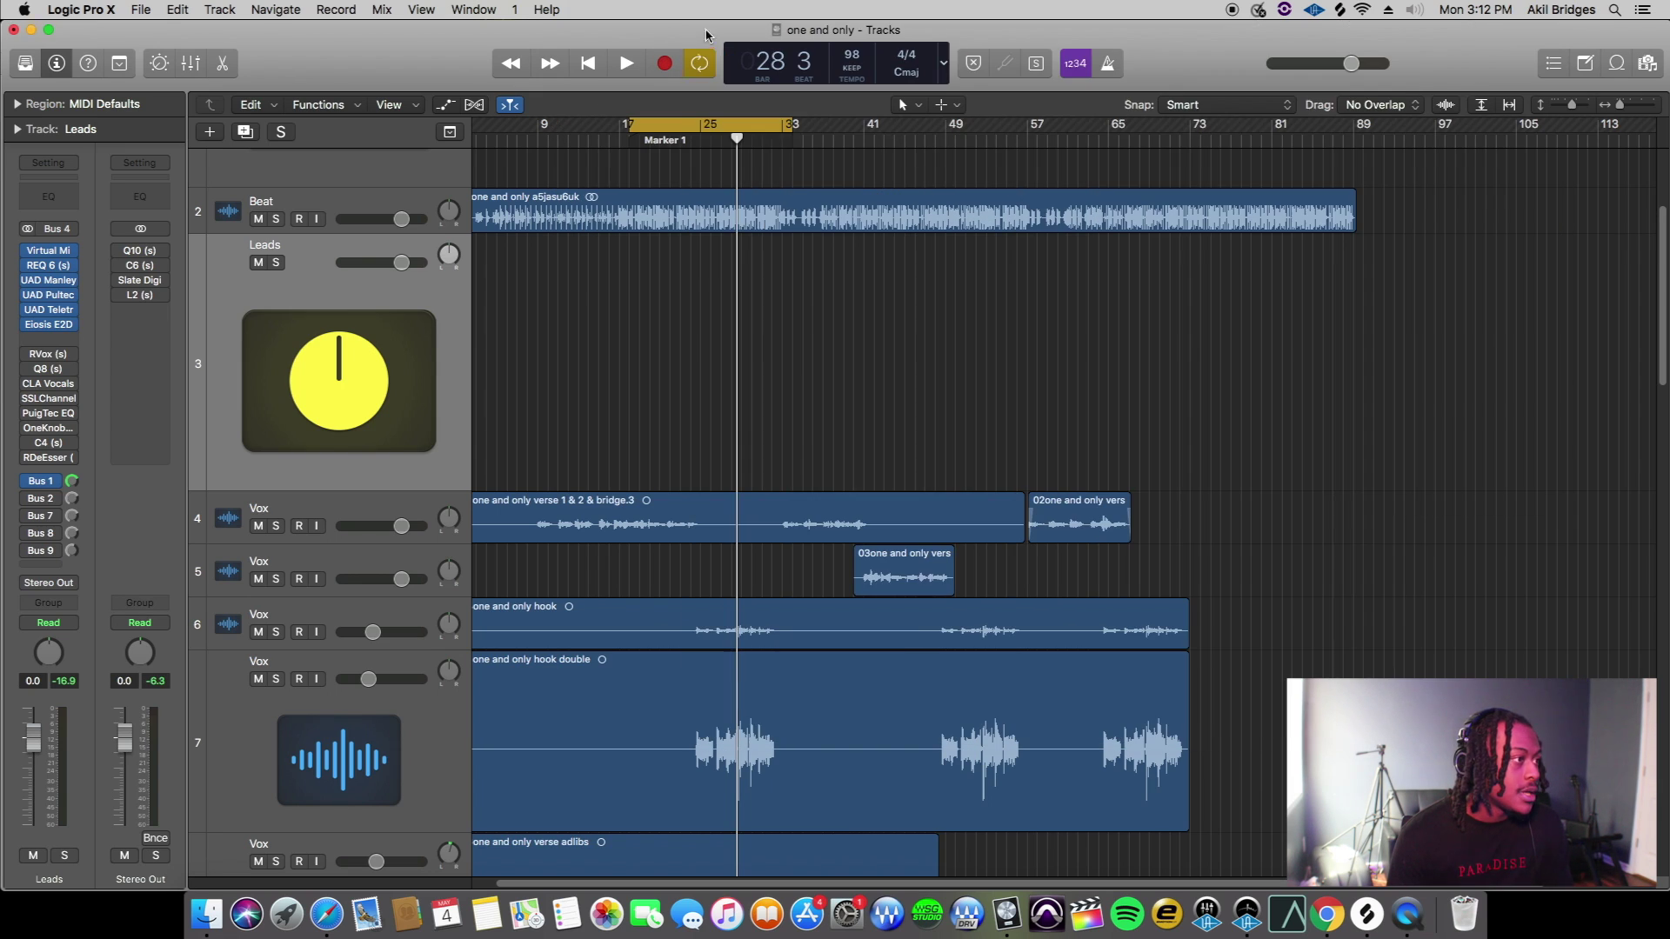
# Enable the Bus 2 send on Leads and show the Doubler channel it feeds
pyautogui.click(29, 501)
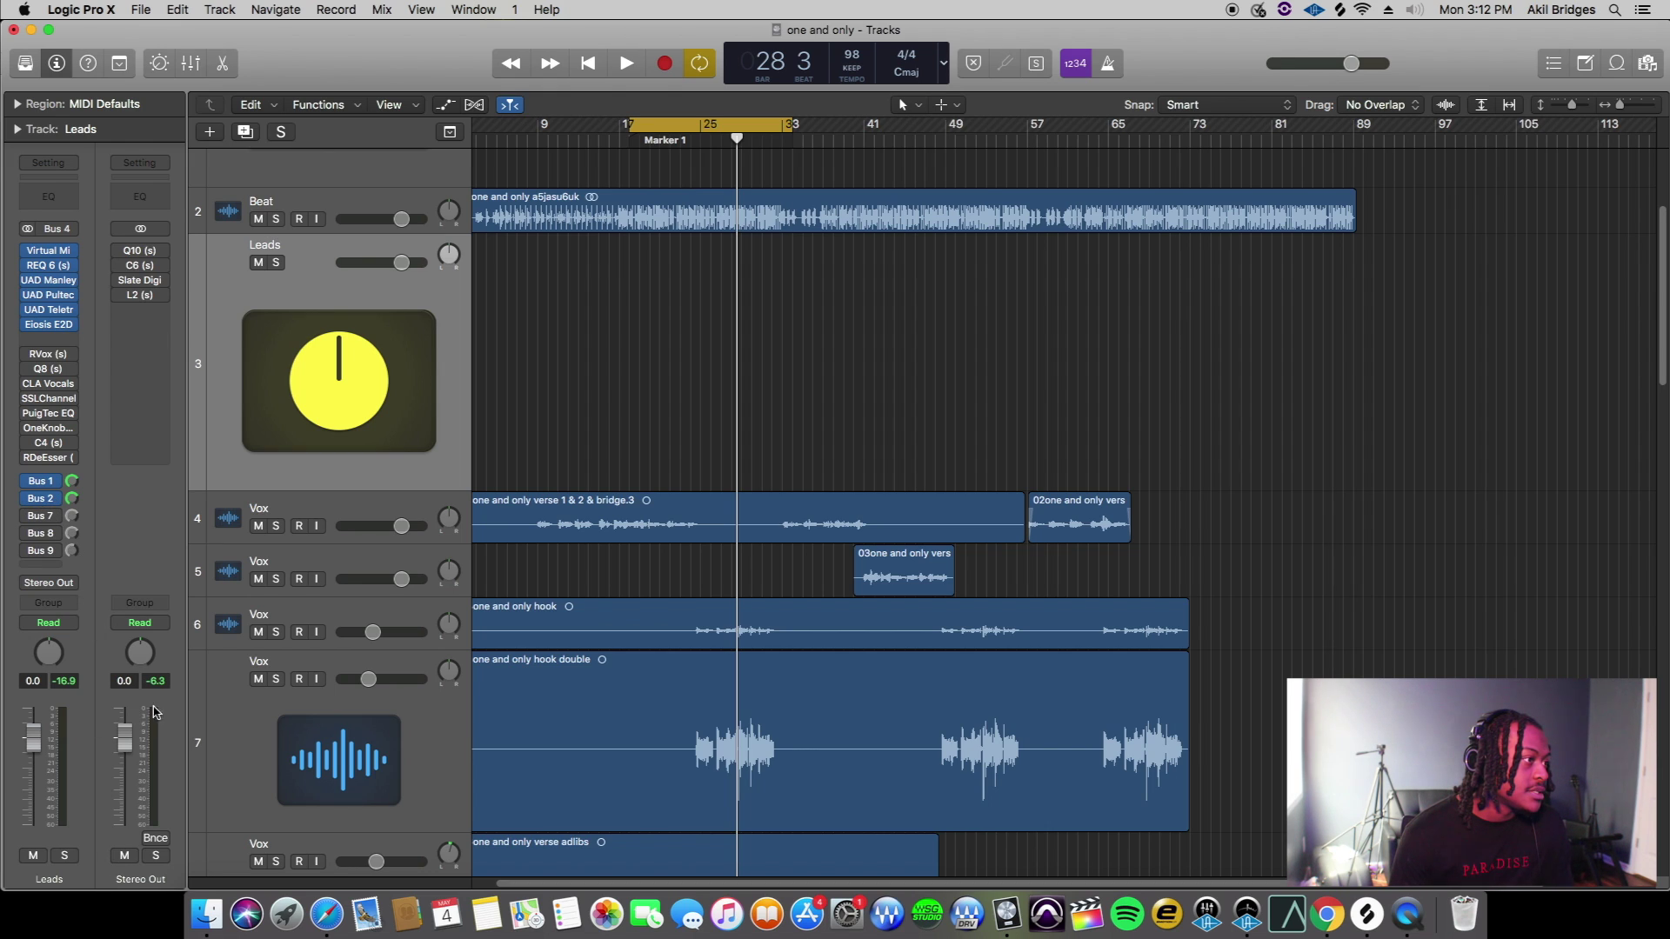
pyautogui.click(44, 501)
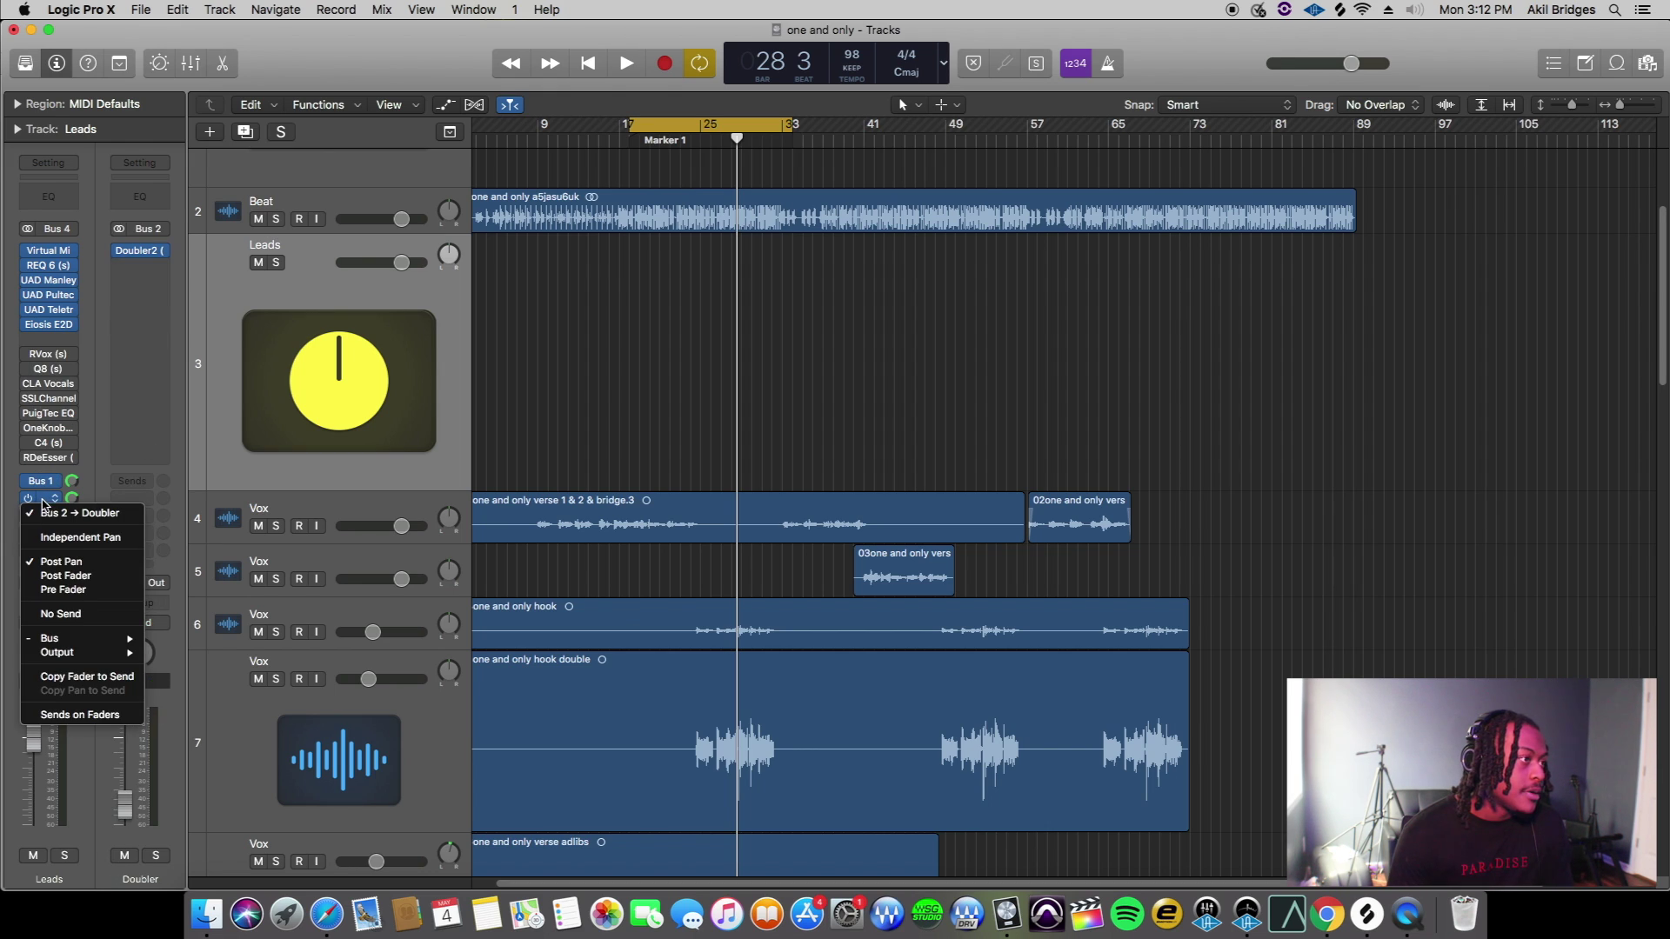
pyautogui.click(113, 370)
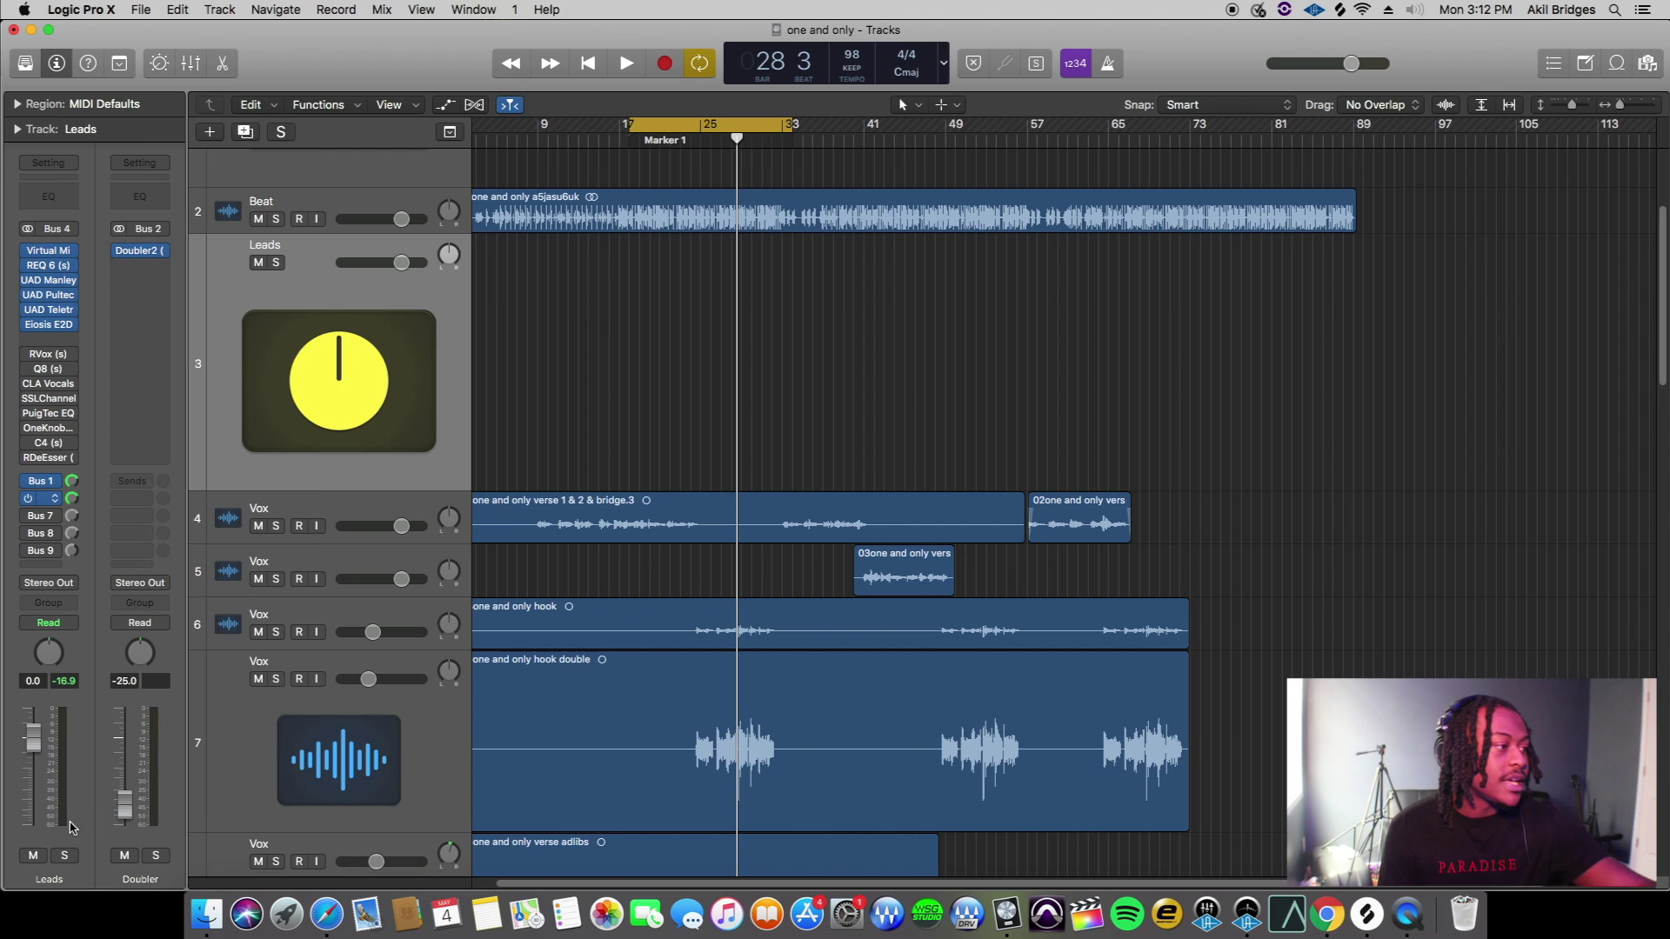
# Turn off the cycle range and play the full mix from bar 17 to bar 20 with the Doubler send enabled
pyautogui.click(718, 126)
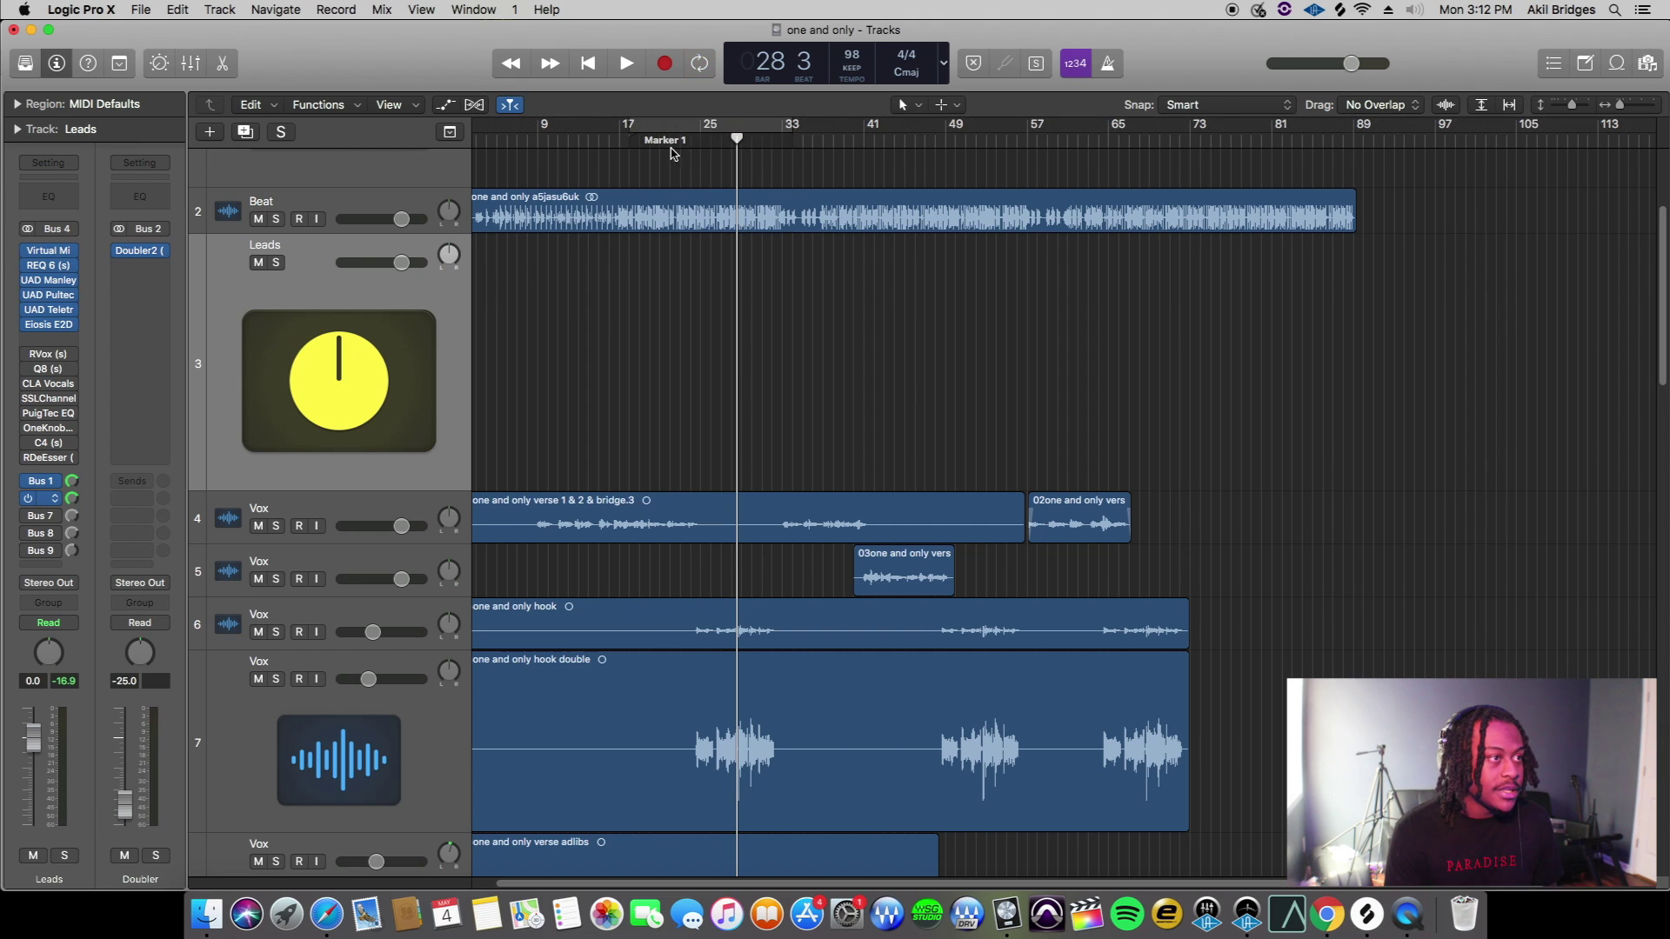
pyautogui.click(639, 146)
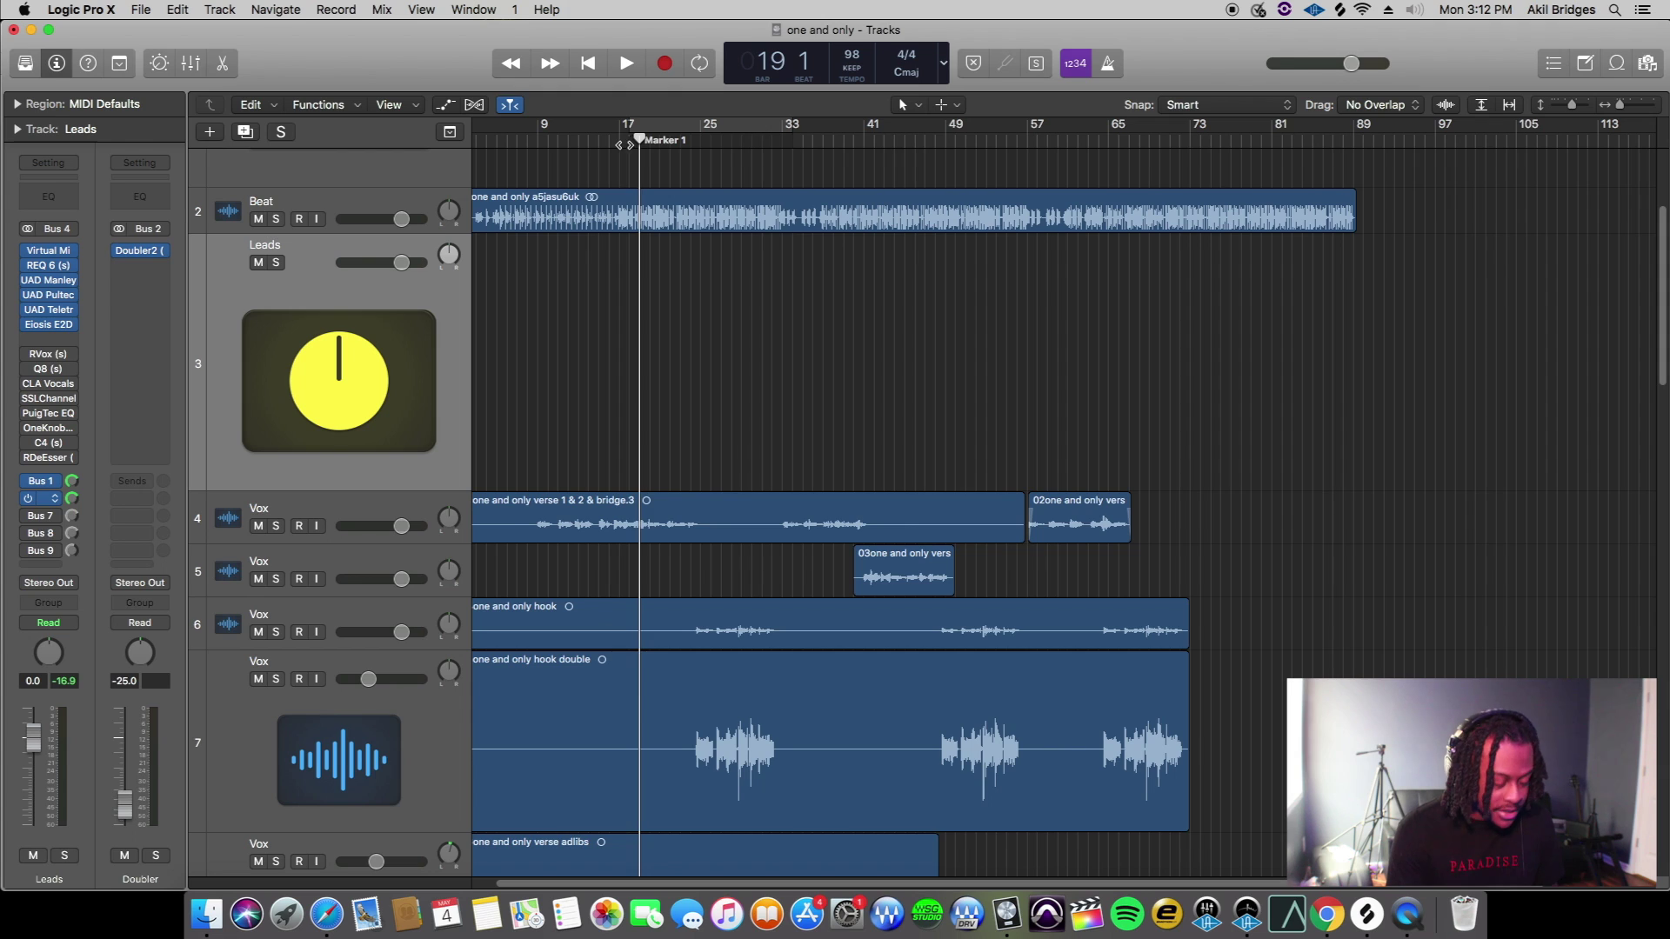
pyautogui.click(620, 144)
pyautogui.press('space')
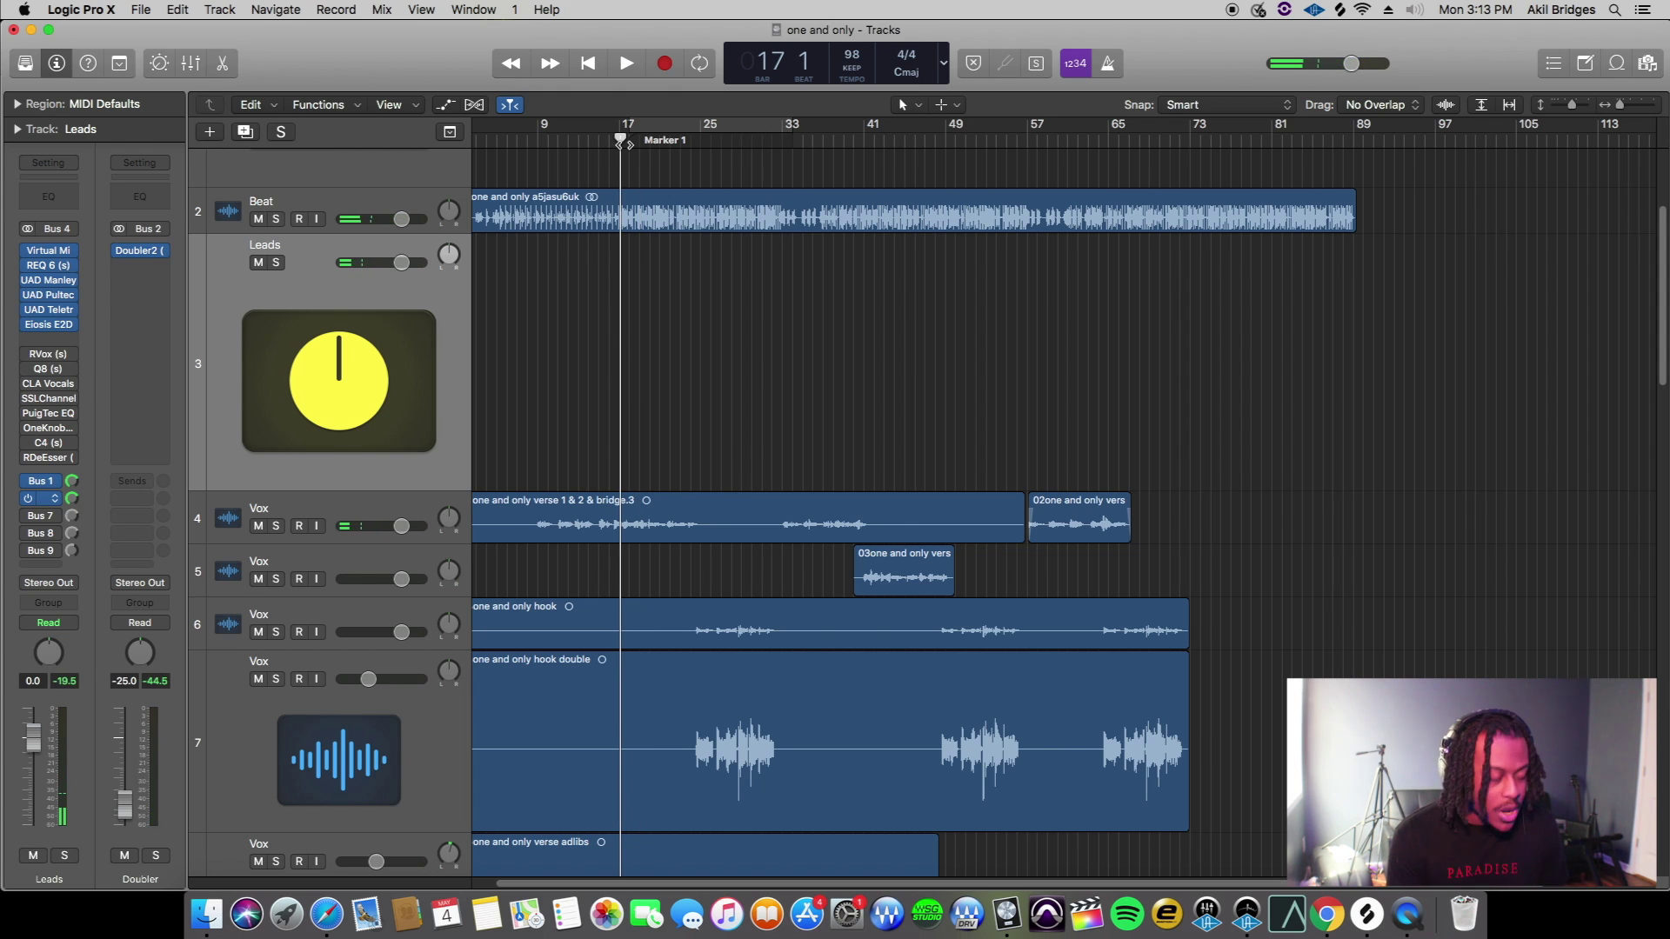
pyautogui.press('space')
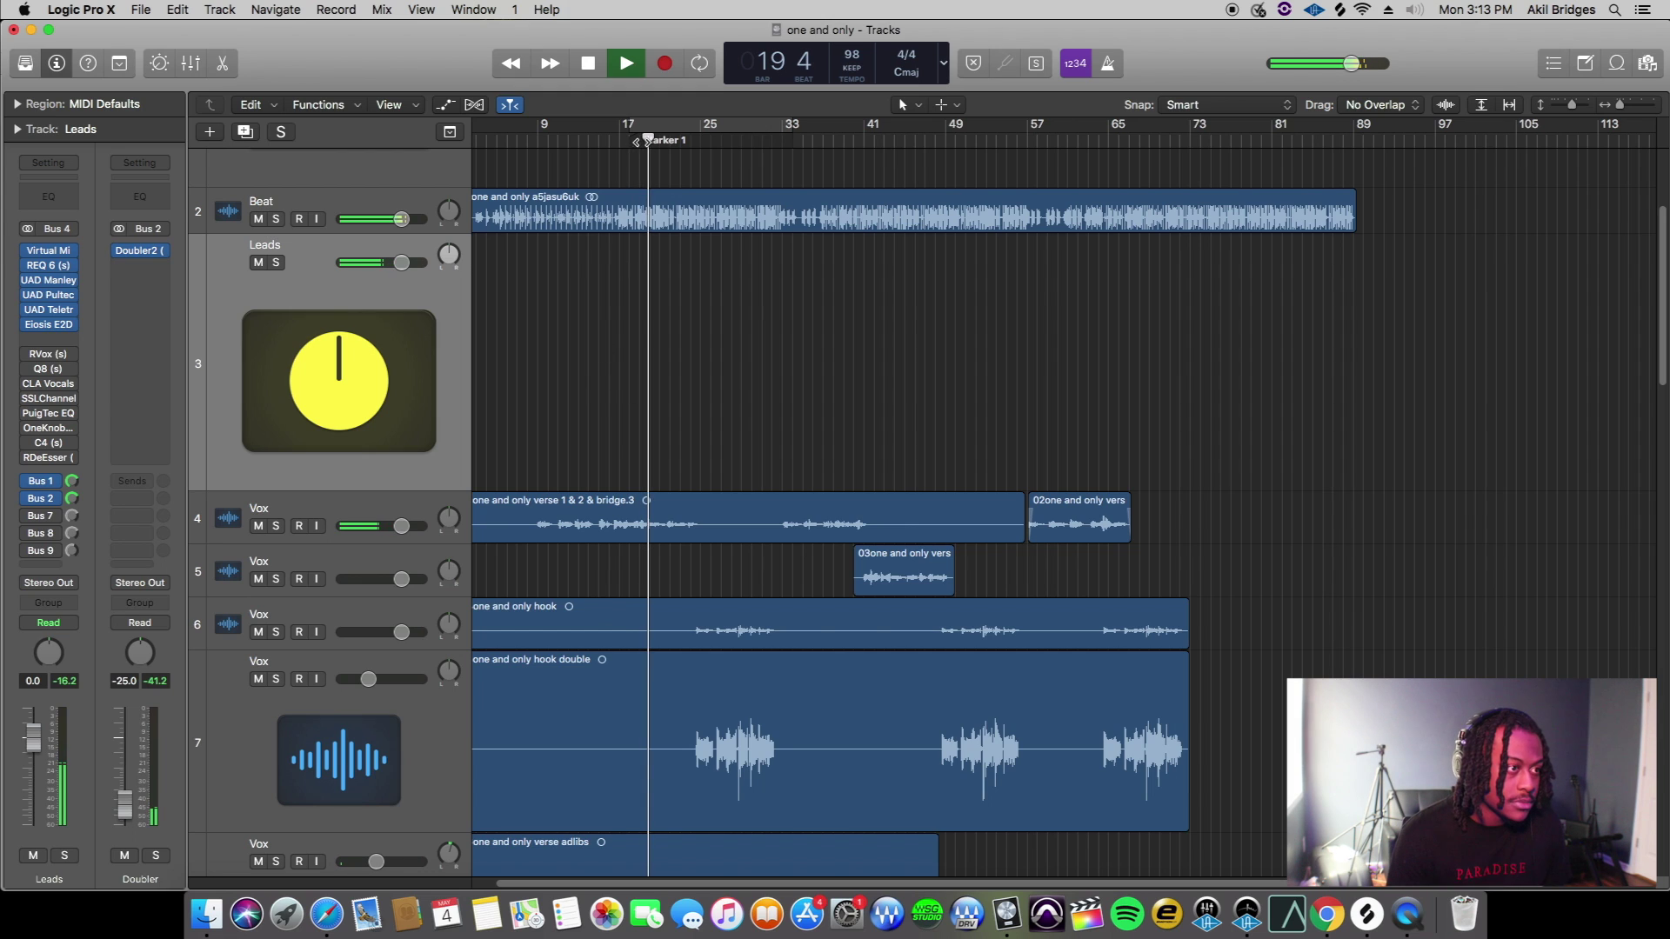
pyautogui.press('space')
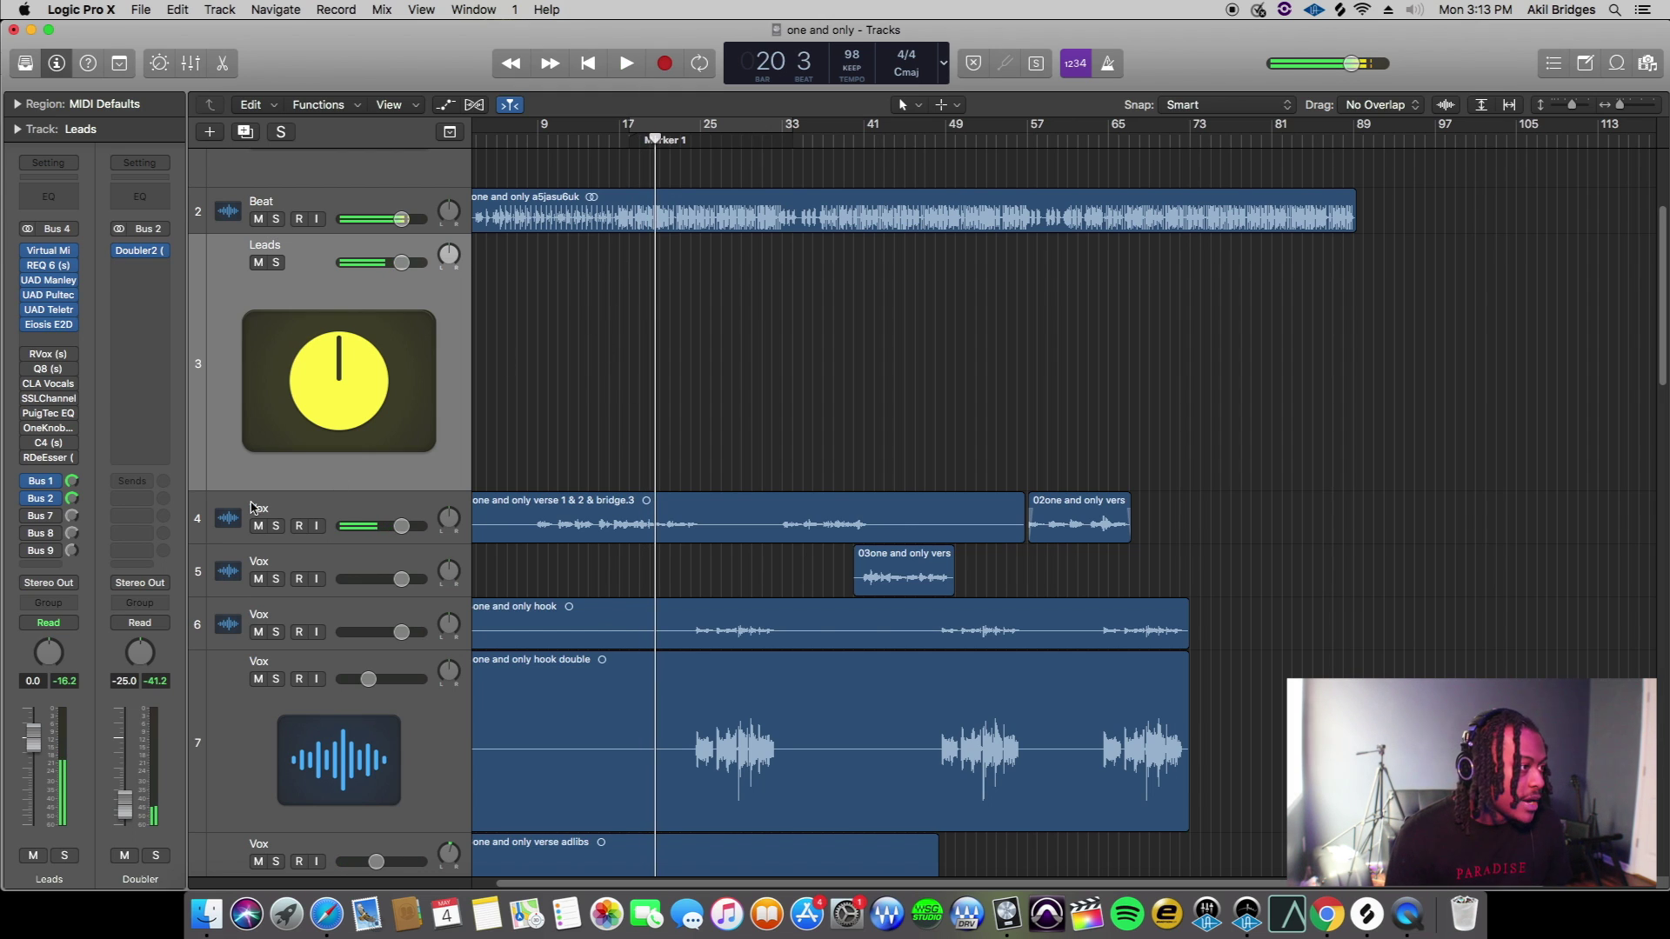
# Enable the Bus 7 send on Leads and open the H-Delay on its Delays channel
pyautogui.click(42, 517)
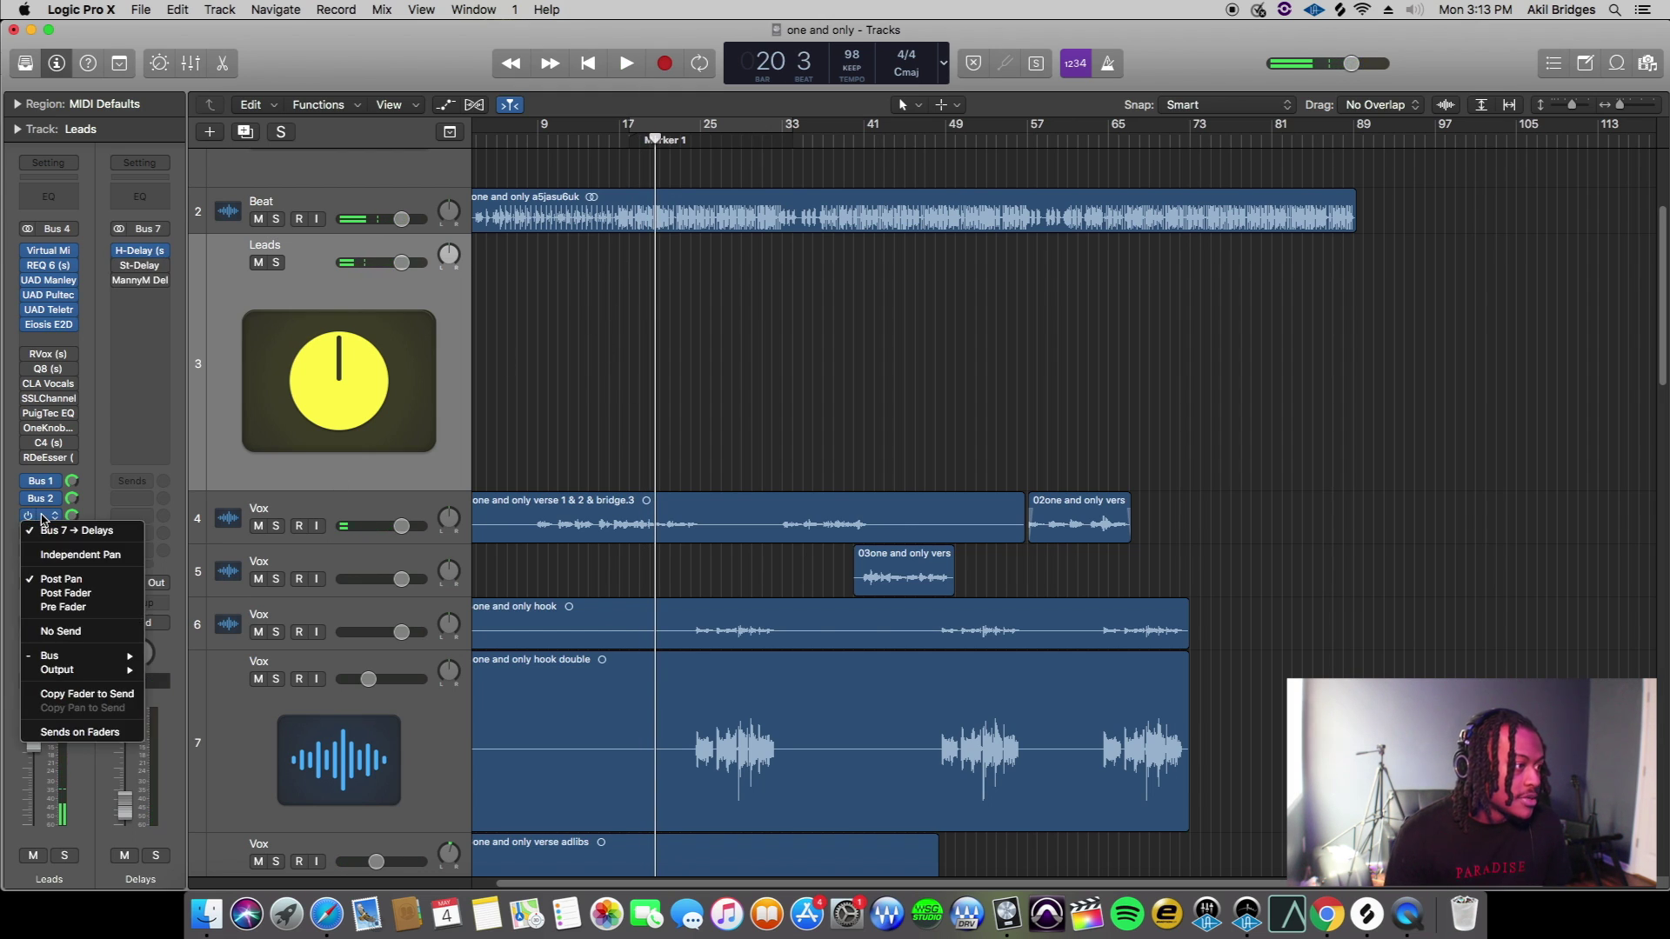
pyautogui.click(140, 280)
pyautogui.click(139, 250)
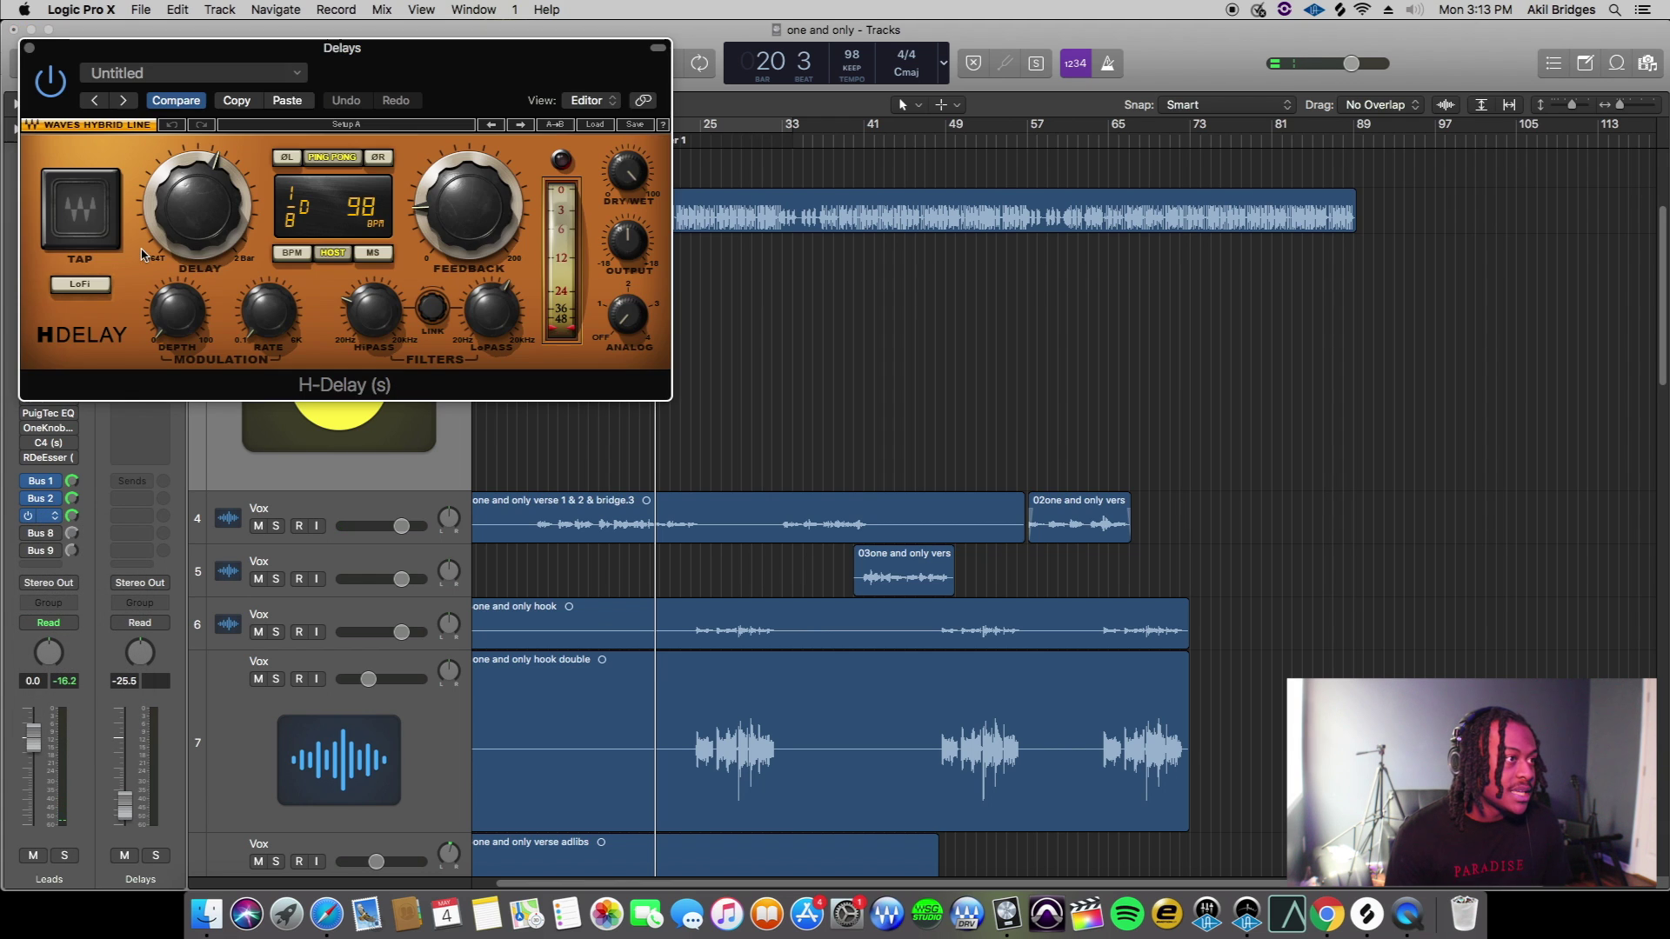
pyautogui.moveTo(474, 63); pyautogui.dragTo(984, 215)
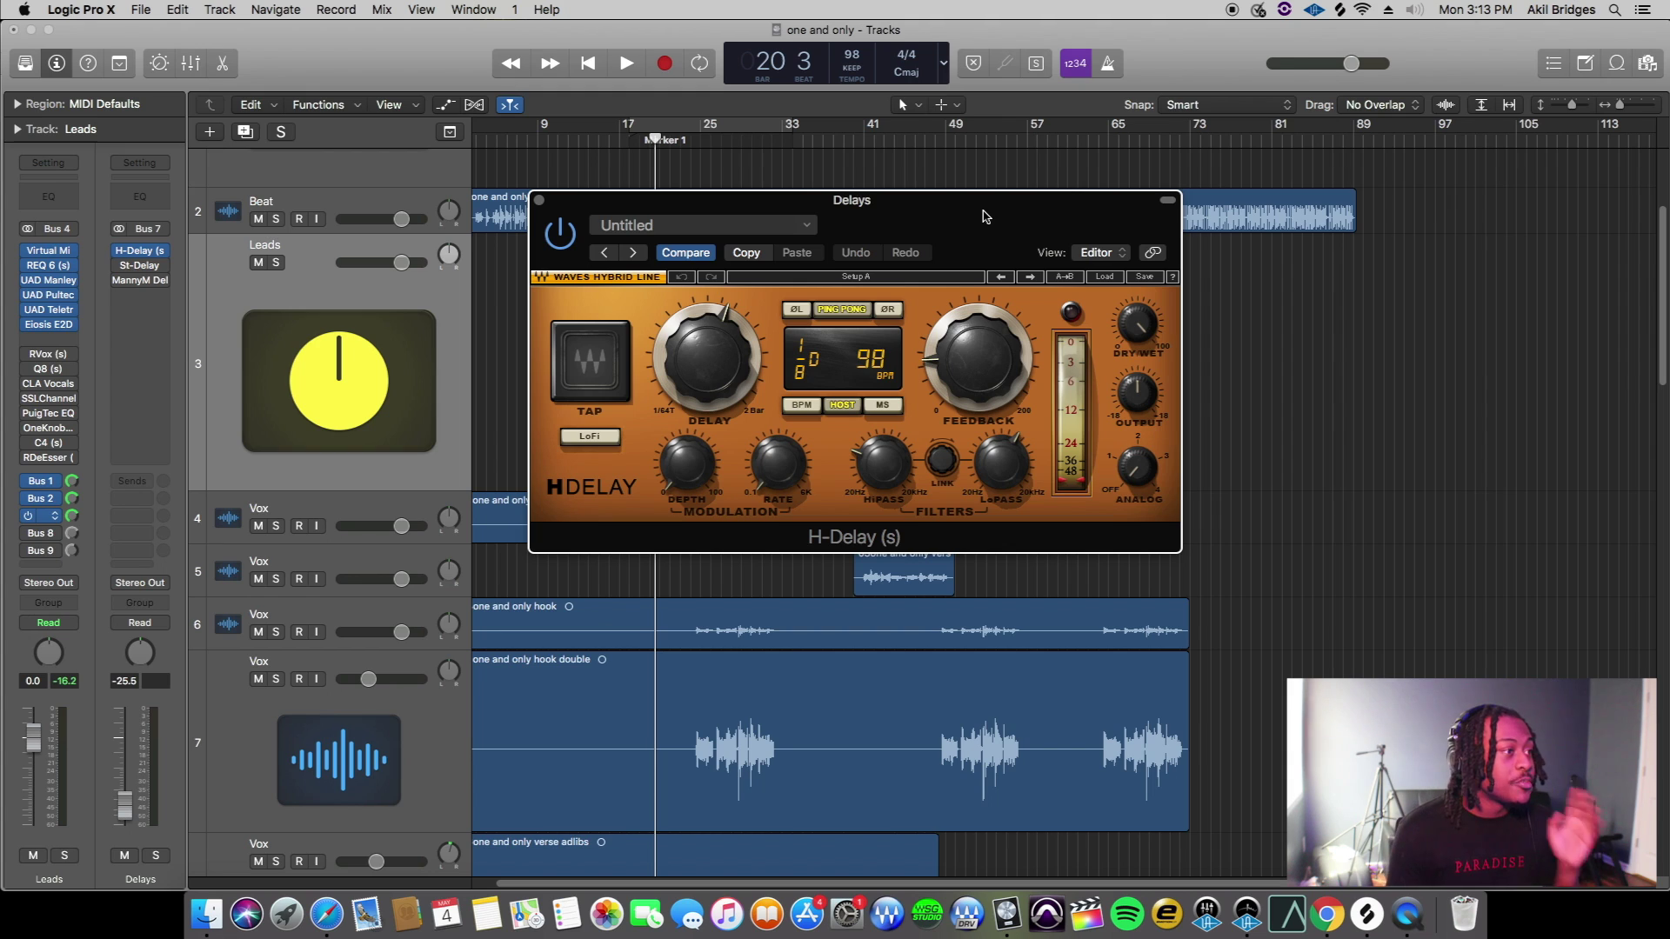
# Show the BPM Counter on the Beat track, switch it on and off again, and close it
pyautogui.click(365, 202)
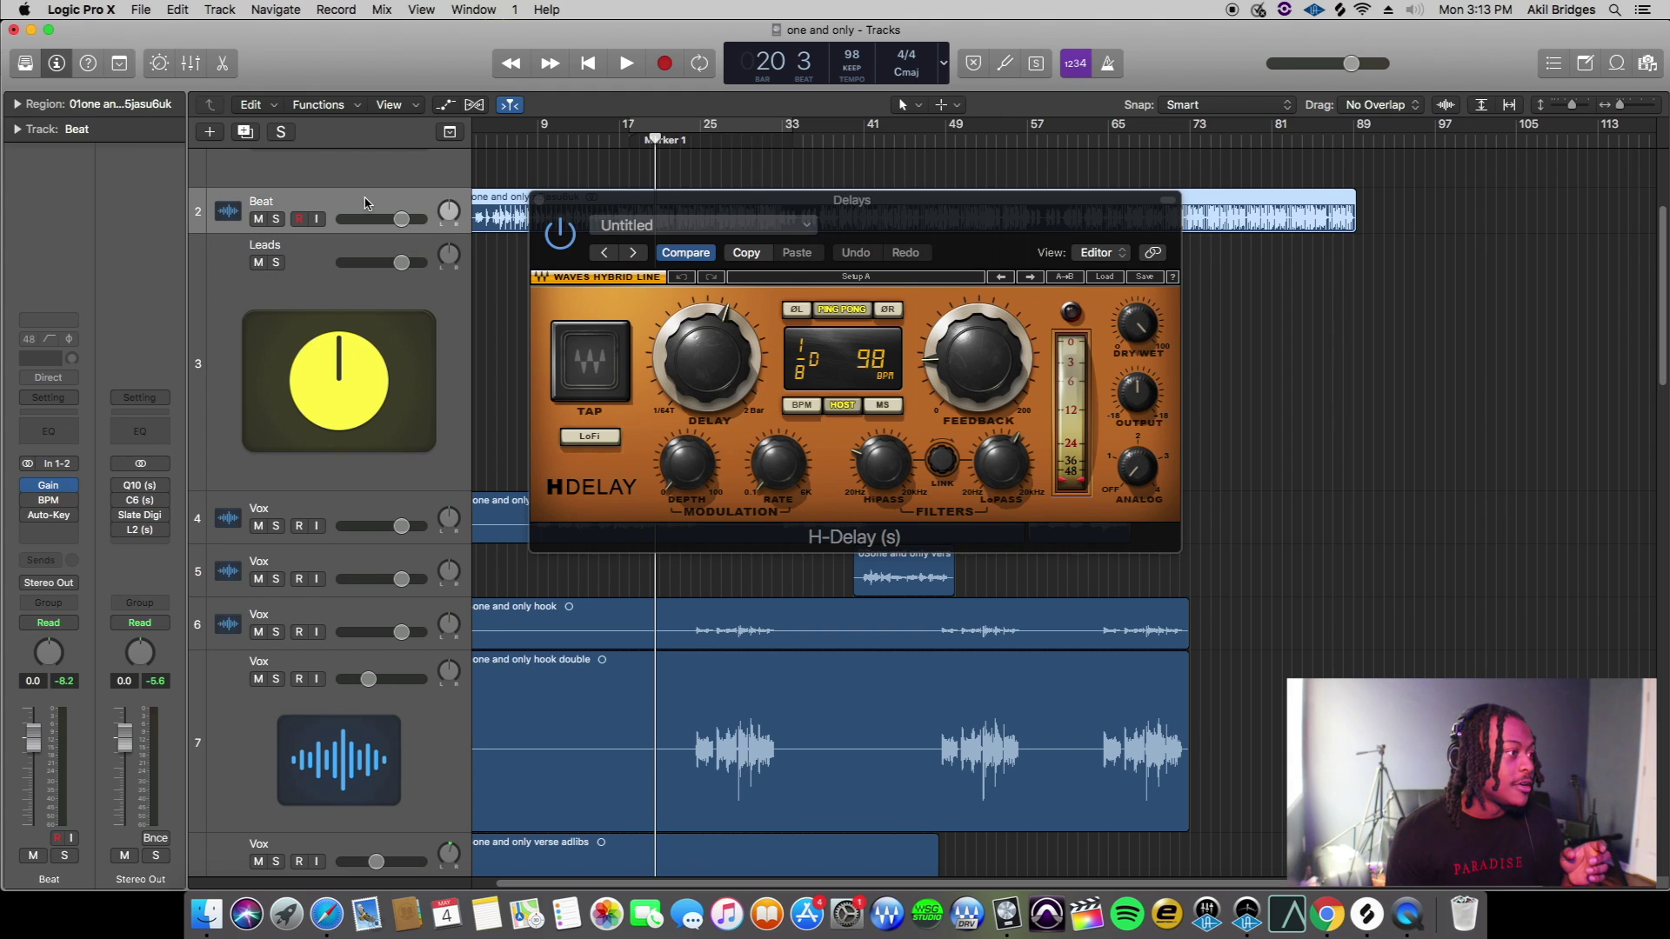
pyautogui.click(50, 501)
pyautogui.moveTo(180, 75); pyautogui.dragTo(598, 127)
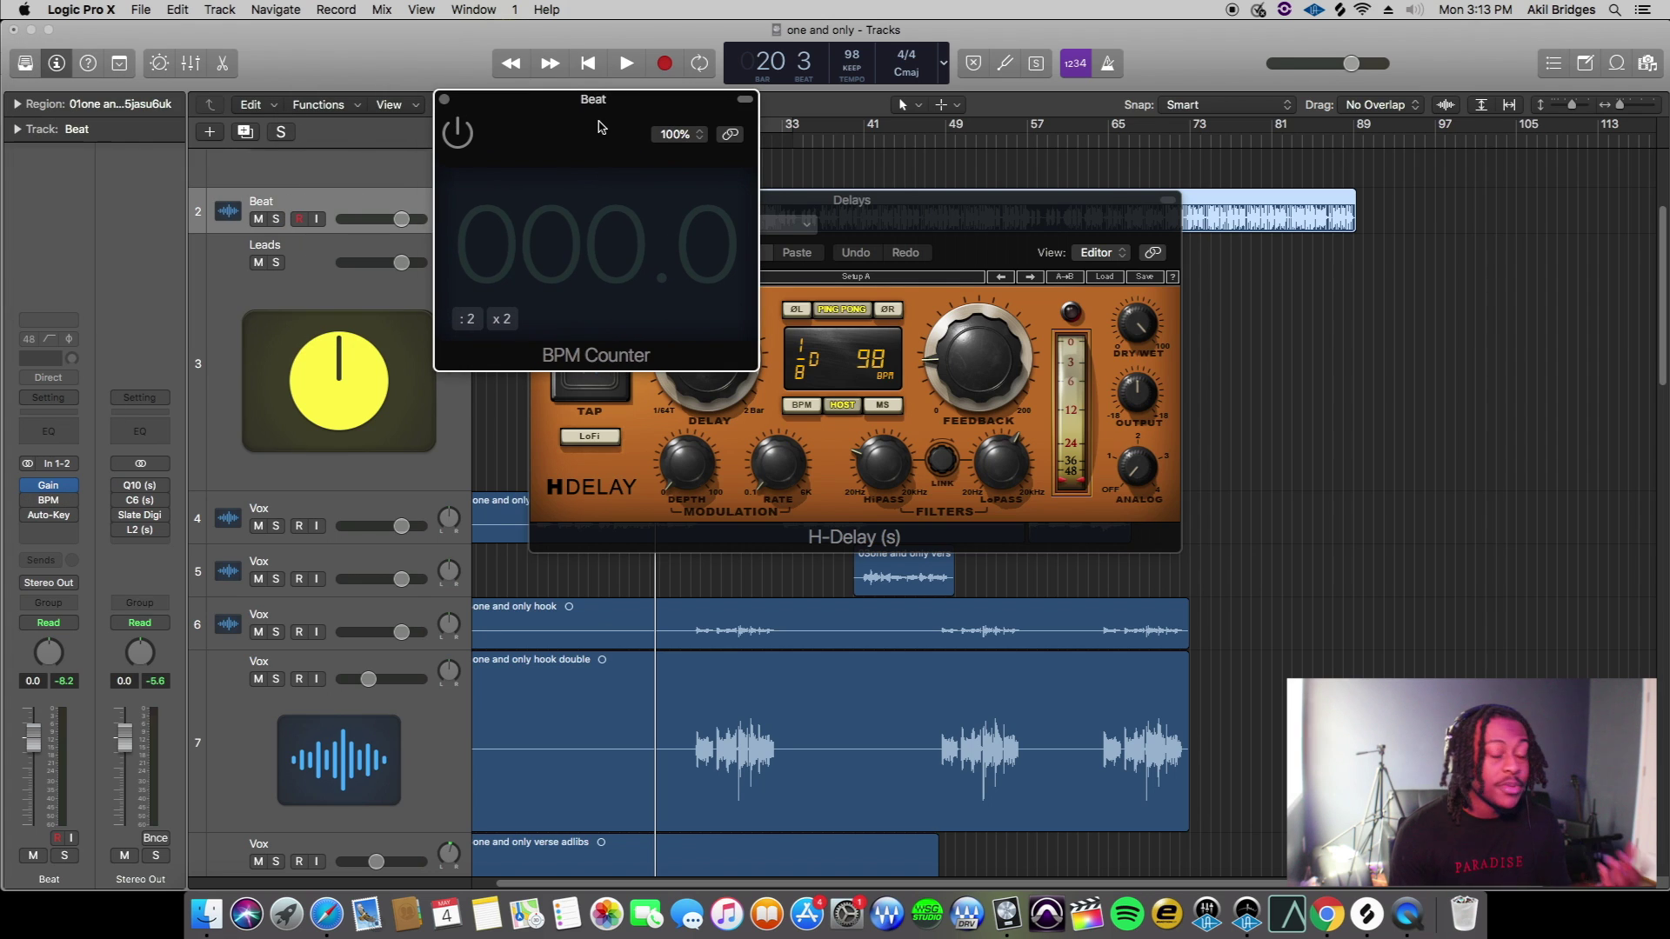
pyautogui.click(448, 141)
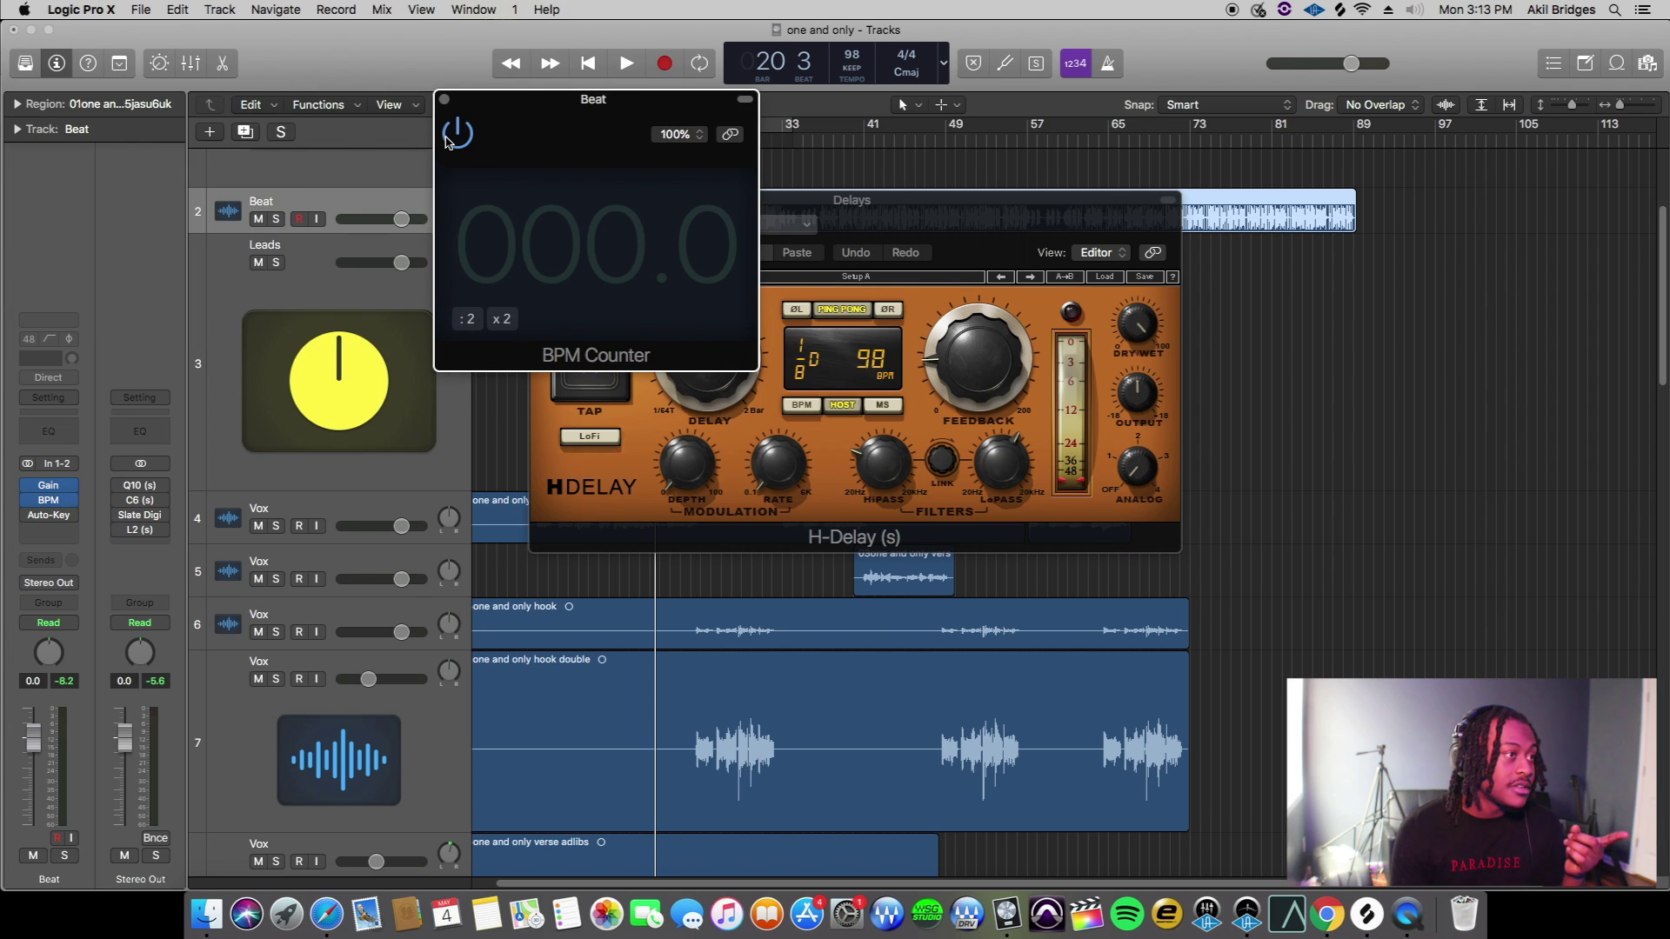
pyautogui.click(454, 134)
pyautogui.click(446, 100)
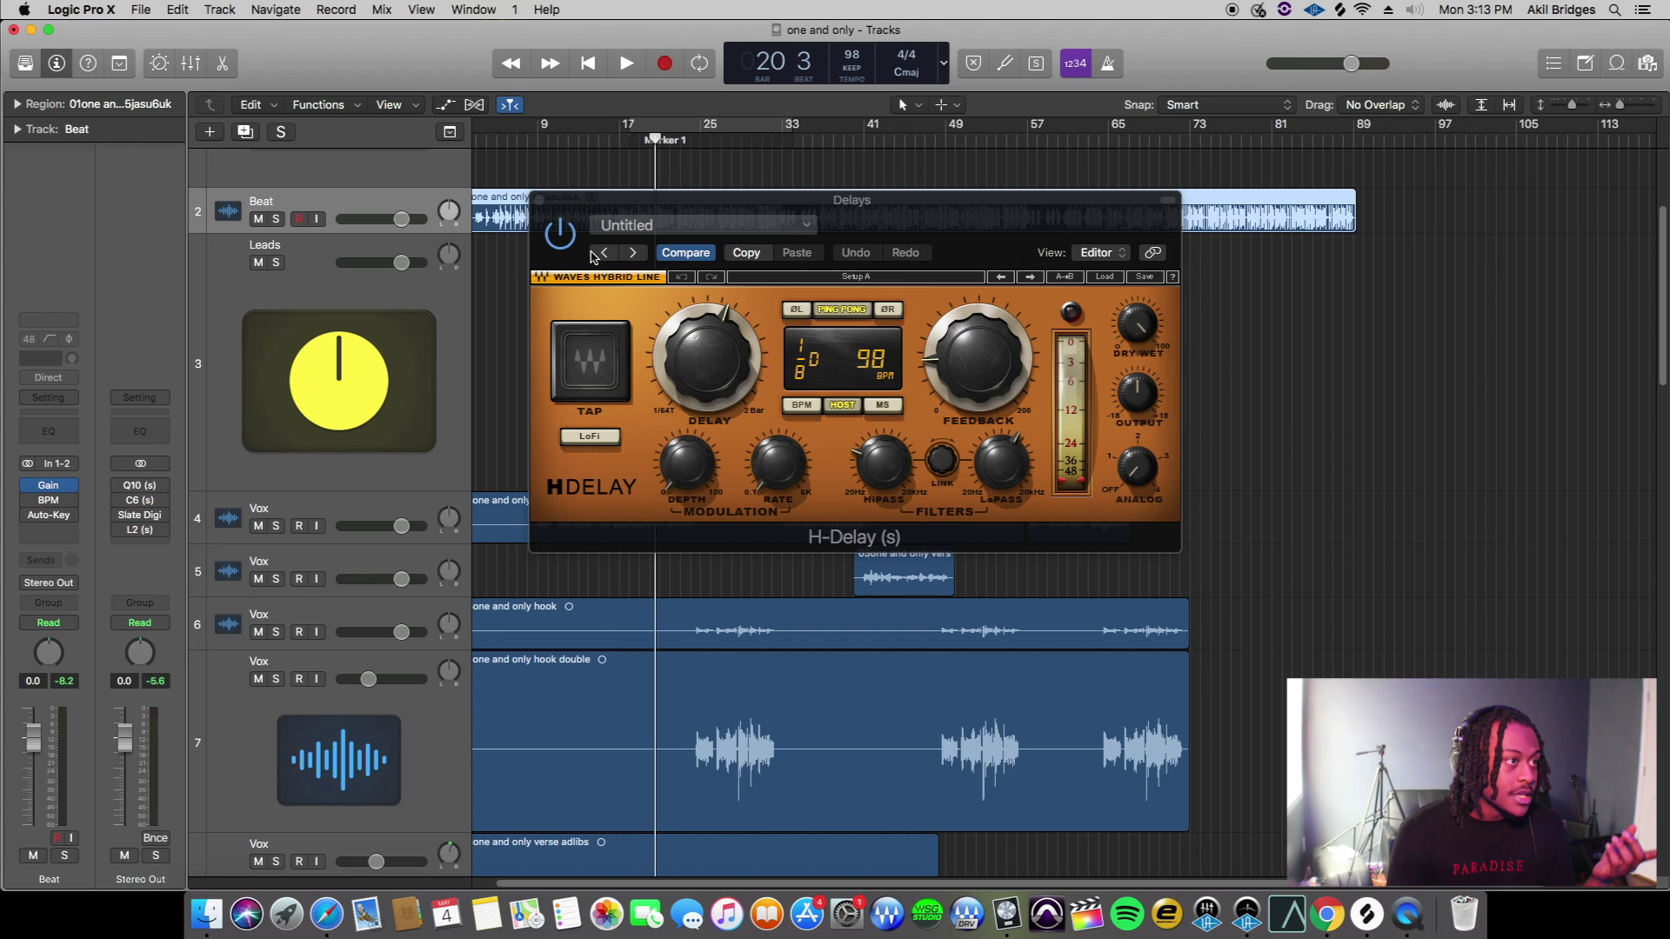
# Close the H-Delay, reselect the Leads track, and show the Delays channel fed by its Bus 7 send
pyautogui.click(538, 200)
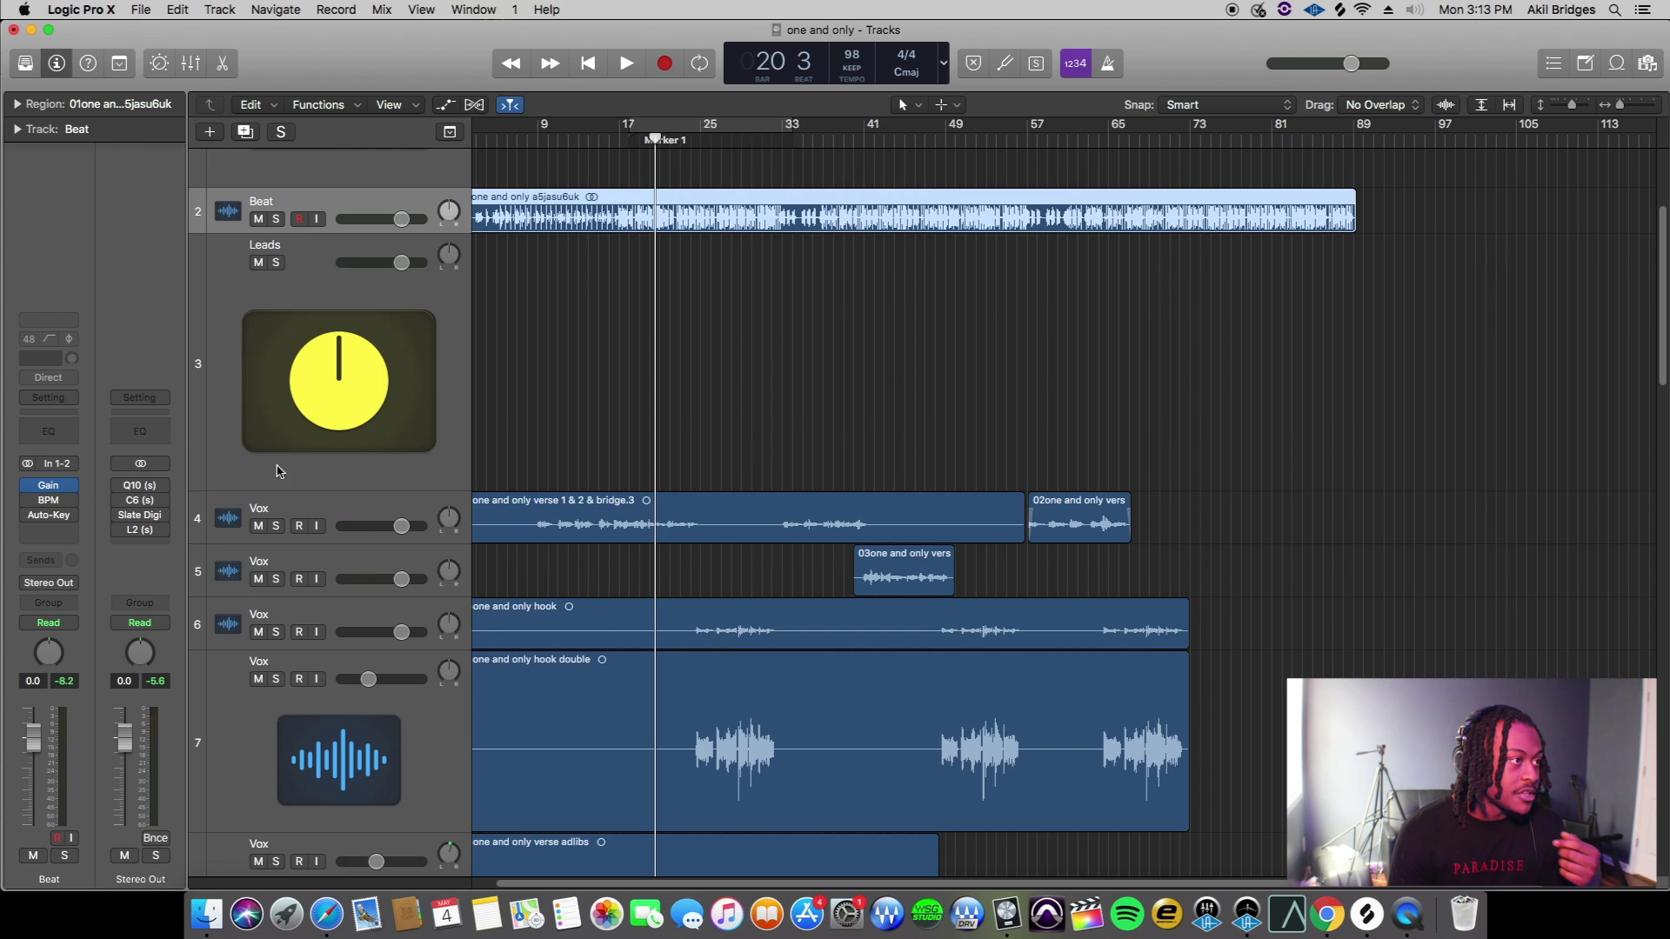
pyautogui.click(364, 348)
pyautogui.click(41, 515)
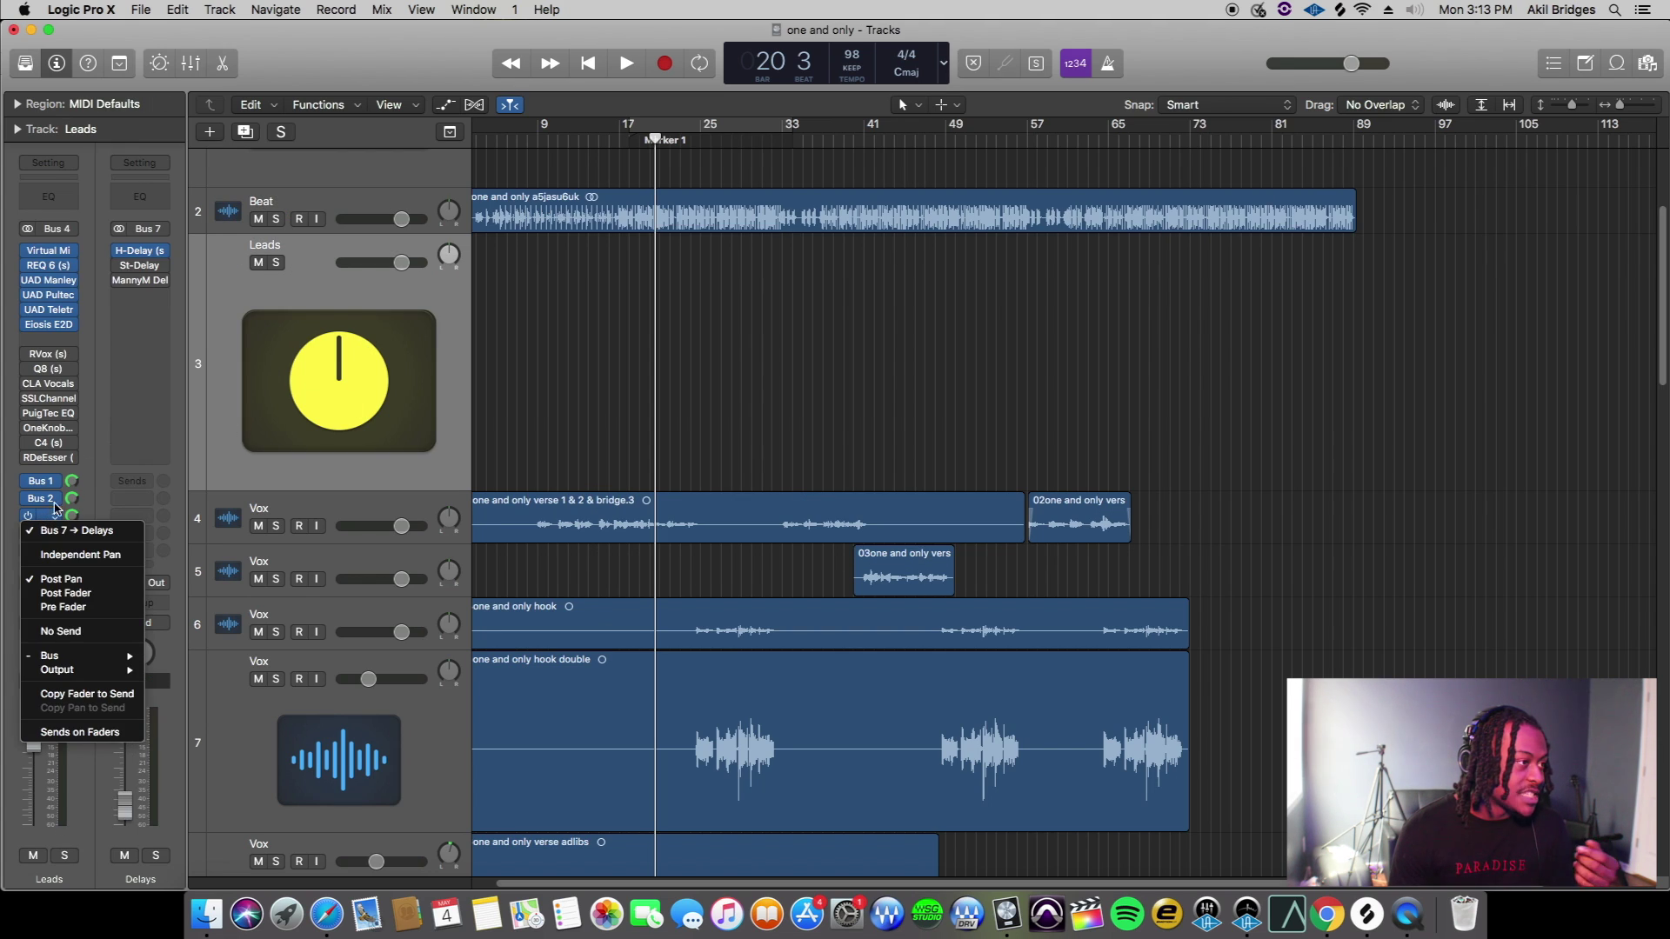
pyautogui.click(278, 258)
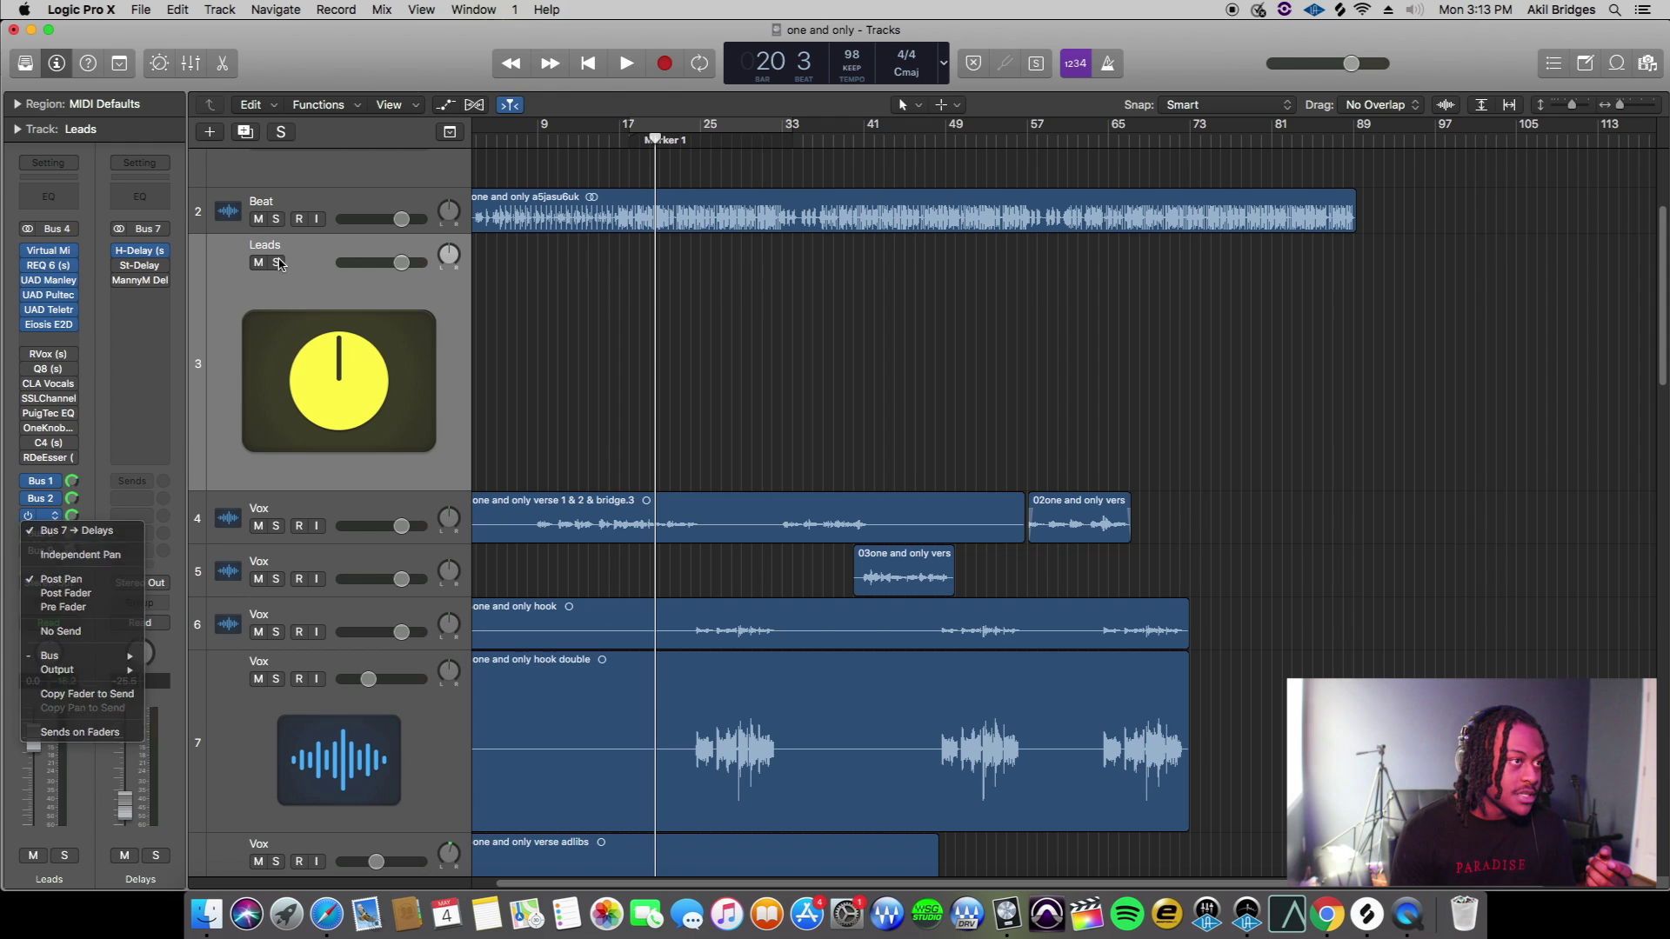
# Play the full mix from bar 20 with the Delays send enabled and stop at bar 26
pyautogui.click(628, 141)
pyautogui.click(647, 141)
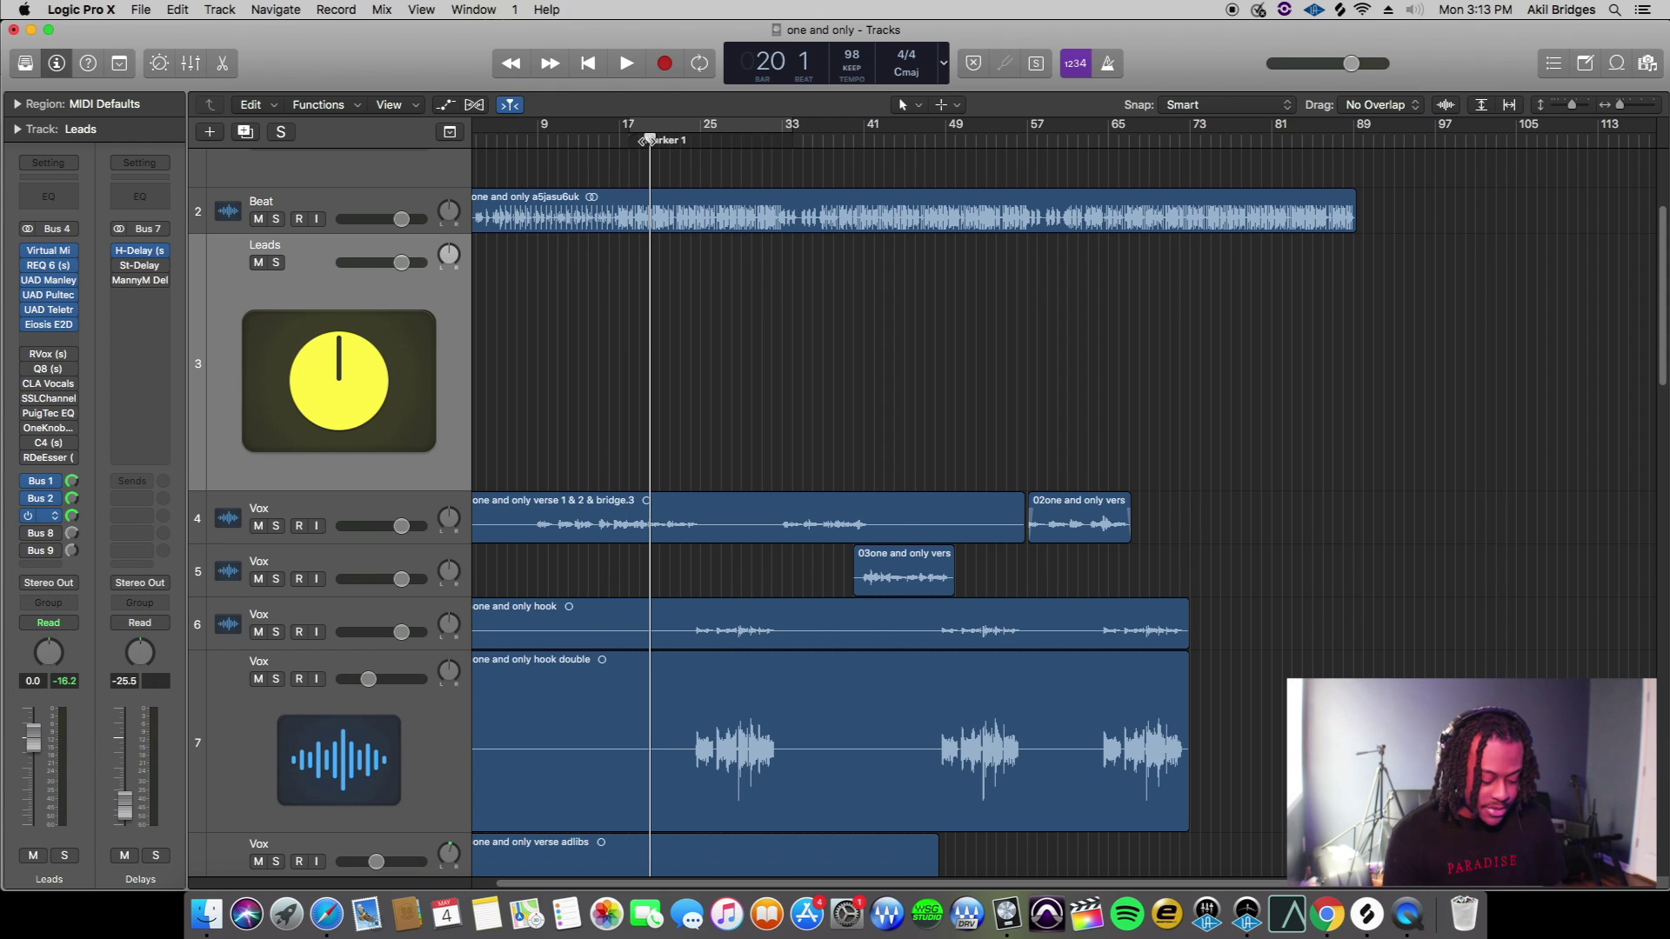
pyautogui.press('space')
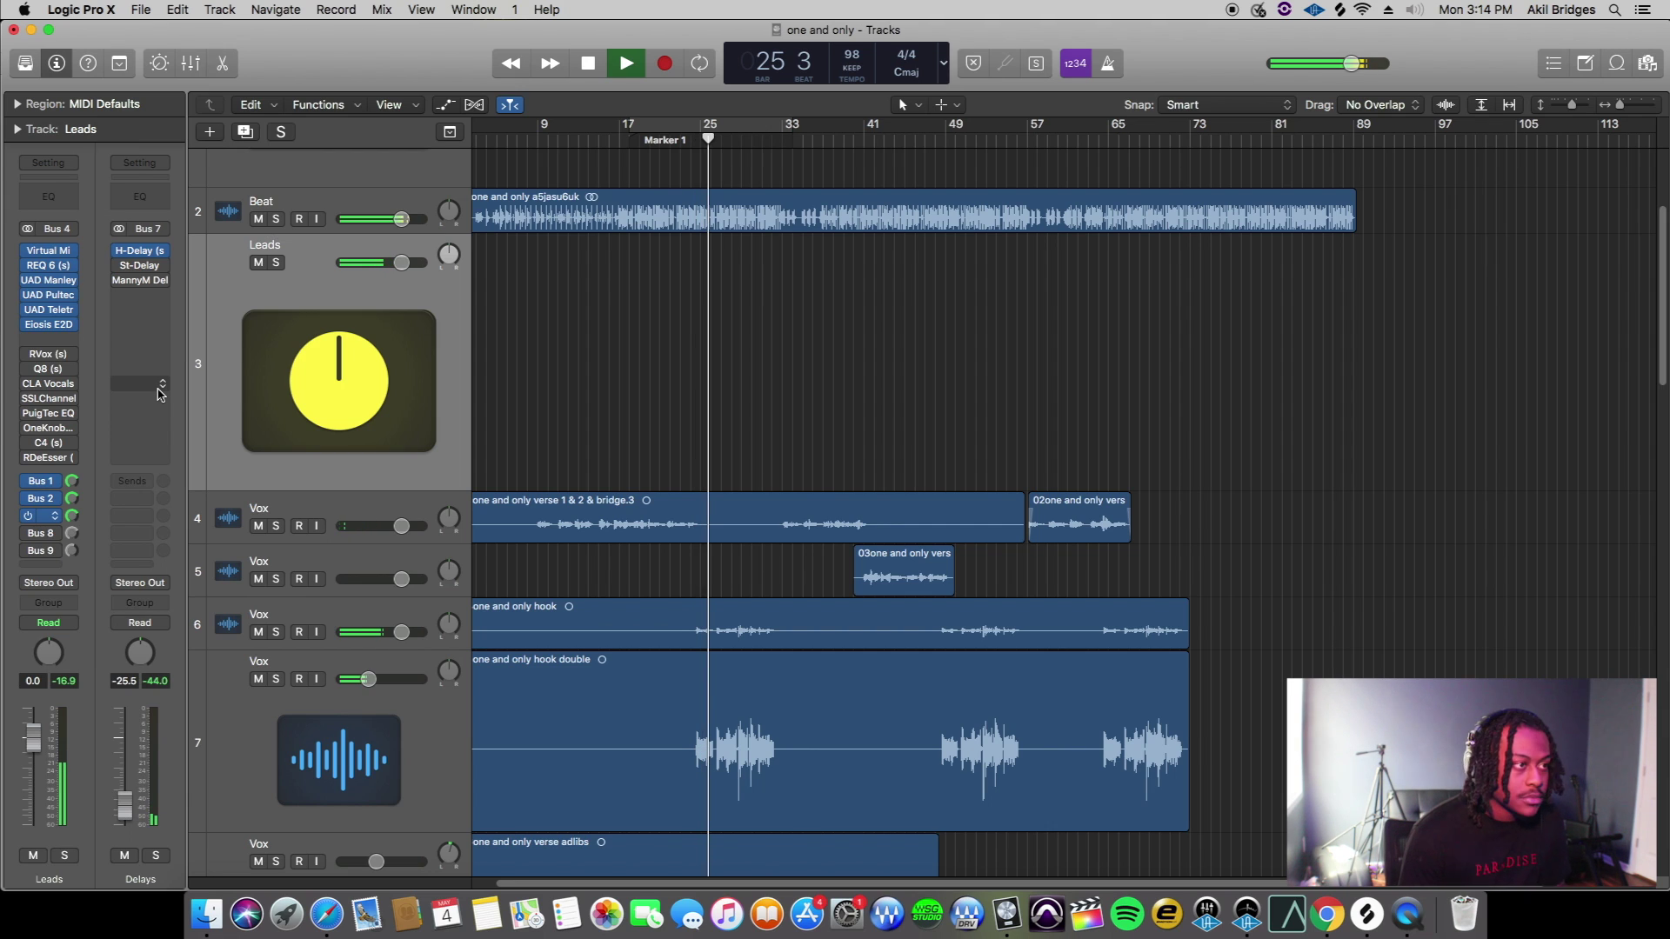
pyautogui.press('space')
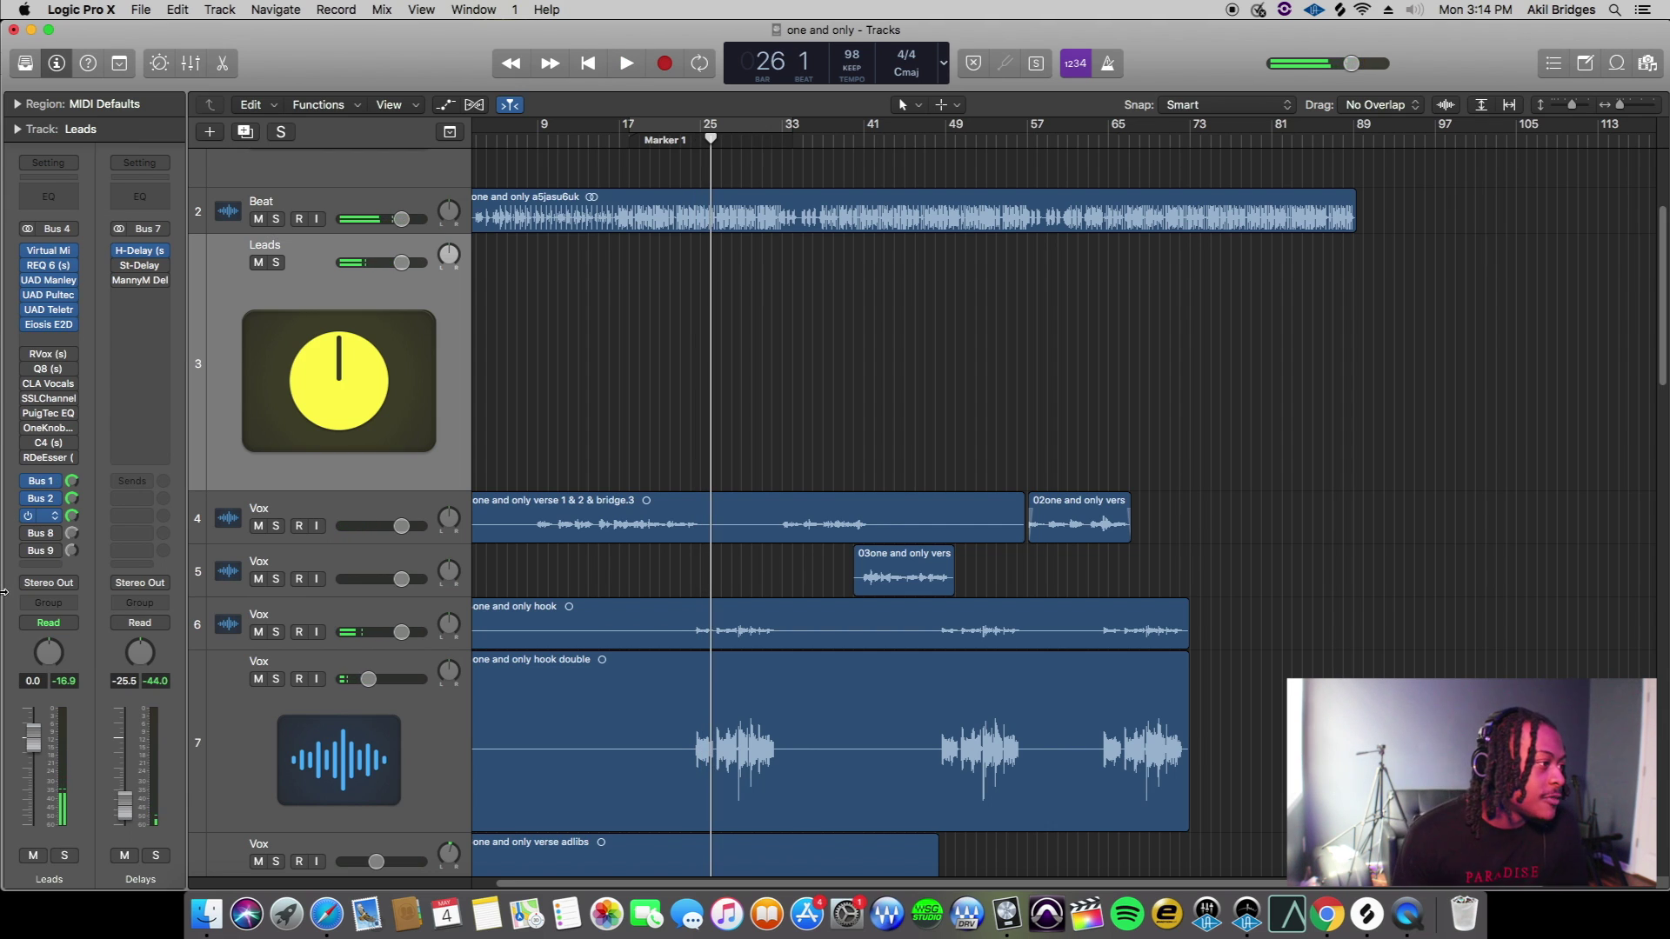
# Enable the Bus 8 send on Leads and open the MPXNativeReverb on its Verb channel
pyautogui.click(43, 535)
pyautogui.click(1, 522)
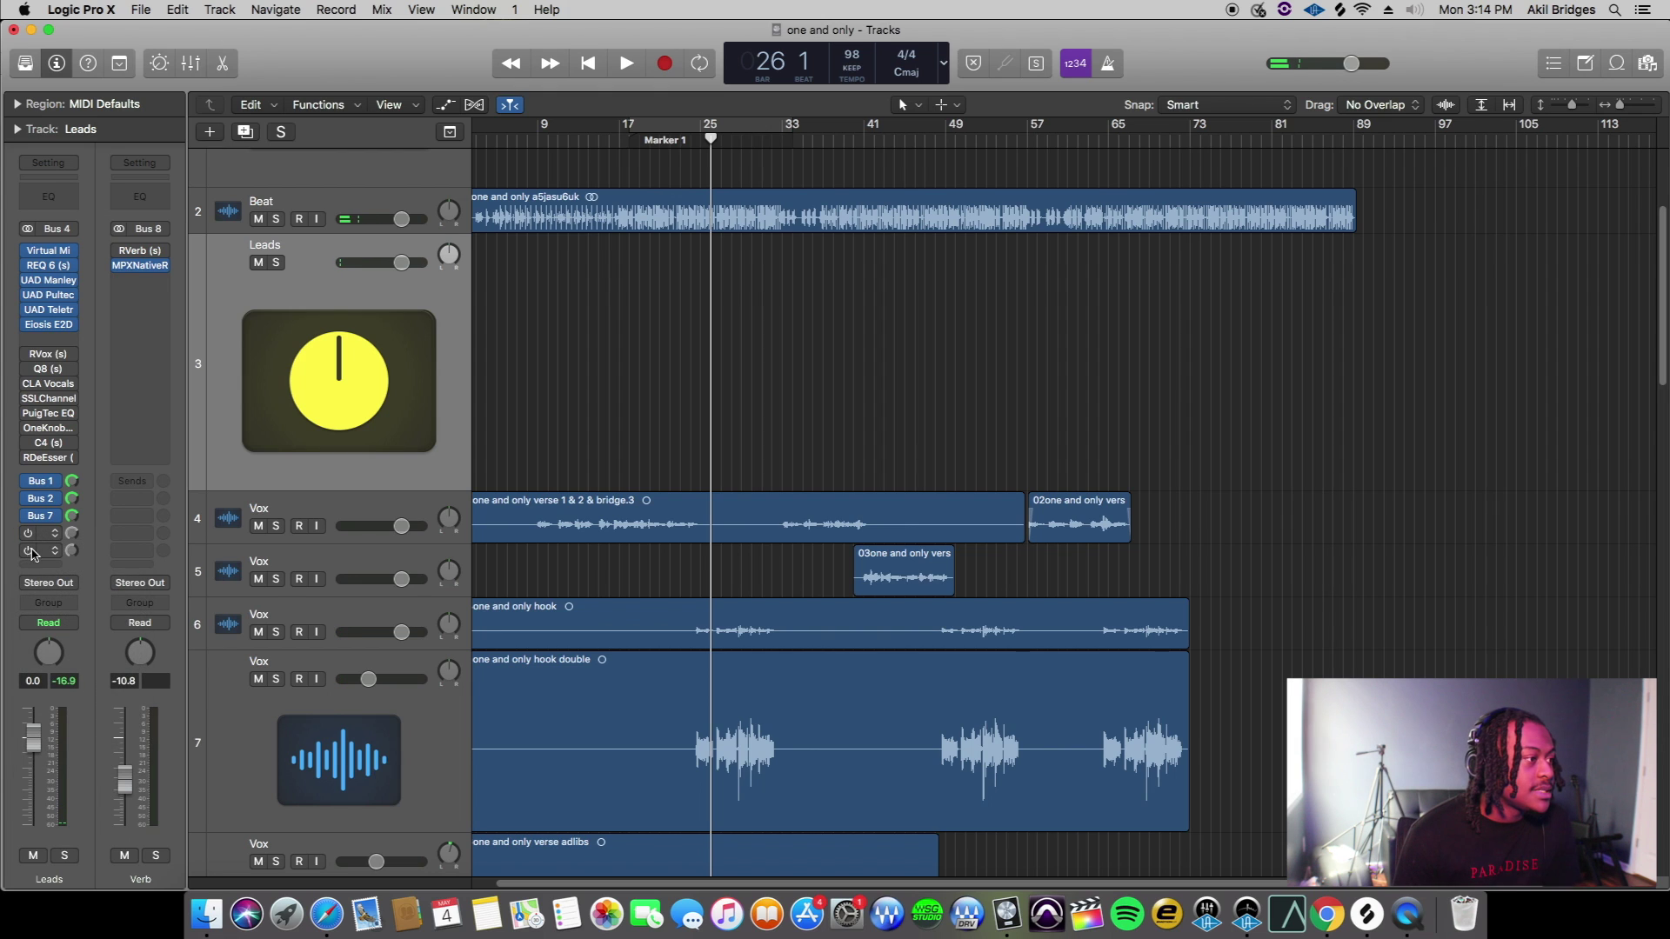
pyautogui.click(28, 534)
pyautogui.click(53, 534)
pyautogui.click(207, 333)
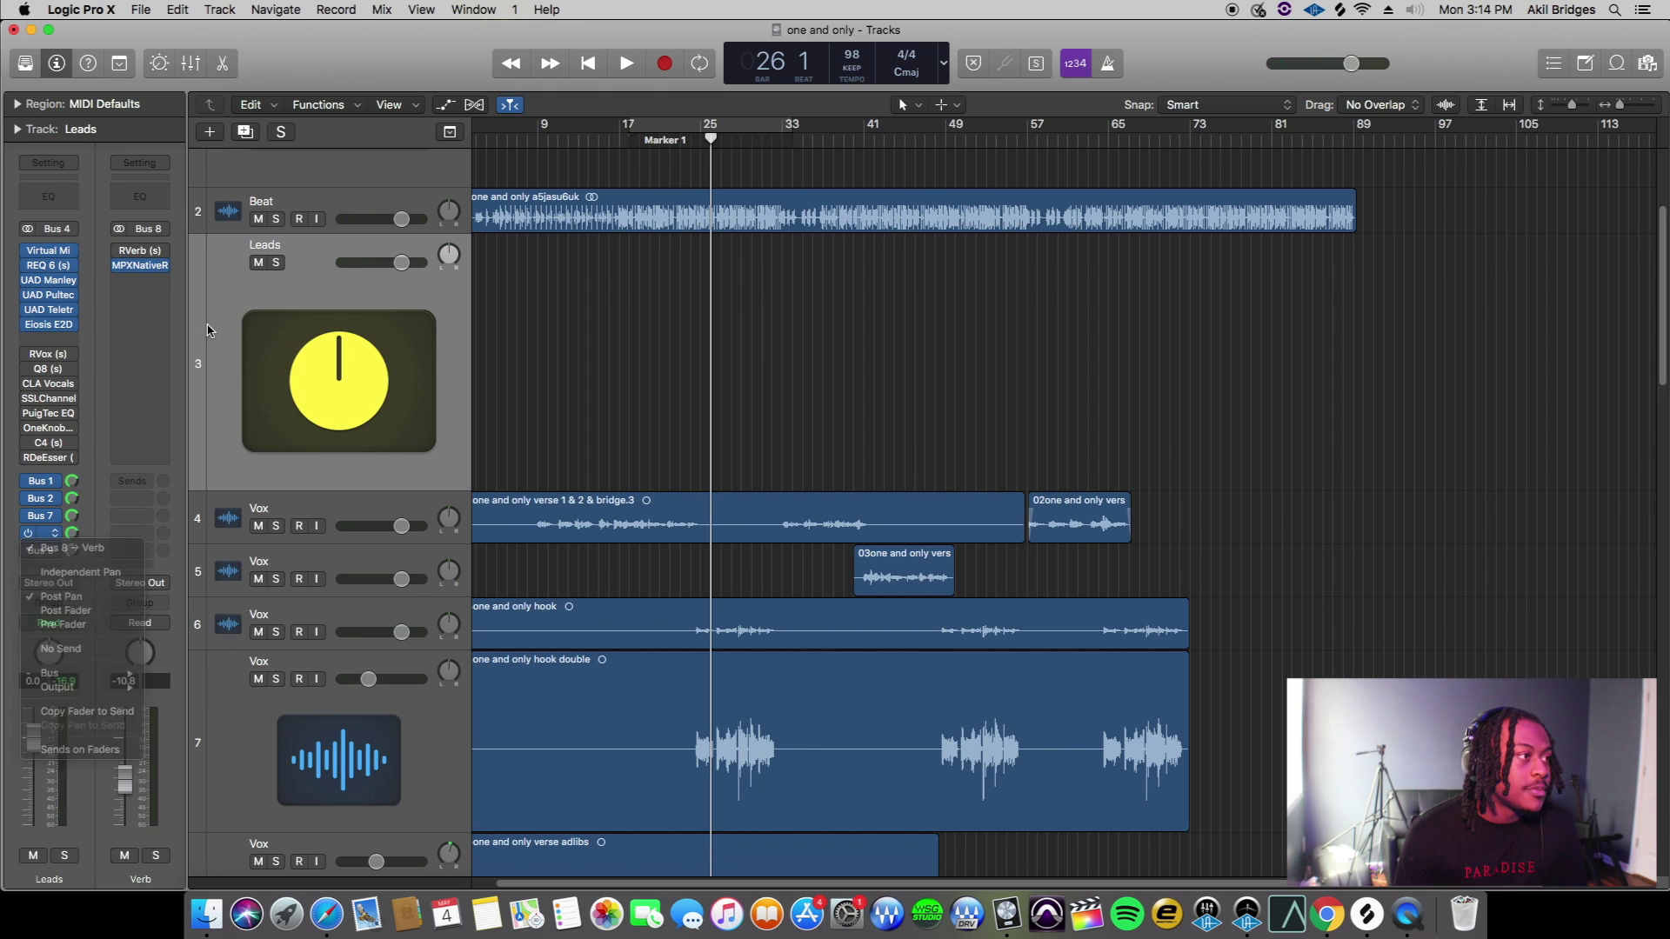
pyautogui.click(143, 267)
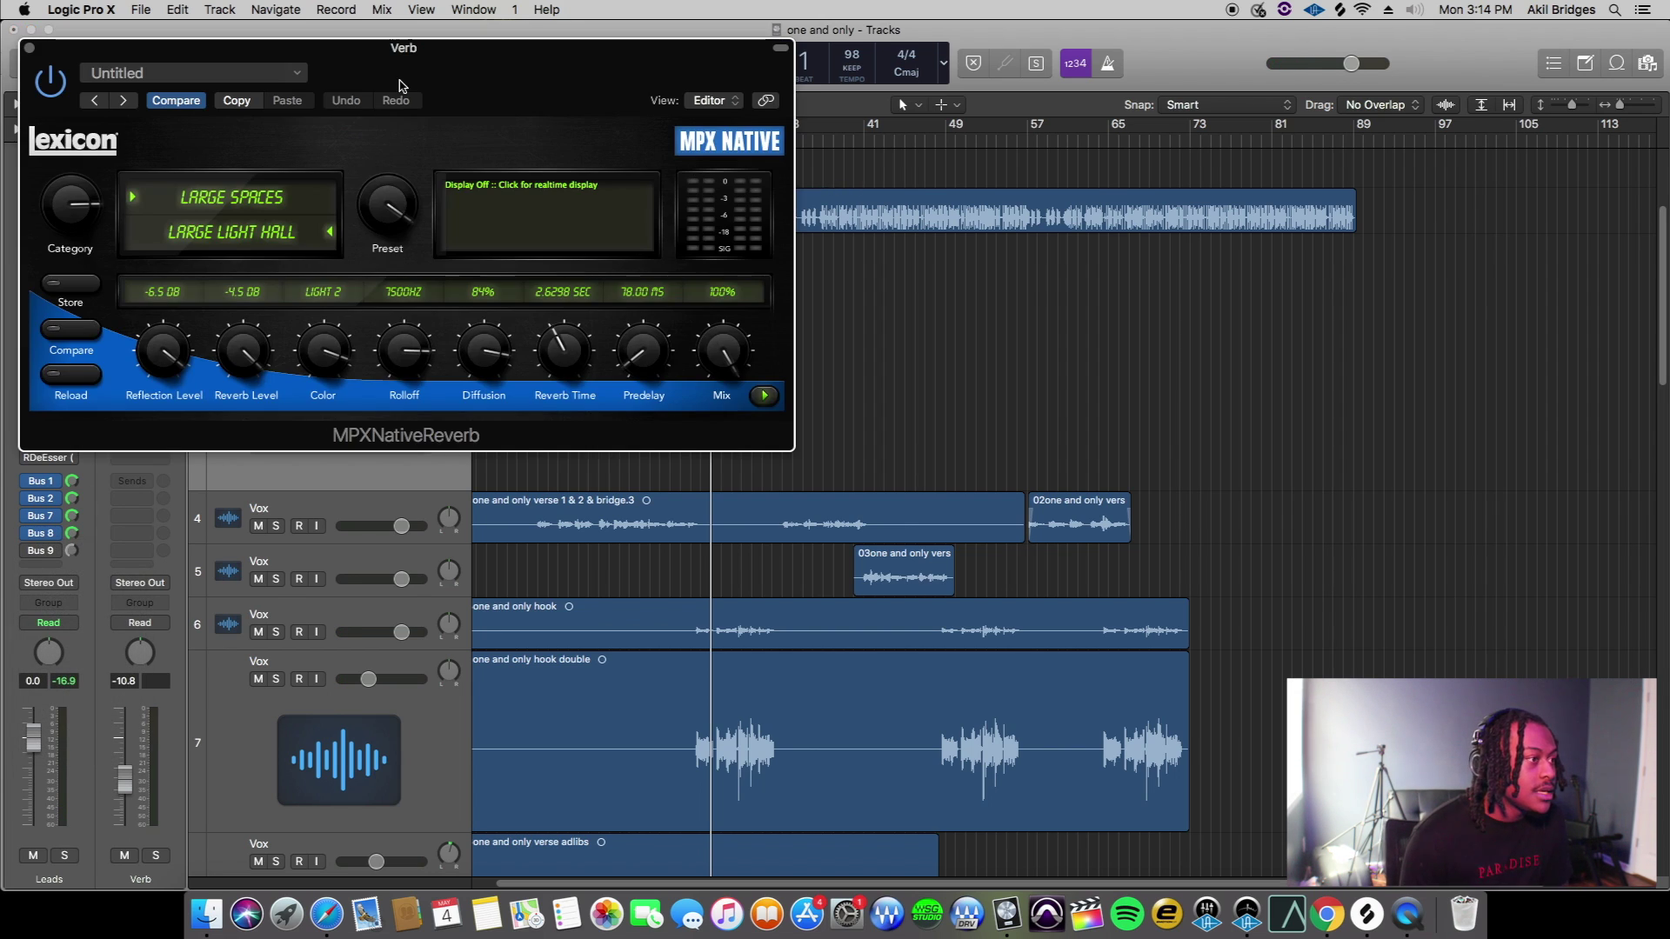
pyautogui.moveTo(490, 79); pyautogui.dragTo(912, 115)
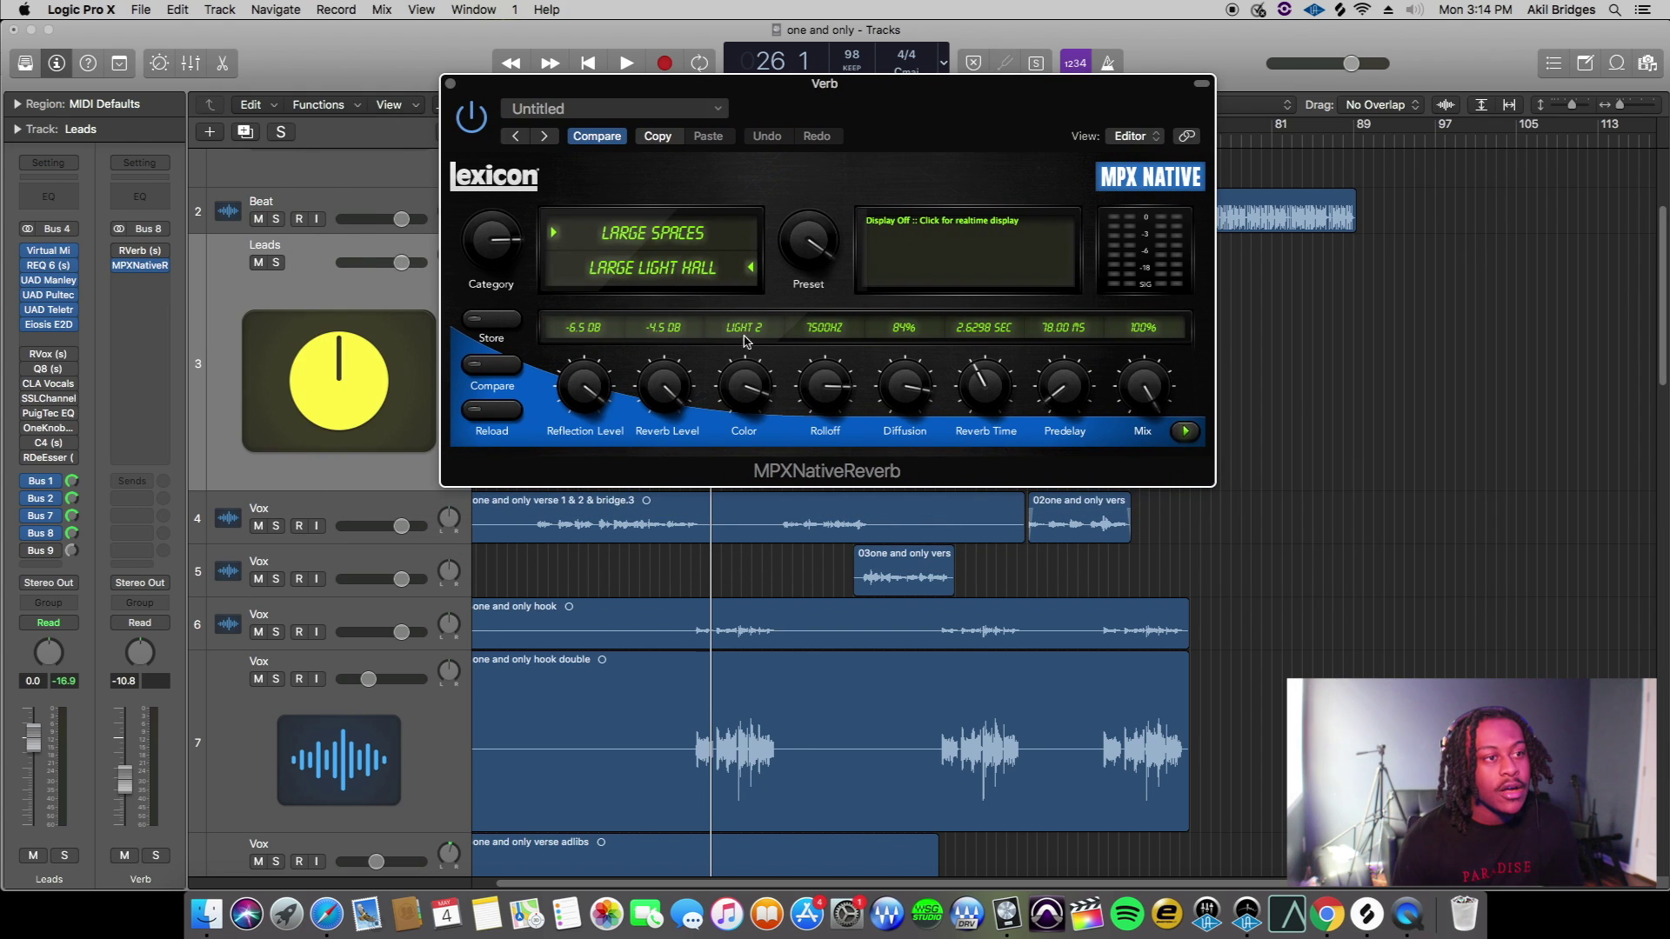
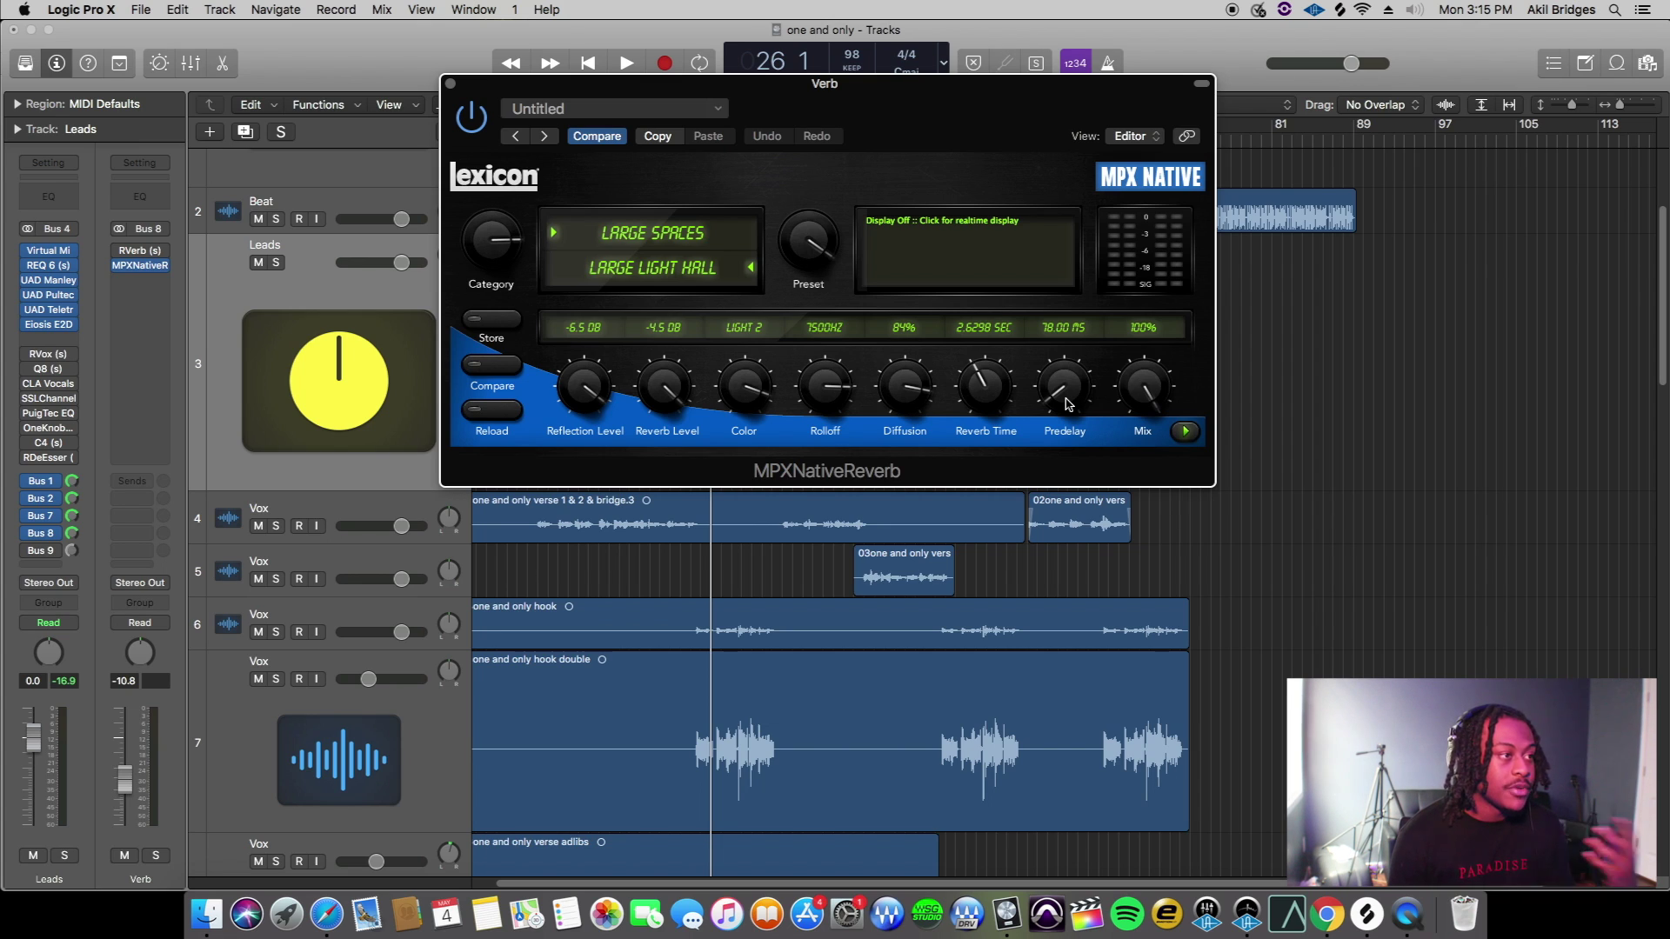
# Return the playhead to the start of the project and move the Verb reverb window aside
pyautogui.click(449, 85)
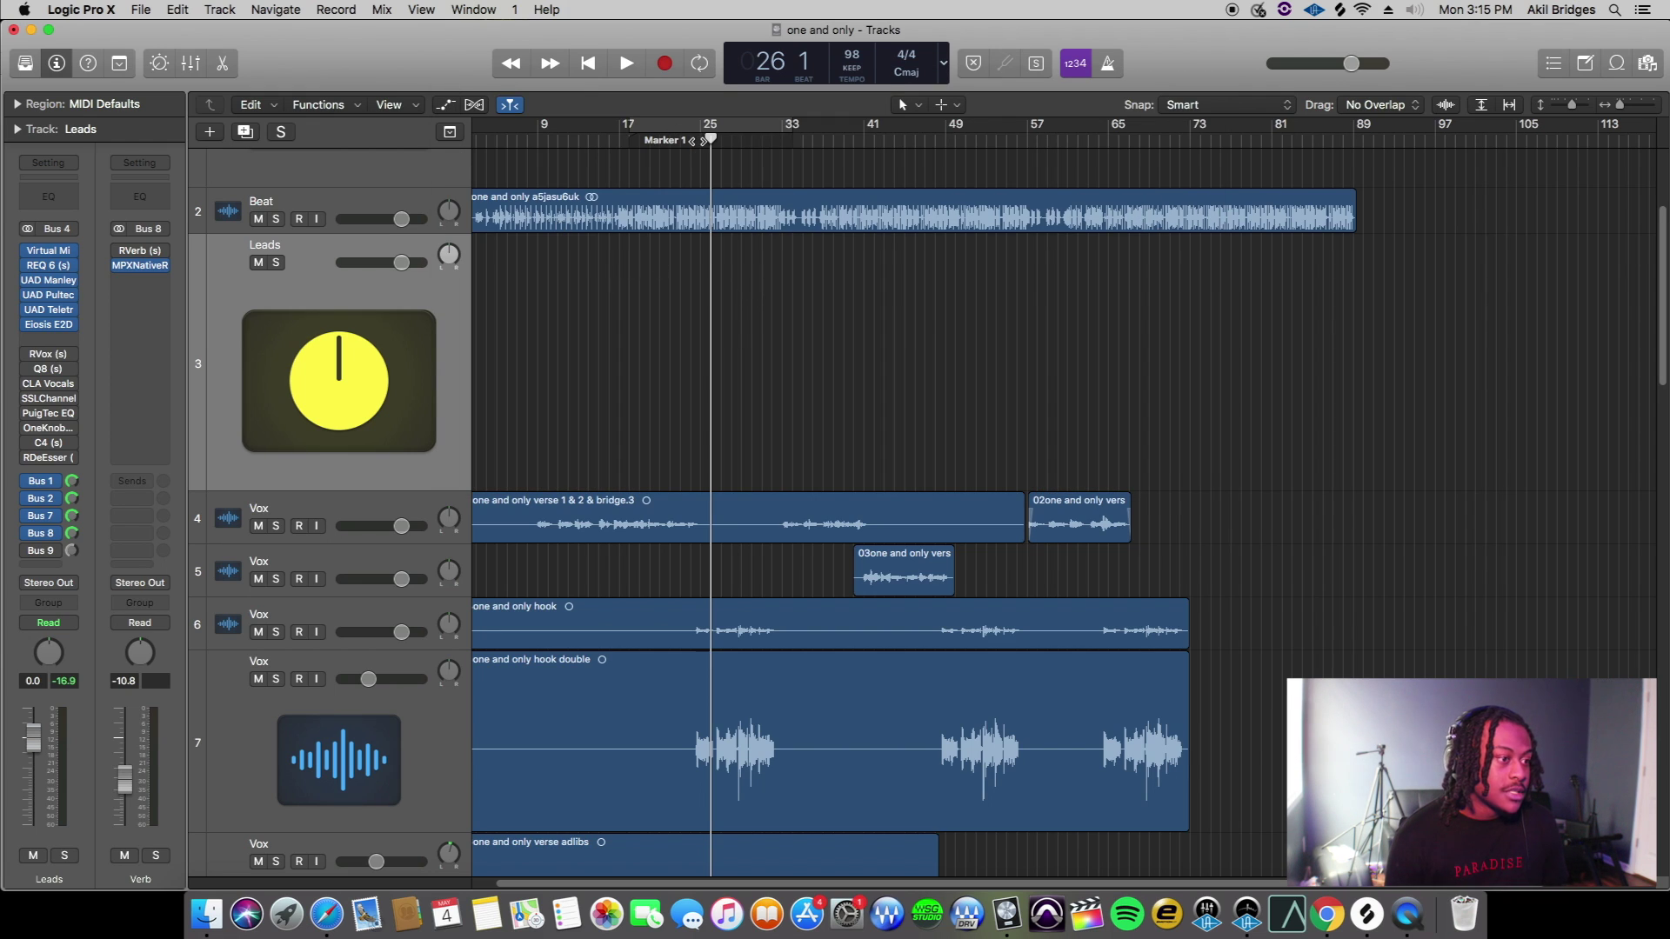
pyautogui.press('Return')
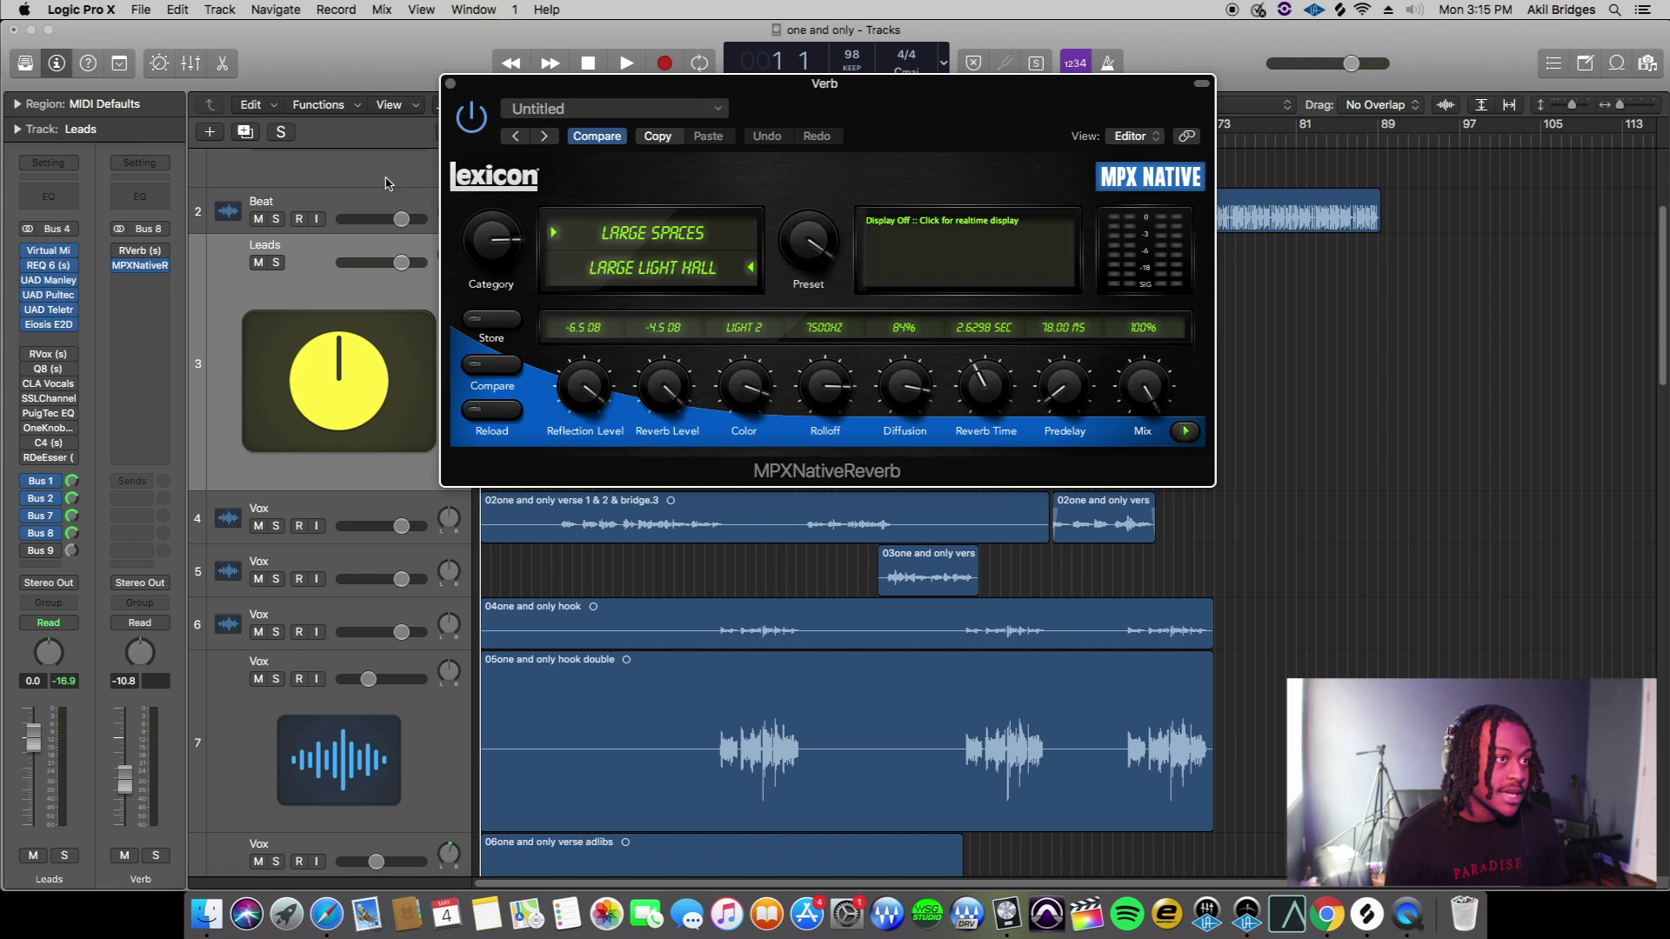
pyautogui.moveTo(1010, 98); pyautogui.dragTo(1358, 79)
# Undo the accidental drag of the Beat region onto the Master track and reselect Leads
pyautogui.moveTo(523, 219); pyautogui.dragTo(657, 137)
pyautogui.click(177, 9)
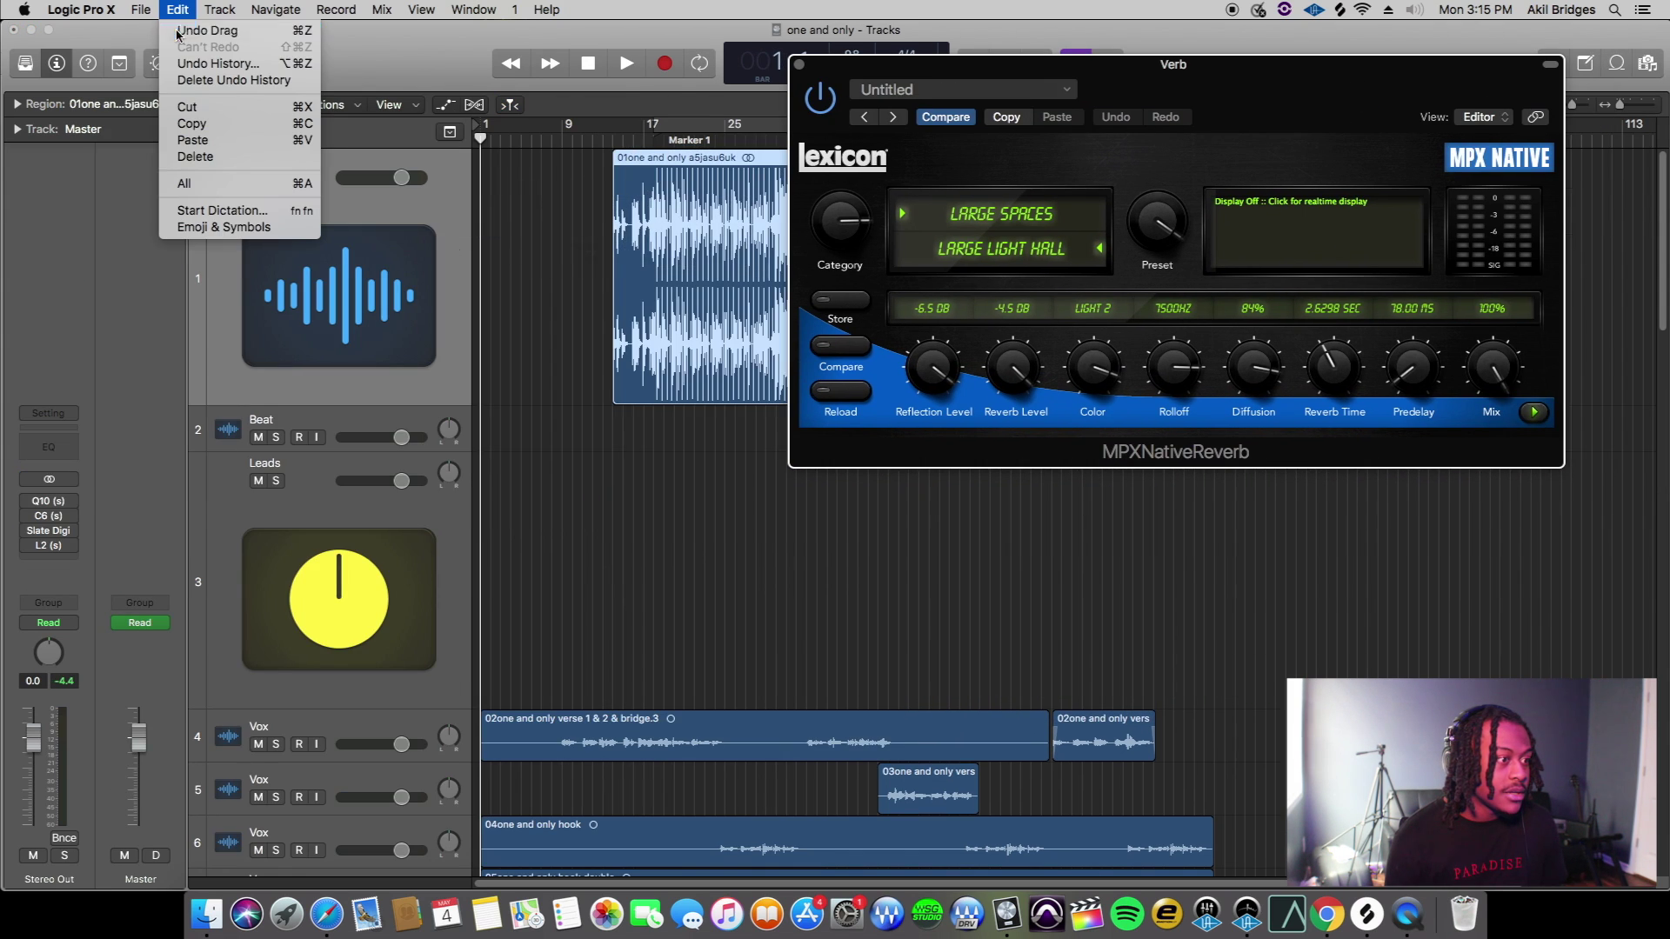
pyautogui.click(182, 31)
pyautogui.click(604, 555)
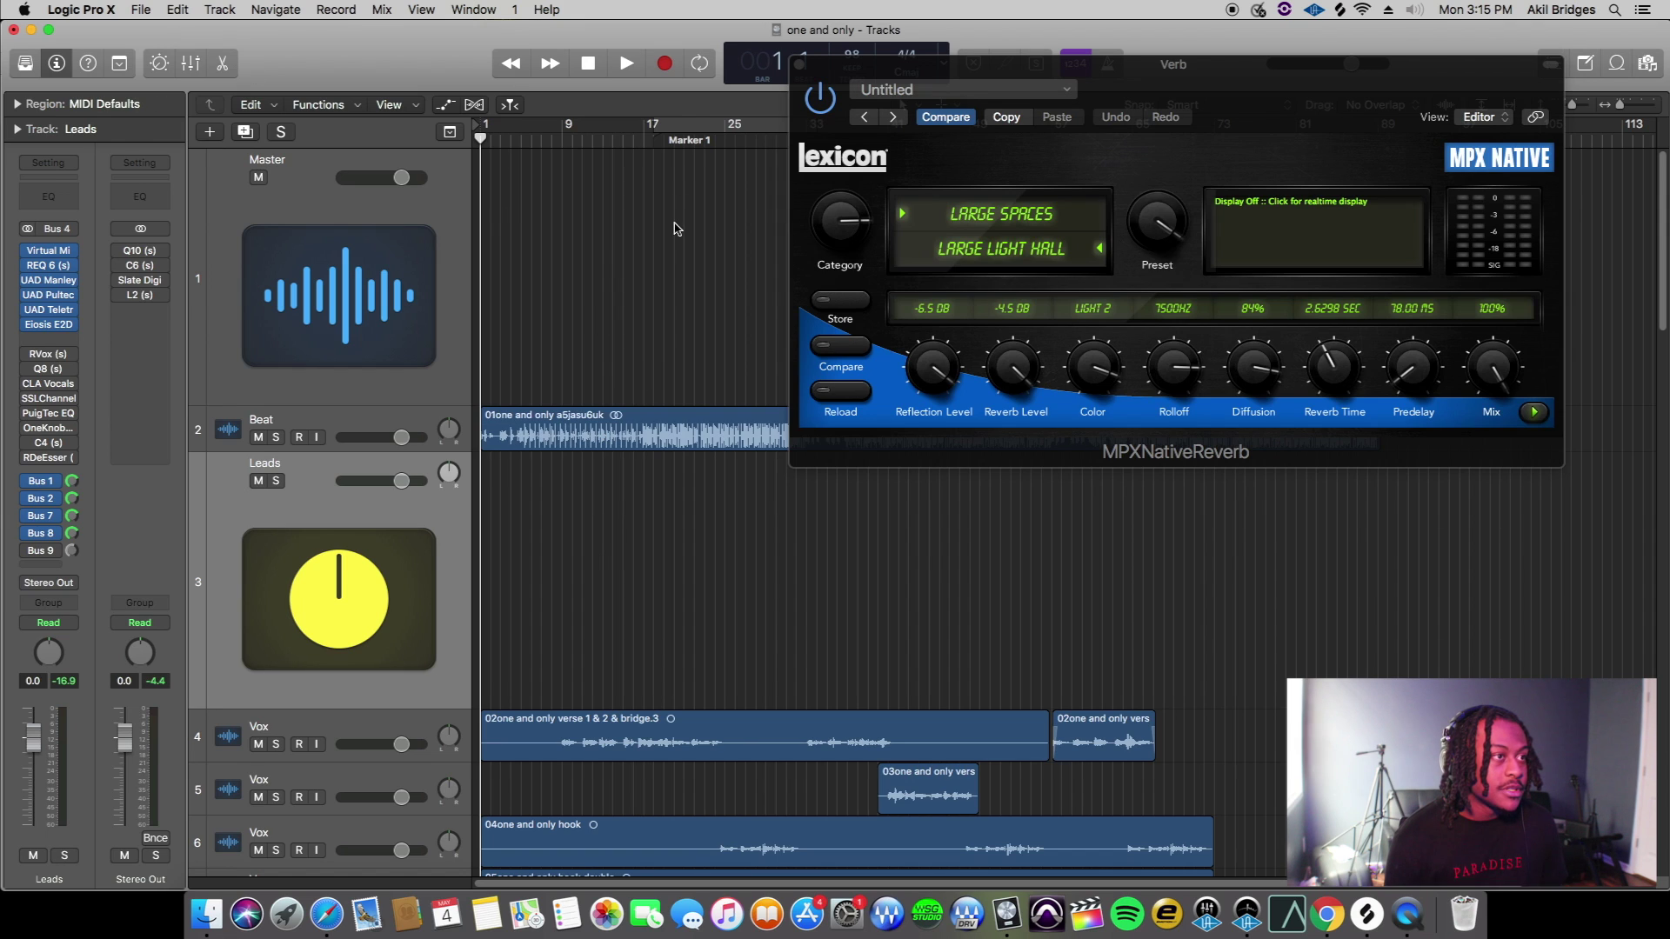
# Audition Leads in solo from bar 22 to bar 27 with the Verb send on, closing the reverb and clearing the solo at the end
pyautogui.click(695, 139)
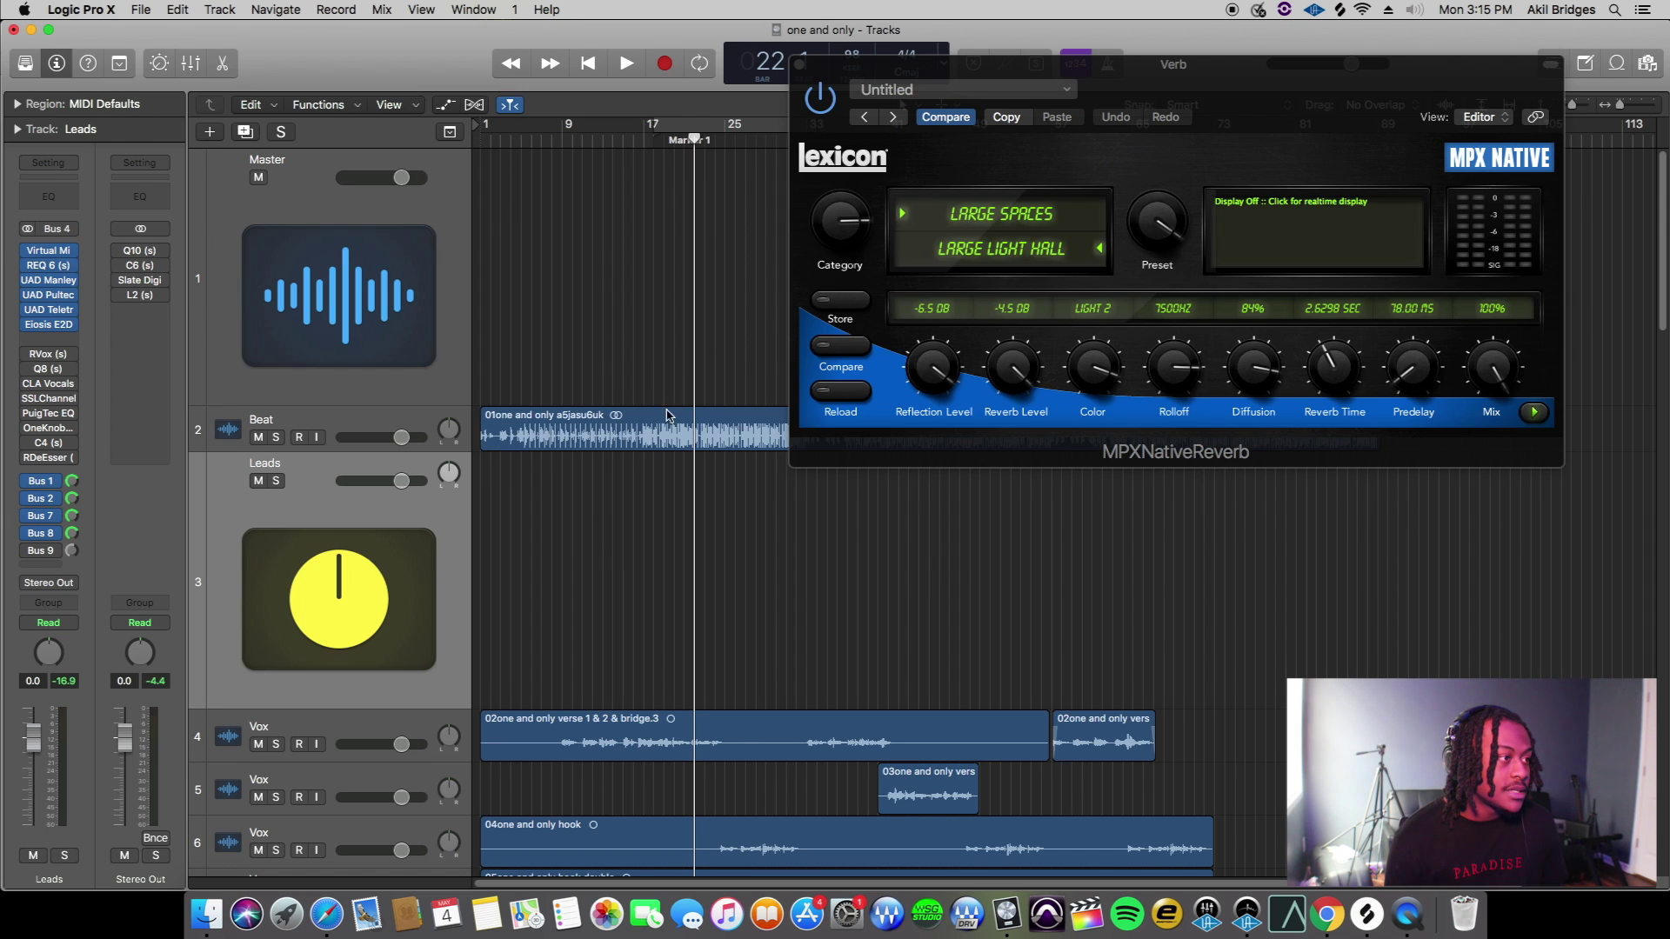
pyautogui.click(276, 481)
pyautogui.press('space')
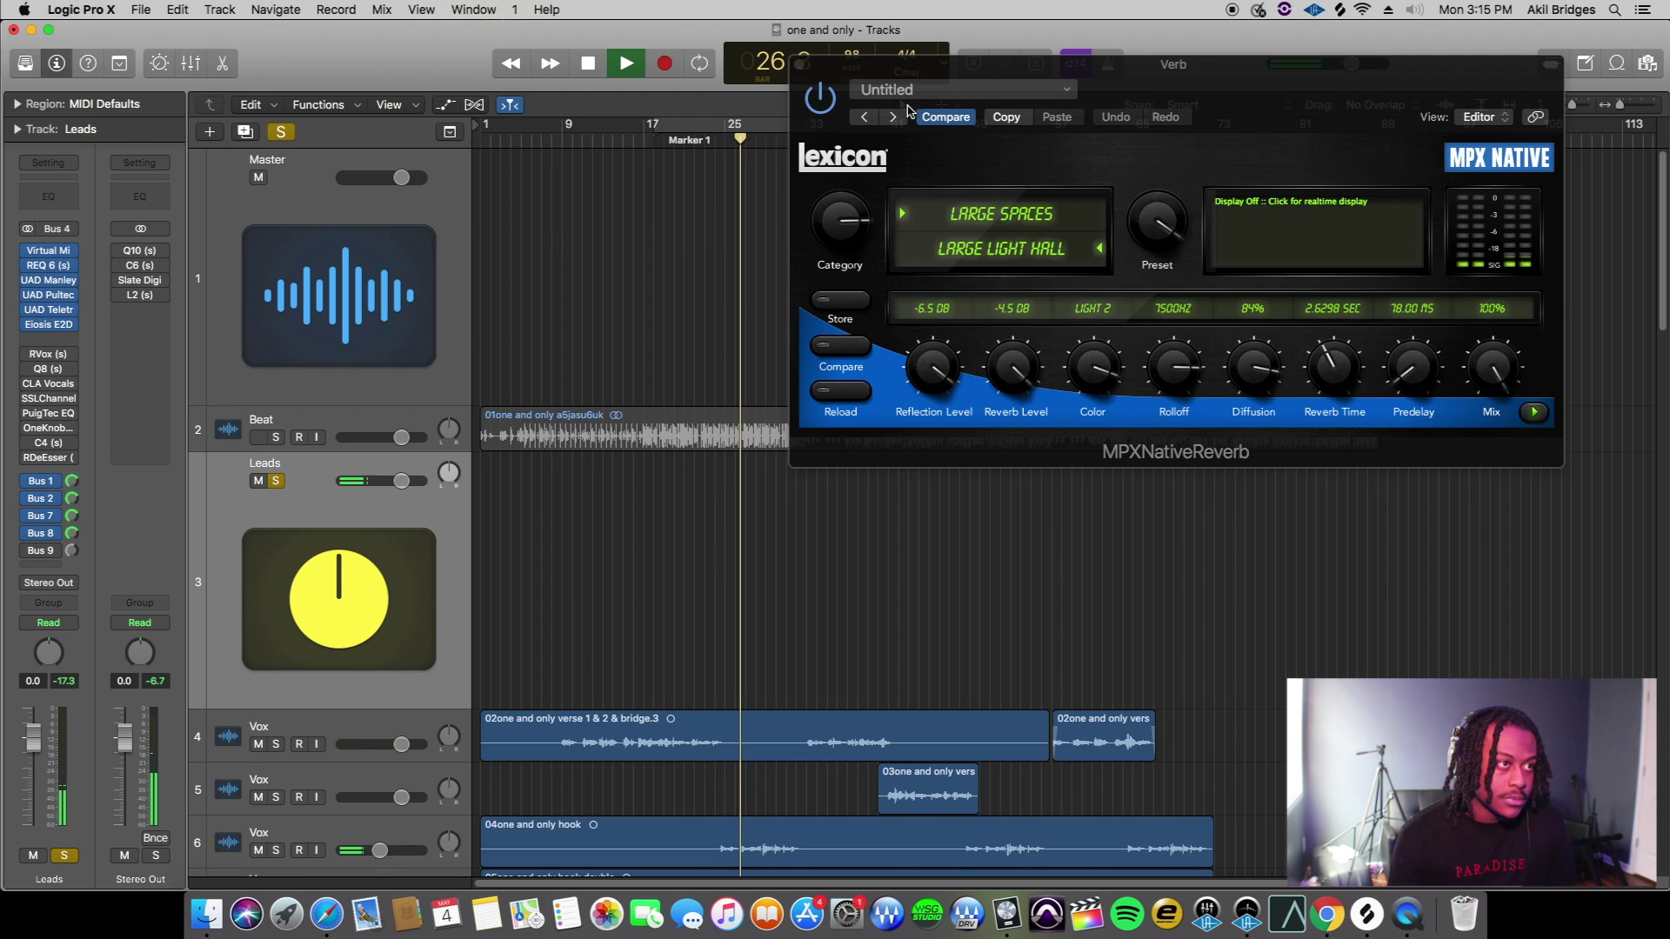
pyautogui.press('space')
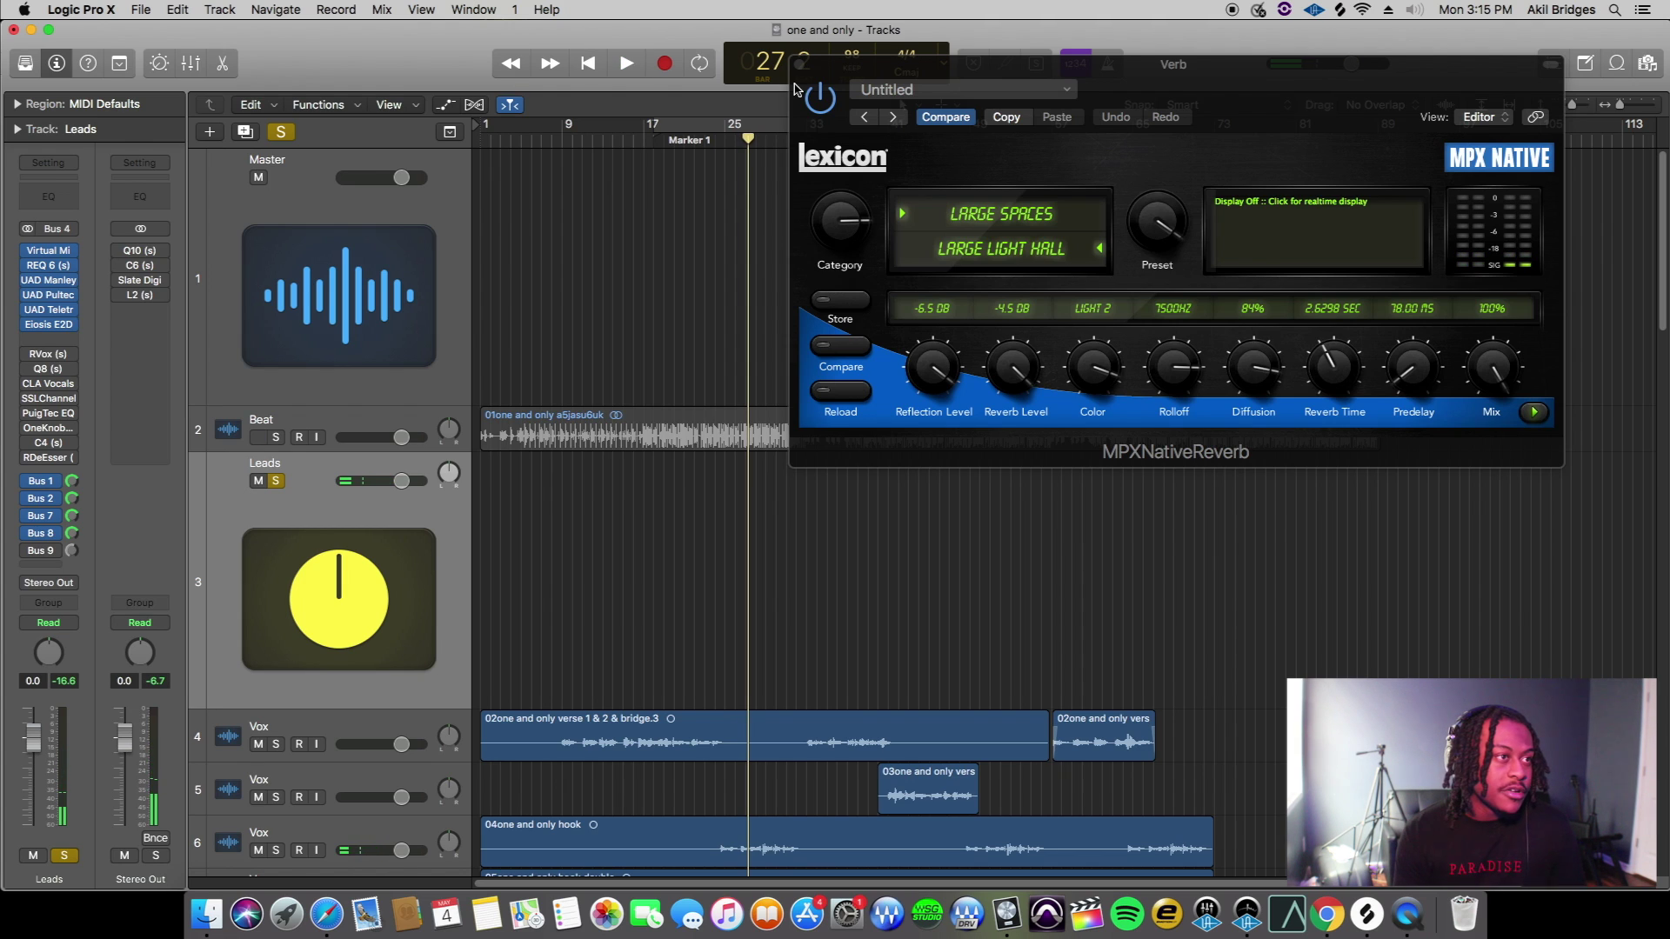
pyautogui.click(798, 65)
pyautogui.click(282, 132)
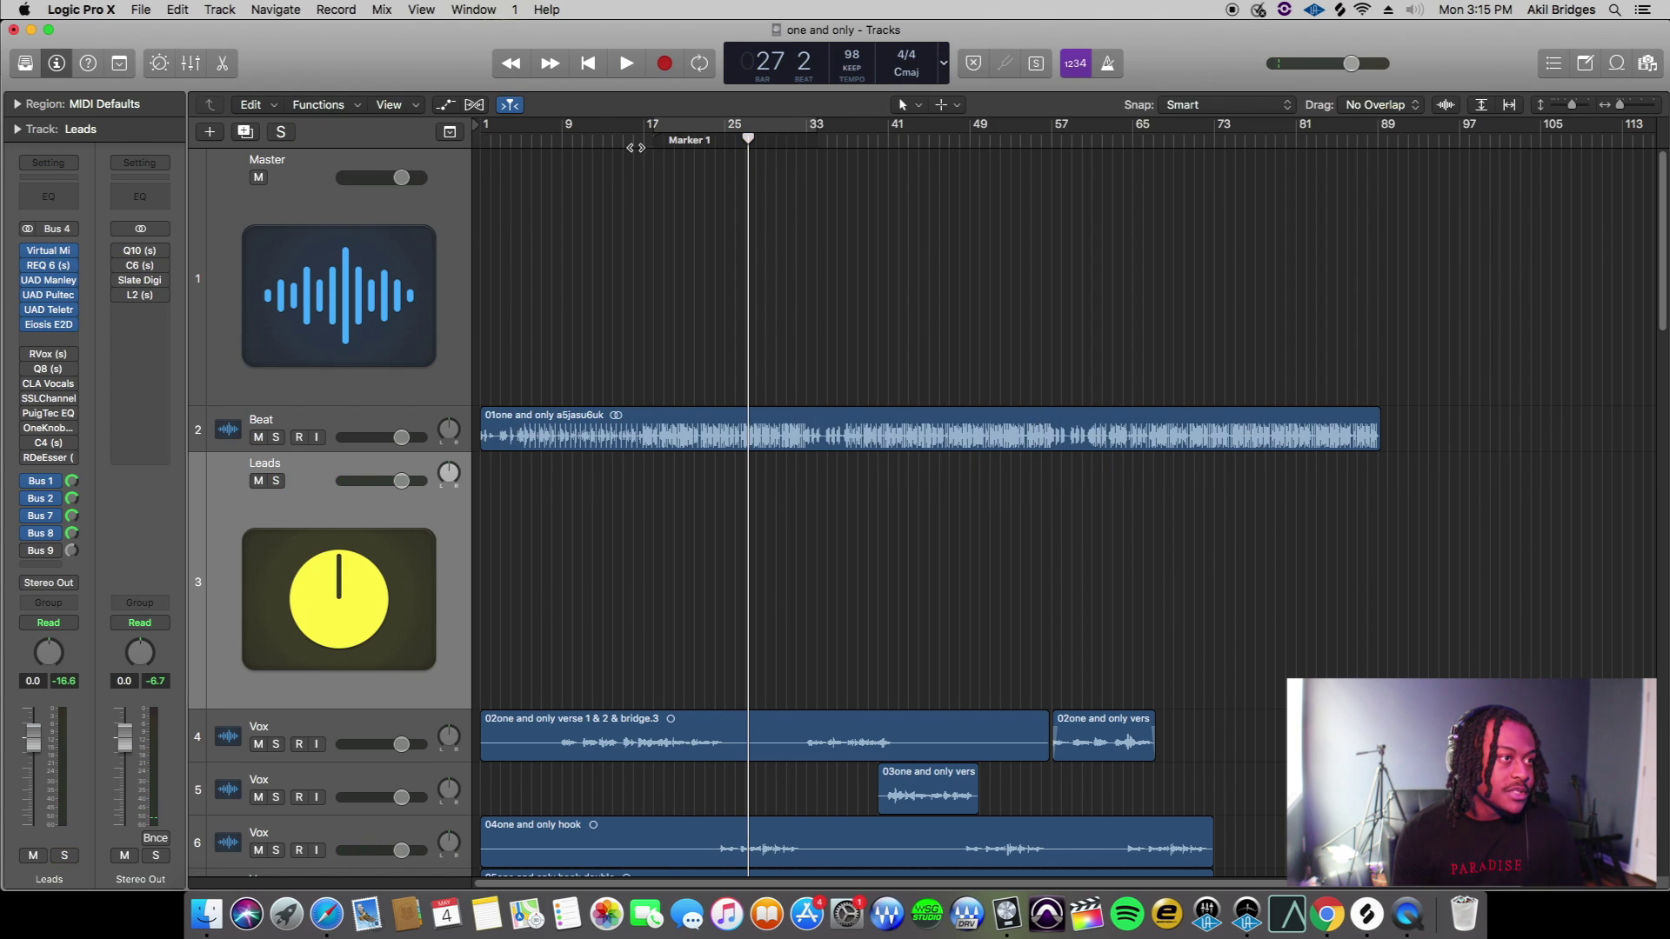
# Play the full mix from bar 13 with the Verb send enabled on Leads
pyautogui.click(692, 141)
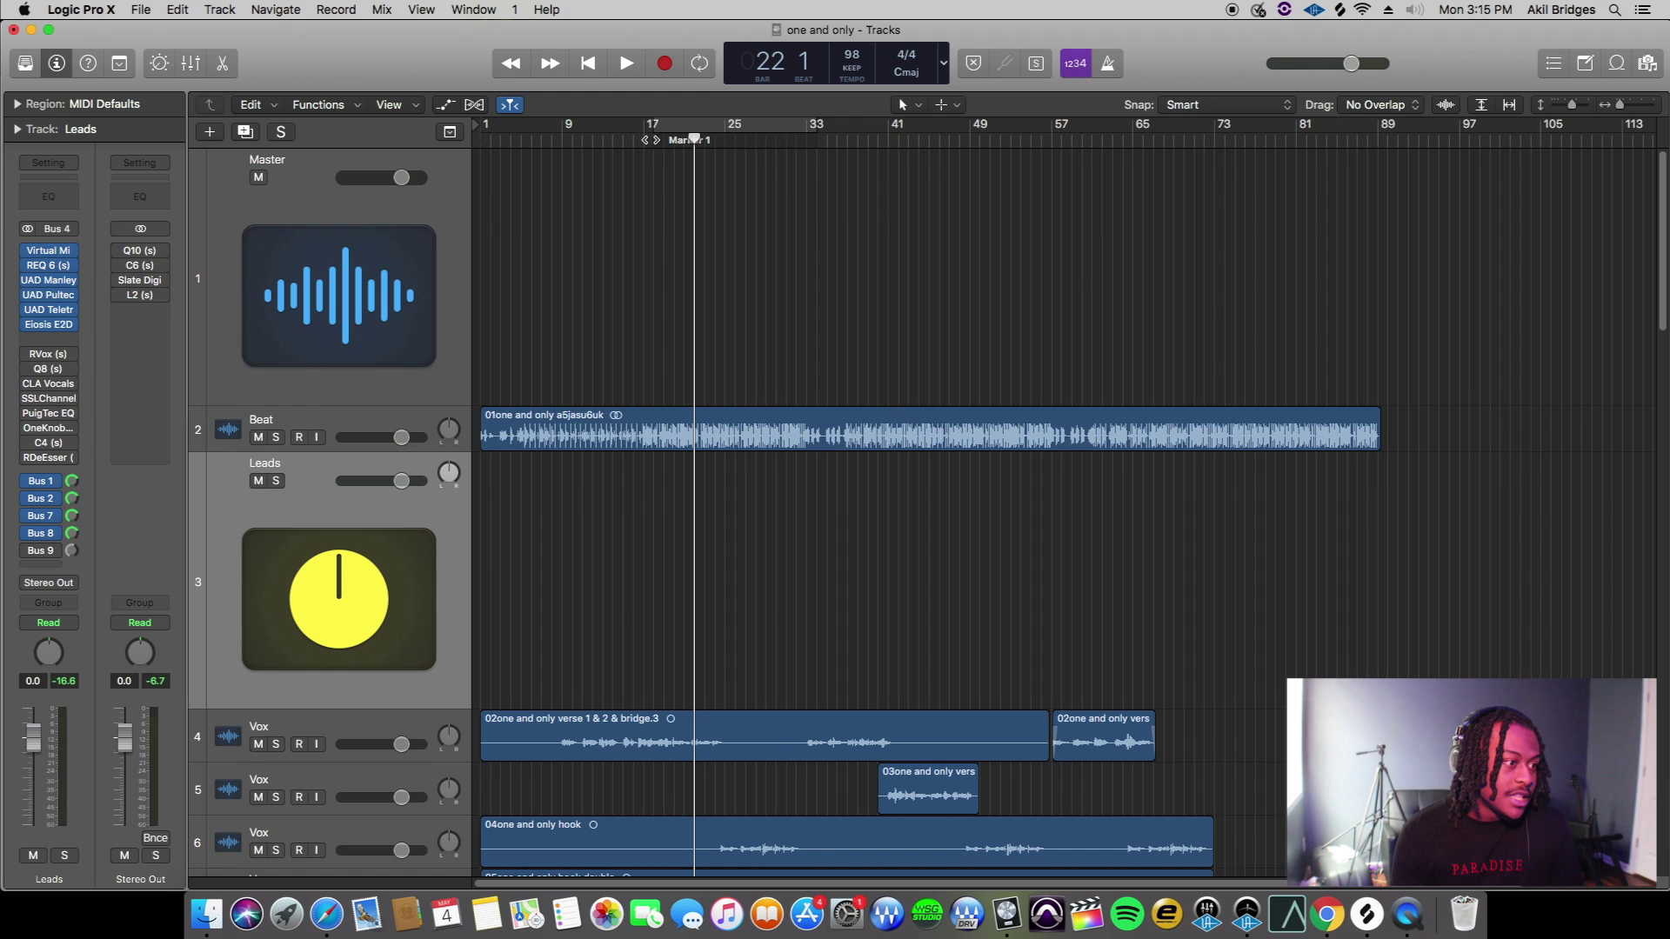
pyautogui.click(603, 142)
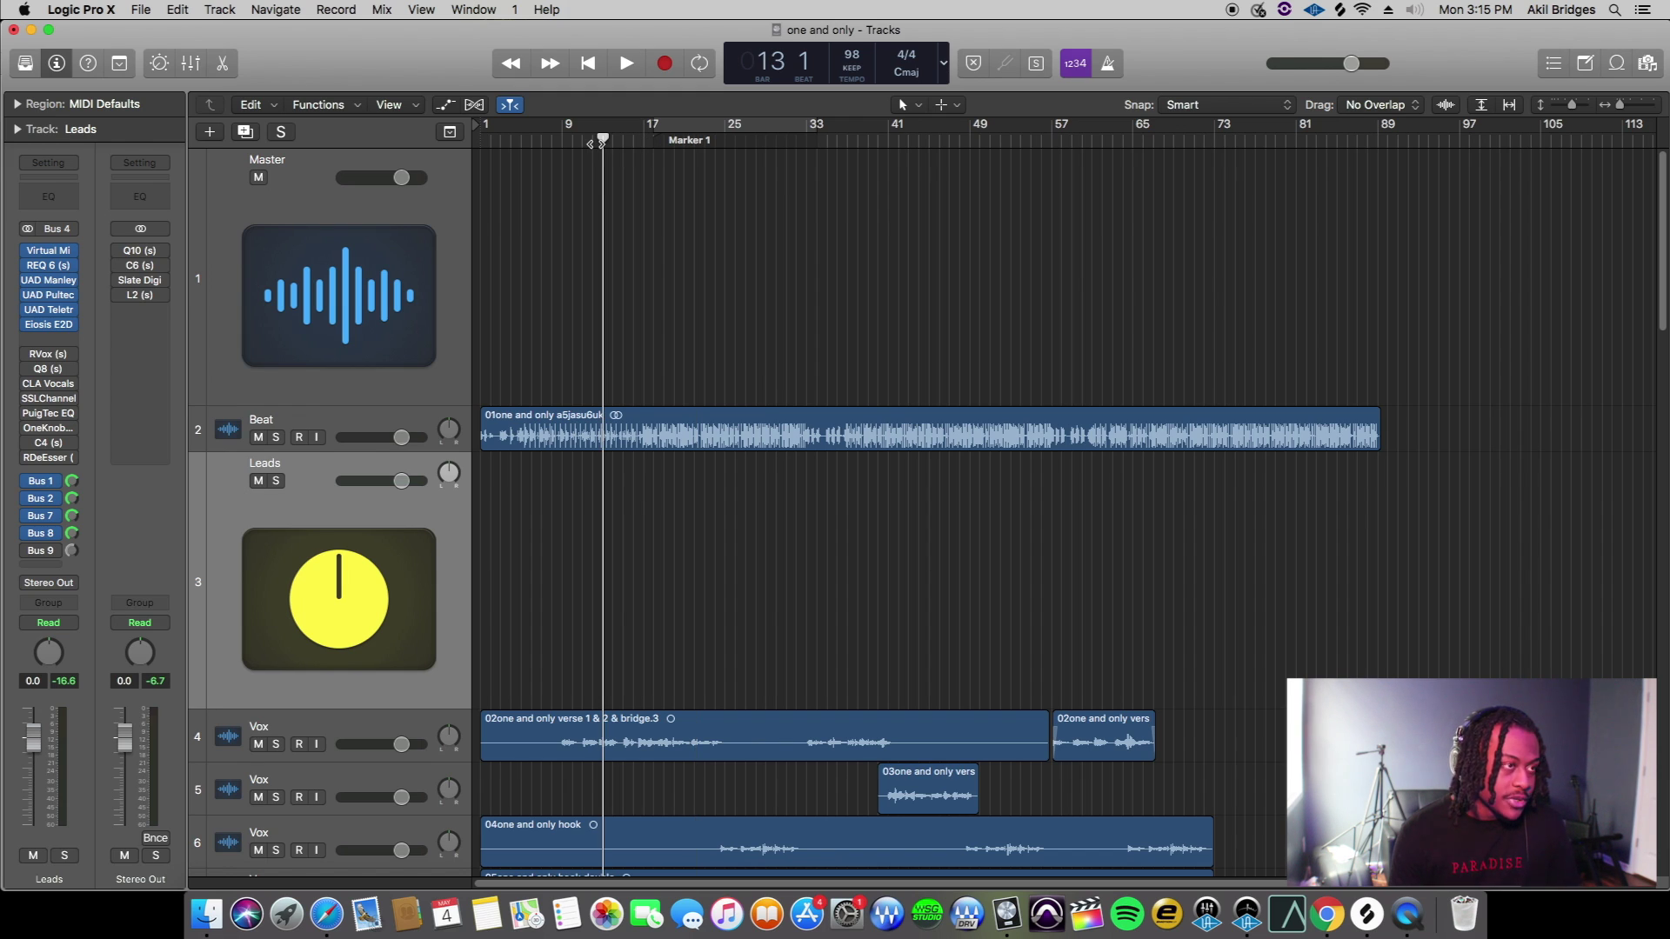
pyautogui.click(594, 142)
pyautogui.press('space')
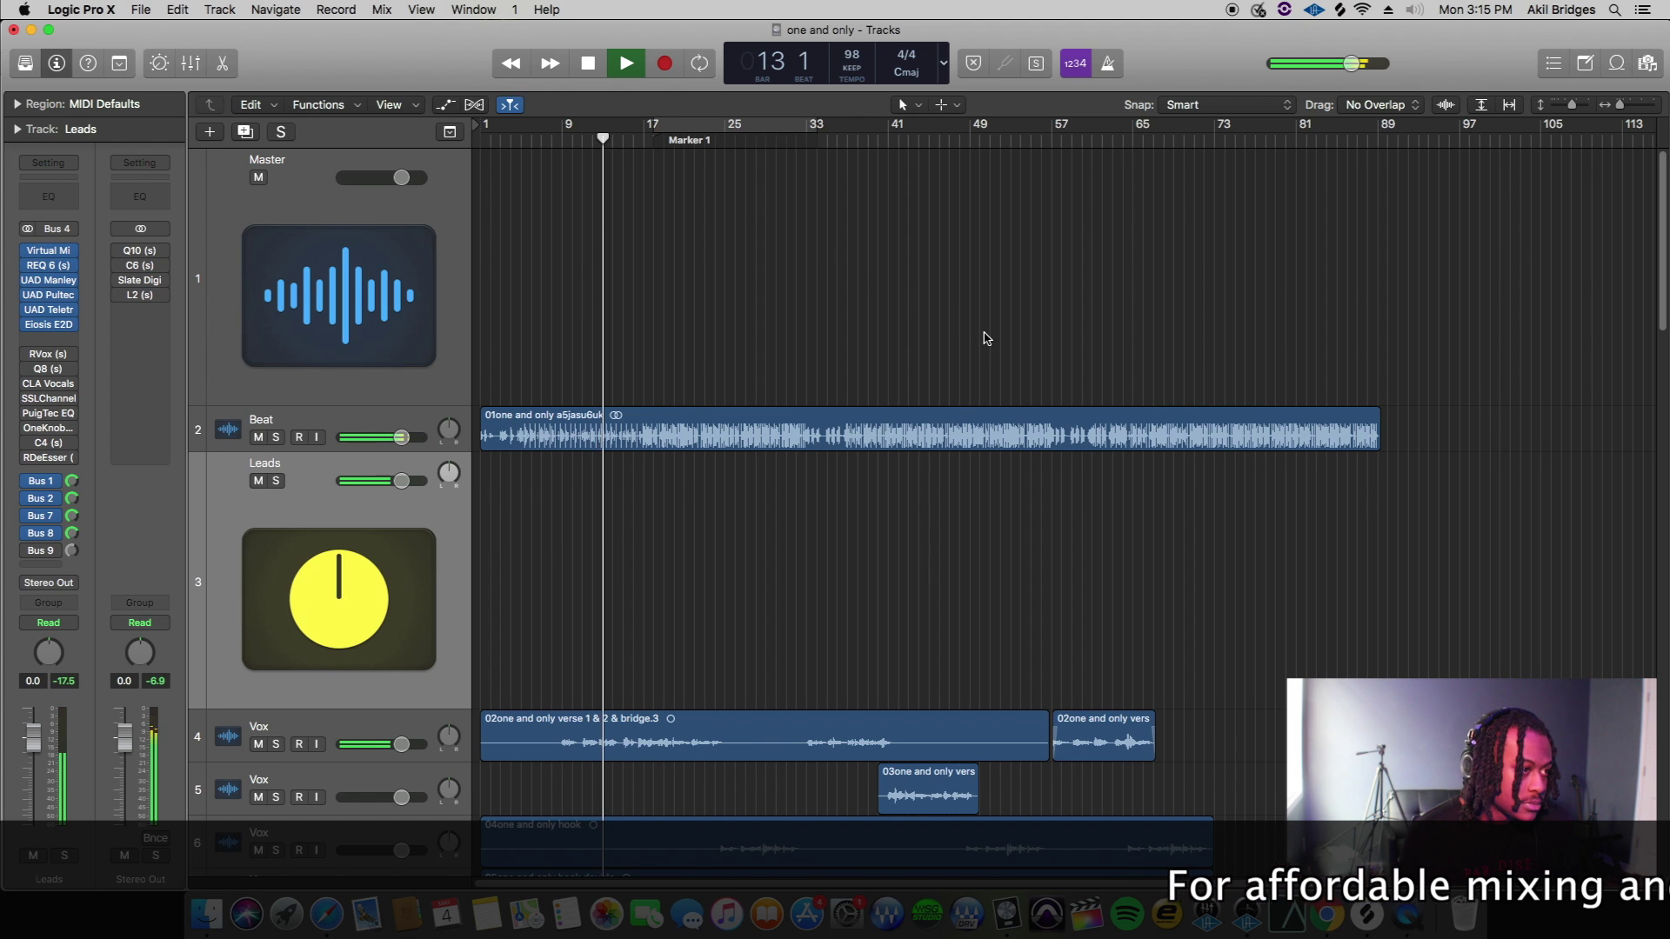
pyautogui.scroll(-4, 985, 338)
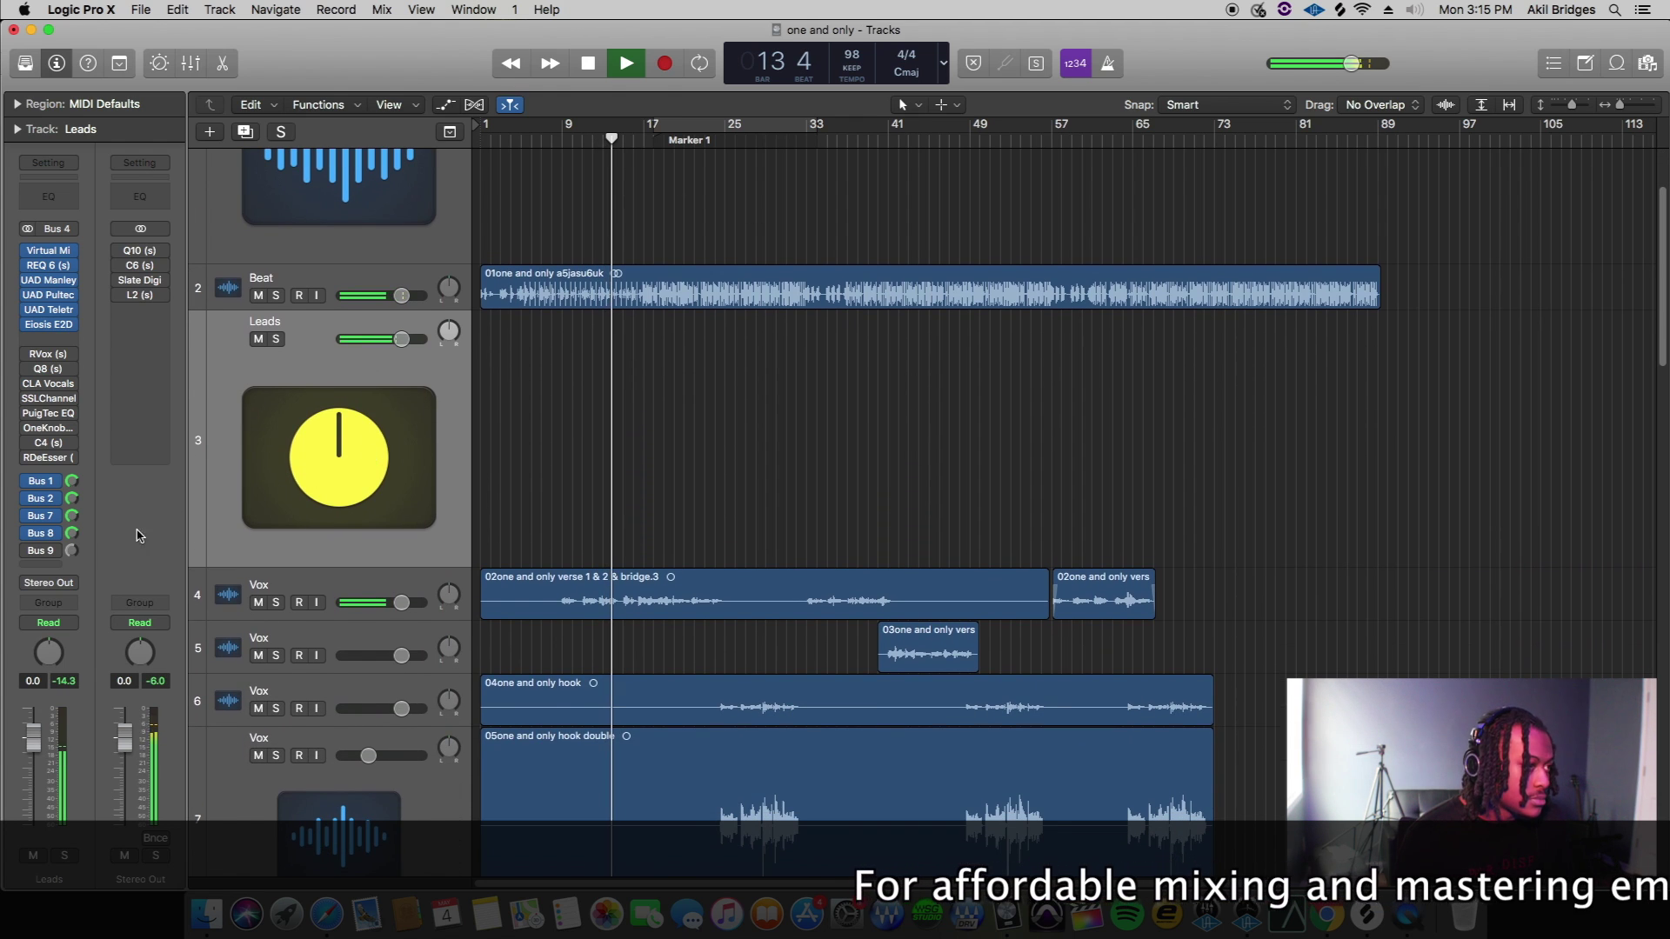
# Reopen the MPXNativeReverb on the Verb channel during playback, stop at bar 19, and close the plug-in
pyautogui.click(40, 533)
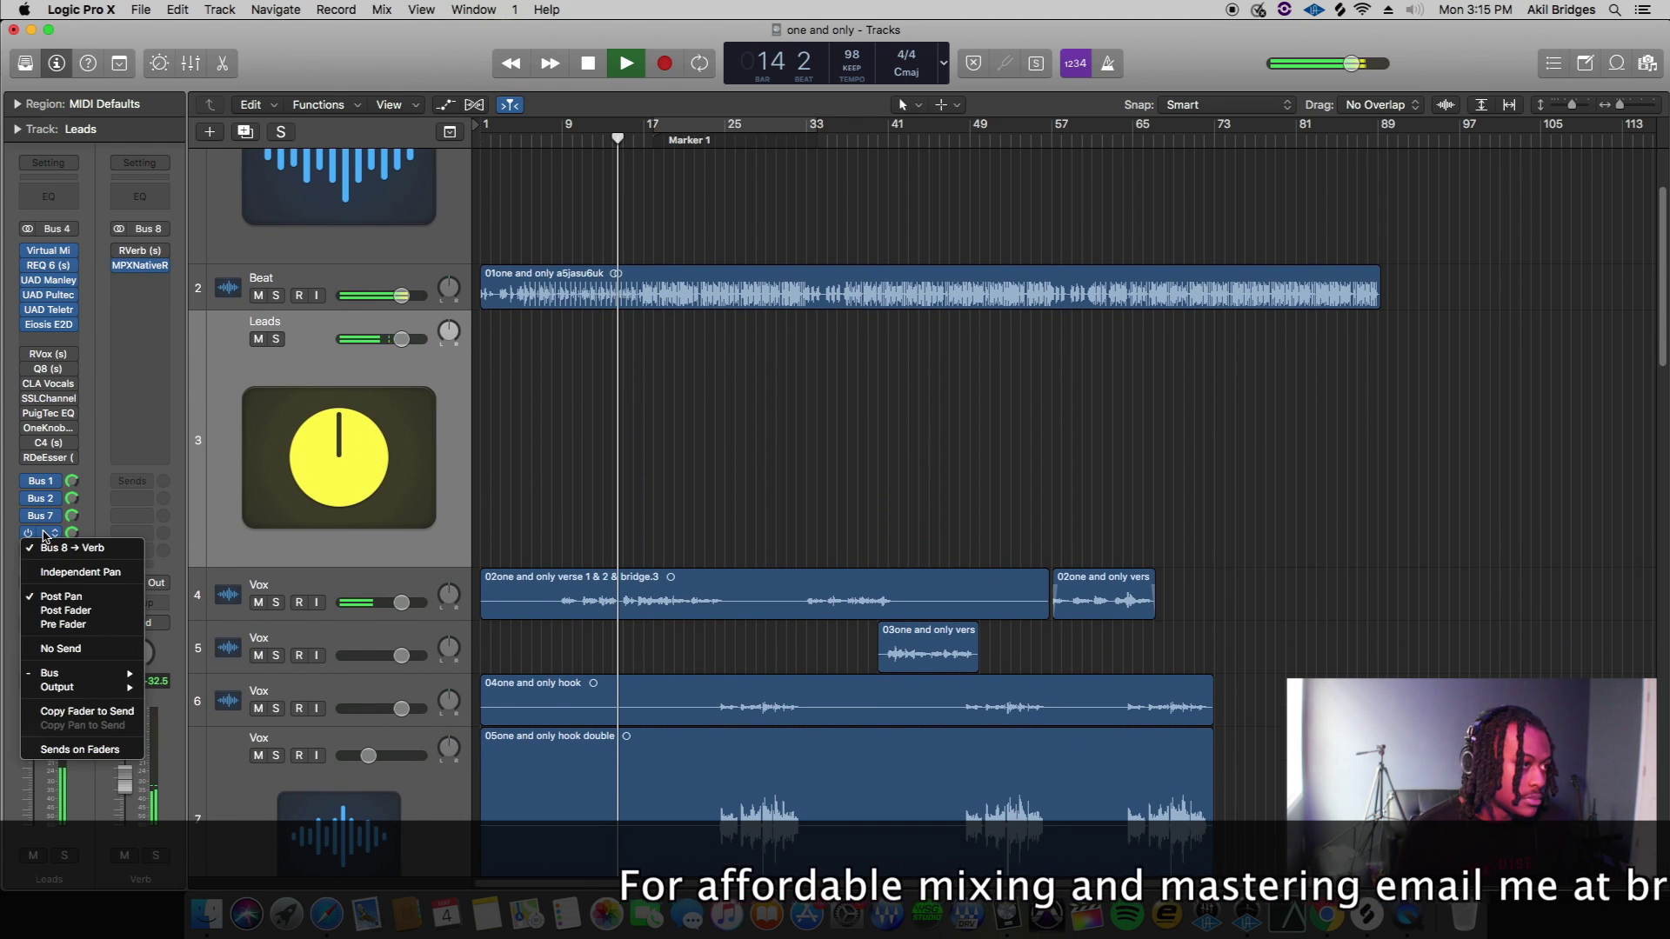
pyautogui.click(140, 264)
pyautogui.click(146, 270)
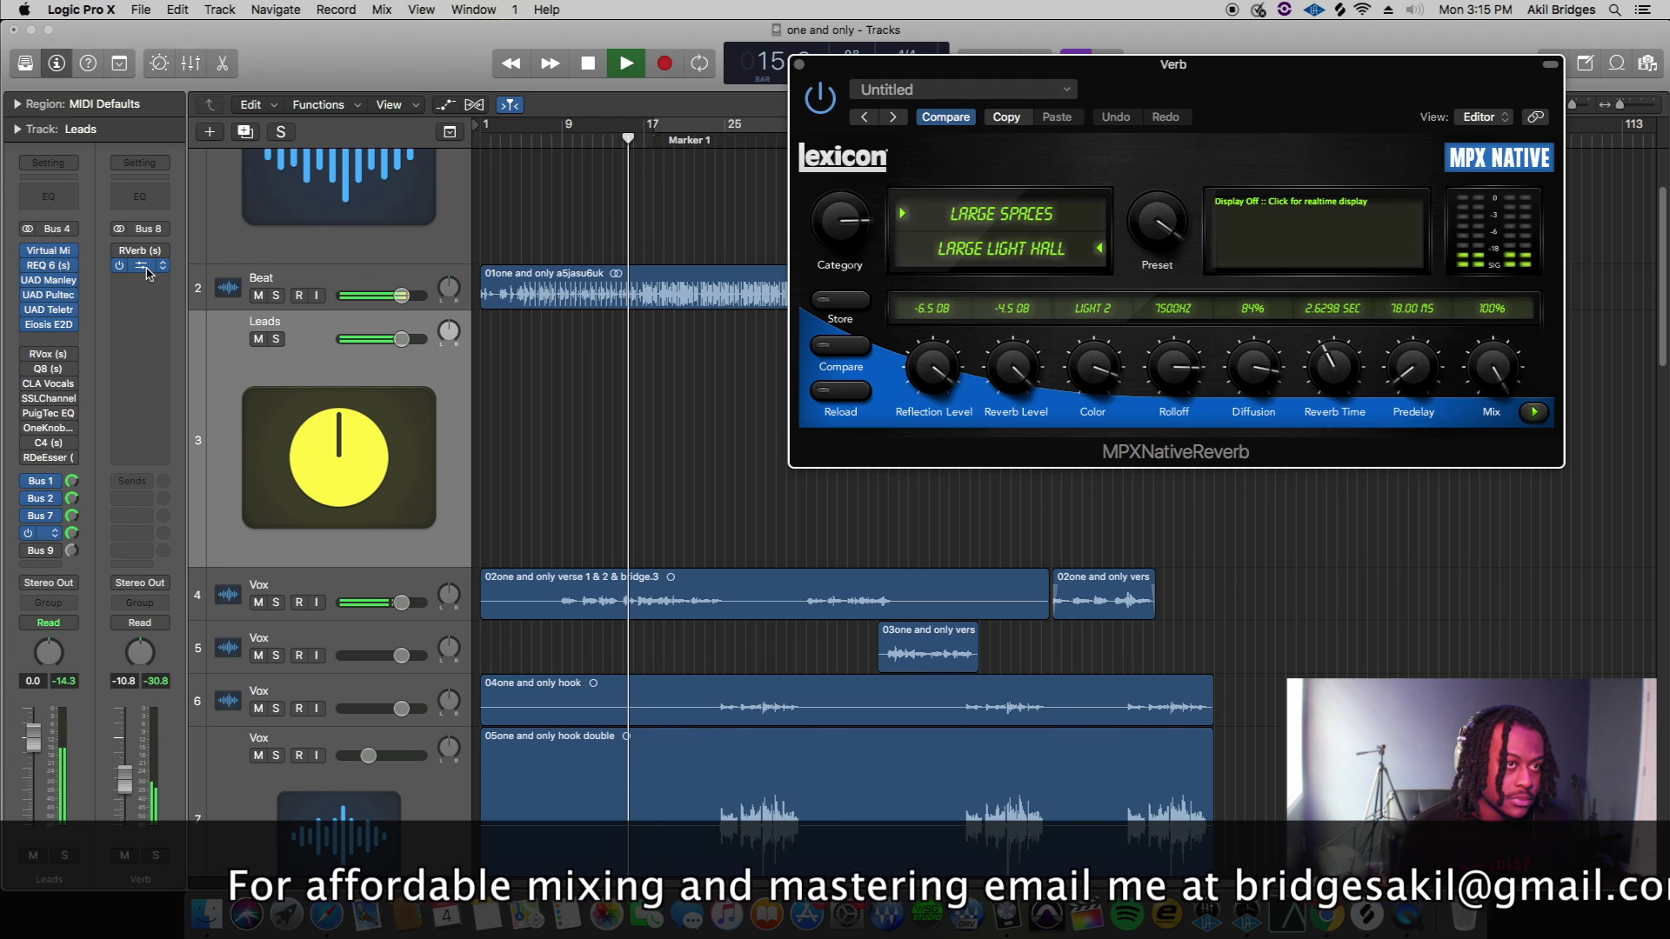
pyautogui.moveTo(1262, 132); pyautogui.dragTo(1277, 124)
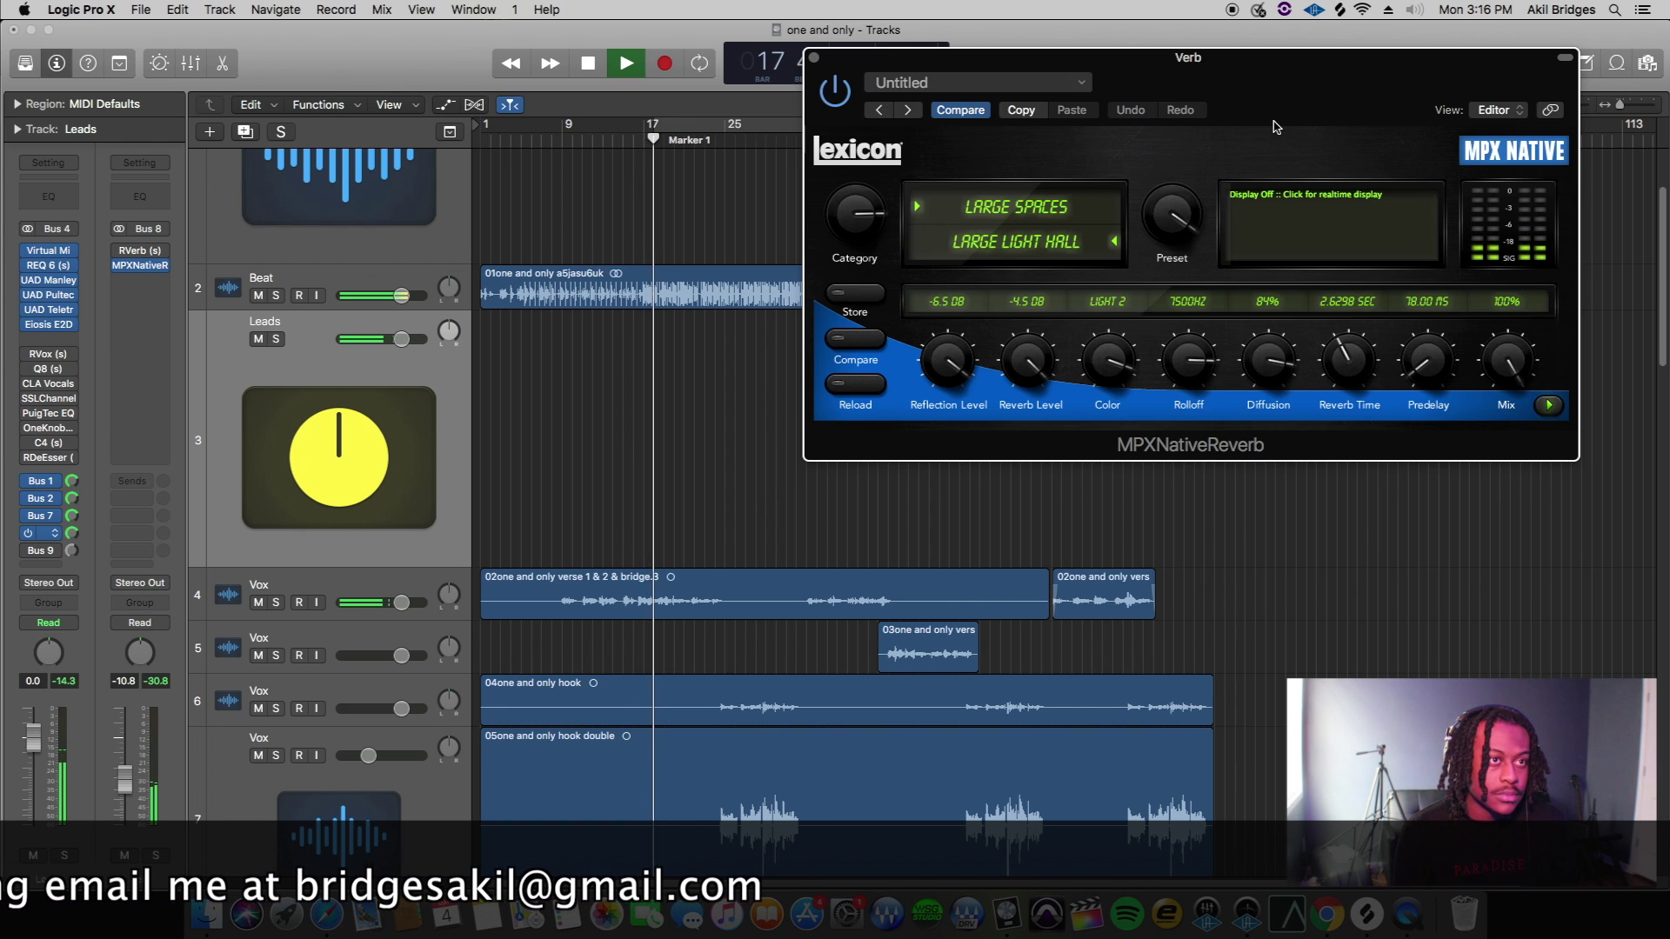
pyautogui.moveTo(1276, 127); pyautogui.dragTo(1232, 159)
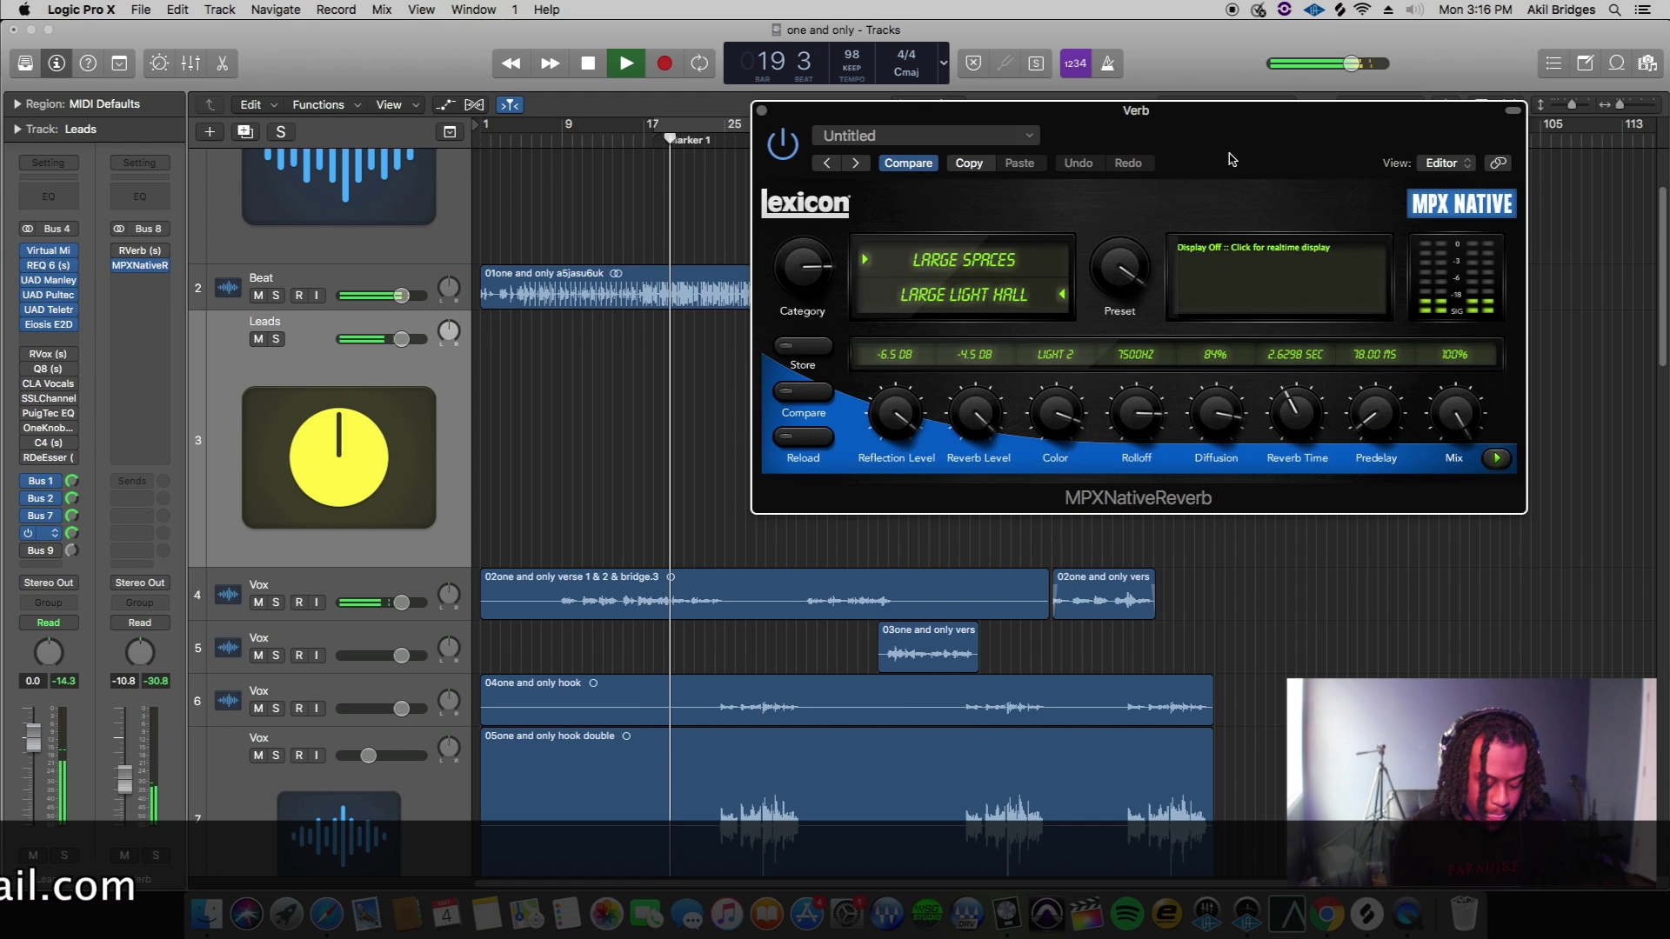
pyautogui.press('space')
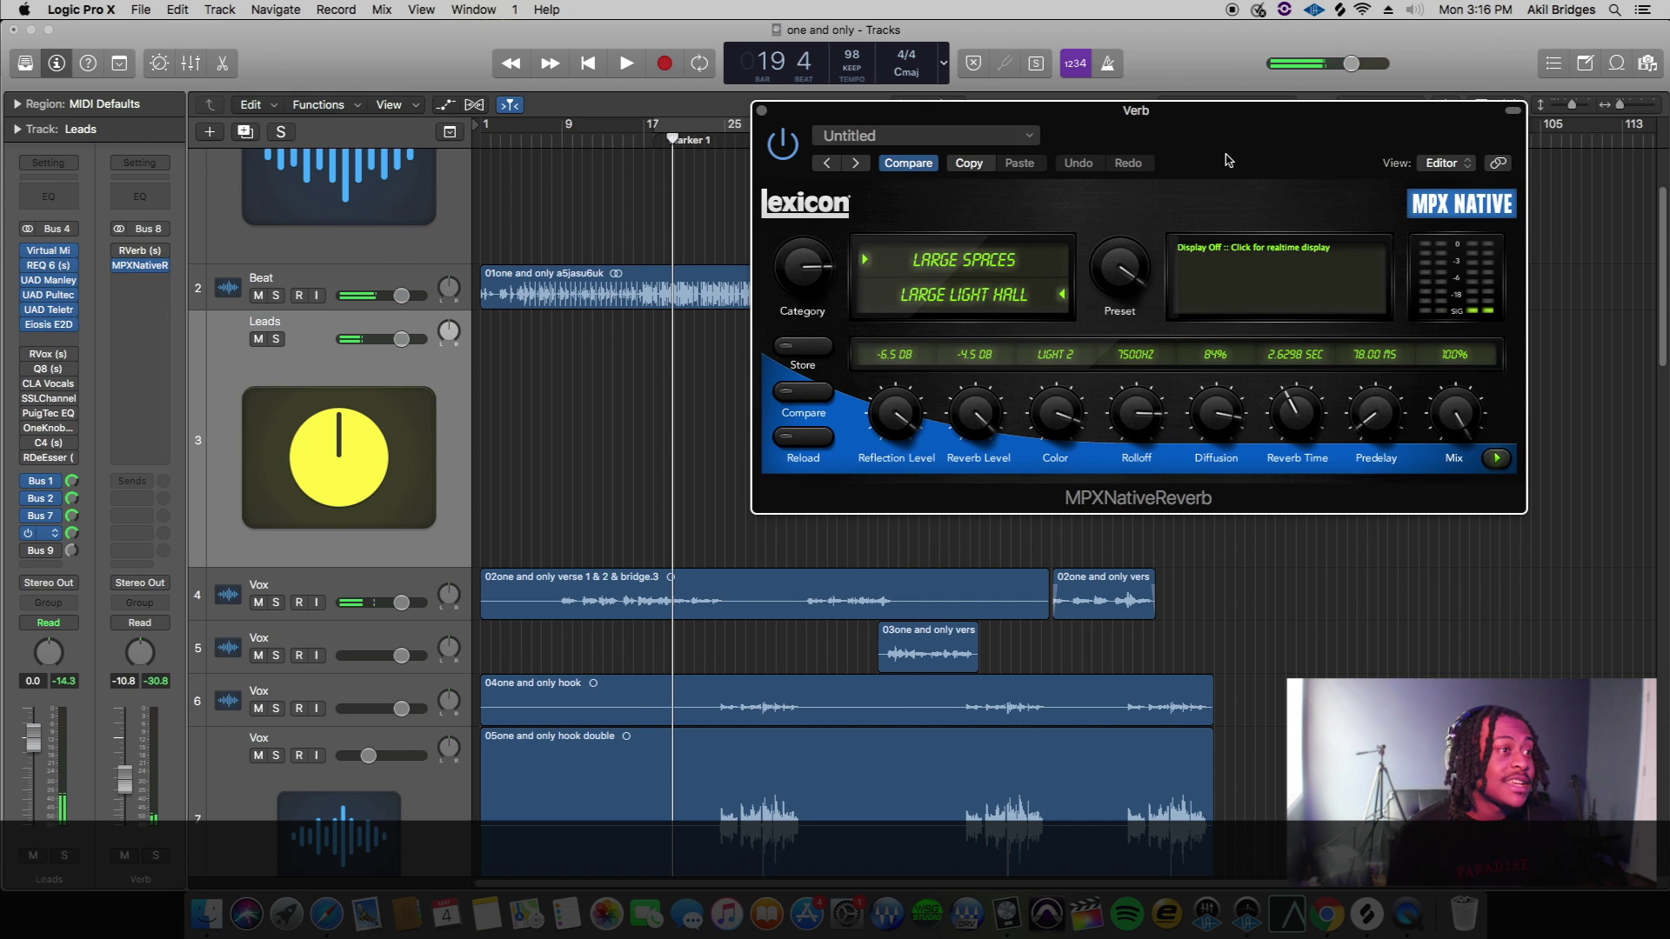
pyautogui.click(762, 113)
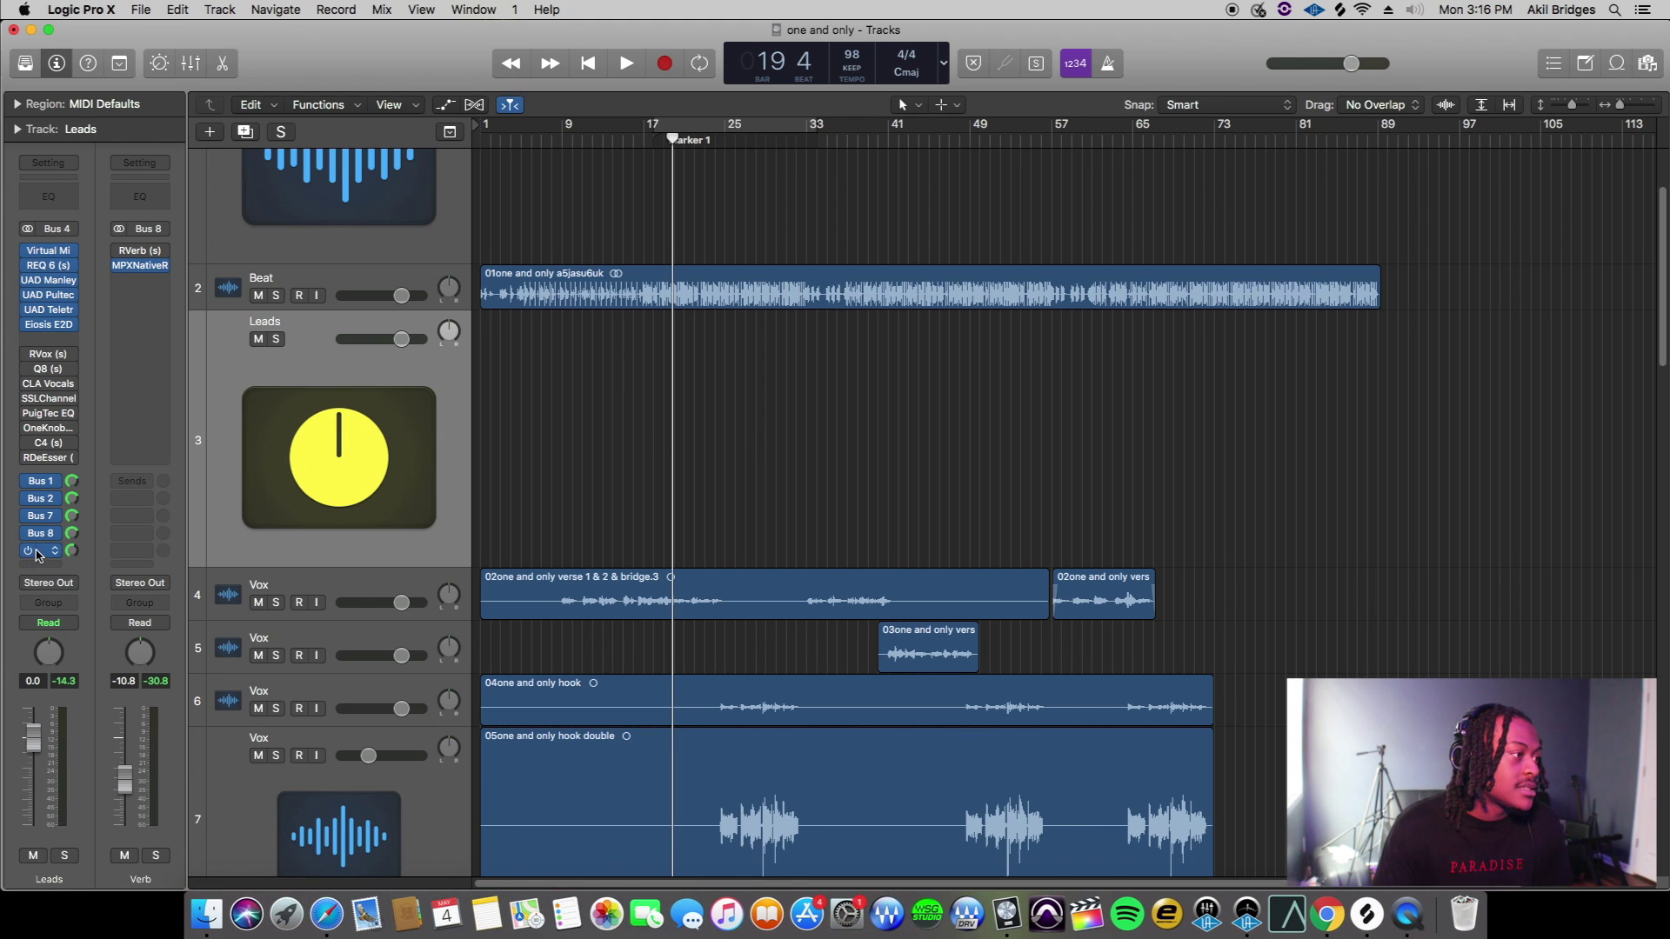
# Enable the Bus 9 send on Leads and review the RCompressor on its delay 2 channel
pyautogui.click(39, 554)
pyautogui.click(121, 330)
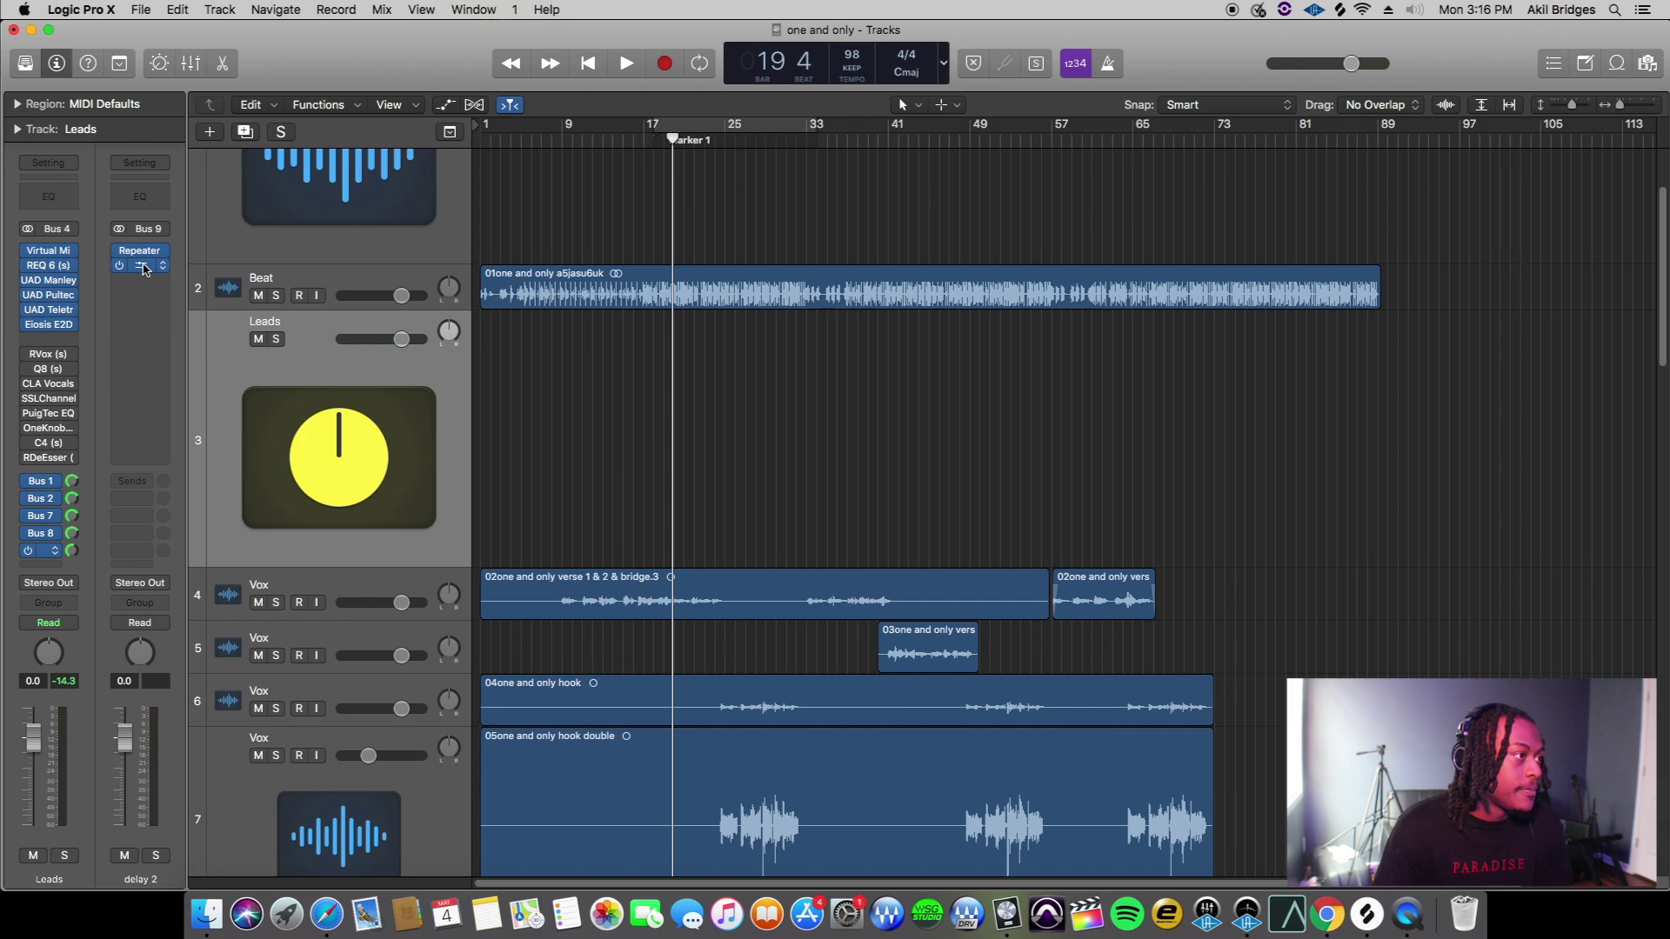
pyautogui.click(139, 266)
pyautogui.moveTo(288, 57); pyautogui.dragTo(1228, 39)
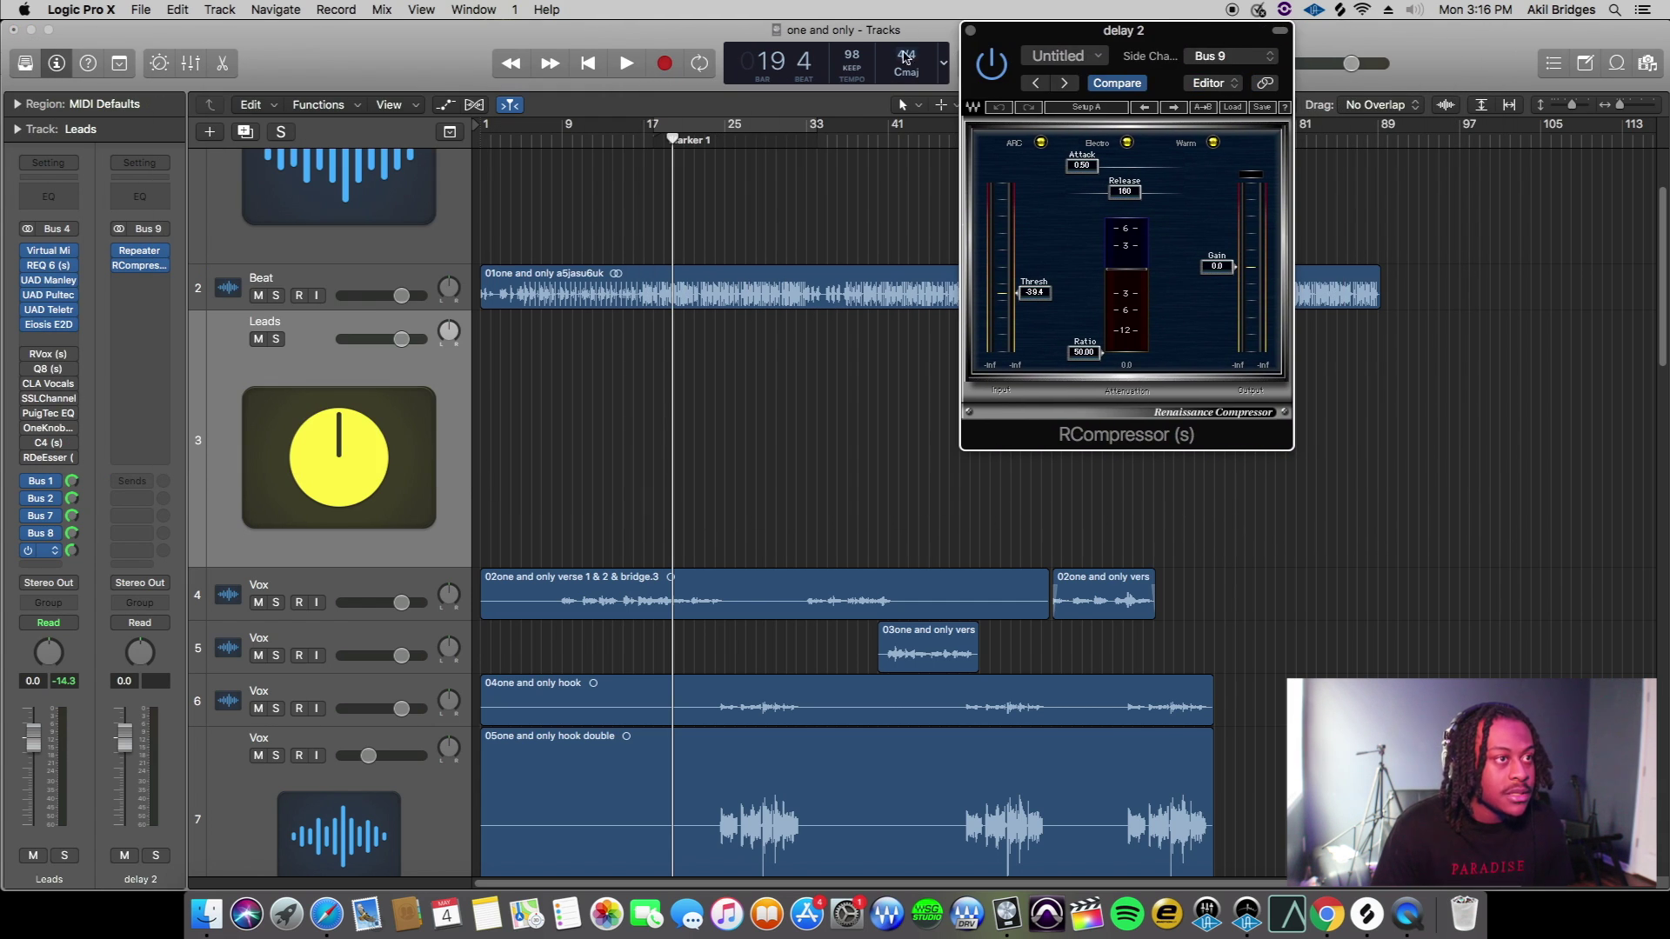
pyautogui.click(971, 32)
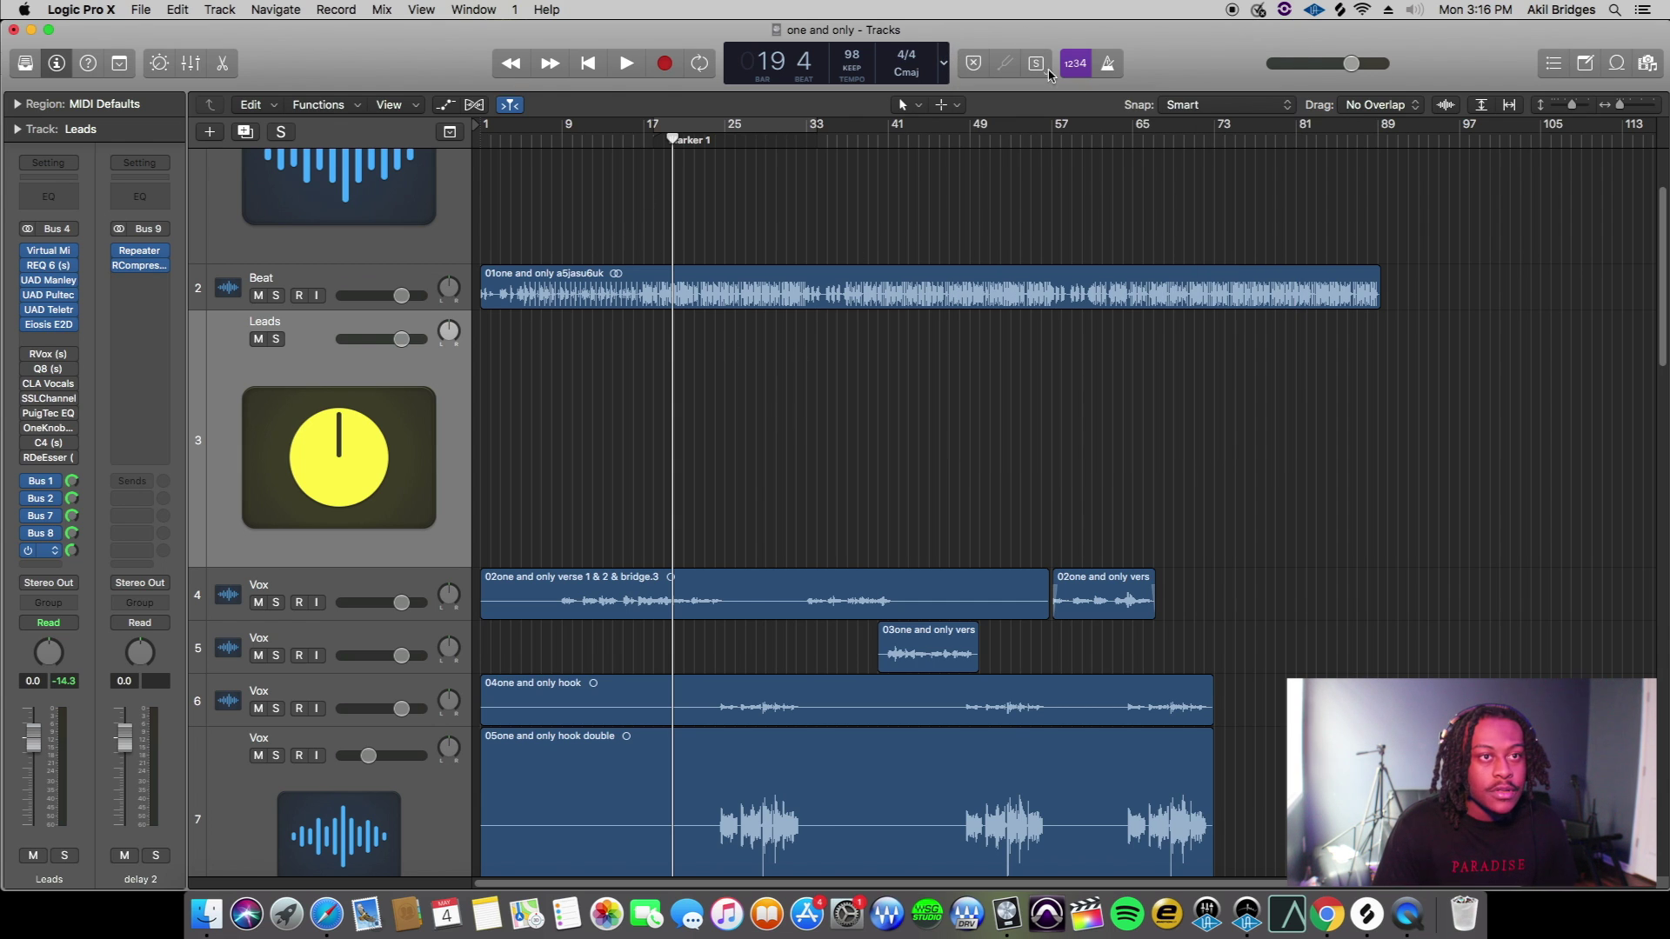
# Review the Repeater plug-in on the delay 2 channel and close it
pyautogui.moveTo(1623, 106); pyautogui.dragTo(1577, 108)
pyautogui.moveTo(151, 252)
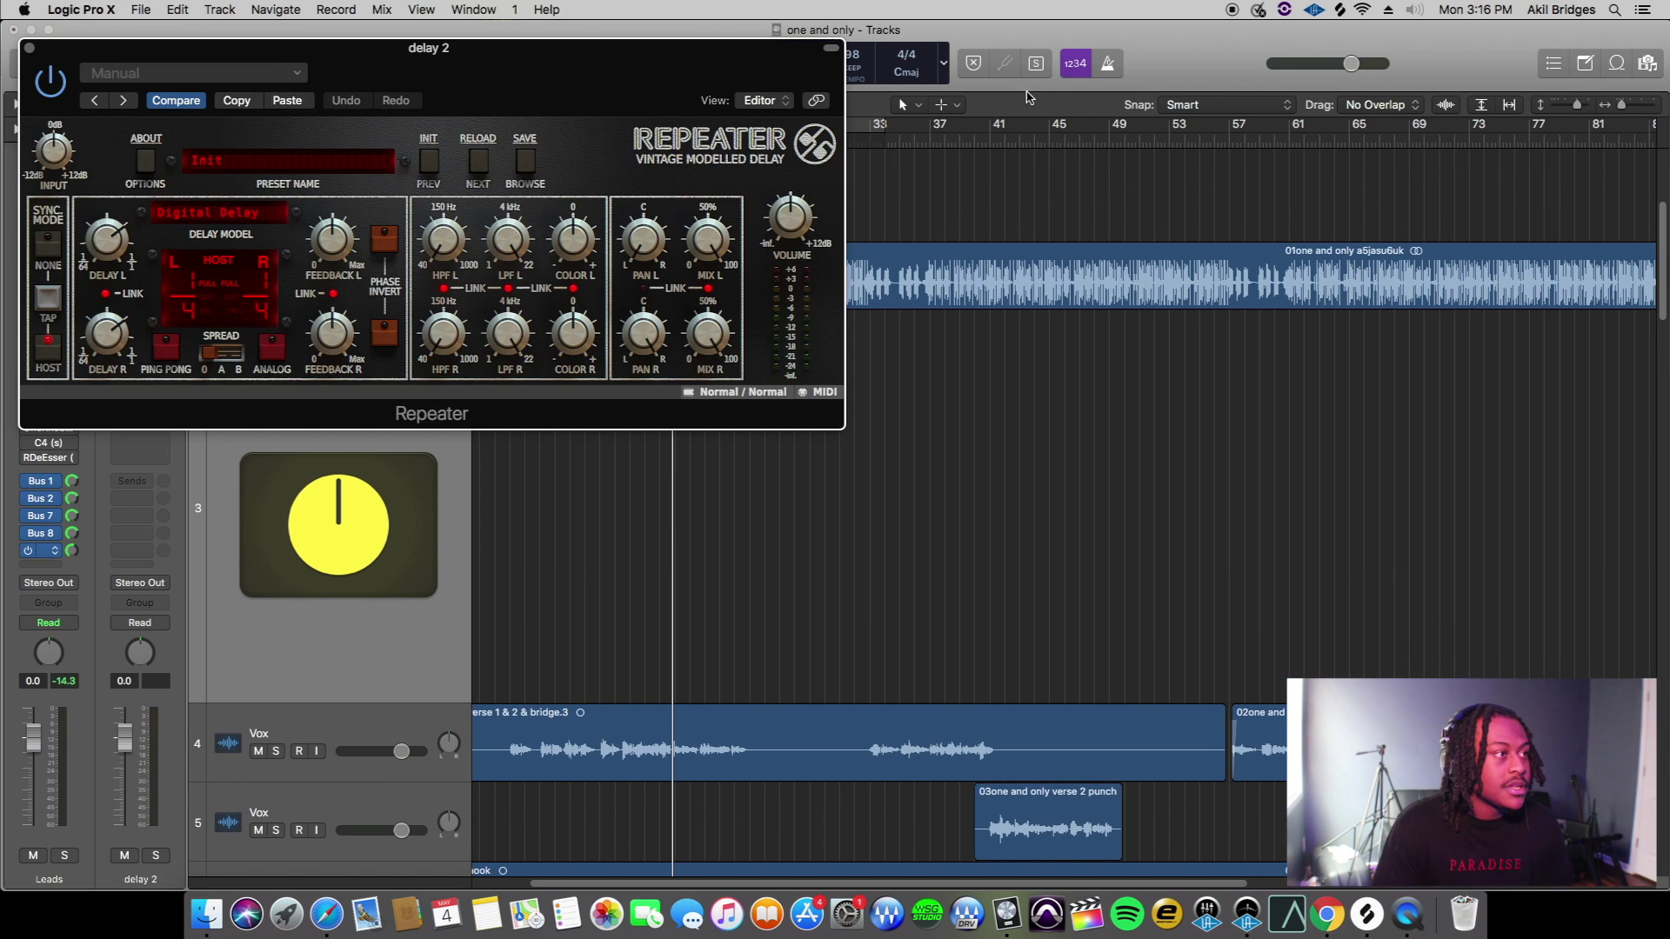
pyautogui.moveTo(427, 40)
pyautogui.mouseDown()
pyautogui.moveTo(471, 66)
pyautogui.moveTo(430, 35)
pyautogui.mouseUp()
pyautogui.click(27, 50)
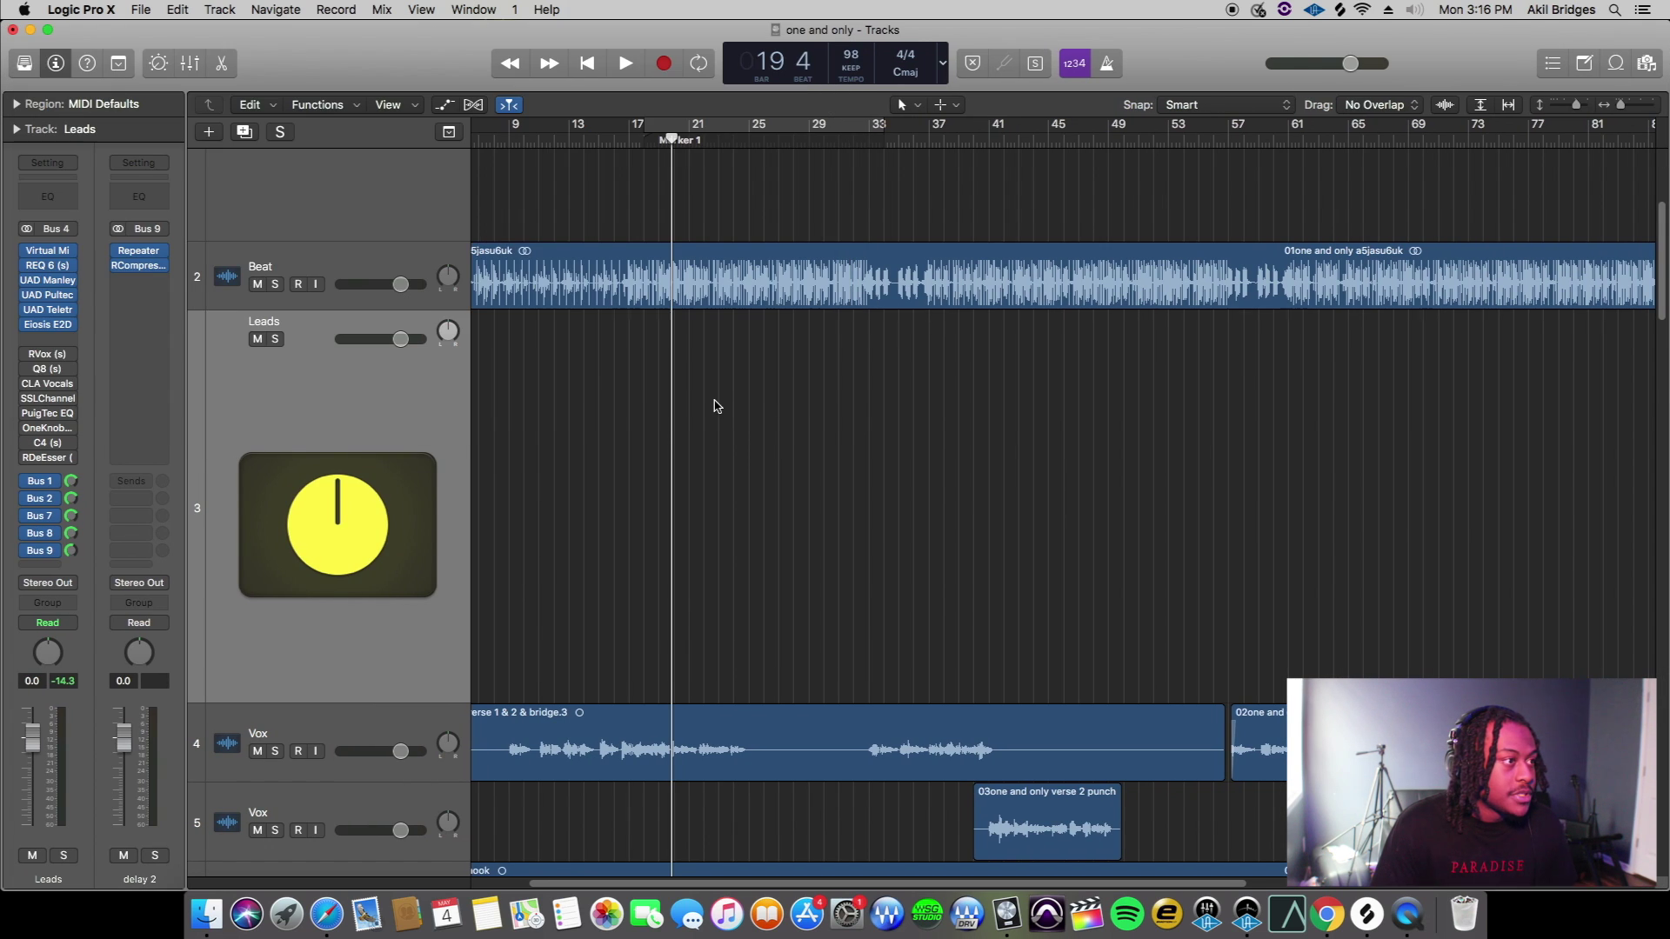
# Show track automation and display Send 5 → delay 2 (Absolute) as the automation parameter on Leads
pyautogui.click(445, 105)
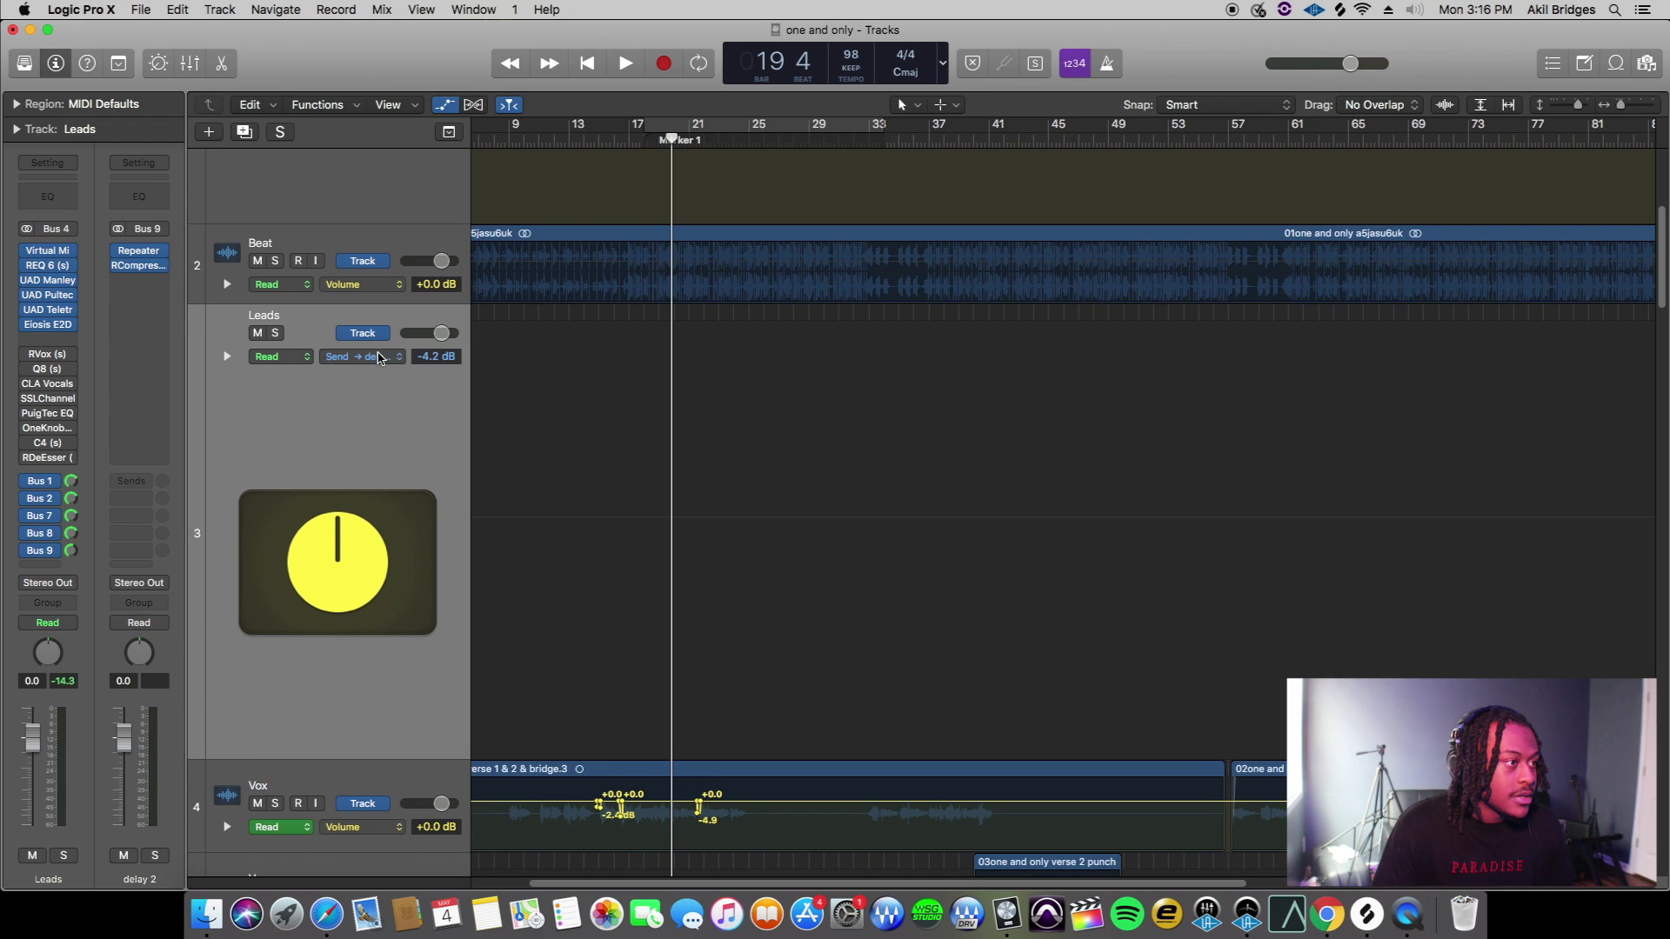
pyautogui.click(379, 357)
pyautogui.click(379, 357)
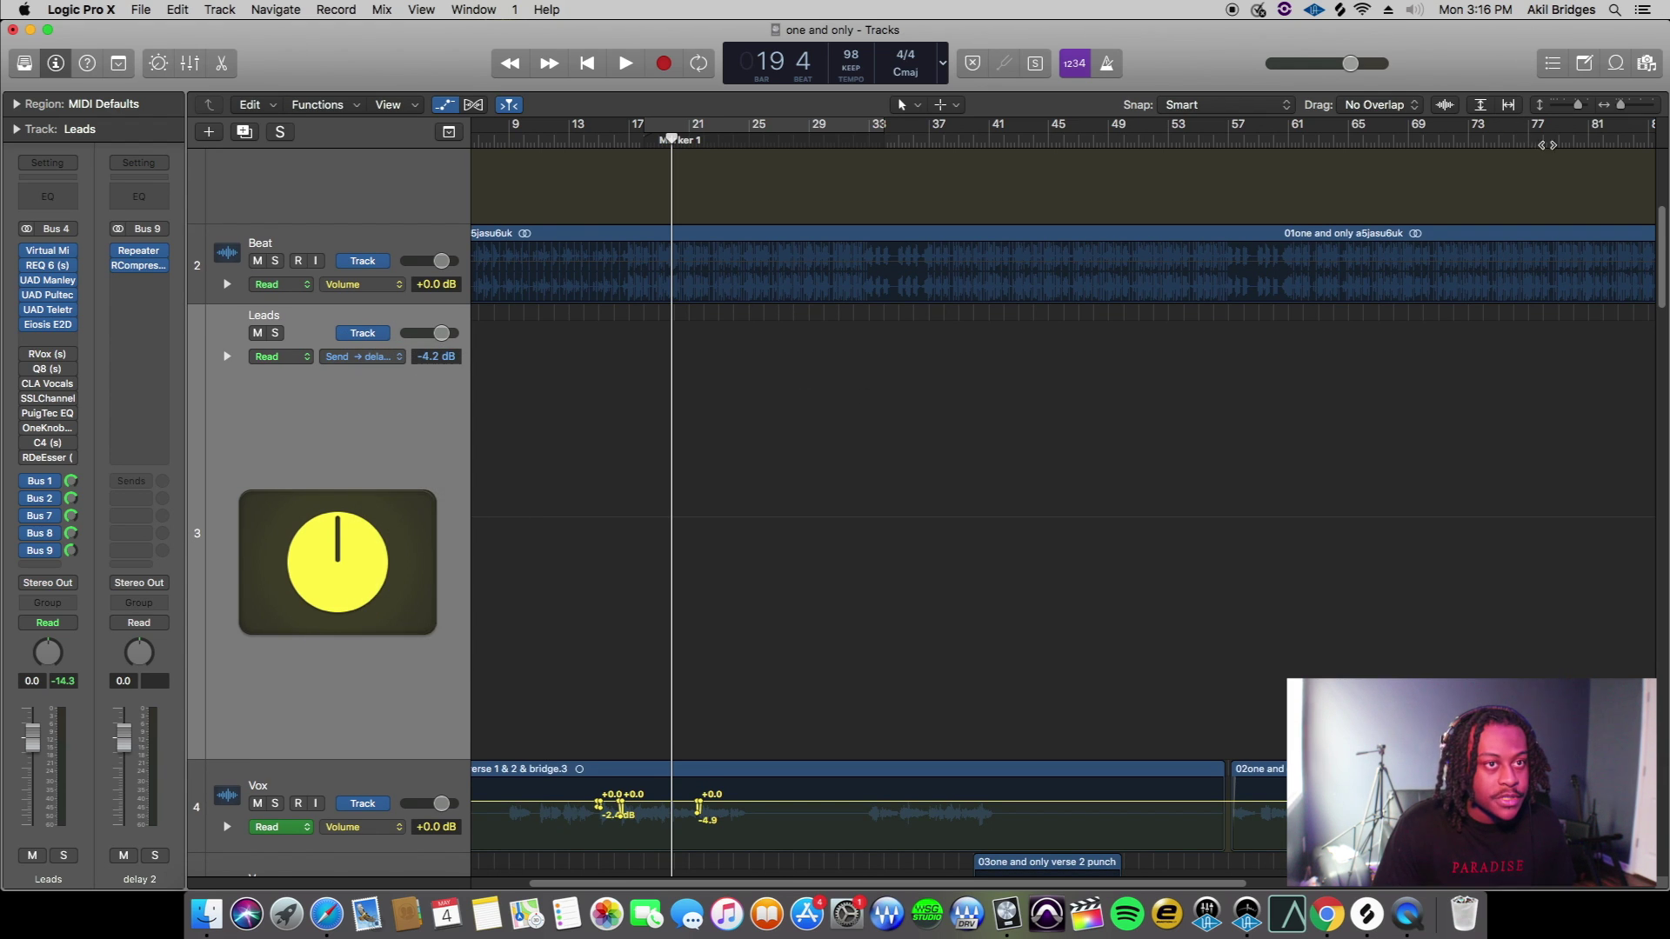
pyautogui.moveTo(1586, 105); pyautogui.dragTo(1578, 105)
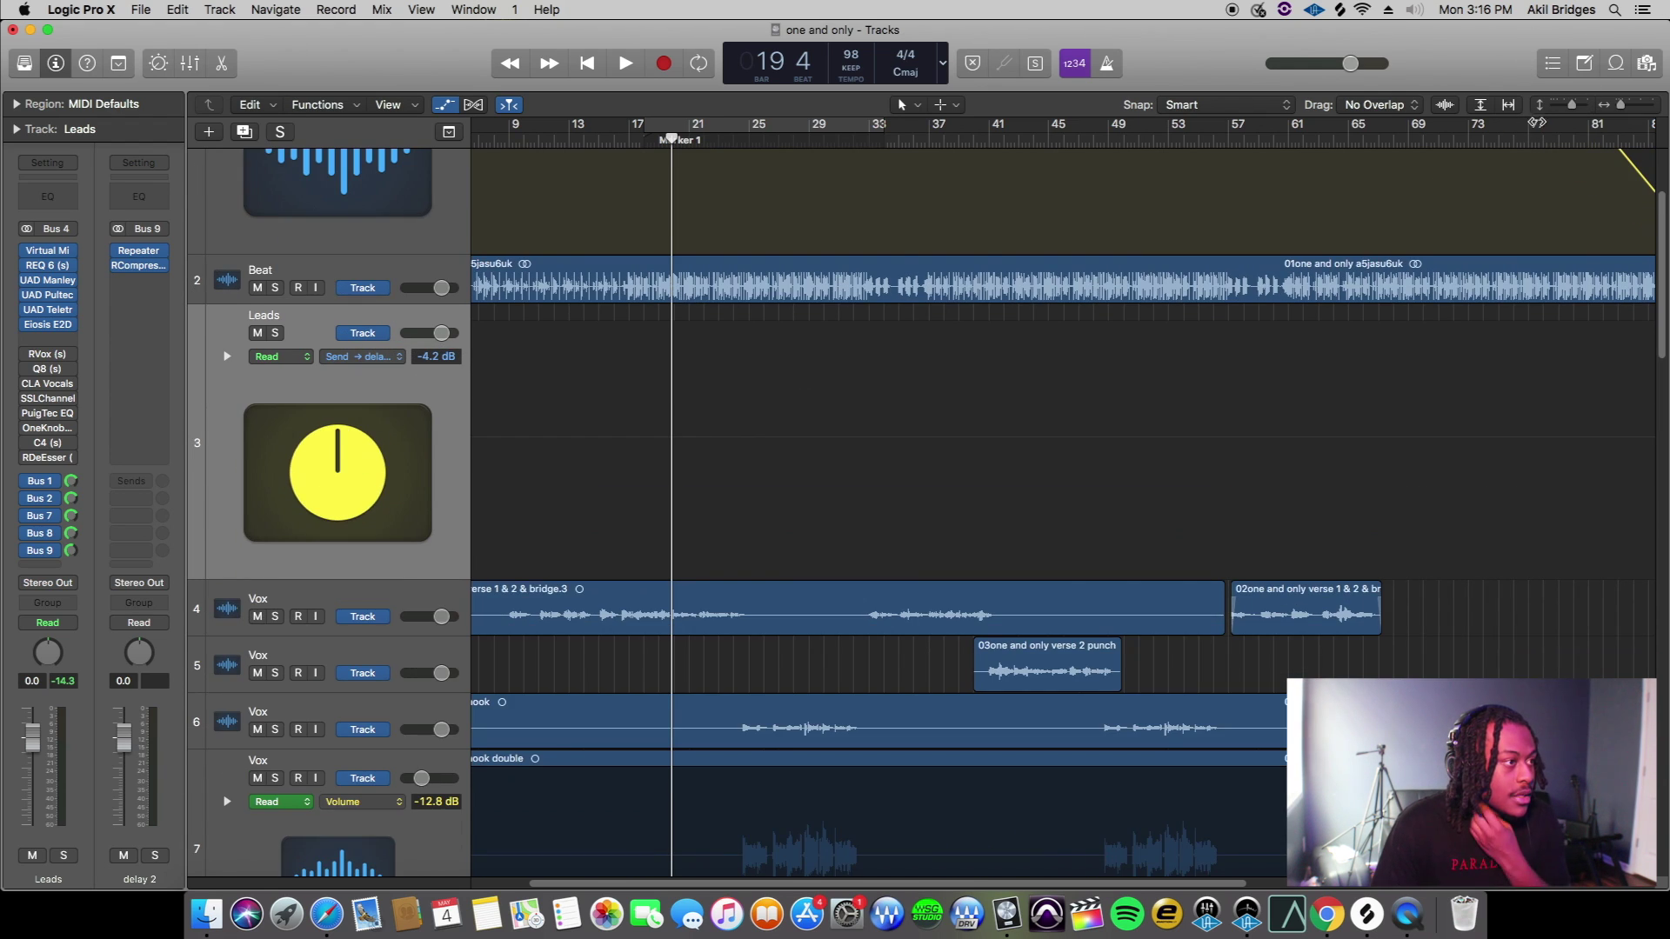
pyautogui.click(328, 363)
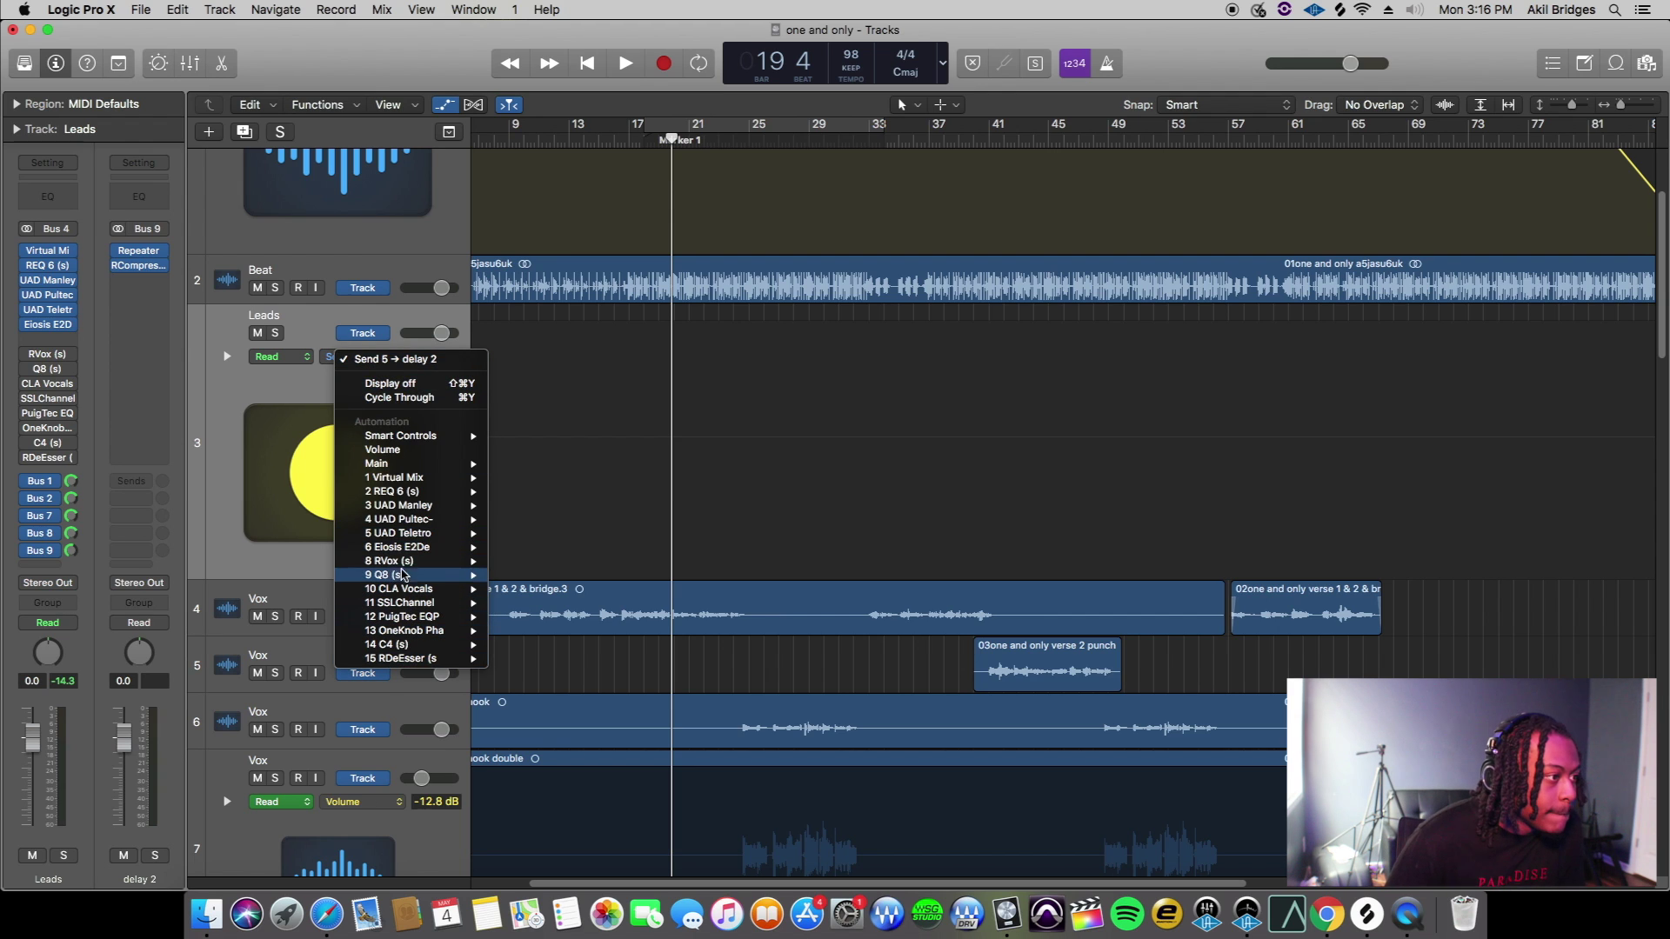
pyautogui.moveTo(409, 465)
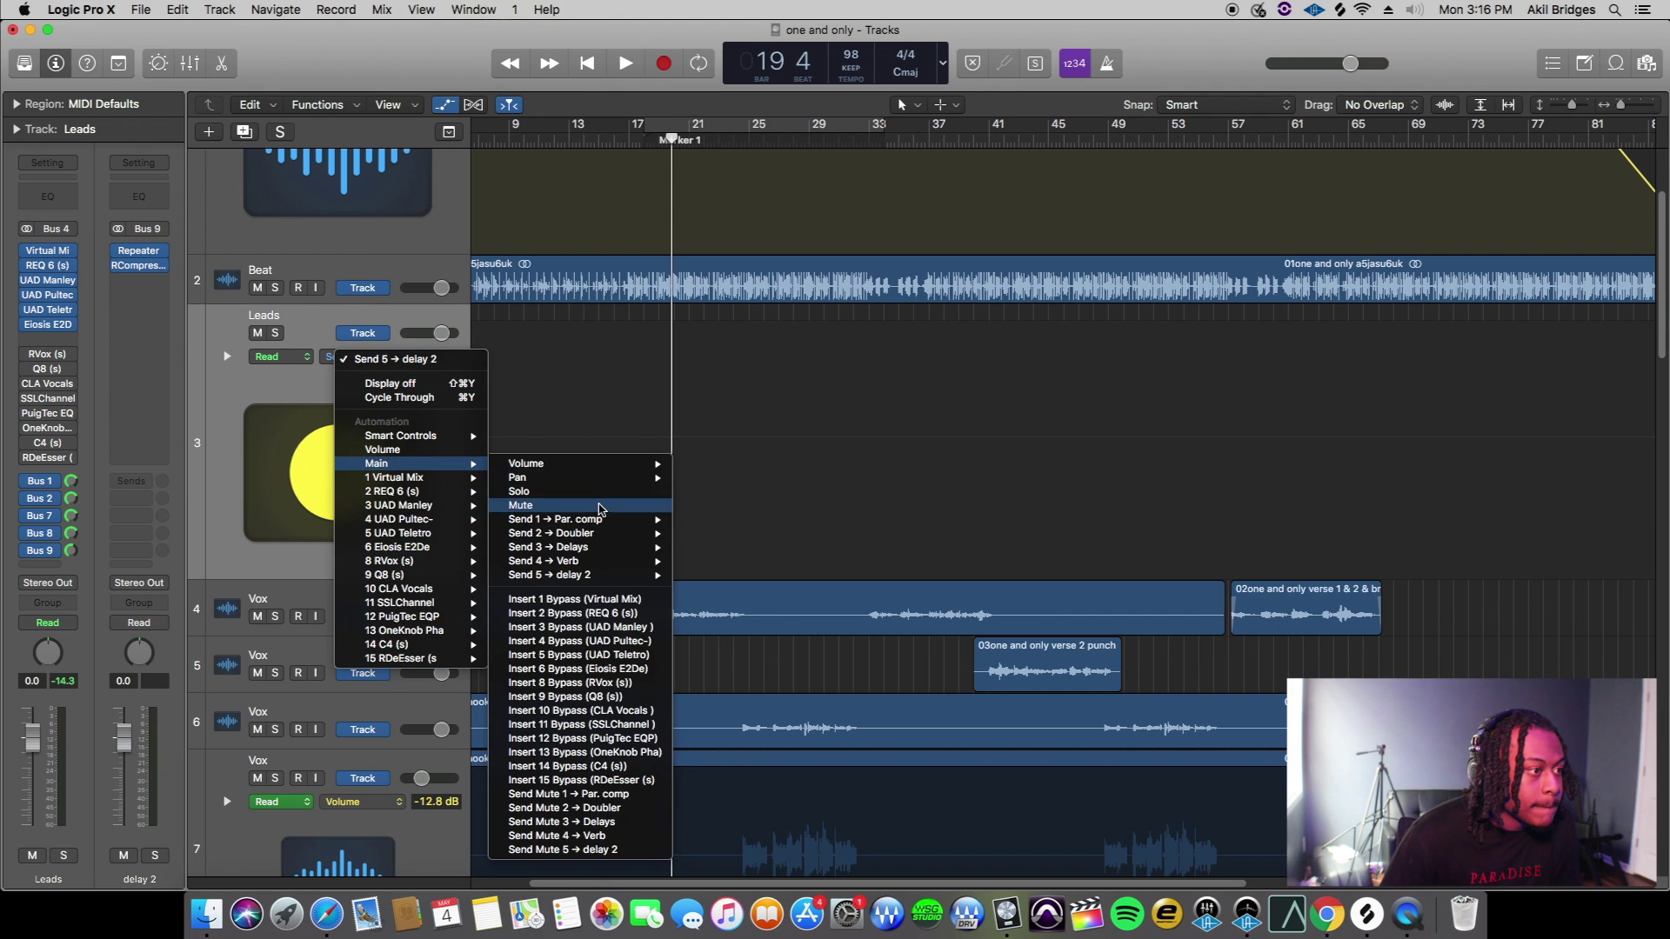
pyautogui.moveTo(597, 576)
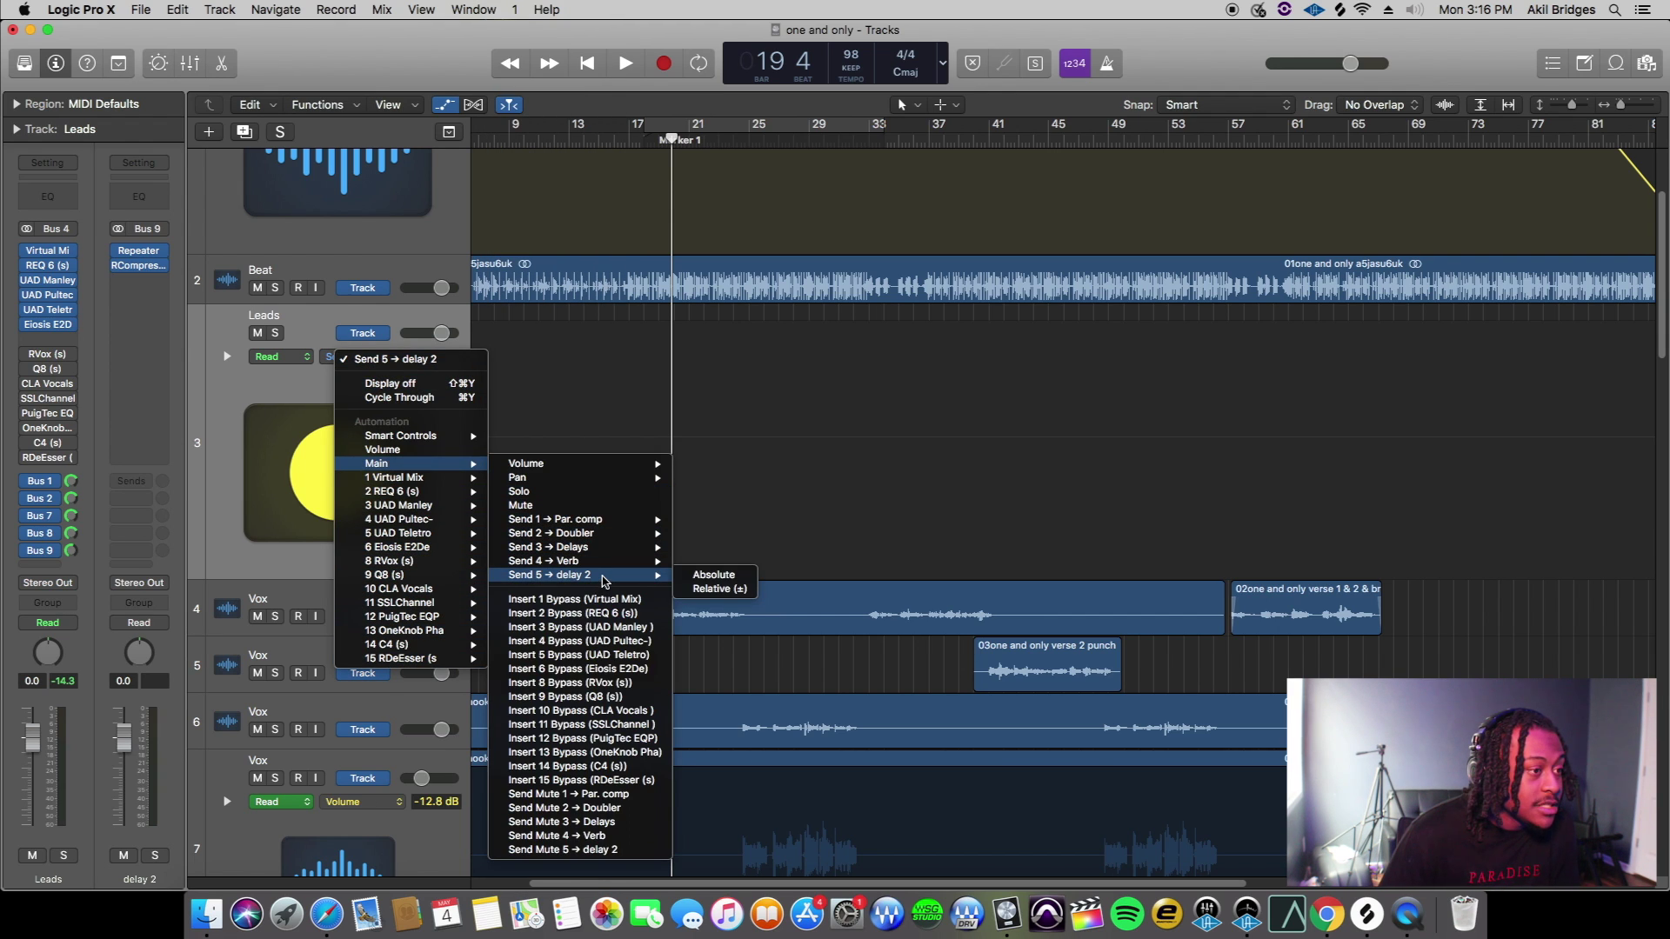
pyautogui.click(709, 578)
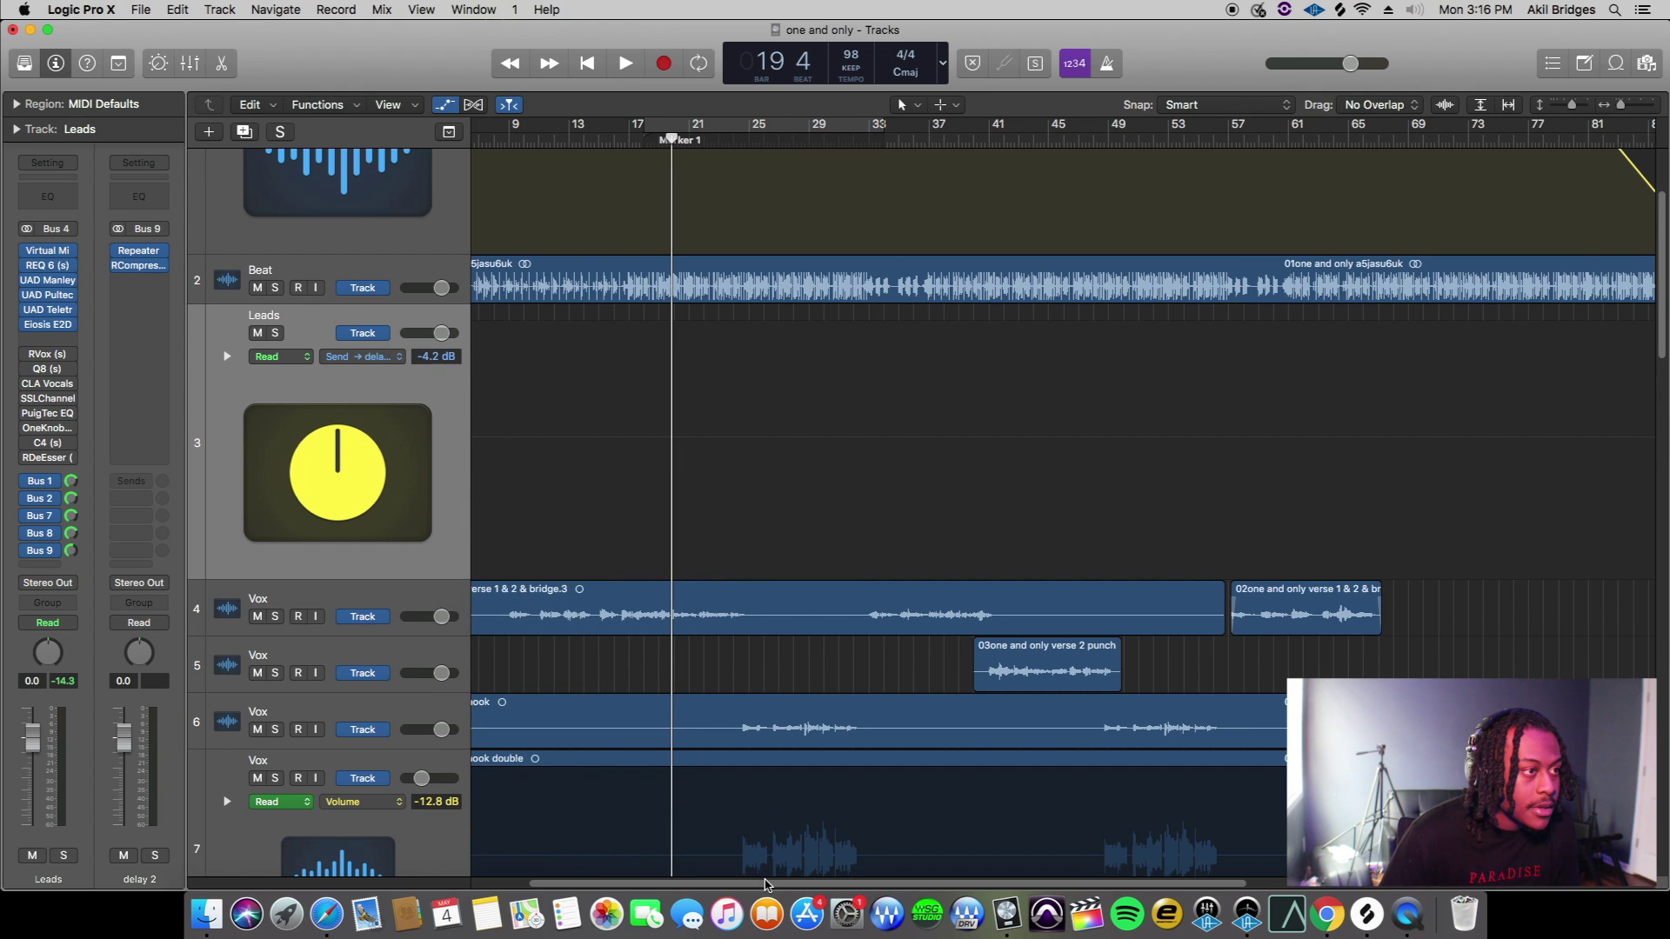
# Reselect Send 5 → delay 2 from the main parameters for Leads' automation lane and play the song briefly from bar 19
pyautogui.moveTo(765, 885); pyautogui.dragTo(618, 887)
pyautogui.scroll(-5, 682, 492)
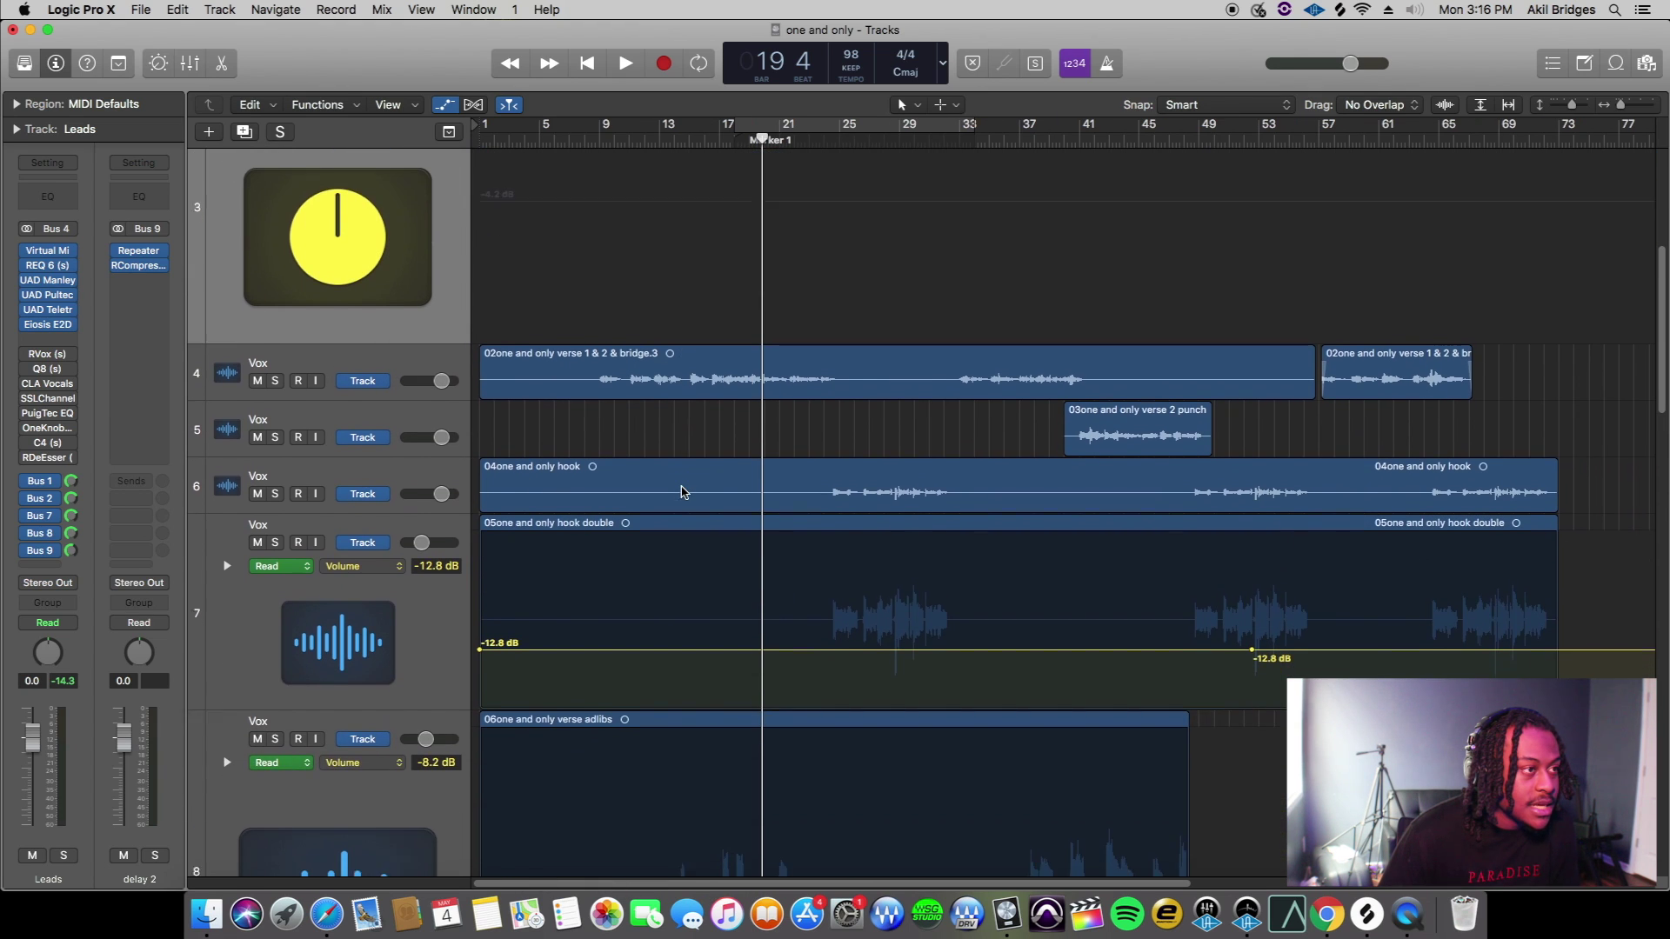
pyautogui.scroll(3, 682, 490)
pyautogui.click(378, 252)
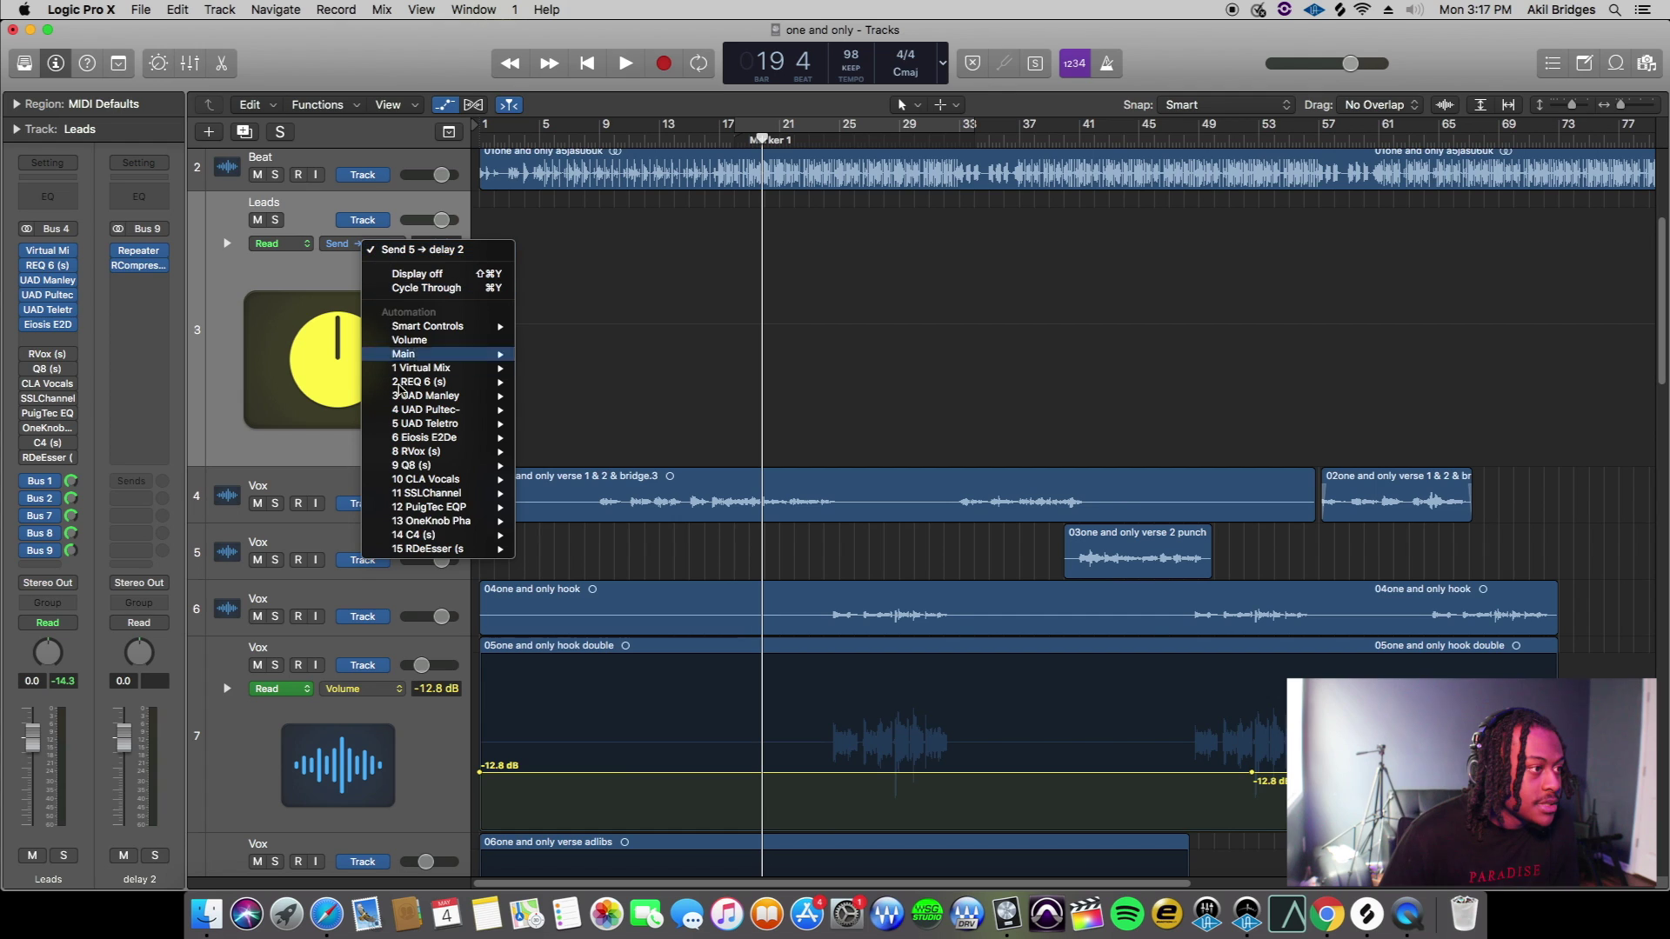
pyautogui.moveTo(417, 358)
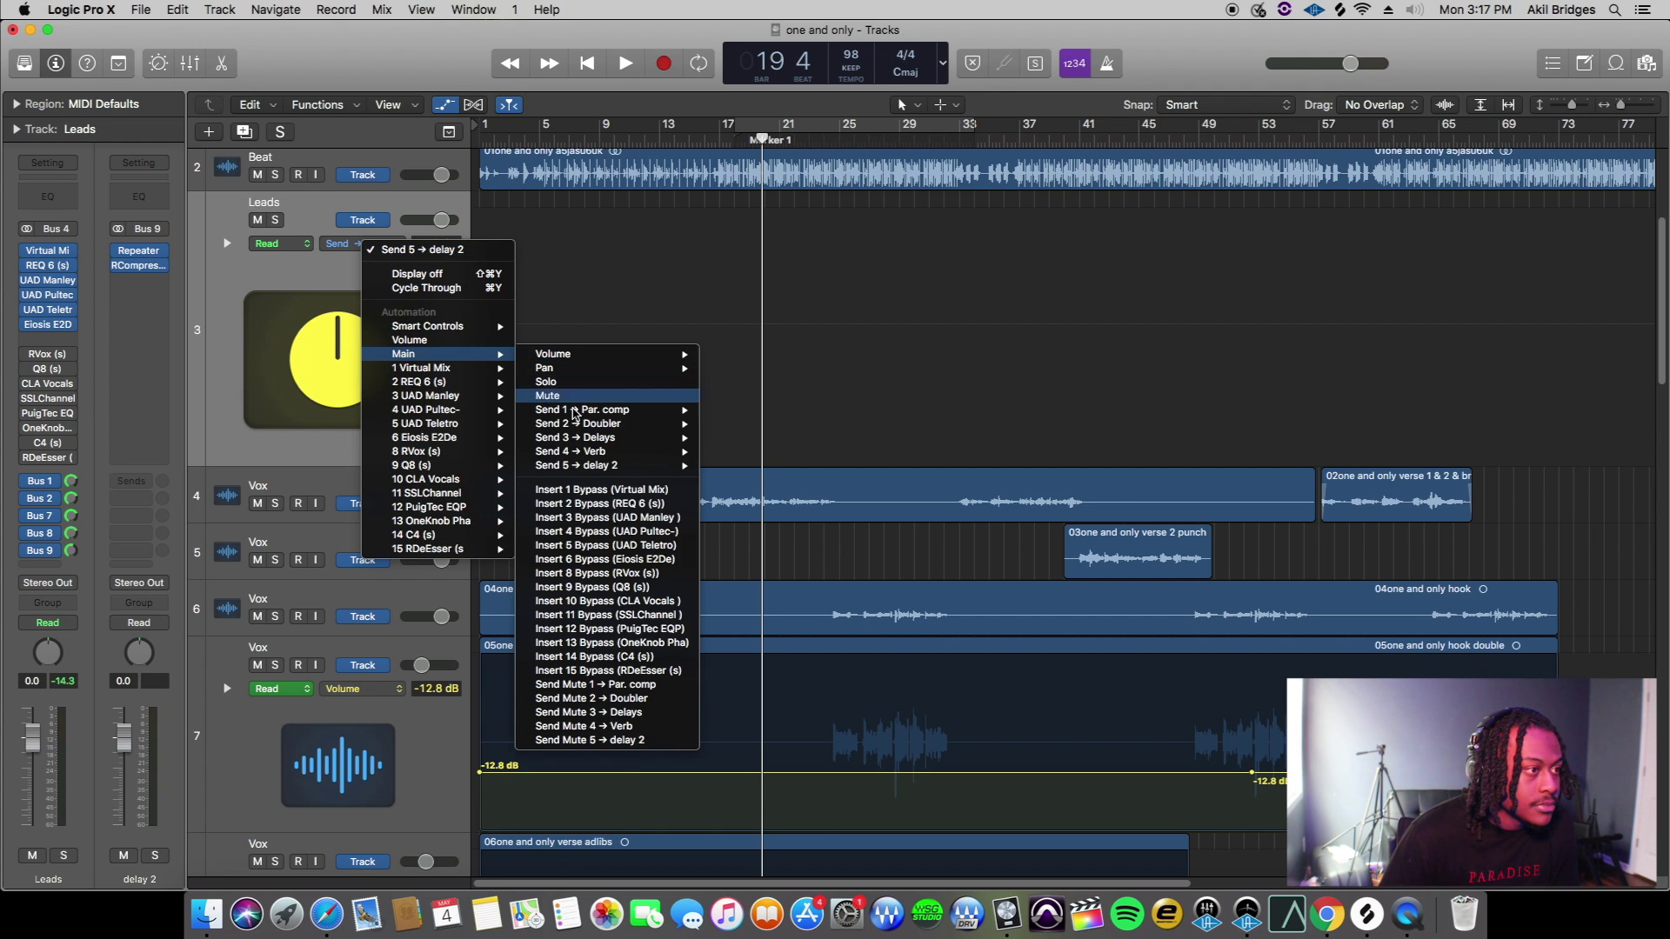
pyautogui.click(736, 468)
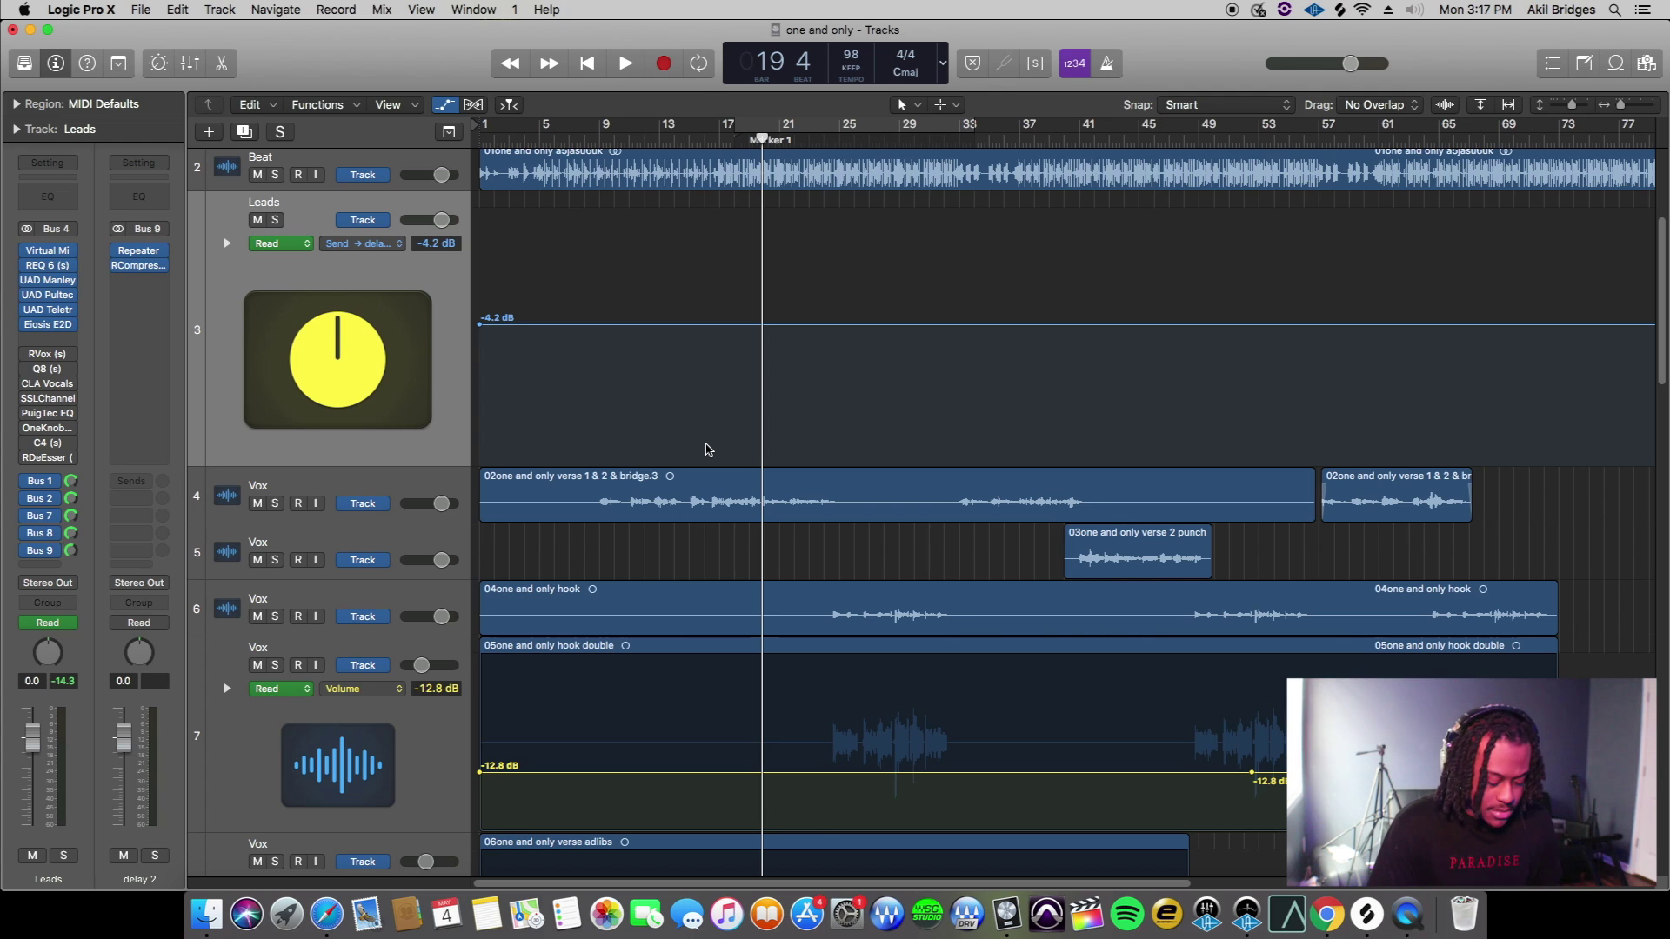
pyautogui.press('space')
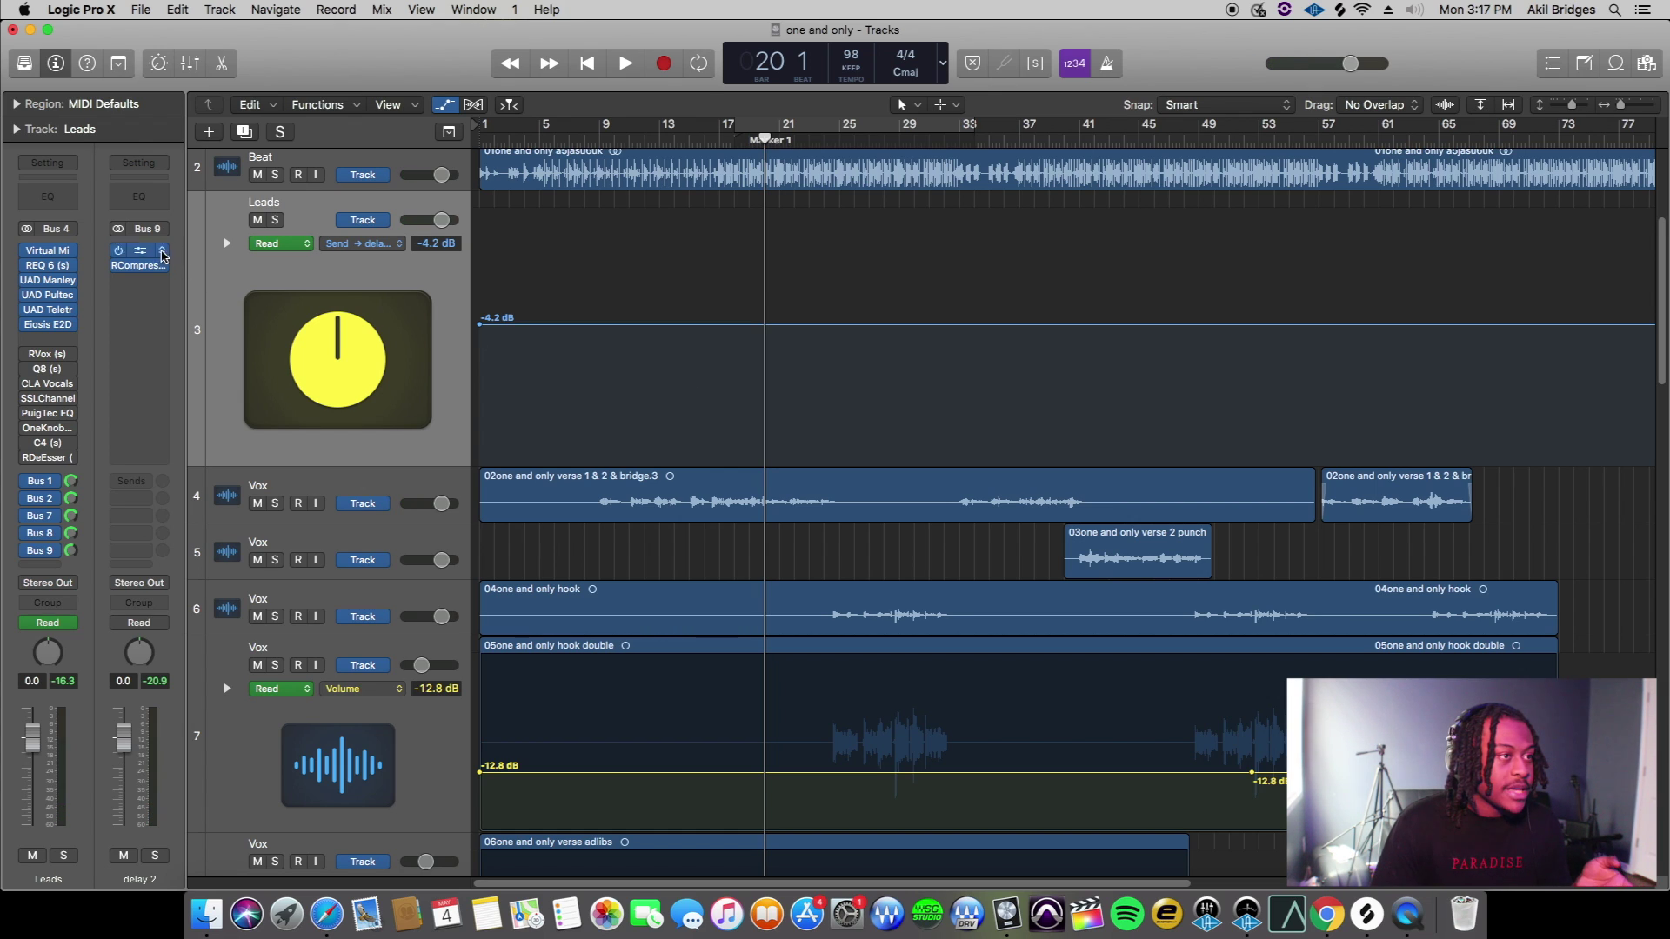
# Move the playhead to bar 13 and examine the side-chain source of the RCompressor on the delay 2 channel
pyautogui.click(661, 139)
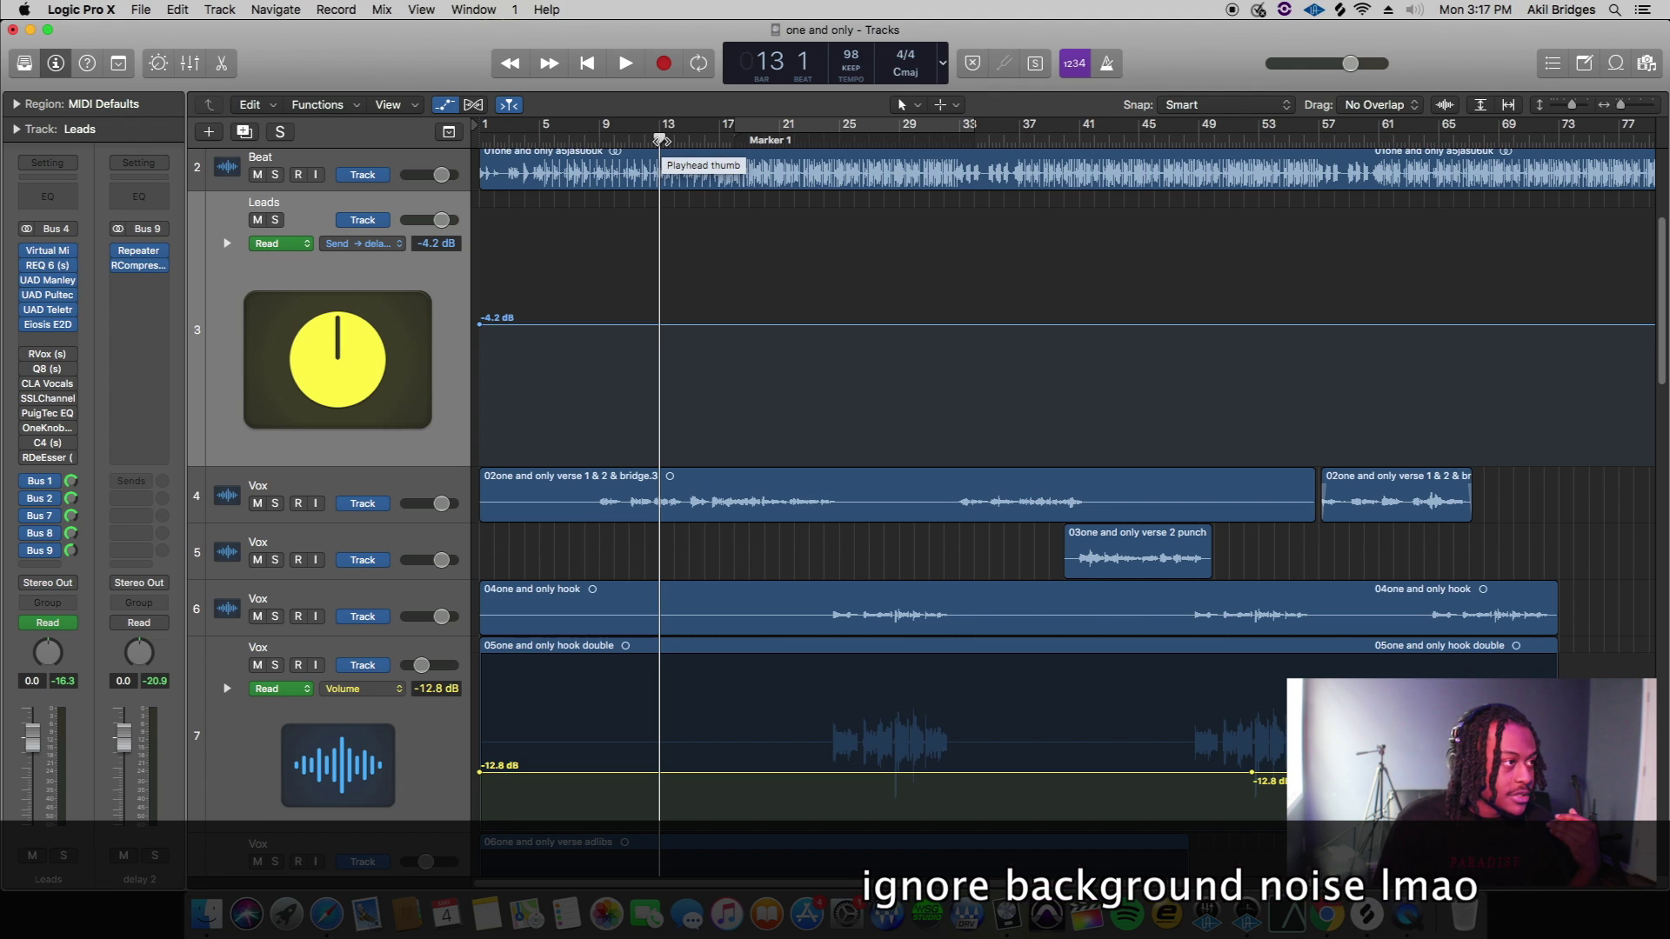
pyautogui.moveTo(146, 265)
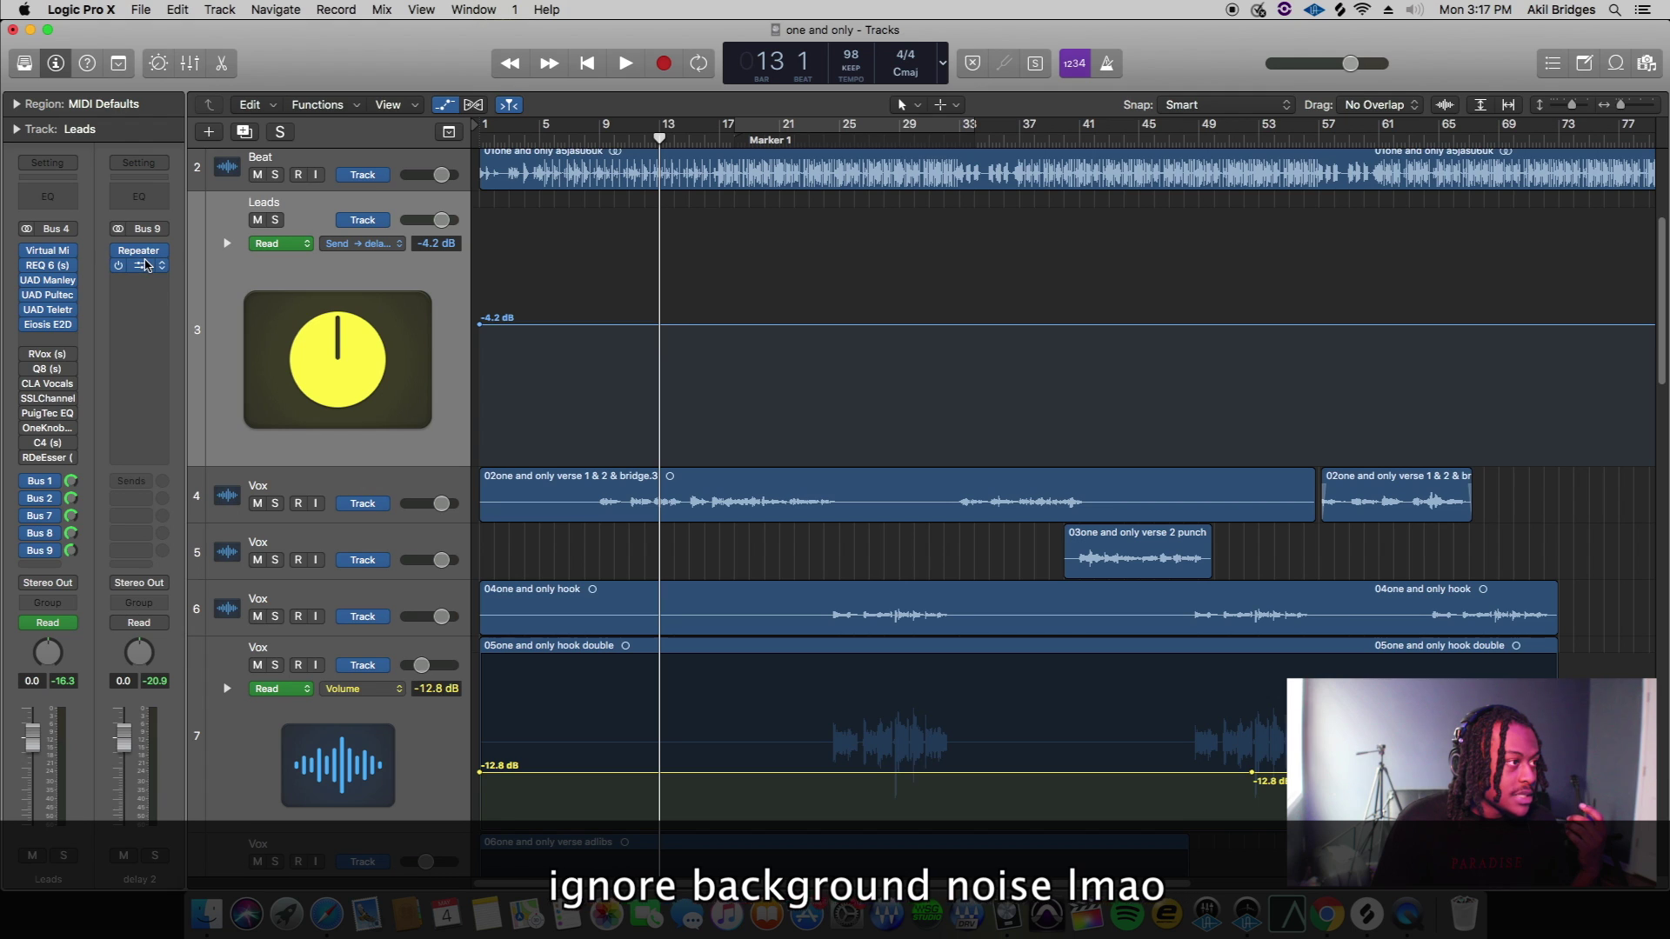
pyautogui.click(137, 268)
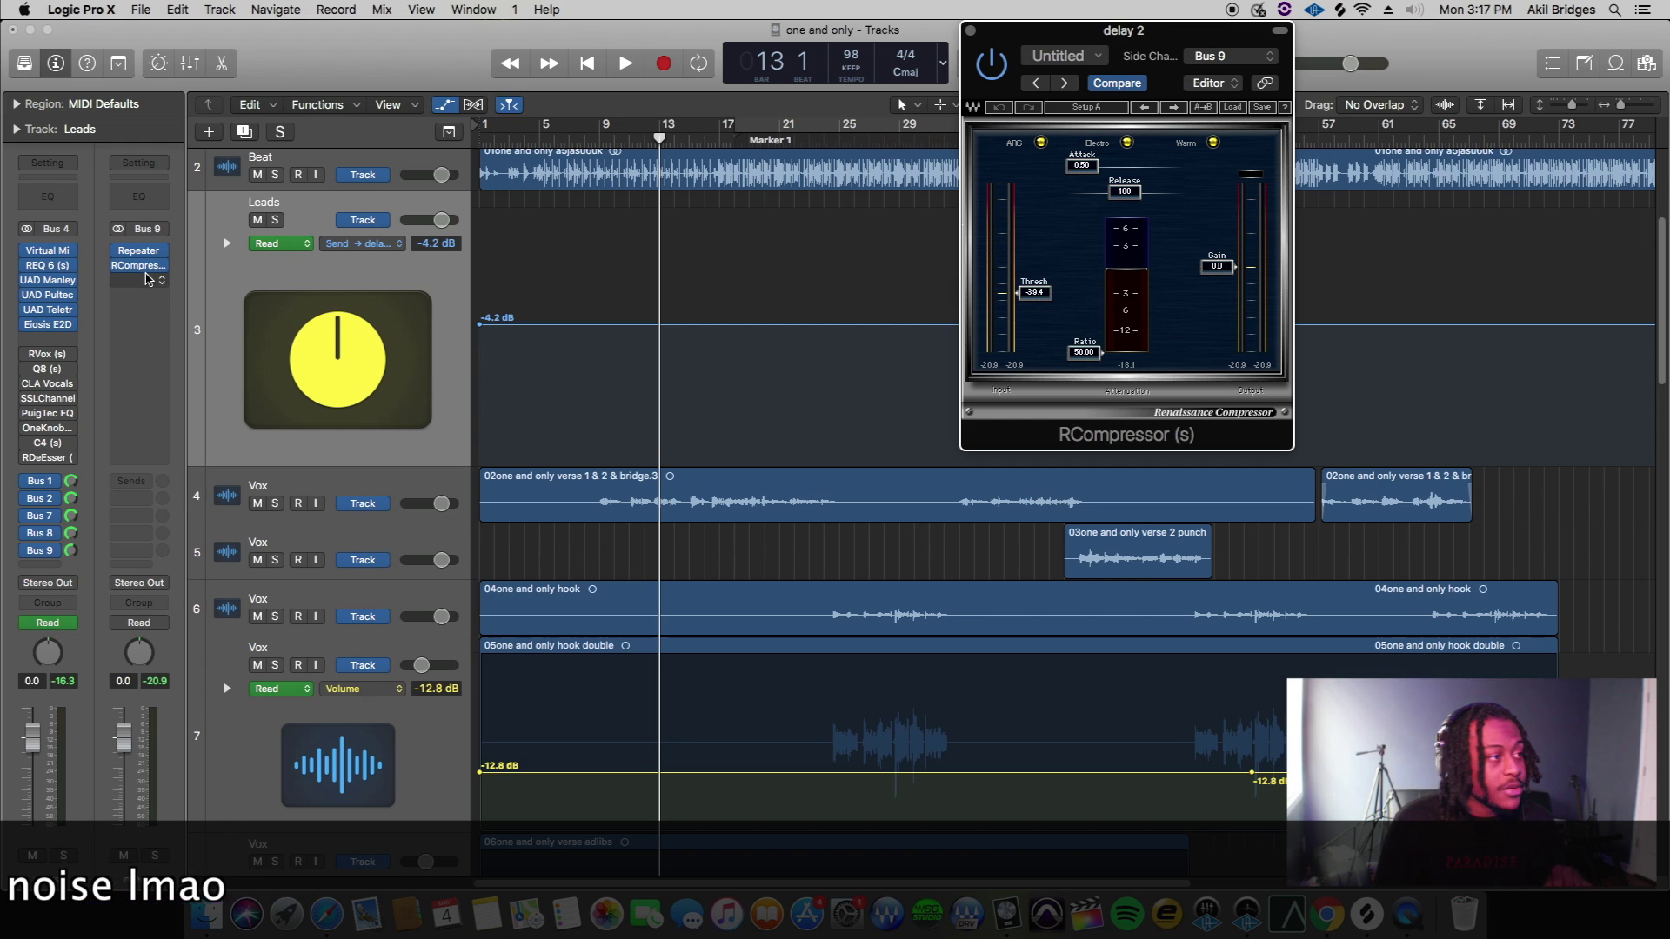
pyautogui.click(1252, 60)
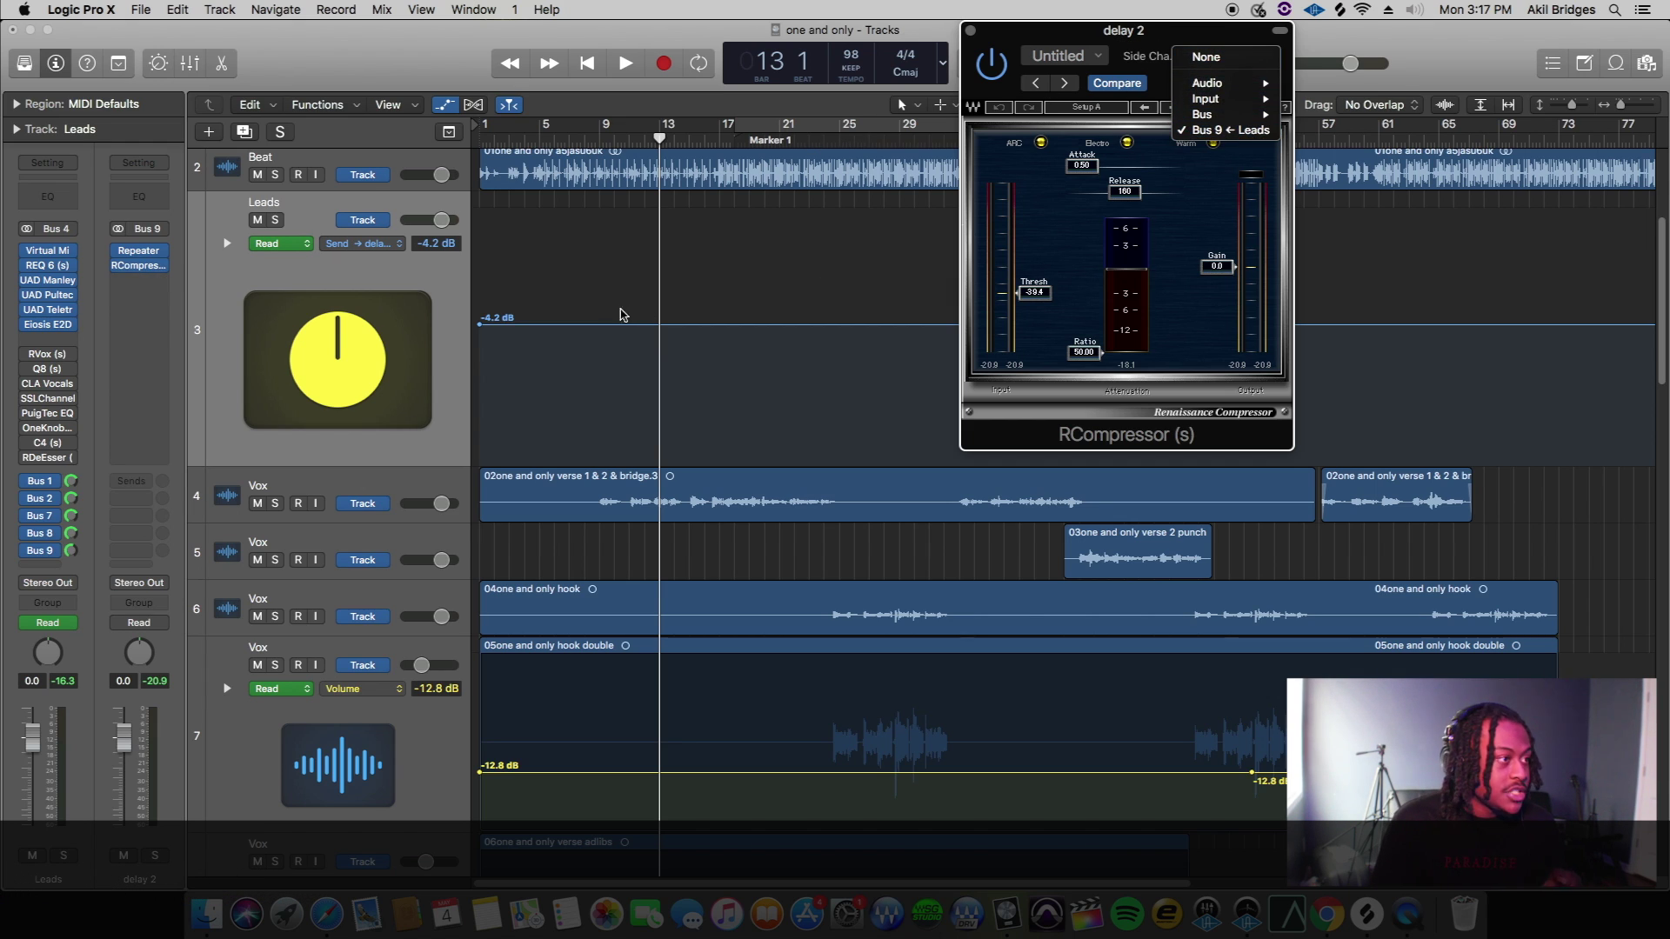
pyautogui.click(375, 320)
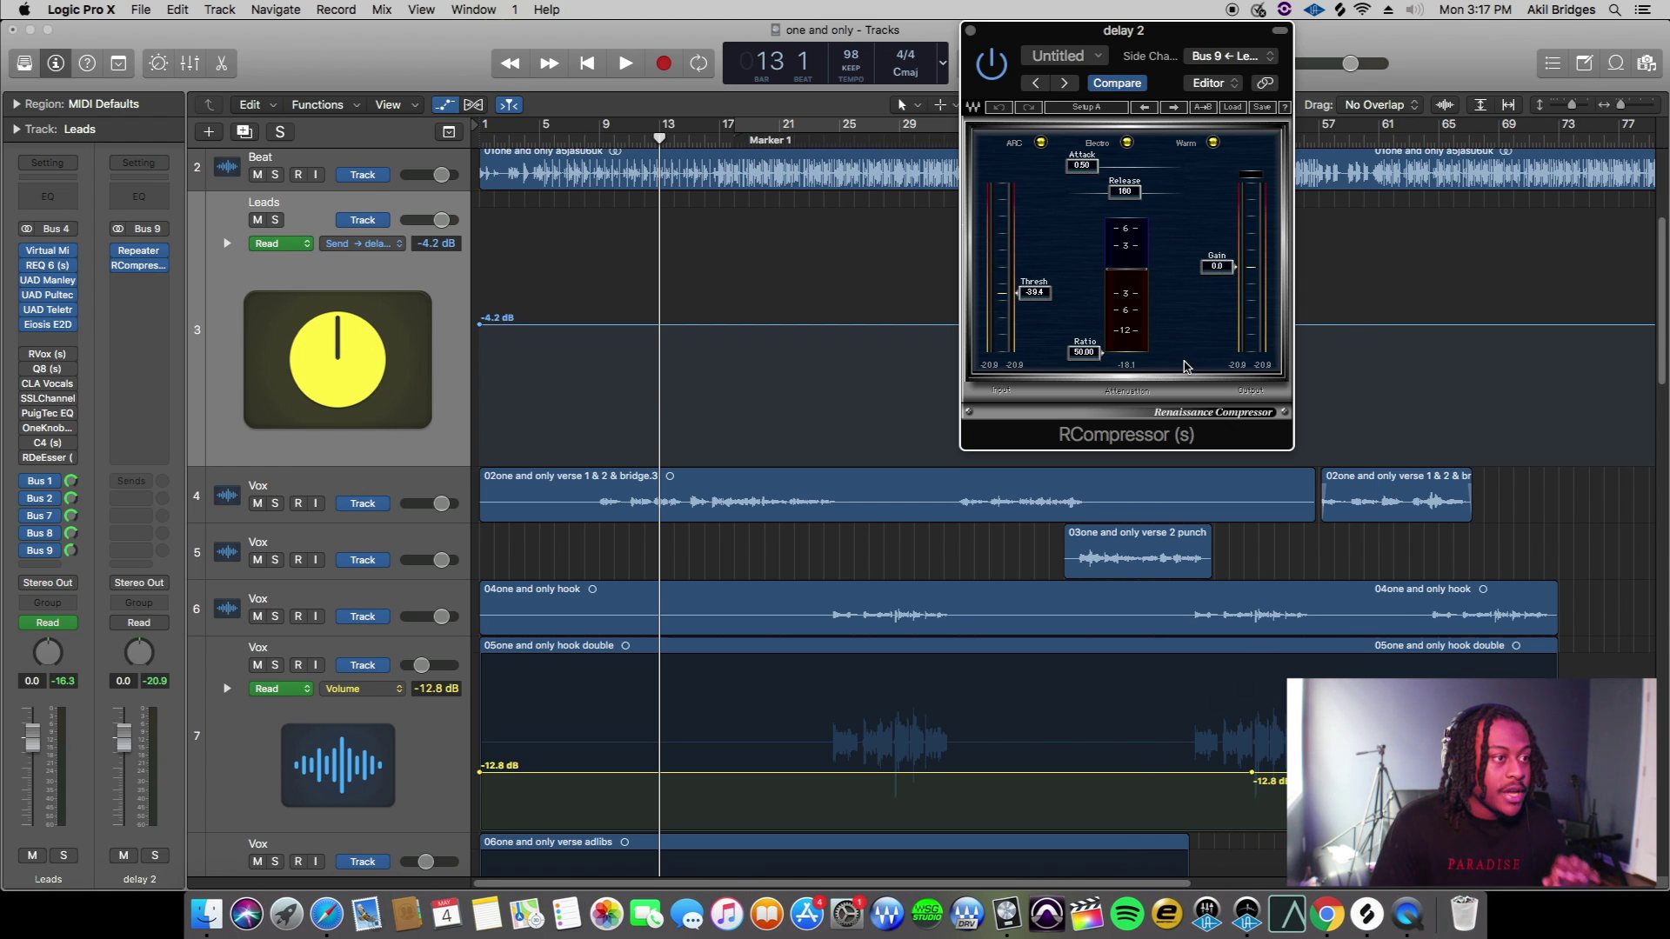
pyautogui.click(700, 403)
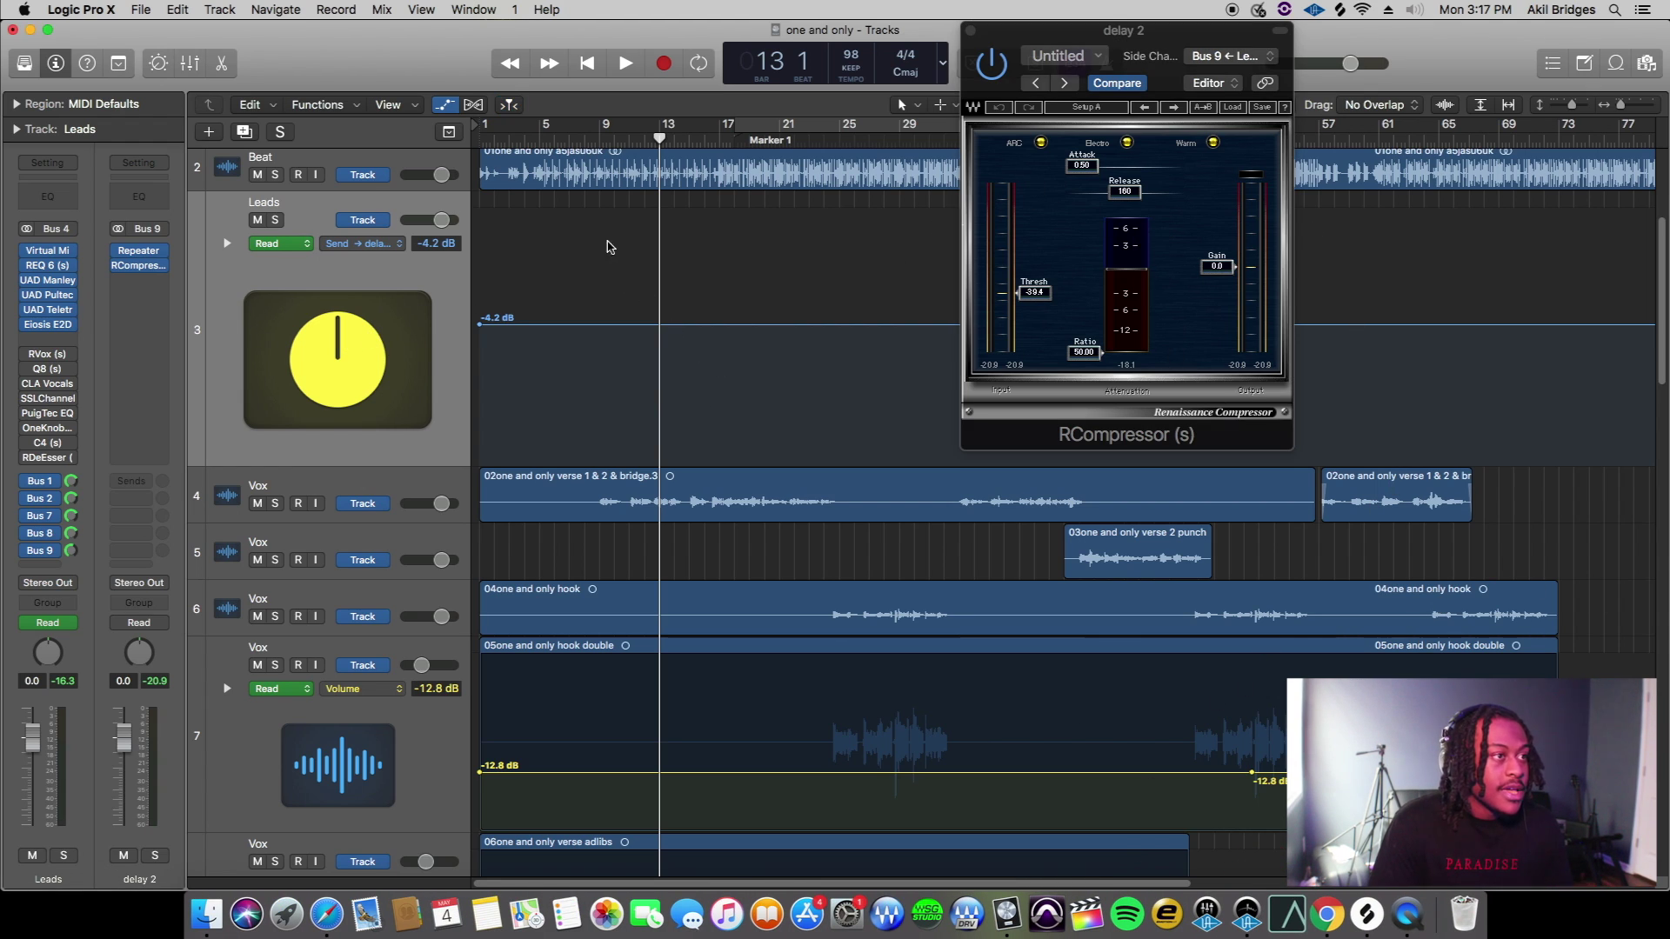
# Play the first verse from bar 9 to bar 22 while watching the RCompressor's gain reduction, and close the plug-in
pyautogui.click(690, 140)
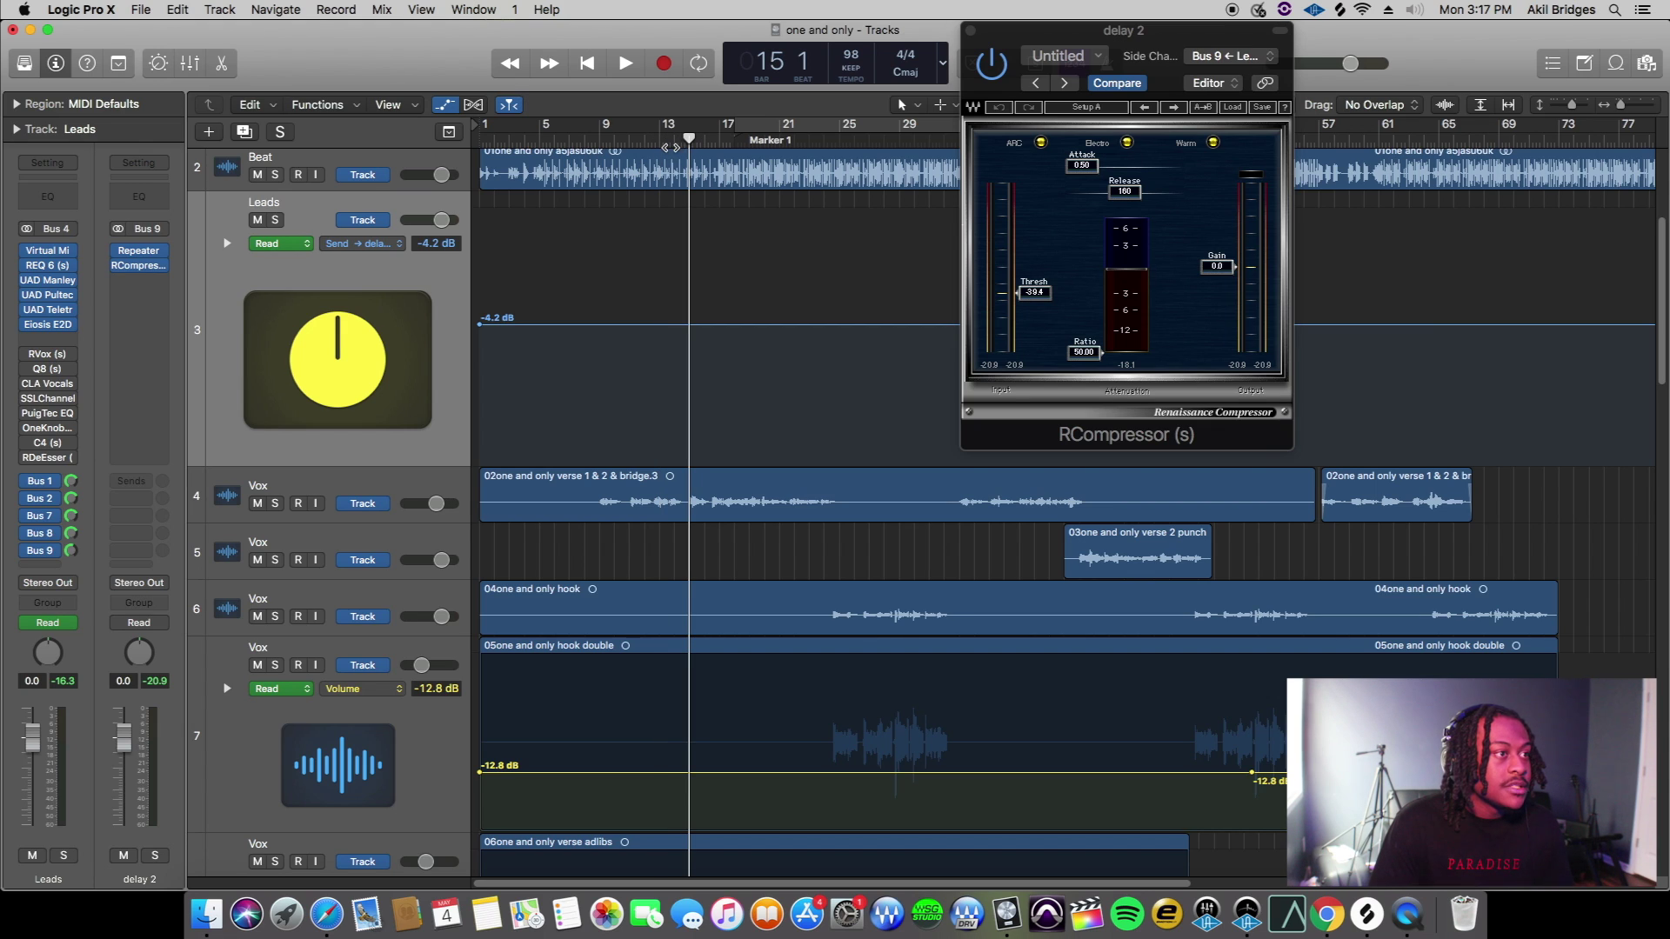
pyautogui.click(673, 145)
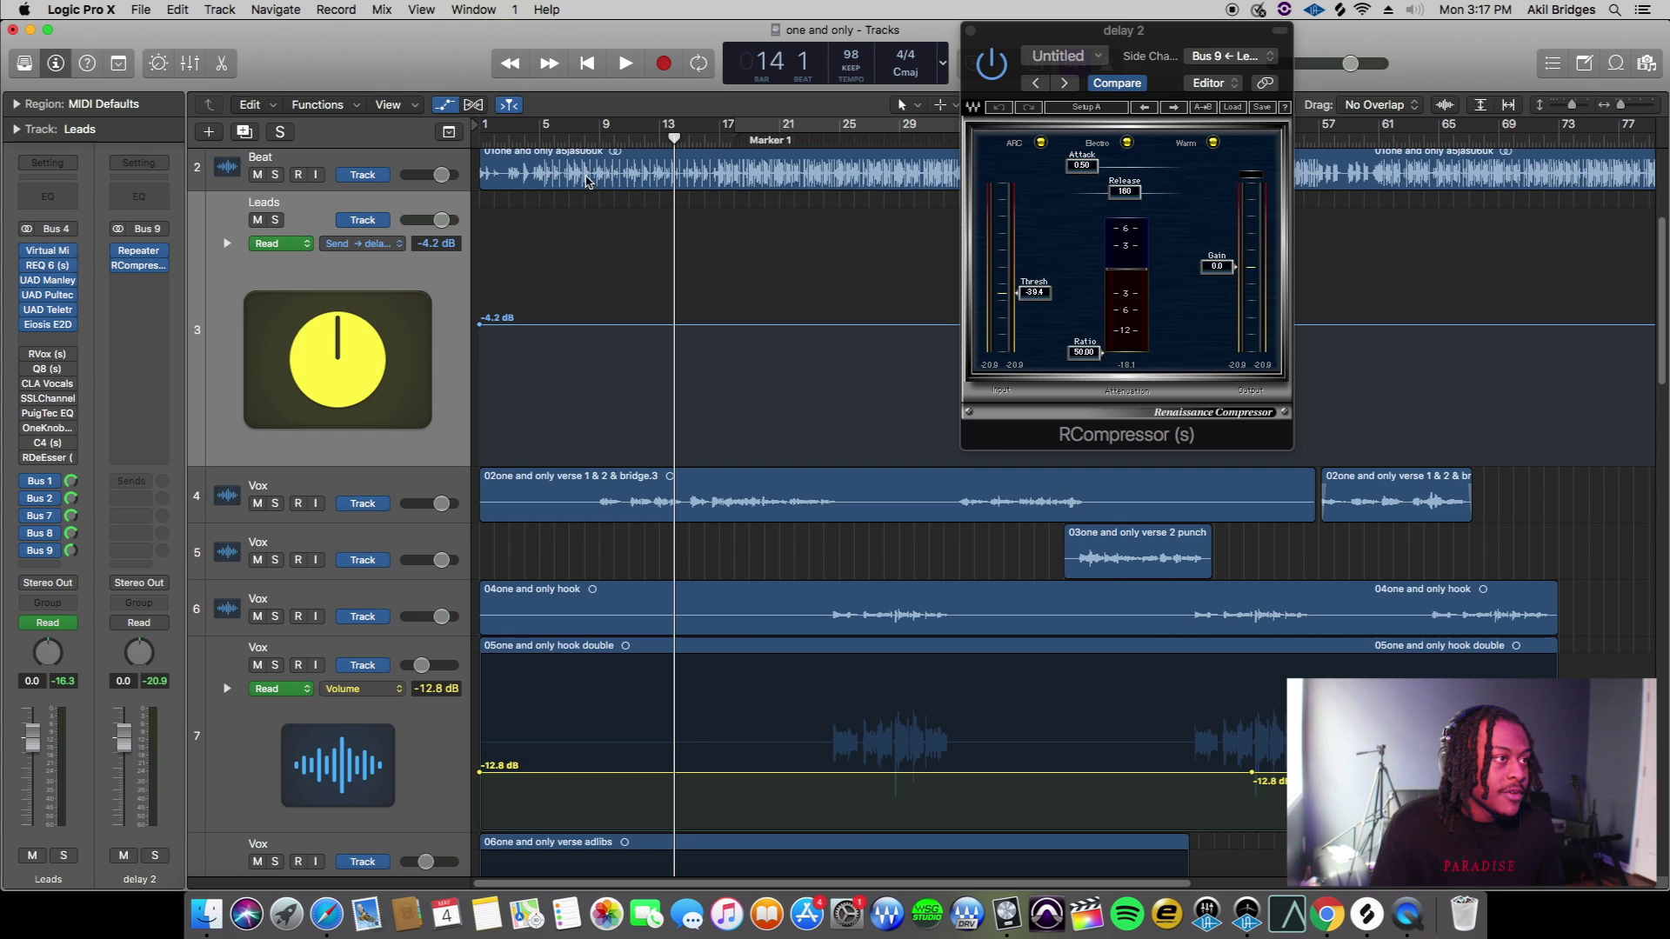
pyautogui.click(602, 137)
pyautogui.press('space')
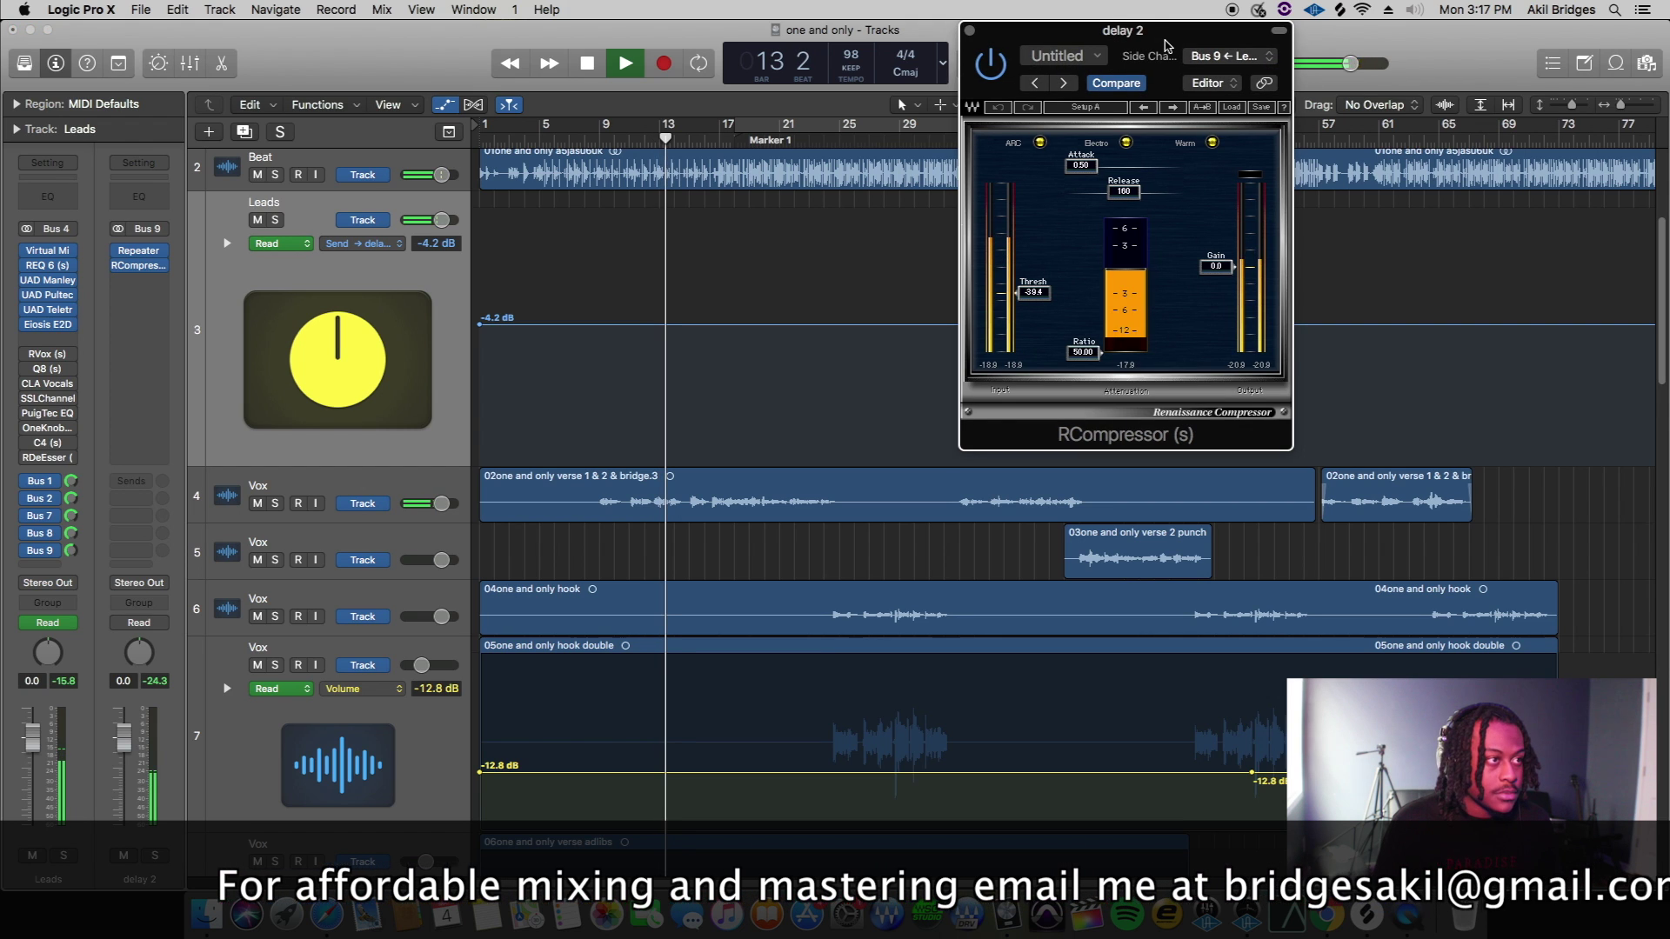
pyautogui.moveTo(1167, 31); pyautogui.dragTo(1076, 30)
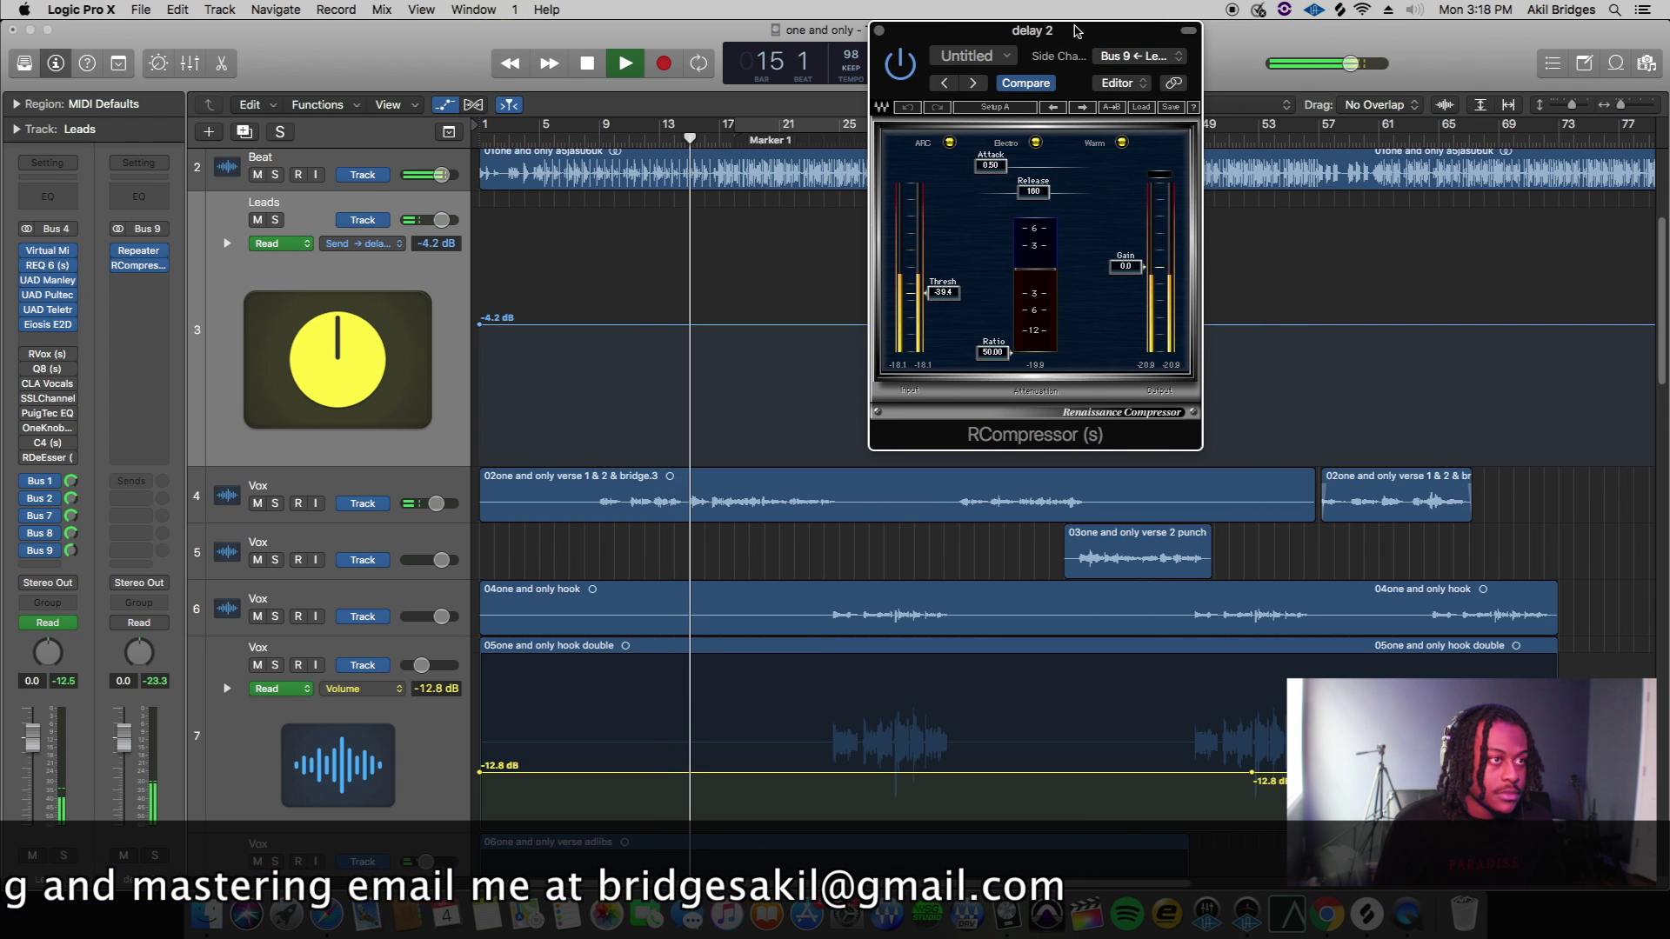
pyautogui.moveTo(1075, 27); pyautogui.dragTo(891, 45)
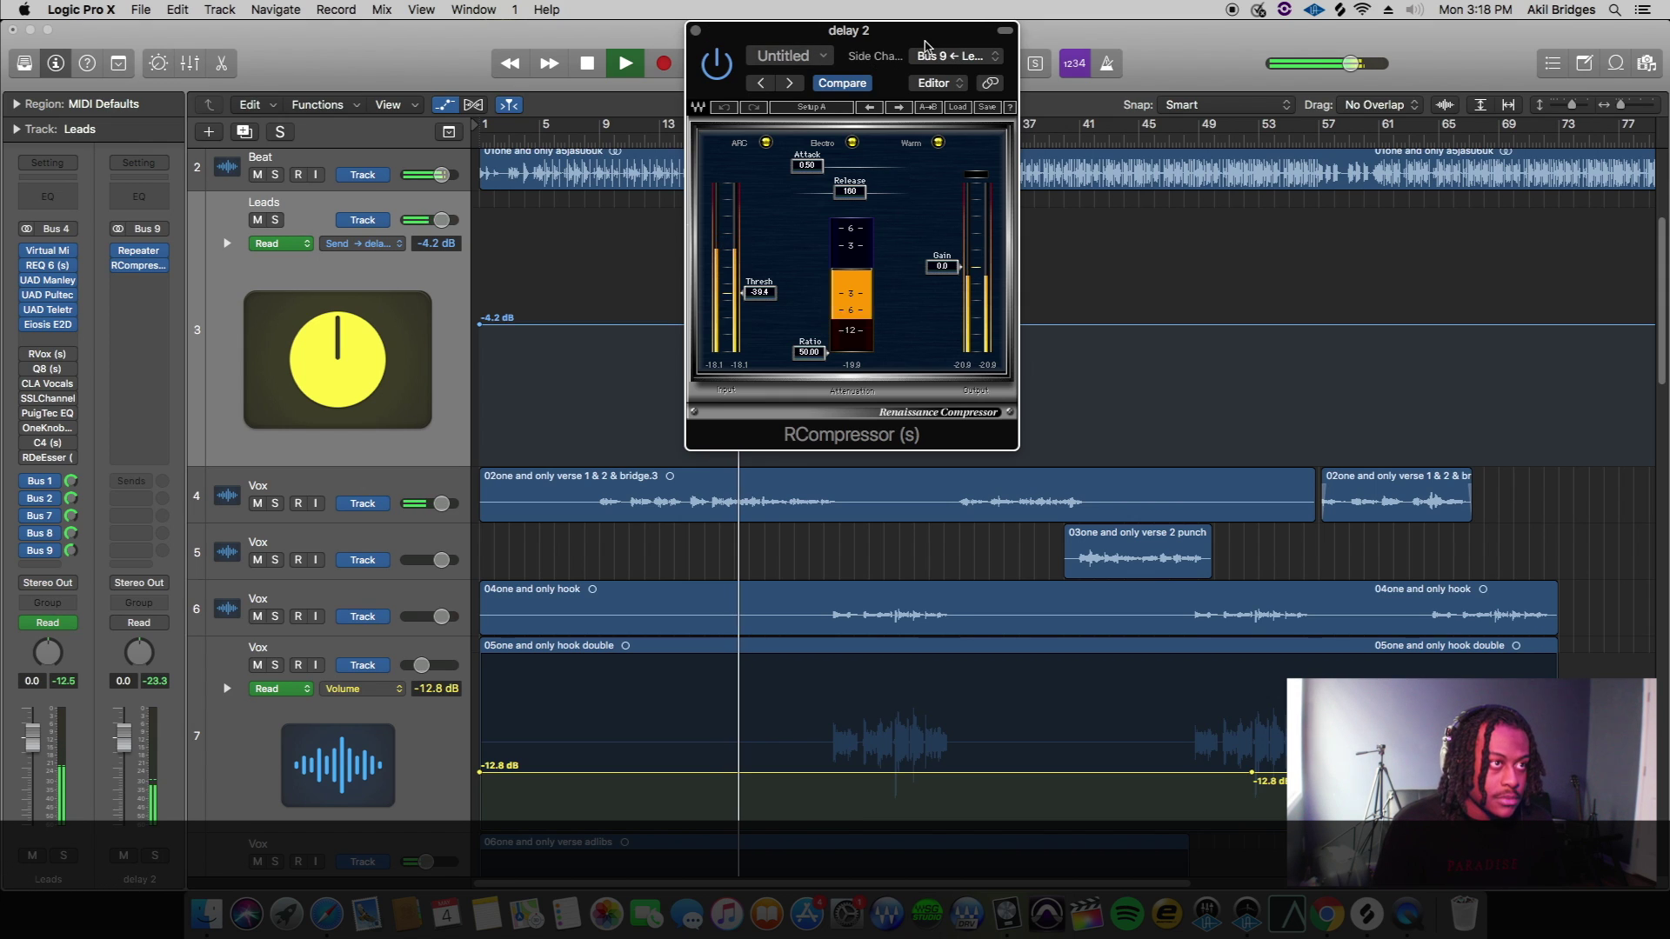
pyautogui.moveTo(706, 33); pyautogui.dragTo(978, 33)
pyautogui.moveTo(1203, 58); pyautogui.dragTo(1211, 61)
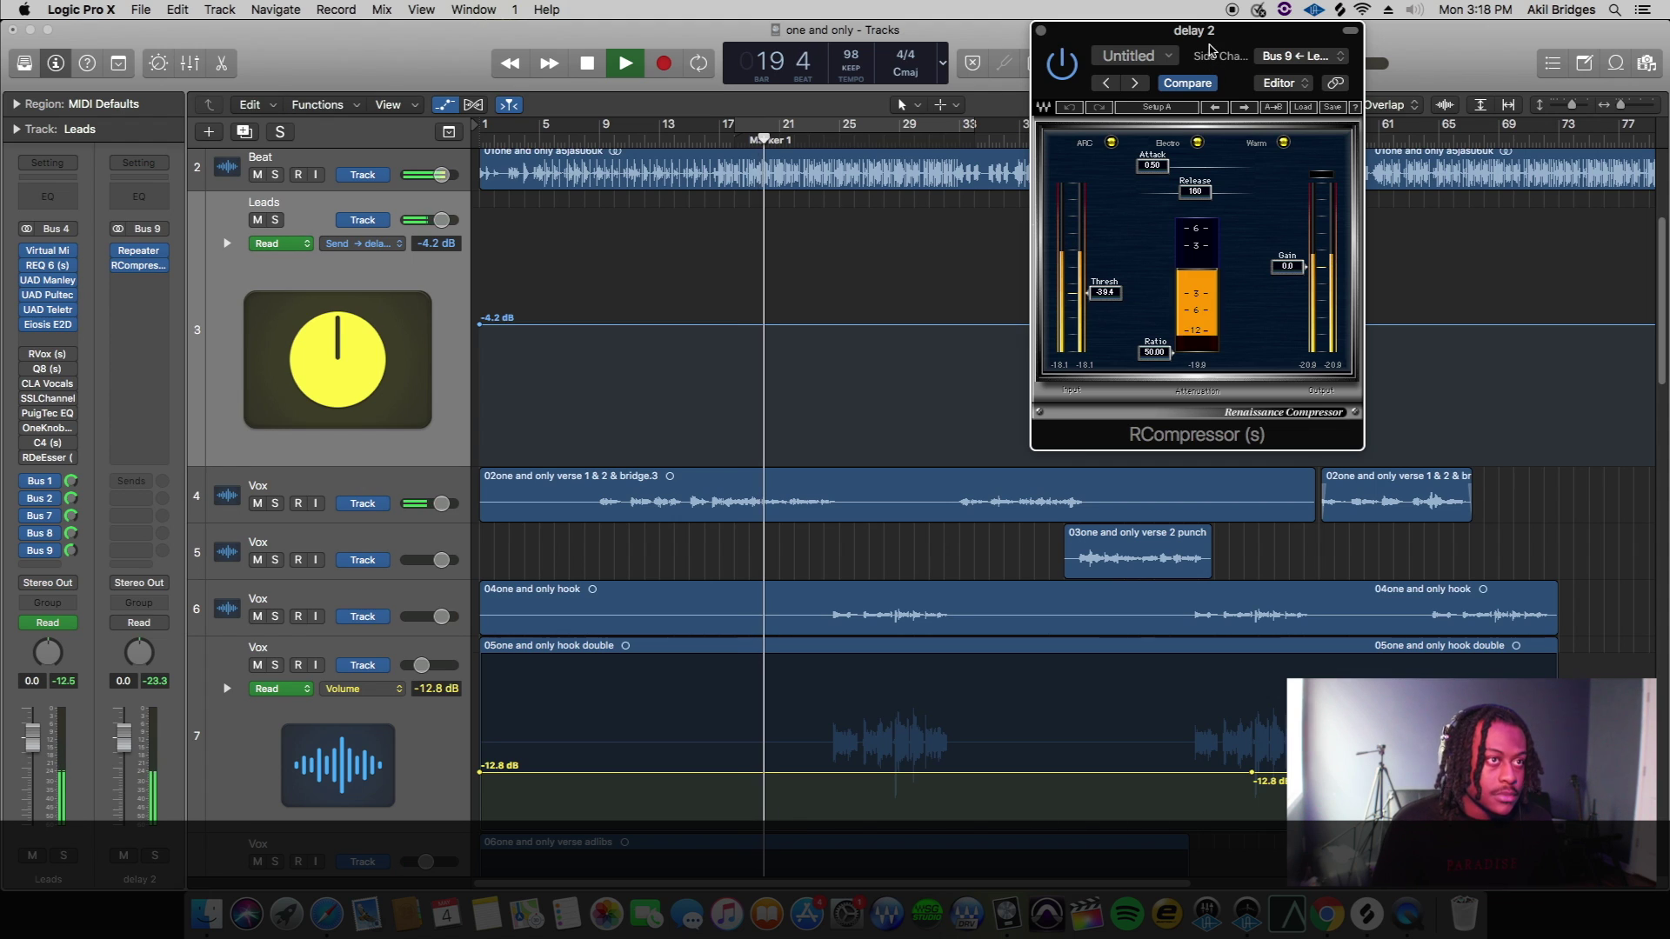
pyautogui.moveTo(1211, 50); pyautogui.dragTo(460, 112)
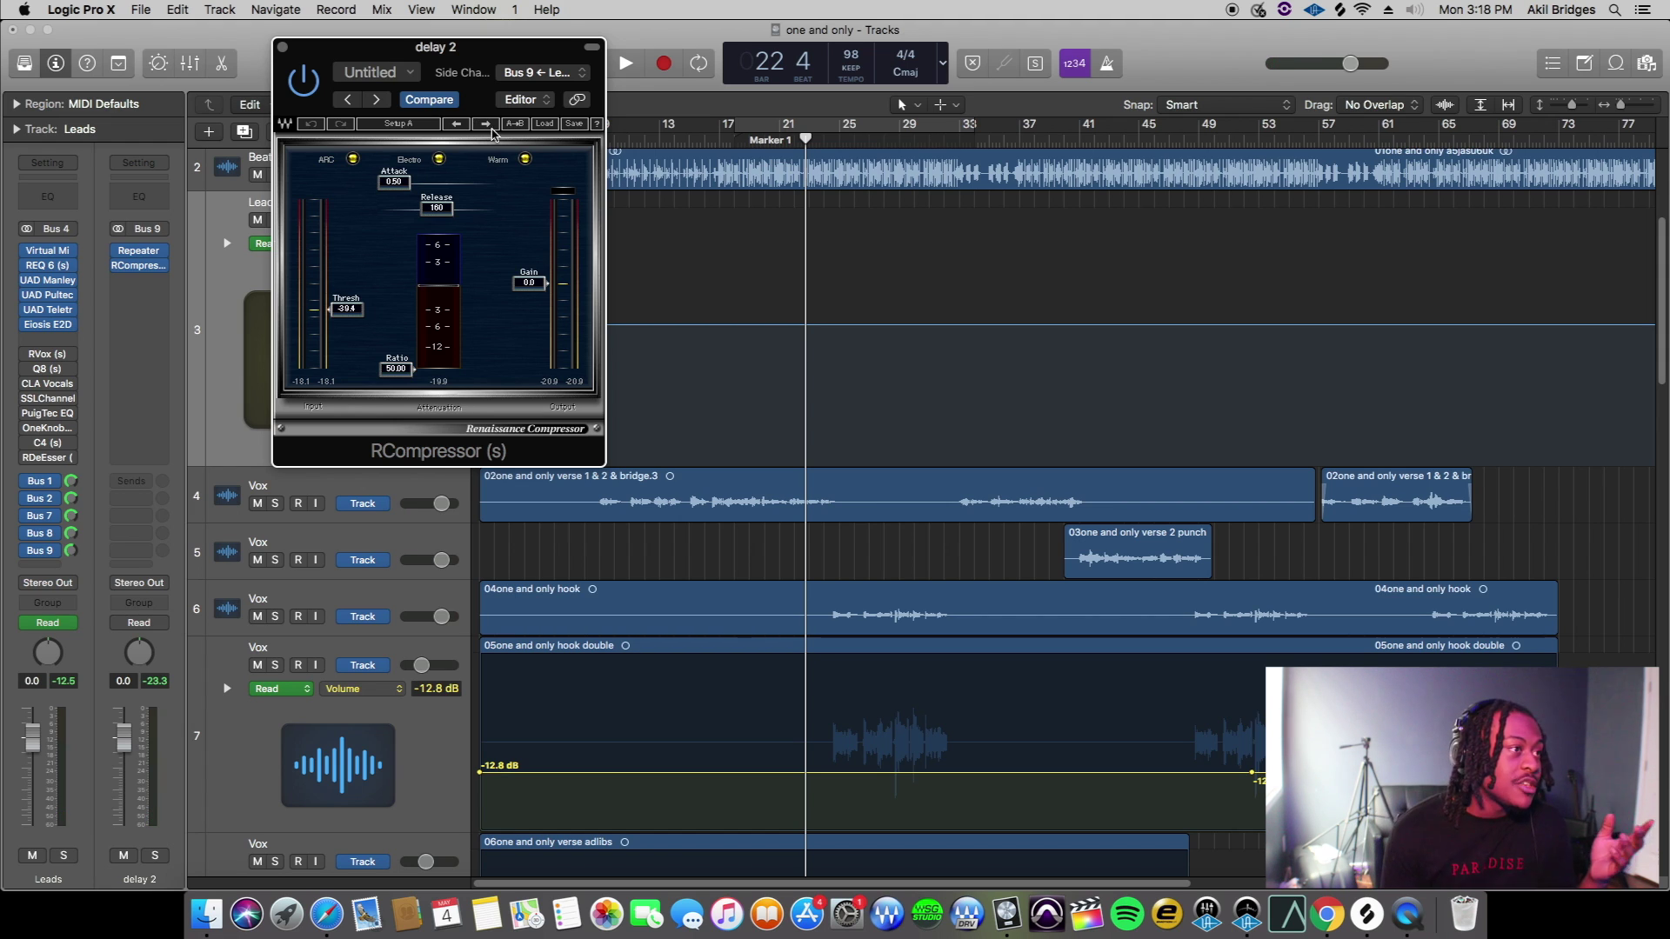
pyautogui.moveTo(427, 43); pyautogui.dragTo(1016, 348)
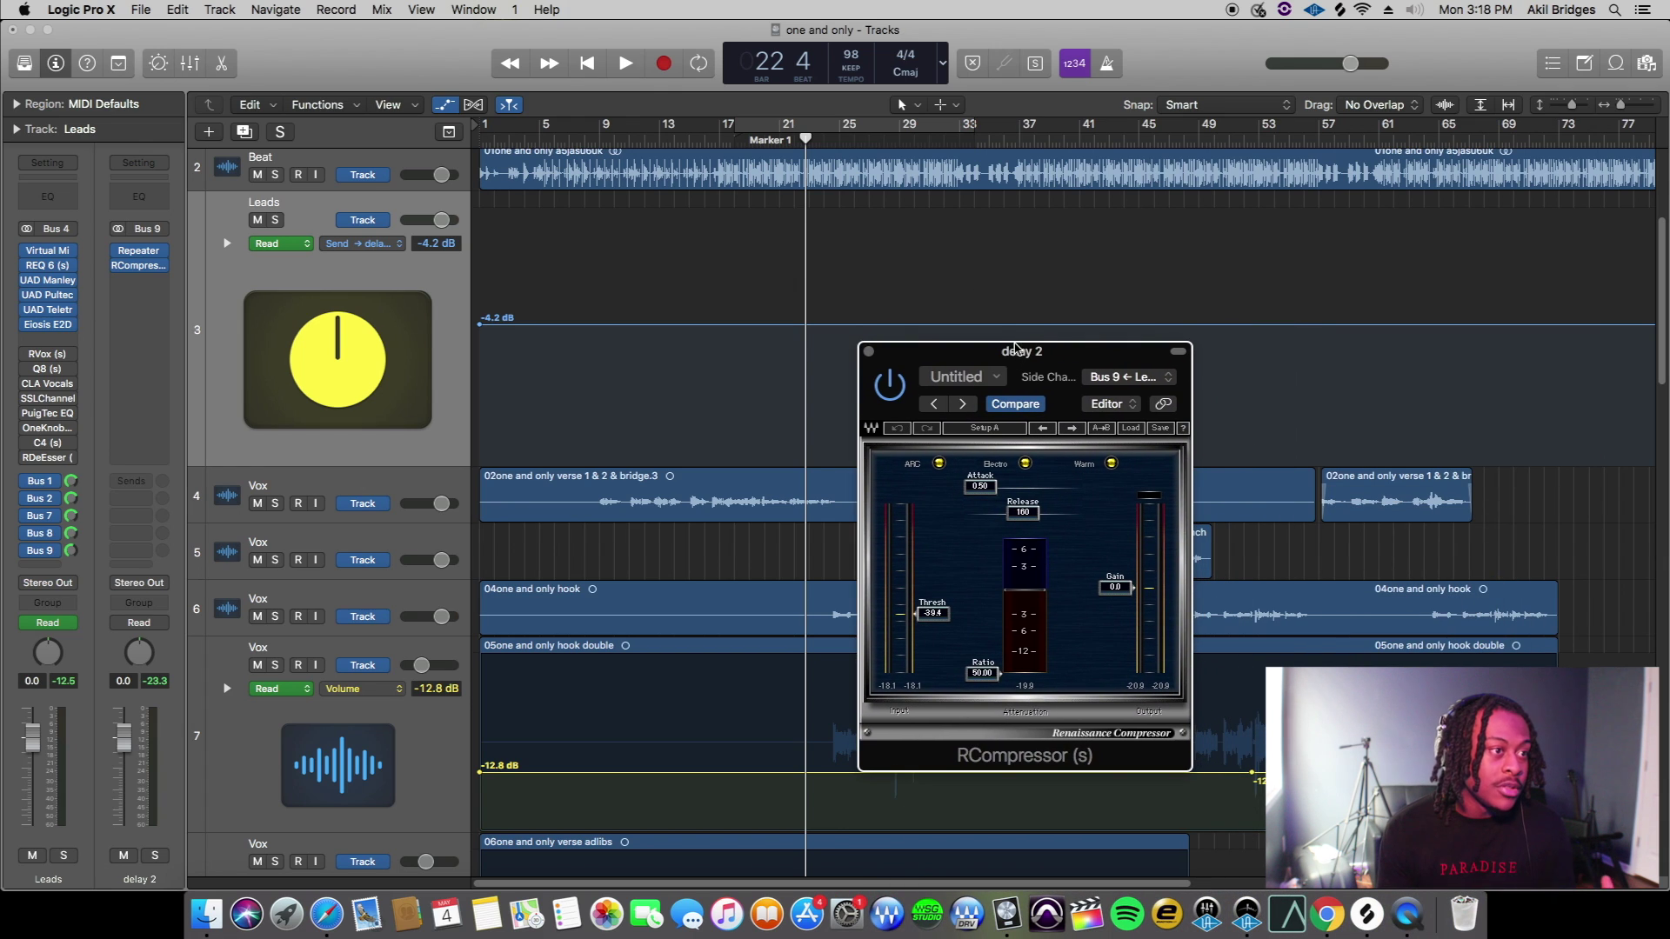
pyautogui.click(868, 353)
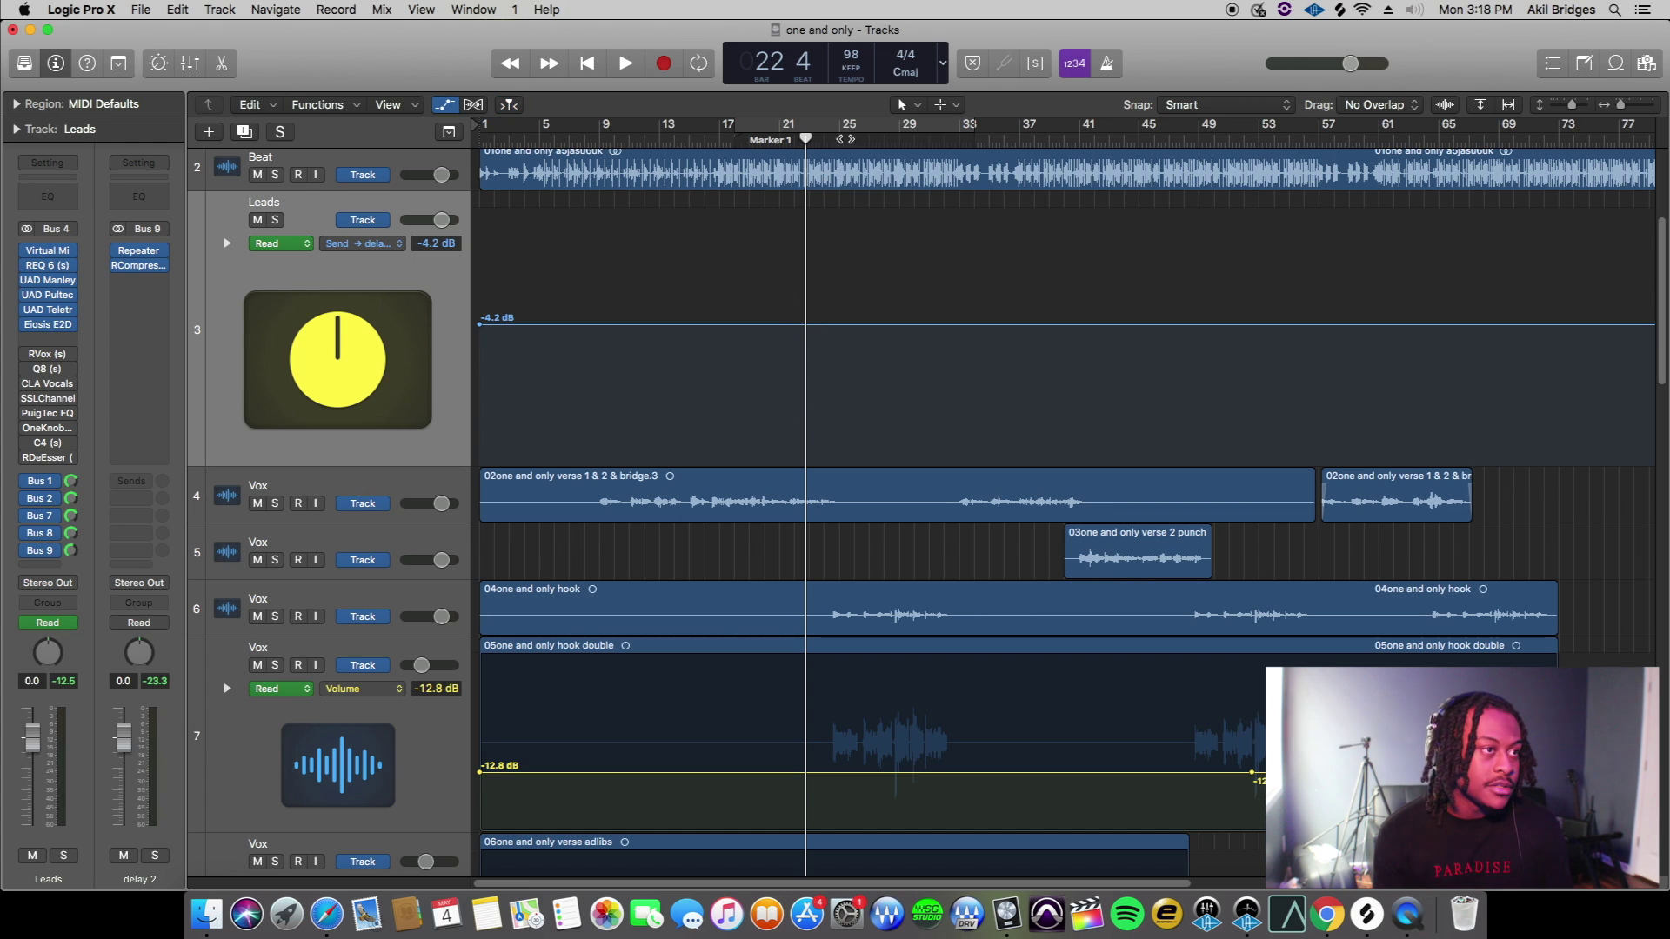
# Audition the first verse from bar 14 to bar 21 while slightly reducing the vertical zoom of the tracks
pyautogui.click(763, 141)
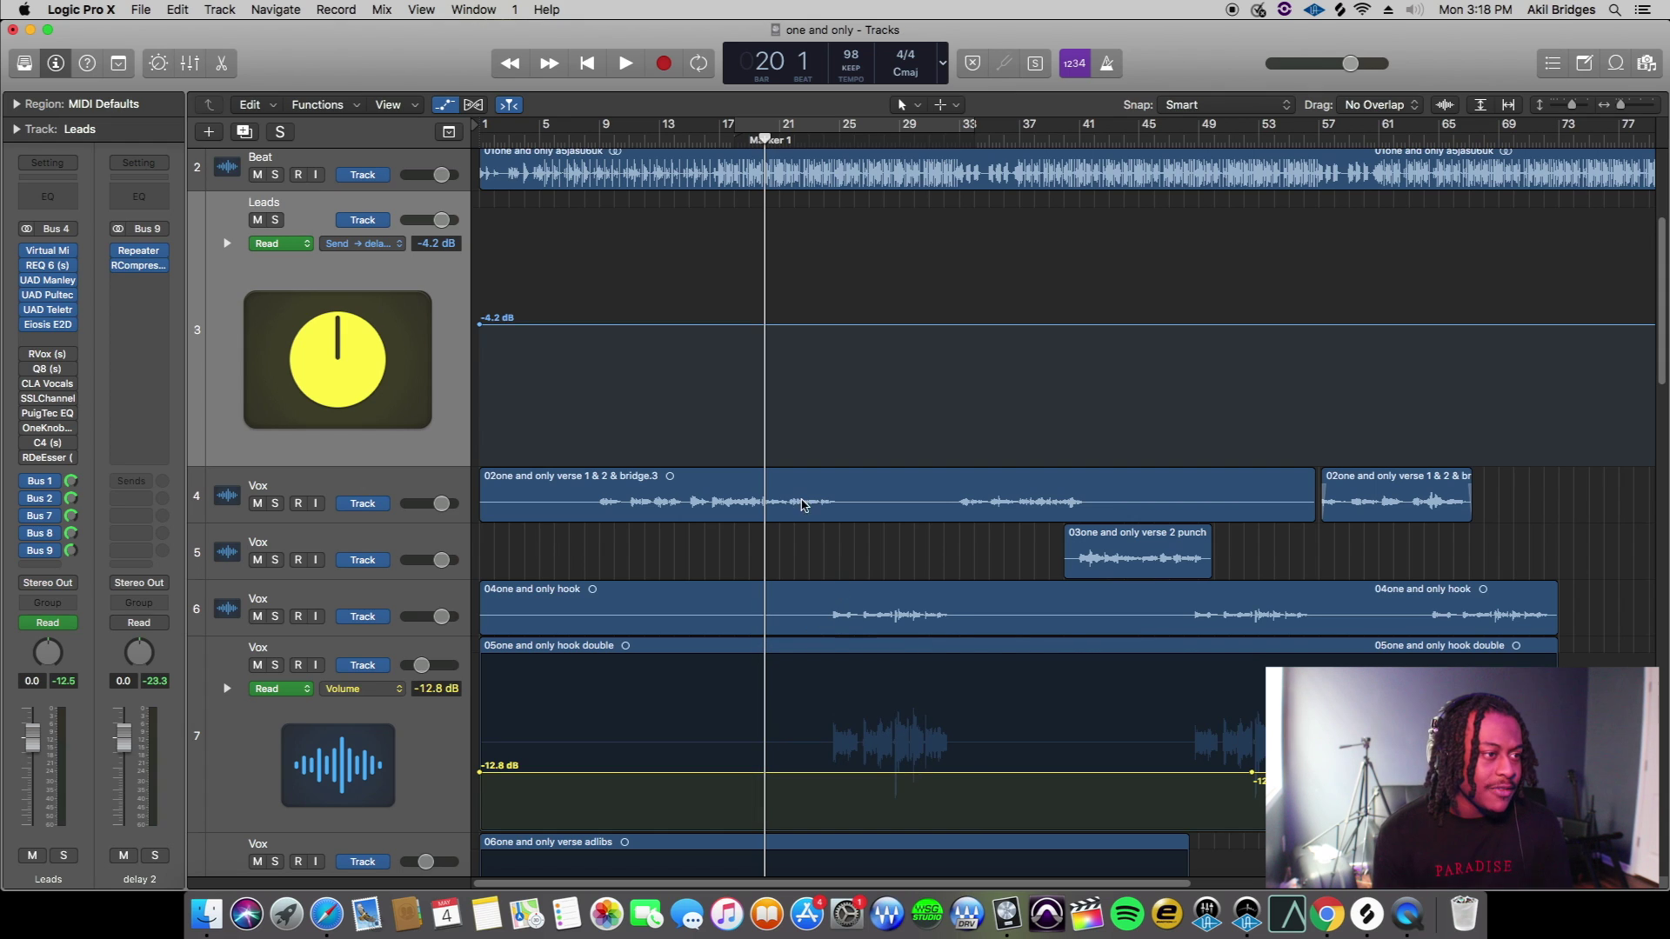
pyautogui.click(675, 140)
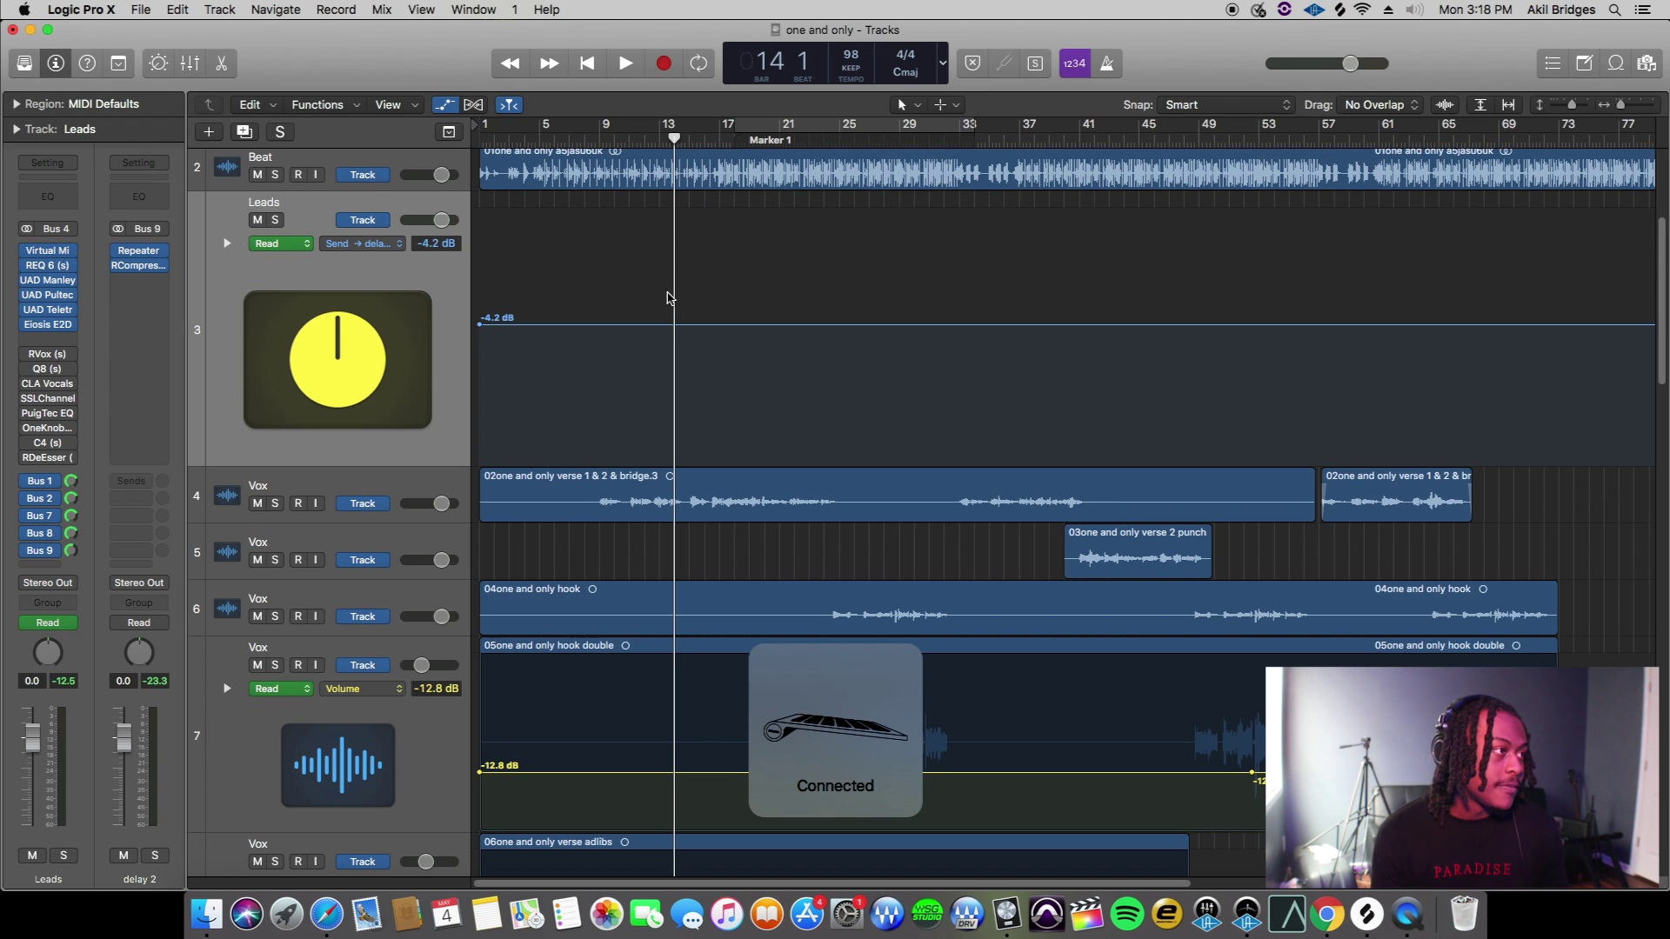
pyautogui.scroll(5, 709, 327)
pyautogui.scroll(-6, 721, 370)
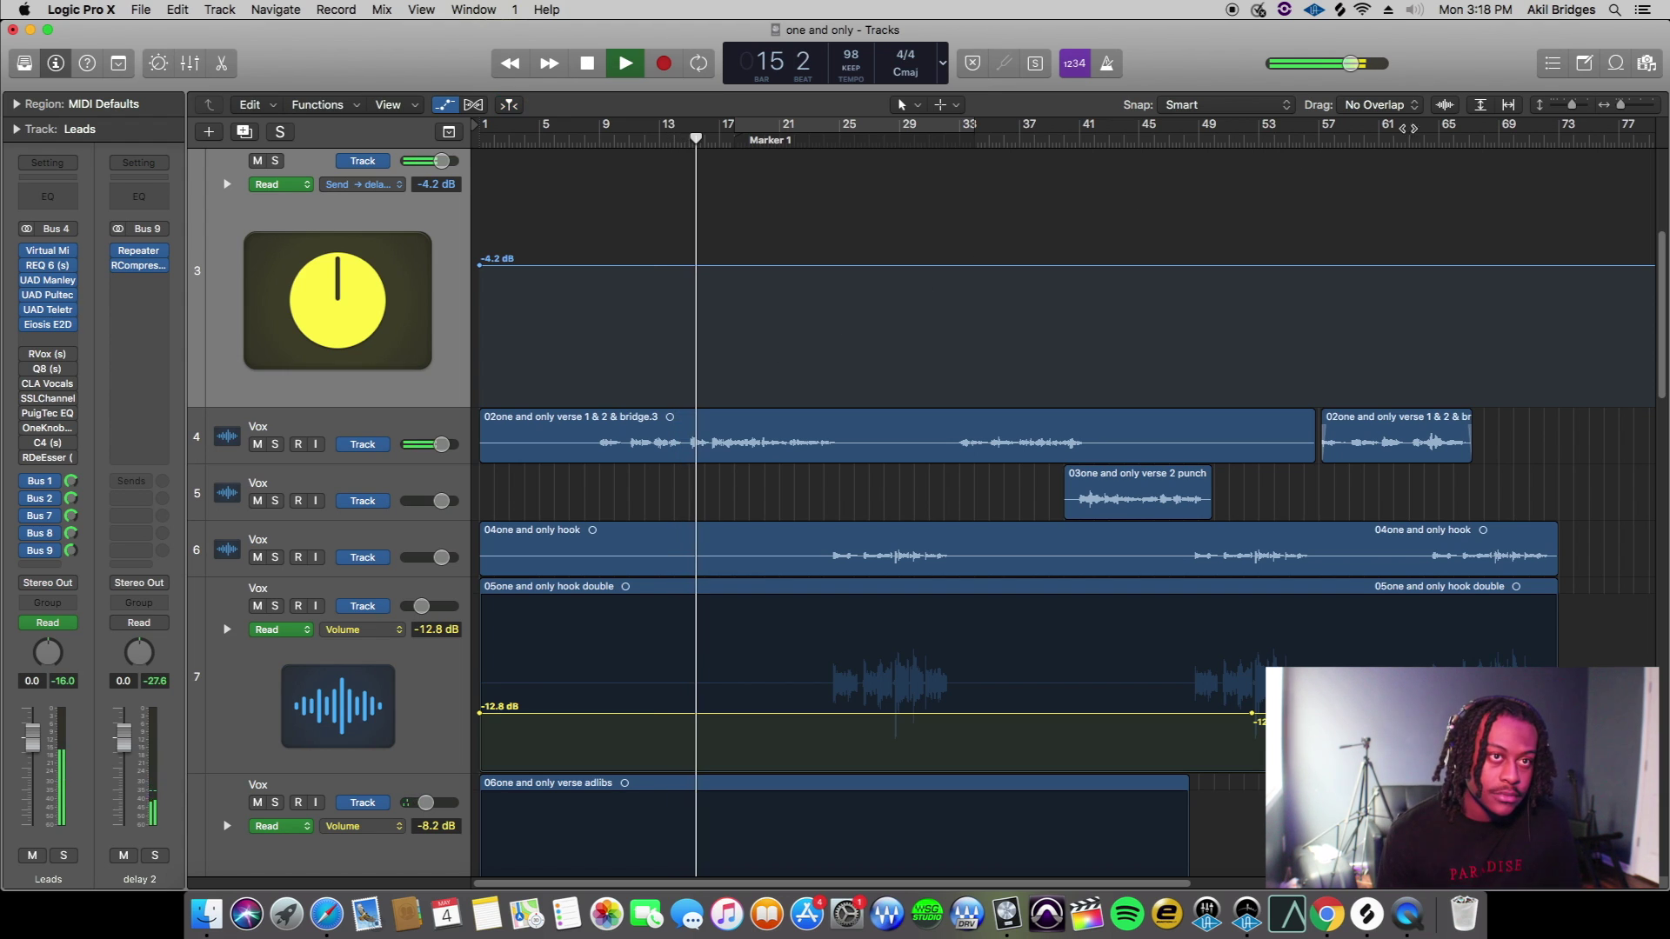
pyautogui.moveTo(1571, 105); pyautogui.dragTo(1568, 105)
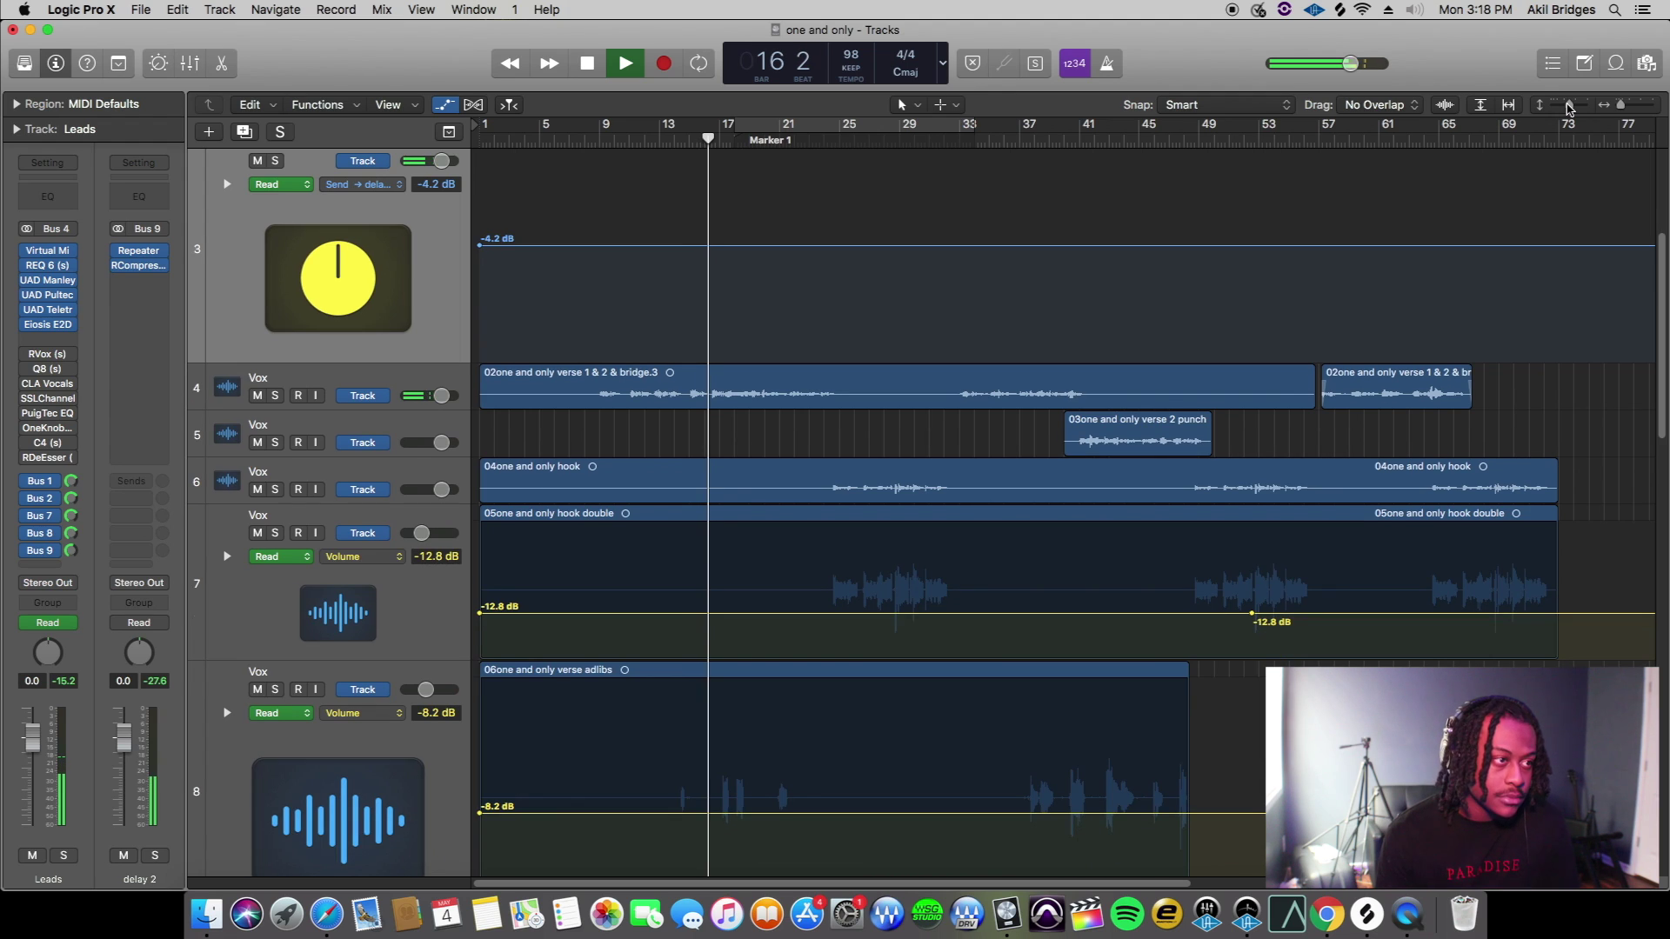
pyautogui.scroll(1, 854, 347)
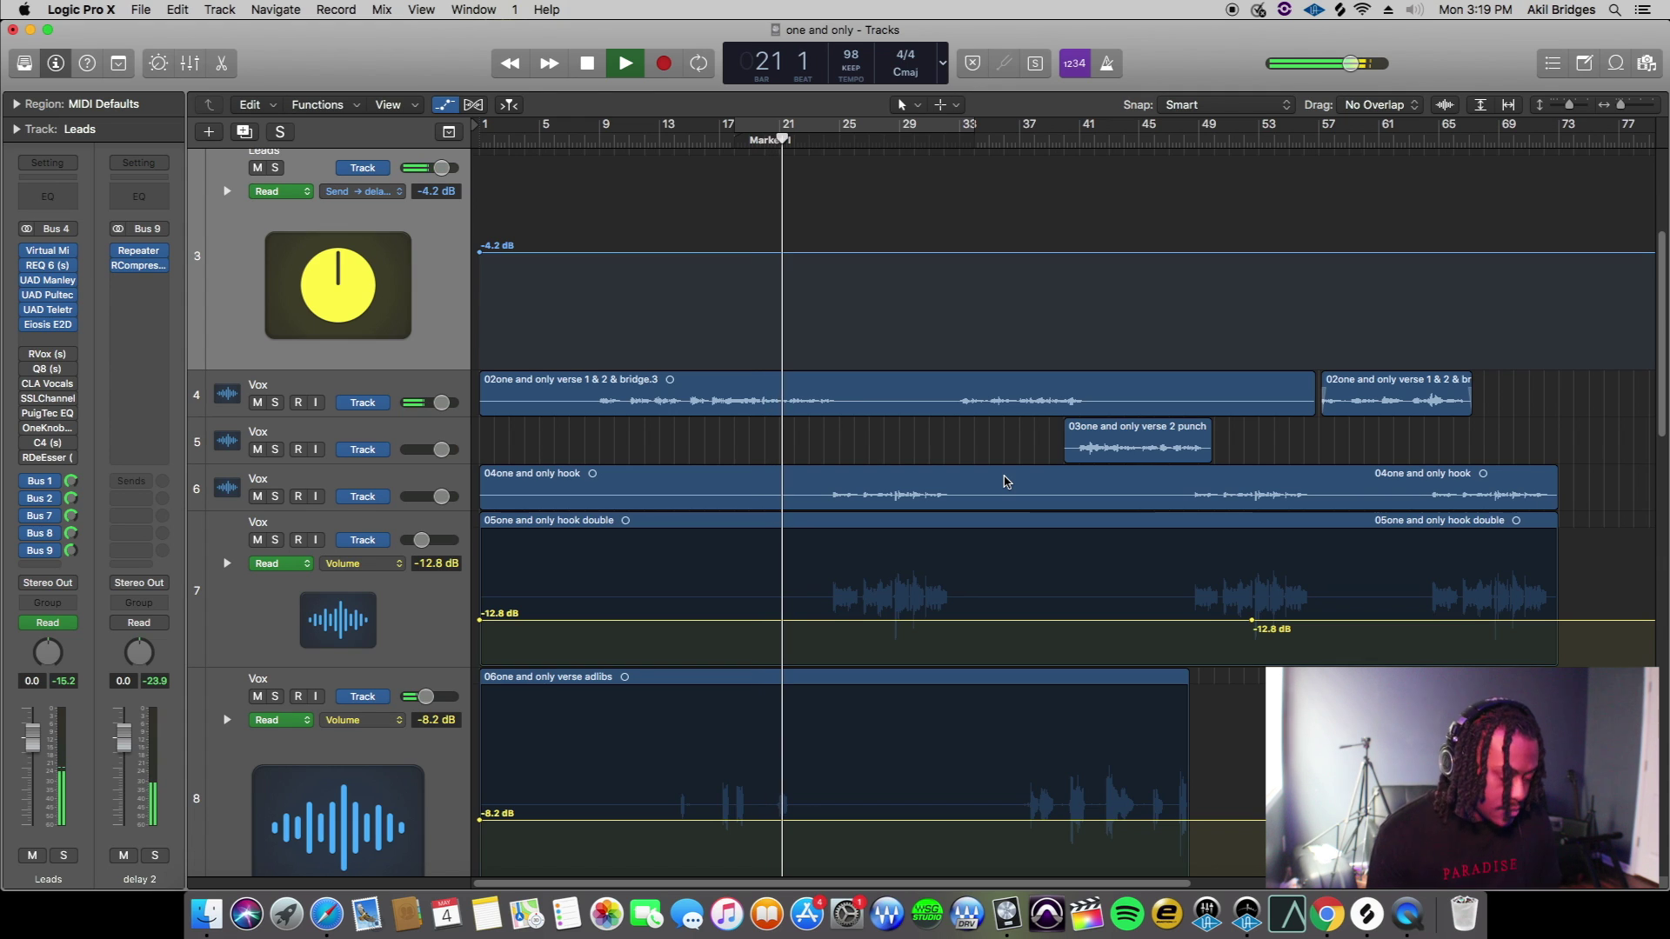
pyautogui.press('space')
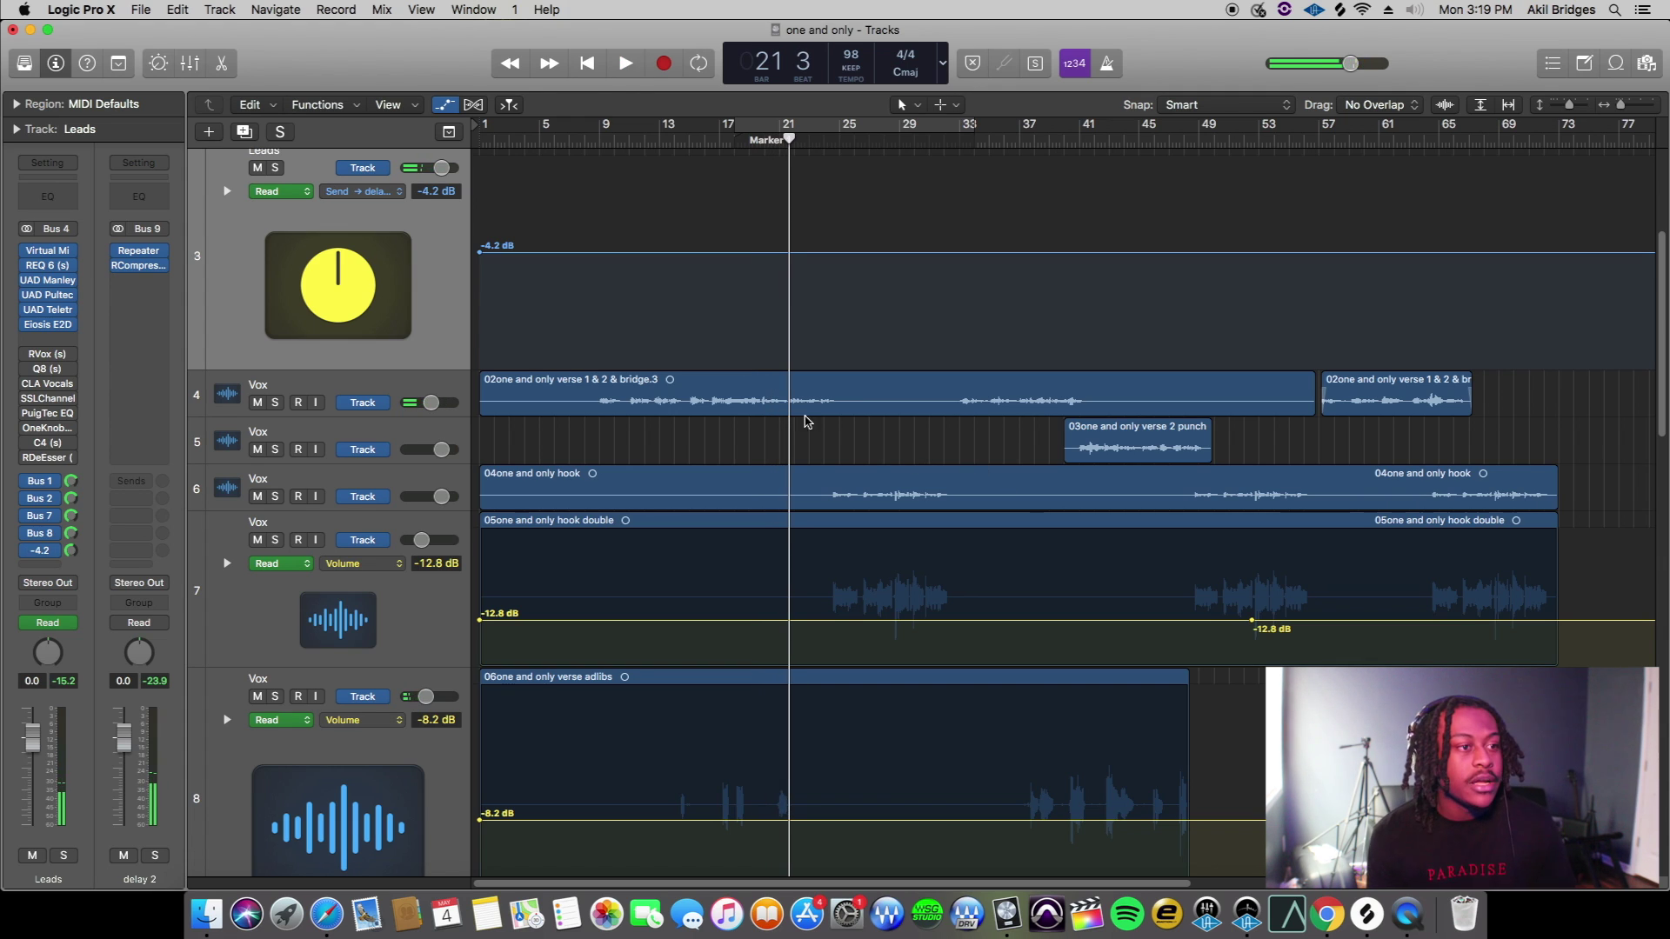
# Play the second verse from about bar 38 and stop at bar 47, bringing the Master and Leads tracks into view
pyautogui.scroll(-5, 808, 422)
pyautogui.click(887, 141)
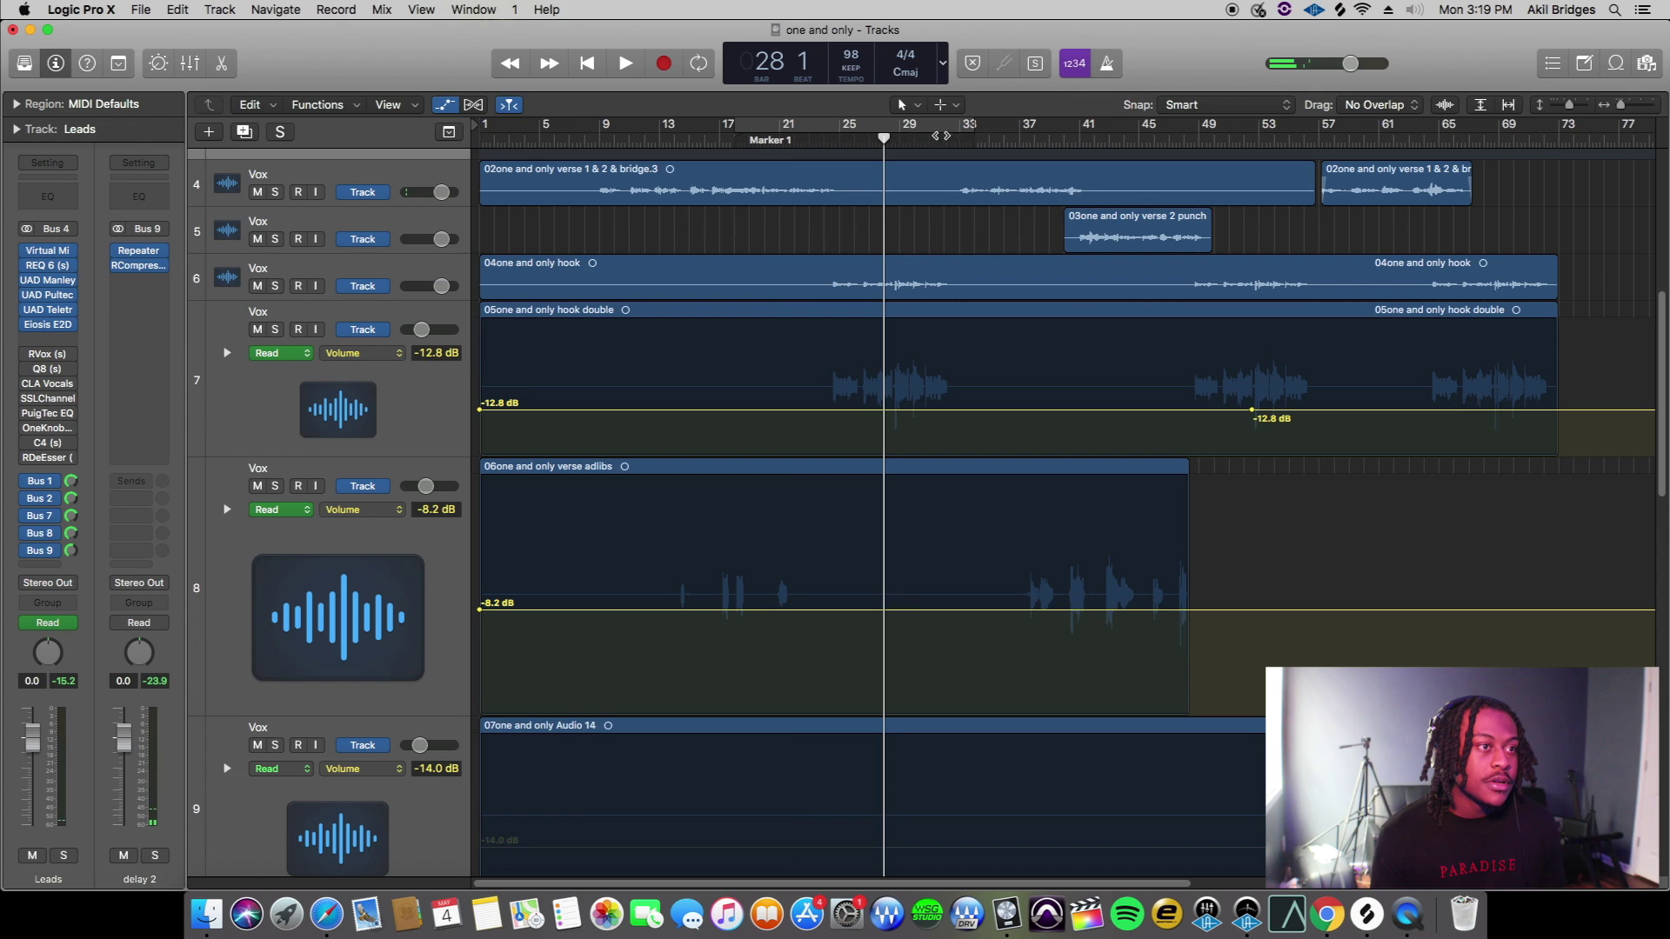
pyautogui.click(1044, 141)
pyautogui.press('space')
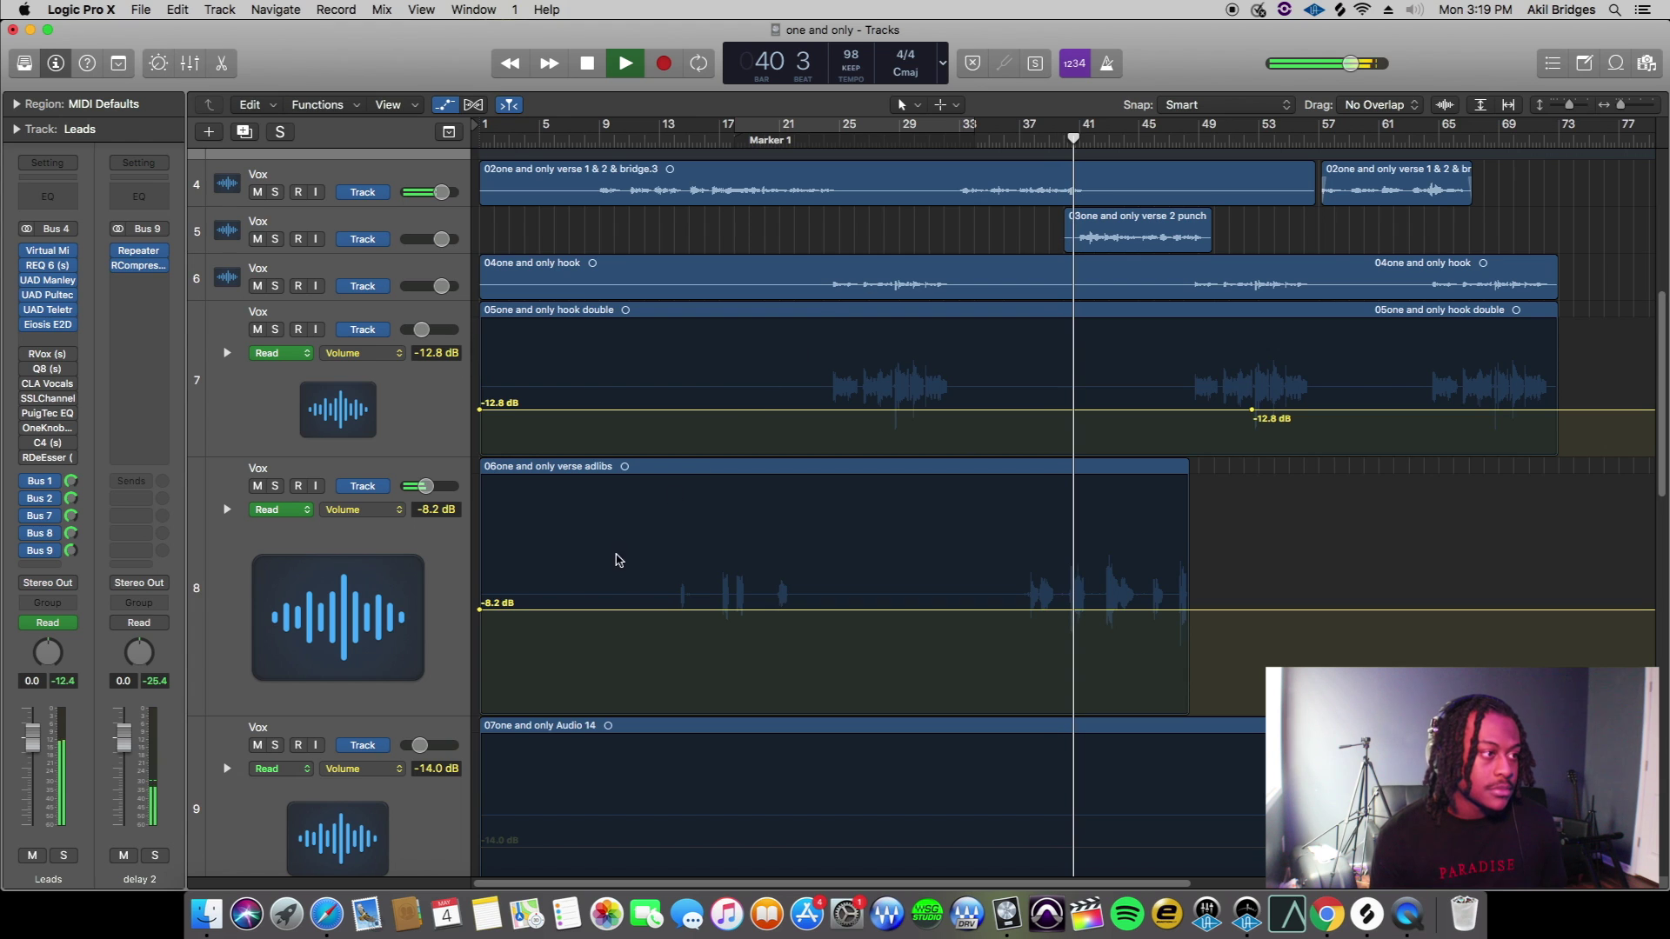
pyautogui.scroll(3, 641, 429)
pyautogui.scroll(4, 642, 429)
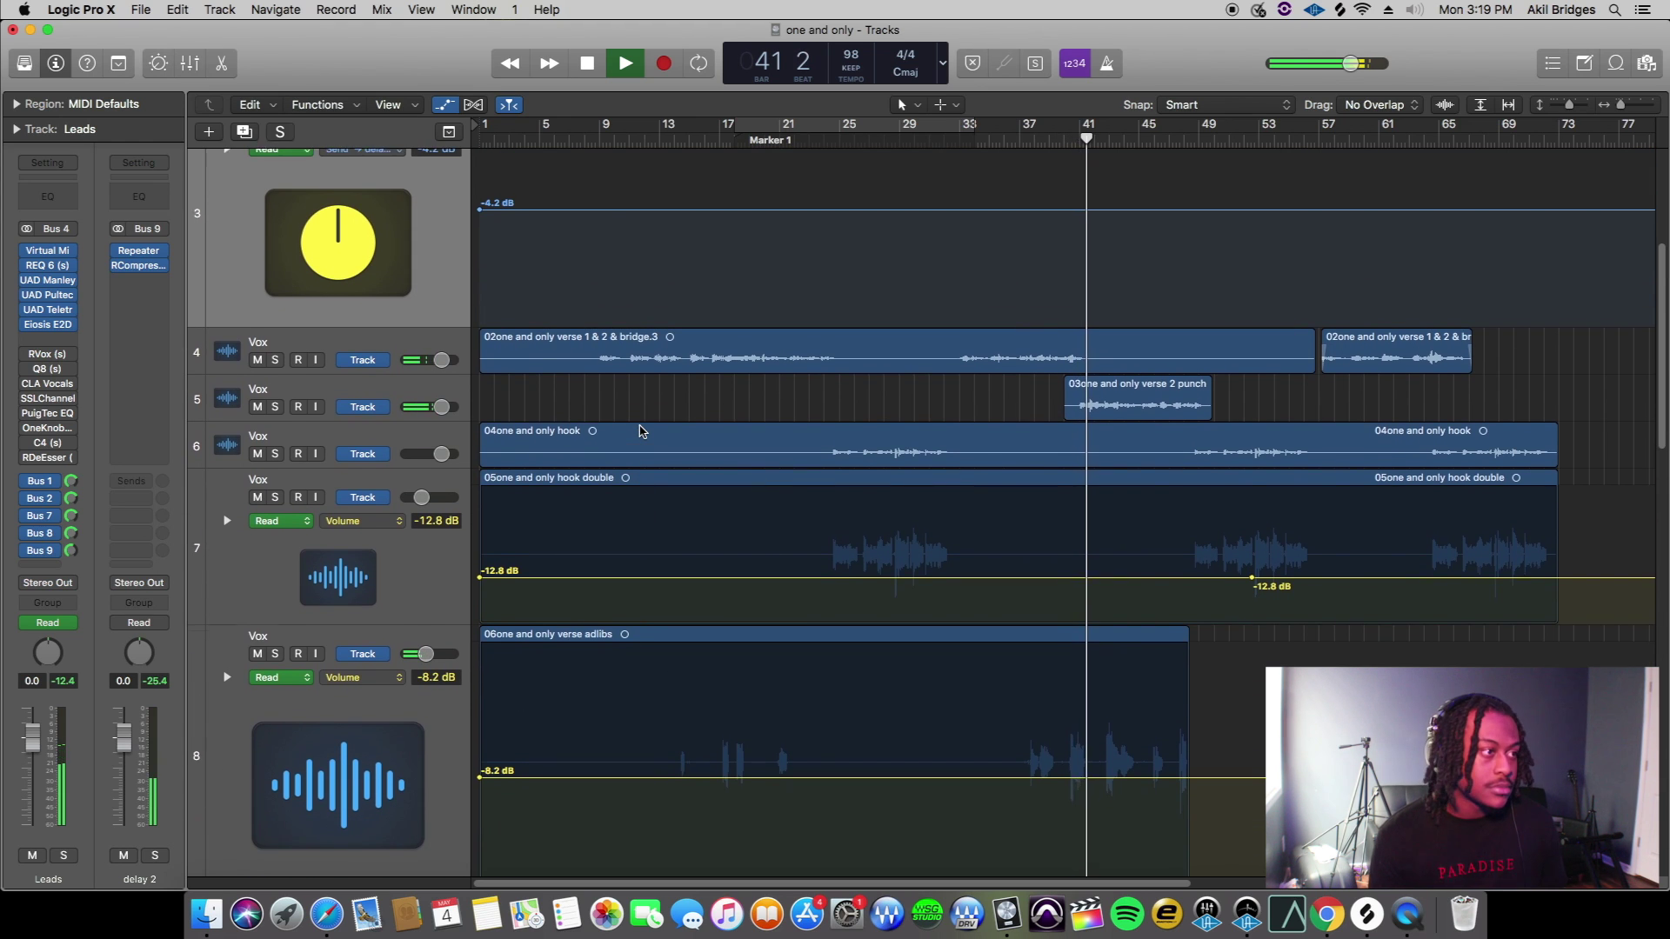
pyautogui.scroll(3, 641, 429)
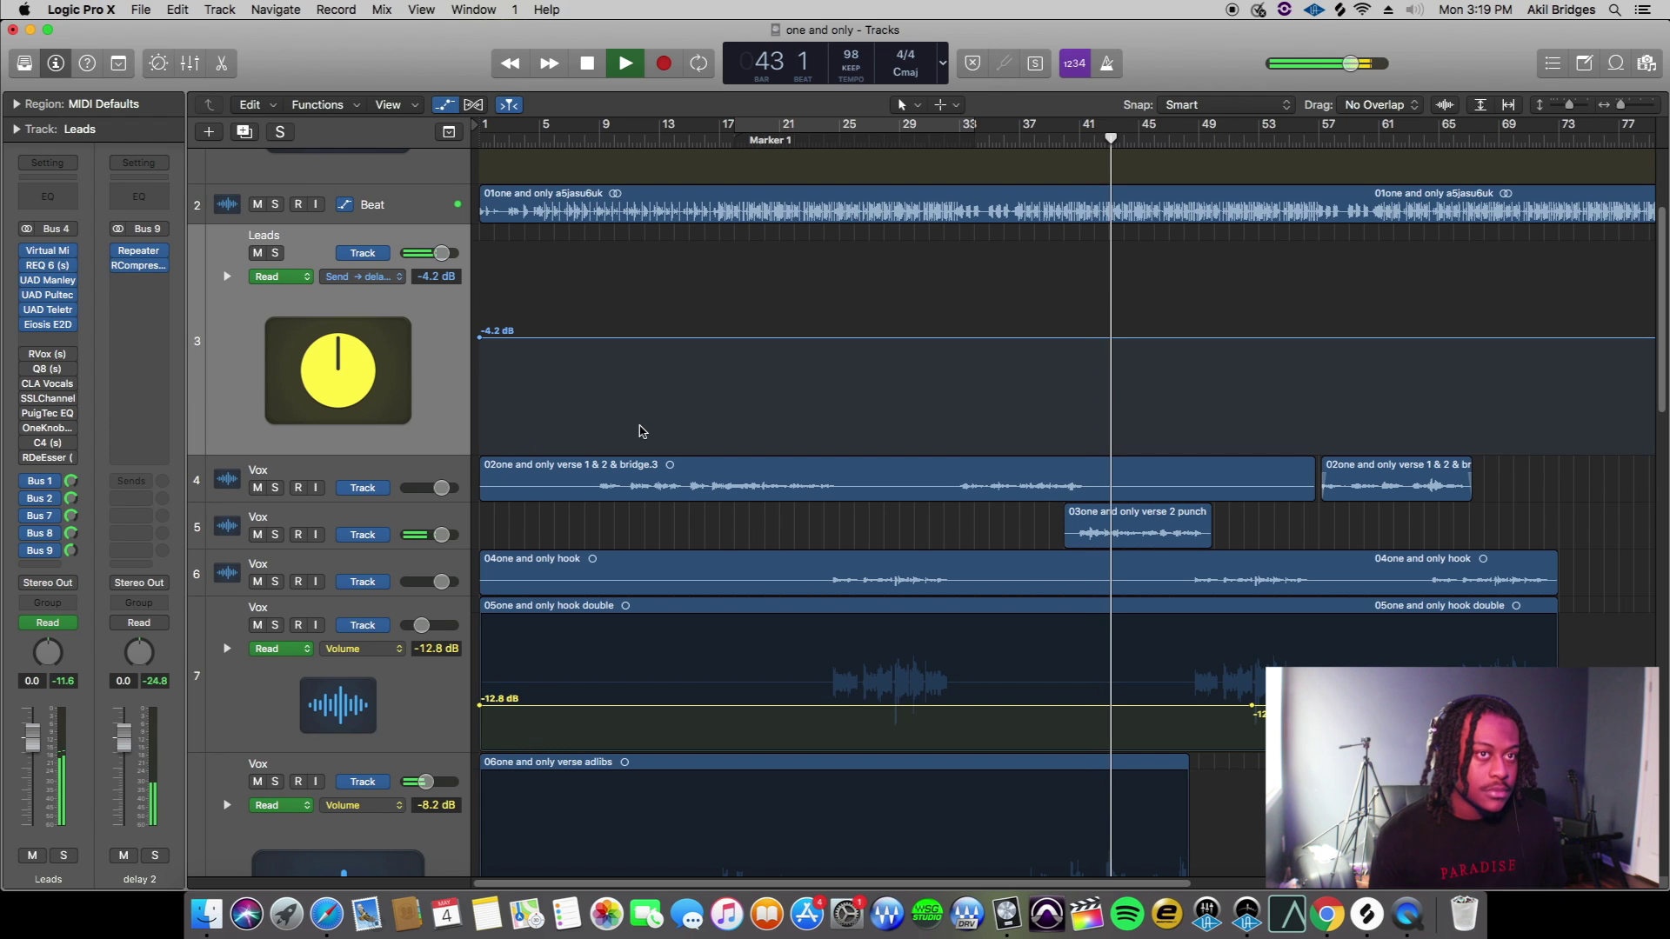
pyautogui.scroll(5, 654, 430)
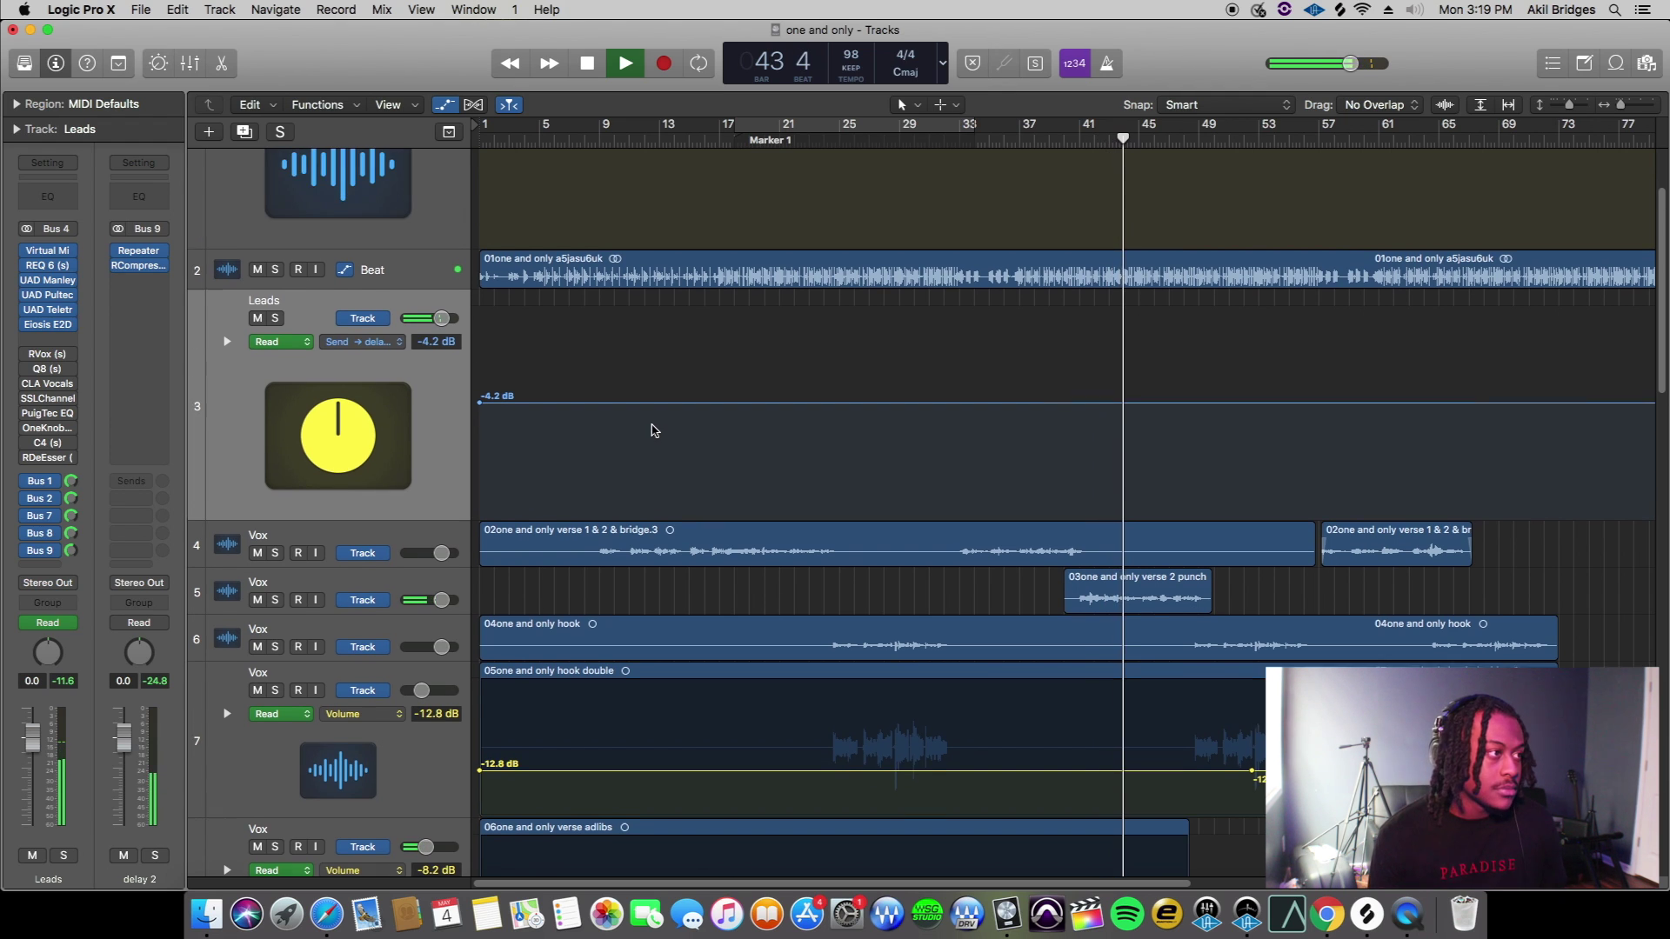
pyautogui.scroll(-2, 654, 431)
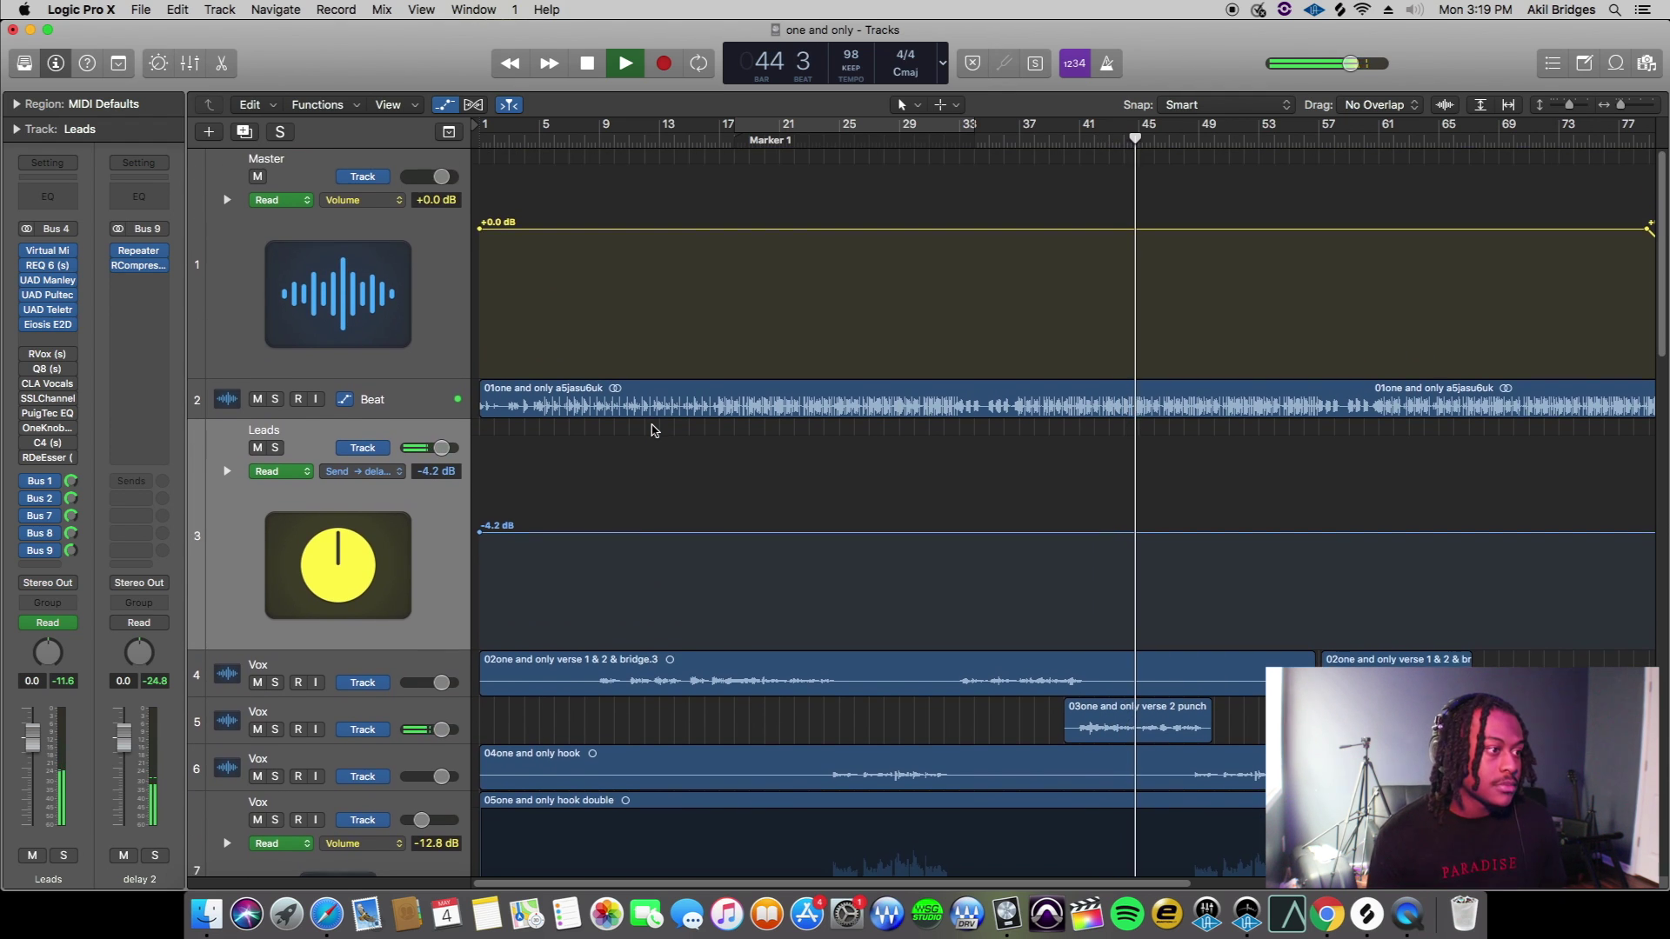
pyautogui.scroll(2, 654, 431)
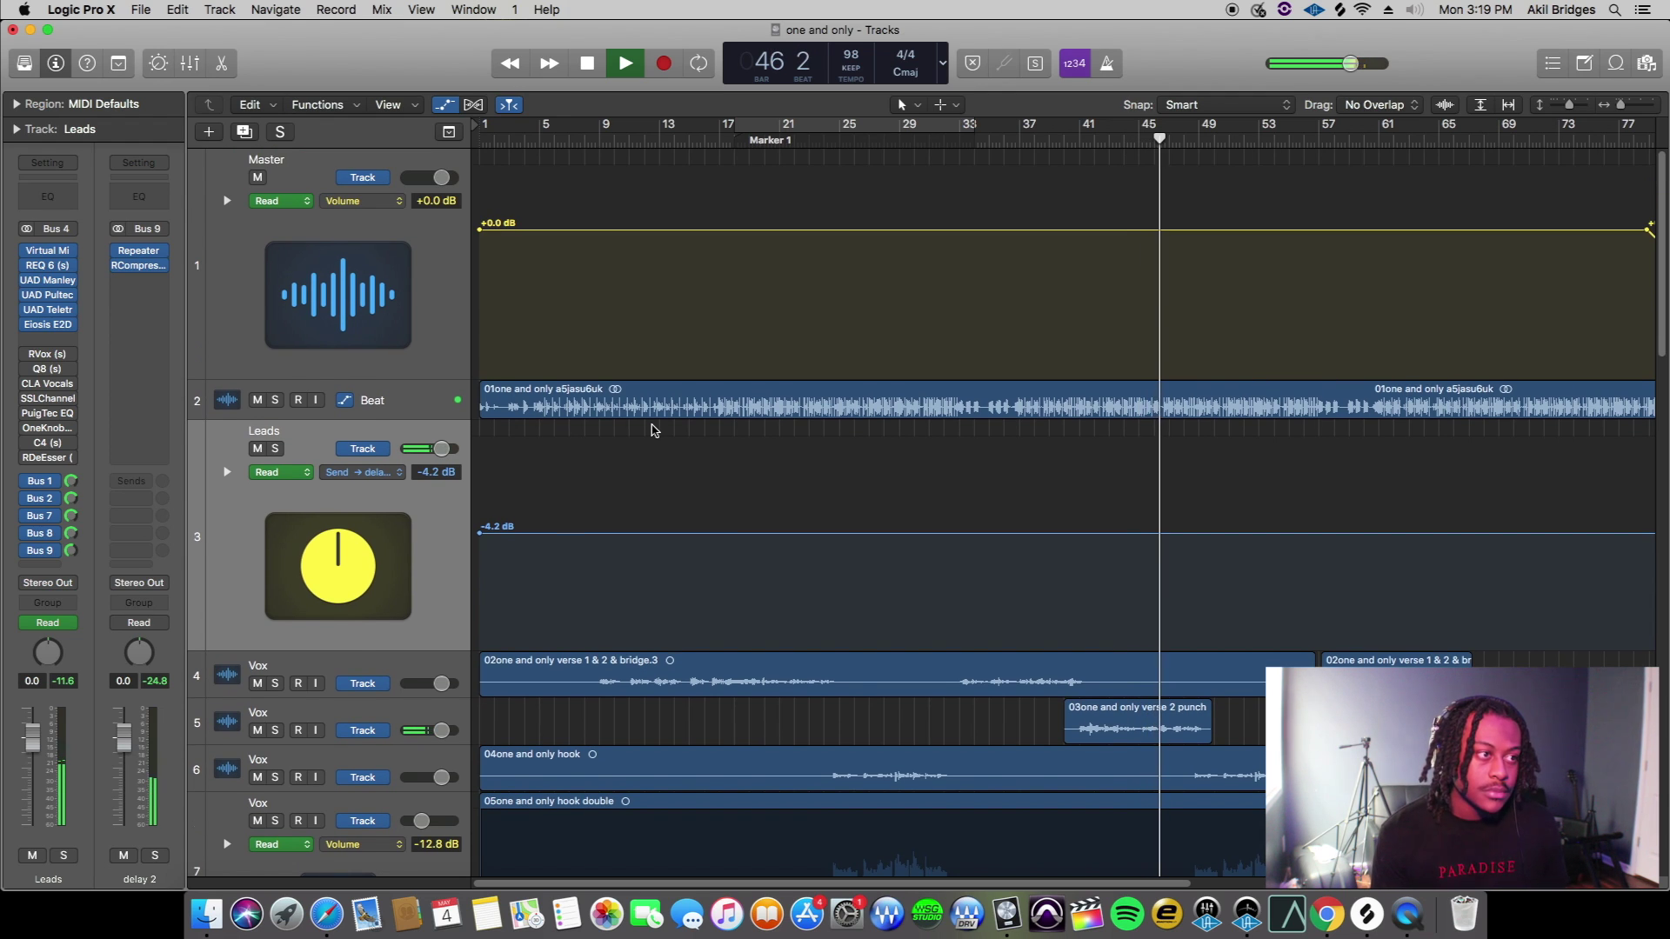
pyautogui.press('space')
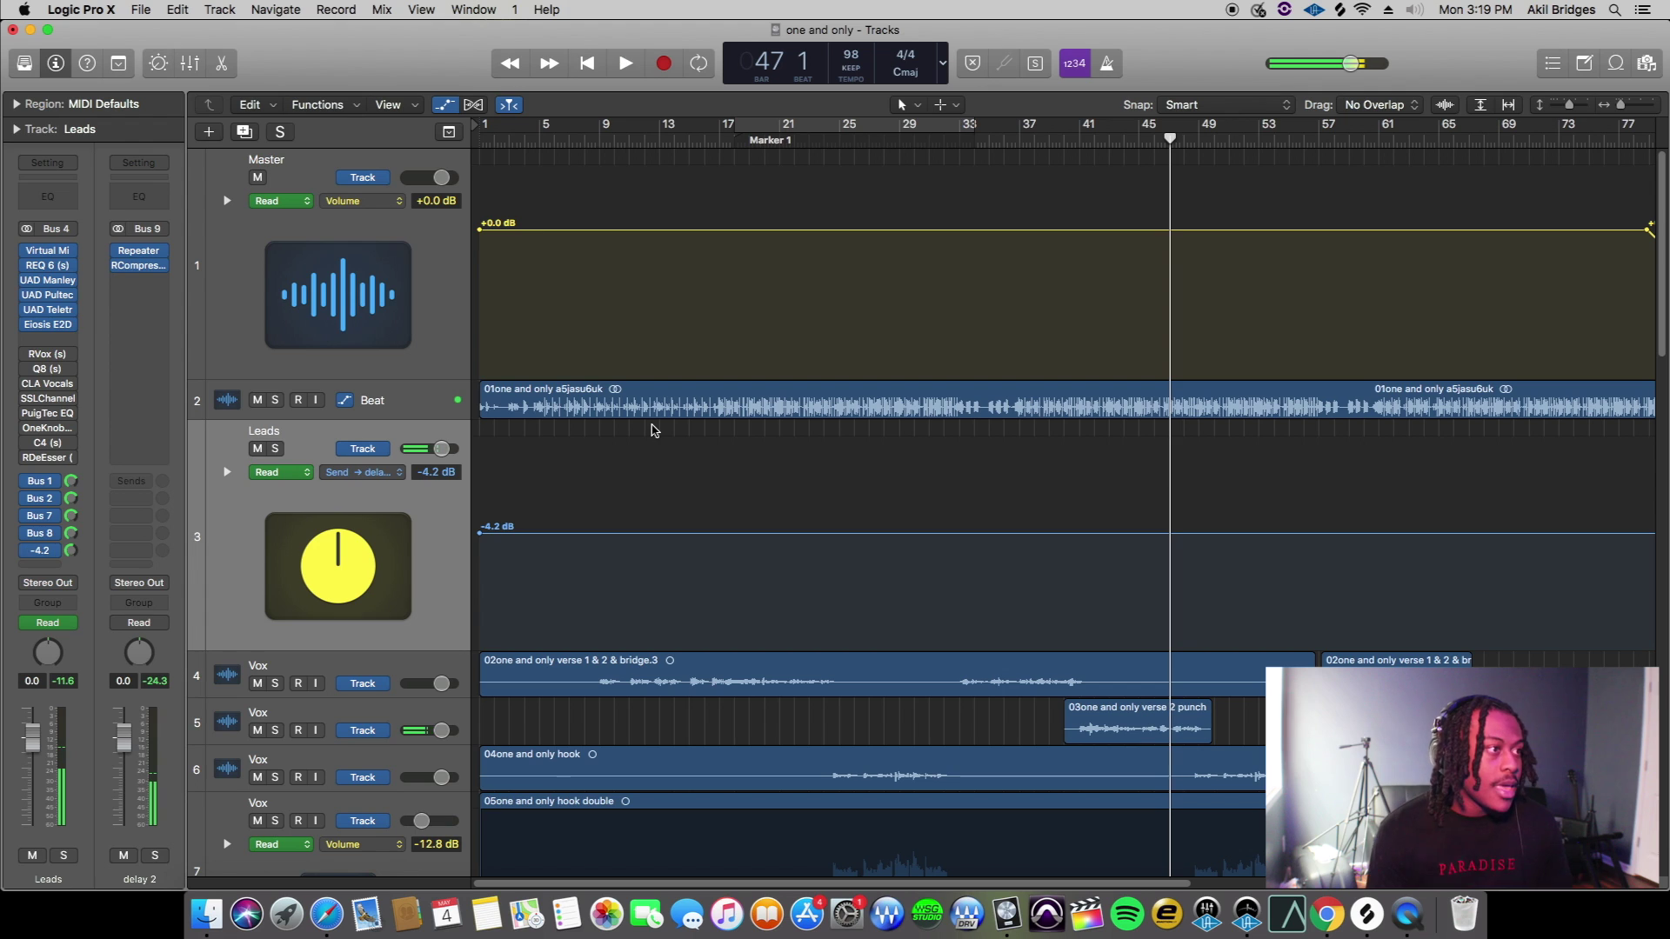
# Enable the C6 multiband compressor with its Pooch Mix Bus preset on the Master track's Stereo Out channel, examine it and close it
pyautogui.click(434, 264)
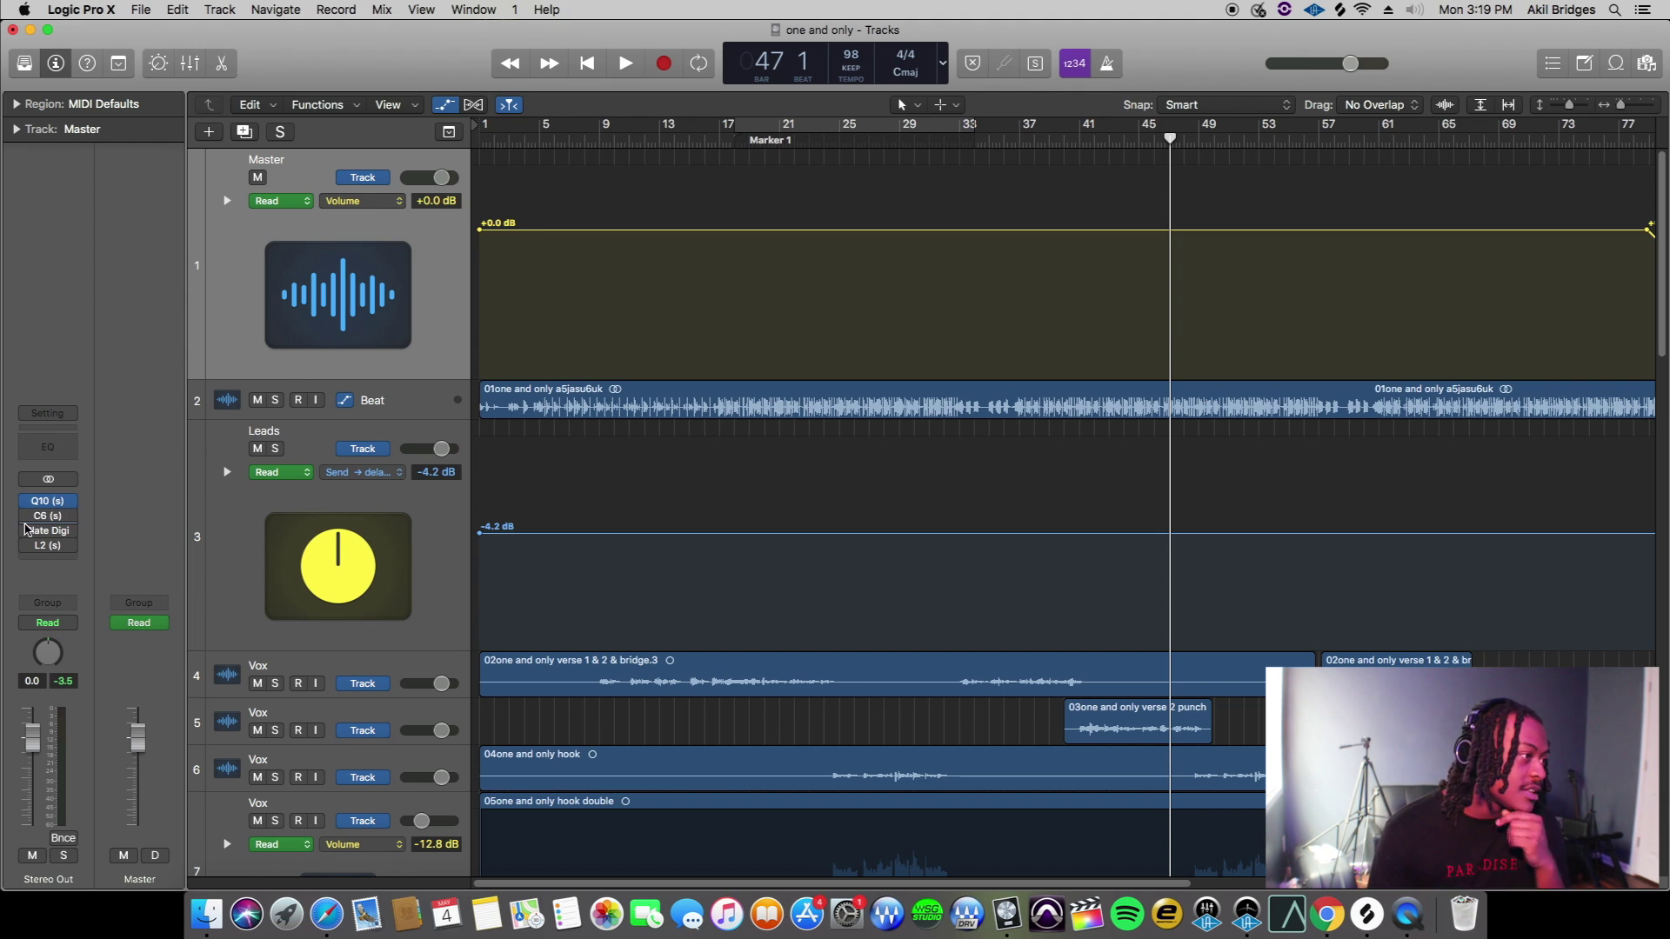
pyautogui.click(45, 517)
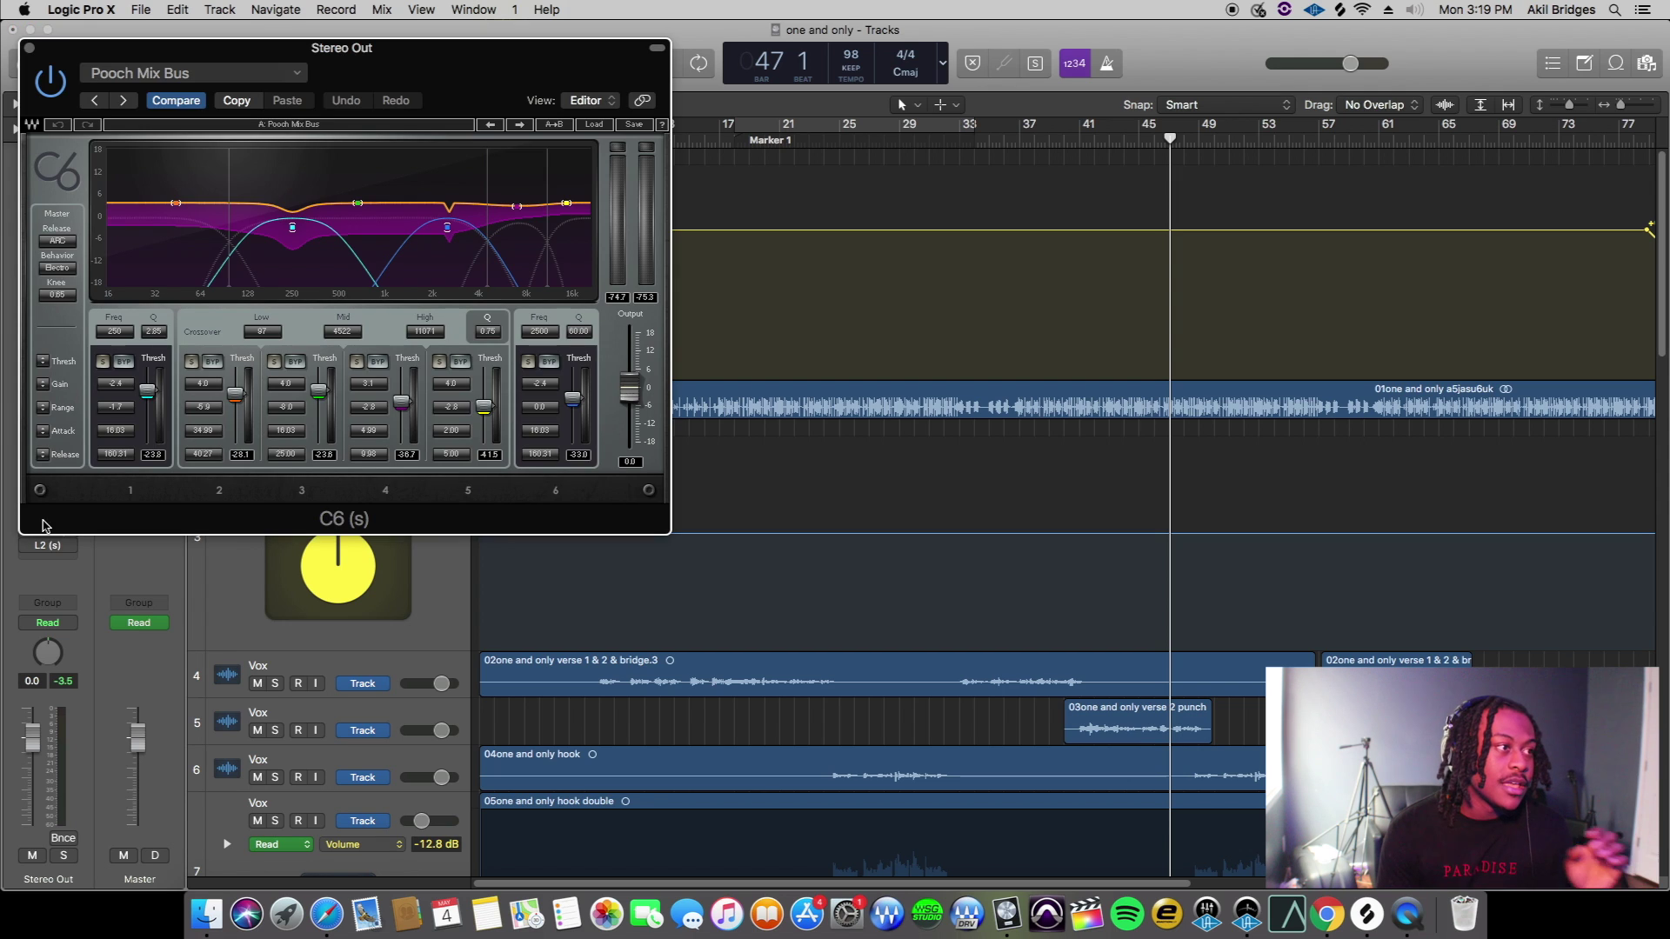
pyautogui.moveTo(453, 50); pyautogui.dragTo(900, 39)
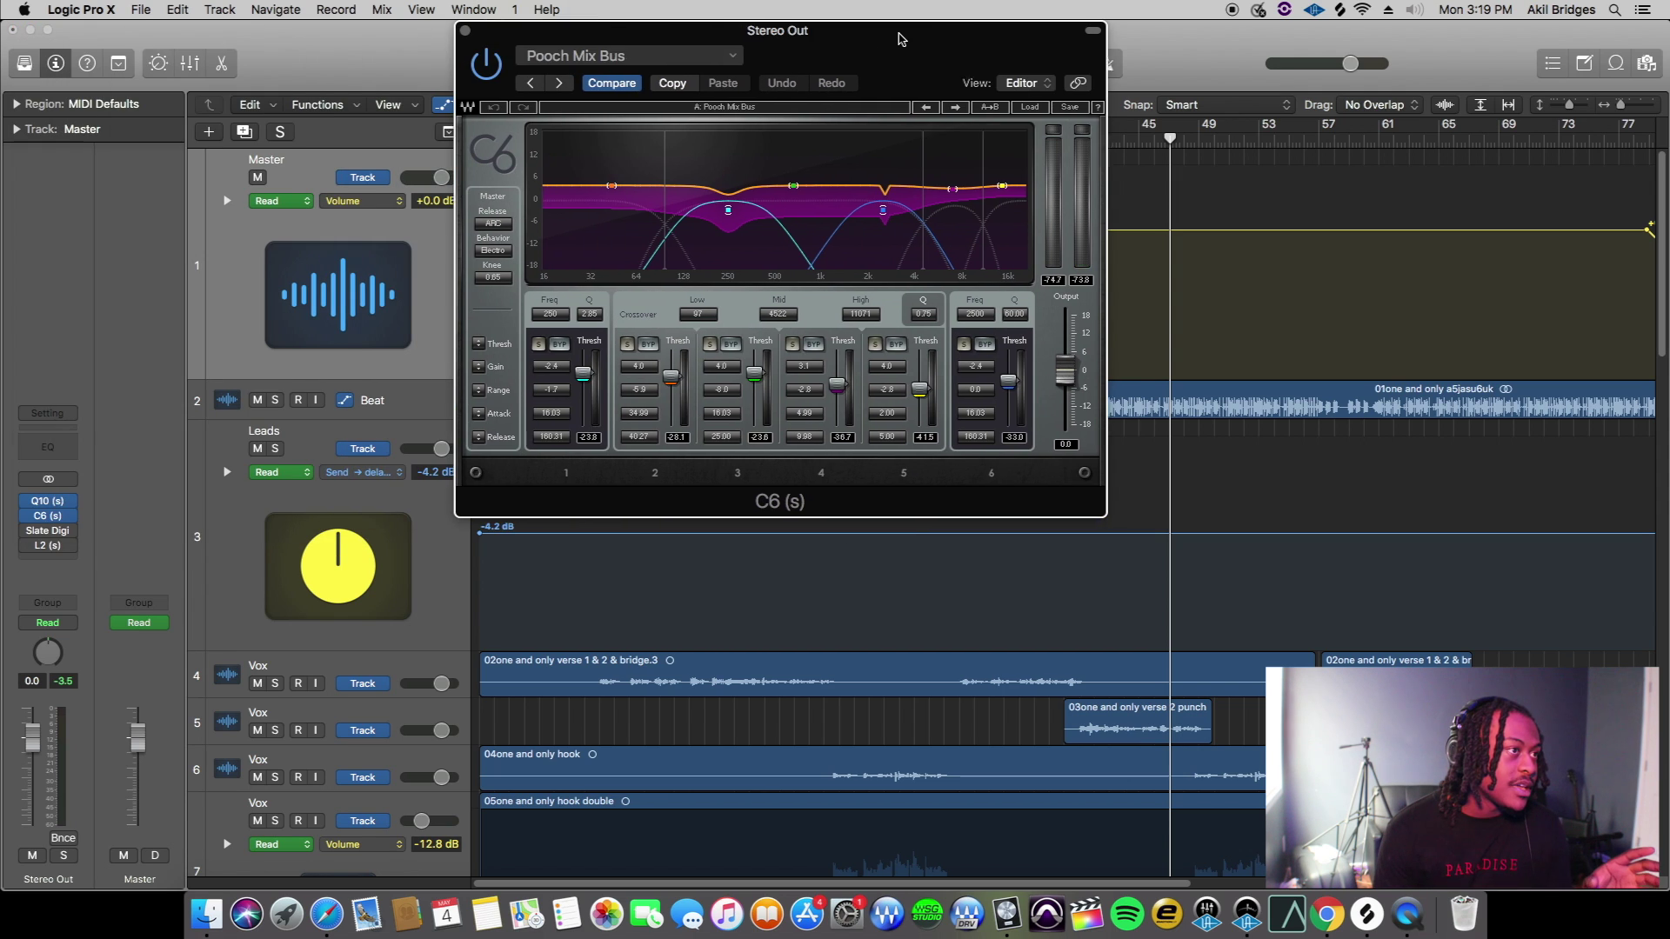
pyautogui.click(467, 32)
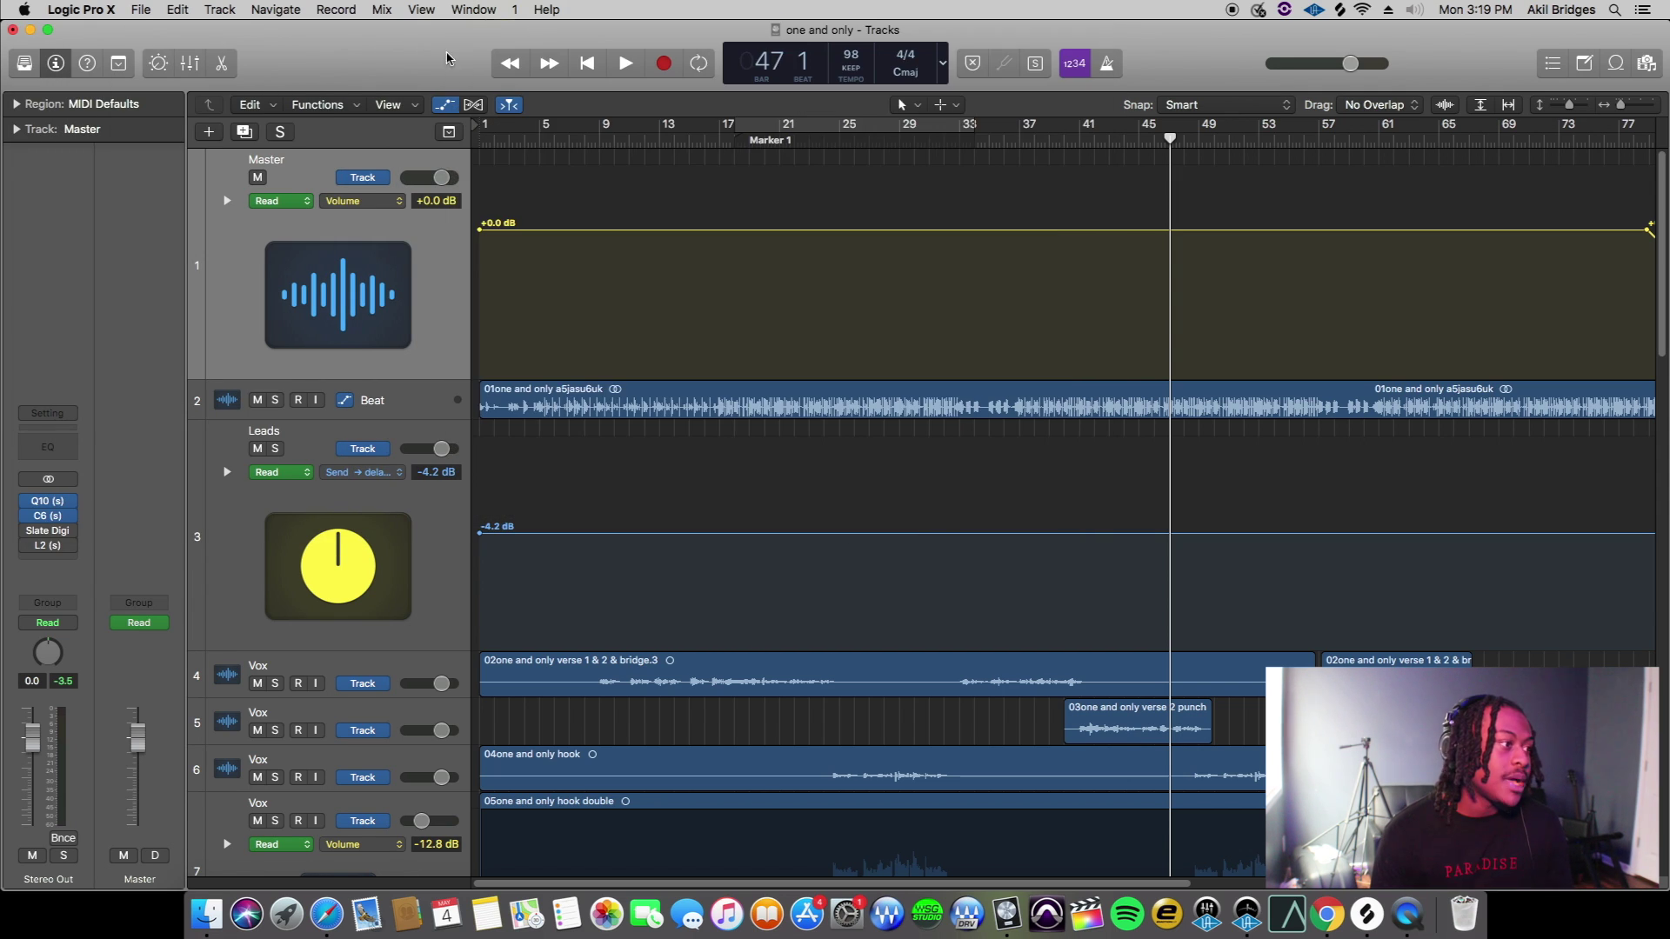
# Enable the Slate Digital FG-X on the Stereo Out channel, examine its compressor and level sections, and close the plug-in
pyautogui.click(48, 542)
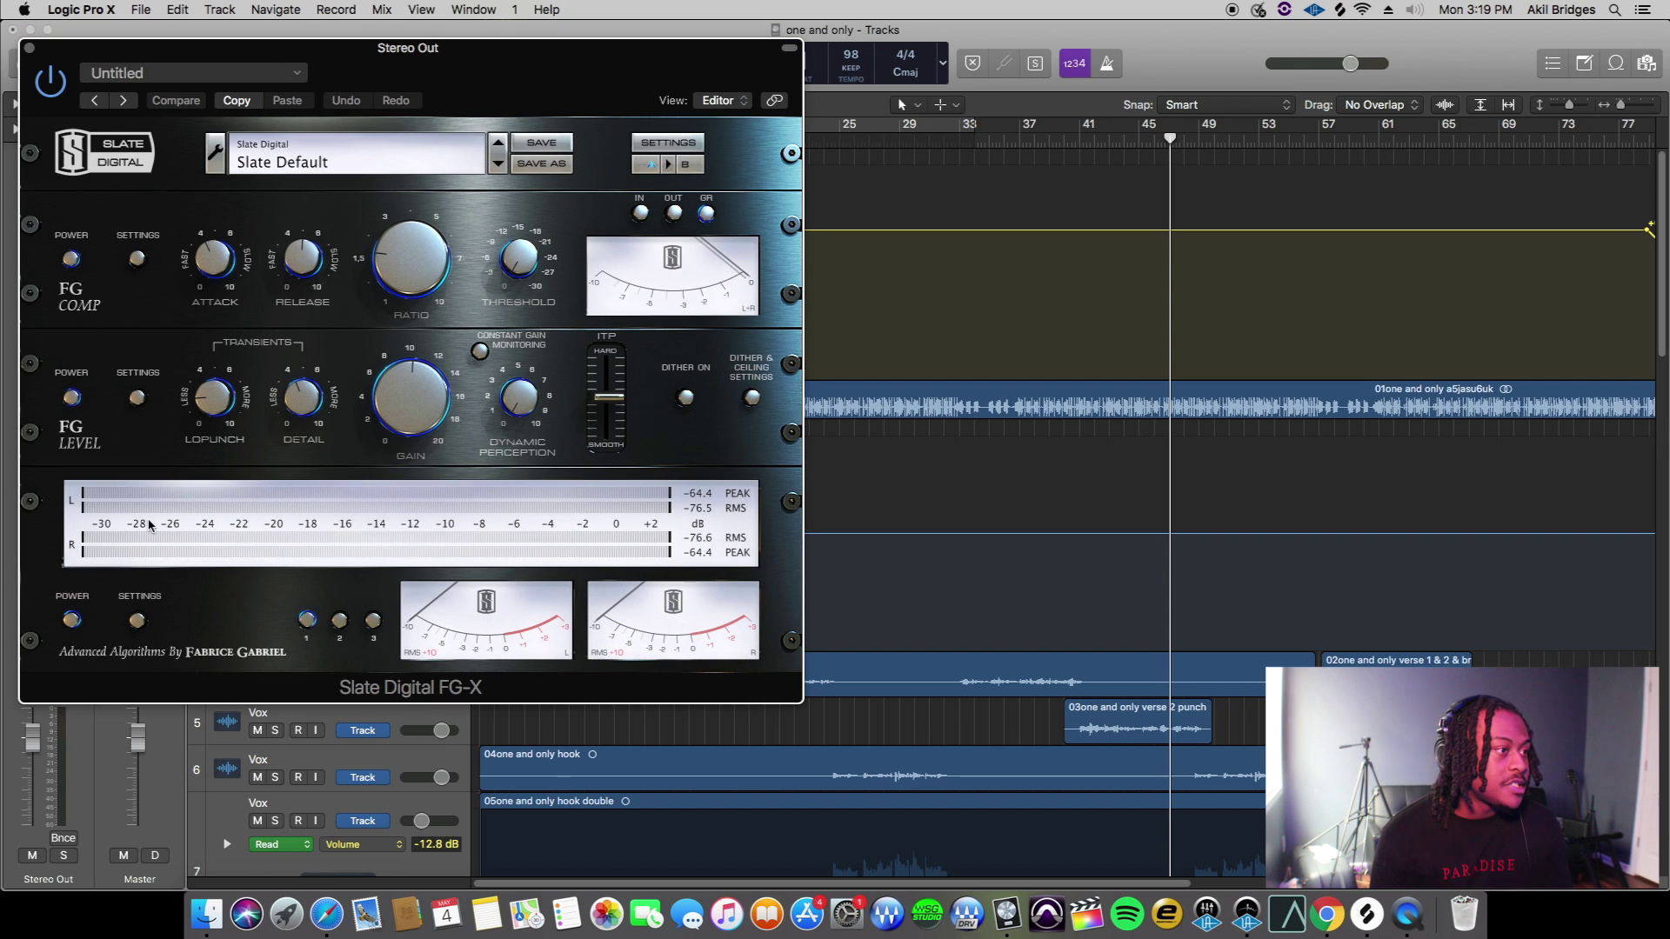
pyautogui.moveTo(593, 77); pyautogui.dragTo(703, 24)
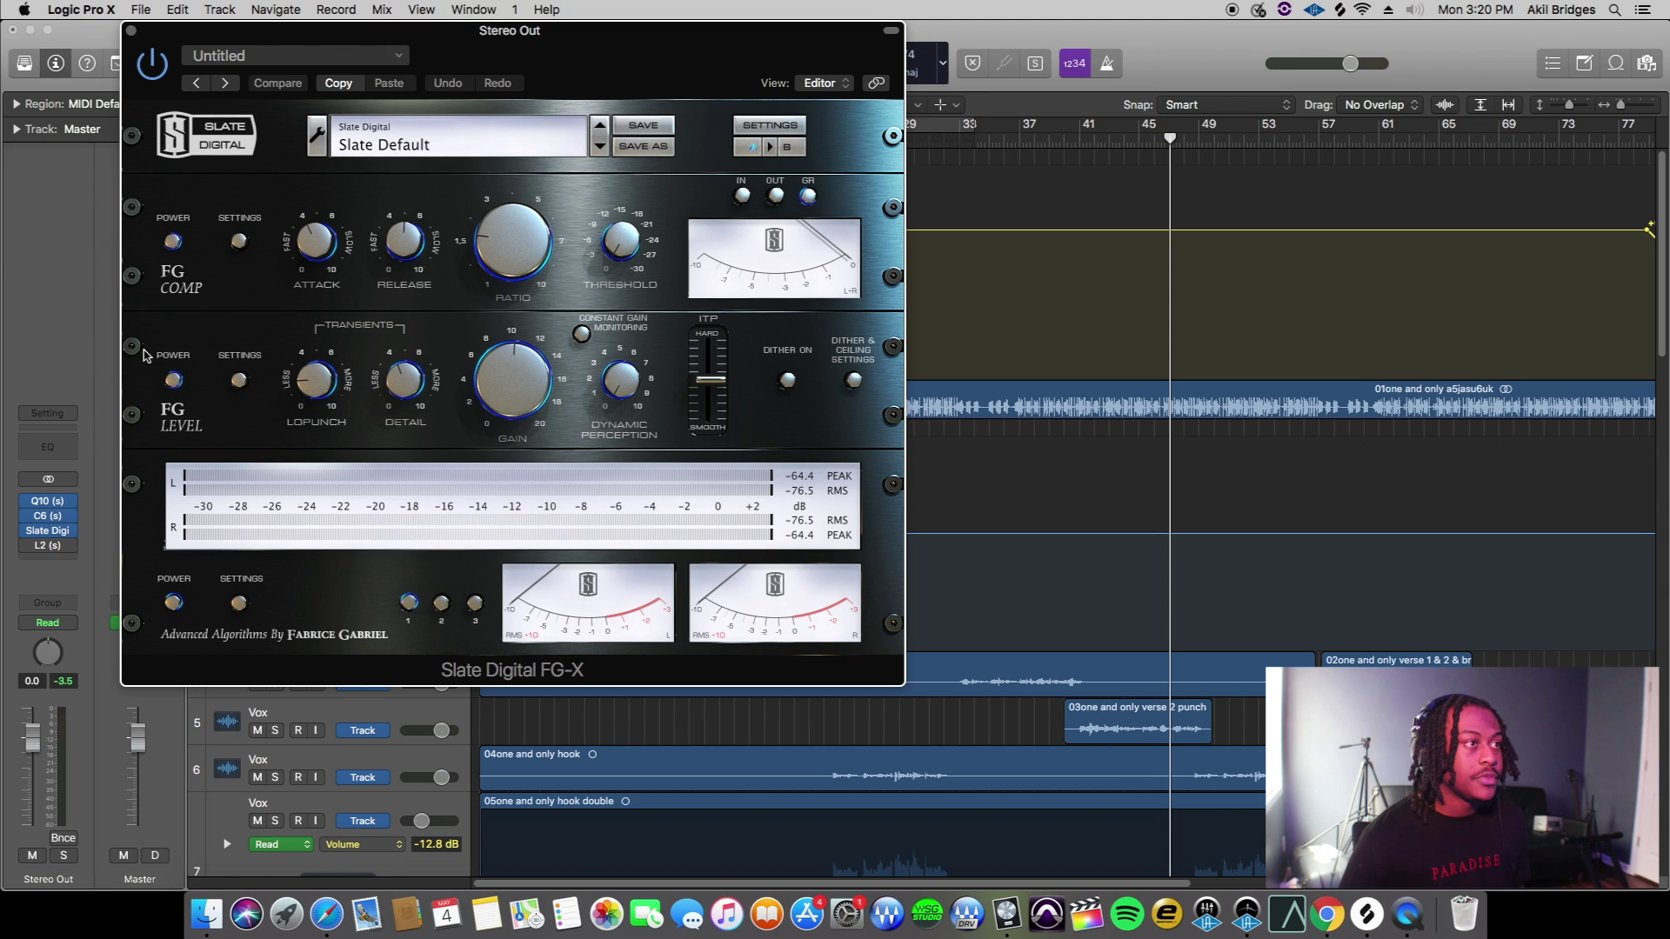
pyautogui.moveTo(638, 70); pyautogui.dragTo(1126, 144)
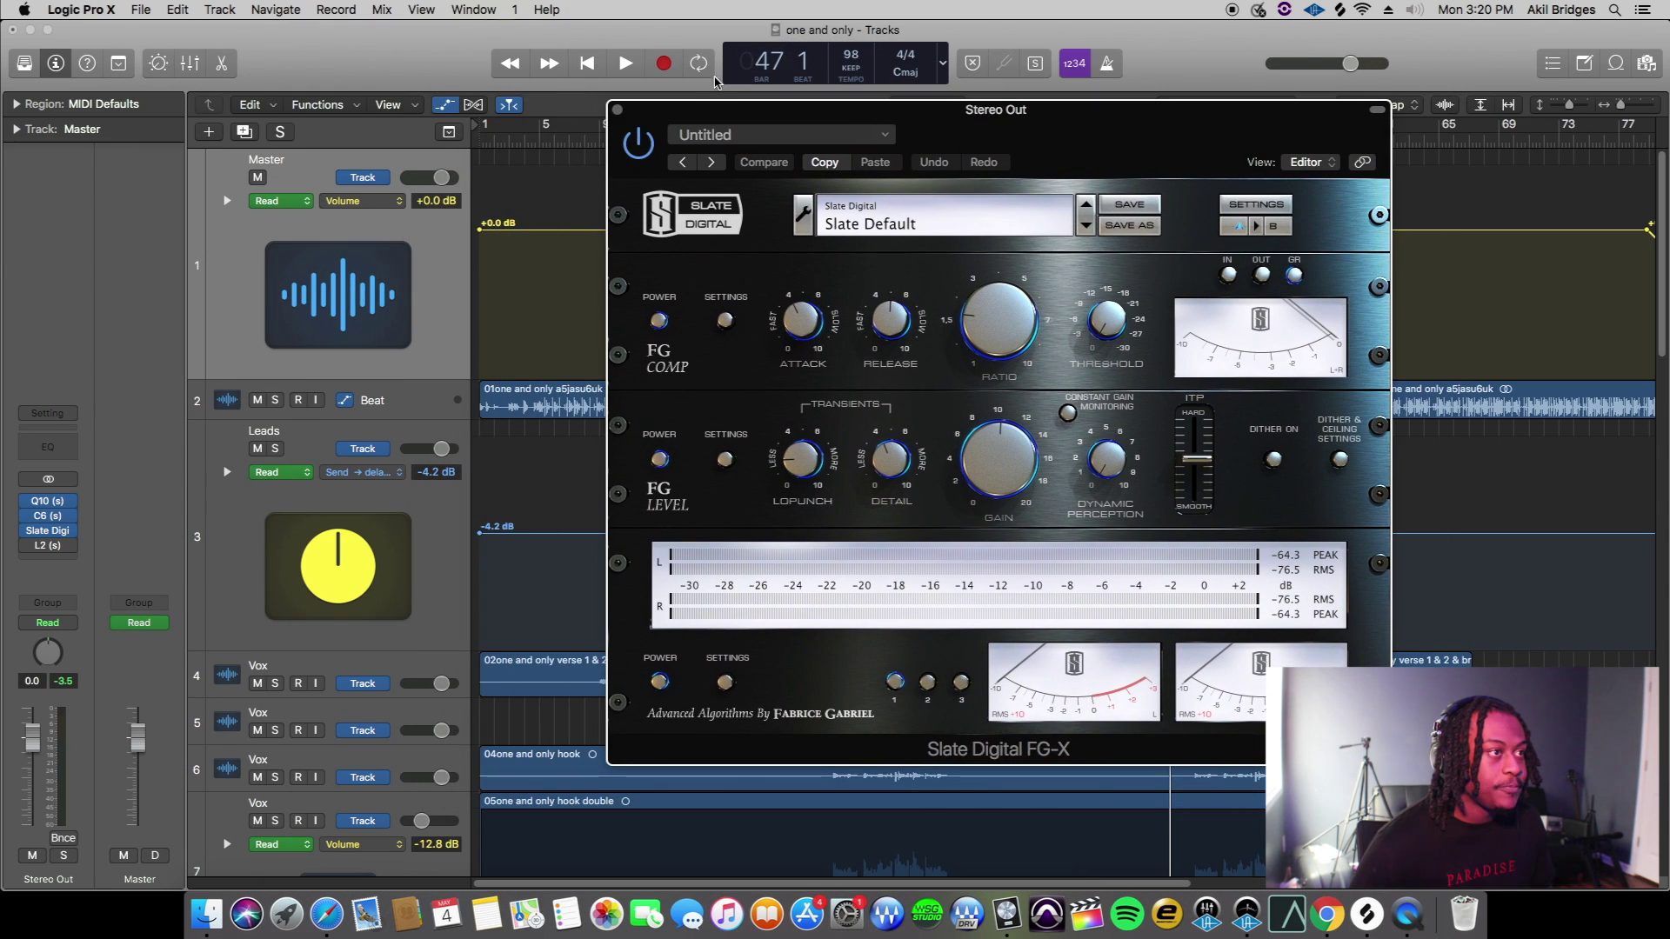
pyautogui.click(617, 111)
# Play the first verse from about bar 12 to bar 21, checking the FG-X meters on the Stereo Out channel, and close the plug-in
pyautogui.click(722, 139)
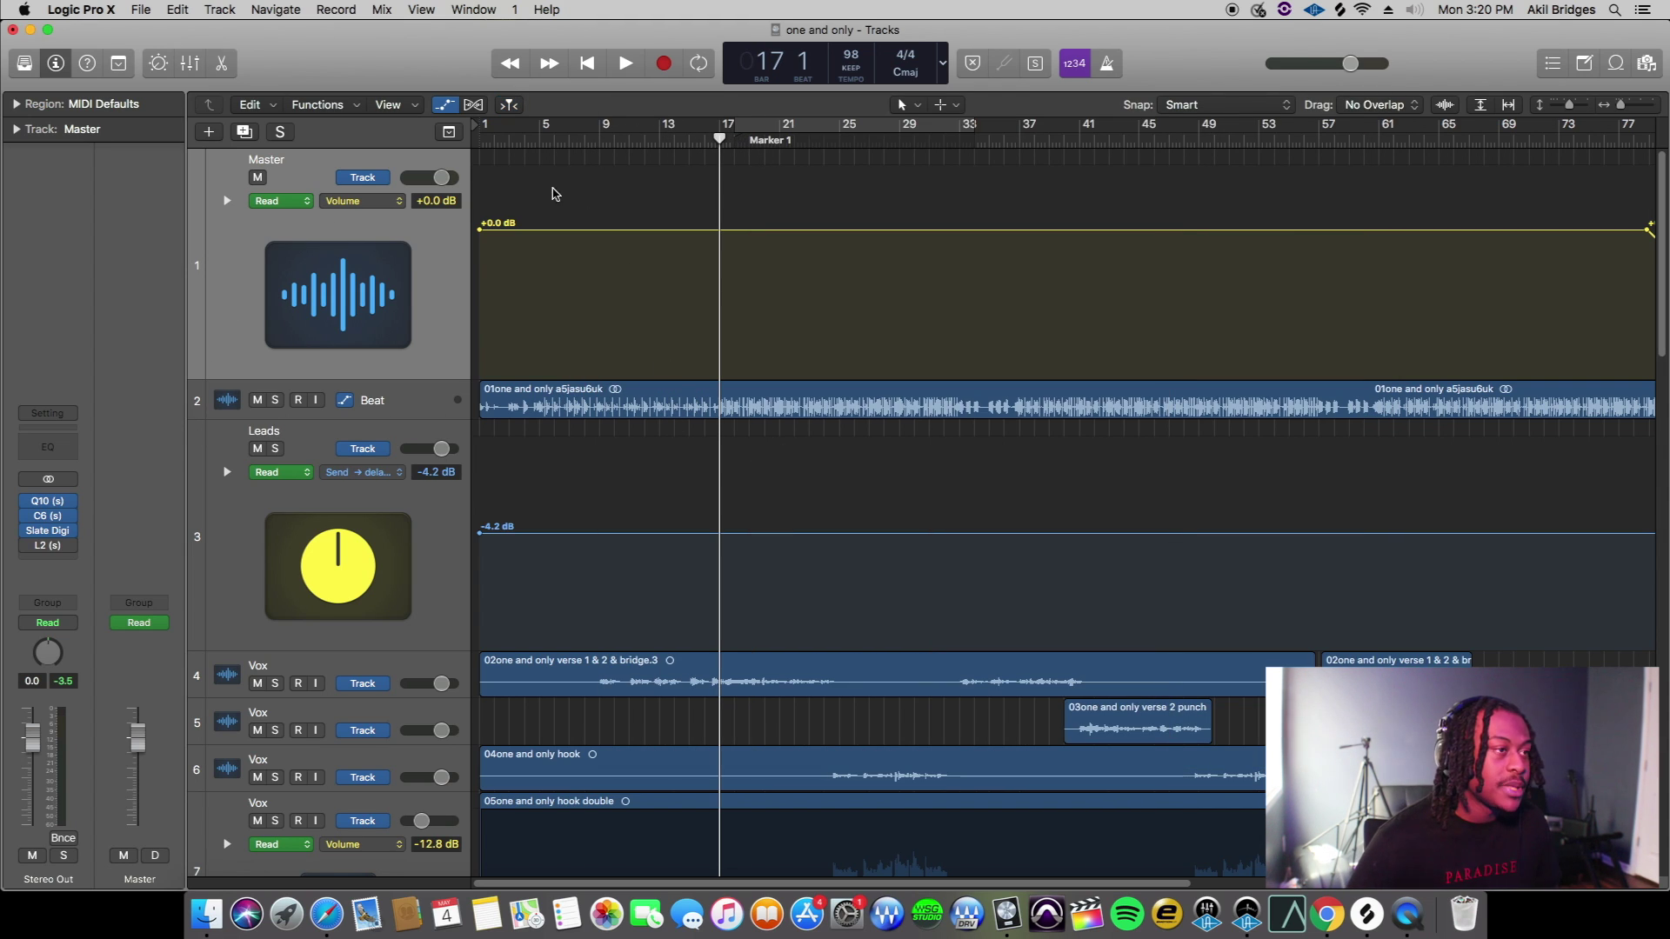
pyautogui.click(643, 140)
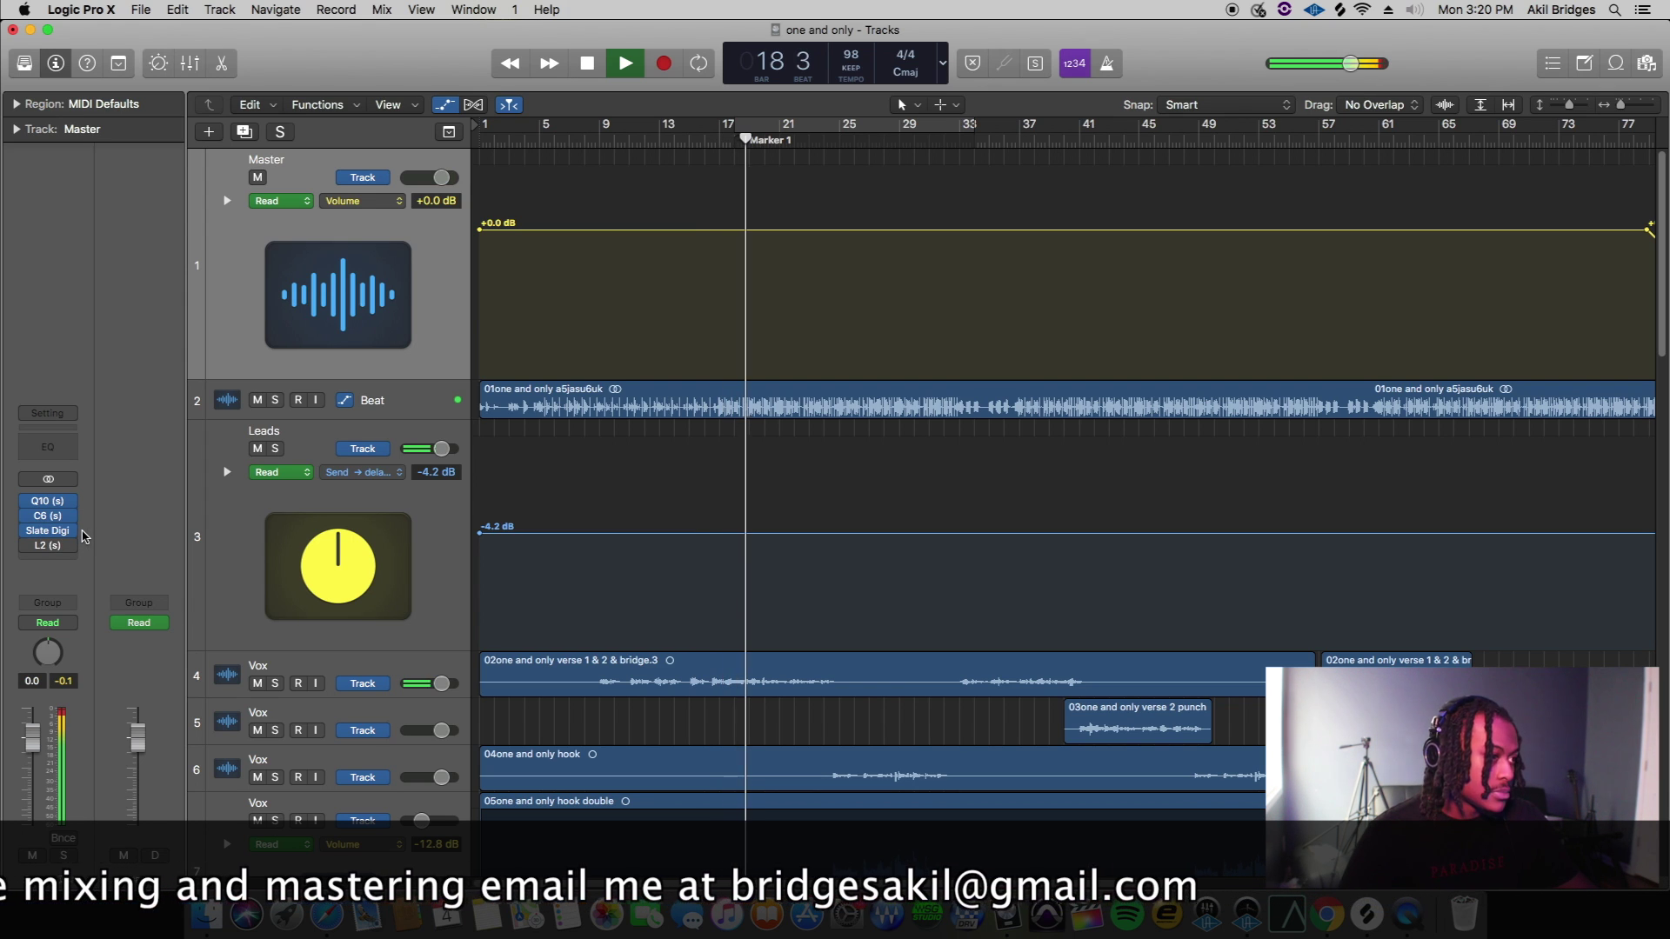
pyautogui.click(46, 531)
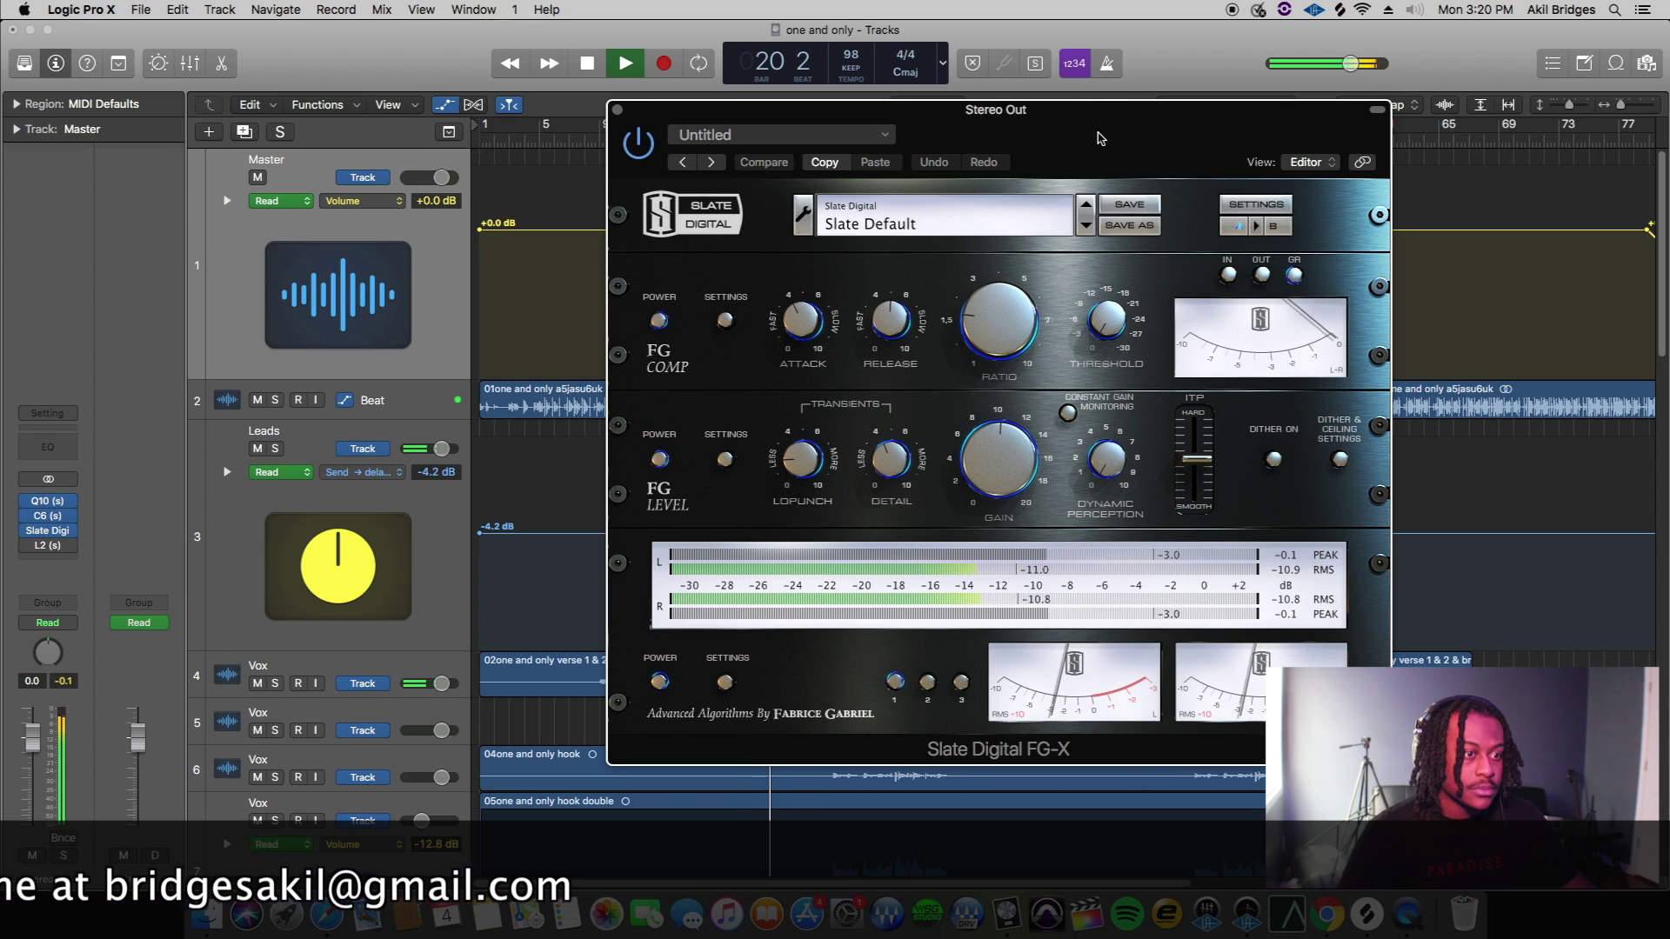
pyautogui.moveTo(1098, 124); pyautogui.dragTo(1035, 122)
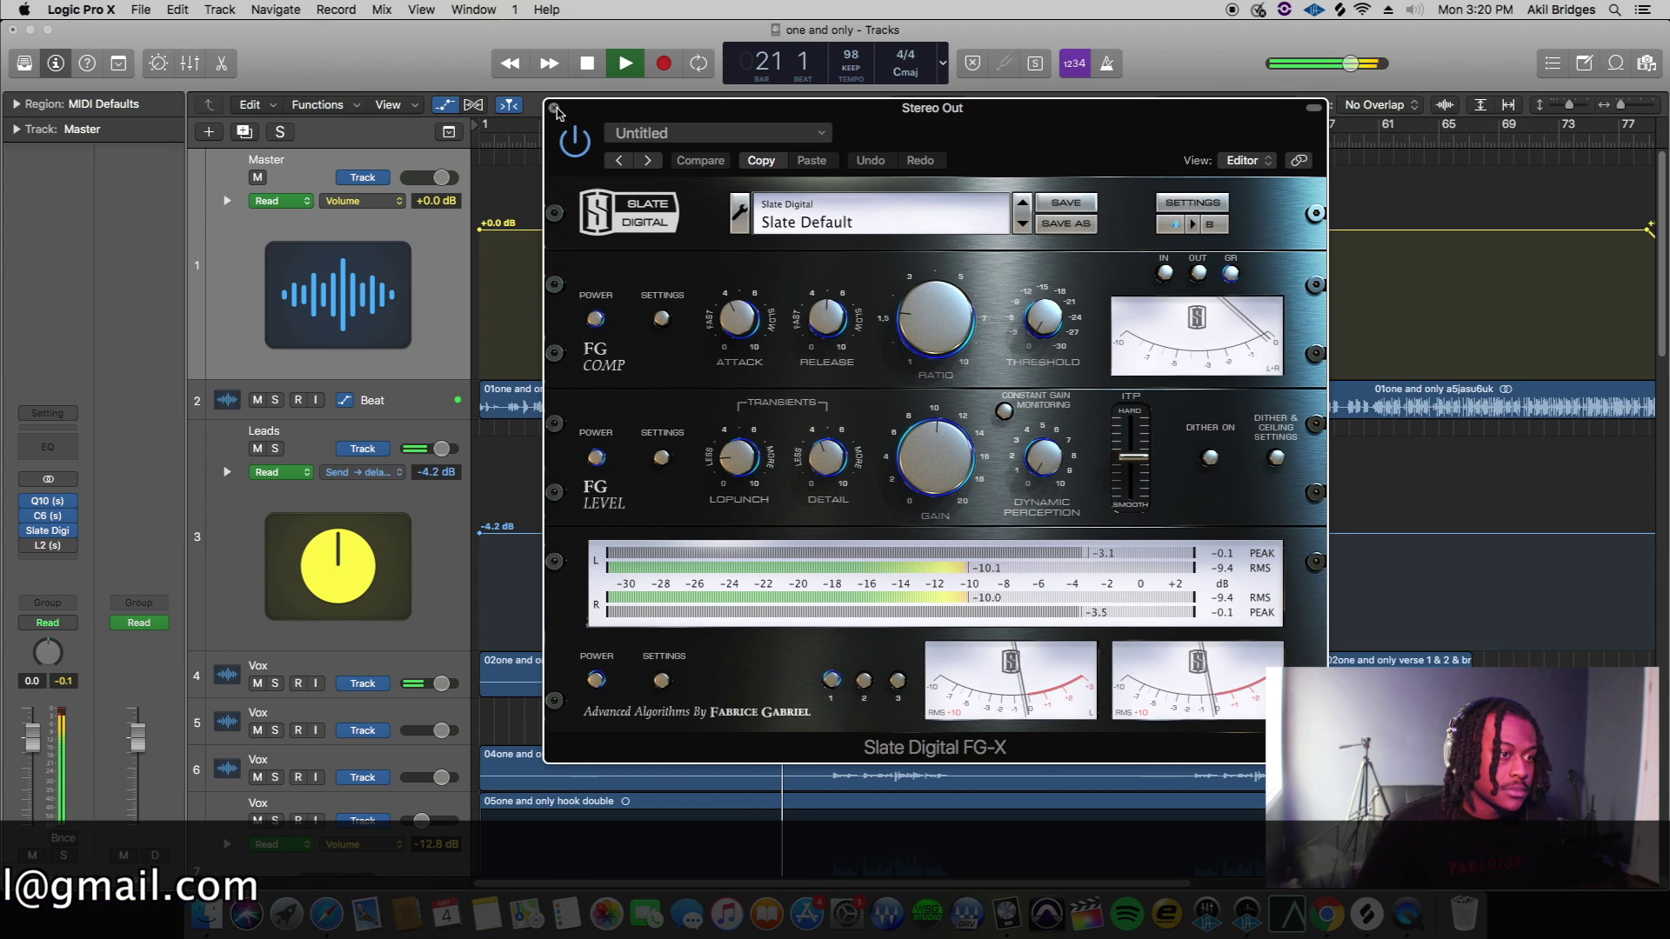
pyautogui.click(555, 108)
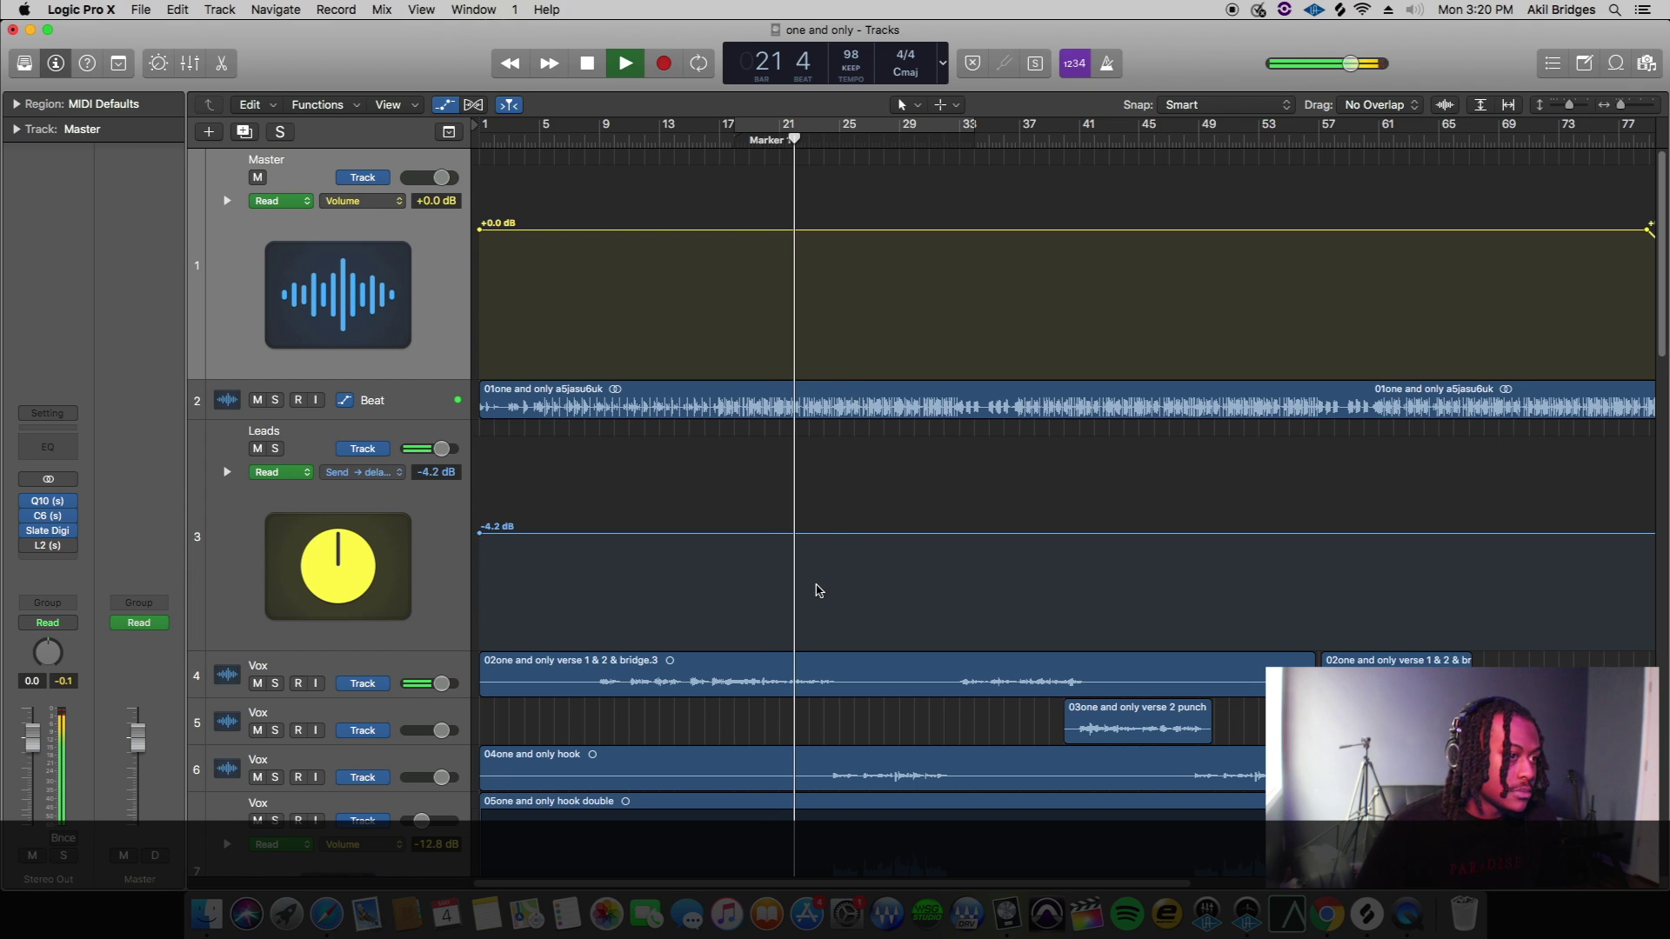
# Keep playing into the hook to bar 28, zooming out horizontally and bringing the hook, hook double and verse adlibs tracks into view
pyautogui.scroll(-2, 817, 587)
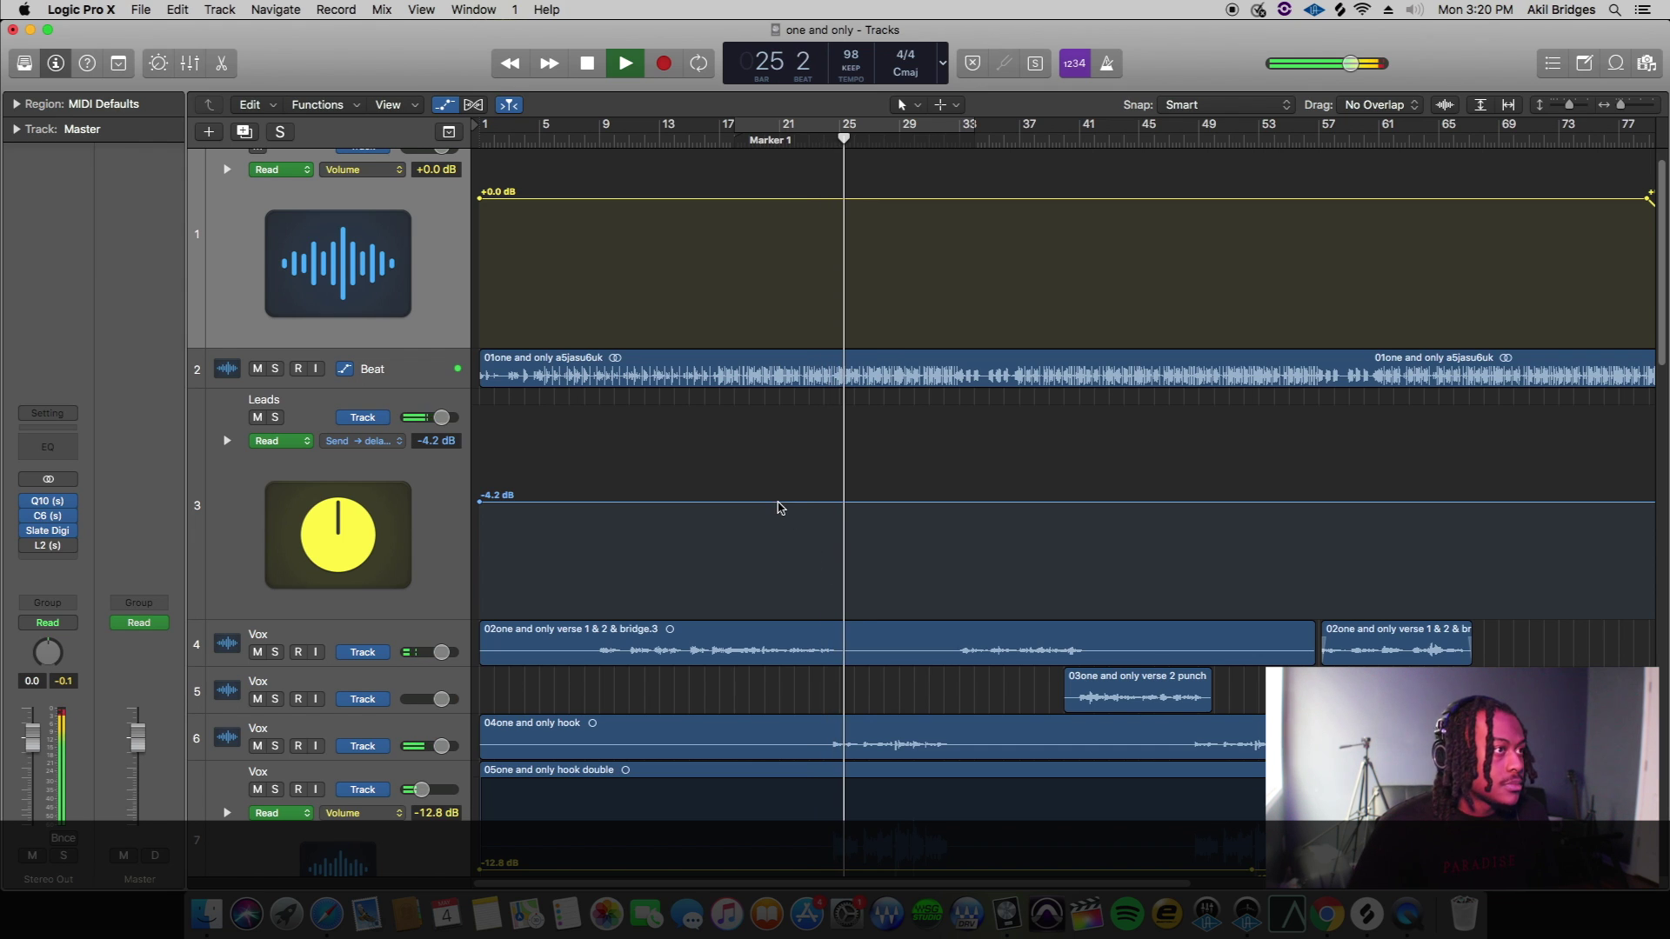
pyautogui.moveTo(1624, 108); pyautogui.dragTo(1619, 108)
pyautogui.scroll(-2, 1166, 503)
pyautogui.scroll(-3, 1166, 503)
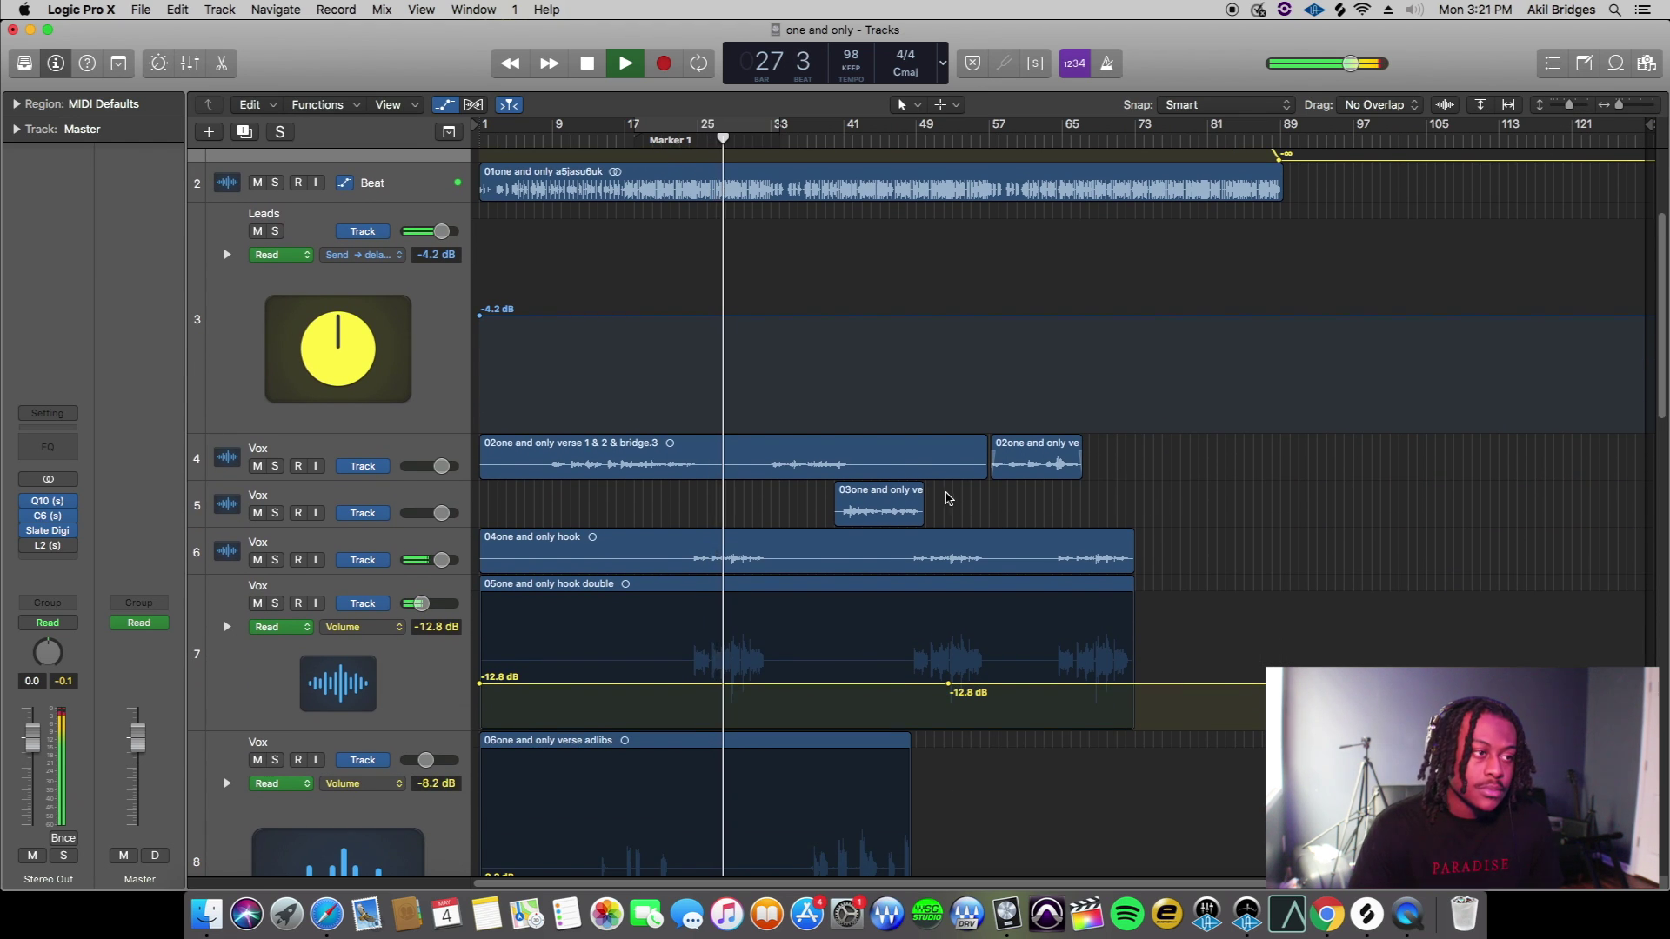
pyautogui.scroll(-3, 958, 473)
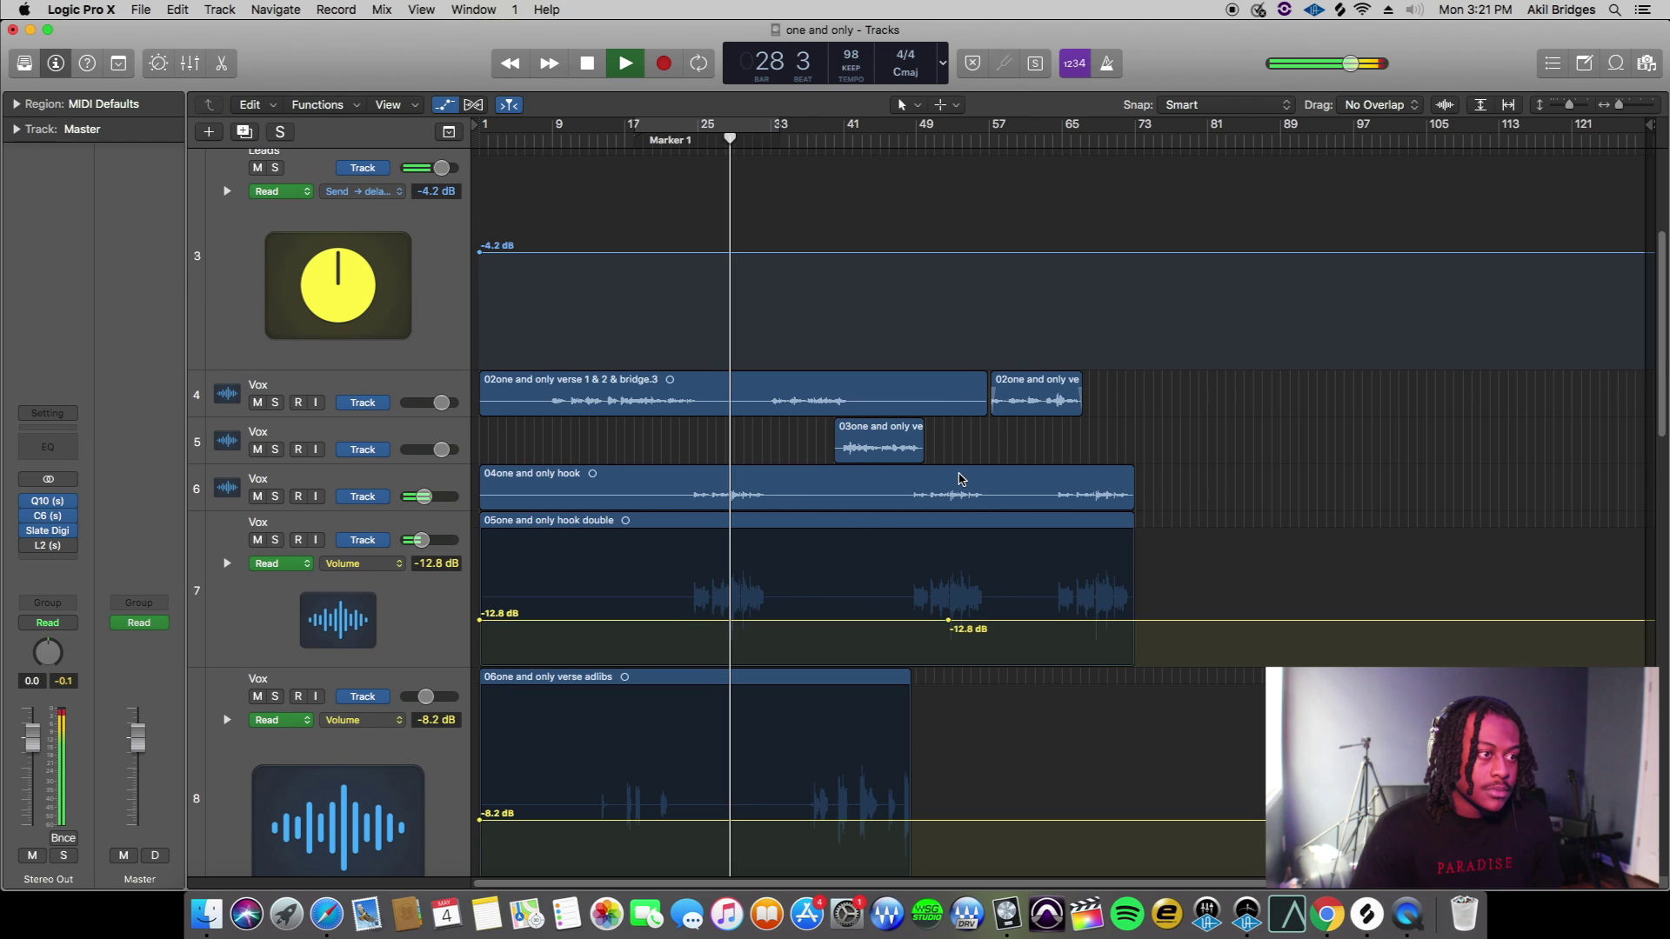